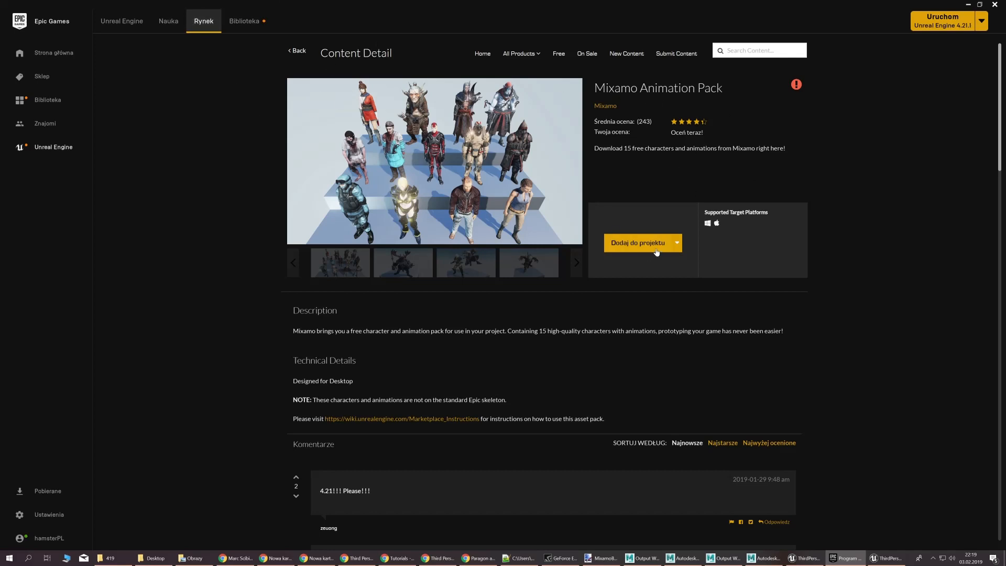
Add the Mixamo Animation Pack to the last ThirdPersonShooterKit 4.19 project, showing all projects and choosing content version 4.10
{"action": "left_click", "coordinate": [680, 248]}
{"action": "left_click", "coordinate": [654, 242]}
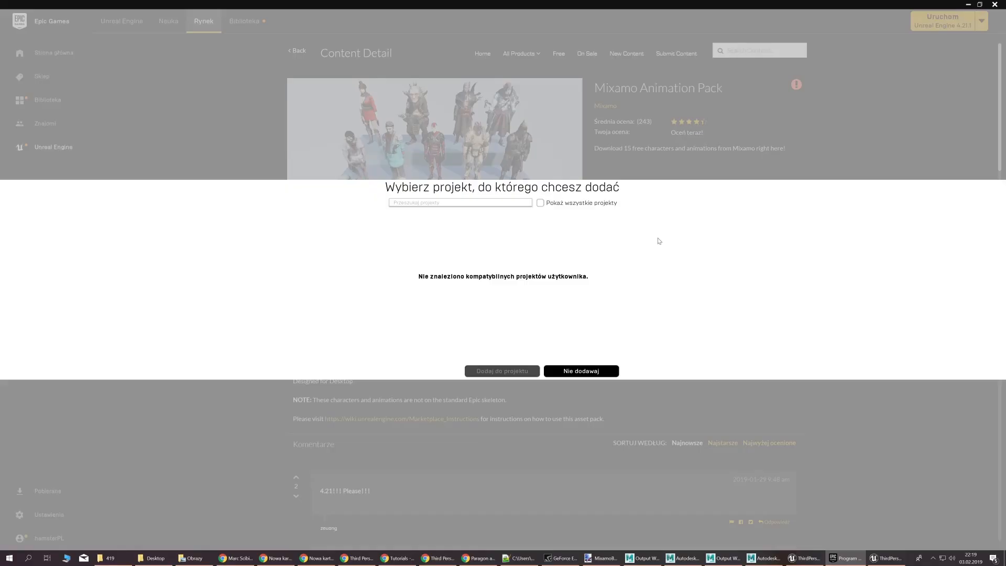
{"action": "left_click", "coordinate": [541, 203]}
{"action": "left_click_drag", "start_coordinate": [619, 250], "coordinate": [624, 330]}
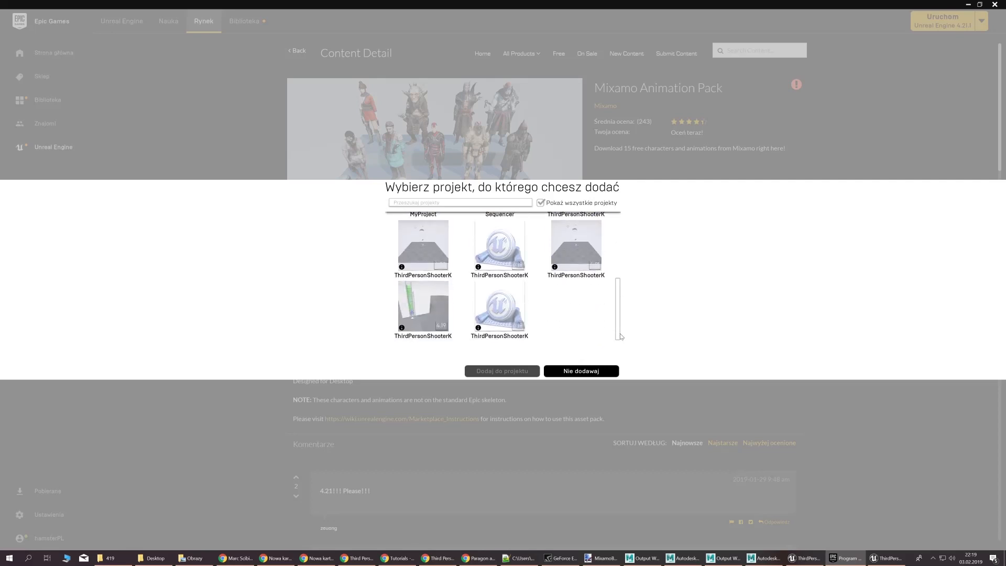
{"action": "mouse_move", "coordinate": [506, 315]}
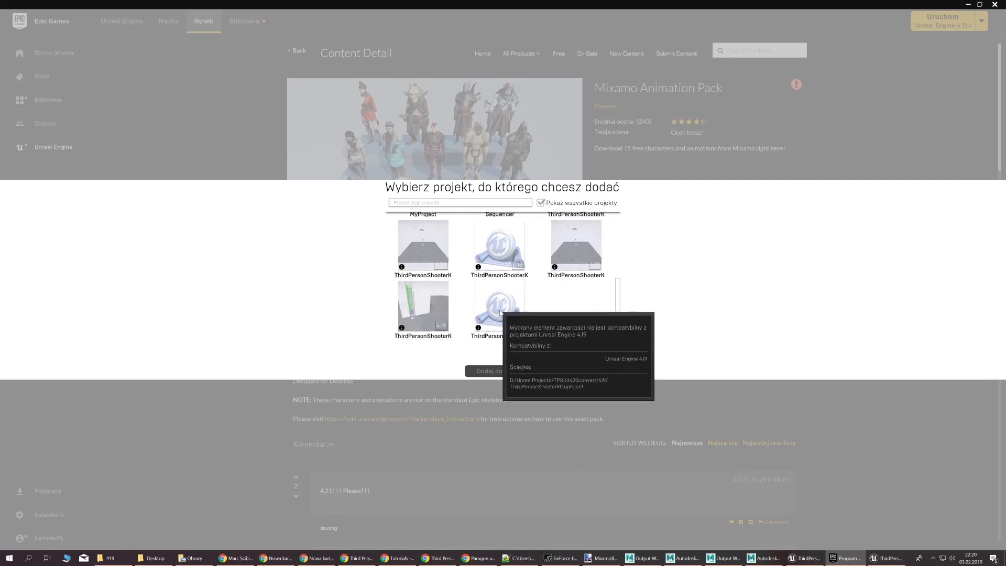
{"action": "left_click", "coordinate": [506, 314]}
{"action": "left_click", "coordinate": [448, 356]}
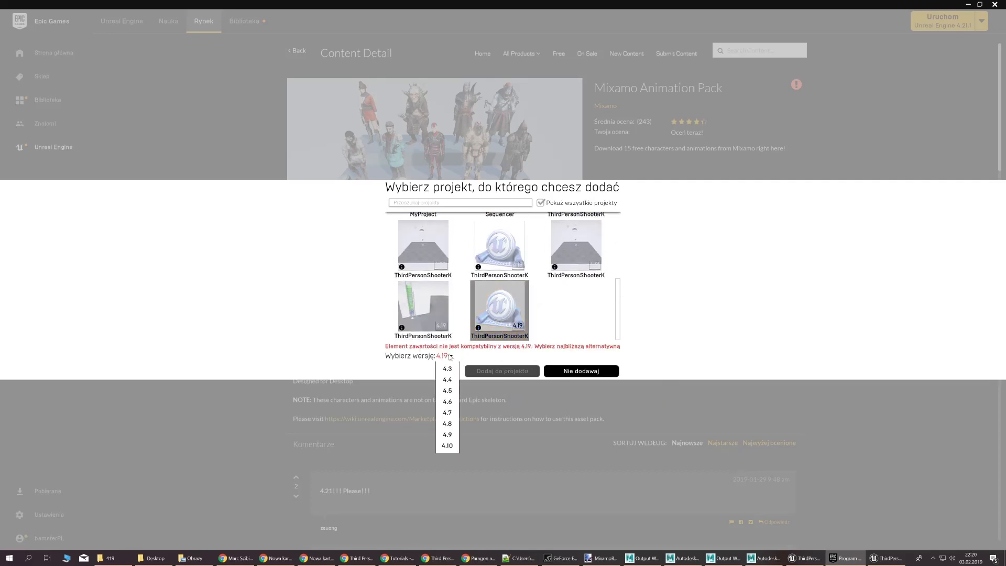
{"action": "left_click", "coordinate": [447, 446]}
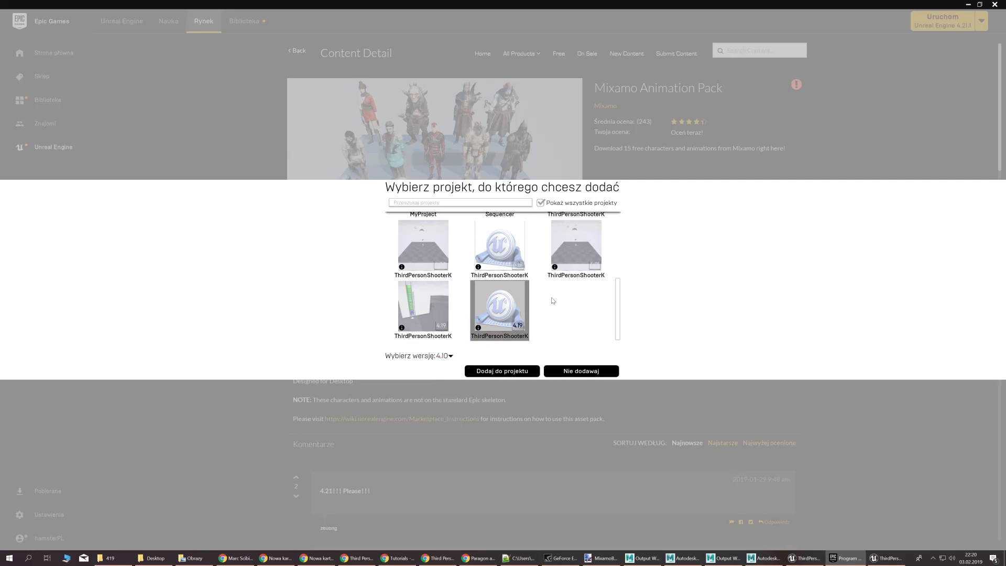
{"action": "mouse_move", "coordinate": [520, 326]}
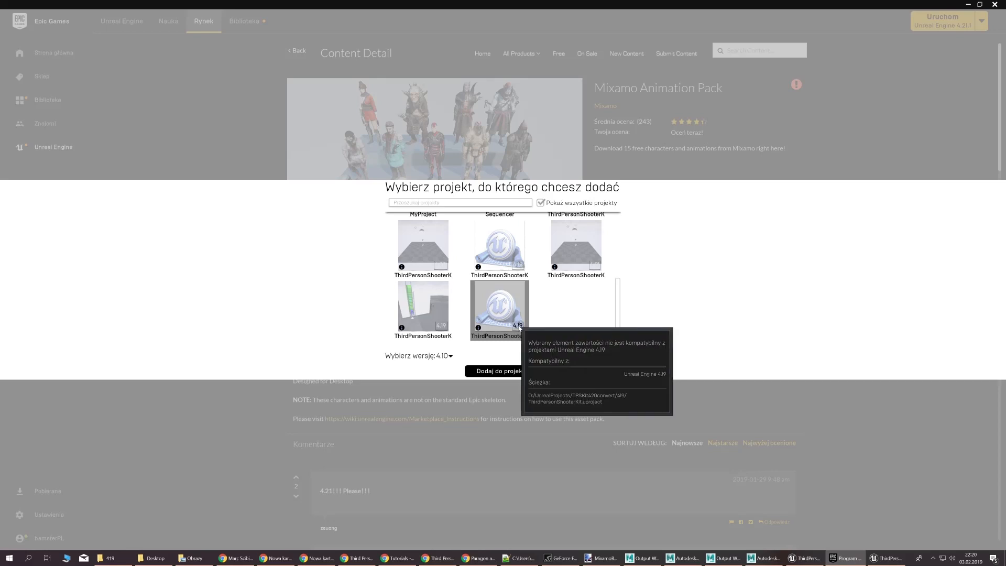
{"action": "left_click", "coordinate": [503, 371]}
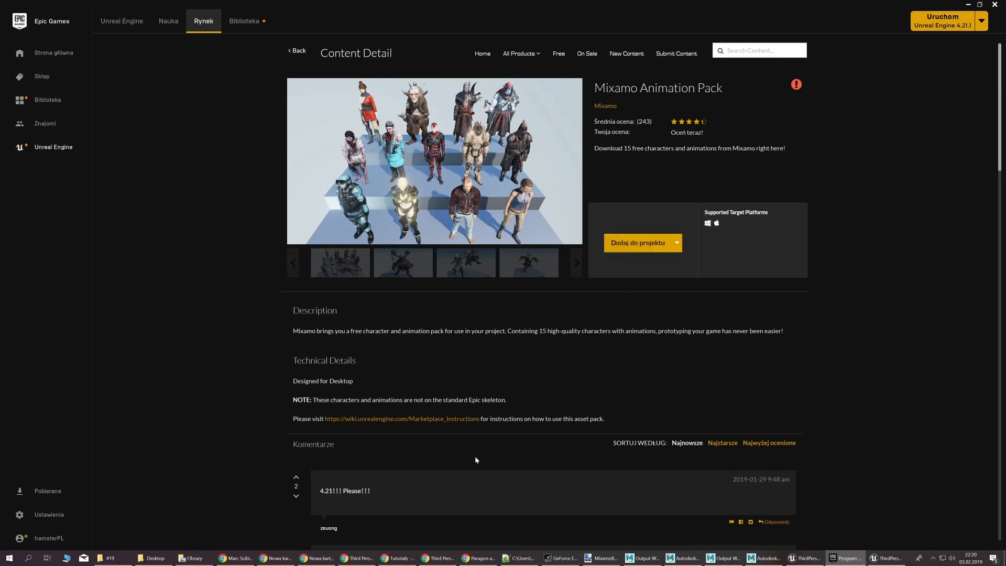
Switch to the Unreal Editor and open the Maximo_SWAT skeletal mesh from the Mesh folder of MixamoAnimPack/Mixamo_SWAT
{"action": "left_click", "coordinate": [886, 557]}
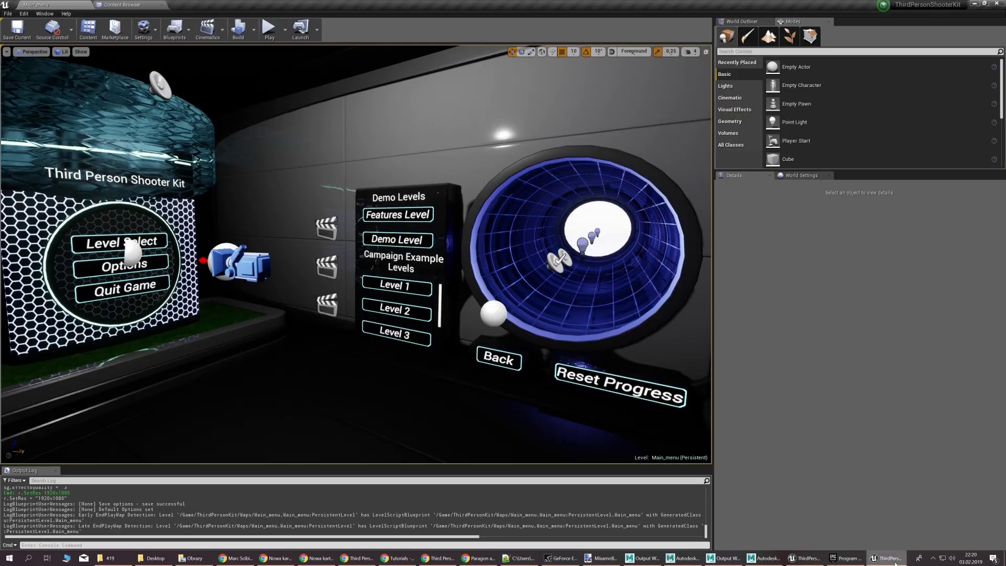
{"action": "left_click", "coordinate": [126, 5]}
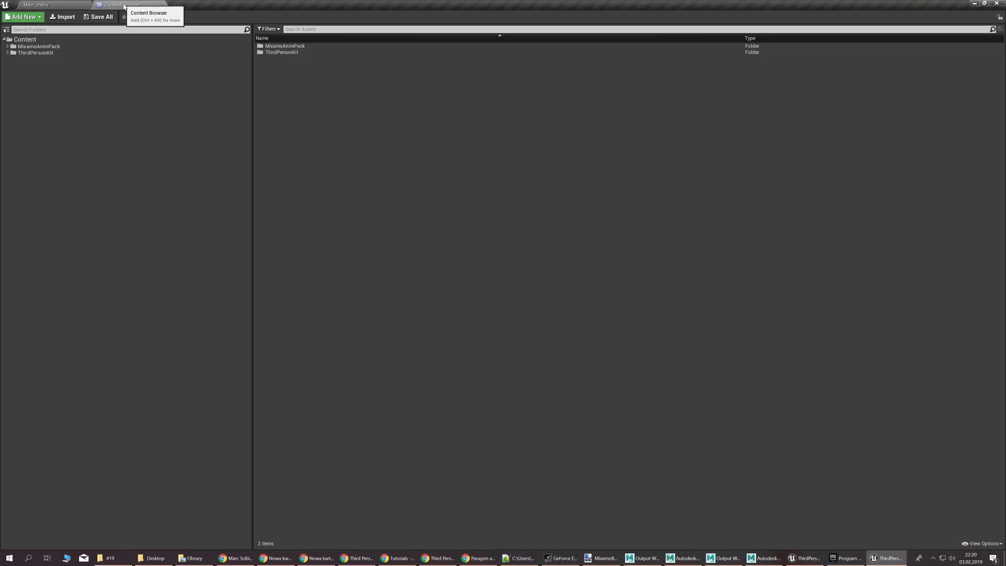
{"action": "double_click", "coordinate": [314, 46]}
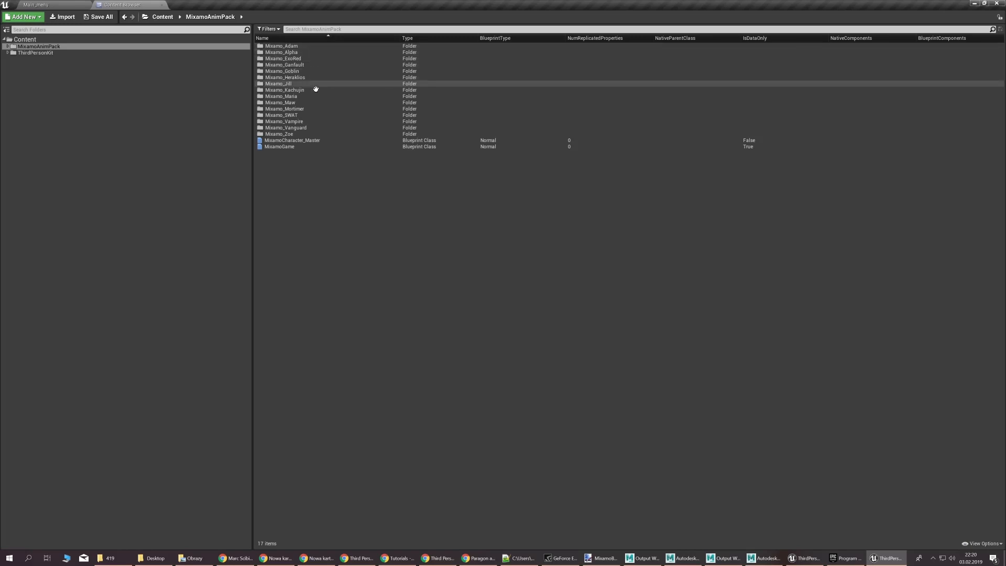
{"action": "double_click", "coordinate": [313, 114]}
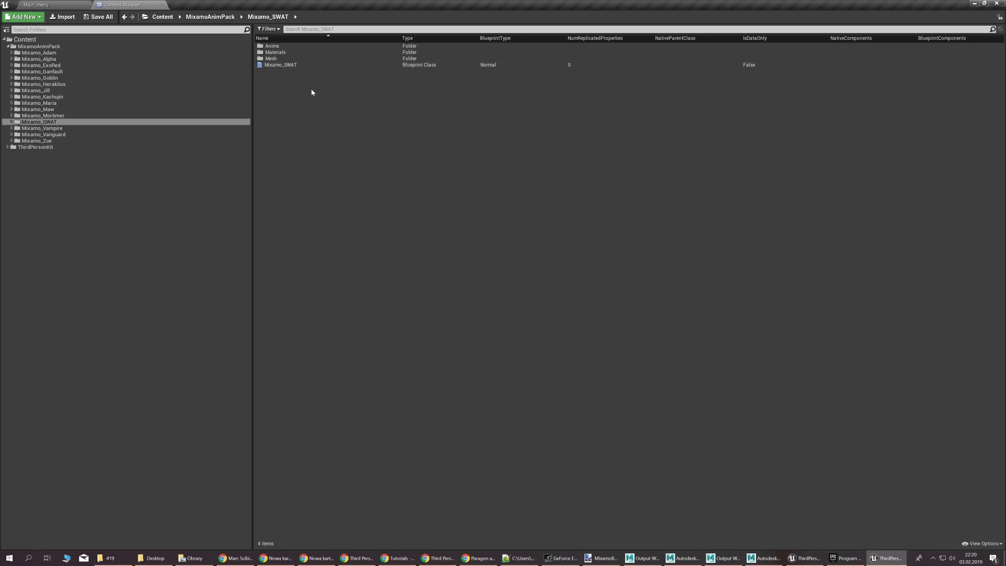
{"action": "double_click", "coordinate": [270, 58]}
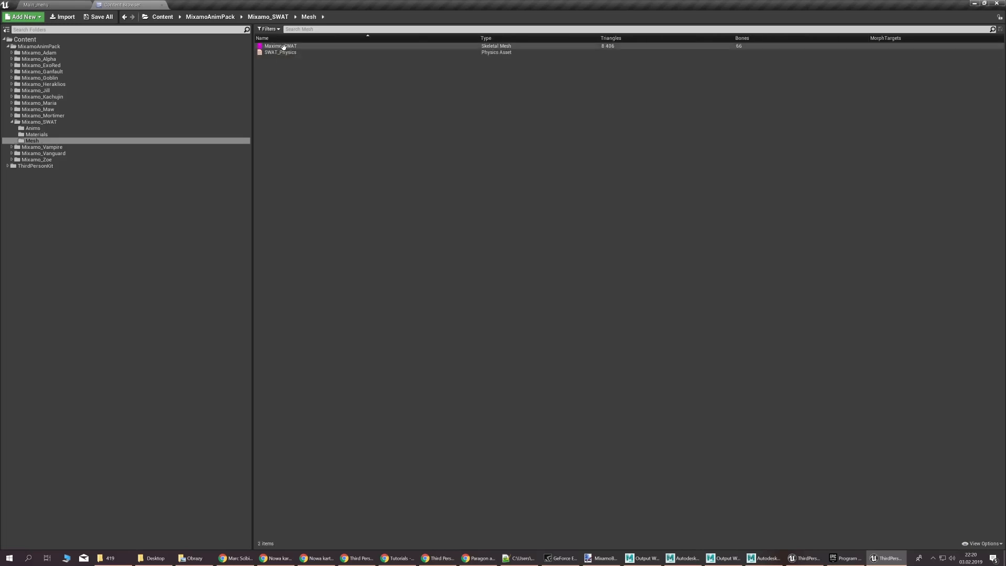
{"action": "left_click", "coordinate": [281, 46]}
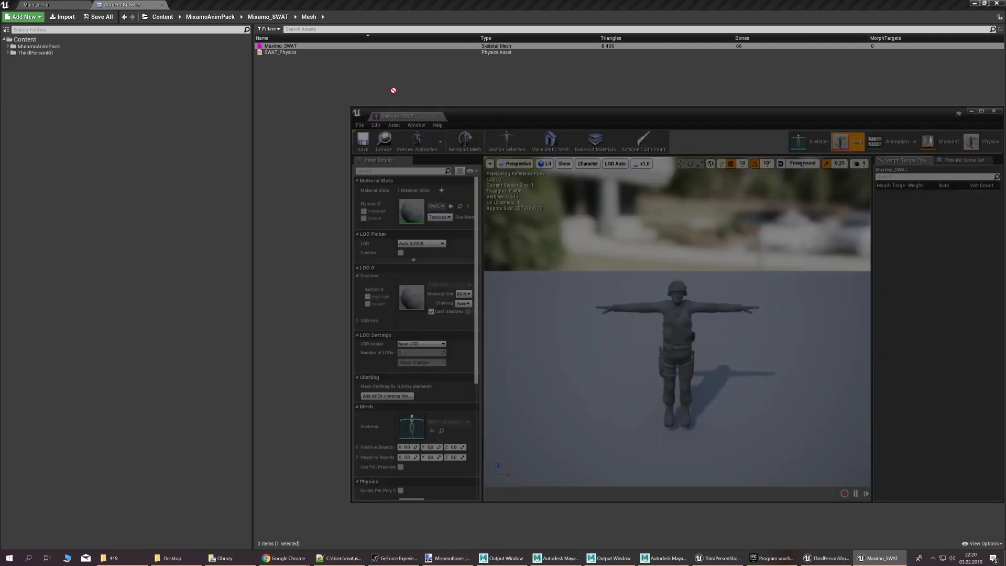
Dock the Maximo_SWAT mesh editor as a tab in the main editor window and view the character
{"action": "left_click_drag", "start_coordinate": [393, 90], "coordinate": [370, 4]}
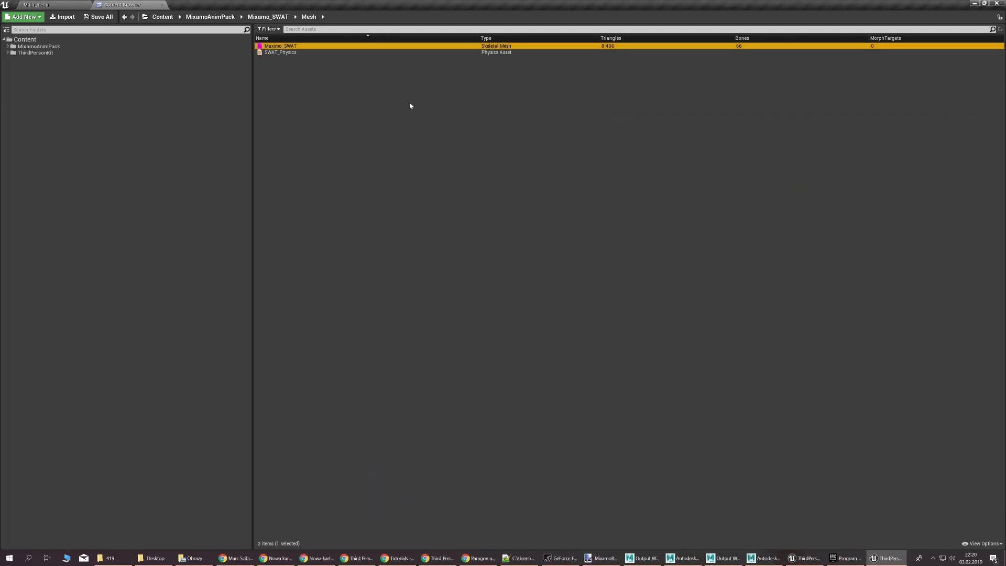
{"action": "left_click_drag", "start_coordinate": [409, 106], "coordinate": [369, 4]}
{"action": "scroll", "coordinate": [473, 238], "scroll_direction": "up", "scroll_amount": 5}
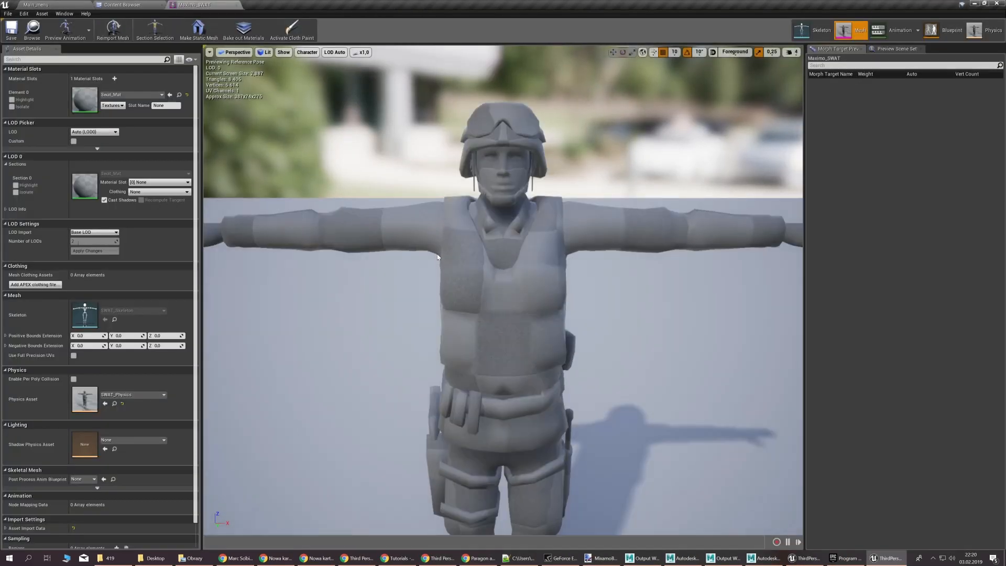
{"action": "scroll", "coordinate": [438, 256], "scroll_direction": "down", "scroll_amount": 5}
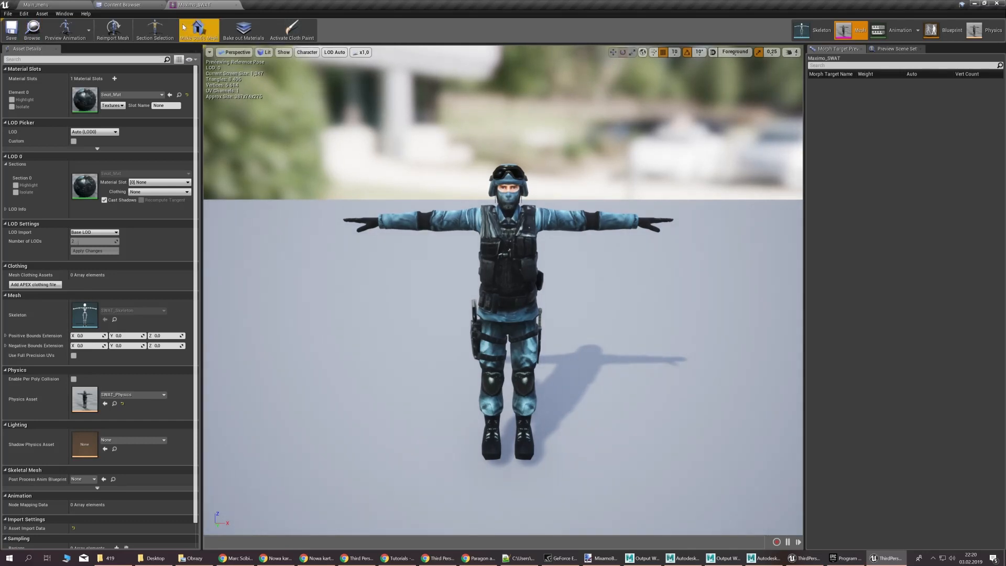
Show the mesh's skeleton tree and select the Hips root bone to examine its placement on the SWAT character
{"action": "left_click", "coordinate": [64, 13]}
{"action": "left_click", "coordinate": [80, 36]}
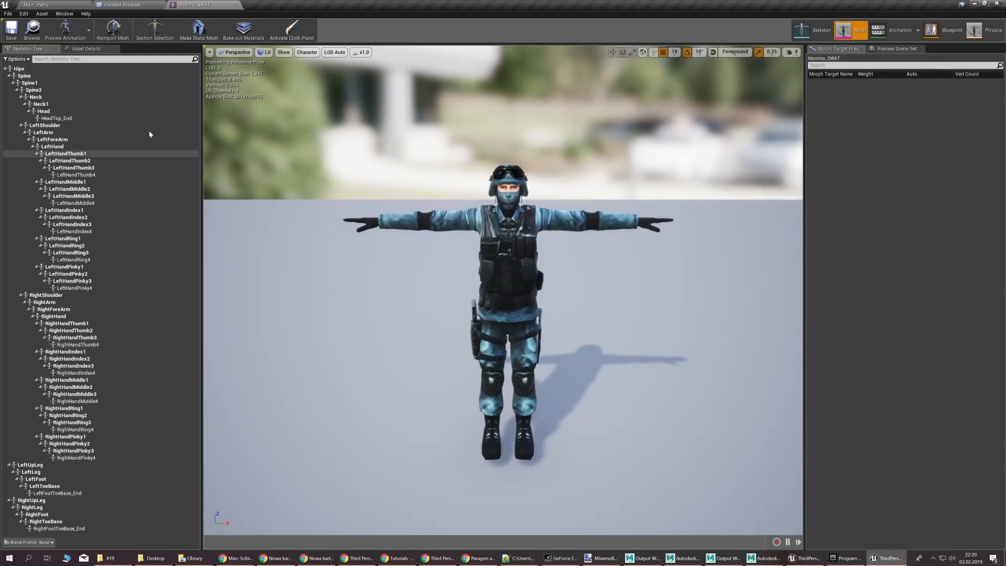
{"action": "left_click", "coordinate": [5, 69]}
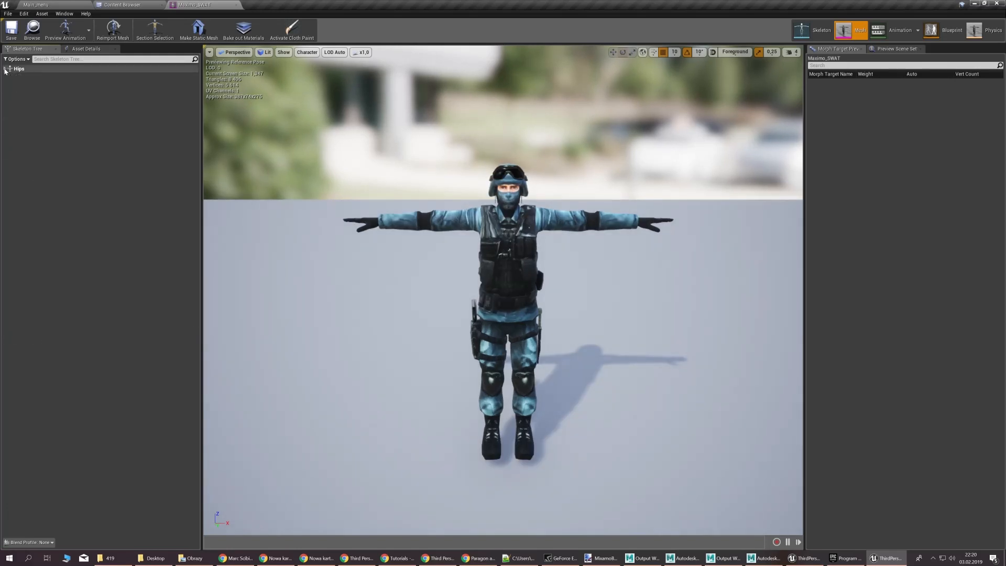
{"action": "left_click", "coordinate": [5, 69], "text": "shift"}
{"action": "left_click", "coordinate": [35, 70]}
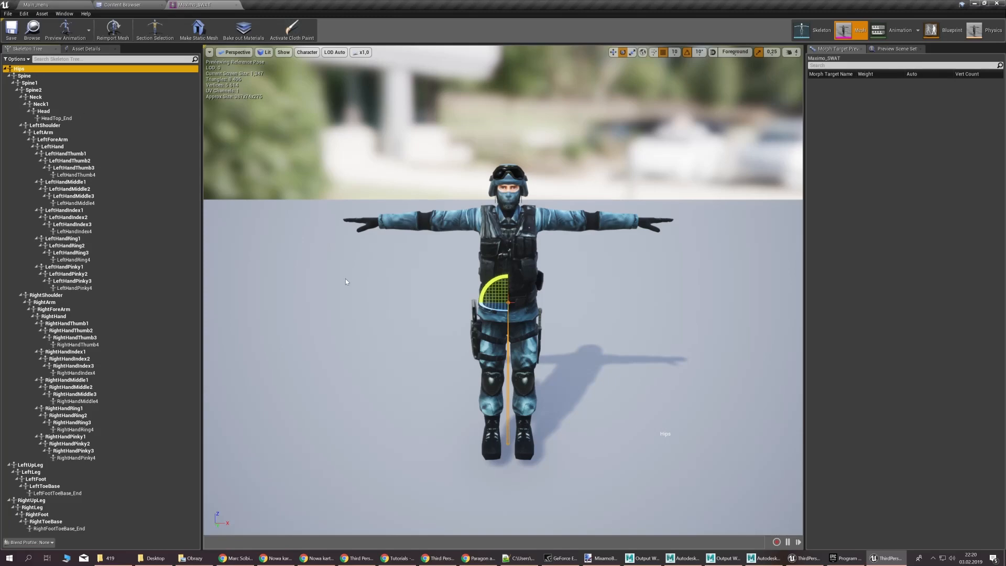
{"action": "right_click_drag", "start_coordinate": [348, 278], "coordinate": [456, 278]}
{"action": "key", "text": "w"}
{"action": "key", "text": "a"}
{"action": "middle_click_drag", "start_coordinate": [344, 279], "coordinate": [449, 190]}
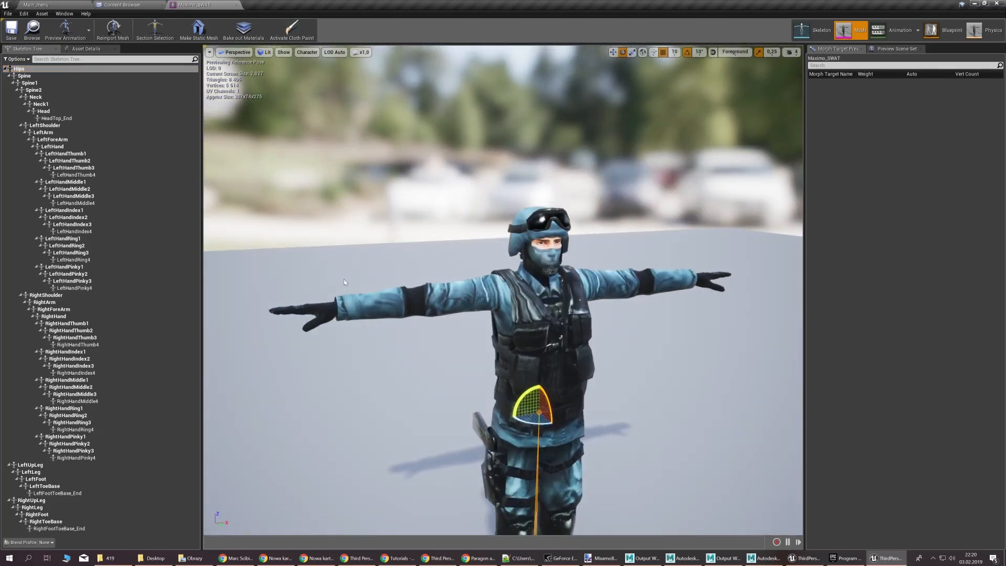
{"action": "scroll", "coordinate": [344, 280], "scroll_direction": "down", "scroll_amount": 3}
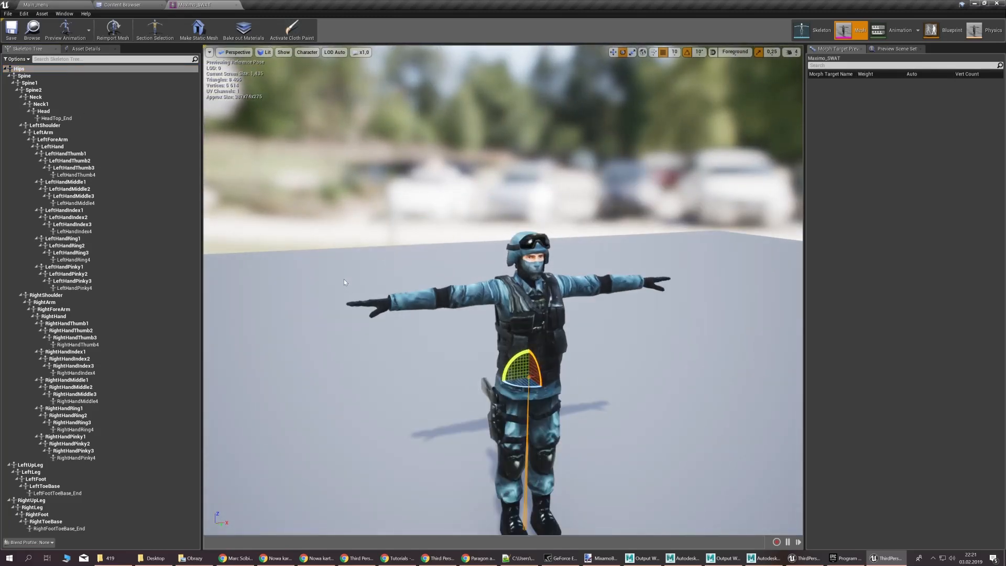
{"action": "middle_click_drag", "start_coordinate": [344, 279], "coordinate": [350, 336]}
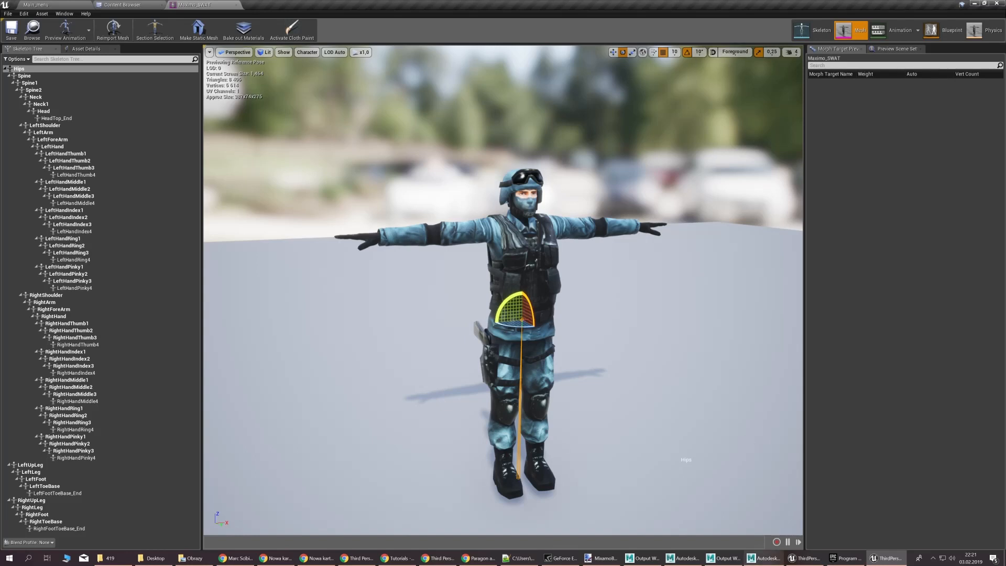
Switch to Autodesk Maya to view its scene and return to the Unreal mesh editor
{"action": "mouse_move", "coordinate": [764, 562]}
{"action": "left_click", "coordinate": [830, 524]}
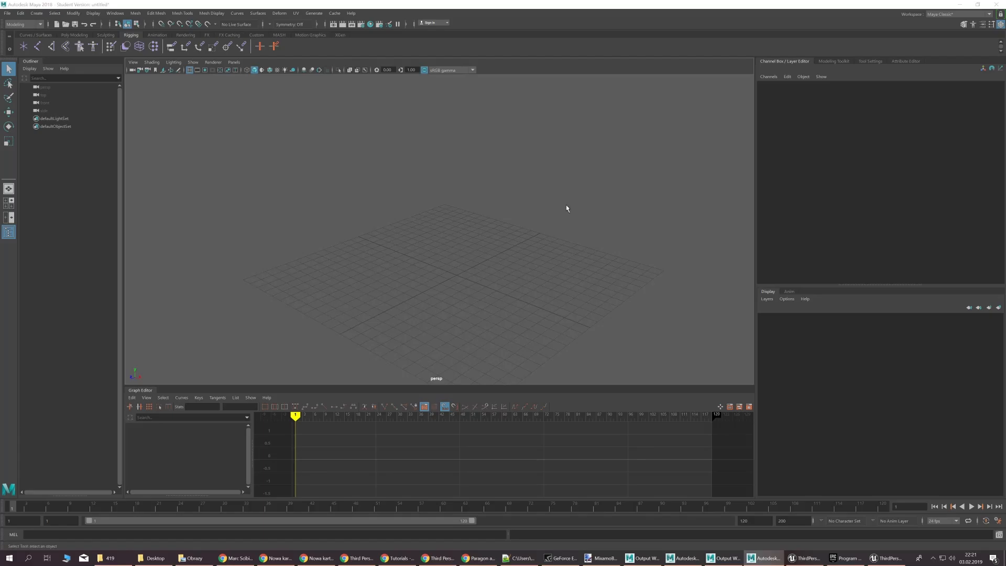
{"action": "key", "text": "alt+Tab"}
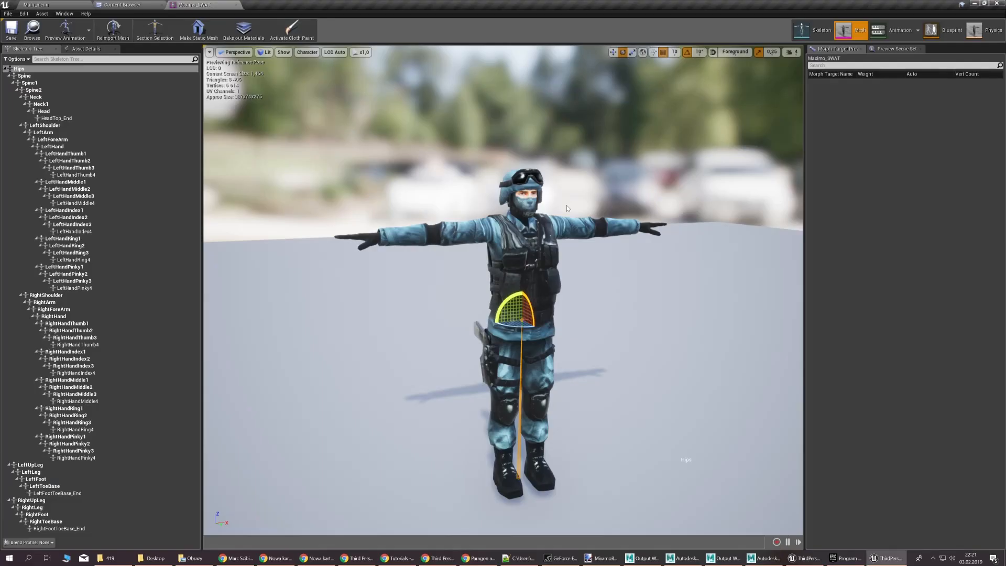
Locate the Maximo_SWAT skeletal mesh in the Content Browser and start exporting it to an FBX file
{"action": "left_click", "coordinate": [32, 29]}
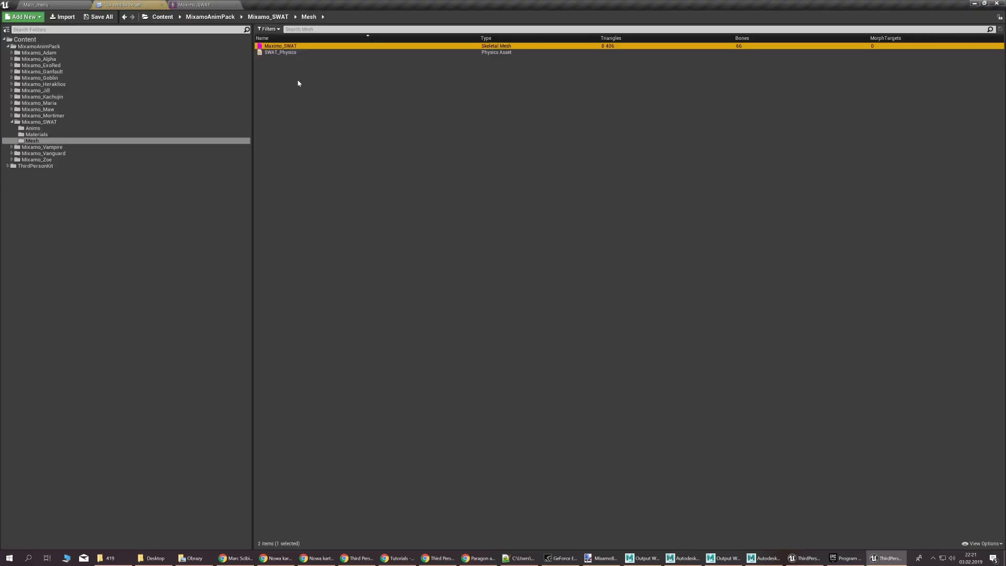
{"action": "right_click", "coordinate": [303, 46]}
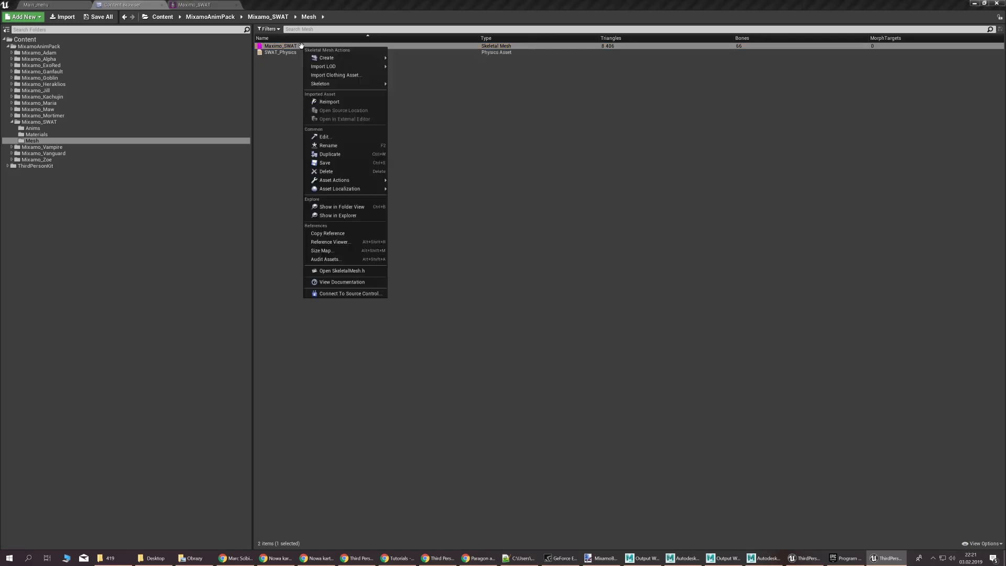
{"action": "left_click", "coordinate": [278, 64]}
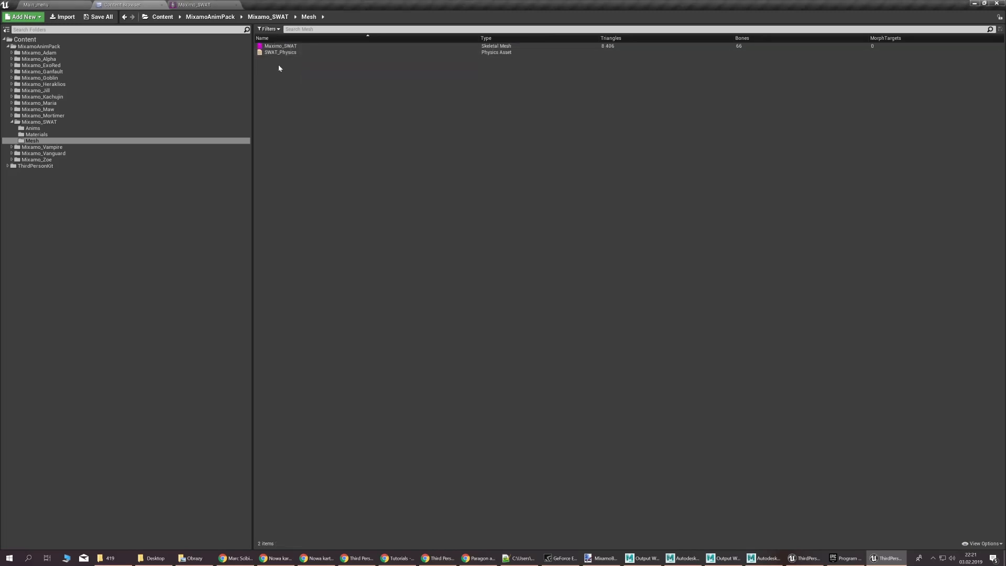
{"action": "right_click", "coordinate": [344, 49]}
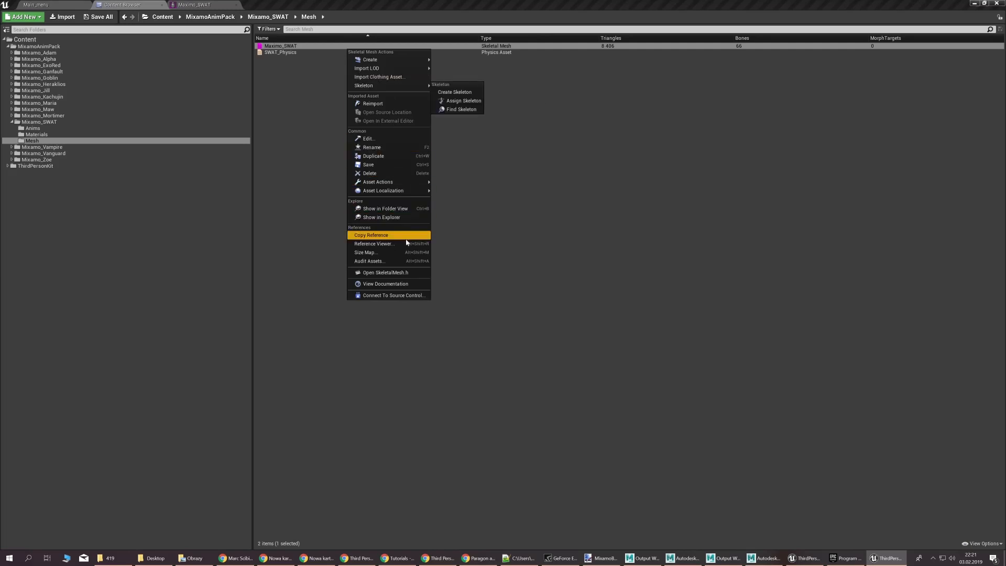
{"action": "mouse_move", "coordinate": [403, 182]}
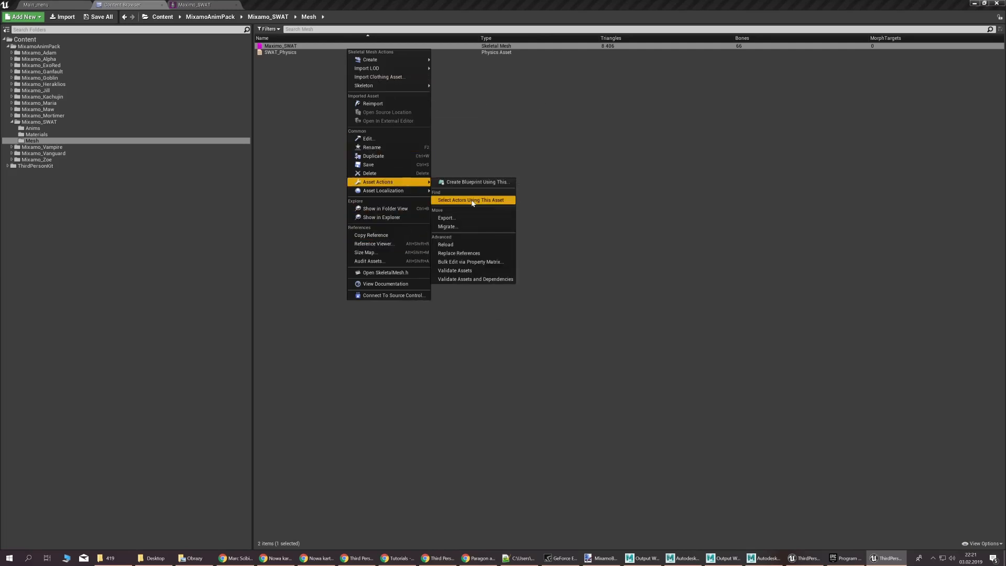
{"action": "left_click", "coordinate": [448, 218]}
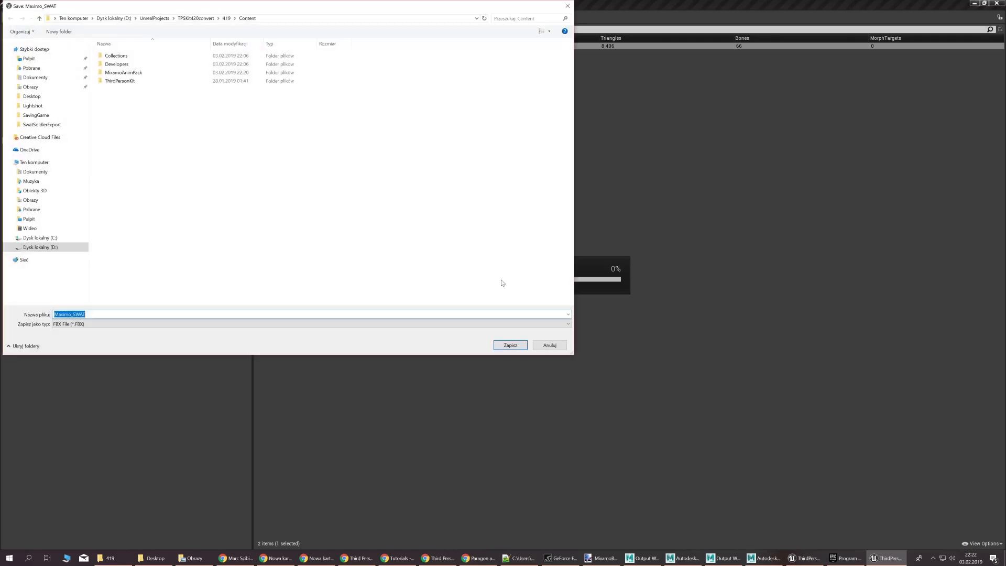
Create a new folder named SwatMixamo inside the project's 419 folder for the exported file
{"action": "left_click_drag", "start_coordinate": [305, 8], "coordinate": [405, 85]}
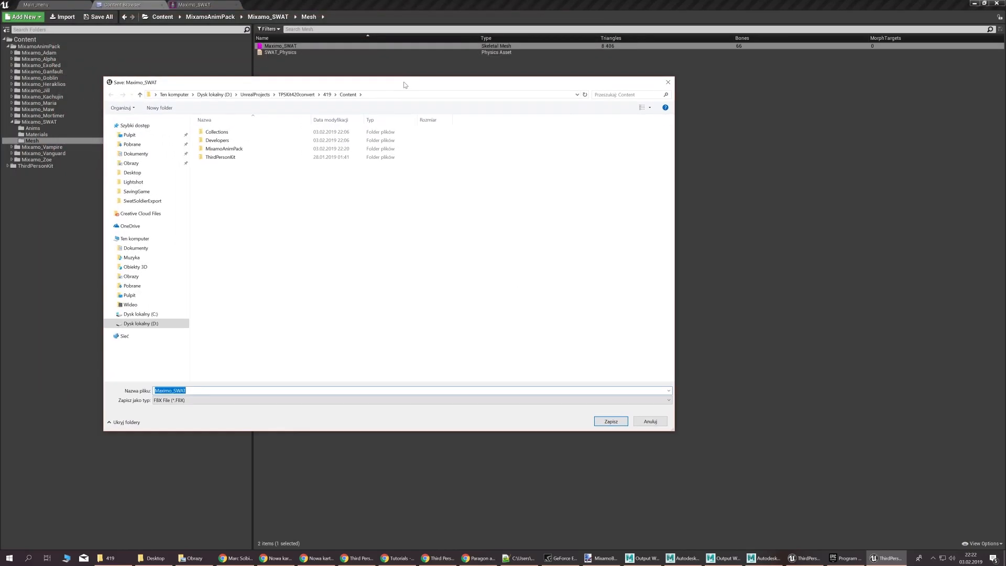
{"action": "left_click", "coordinate": [328, 95]}
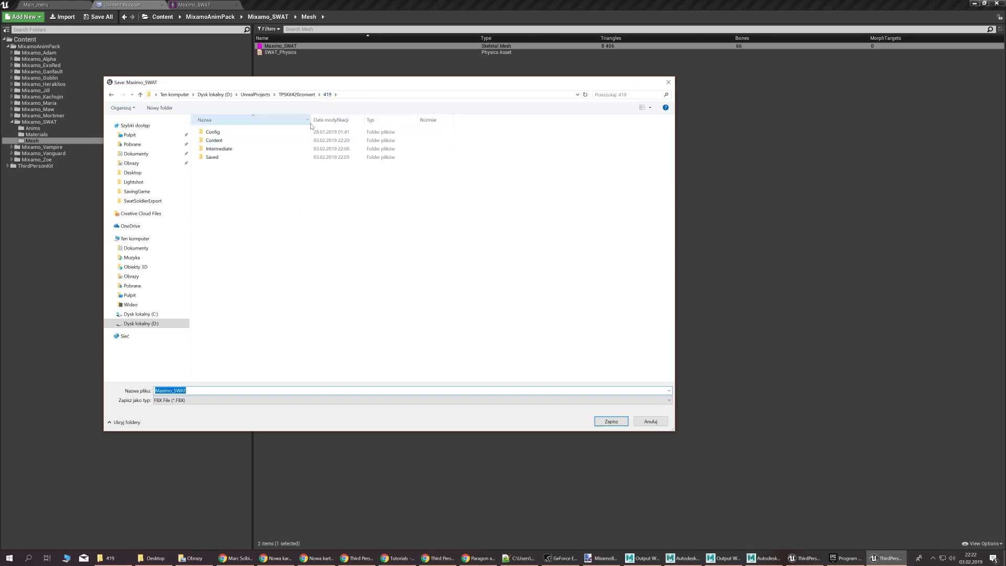
{"action": "right_click", "coordinate": [268, 189]}
{"action": "mouse_move", "coordinate": [292, 273]}
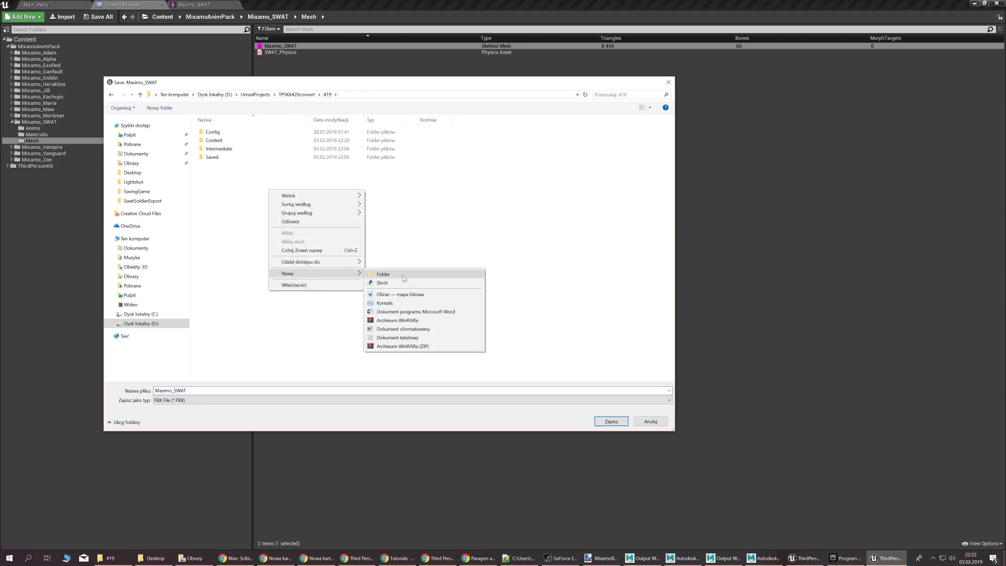
{"action": "left_click", "coordinate": [398, 274]}
{"action": "type", "text": "Swa"}
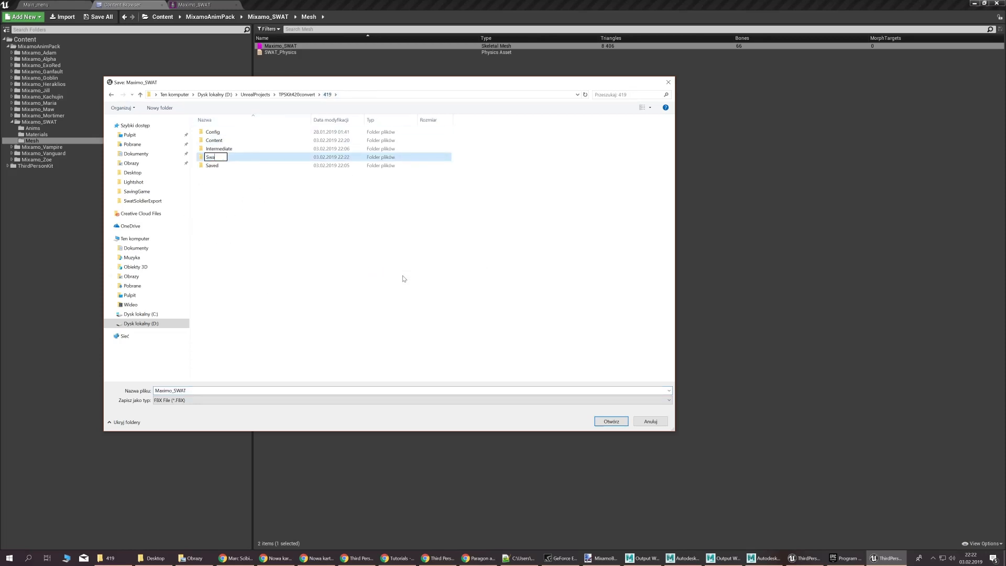
{"action": "type", "text": "tMixamo"}
{"action": "key", "text": "Return"}
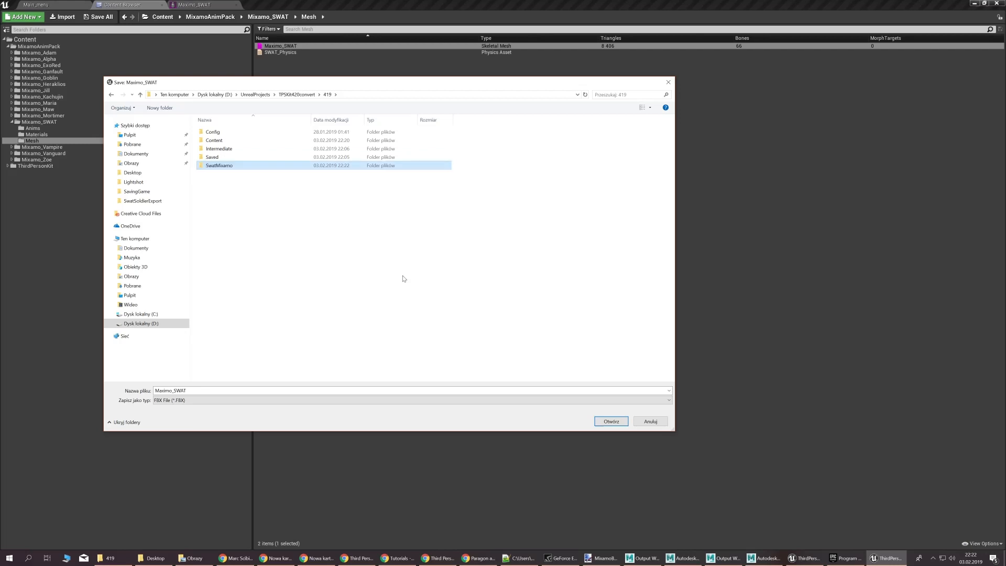
Save Maximo_SWAT as an FBX file in the SwatMixamo folder and export it with the default FBX 2013 options
{"action": "double_click", "coordinate": [224, 157]}
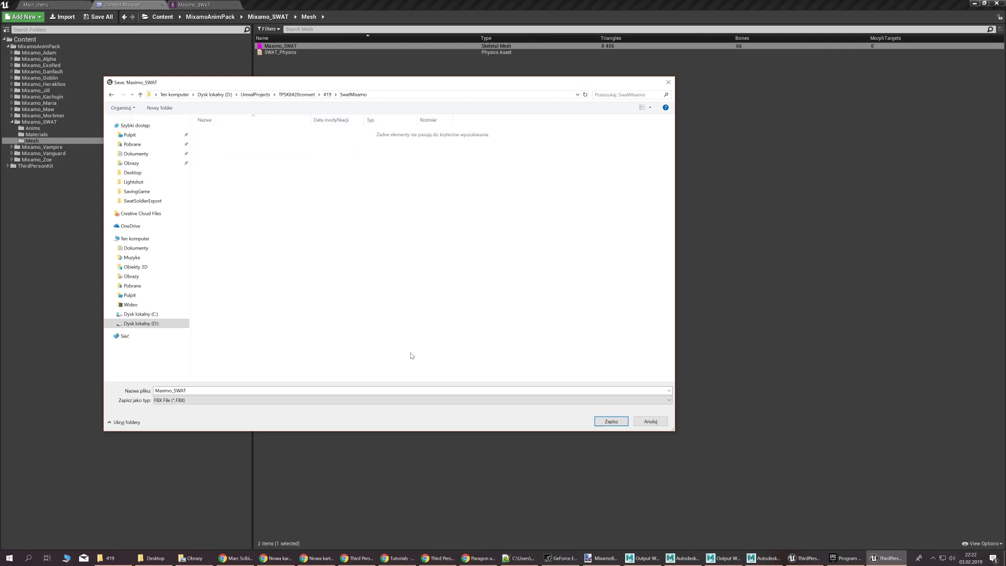
{"action": "left_click", "coordinate": [609, 420]}
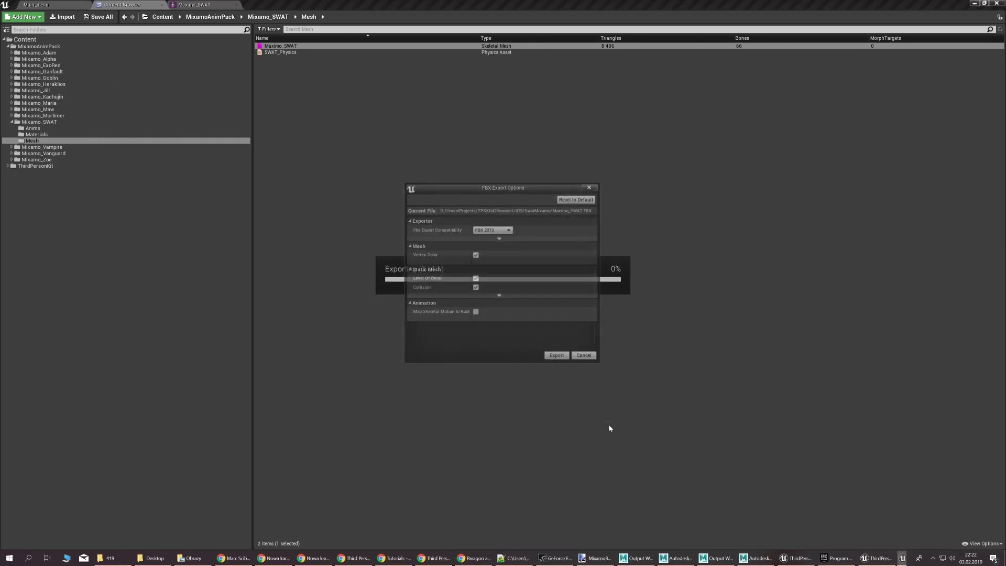
{"action": "left_click", "coordinate": [557, 357]}
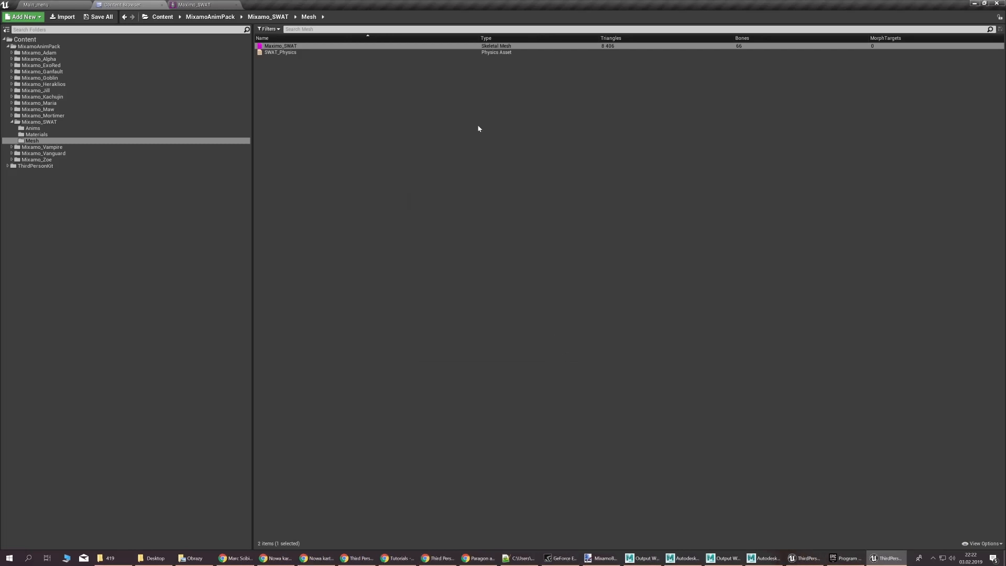
Switch to Maya, start a file import, and copy the SwatMixamo folder's path from File Explorer
{"action": "key", "text": "alt+Tab"}
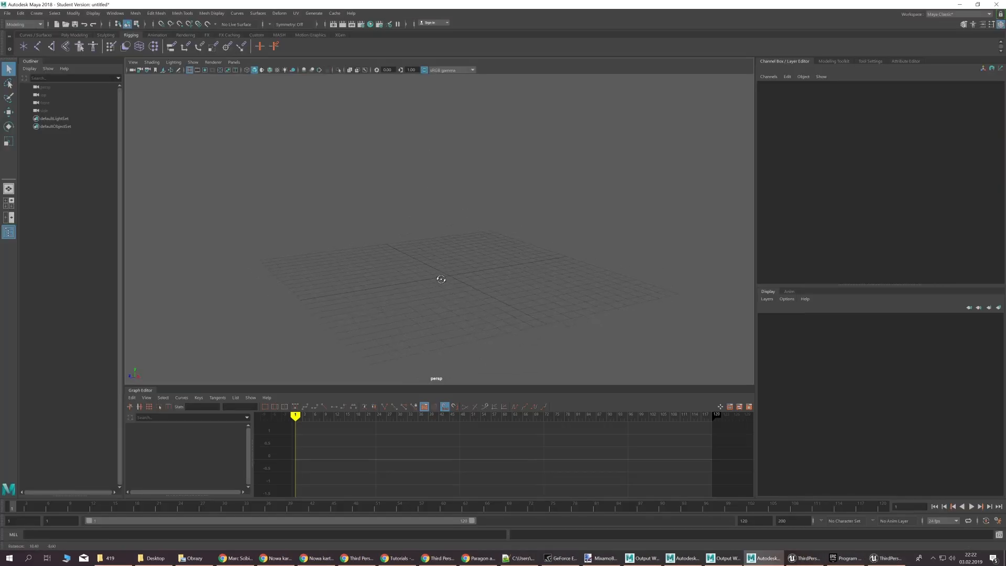
{"action": "left_click_drag", "start_coordinate": [440, 280], "coordinate": [433, 313], "text": "alt"}
{"action": "left_click", "coordinate": [8, 13]}
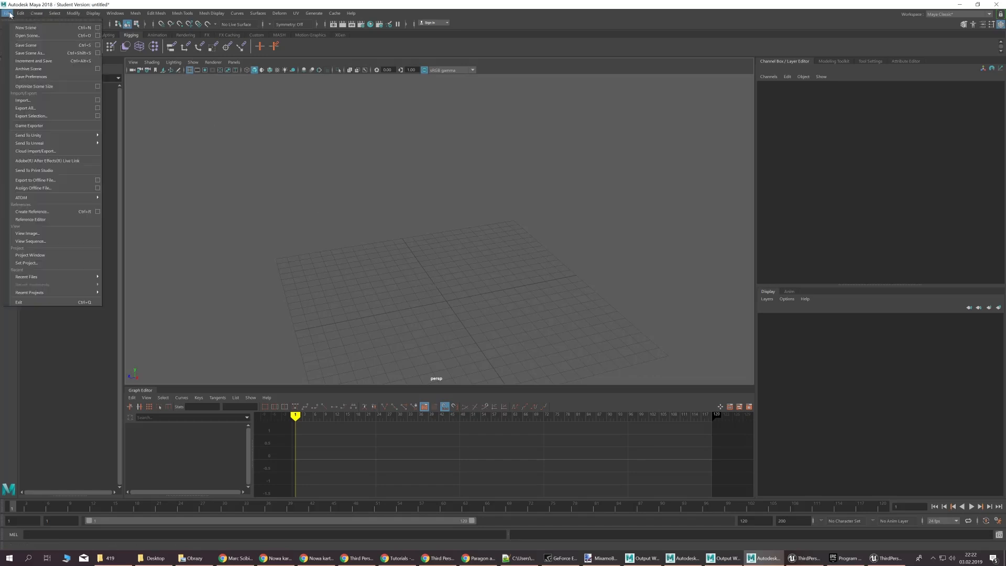
{"action": "left_click", "coordinate": [51, 100]}
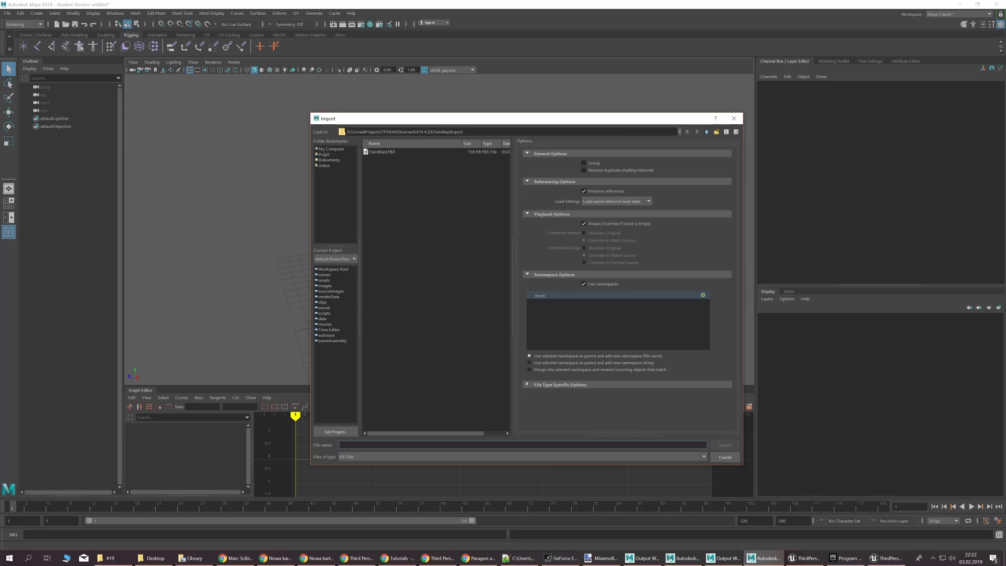
{"action": "left_click", "coordinate": [109, 558]}
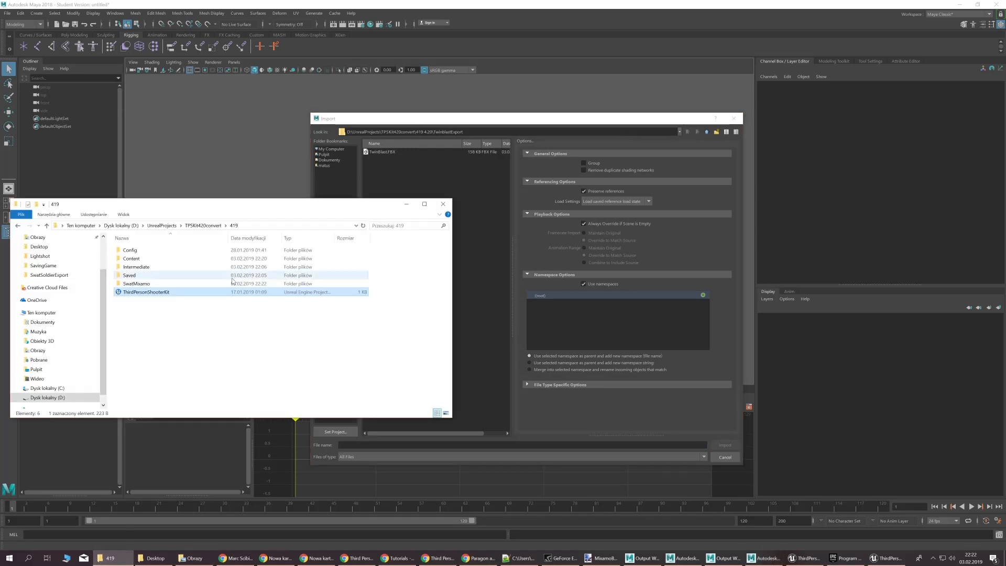
{"action": "double_click", "coordinate": [137, 284]}
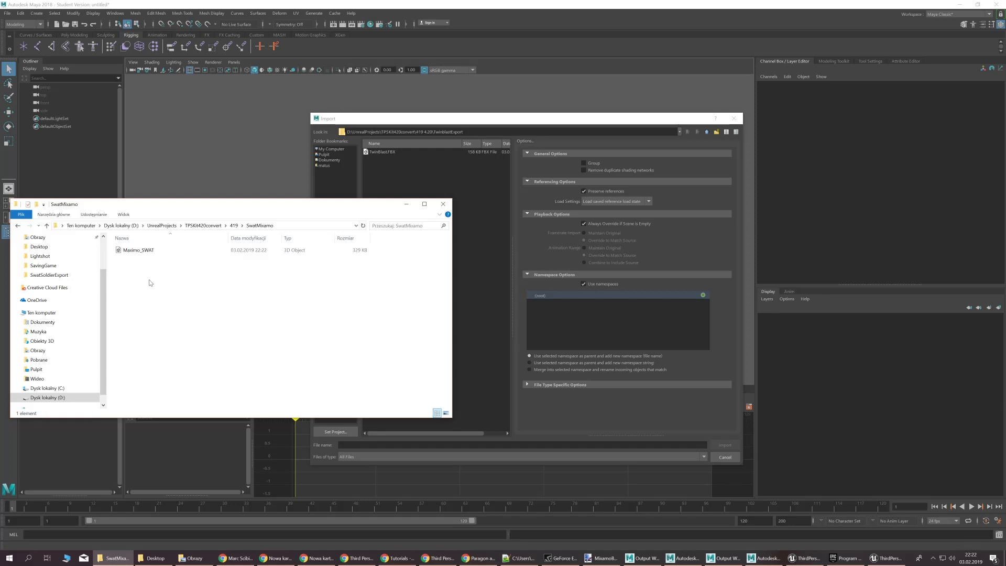
{"action": "left_click", "coordinate": [291, 227]}
{"action": "key", "text": "ctrl+c"}
{"action": "left_click", "coordinate": [407, 204]}
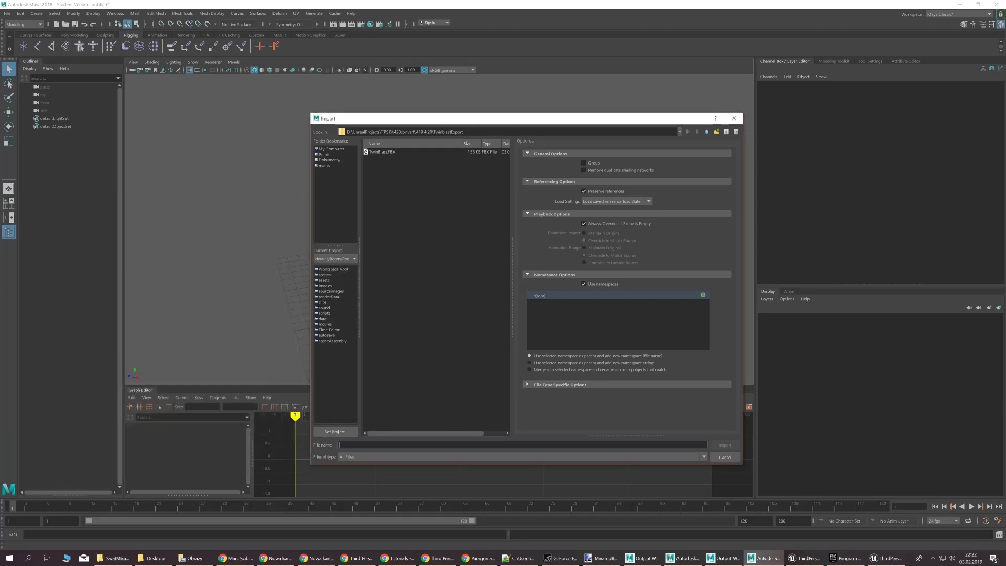
Point the import at the copied SwatMixamo path and import Maximo_SWAT.FBX into the scene
{"action": "left_click_drag", "start_coordinate": [468, 132], "coordinate": [343, 120]}
{"action": "key", "text": "ctrl+v"}
{"action": "key", "text": "Return"}
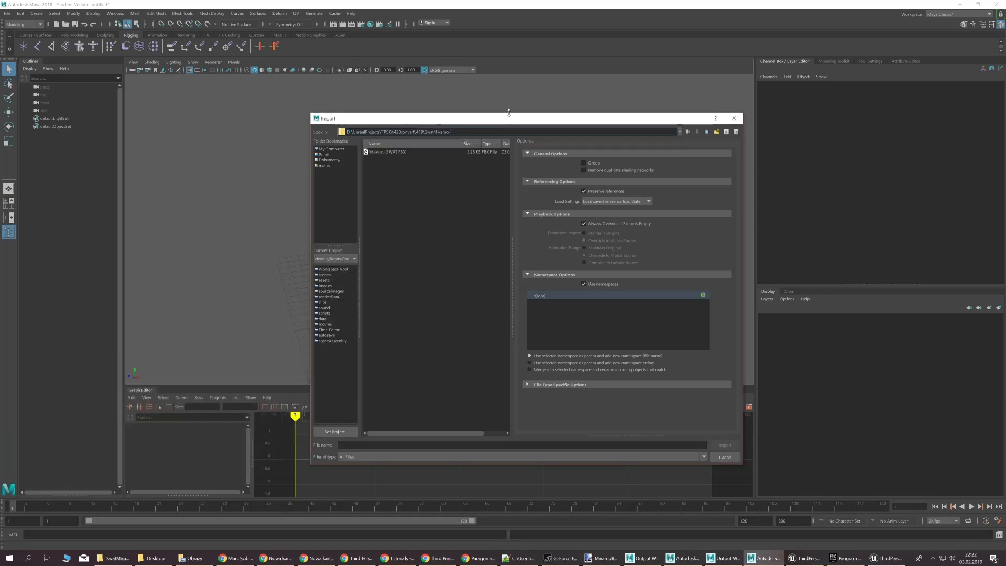
{"action": "left_click", "coordinate": [390, 152]}
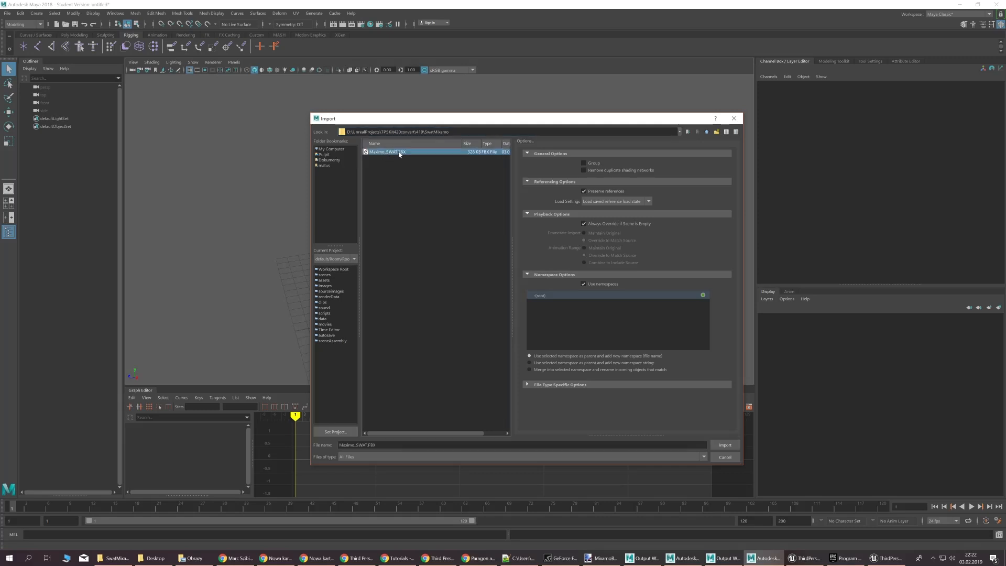
{"action": "double_click", "coordinate": [398, 152]}
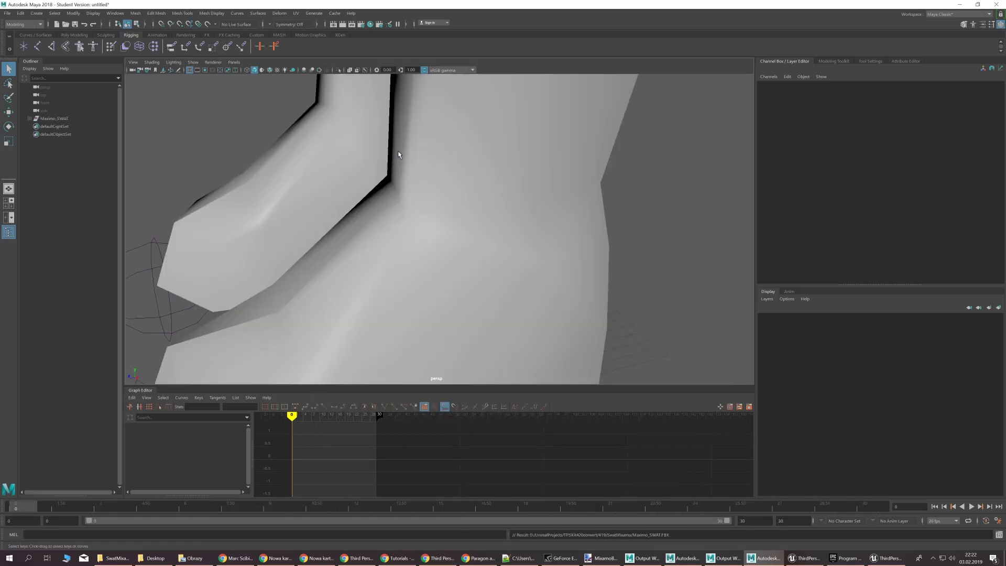
Widen the Outliner and expand Maximo_SWAT and its Hips joint to show the imported skeleton hierarchy
{"action": "scroll", "coordinate": [390, 217], "scroll_direction": "down", "scroll_amount": 3}
{"action": "scroll", "coordinate": [390, 217], "scroll_direction": "down", "scroll_amount": 8}
{"action": "left_click_drag", "start_coordinate": [371, 187], "coordinate": [395, 226], "text": "alt"}
{"action": "scroll", "coordinate": [396, 226], "scroll_direction": "up", "scroll_amount": 3}
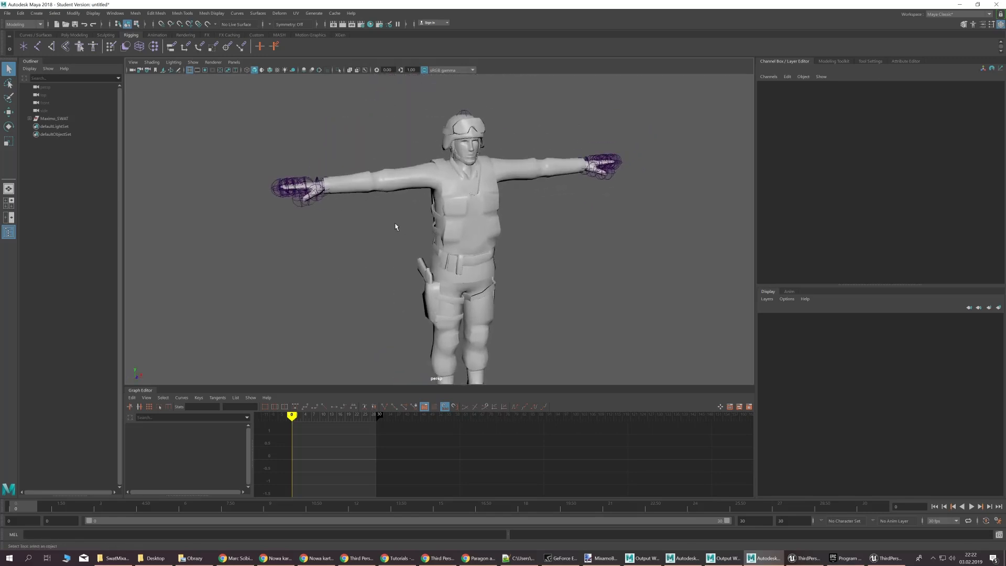
{"action": "left_click", "coordinate": [29, 118]}
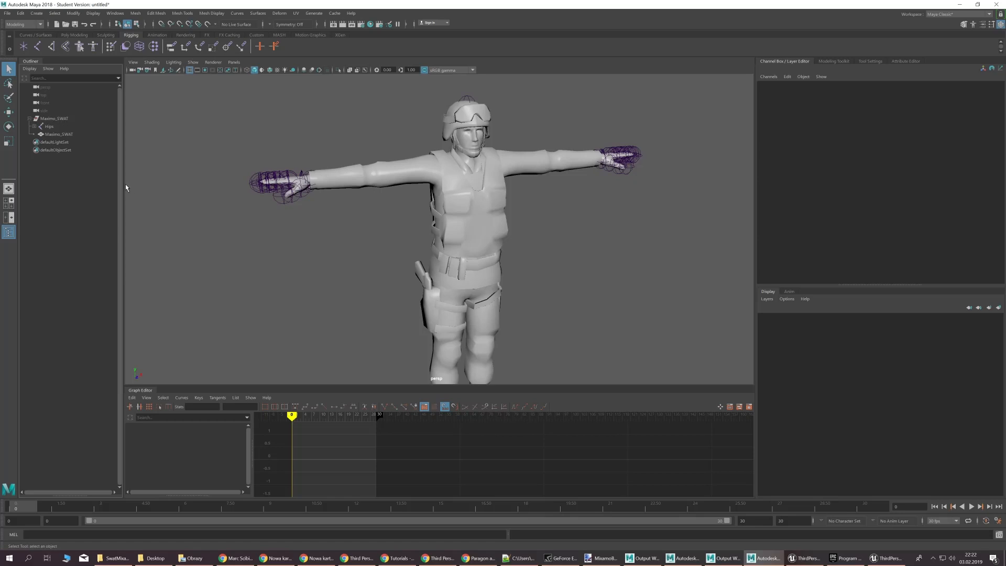
{"action": "left_click_drag", "start_coordinate": [124, 186], "coordinate": [180, 186]}
{"action": "left_click", "coordinate": [34, 128]}
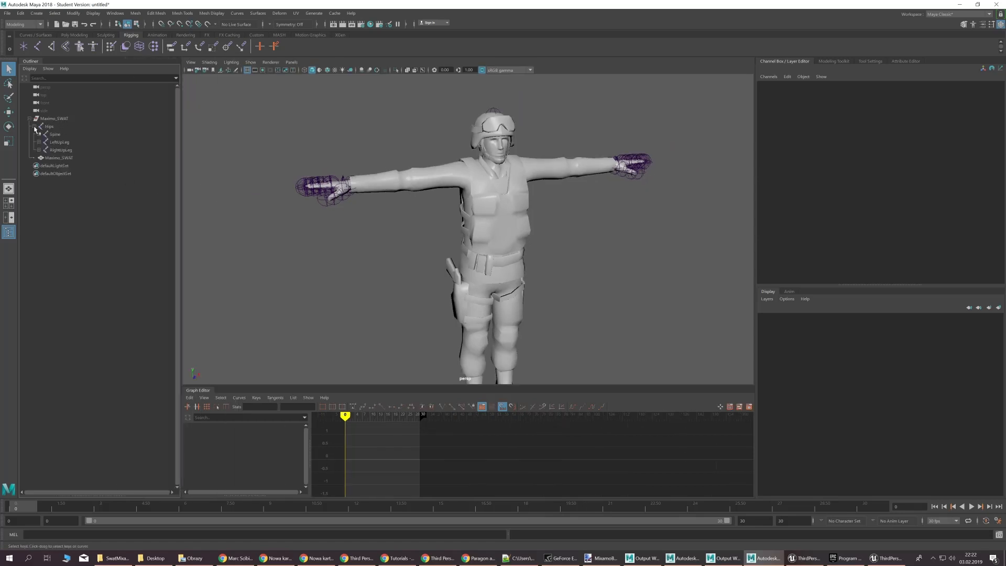
{"action": "left_click", "coordinate": [9, 233]}
{"action": "left_click", "coordinate": [9, 233]}
{"action": "left_click", "coordinate": [34, 126]}
{"action": "left_click", "coordinate": [34, 126]}
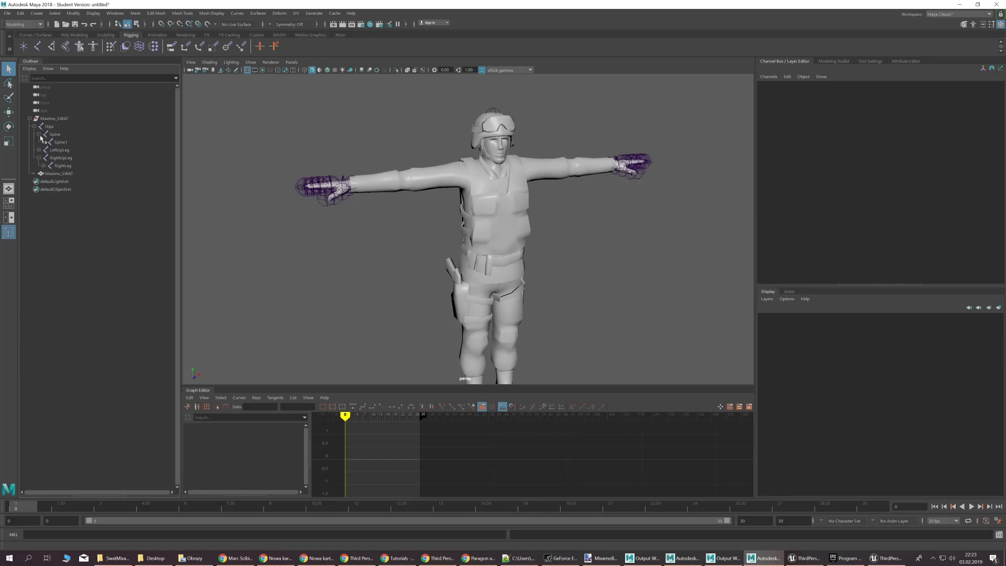
Select the Hips and Spine joints in the hierarchy to examine which one sits at the skeleton's base
{"action": "left_click", "coordinate": [73, 127]}
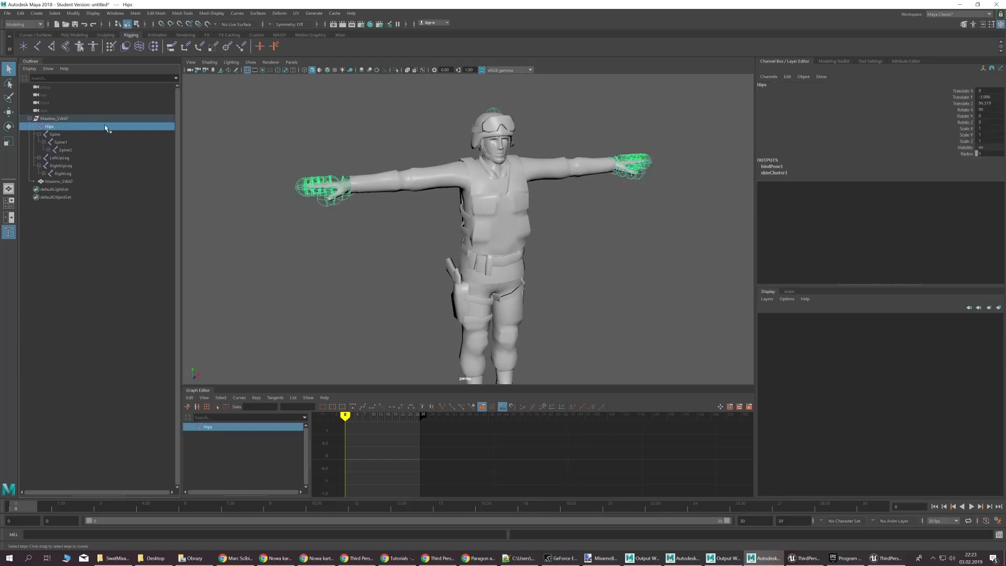
{"action": "left_click", "coordinate": [84, 135]}
{"action": "left_click", "coordinate": [91, 127]}
{"action": "double_click", "coordinate": [93, 128]}
{"action": "left_click", "coordinate": [83, 136]}
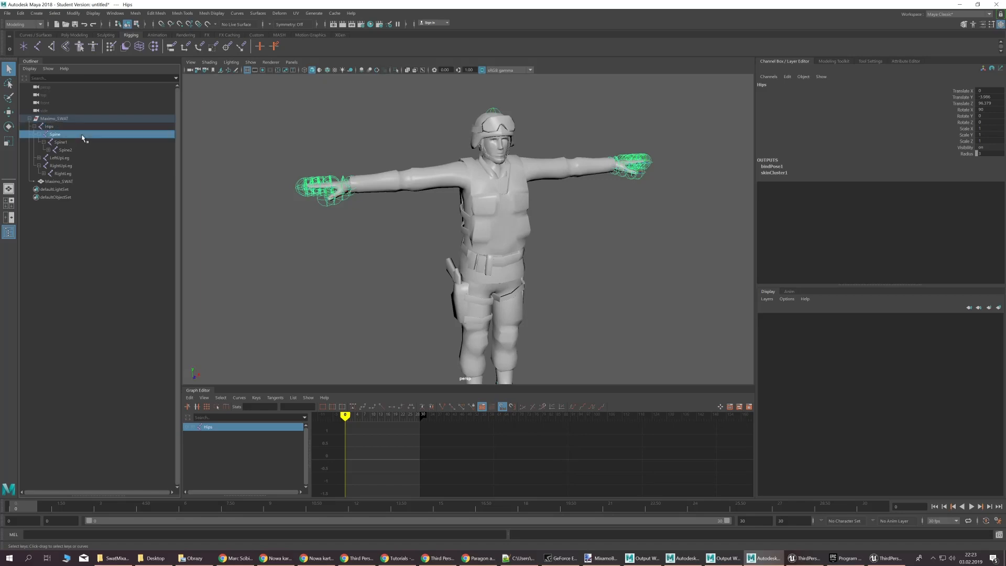
{"action": "left_click", "coordinate": [87, 128]}
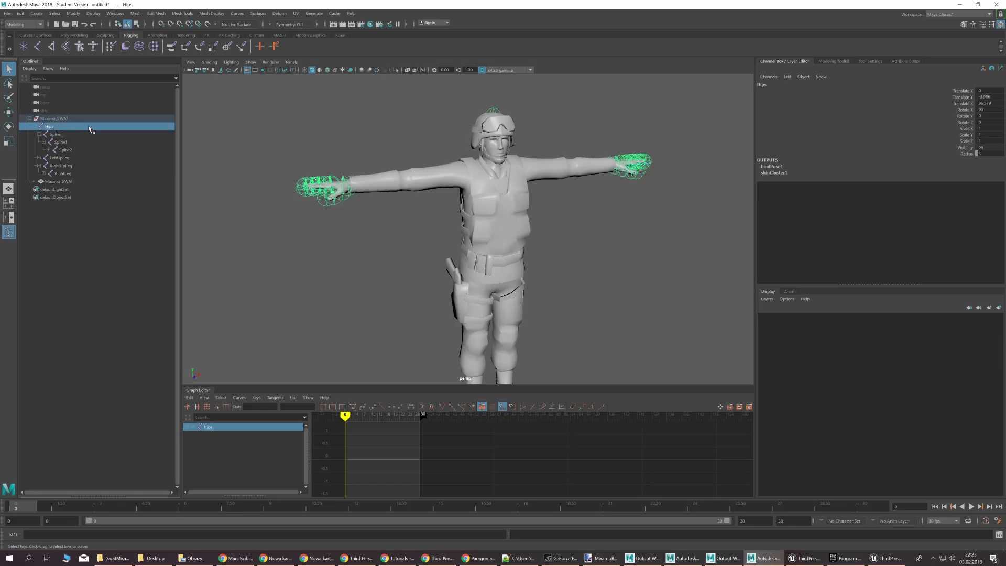
Select the top-level Maximo_SWAT node and show its Move manipulator on the character, continuing past the student version notice
{"action": "left_click", "coordinate": [86, 118]}
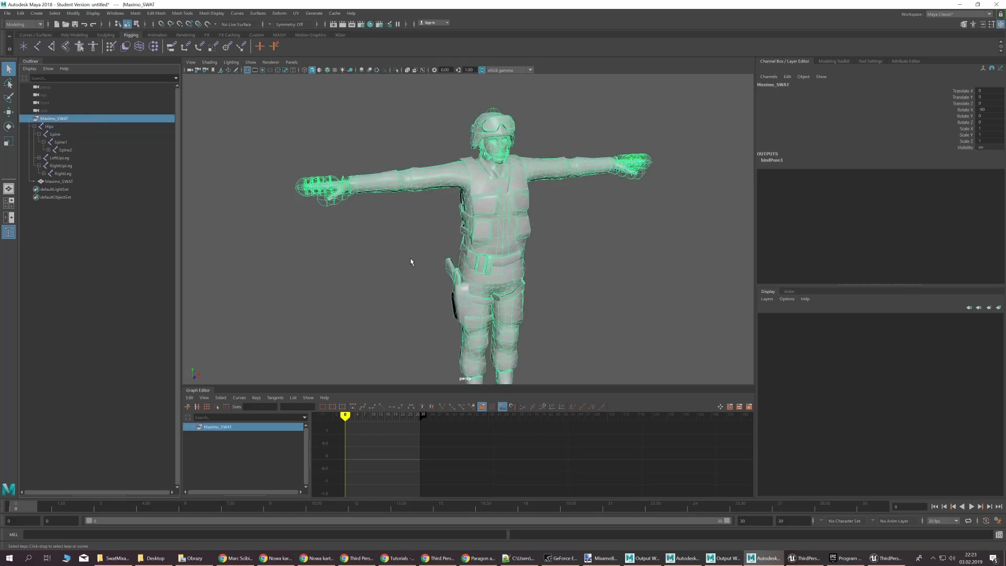
{"action": "left_click_drag", "start_coordinate": [411, 263], "coordinate": [378, 224], "text": "alt"}
{"action": "scroll", "coordinate": [389, 213], "scroll_direction": "down", "scroll_amount": 3}
{"action": "key", "text": "w"}
{"action": "key", "text": "f"}
{"action": "key", "text": "q"}
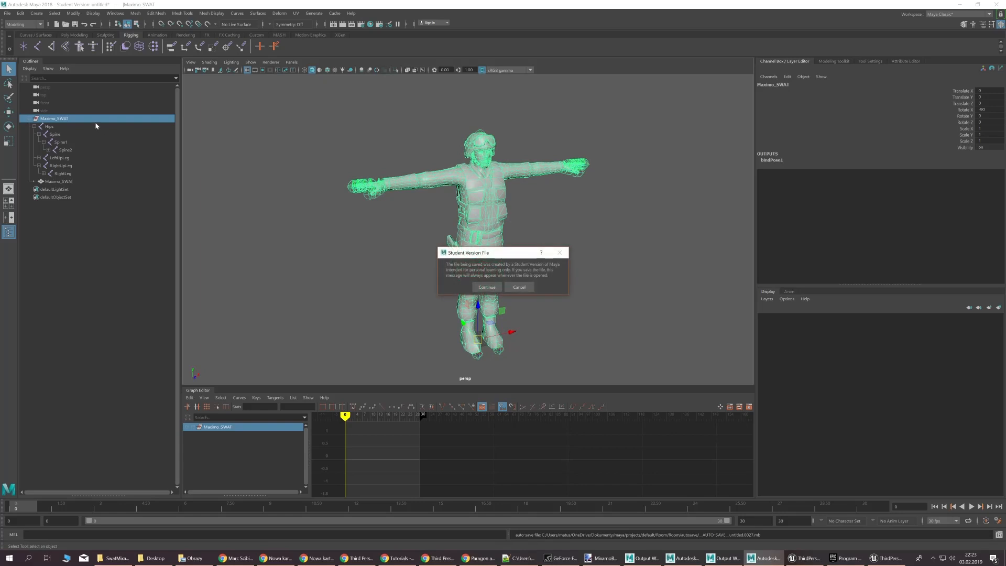
{"action": "left_click", "coordinate": [487, 287]}
{"action": "key", "text": "w"}
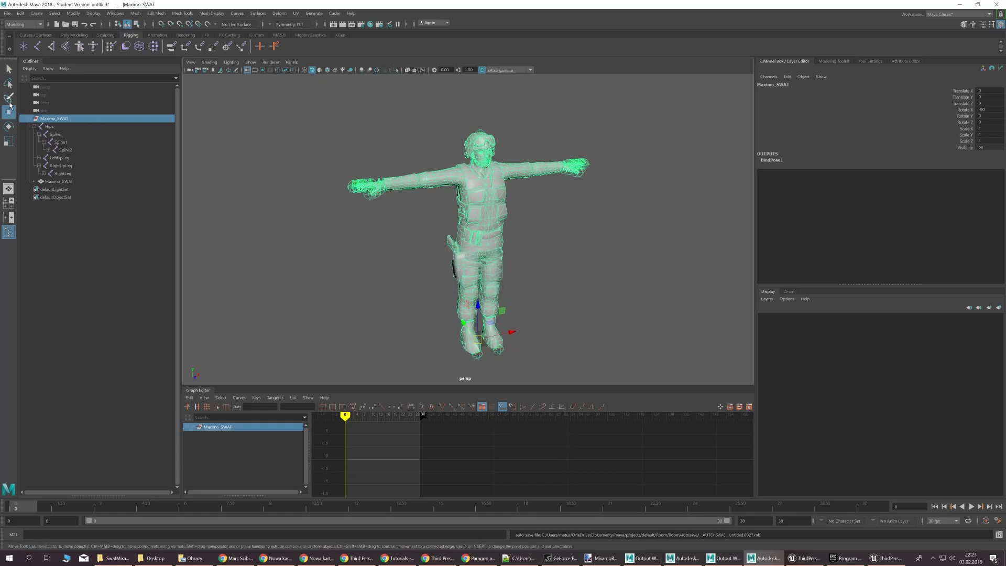
Rename the top-level Maximo_SWAT node above Hips as root
{"action": "double_click", "coordinate": [83, 119]}
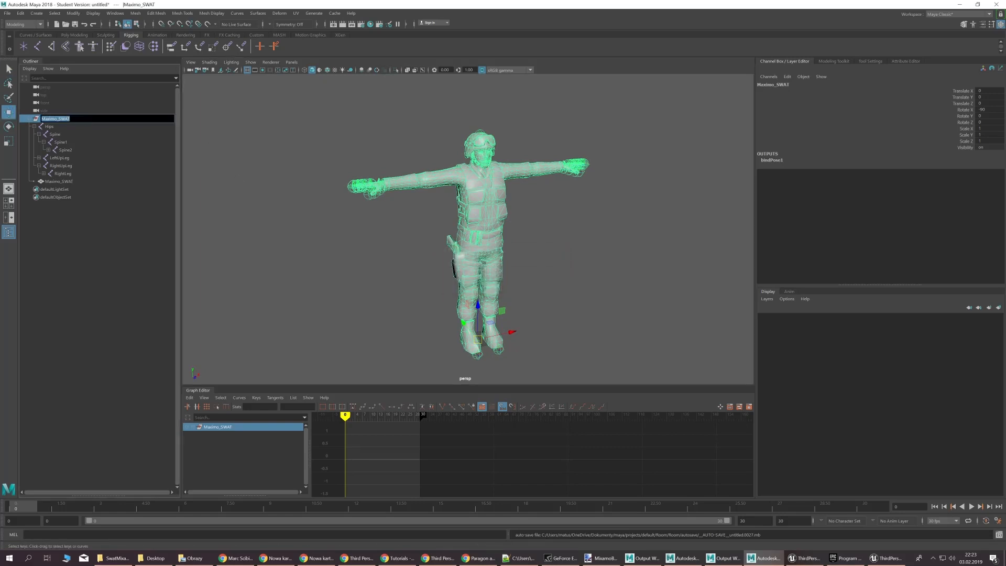
{"action": "type", "text": "root"}
{"action": "key", "text": "Return"}
{"action": "middle_click_drag", "start_coordinate": [438, 238], "coordinate": [404, 217], "text": "alt"}
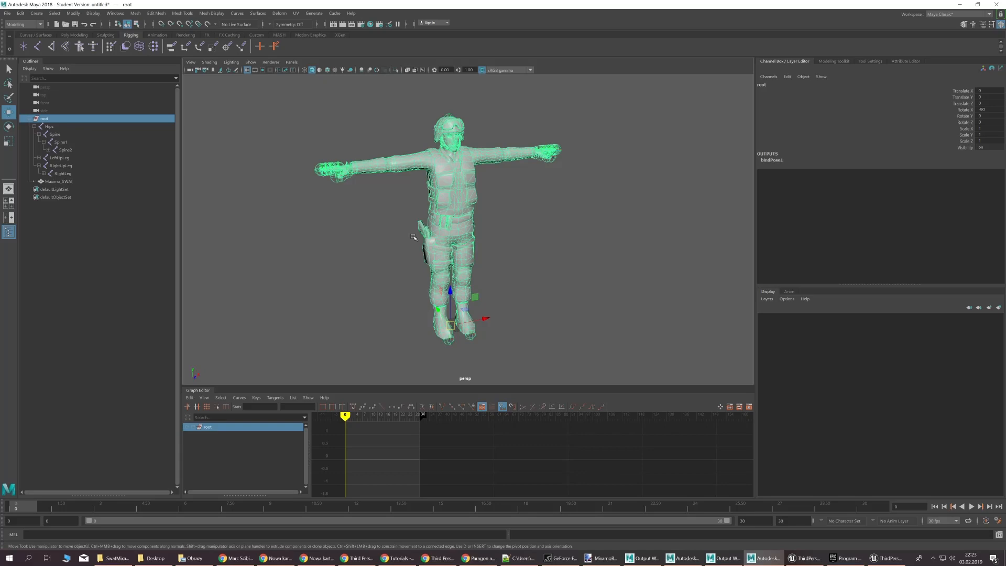
Switch to the Paragon and Mixamo skeleton mapping spreadsheet and examine how the root and pelvis bones are mapped
{"action": "key", "text": "alt+Tab"}
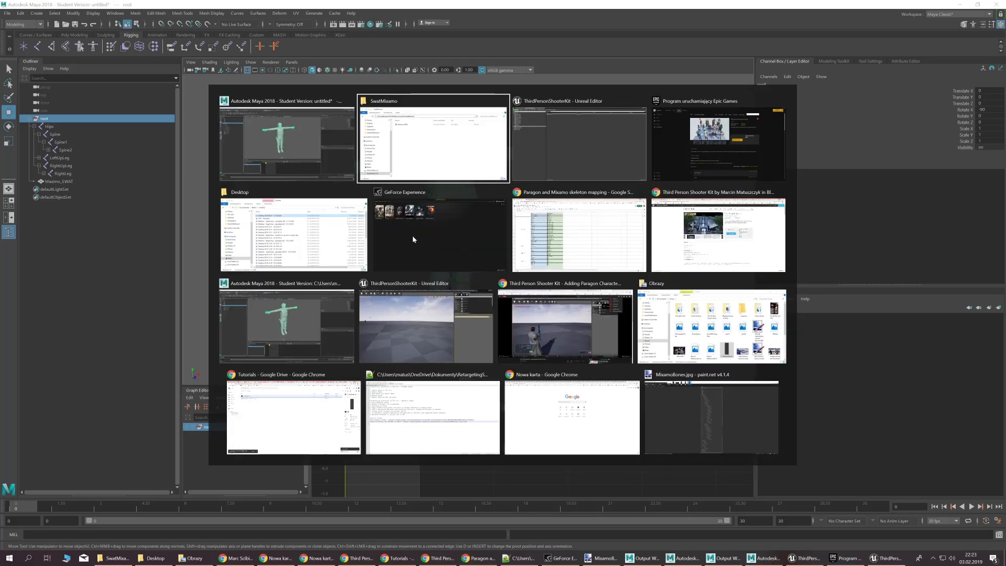
{"action": "left_click", "coordinate": [595, 249]}
{"action": "scroll", "coordinate": [422, 260], "scroll_direction": "up", "scroll_amount": 6}
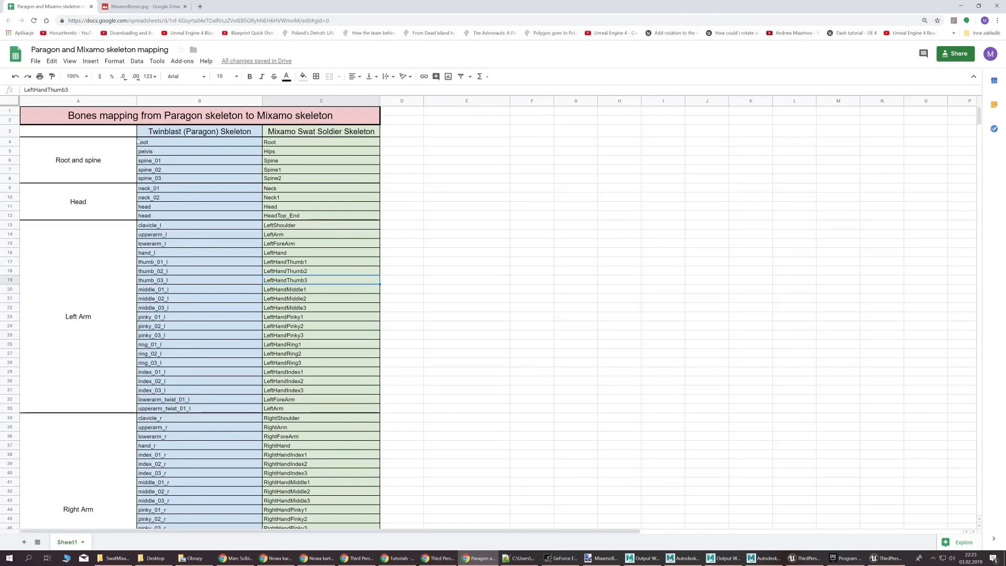
{"action": "left_click", "coordinate": [195, 134]}
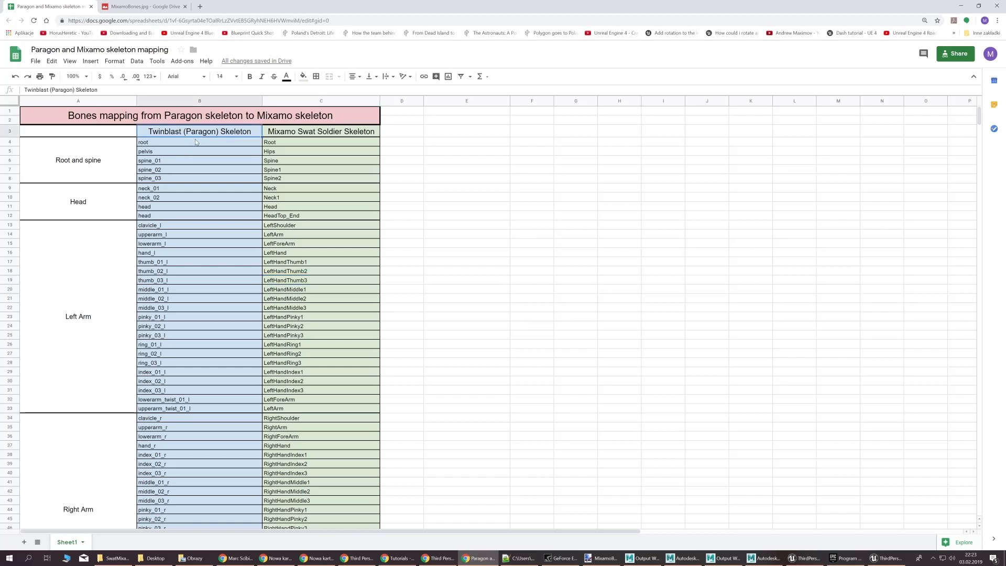
{"action": "left_click", "coordinate": [199, 145]}
{"action": "left_click", "coordinate": [288, 145]}
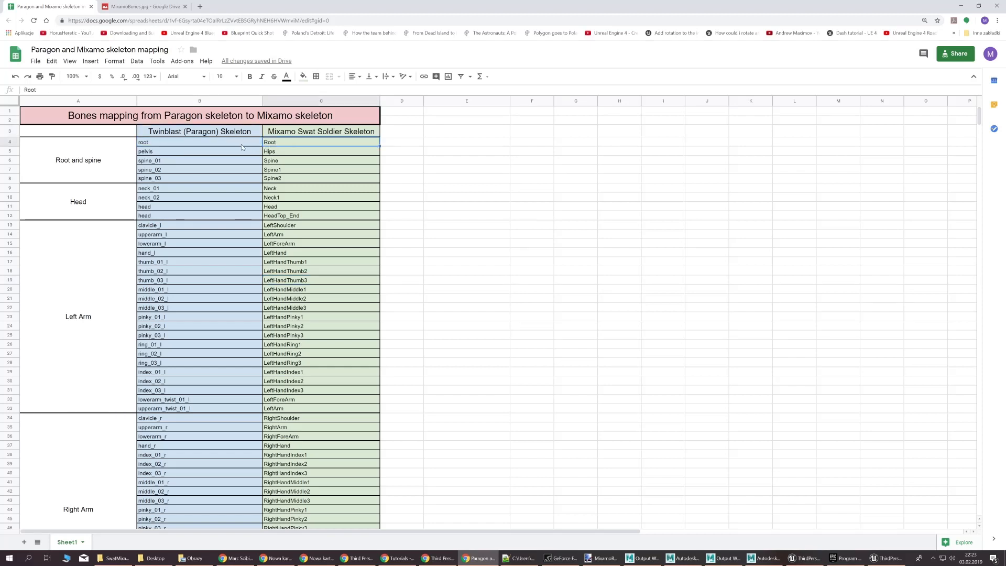
{"action": "left_click", "coordinate": [288, 161]}
{"action": "left_click", "coordinate": [288, 153]}
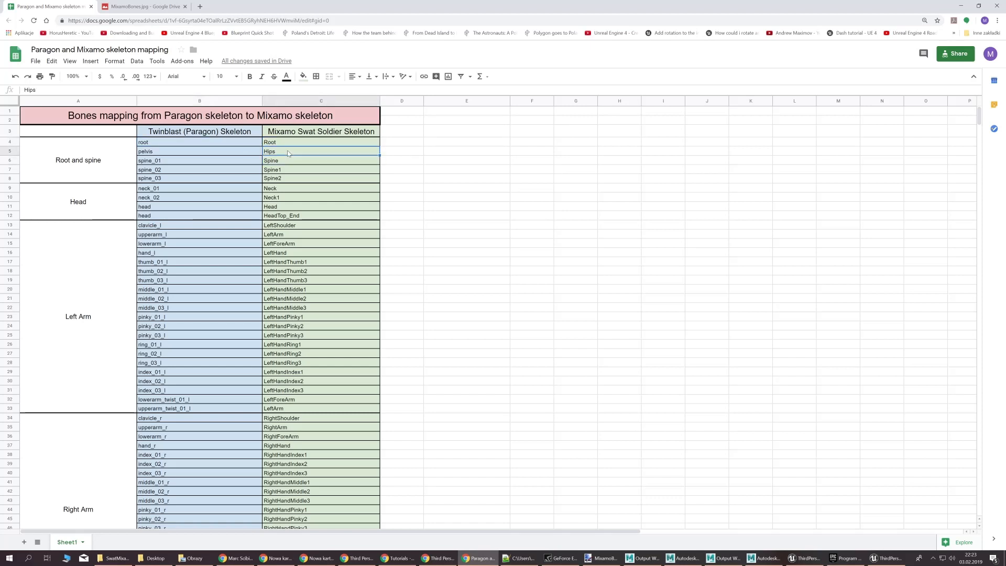
{"action": "left_click", "coordinate": [298, 161]}
{"action": "left_click", "coordinate": [299, 151]}
{"action": "left_click", "coordinate": [222, 150]}
{"action": "left_click", "coordinate": [302, 150]}
{"action": "left_click", "coordinate": [207, 152]}
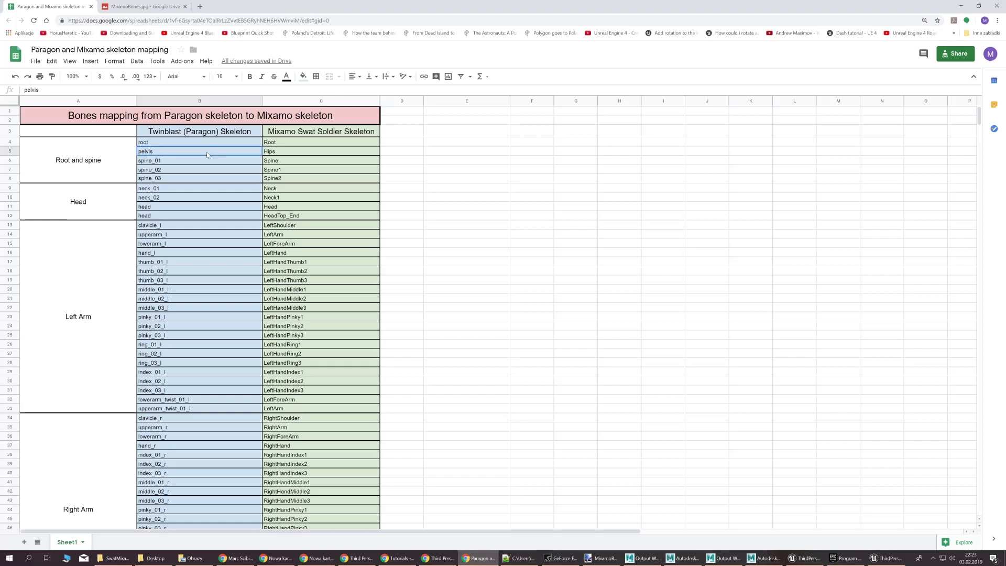
Review the spine and neck mappings and look through the remaining rows of the bone mapping table
{"action": "left_click", "coordinate": [309, 144]}
{"action": "left_click", "coordinate": [296, 152]}
{"action": "left_click", "coordinate": [287, 162]}
{"action": "left_click", "coordinate": [175, 171]}
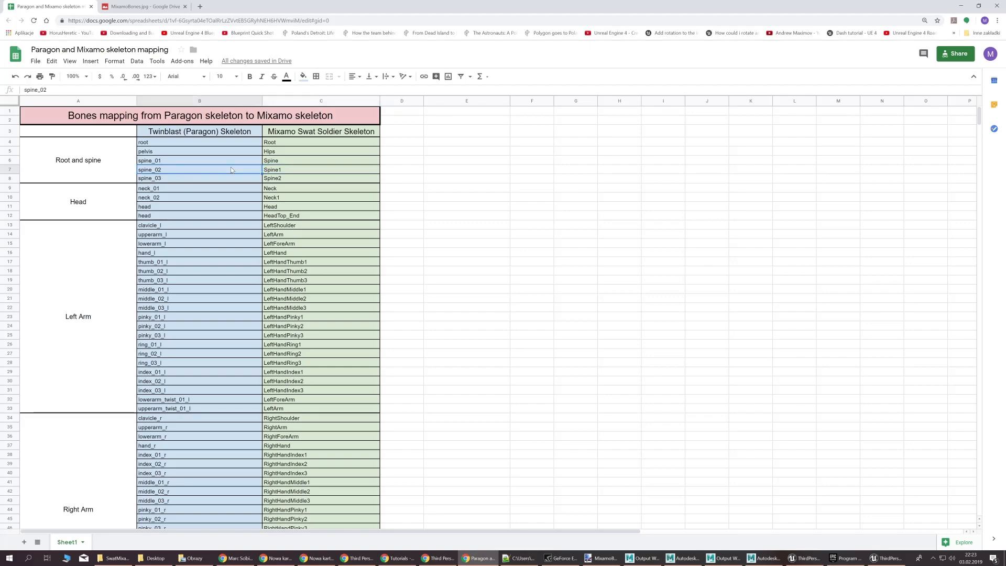
{"action": "left_click", "coordinate": [337, 199]}
{"action": "scroll", "coordinate": [337, 202], "scroll_direction": "down", "scroll_amount": 10}
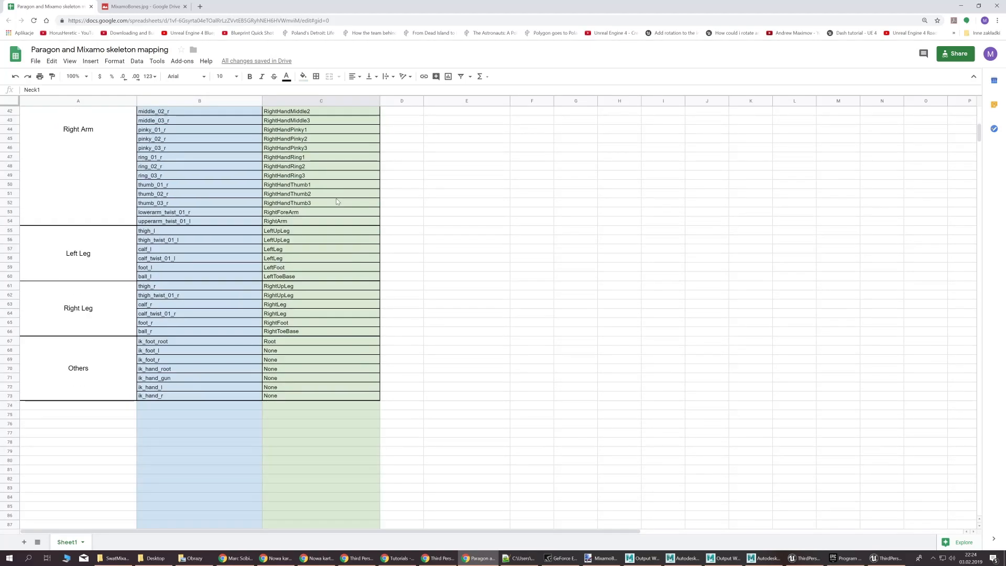
{"action": "scroll", "coordinate": [337, 199], "scroll_direction": "up", "scroll_amount": 10}
Compare the Maya skeleton hierarchy with the Root and Hips entries in the mapping spreadsheet
{"action": "key", "text": "alt+Tab"}
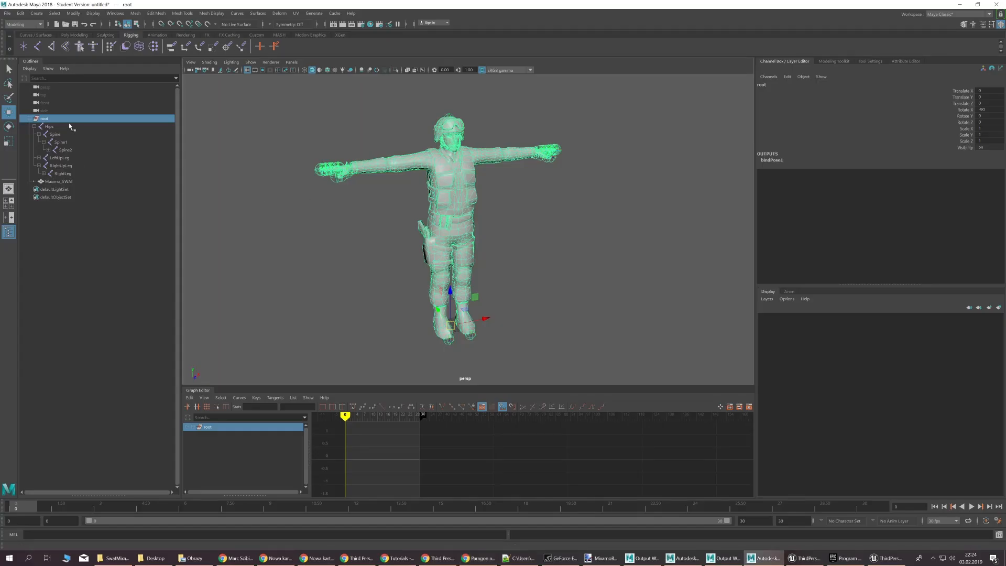
{"action": "key", "text": "alt+Tab"}
{"action": "left_click", "coordinate": [289, 152]}
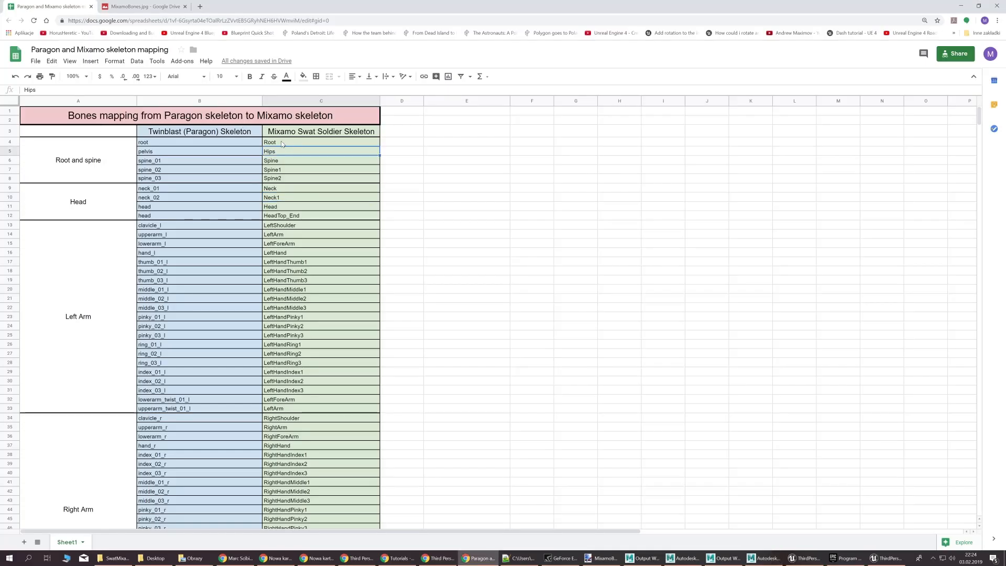
{"action": "left_click", "coordinate": [281, 144]}
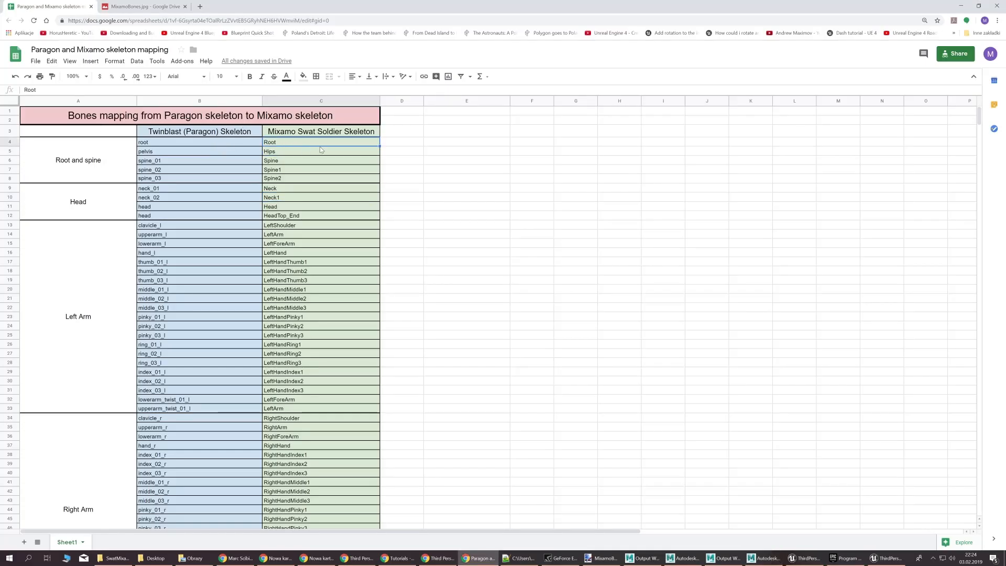
Look up the Paragon name for Hips in the mapping spreadsheet and rename that bone in Maya as pelvis
{"action": "left_click", "coordinate": [280, 154]}
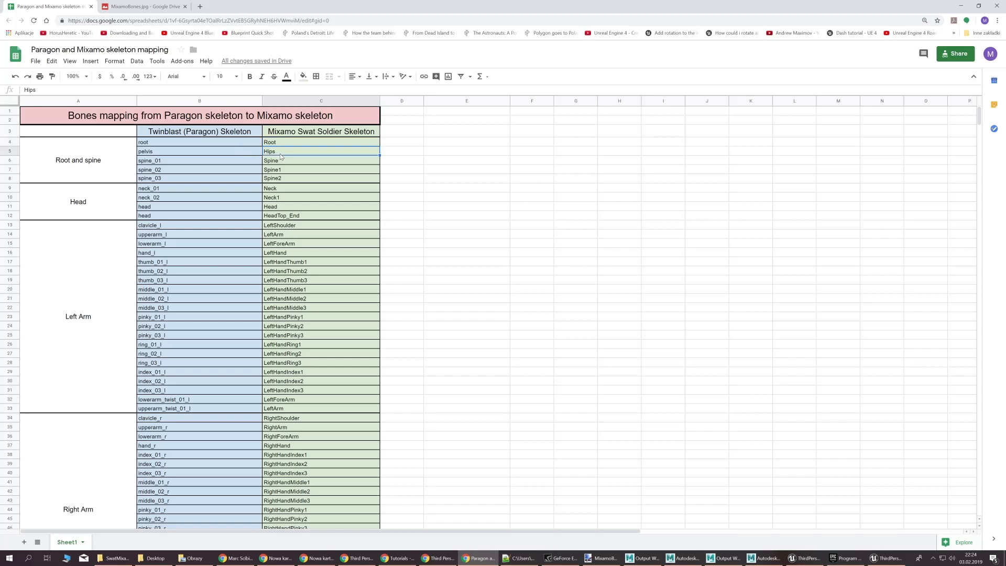
{"action": "left_click", "coordinate": [160, 152]}
{"action": "key", "text": "alt+Tab"}
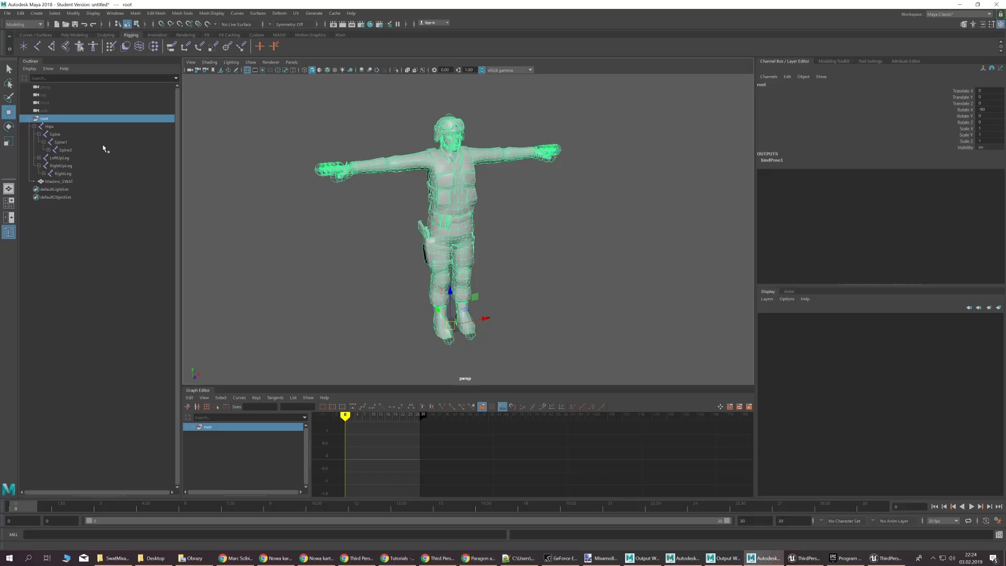
{"action": "double_click", "coordinate": [55, 126]}
{"action": "type", "text": "p"}
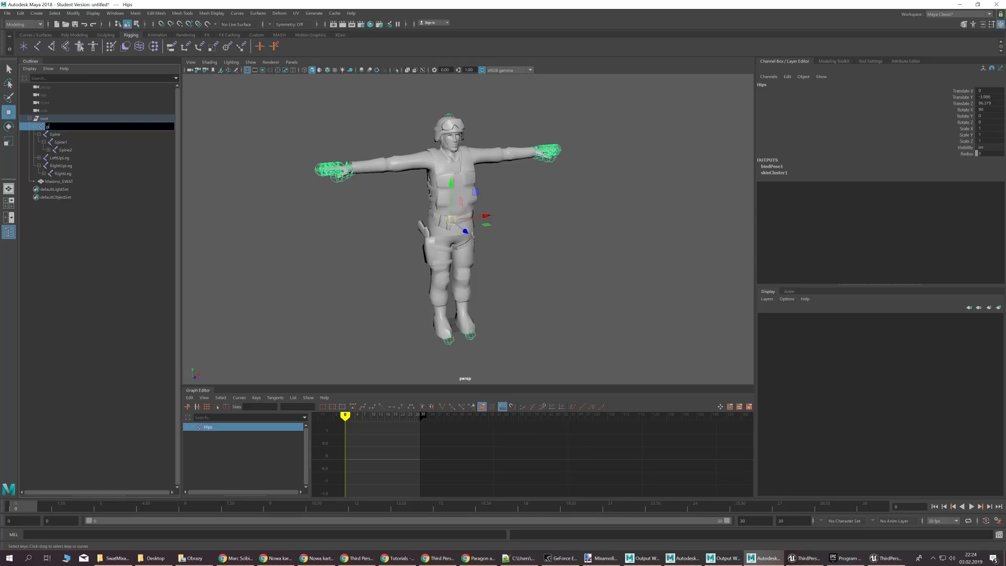
{"action": "type", "text": "elvis"}
{"action": "key", "text": "Return"}
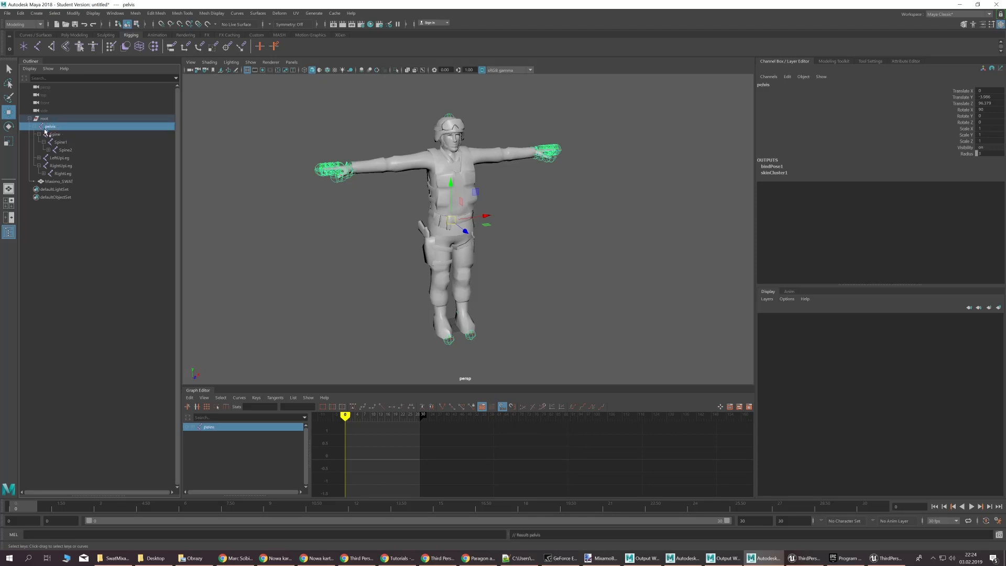
Copy the spine_01 name from the mapping spreadsheet and use it to rename the Spine bone under pelvis in Maya
{"action": "key", "text": "alt+Tab"}
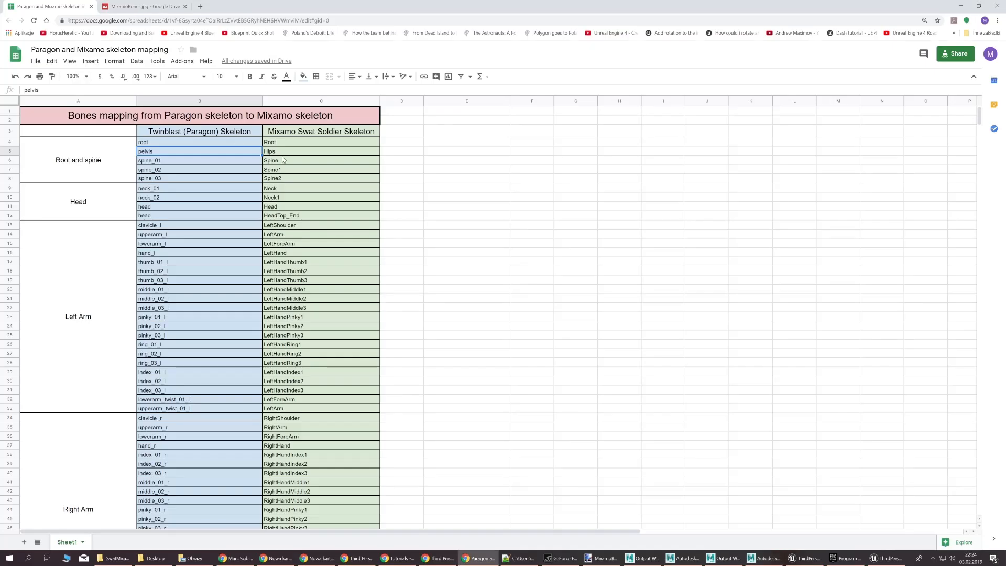
{"action": "key", "text": "Down"}
{"action": "double_click", "coordinate": [196, 160]}
{"action": "left_click_drag", "start_coordinate": [172, 160], "coordinate": [121, 161]}
{"action": "key", "text": "ctrl+c"}
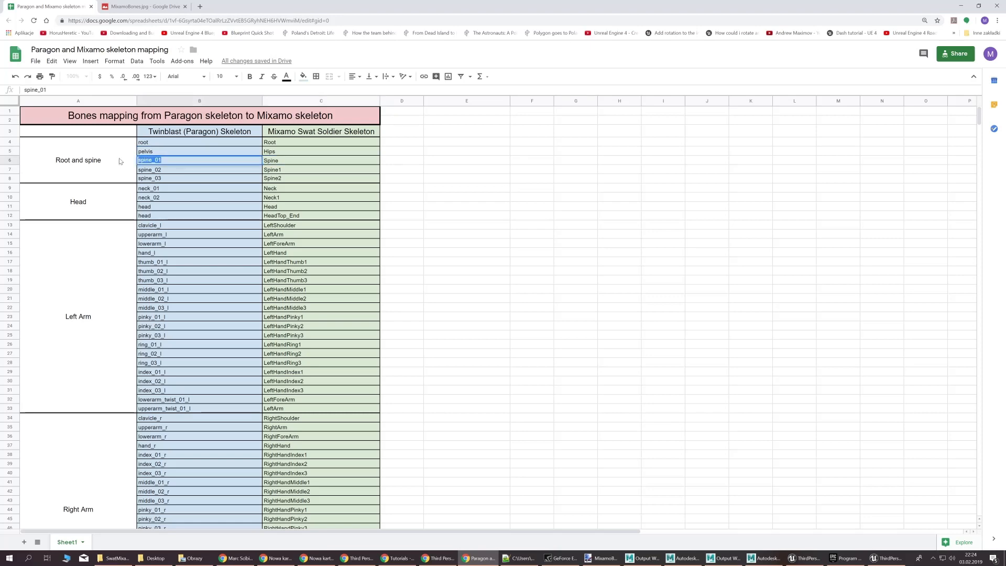
{"action": "left_click", "coordinate": [167, 173]}
{"action": "left_click", "coordinate": [178, 162]}
{"action": "key", "text": "alt+Tab"}
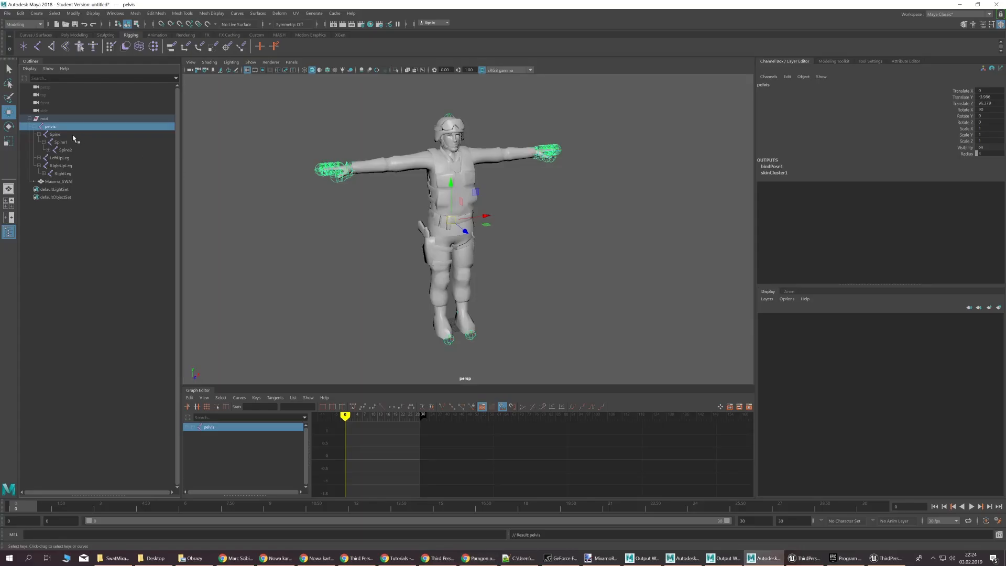
{"action": "double_click", "coordinate": [78, 136]}
{"action": "key", "text": "ctrl+v"}
{"action": "key", "text": "Return"}
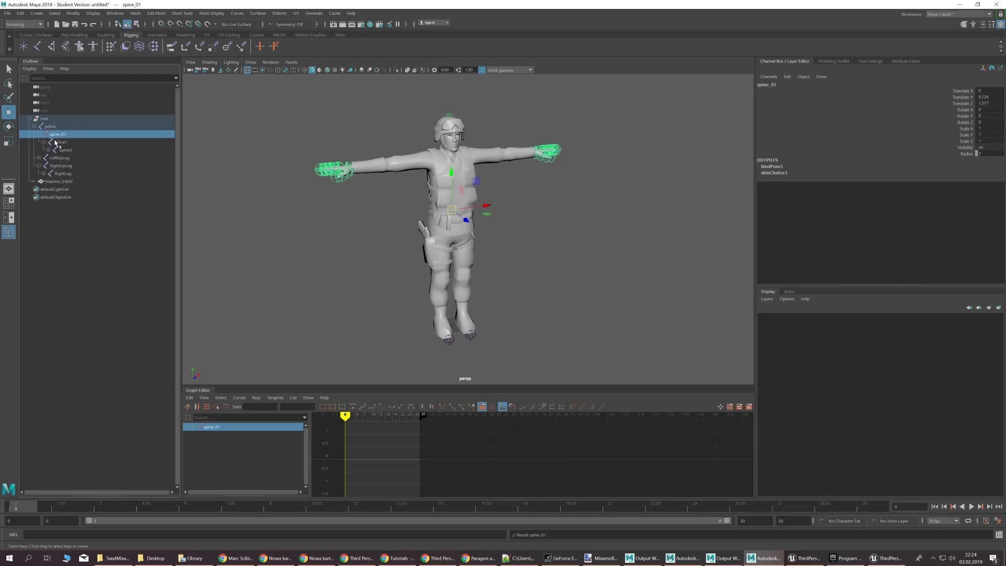
Switch to the browser and examine the MixamoBones.jpg reference for the target bone hierarchy, from root to the feet
{"action": "key", "text": "alt+Tab"}
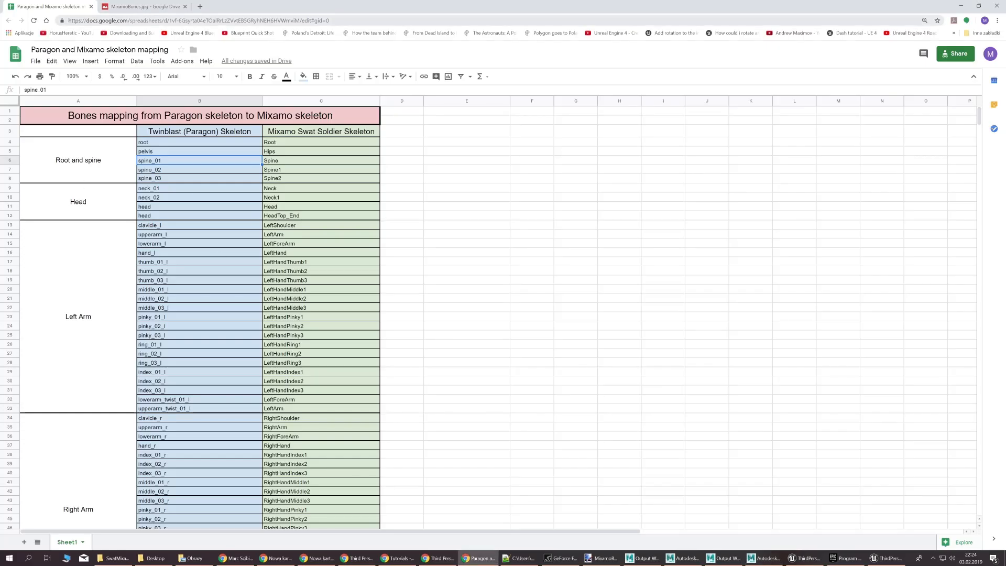
{"action": "left_click", "coordinate": [148, 8]}
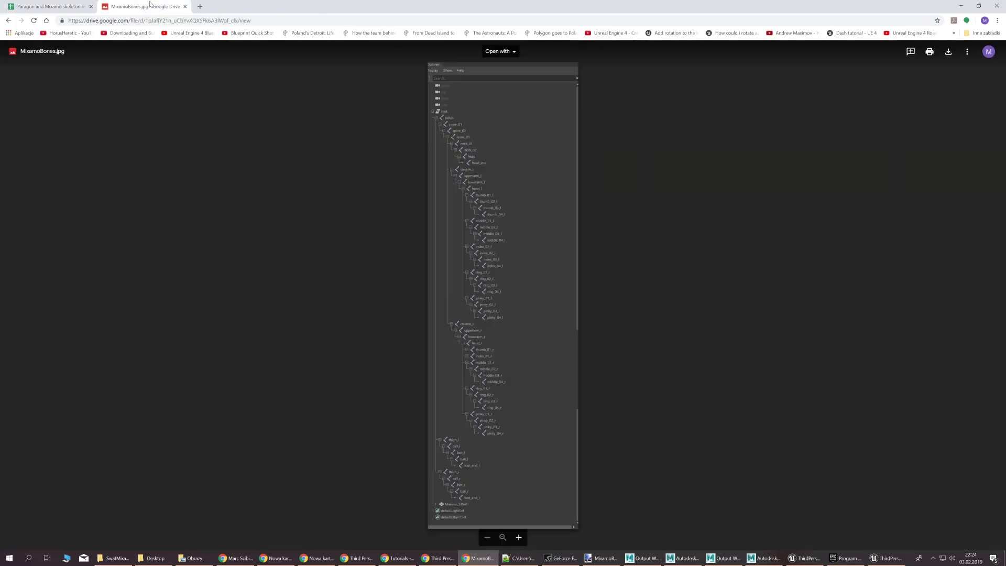
{"action": "left_click", "coordinate": [475, 143]}
{"action": "scroll", "coordinate": [448, 276], "scroll_direction": "up", "scroll_amount": 4}
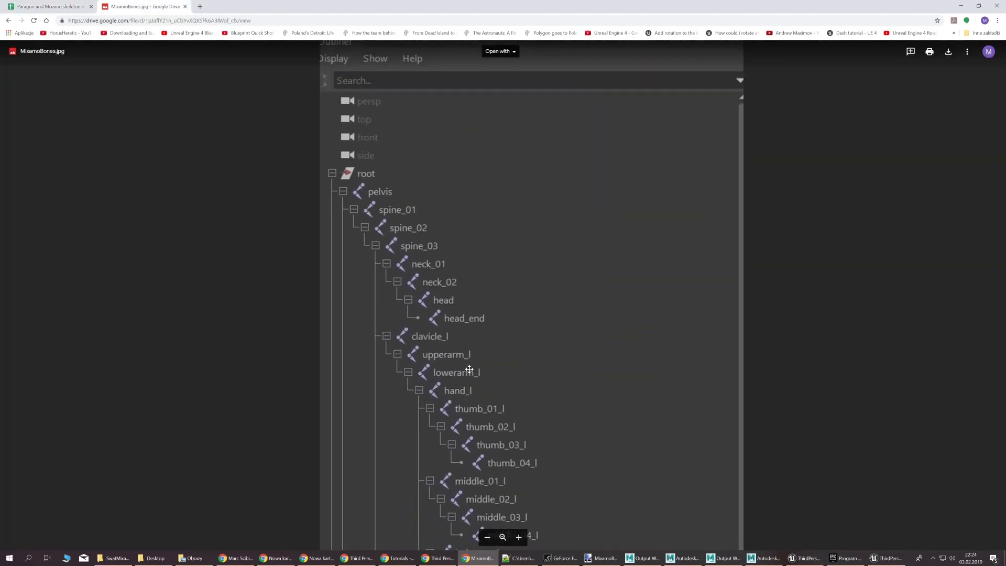
{"action": "scroll", "coordinate": [447, 281], "scroll_direction": "down", "scroll_amount": 1}
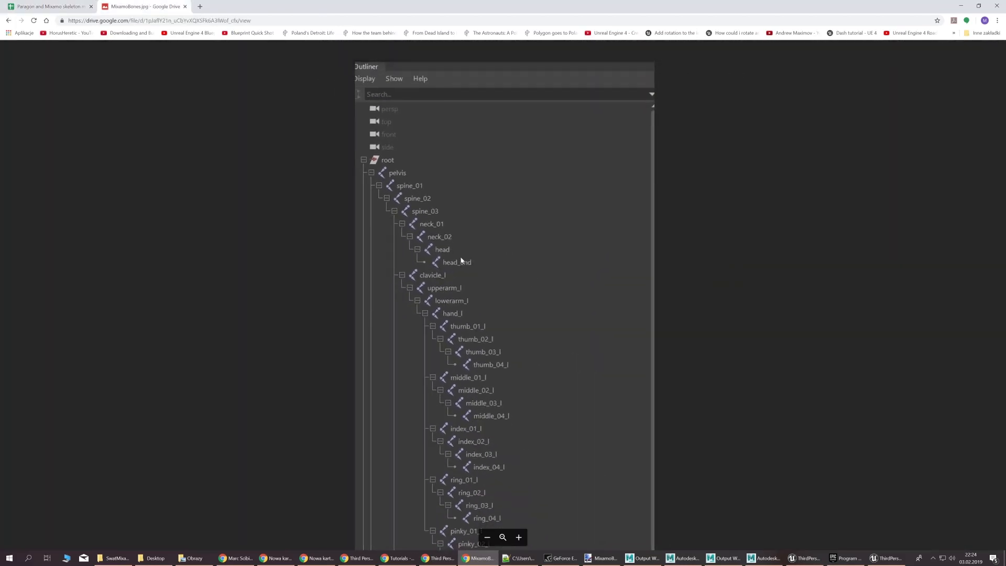
{"action": "scroll", "coordinate": [451, 152], "scroll_direction": "down", "scroll_amount": 4}
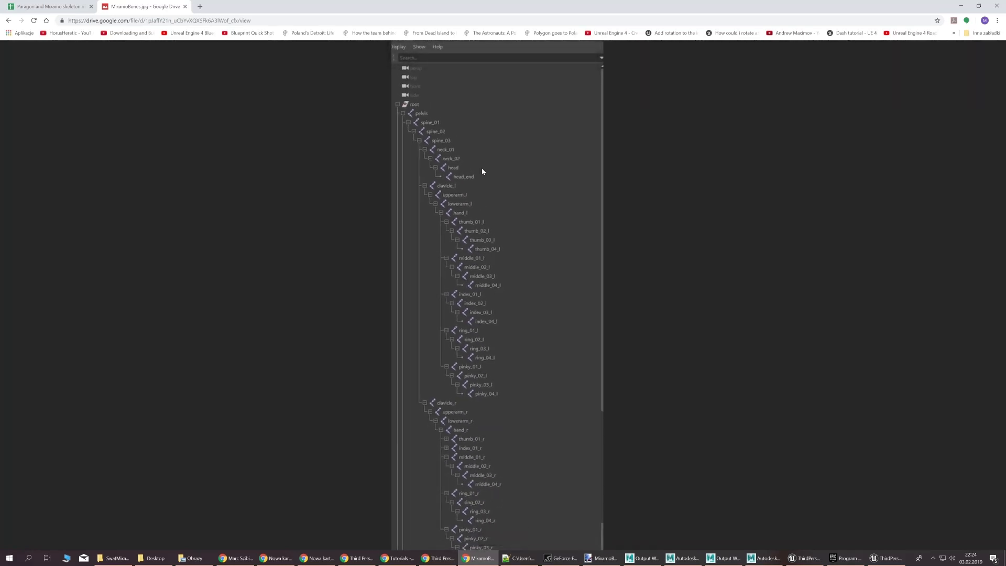
{"action": "scroll", "coordinate": [481, 199], "scroll_direction": "up", "scroll_amount": 2}
{"action": "scroll", "coordinate": [504, 276], "scroll_direction": "down", "scroll_amount": 5}
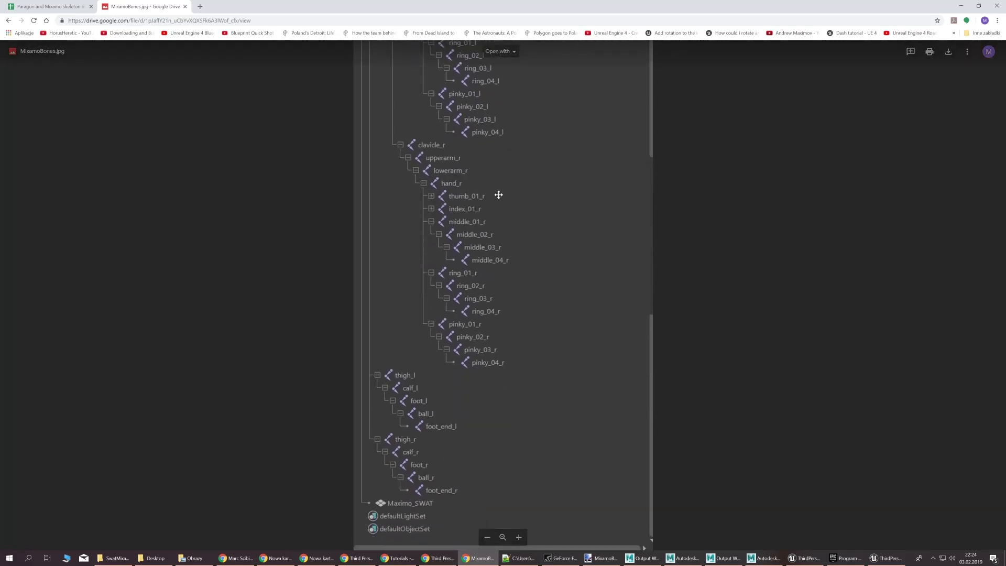
{"action": "scroll", "coordinate": [412, 476], "scroll_direction": "up", "scroll_amount": 1}
{"action": "scroll", "coordinate": [413, 476], "scroll_direction": "down", "scroll_amount": 4}
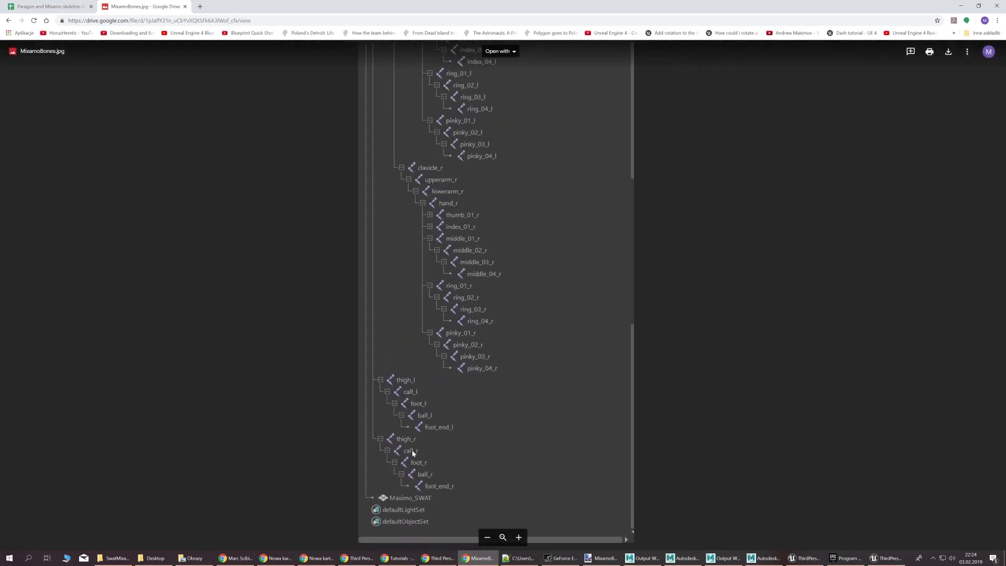
{"action": "left_click", "coordinate": [21, 6]}
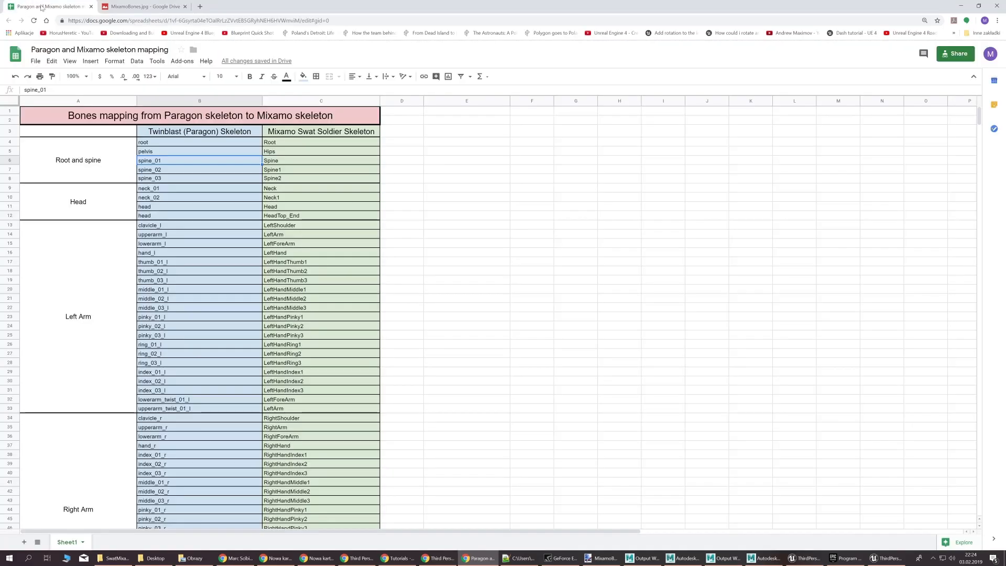
{"action": "left_click", "coordinate": [113, 6]}
Return to Maya and expand the complete bone hierarchy under Spine2, including the neck, head, arm and finger bones
{"action": "left_click", "coordinate": [956, 5]}
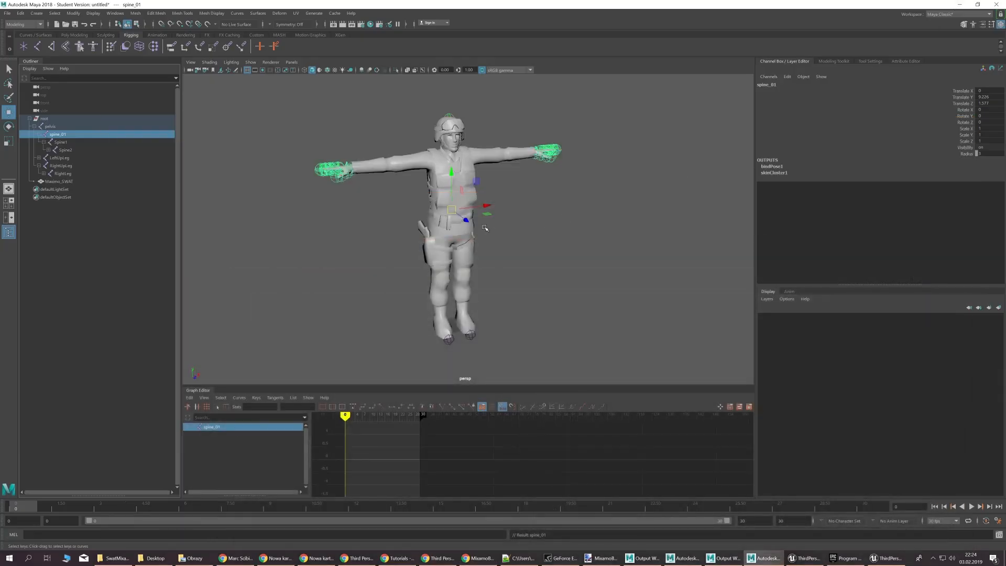
{"action": "left_click", "coordinate": [48, 150]}
{"action": "left_click", "coordinate": [53, 173], "text": "shift"}
{"action": "left_click", "coordinate": [53, 165], "text": "shift"}
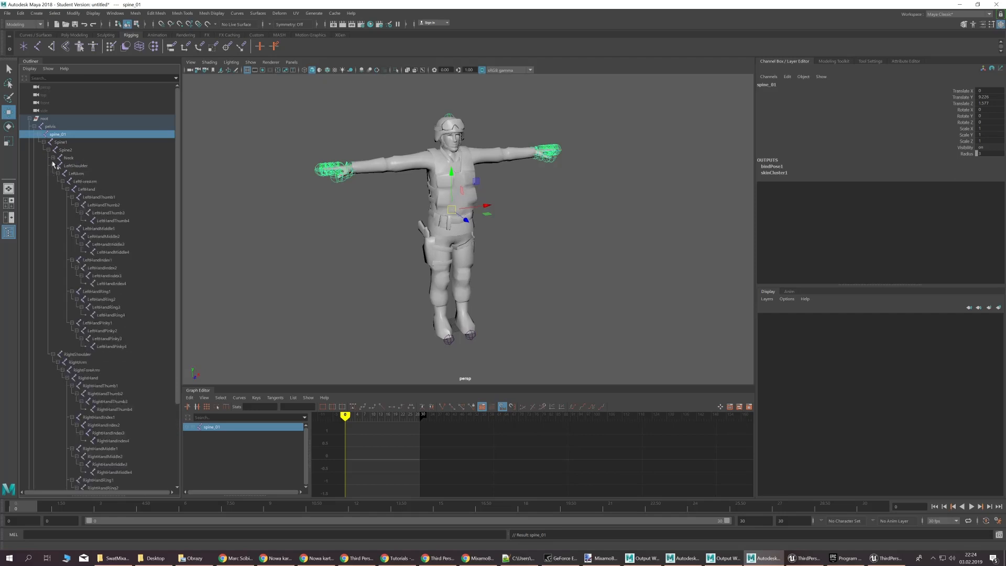
{"action": "left_click", "coordinate": [53, 158], "text": "shift"}
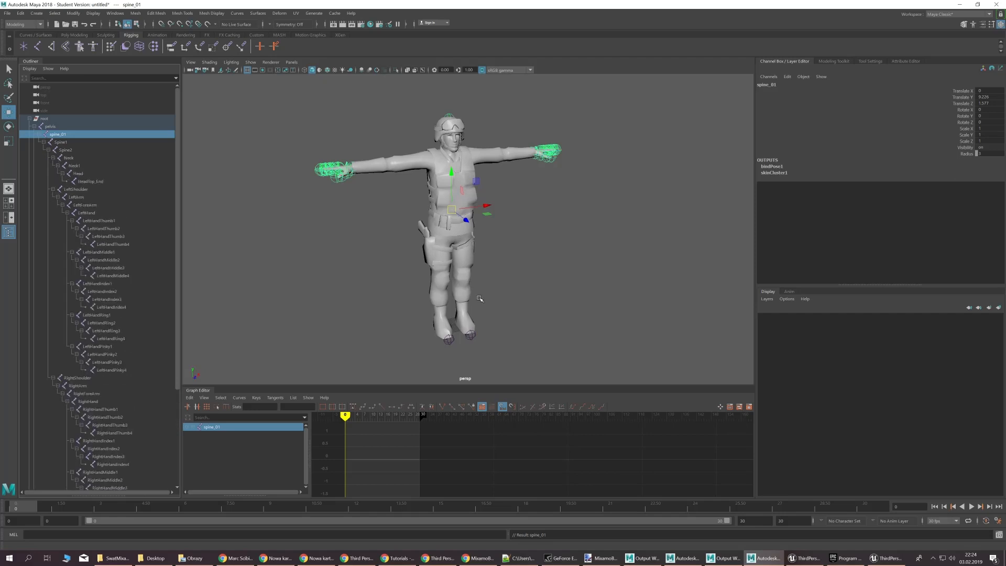
{"action": "left_click_drag", "start_coordinate": [407, 240], "coordinate": [407, 246], "text": "alt"}
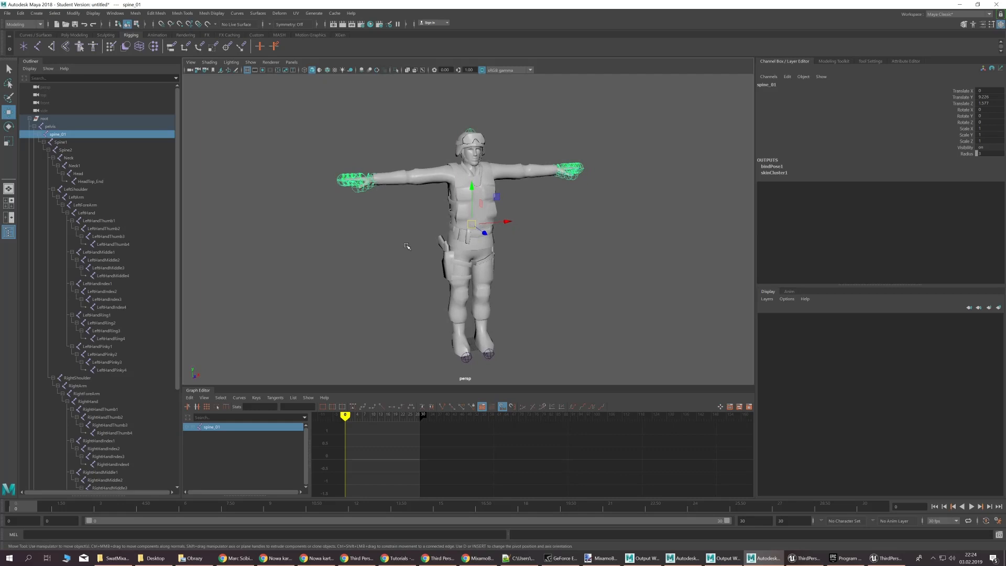
{"action": "left_click", "coordinate": [370, 225]}
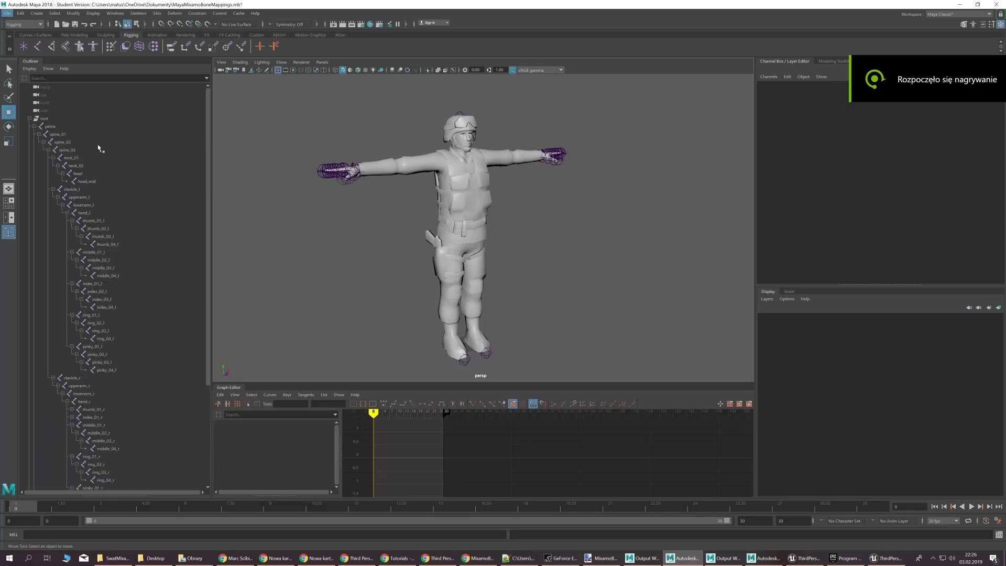
Review the renamed Paragon-style bones throughout the hierarchy of the MayaMixamoBoneMappings scene
{"action": "scroll", "coordinate": [99, 149], "scroll_direction": "down", "scroll_amount": 6}
{"action": "scroll", "coordinate": [115, 219], "scroll_direction": "up", "scroll_amount": 3}
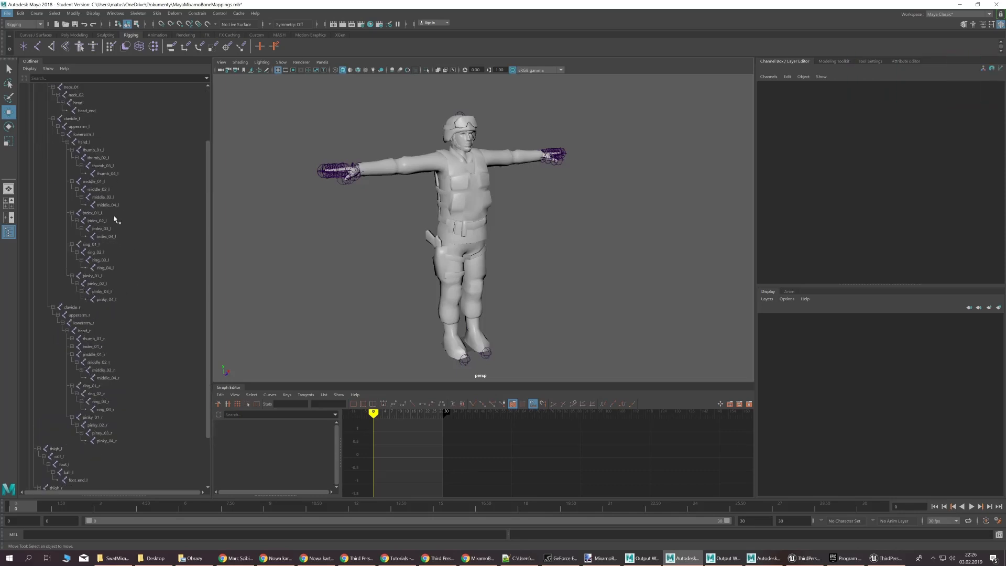
{"action": "scroll", "coordinate": [115, 219], "scroll_direction": "up", "scroll_amount": 3}
{"action": "scroll", "coordinate": [116, 219], "scroll_direction": "down", "scroll_amount": 6}
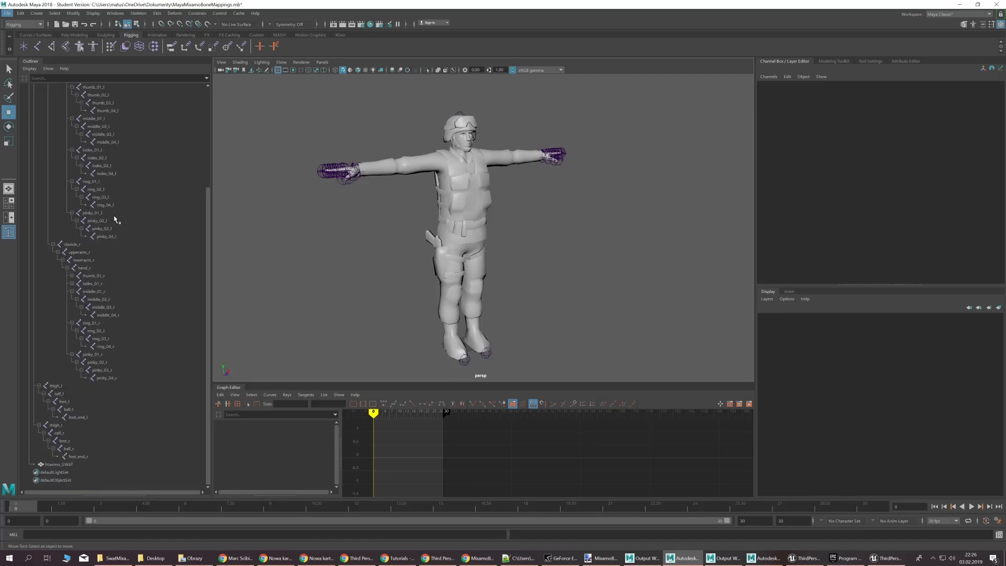
{"action": "scroll", "coordinate": [115, 215], "scroll_direction": "up", "scroll_amount": 6}
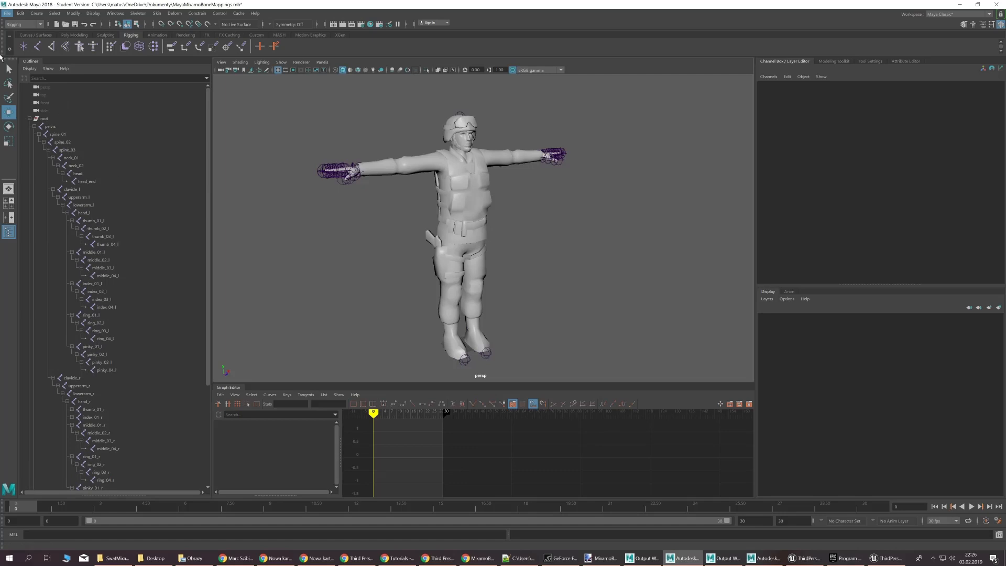
Start an Export All of the scene and set the destination to the SwatMixamo folder, using its path copied from File Explorer
{"action": "left_click", "coordinate": [6, 13]}
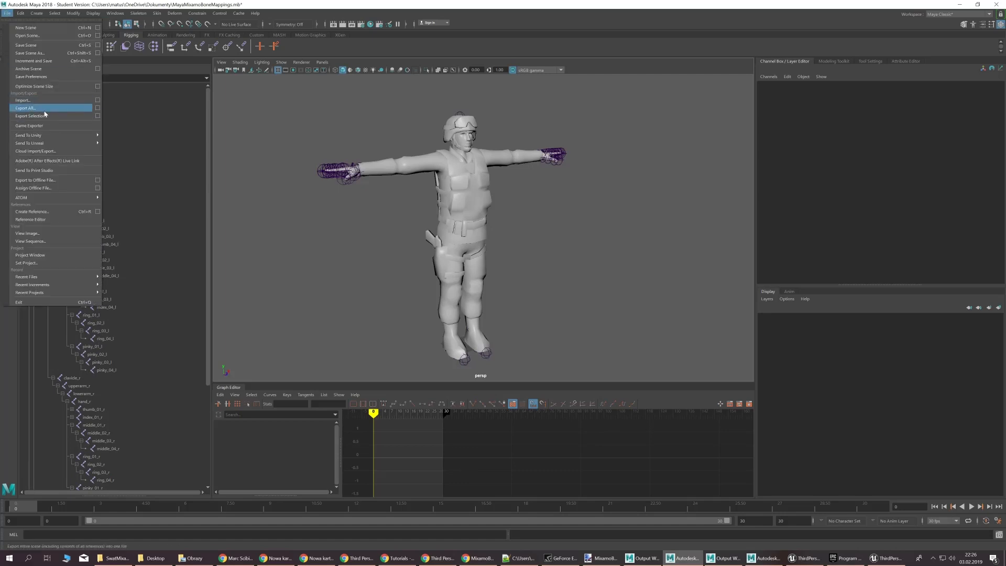
{"action": "left_click", "coordinate": [26, 108]}
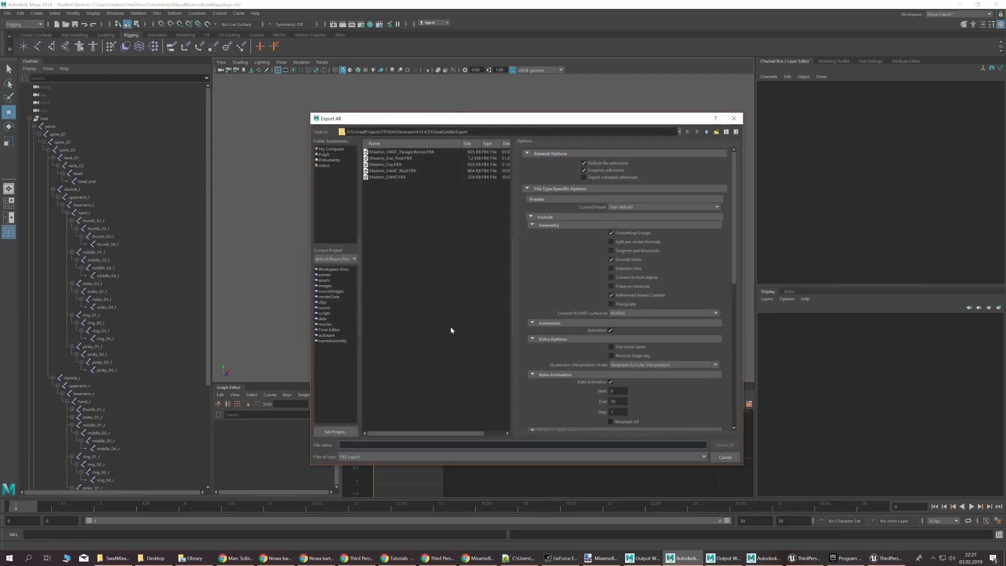
{"action": "left_click", "coordinate": [113, 558]}
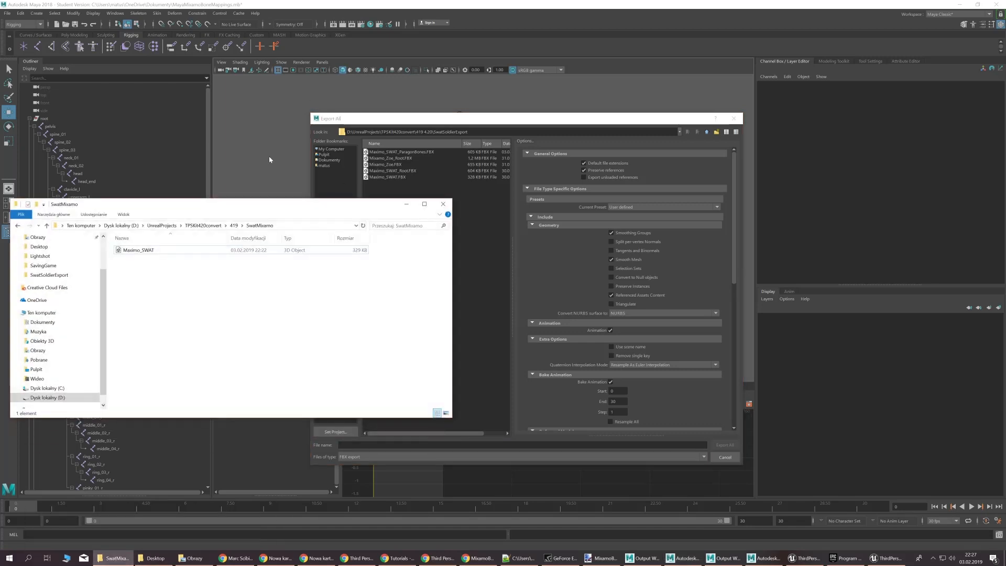
{"action": "left_click", "coordinate": [283, 226]}
{"action": "key", "text": "ctrl+c"}
{"action": "triple_click", "coordinate": [479, 132]}
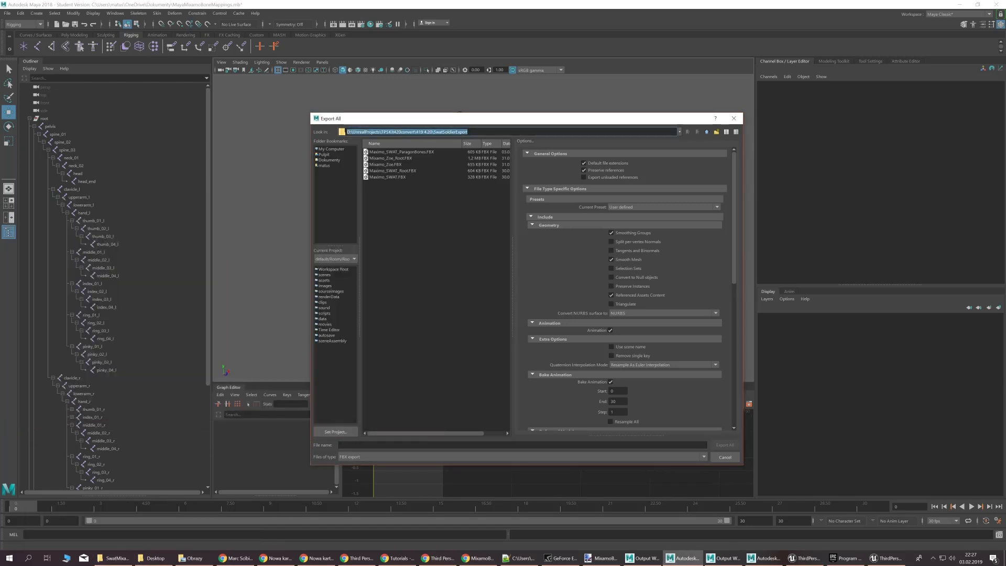
{"action": "key", "text": "ctrl+v"}
{"action": "key", "text": "Return"}
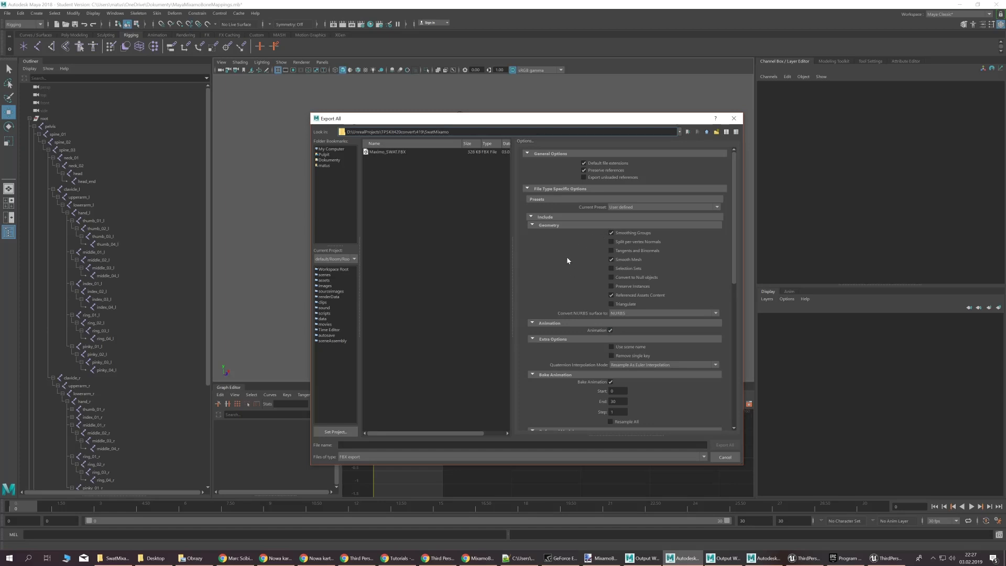
Review the FBX export options and export the whole scene as MixamoSwat_Paragon
{"action": "scroll", "coordinate": [576, 373], "scroll_direction": "down", "scroll_amount": 3}
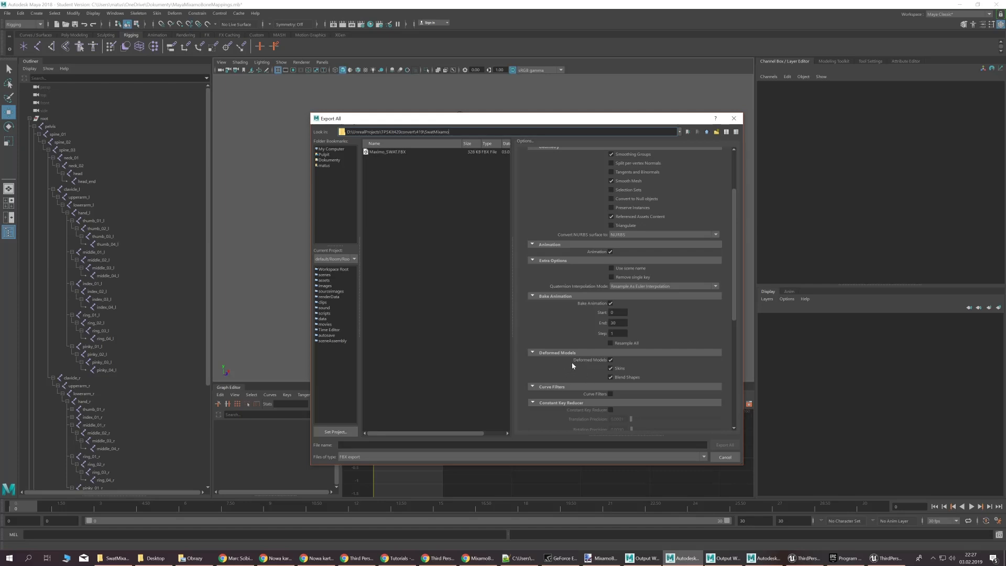
{"action": "scroll", "coordinate": [572, 365], "scroll_direction": "down", "scroll_amount": 8}
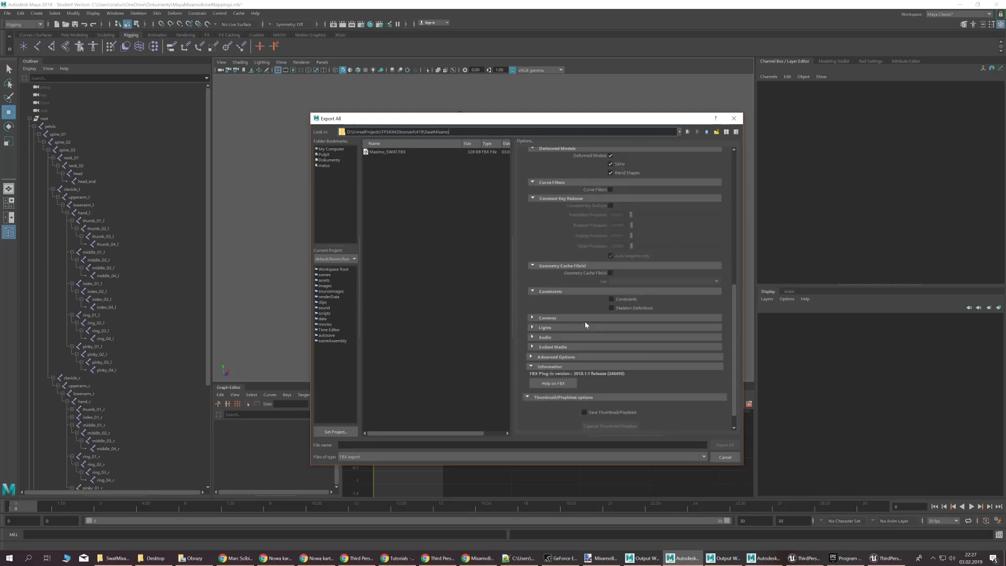
{"action": "scroll", "coordinate": [584, 320], "scroll_direction": "up", "scroll_amount": 11}
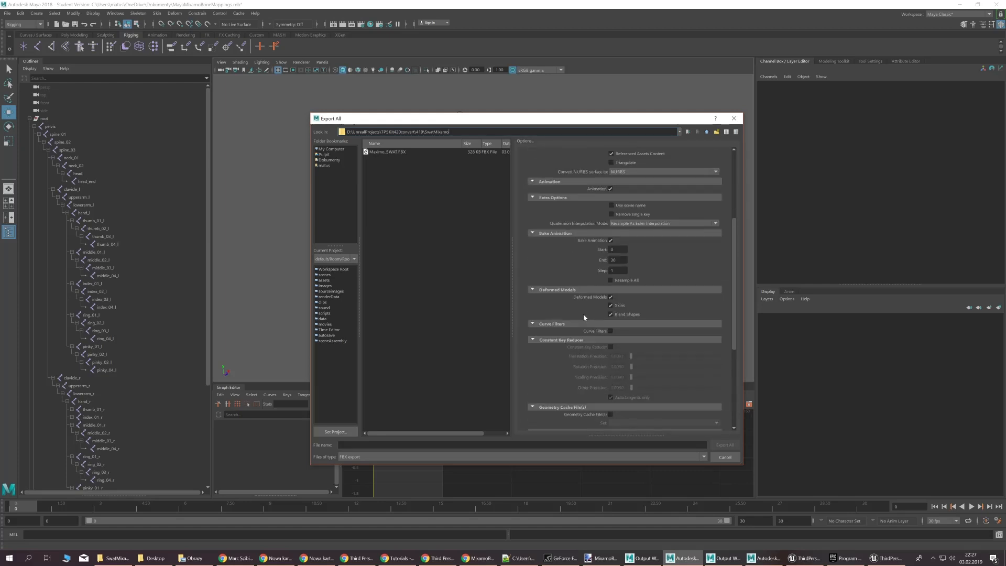
{"action": "left_click", "coordinate": [387, 445]}
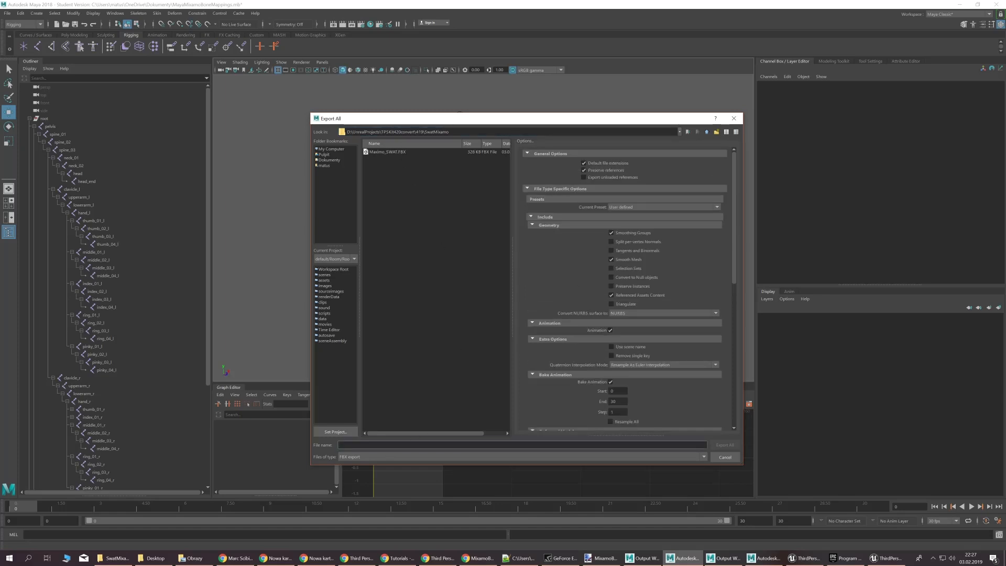
{"action": "type", "text": "MixamoSwat_Paragon"}
{"action": "left_click", "coordinate": [725, 445]}
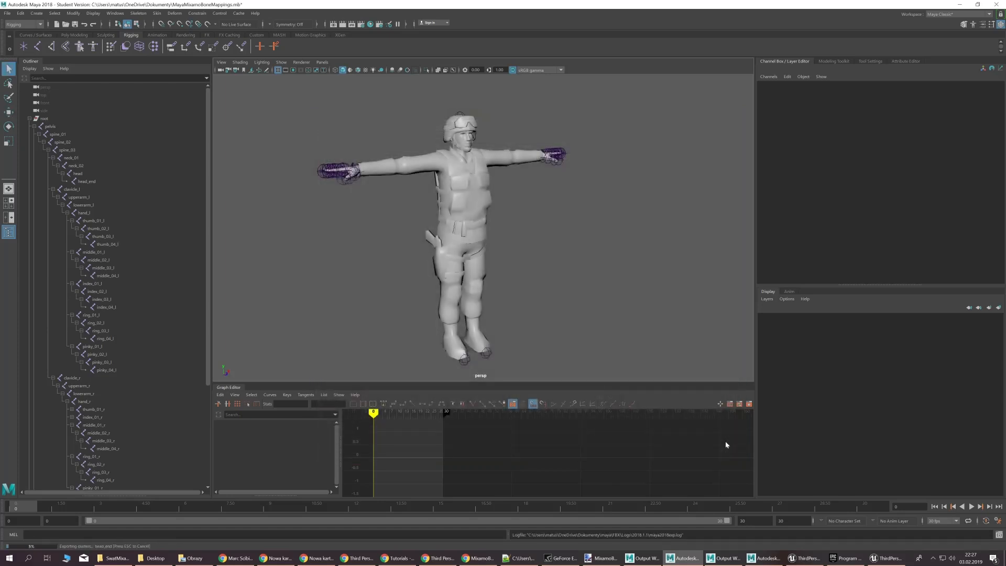
Switch to the Unreal project and create a folder named ParagonRetarget inside the Mixamo_SWAT folder
{"action": "left_click", "coordinate": [888, 556]}
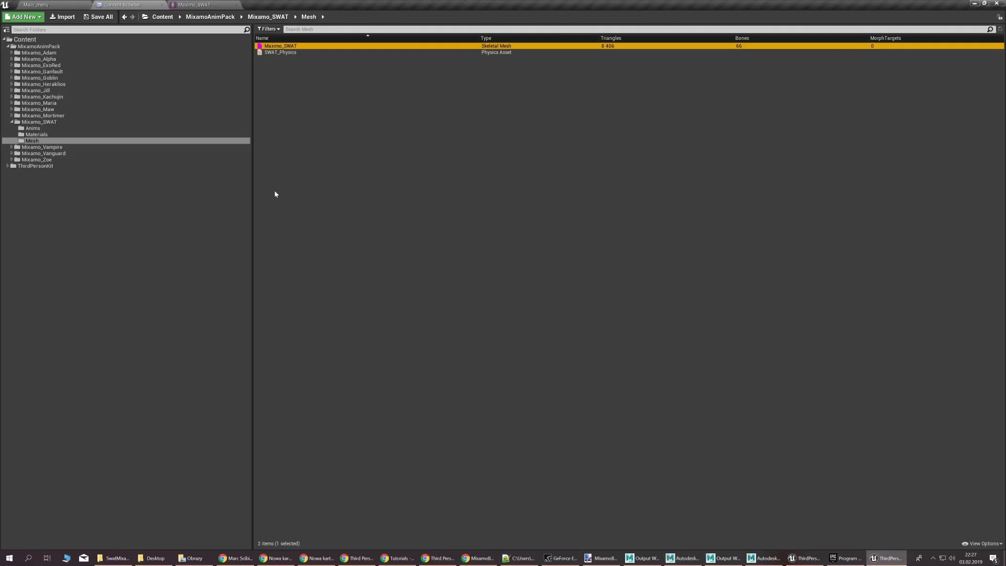
{"action": "left_click", "coordinate": [12, 122]}
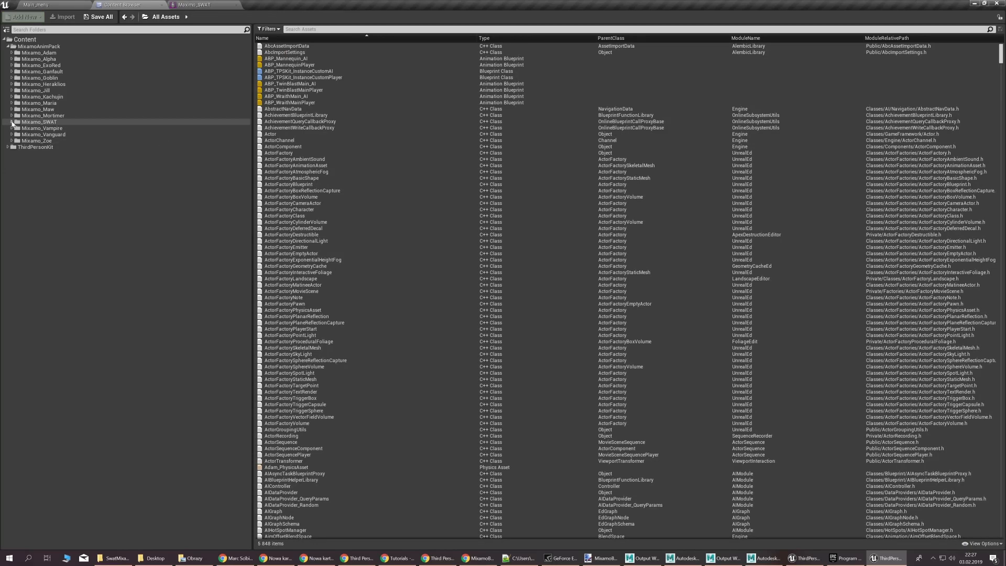
{"action": "left_click", "coordinate": [71, 122]}
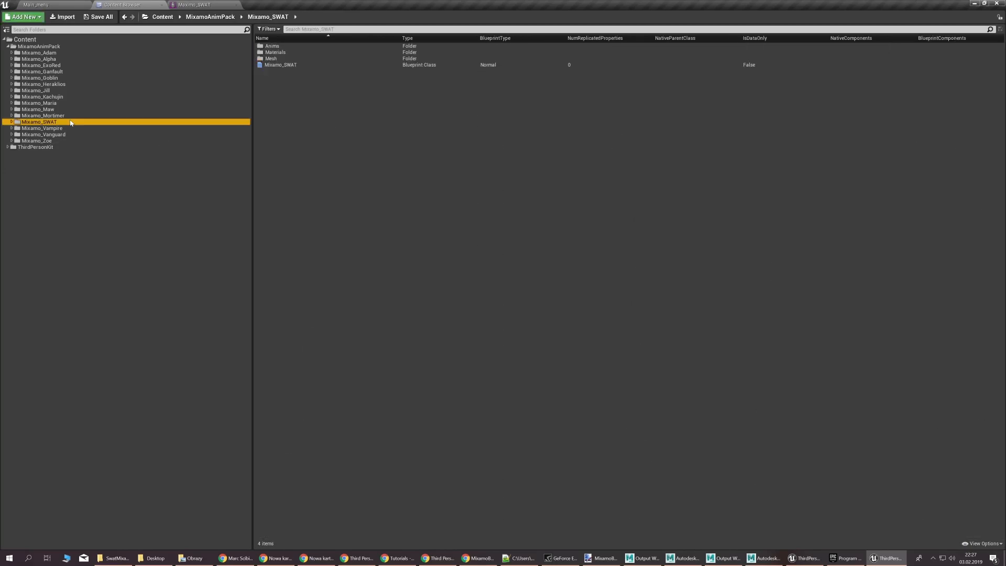
{"action": "right_click", "coordinate": [297, 104]}
{"action": "left_click", "coordinate": [311, 112]}
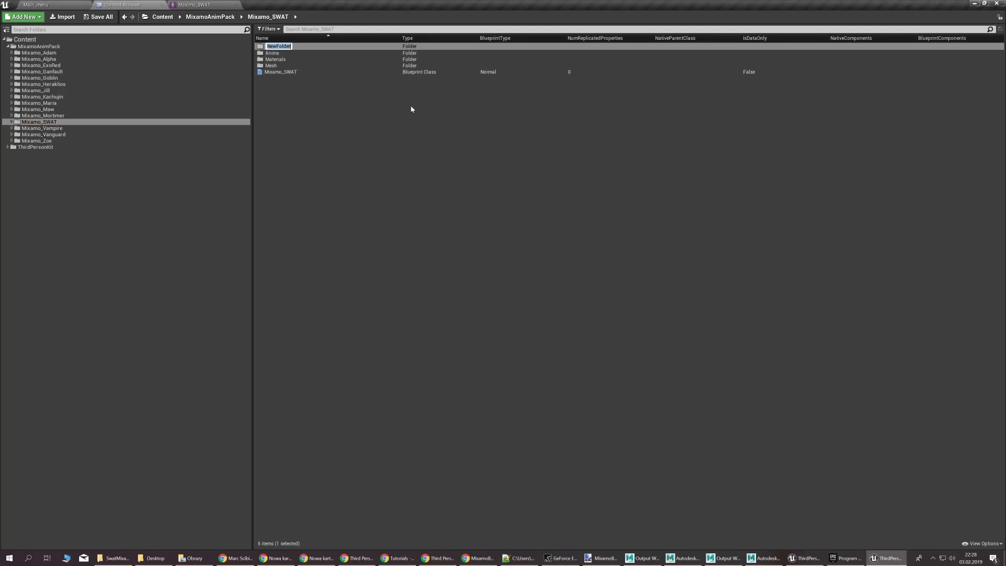
{"action": "type", "text": "ParagonRetarget"}
{"action": "key", "text": "Return"}
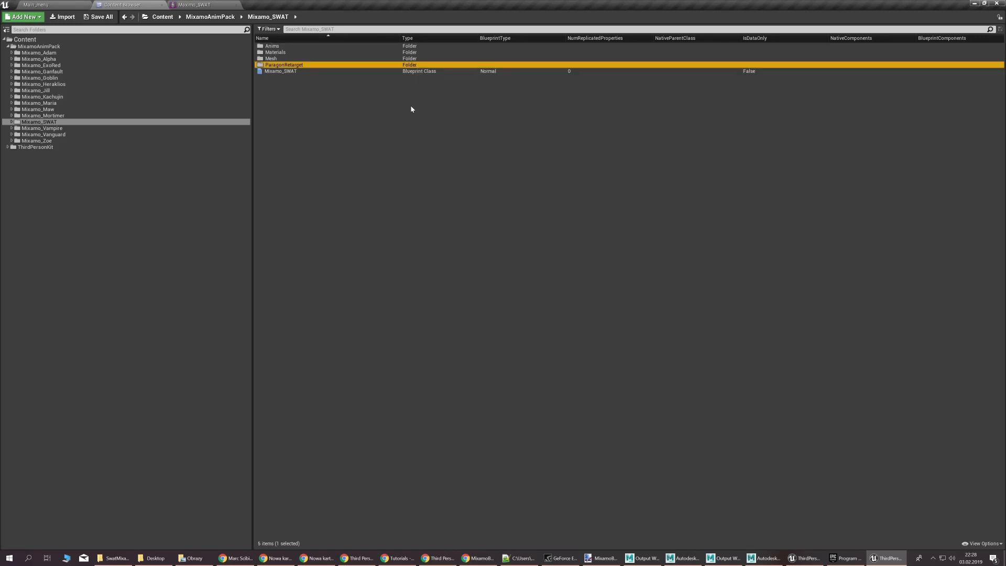
Start an import into the ParagonRetarget folder, choosing the MixamoSwat_Paragon file from the SwatMixamo folder
{"action": "key", "text": "Return"}
{"action": "right_click", "coordinate": [349, 79]}
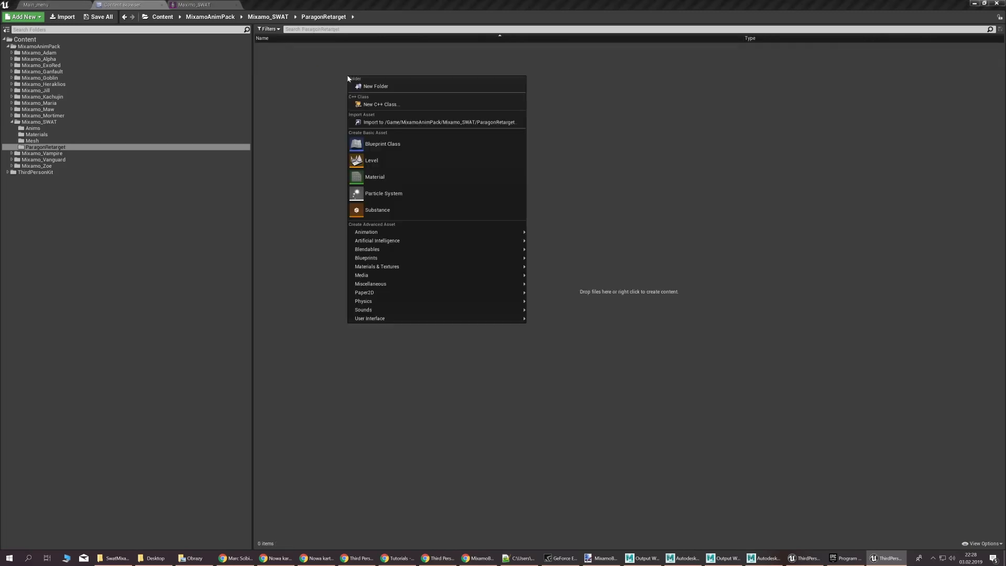
{"action": "left_click", "coordinate": [388, 122]}
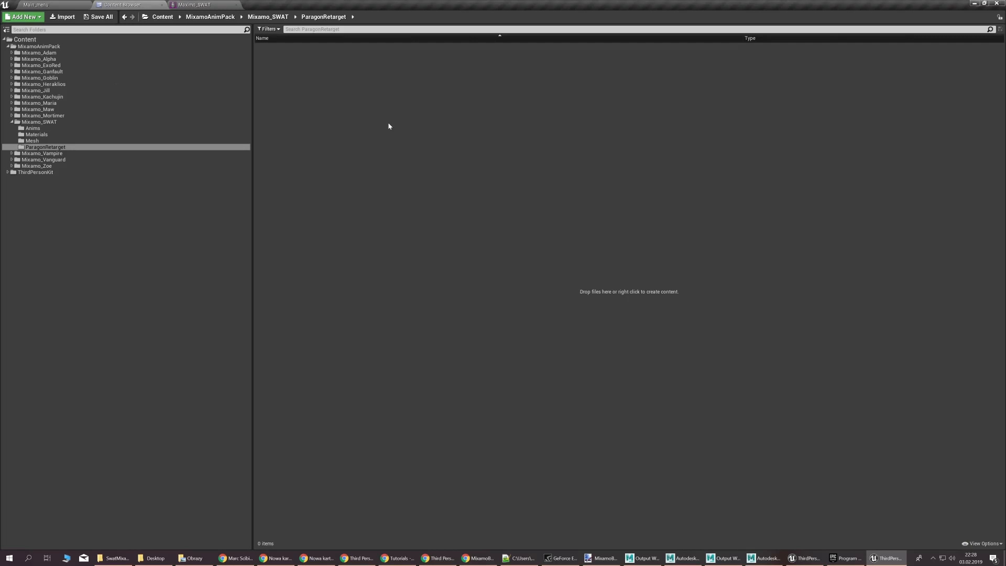
{"action": "left_click", "coordinate": [328, 95]}
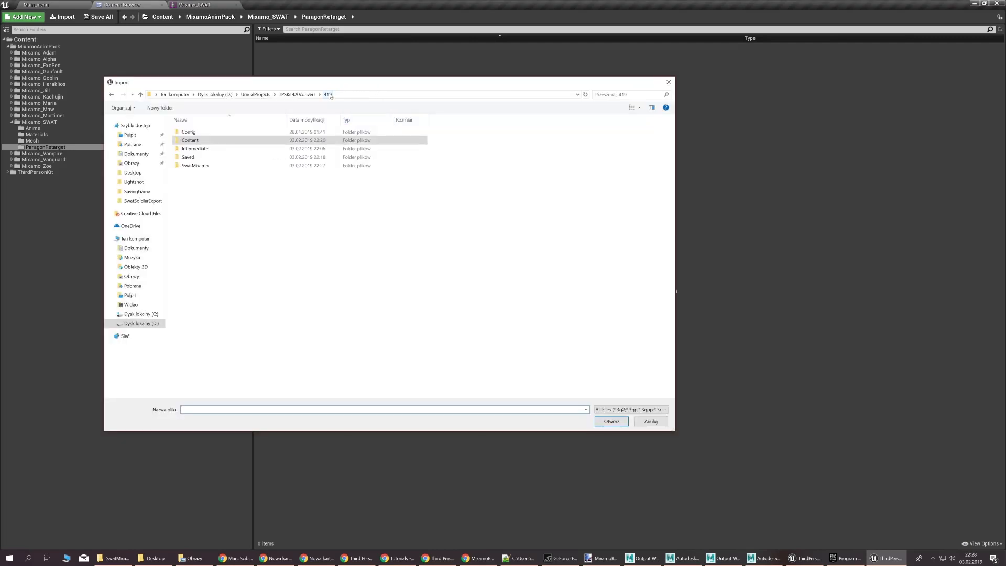
{"action": "double_click", "coordinate": [204, 165]}
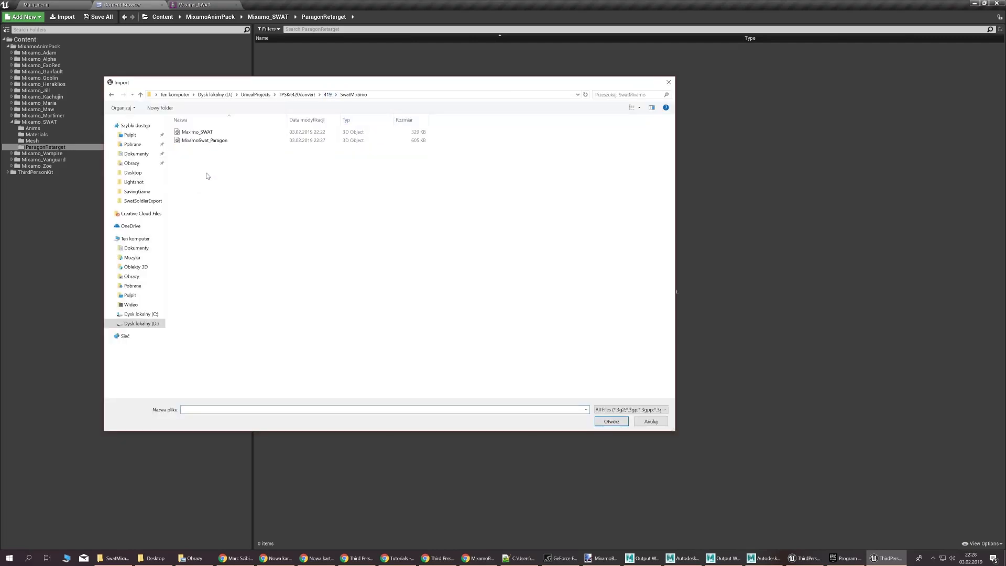
{"action": "left_click", "coordinate": [220, 141]}
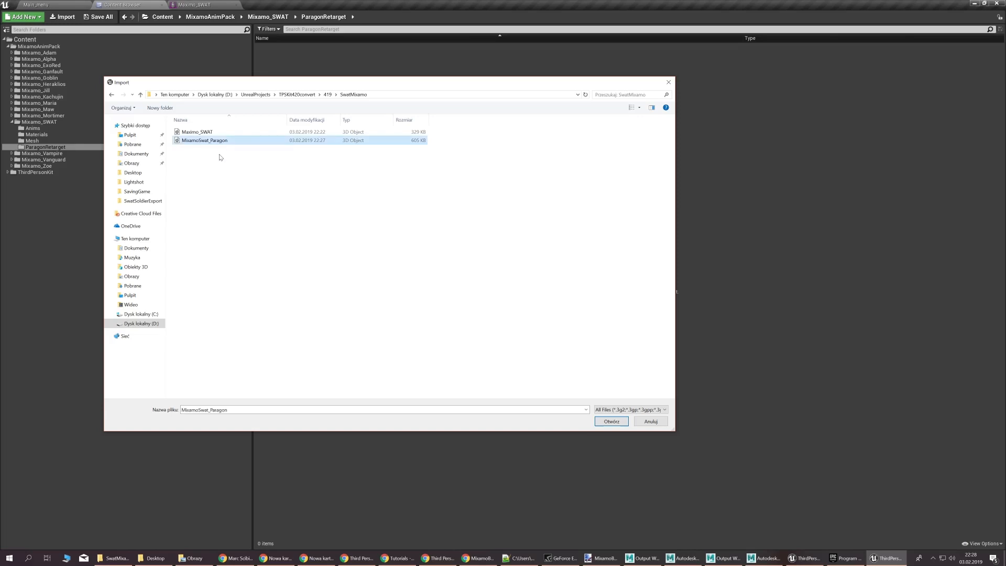
{"action": "double_click", "coordinate": [219, 145]}
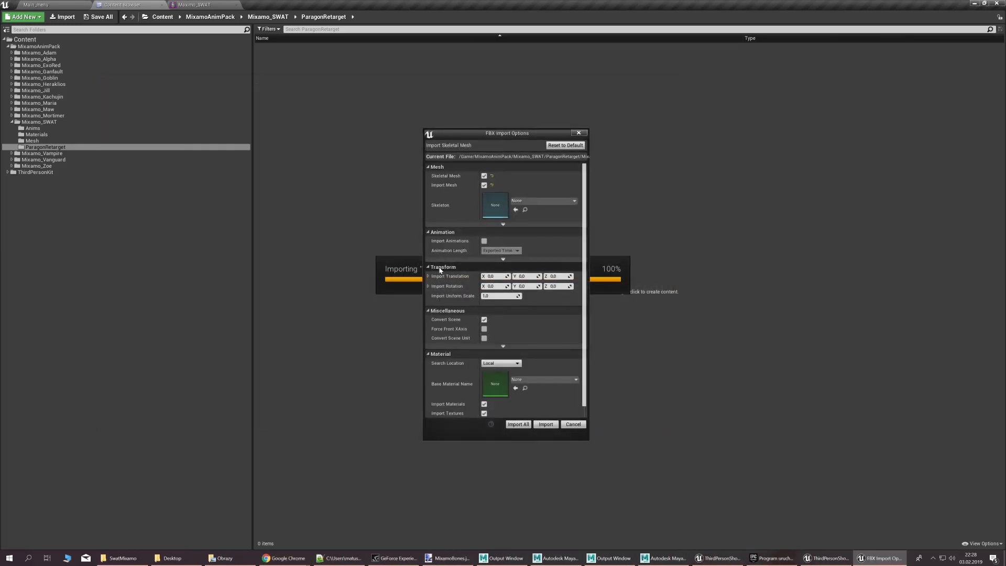
Expand the advanced animation and mesh import options, enable Use T0As Ref Pose, and import the skeletal mesh
{"action": "left_click", "coordinate": [487, 259]}
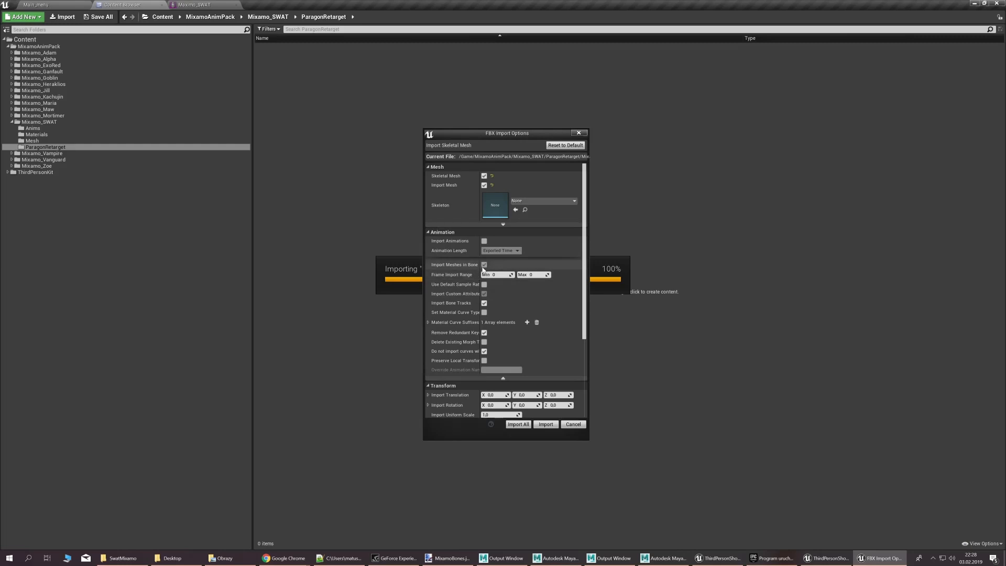
{"action": "left_click_drag", "start_coordinate": [479, 268], "coordinate": [500, 267]}
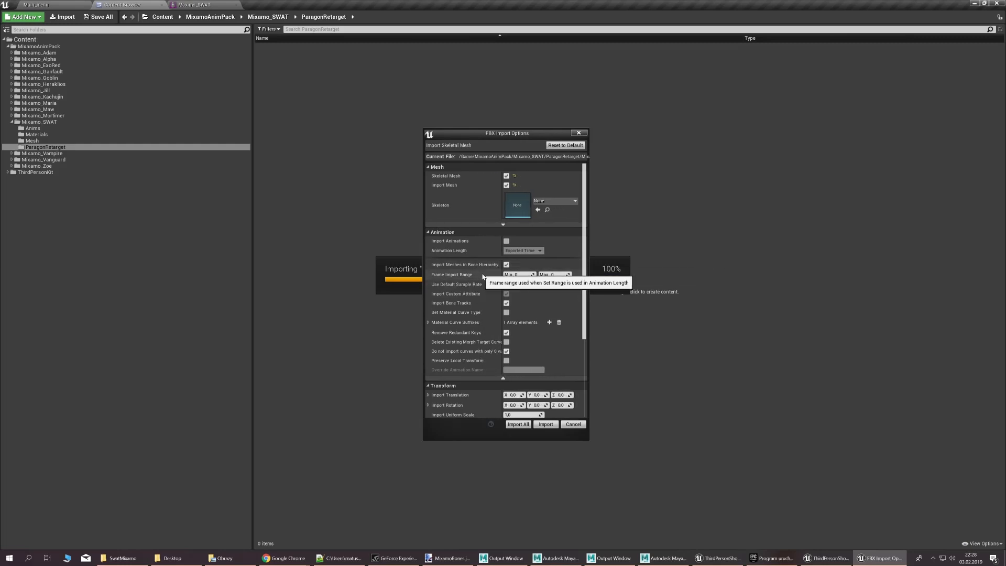
{"action": "left_click", "coordinate": [493, 224]}
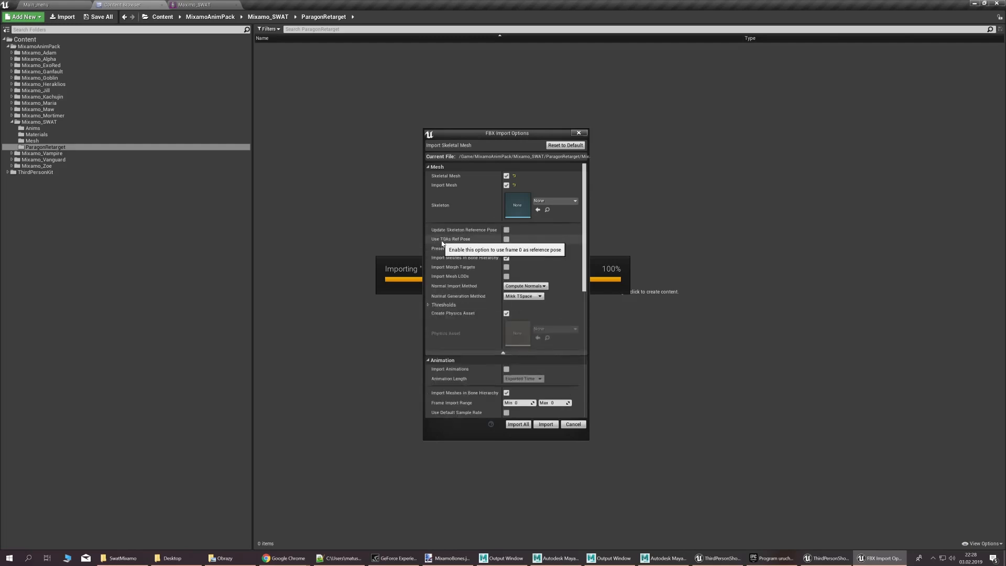
{"action": "left_click", "coordinate": [506, 239]}
{"action": "scroll", "coordinate": [467, 244], "scroll_direction": "down", "scroll_amount": 10}
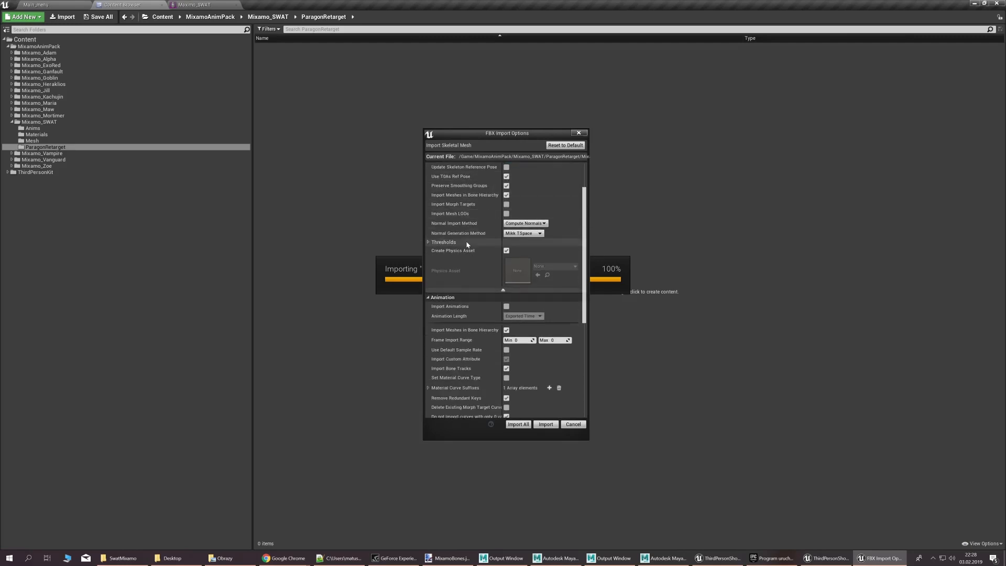
{"action": "left_click", "coordinate": [545, 423]}
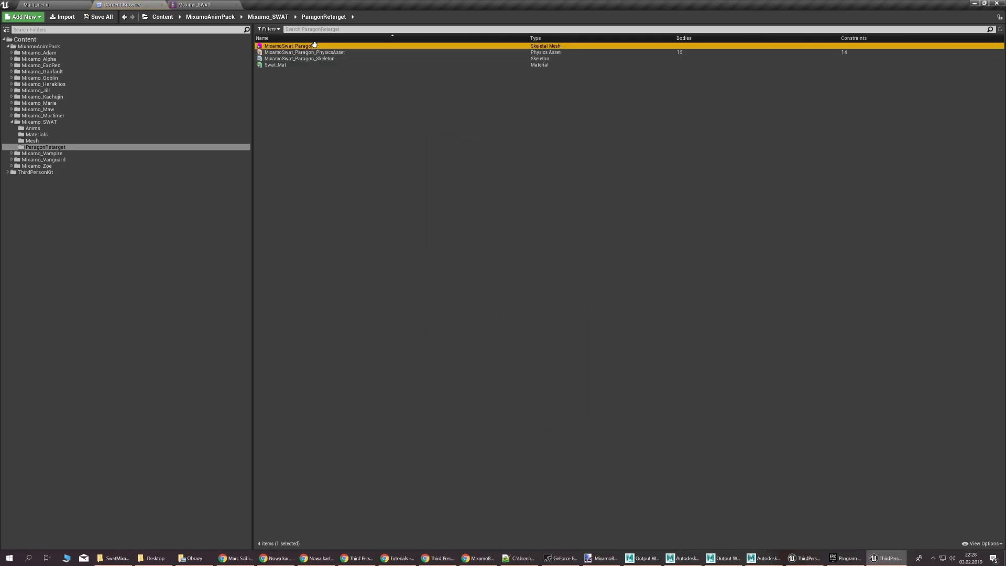
Open the imported MixamoSwat_Paragon skeletal mesh and inspect the character up close
{"action": "double_click", "coordinate": [315, 46]}
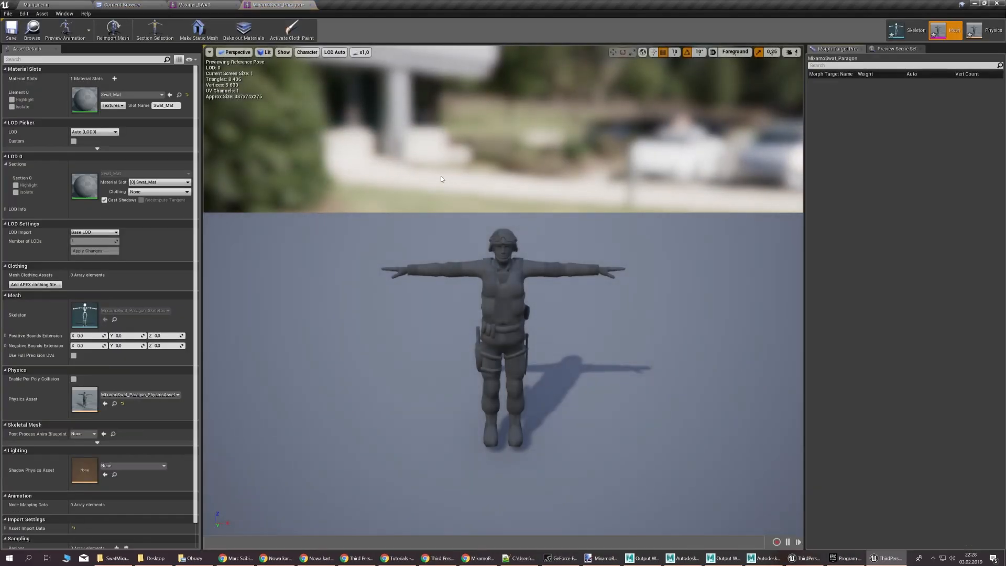
{"action": "mouse_move", "coordinate": [442, 180]}
{"action": "right_mouse_down"}
{"action": "mouse_move", "coordinate": [454, 157]}
{"action": "mouse_move", "coordinate": [454, 169]}
{"action": "right_mouse_up"}
{"action": "scroll", "coordinate": [454, 157], "scroll_direction": "up", "scroll_amount": 5}
{"action": "middle_click_drag", "start_coordinate": [454, 157], "coordinate": [464, 131]}
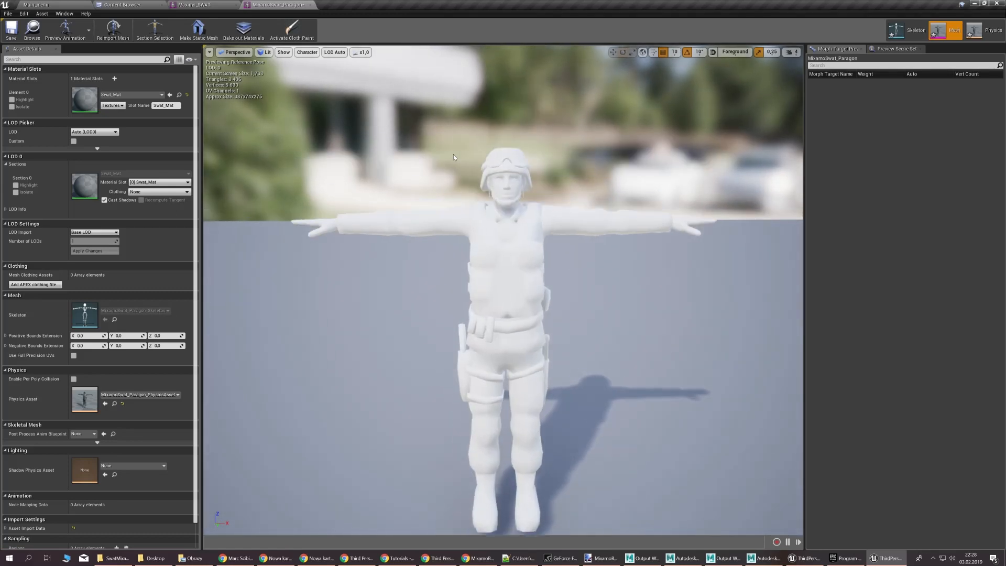
Assign Soldier_Mat to the mesh's material slot, save the mesh, and inspect the character
{"action": "left_click", "coordinate": [132, 95]}
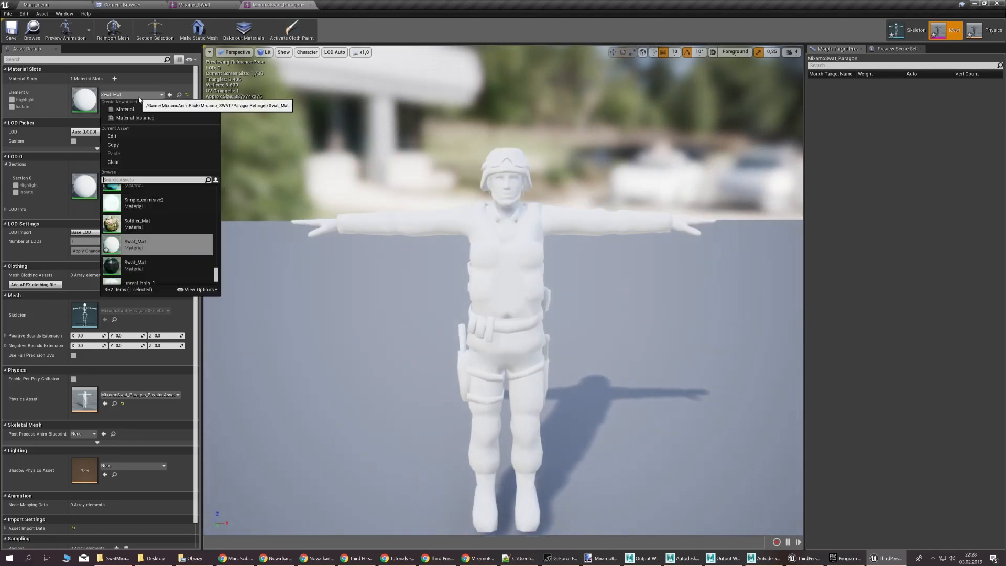
{"action": "left_click", "coordinate": [160, 223]}
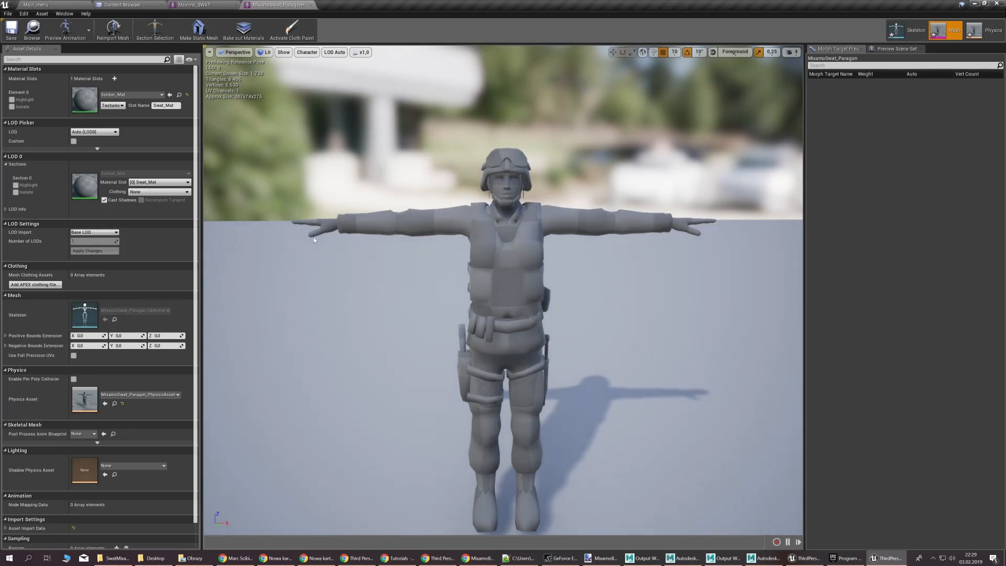
{"action": "left_click", "coordinate": [11, 30]}
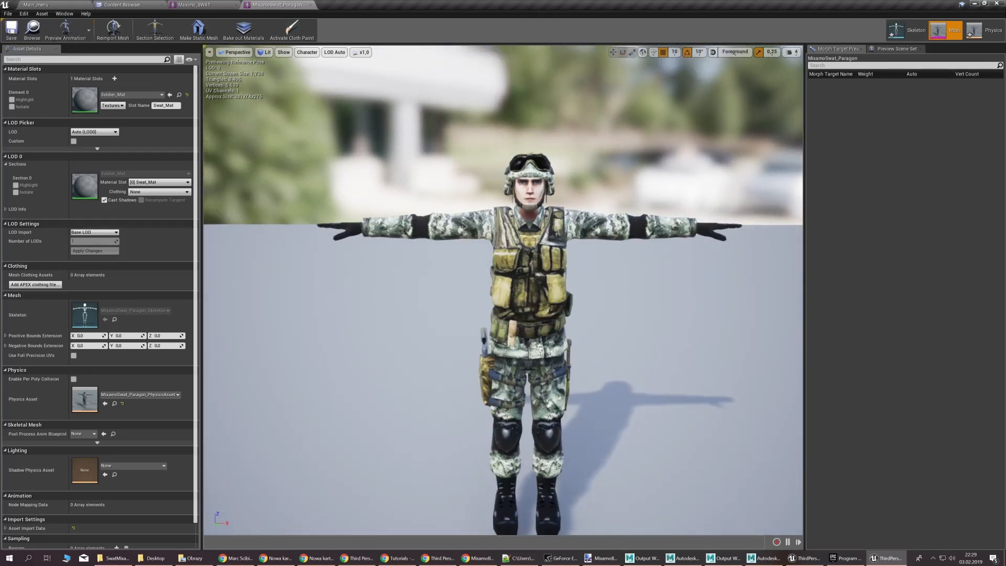
{"action": "right_click_drag", "start_coordinate": [503, 293], "coordinate": [555, 293]}
{"action": "middle_click_drag", "start_coordinate": [503, 293], "coordinate": [417, 277]}
Assign the dark textured Swat_Mat to the mesh's material slot and save the mesh
{"action": "left_click", "coordinate": [156, 95]}
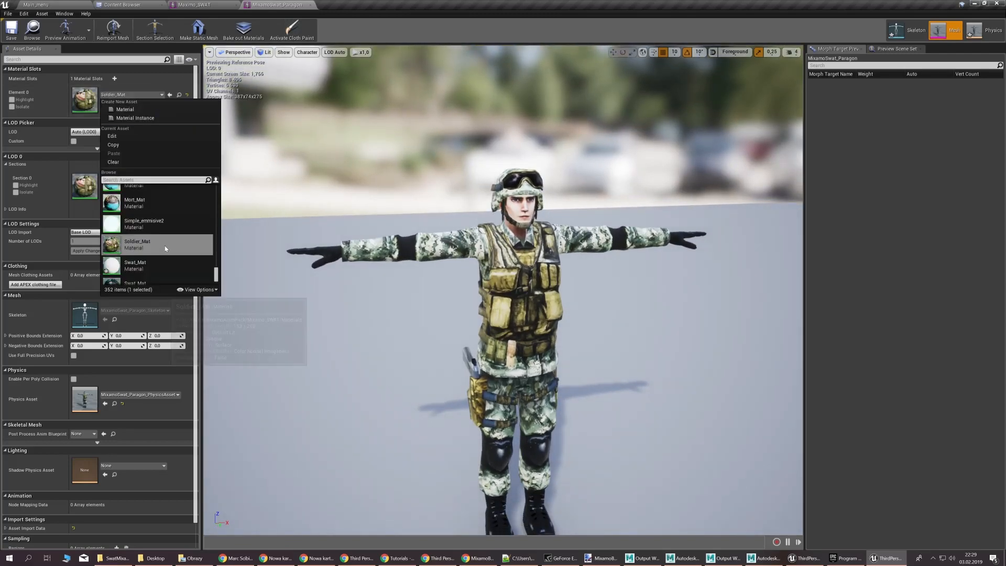
{"action": "scroll", "coordinate": [168, 234], "scroll_direction": "down", "scroll_amount": 2}
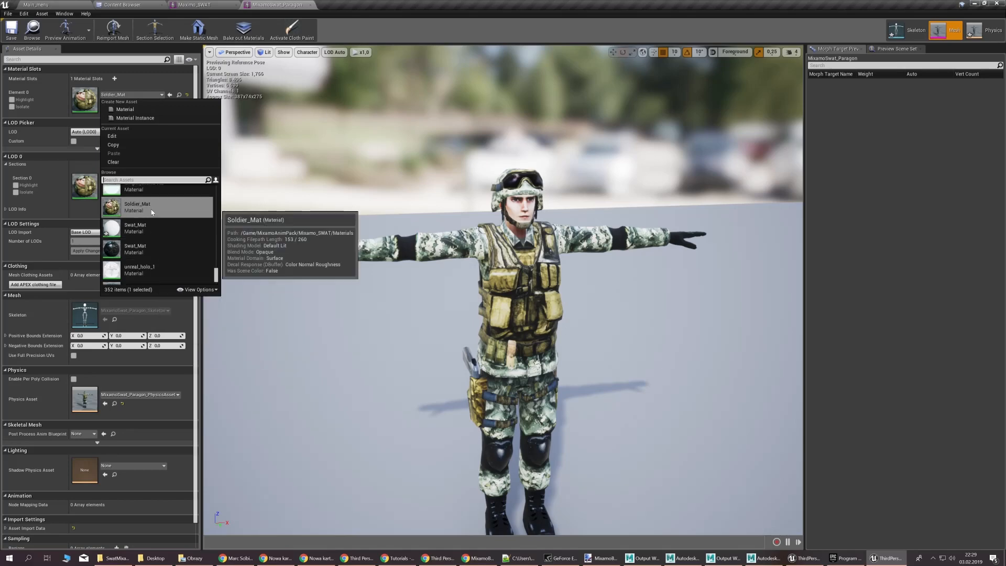
{"action": "left_click", "coordinate": [148, 247]}
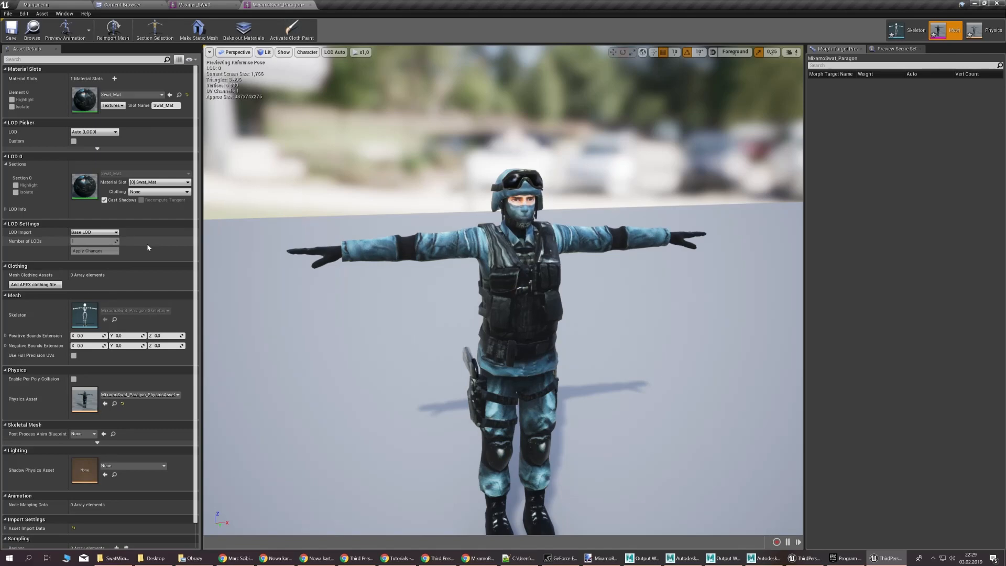
{"action": "left_click", "coordinate": [10, 33]}
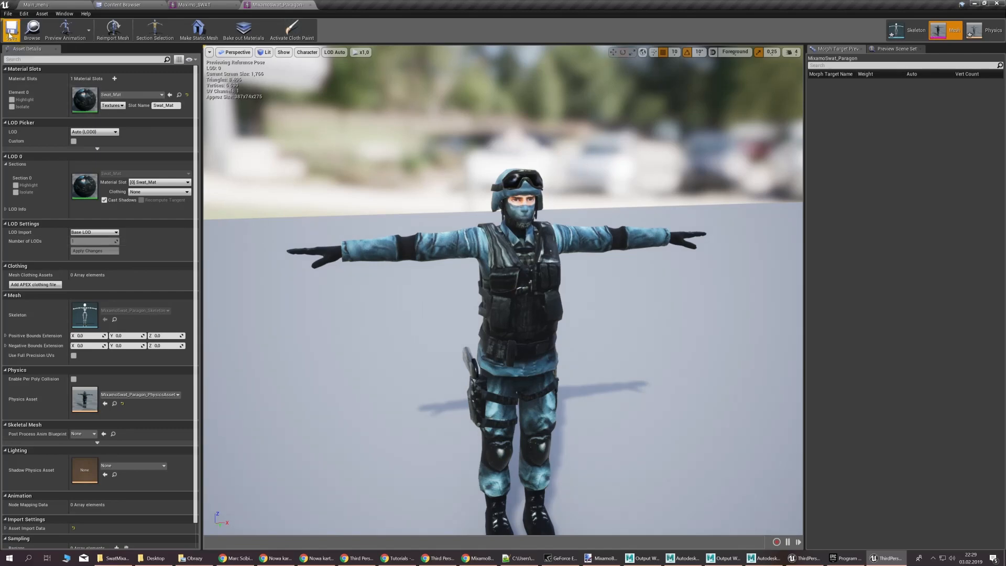
Open the mesh's skeleton and examine the root bone's position on the character with the move gizmo
{"action": "left_click", "coordinate": [904, 30]}
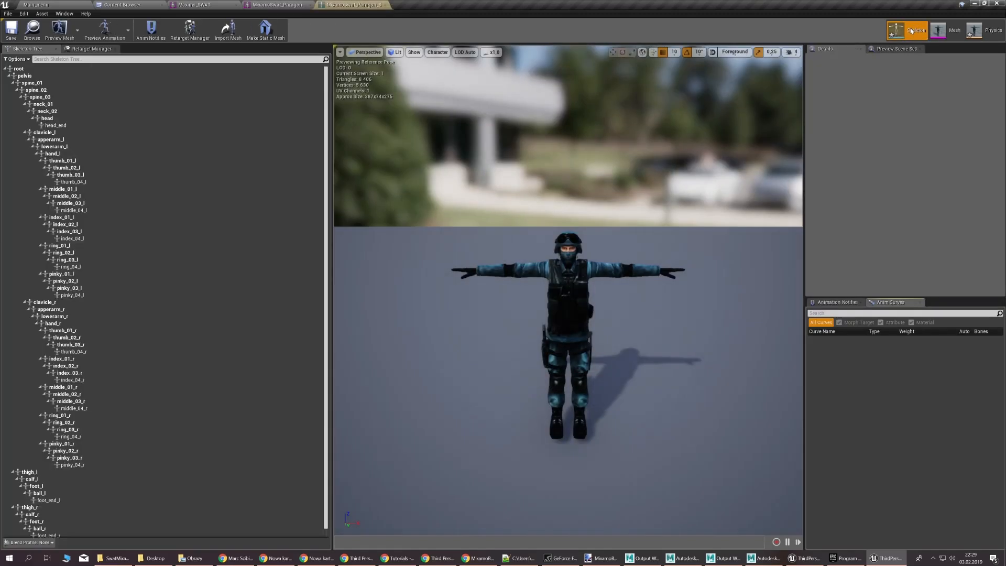
{"action": "left_click", "coordinate": [36, 70]}
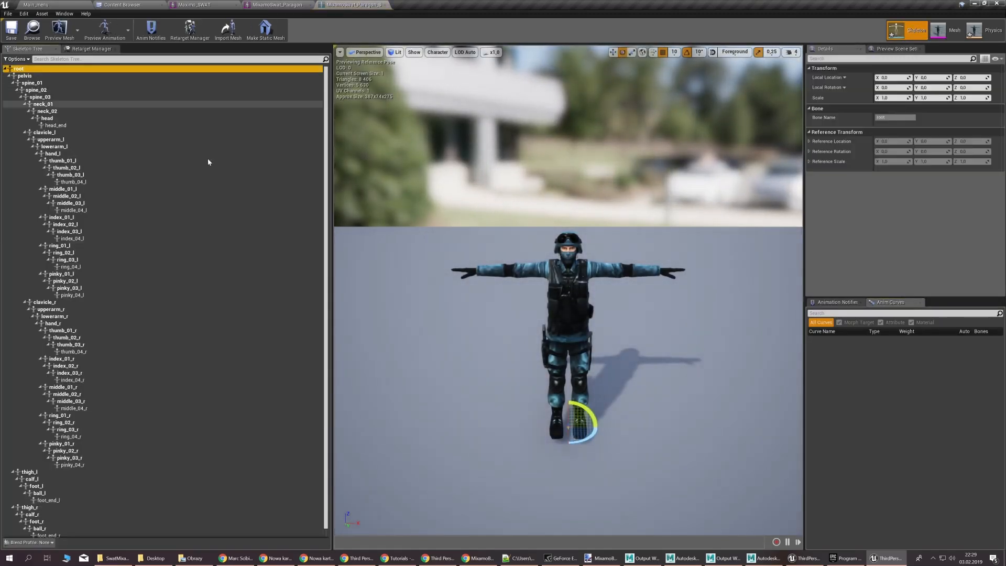
{"action": "right_click_drag", "start_coordinate": [702, 478], "coordinate": [702, 435]}
{"action": "scroll", "coordinate": [702, 478], "scroll_direction": "up", "scroll_amount": 6}
{"action": "scroll", "coordinate": [768, 487], "scroll_direction": "down", "scroll_amount": 6}
{"action": "mouse_move", "coordinate": [768, 487]}
{"action": "right_mouse_down"}
{"action": "mouse_move", "coordinate": [795, 450]}
{"action": "mouse_move", "coordinate": [752, 492]}
{"action": "right_mouse_up"}
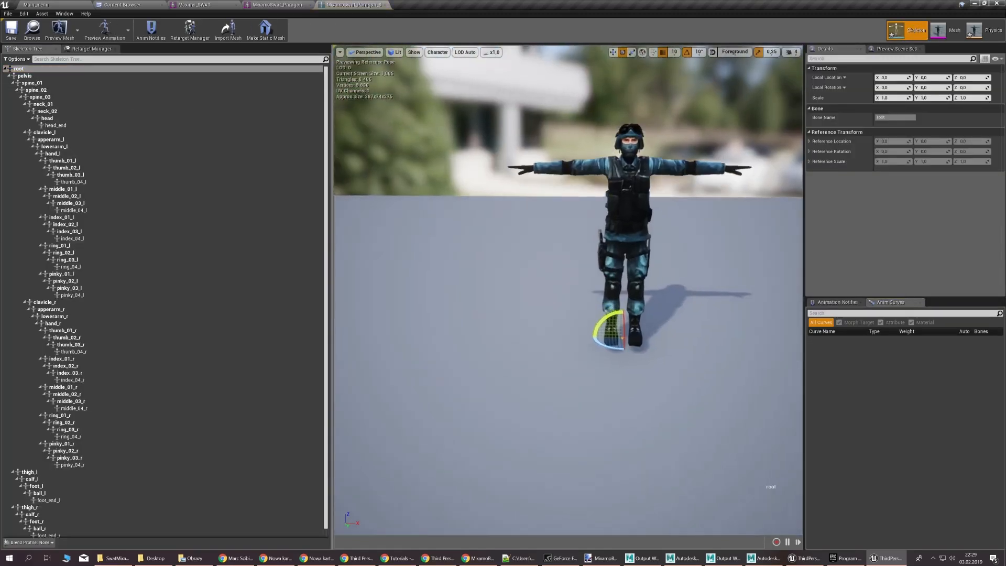
{"action": "scroll", "coordinate": [494, 243], "scroll_direction": "up", "scroll_amount": 2}
{"action": "right_click_drag", "start_coordinate": [494, 242], "coordinate": [518, 252]}
{"action": "key", "text": "w"}
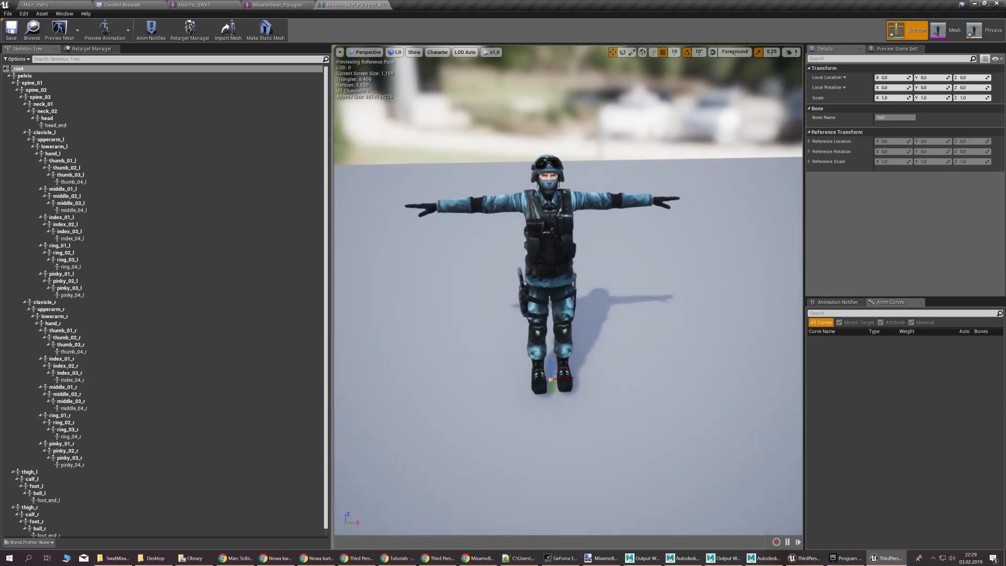
Check the pelvis bone and the bone hierarchy below it, and save the skeleton
{"action": "left_click", "coordinate": [83, 76]}
{"action": "scroll", "coordinate": [141, 149], "scroll_direction": "down", "scroll_amount": 1}
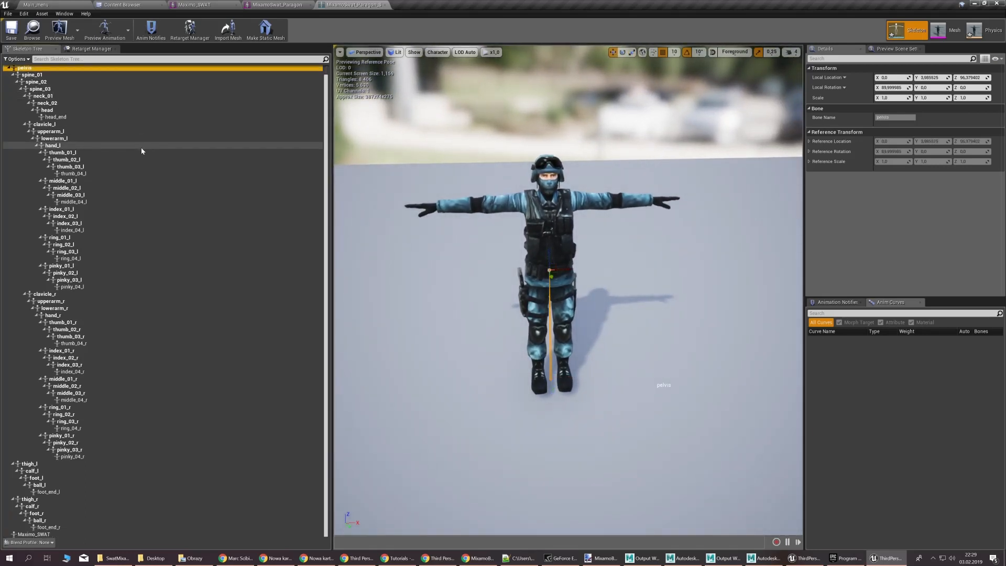
{"action": "scroll", "coordinate": [138, 139], "scroll_direction": "up", "scroll_amount": 1}
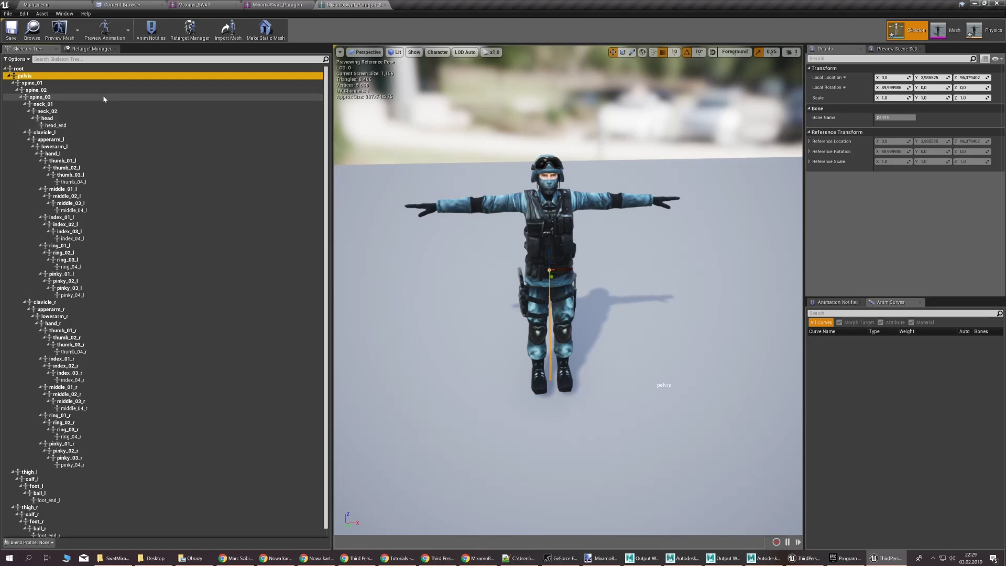
{"action": "left_click", "coordinate": [13, 28]}
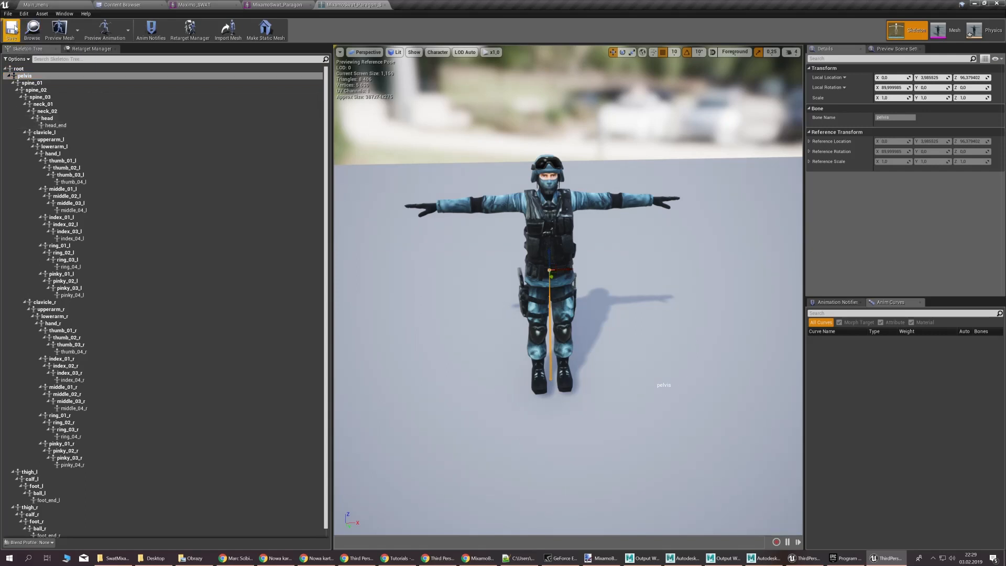
Open the character's physics asset, save it, and return to the skeleton editor
{"action": "left_click", "coordinate": [974, 30]}
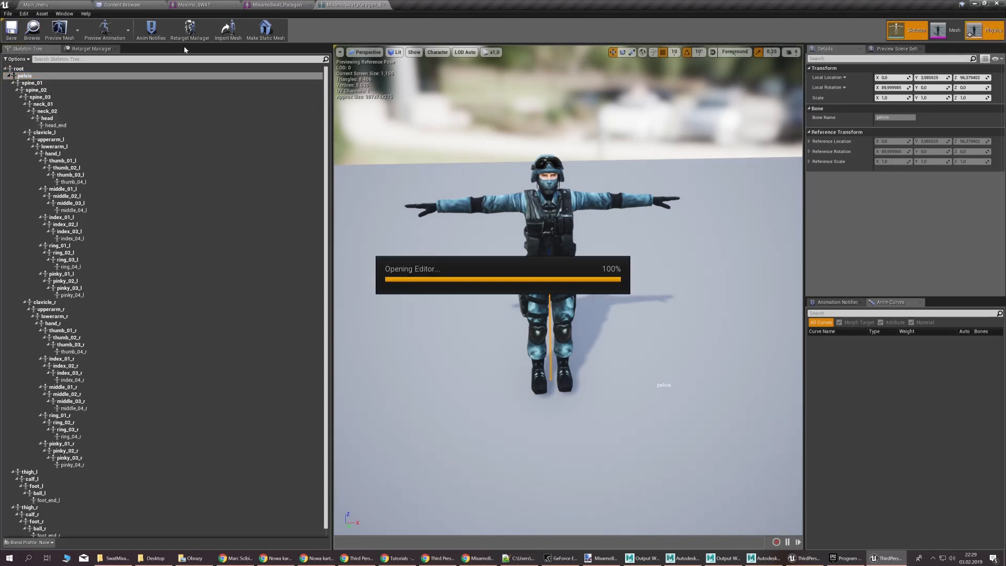
{"action": "mouse_move", "coordinate": [334, 203]}
{"action": "right_mouse_down"}
{"action": "mouse_move", "coordinate": [320, 193]}
{"action": "mouse_move", "coordinate": [306, 204]}
{"action": "mouse_move", "coordinate": [330, 207]}
{"action": "mouse_move", "coordinate": [317, 198]}
{"action": "right_mouse_up"}
{"action": "left_click", "coordinate": [15, 32]}
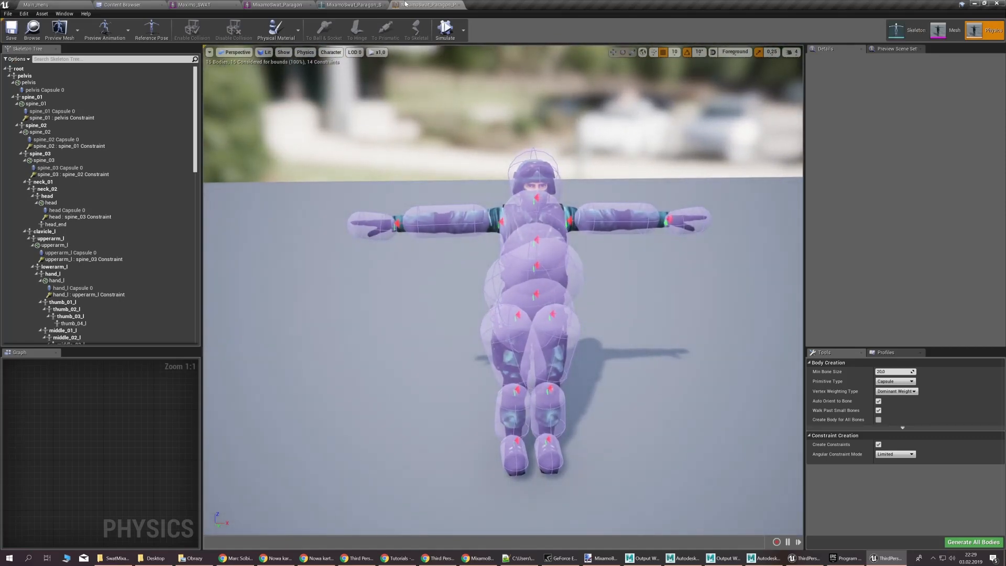
{"action": "left_click", "coordinate": [352, 5]}
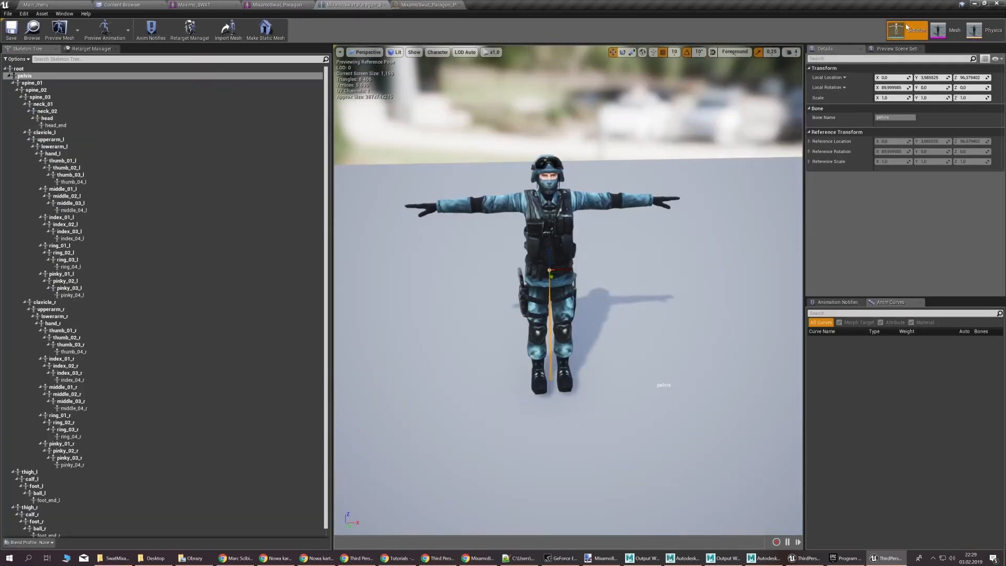
Assign the Paragon_Proto_Retarget rig to the skeleton in the Retarget Manager
{"action": "left_click", "coordinate": [88, 49]}
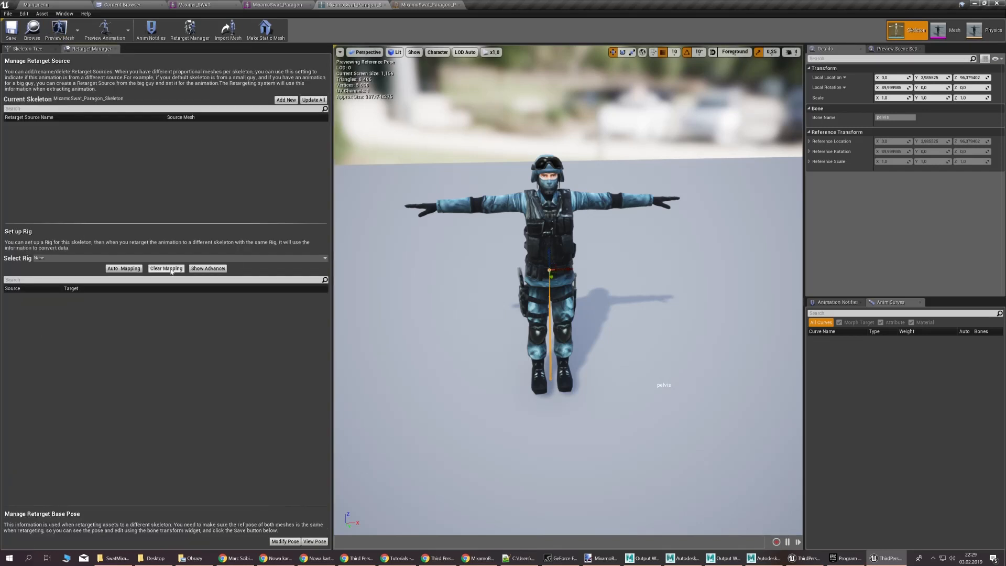
{"action": "left_click", "coordinate": [215, 258]}
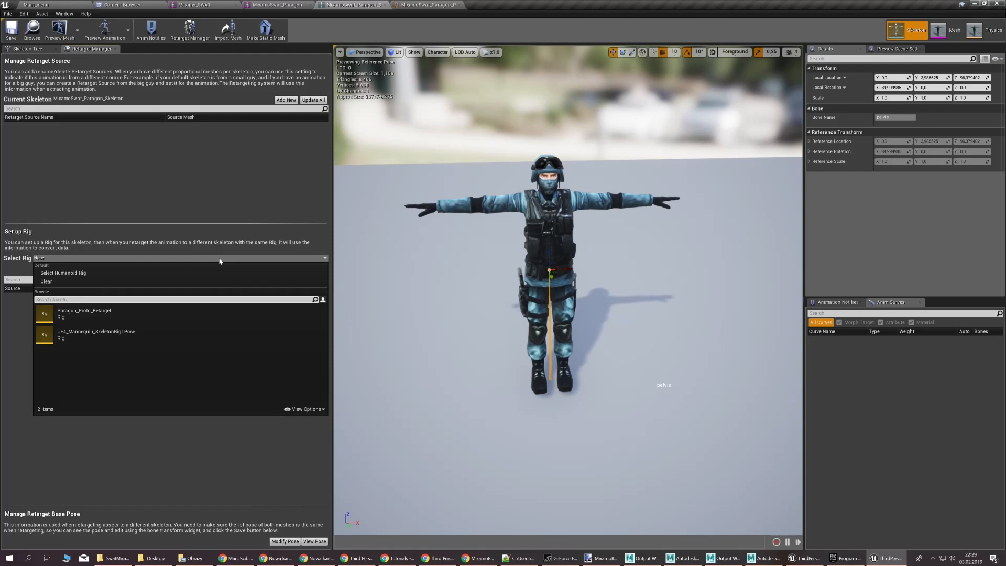
{"action": "left_click", "coordinate": [142, 313]}
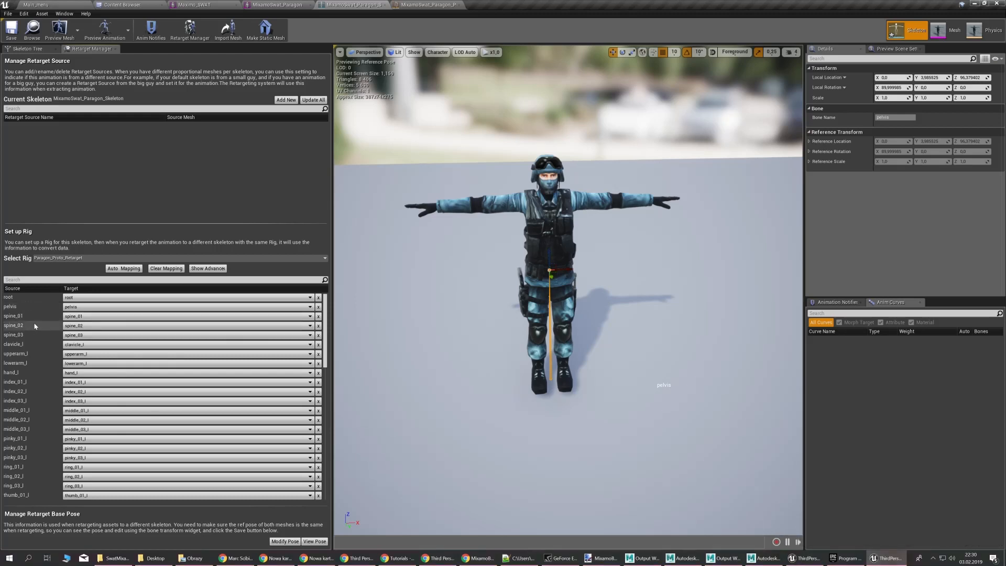
Check the automatic bone mapping and map the rig's lowerarm_twist_01_l node to the lowerarm_l bone
{"action": "scroll", "coordinate": [30, 325], "scroll_direction": "down", "scroll_amount": 1}
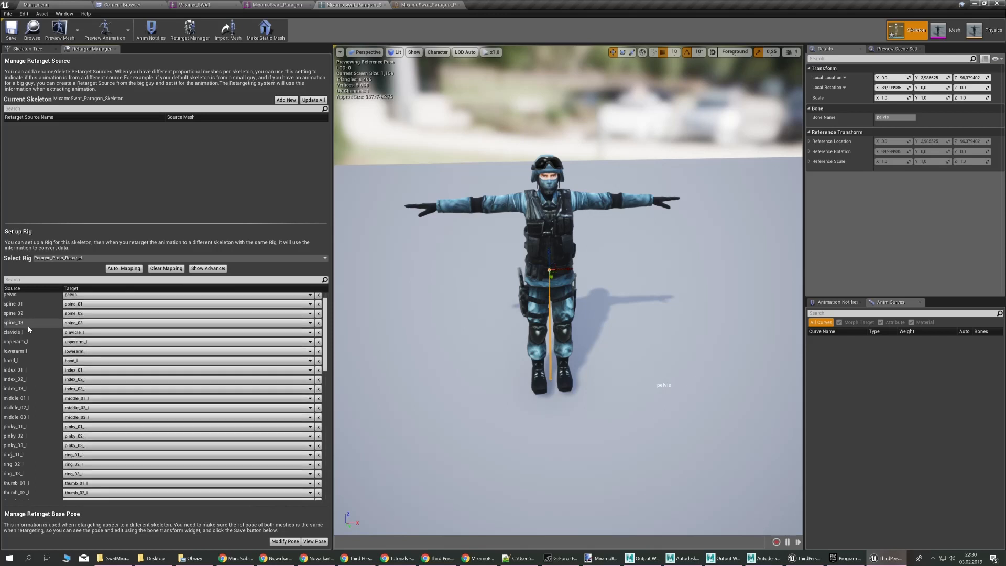
{"action": "scroll", "coordinate": [29, 341], "scroll_direction": "down", "scroll_amount": 2}
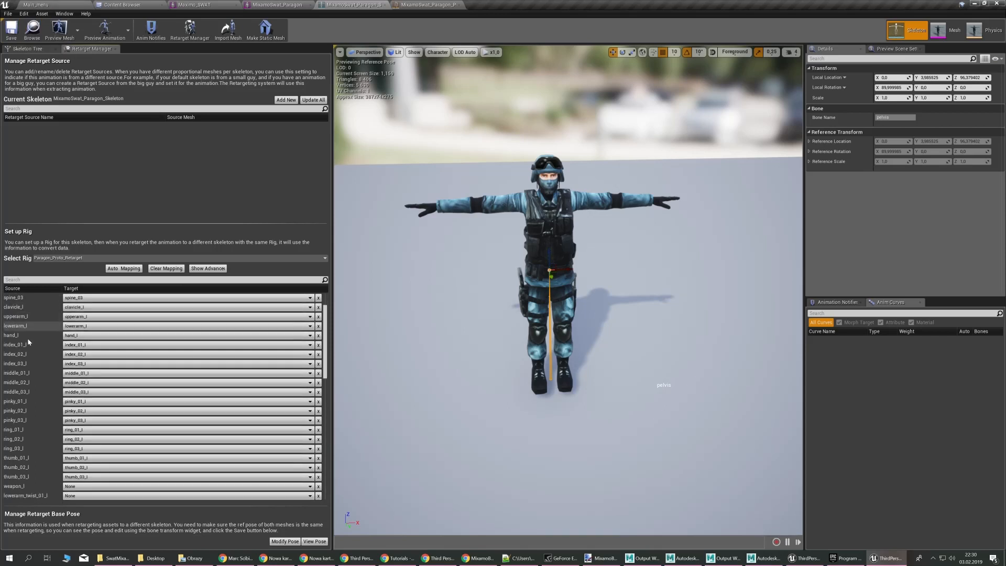
{"action": "scroll", "coordinate": [30, 346], "scroll_direction": "down", "scroll_amount": 4}
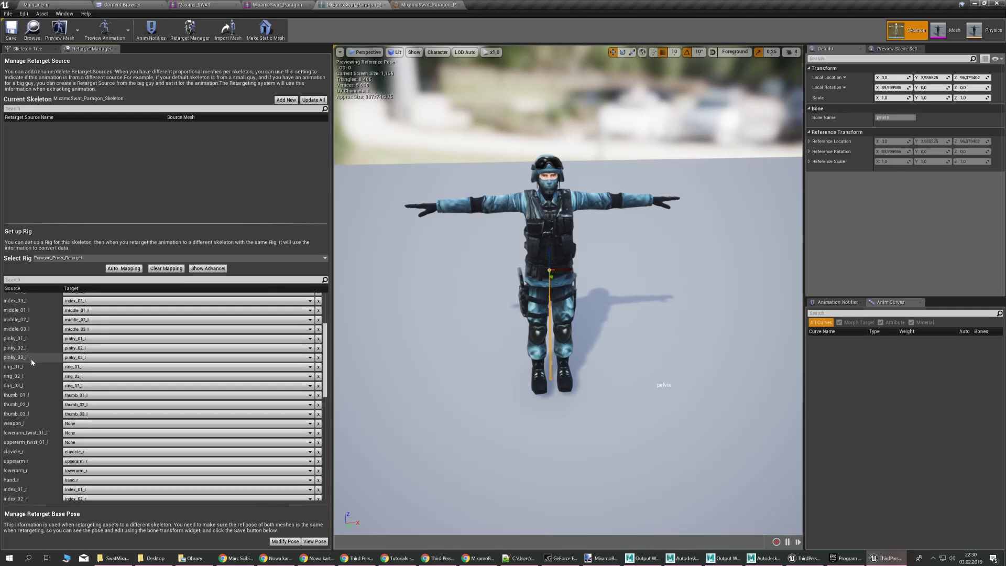
{"action": "scroll", "coordinate": [32, 362], "scroll_direction": "down", "scroll_amount": 2}
{"action": "scroll", "coordinate": [32, 361], "scroll_direction": "up", "scroll_amount": 1}
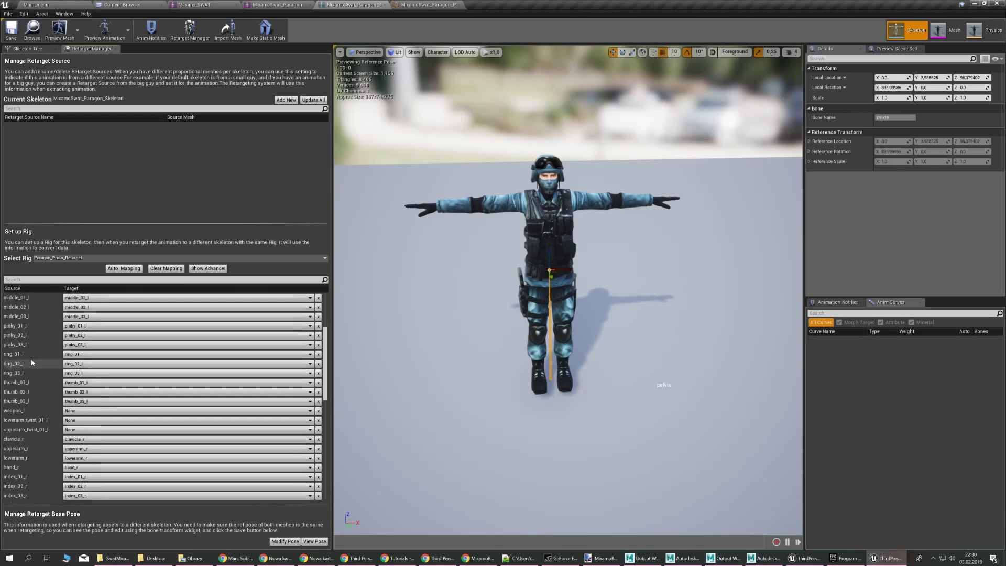
{"action": "scroll", "coordinate": [29, 413], "scroll_direction": "down", "scroll_amount": 1}
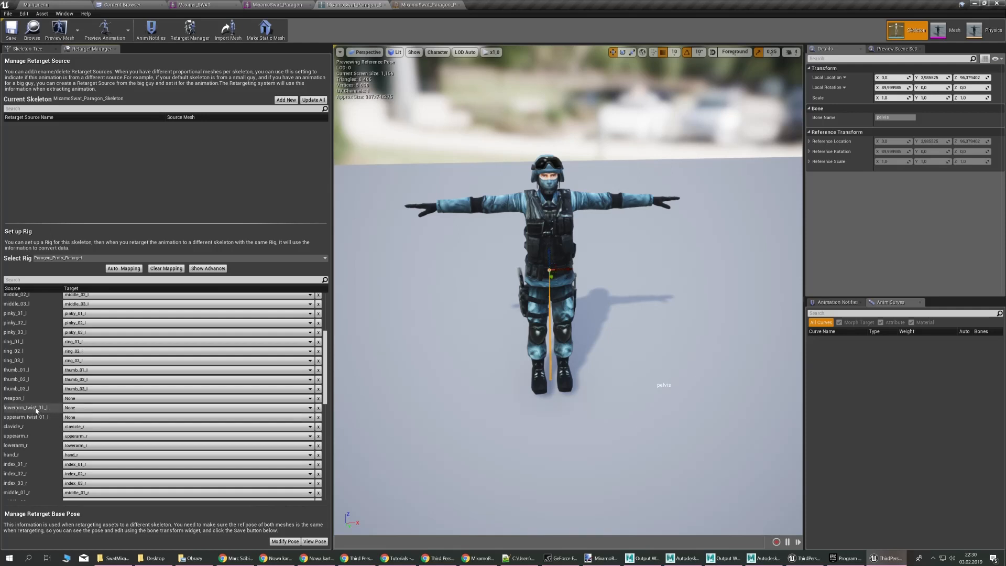
{"action": "left_click", "coordinate": [106, 408]}
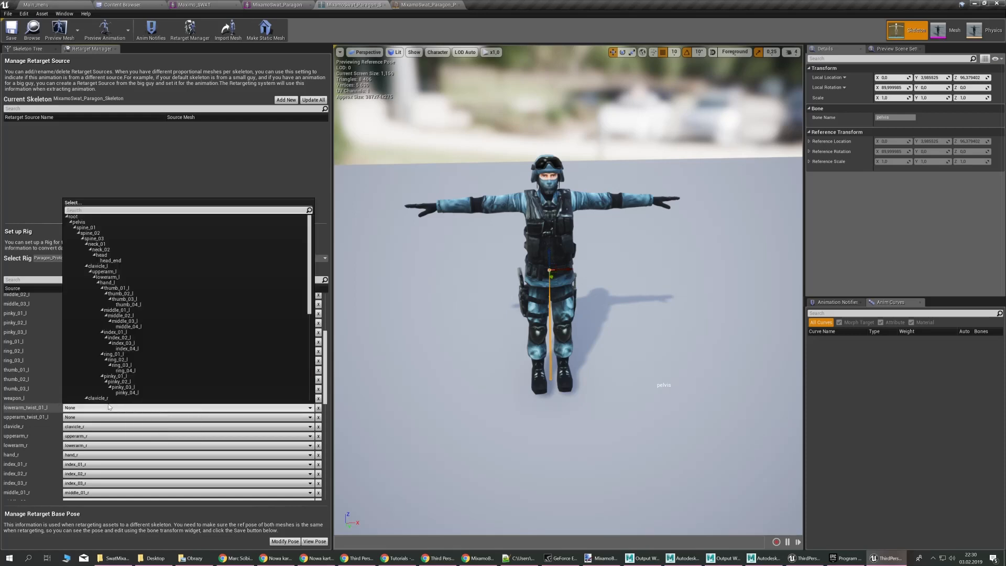
{"action": "type", "text": "lowe"}
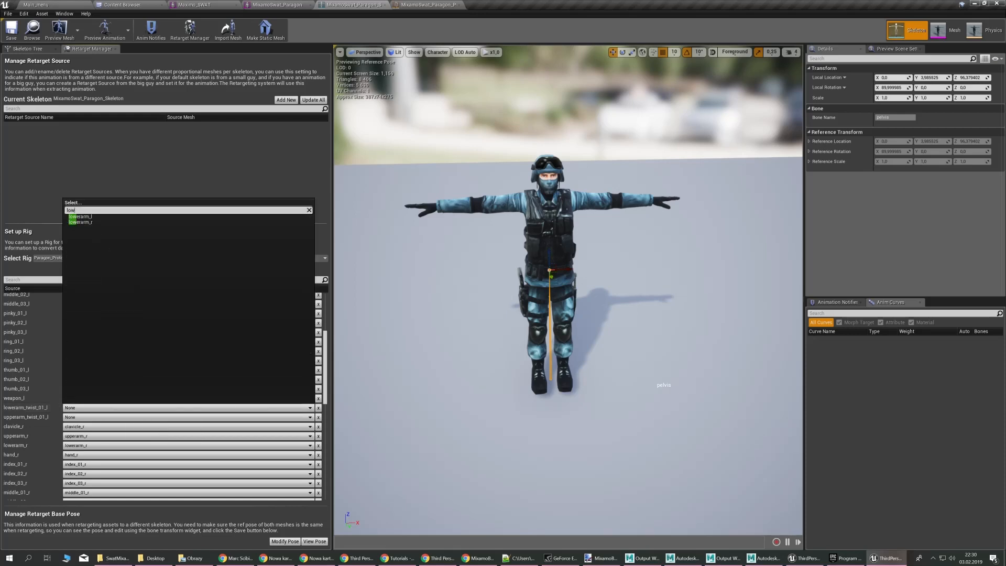
{"action": "left_click", "coordinate": [86, 215]}
{"action": "left_click", "coordinate": [74, 417]}
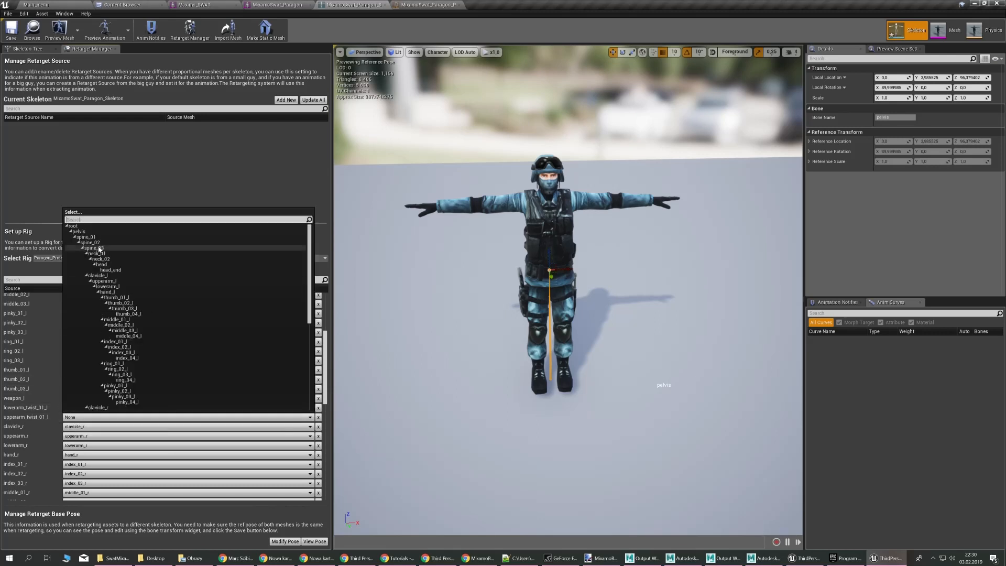
{"action": "type", "text": "upper"}
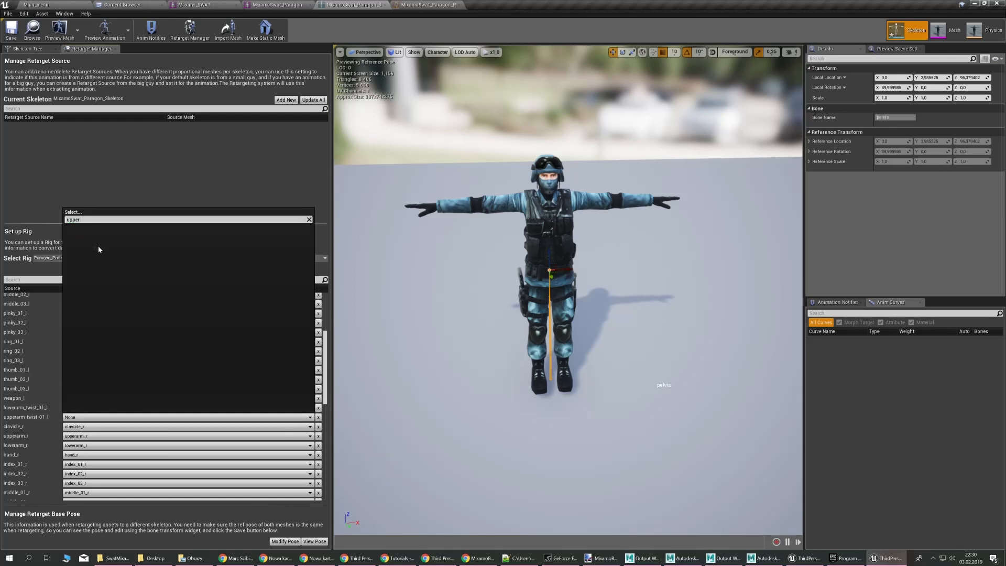
{"action": "left_click", "coordinate": [81, 231]}
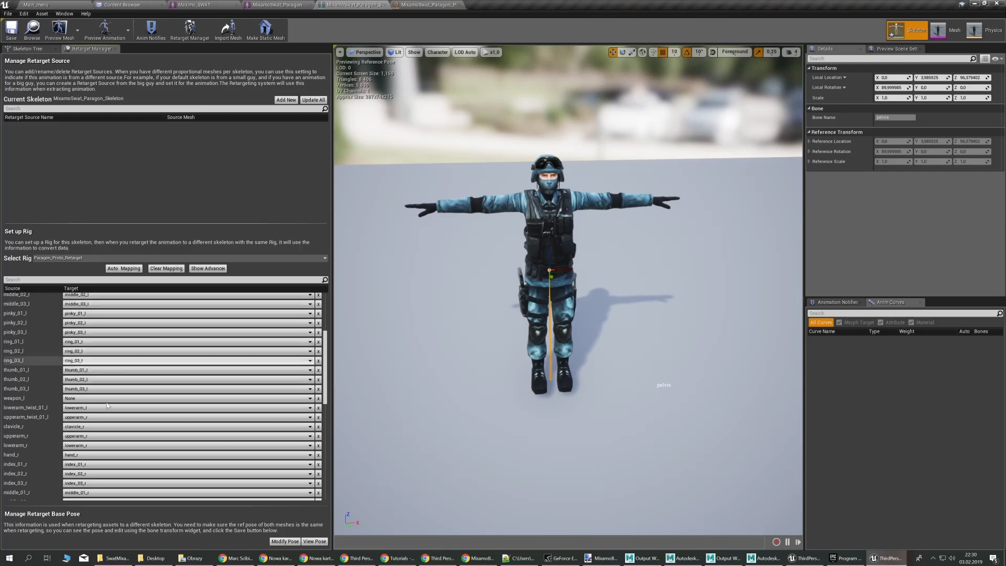
Map the rig's upperarm_twist_01_l node to the upperarm_l bone
{"action": "left_click", "coordinate": [93, 417]}
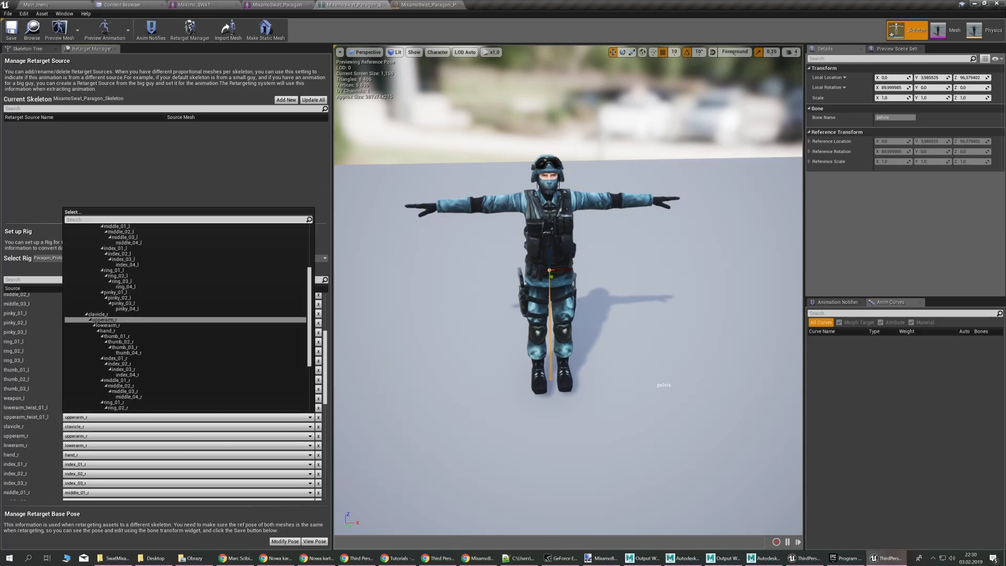
{"action": "type", "text": "upper"}
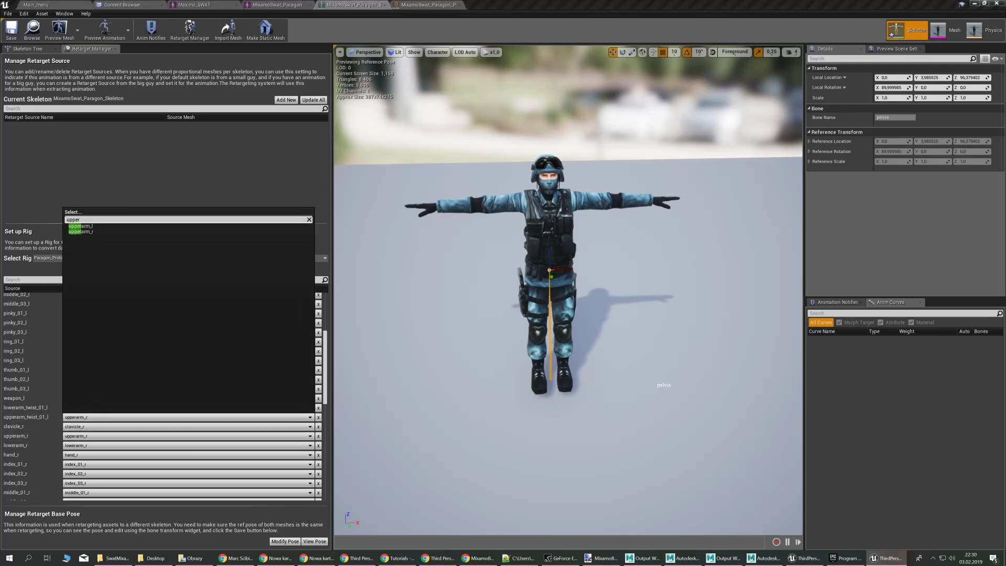
{"action": "key", "text": "Return"}
Map the rig's lowerarm_twist_01_r node to lowerarm_r and its upperarm_twist_01_r node to upperarm_r
{"action": "scroll", "coordinate": [10, 425], "scroll_direction": "down", "scroll_amount": 4}
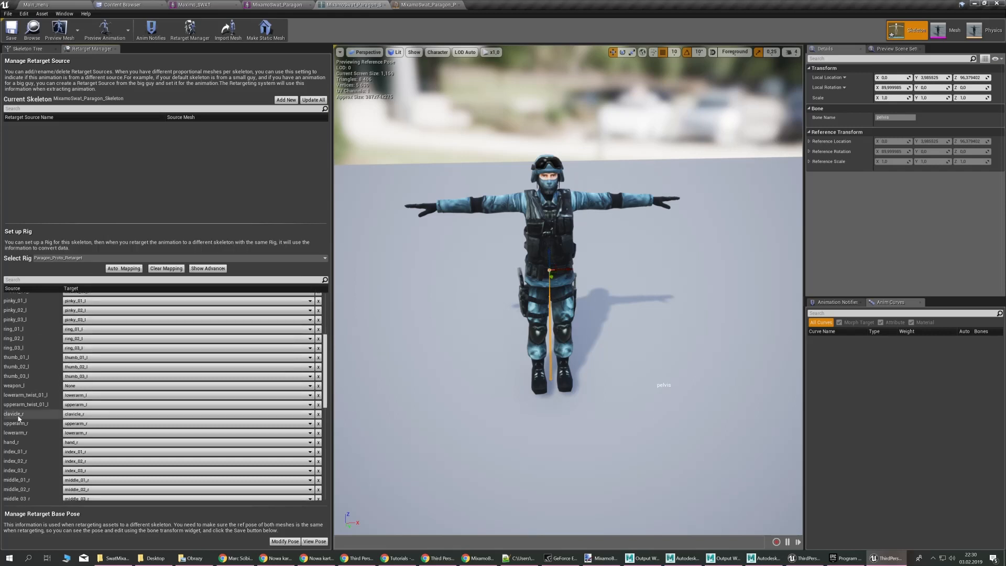
{"action": "scroll", "coordinate": [18, 419], "scroll_direction": "down", "scroll_amount": 4}
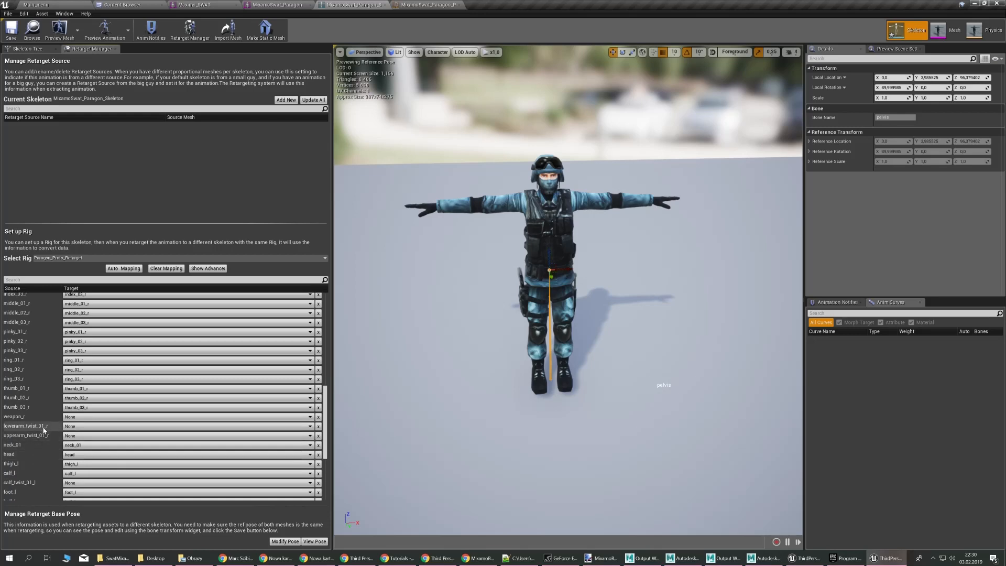
{"action": "left_click", "coordinate": [81, 427]}
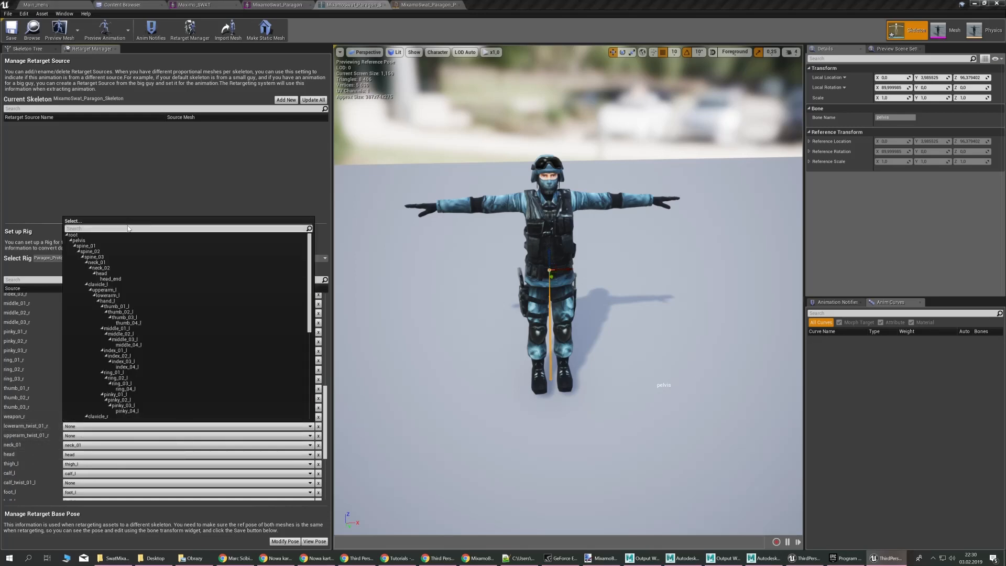
{"action": "type", "text": "lower"}
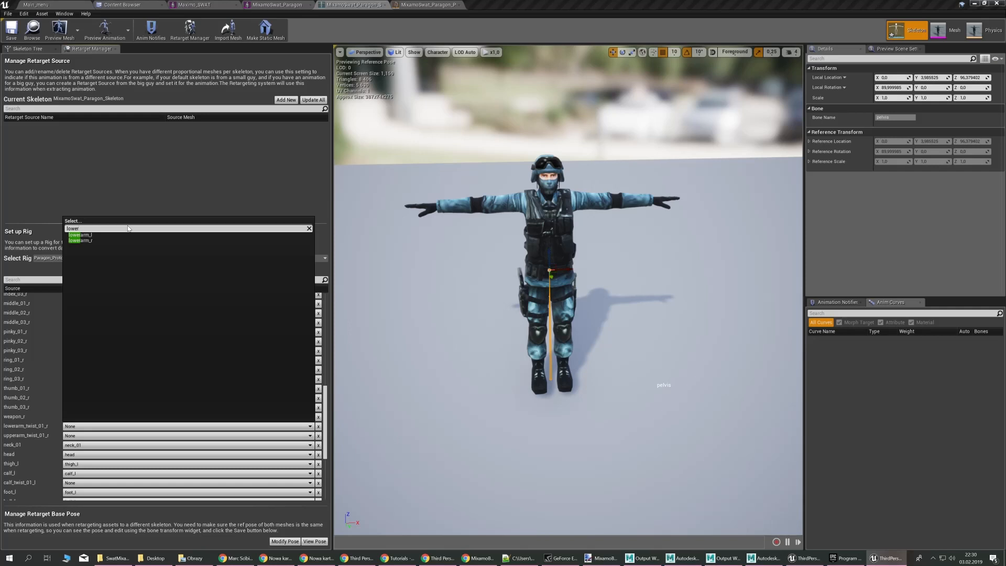
{"action": "left_click", "coordinate": [94, 240]}
{"action": "left_click", "coordinate": [95, 435]}
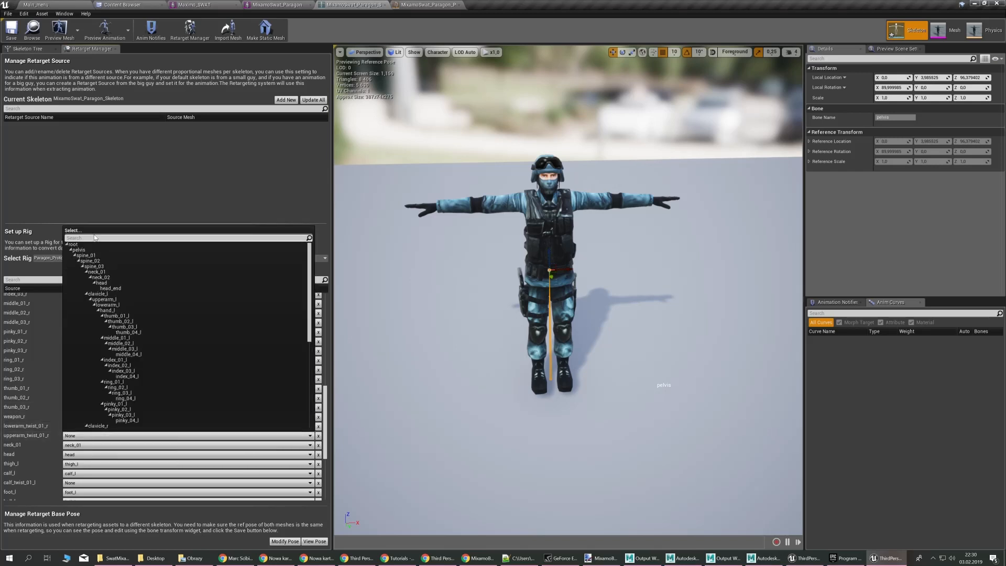
{"action": "type", "text": "uppe"}
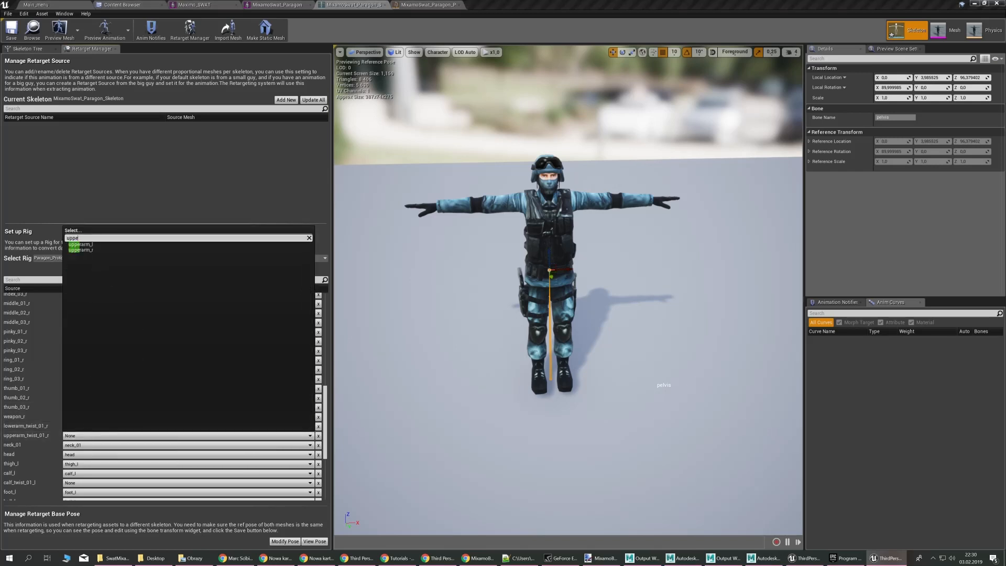
{"action": "type", "text": "ra"}
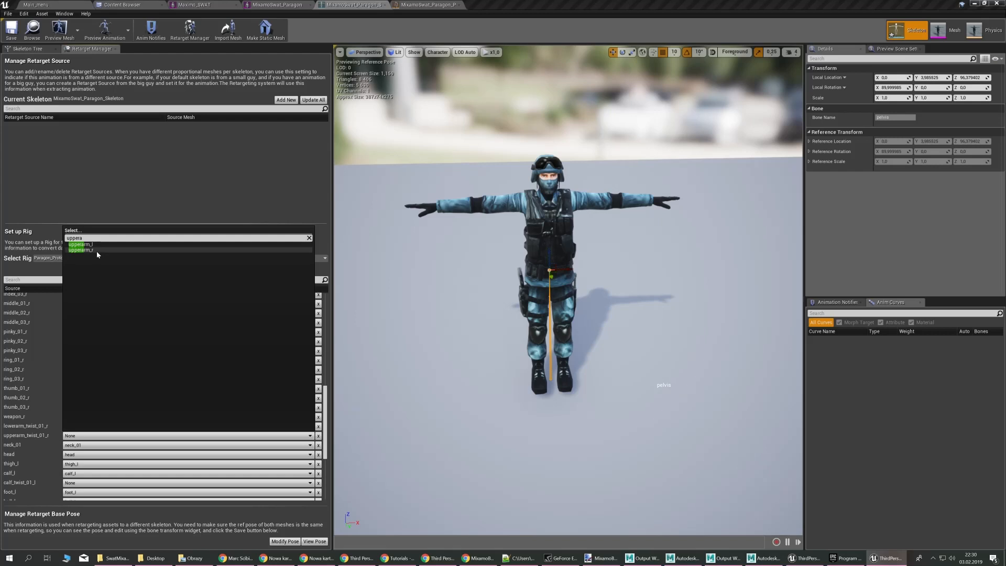
{"action": "left_click", "coordinate": [80, 250]}
Map the rig's weapon_r node to the hand_r bone
{"action": "left_click", "coordinate": [75, 418]}
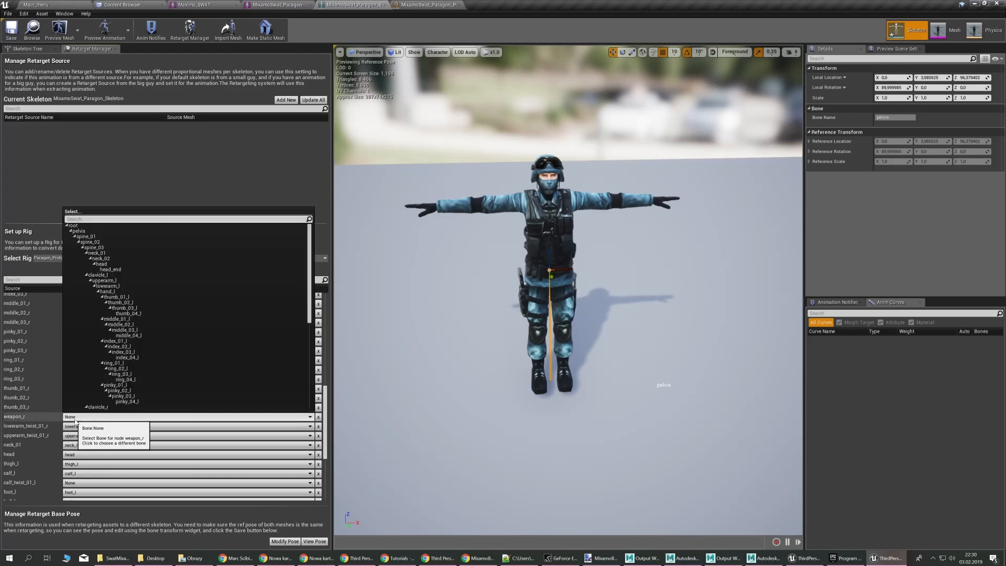
{"action": "type", "text": "hand"}
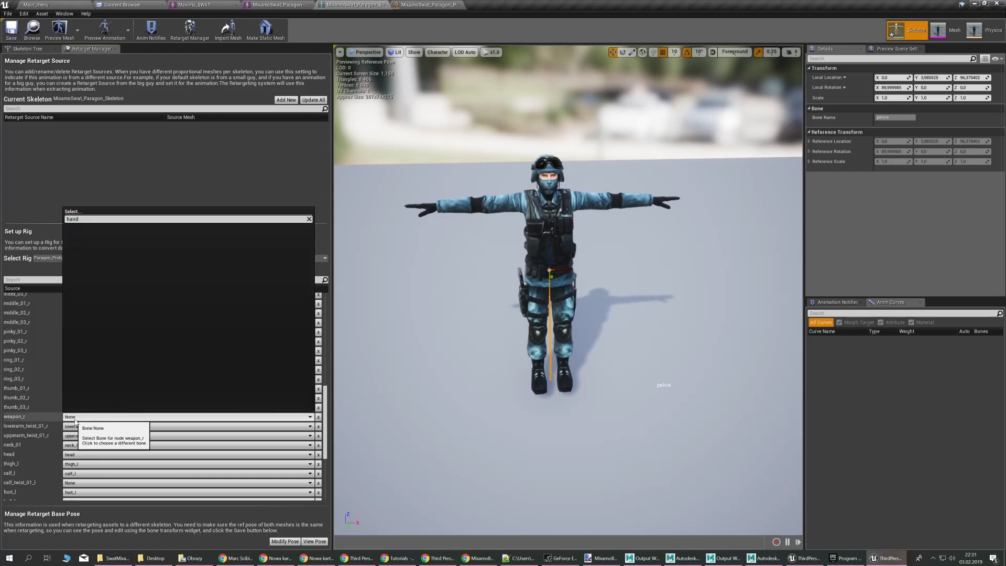
{"action": "key", "text": "BackSpace"}
{"action": "key", "text": "BackSpace"}
{"action": "left_click", "coordinate": [94, 231]}
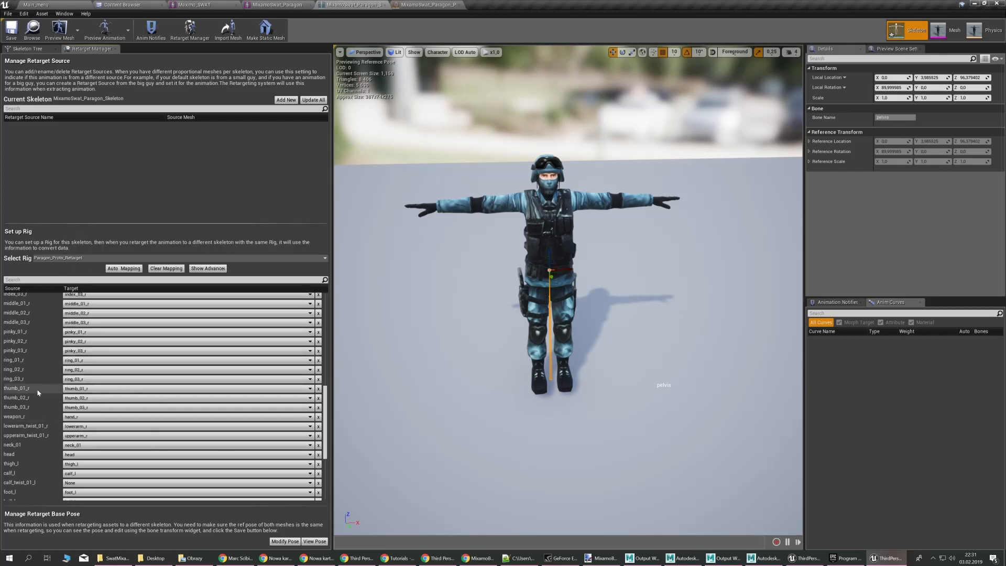
Map the rig's weapon_l node to the hand_l bone
{"action": "scroll", "coordinate": [29, 415], "scroll_direction": "up", "scroll_amount": 2}
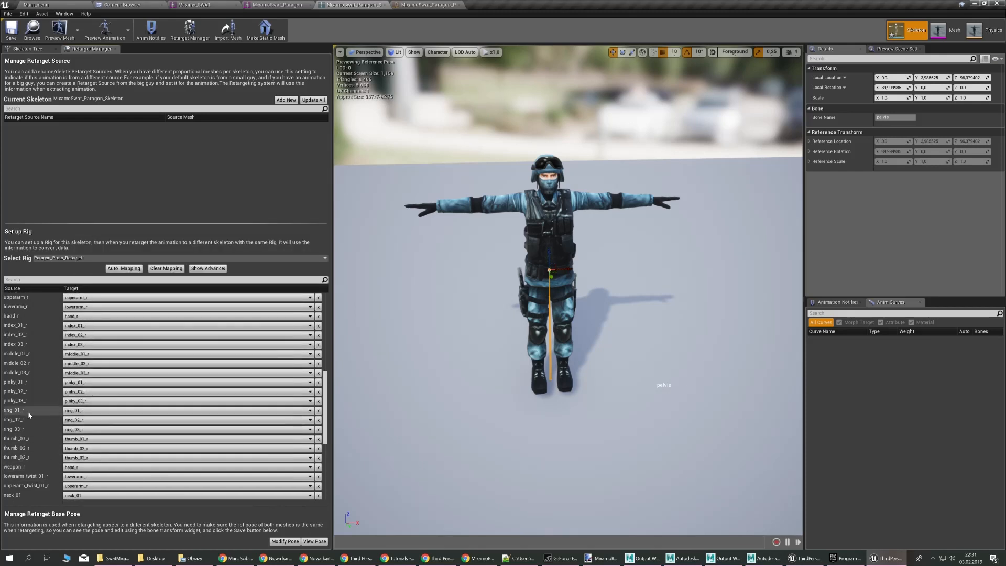
{"action": "scroll", "coordinate": [30, 412], "scroll_direction": "up", "scroll_amount": 1}
{"action": "scroll", "coordinate": [31, 408], "scroll_direction": "up", "scroll_amount": 1}
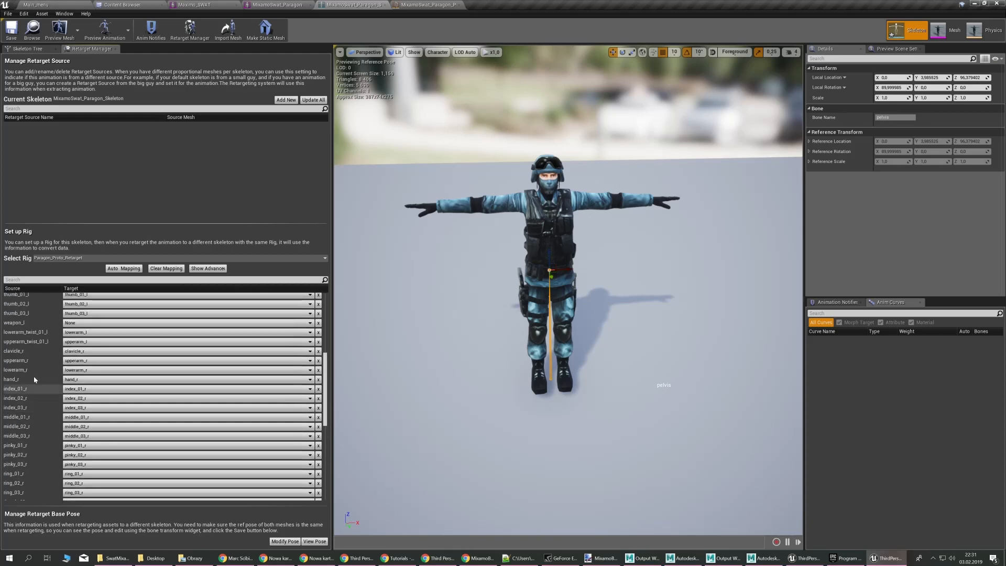
{"action": "scroll", "coordinate": [34, 380], "scroll_direction": "up", "scroll_amount": 1}
{"action": "left_click", "coordinate": [74, 348]}
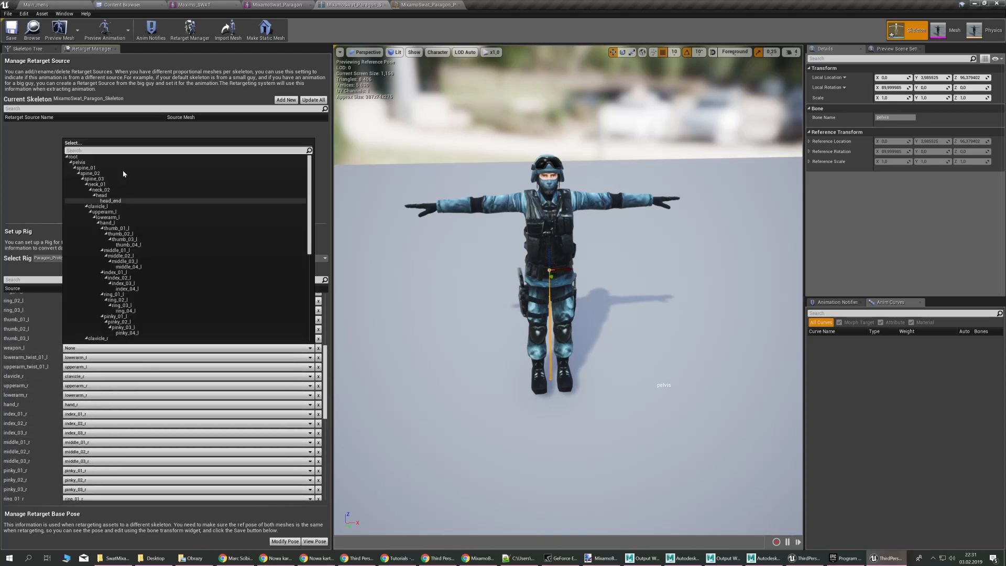
{"action": "type", "text": "hand"}
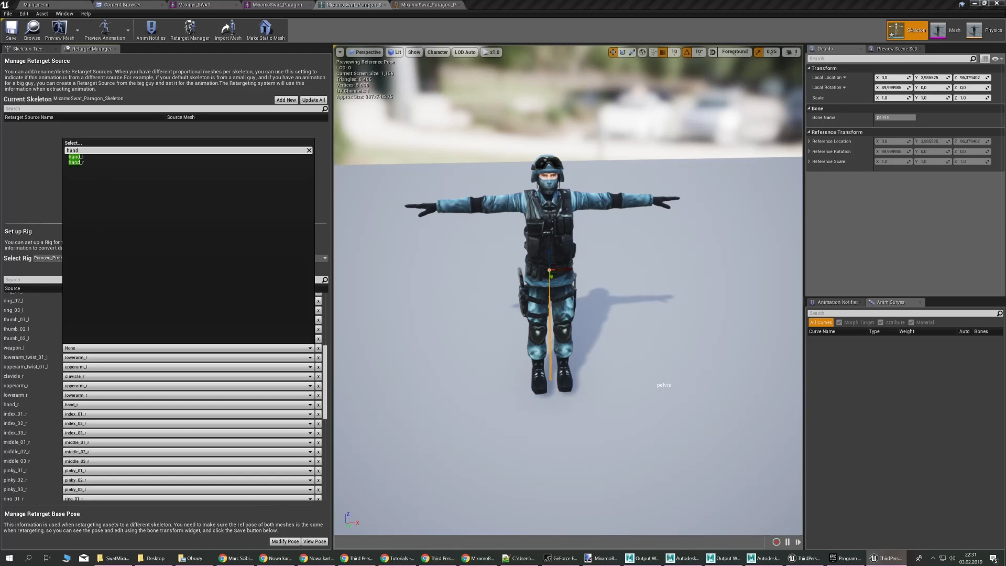
{"action": "left_click", "coordinate": [76, 156]}
Map the rig's thigh_twist_01_r node to the thigh_r bone
{"action": "scroll", "coordinate": [29, 380], "scroll_direction": "down", "scroll_amount": 5}
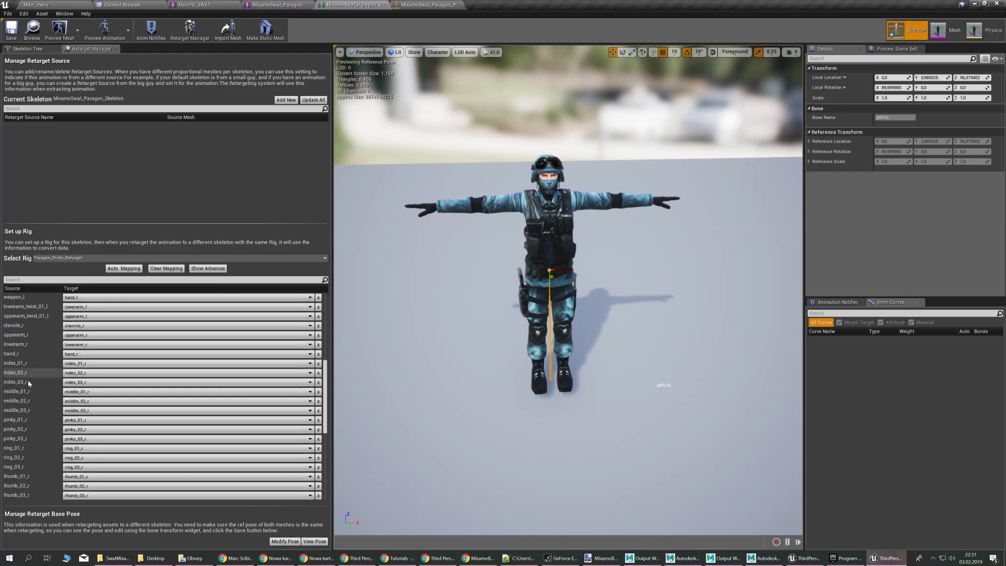
{"action": "scroll", "coordinate": [30, 380], "scroll_direction": "down", "scroll_amount": 3}
{"action": "scroll", "coordinate": [29, 381], "scroll_direction": "down", "scroll_amount": 2}
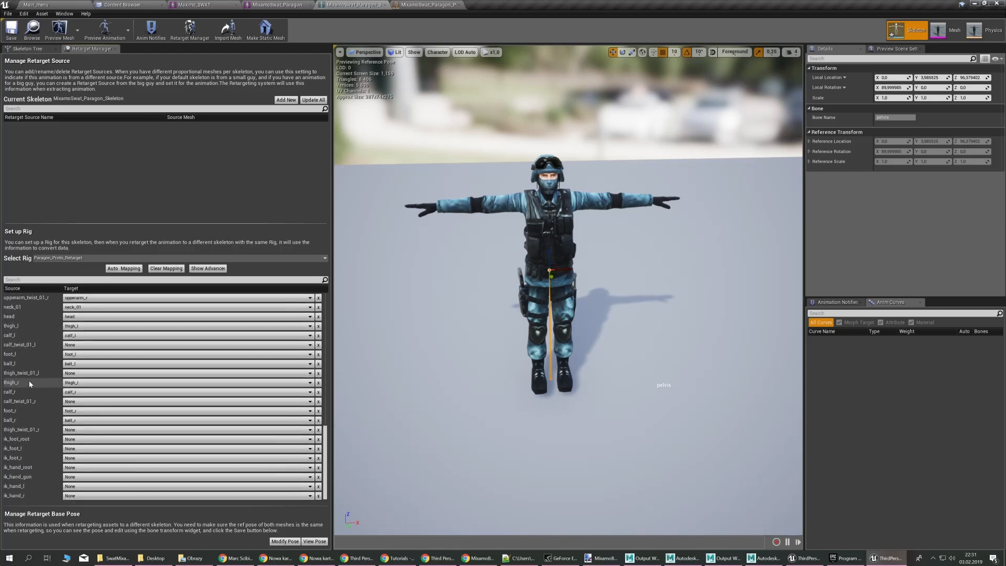
{"action": "left_click", "coordinate": [90, 431]}
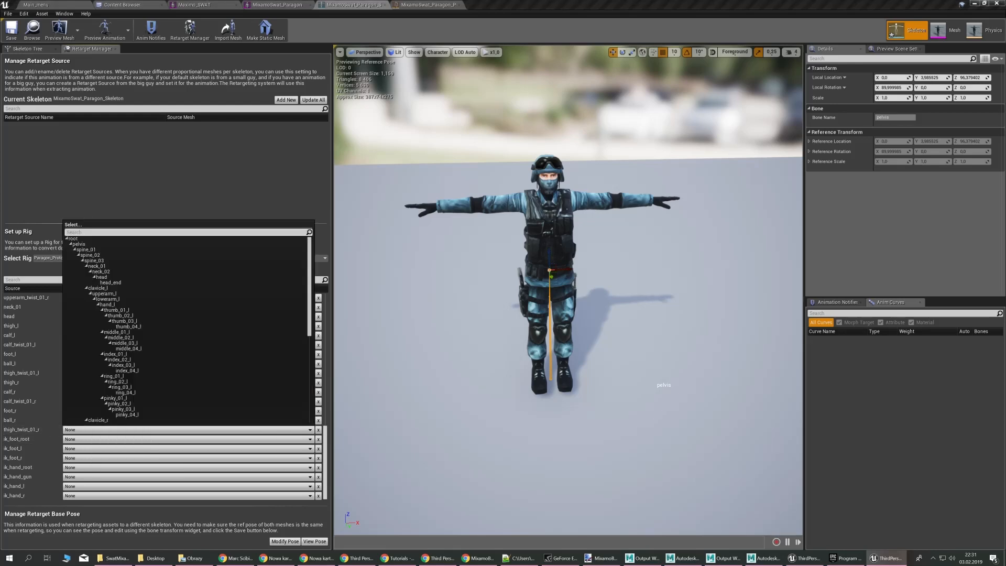
{"action": "type", "text": "thi"}
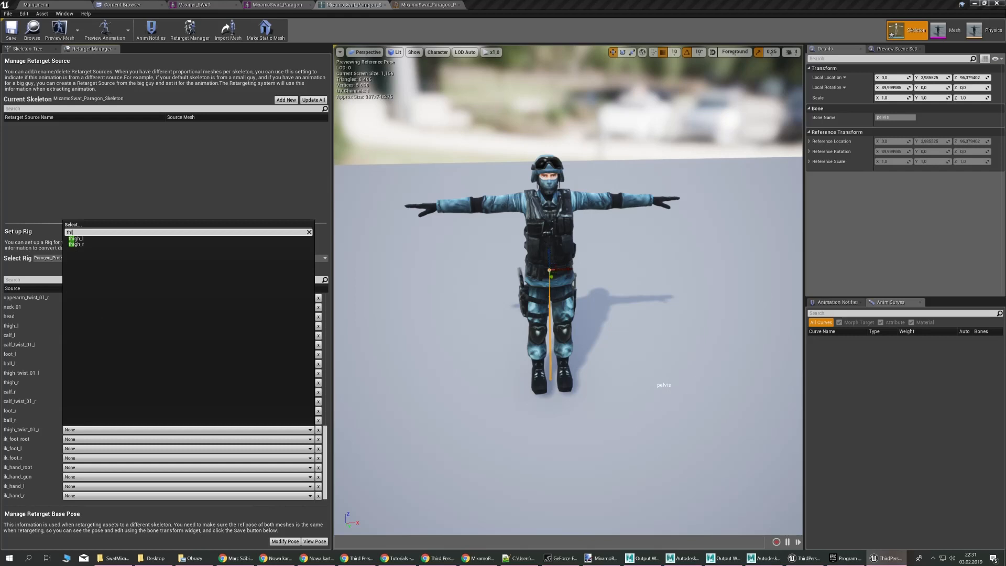
{"action": "left_click", "coordinate": [86, 244]}
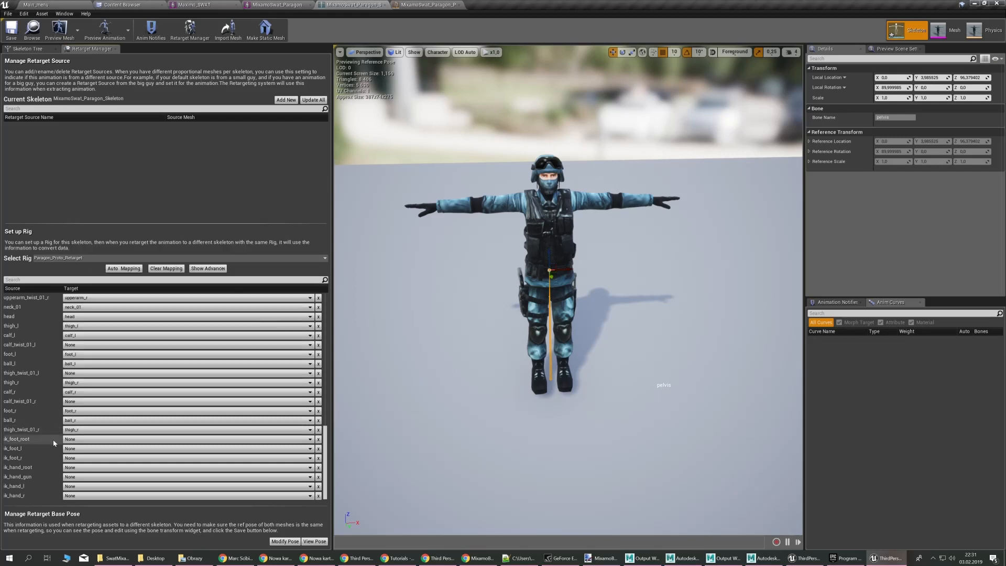
Map the rig's calf_twist_01_r node to the calf_r bone
{"action": "left_click", "coordinate": [73, 401]}
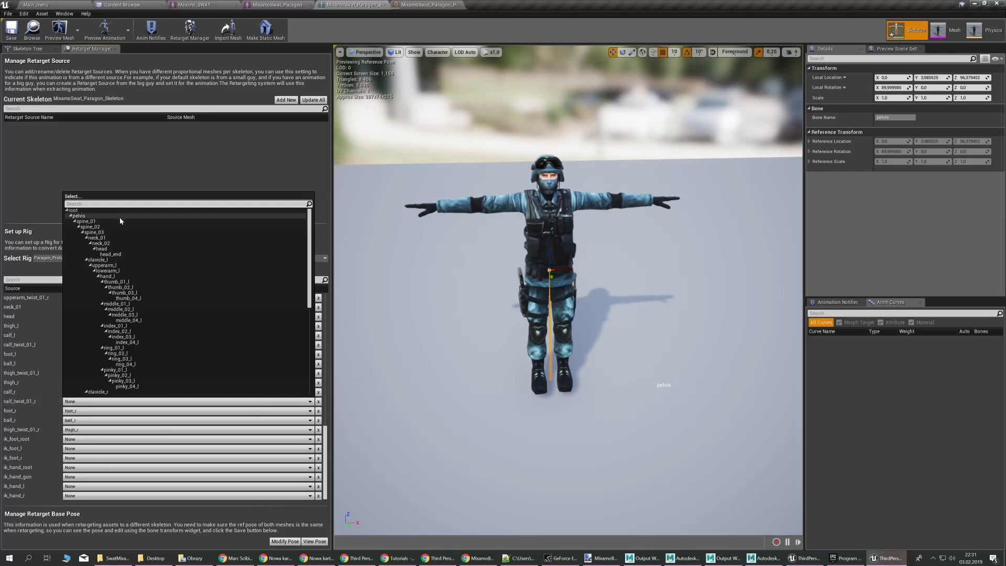
{"action": "type", "text": "calf"}
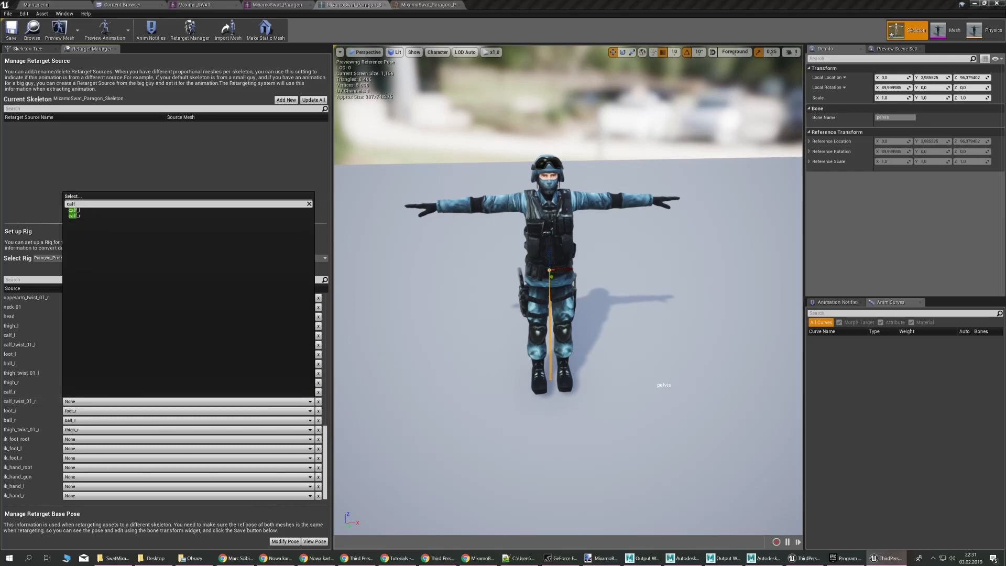
{"action": "left_click", "coordinate": [74, 215]}
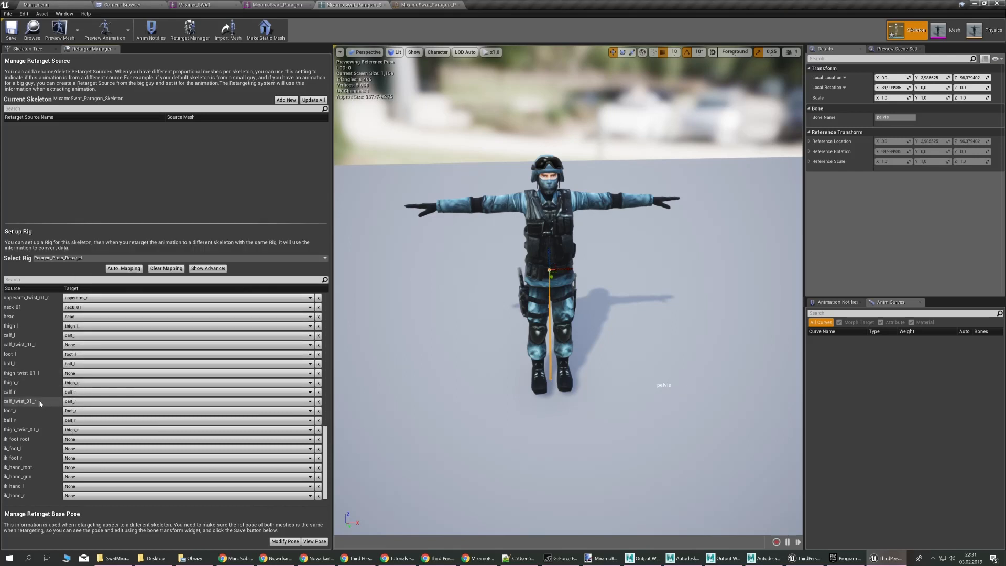
Map the rig's thigh_twist_01_l node to thigh_l and its calf_twist_01_l node to calf_l
{"action": "scroll", "coordinate": [40, 402], "scroll_direction": "up", "scroll_amount": 1}
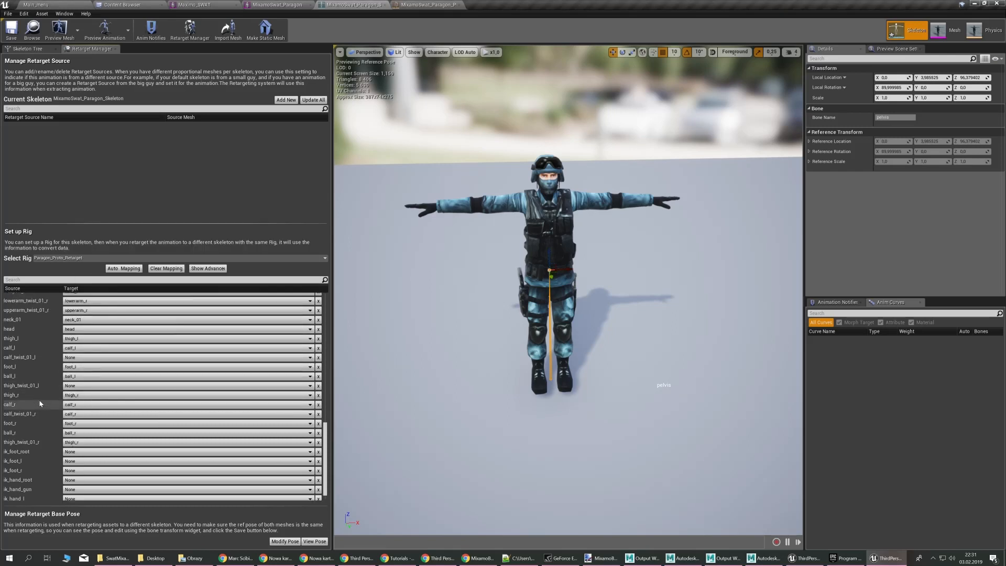
{"action": "left_click", "coordinate": [81, 386]}
{"action": "type", "text": "thi"}
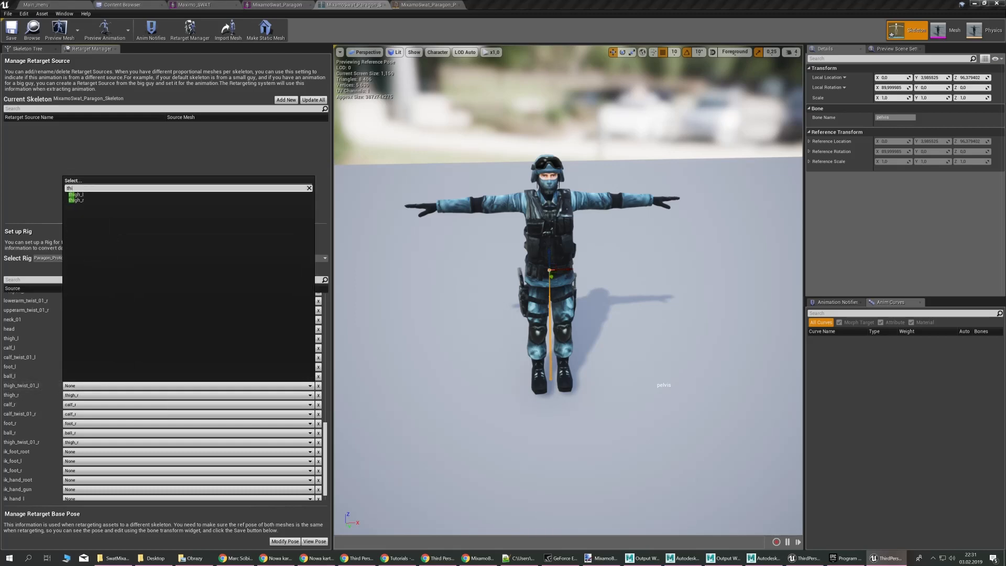
{"action": "left_click", "coordinate": [102, 195]}
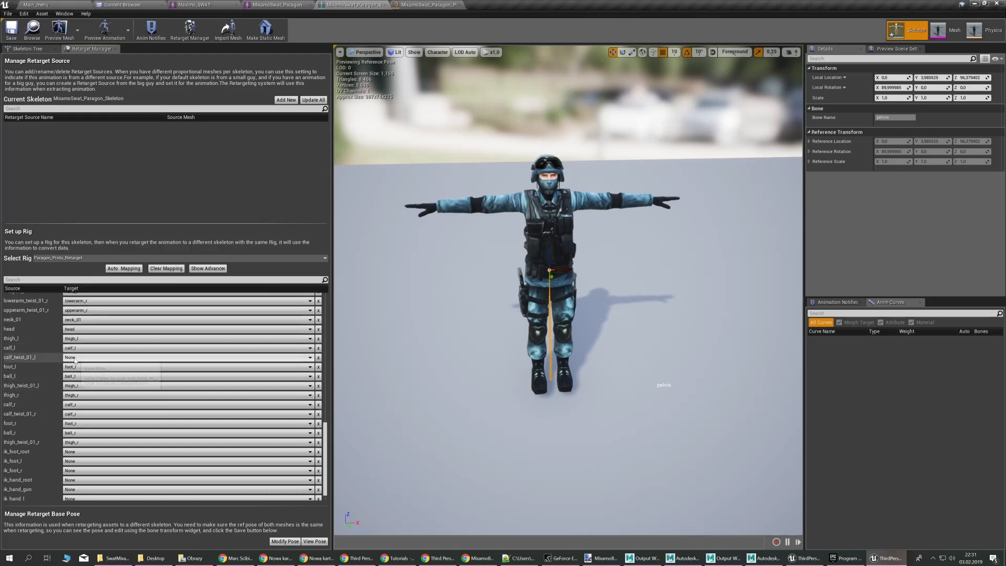
{"action": "left_click", "coordinate": [94, 357]}
{"action": "type", "text": "calf"}
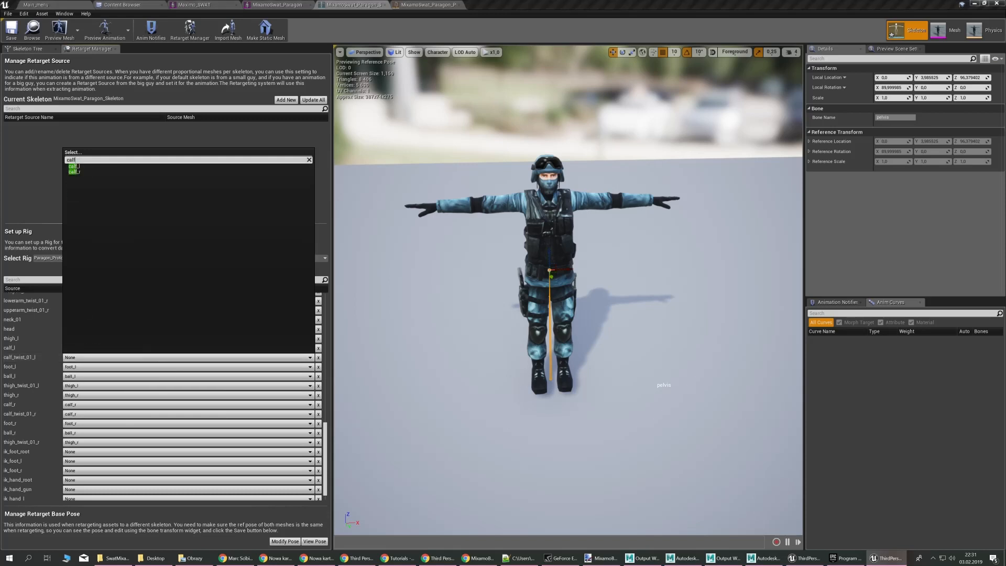
{"action": "left_click", "coordinate": [73, 166]}
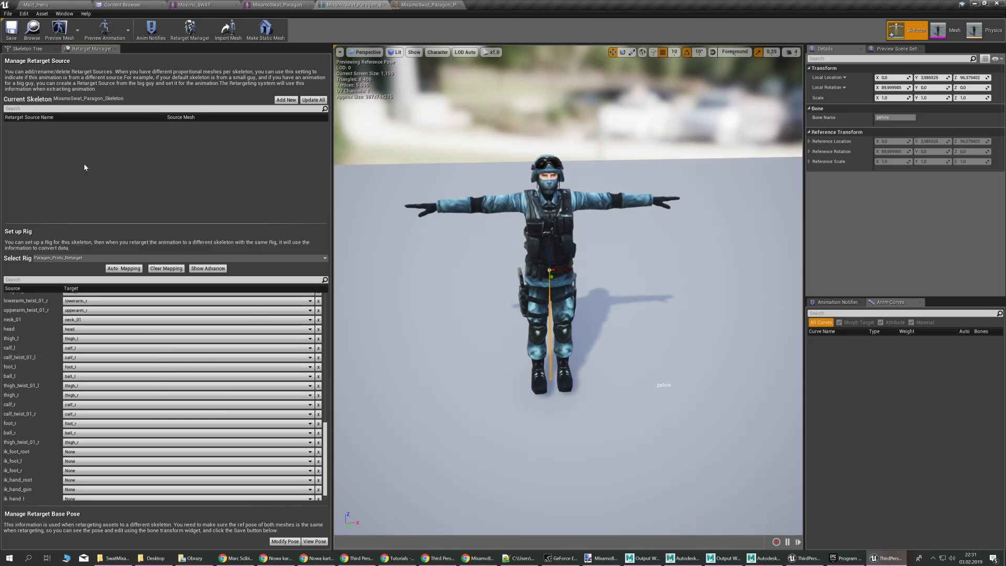
Map the rig's ik_foot_root node to the root bone and review the mapping list up to its first node
{"action": "scroll", "coordinate": [31, 383], "scroll_direction": "down", "scroll_amount": 1}
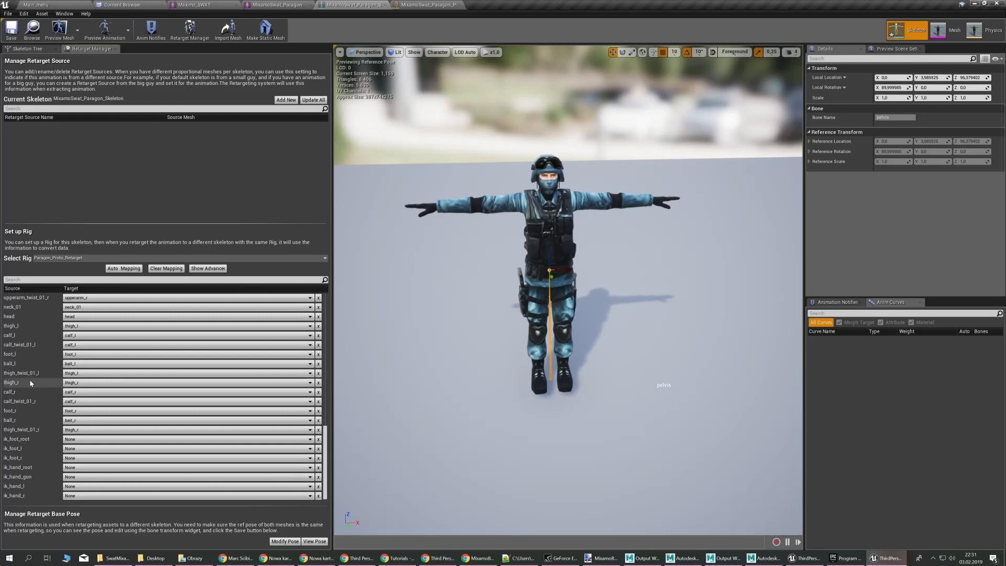
{"action": "left_click", "coordinate": [104, 439]}
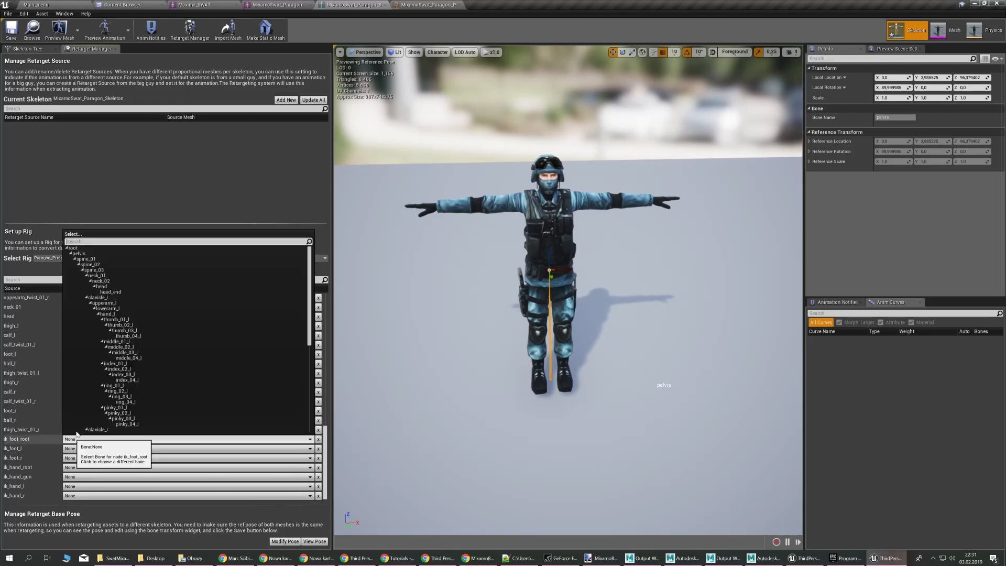
{"action": "left_click", "coordinate": [82, 248]}
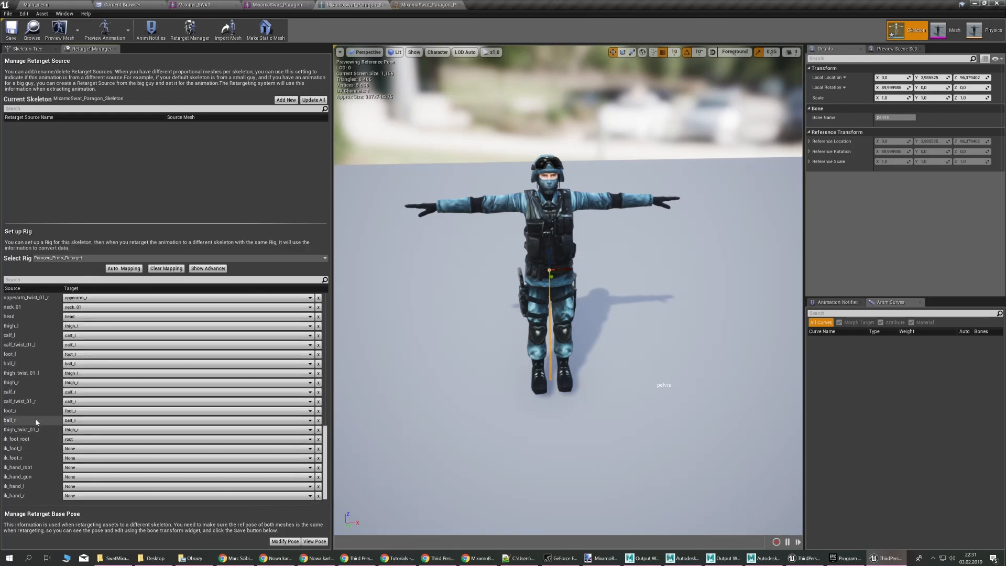
{"action": "scroll", "coordinate": [27, 486], "scroll_direction": "up", "scroll_amount": 4}
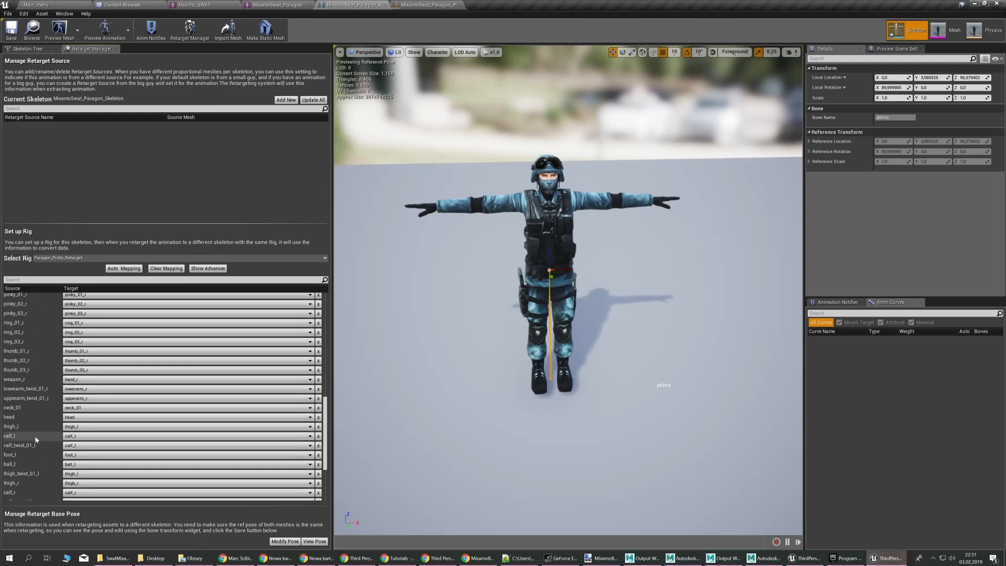
{"action": "scroll", "coordinate": [46, 432], "scroll_direction": "up", "scroll_amount": 6}
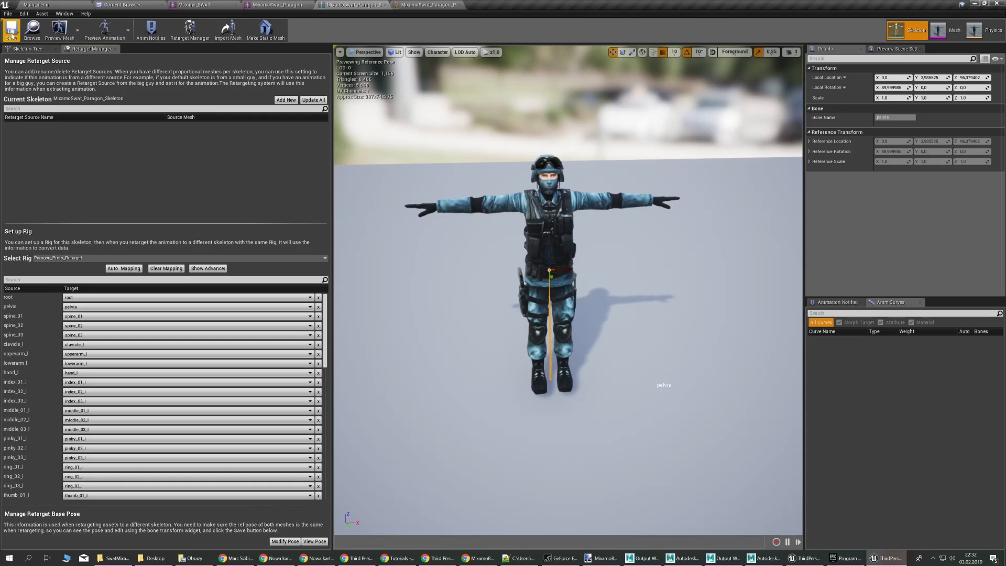
Open the Animations folder of ParagonTwinblast inside ThirdPersonKit in the Content Browser
{"action": "left_click", "coordinate": [122, 4]}
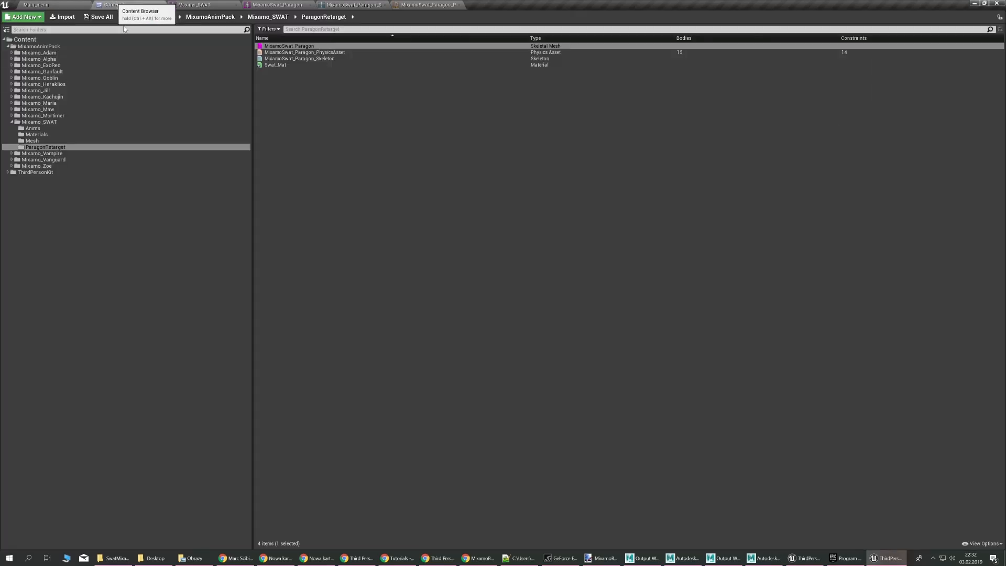
{"action": "left_click", "coordinate": [303, 65]}
{"action": "left_click", "coordinate": [291, 46], "text": "ctrl"}
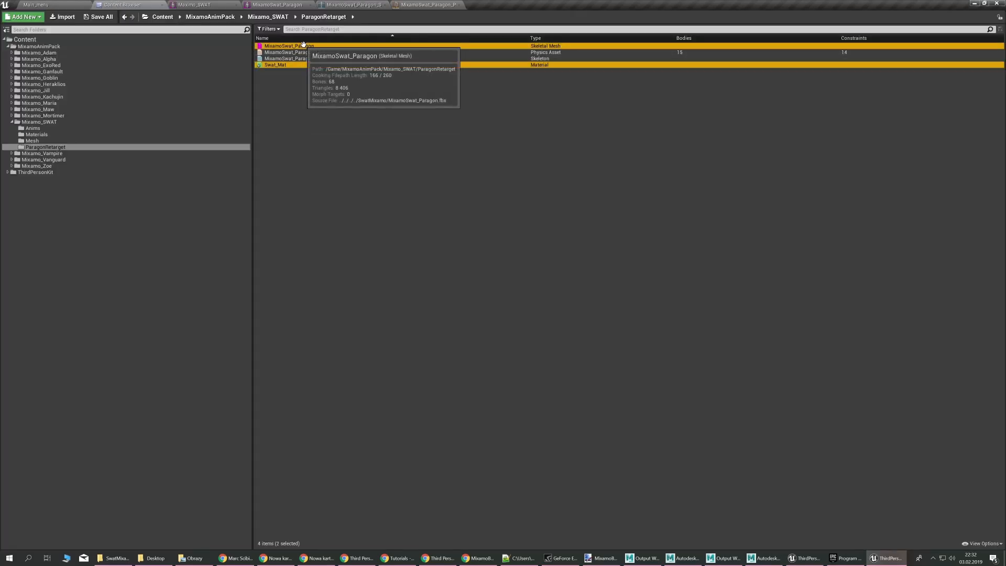
{"action": "double_click", "coordinate": [288, 65]}
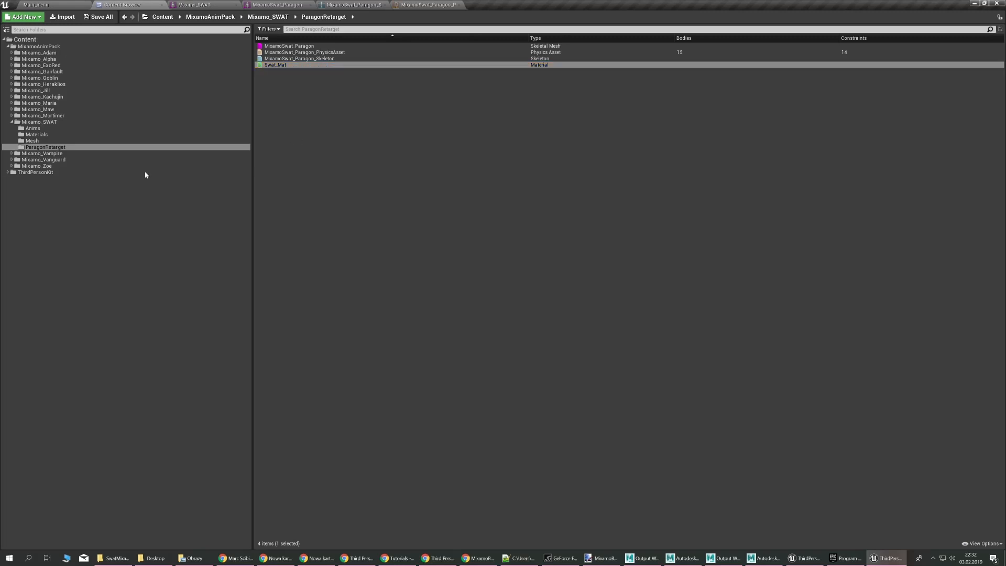
{"action": "double_click", "coordinate": [83, 172]}
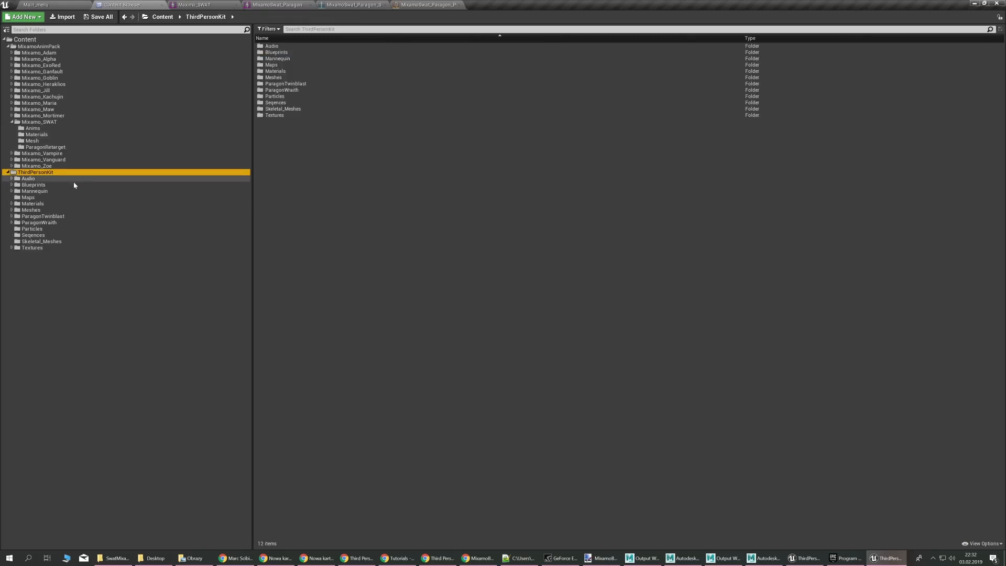
{"action": "double_click", "coordinate": [65, 217]}
{"action": "left_click", "coordinate": [67, 222]}
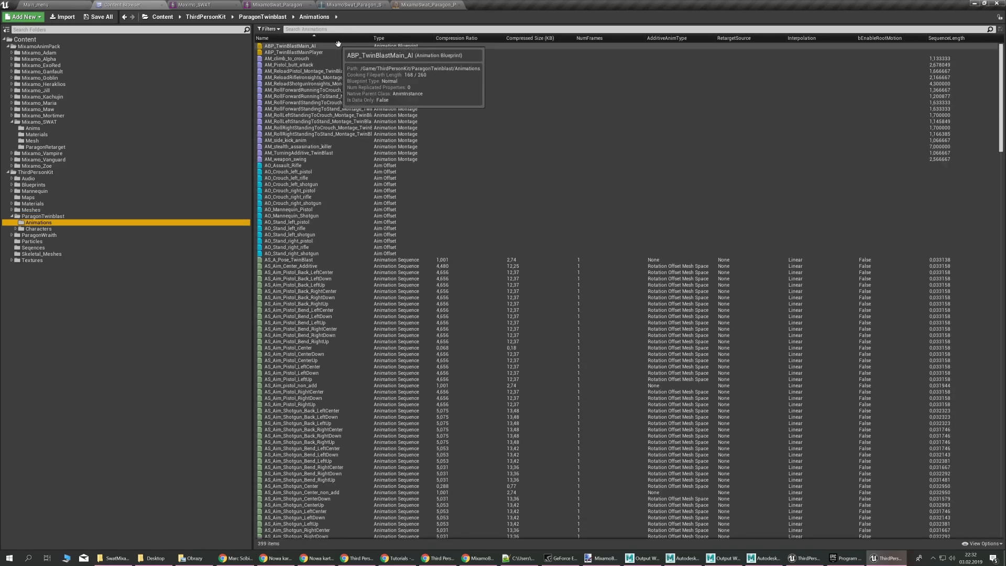
{"action": "left_click", "coordinate": [338, 46]}
{"action": "left_click", "coordinate": [330, 53], "text": "shift"}
{"action": "right_click", "coordinate": [332, 52]}
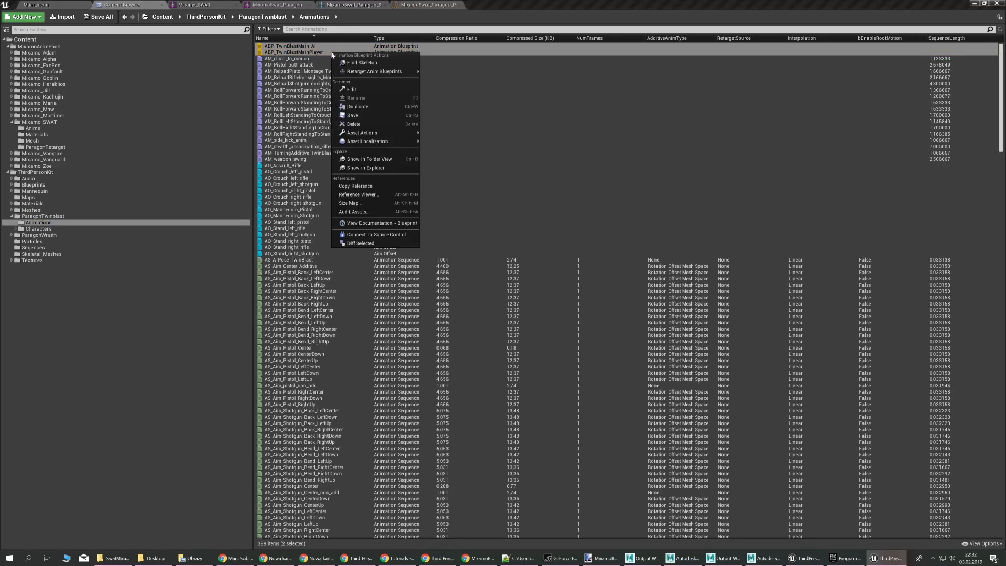
{"action": "mouse_move", "coordinate": [384, 78]}
{"action": "left_click", "coordinate": [466, 71]}
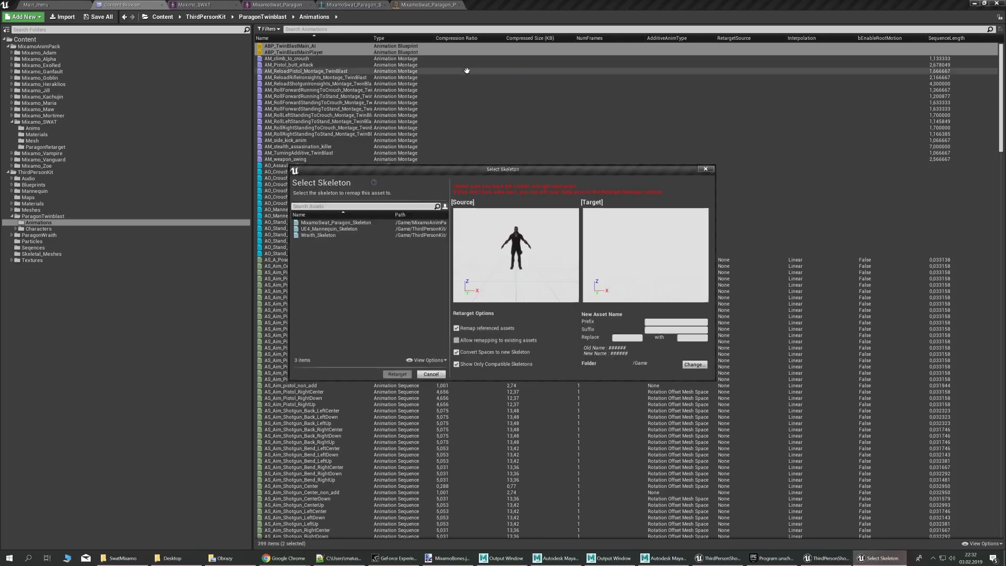
{"action": "left_click", "coordinate": [355, 222]}
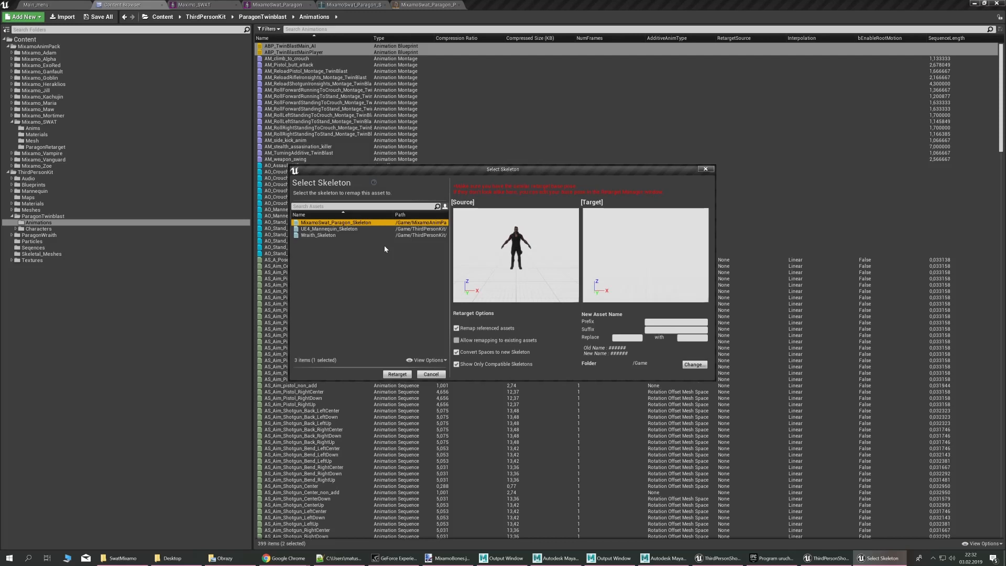
{"action": "left_click", "coordinate": [623, 265]}
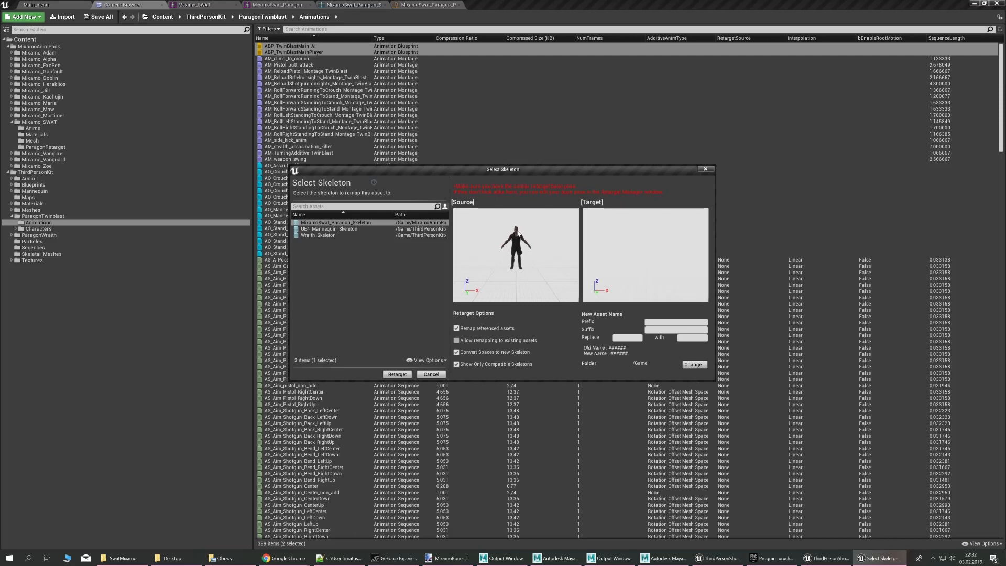
{"action": "left_click", "coordinate": [702, 169]}
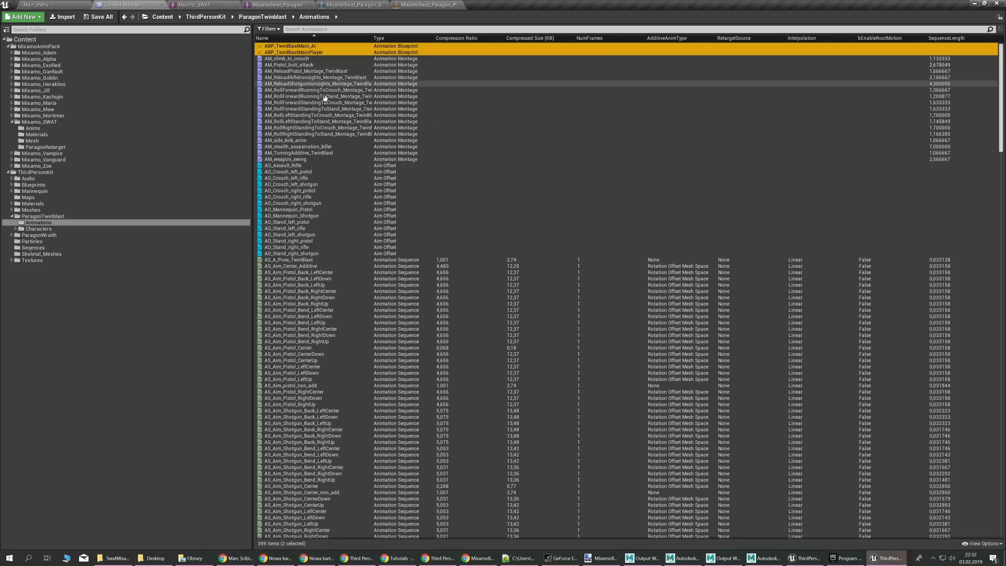
Open the ABP_TwinBlastMain_AI animation blueprint and bring up the Retarget Manager of its skeleton
{"action": "left_click", "coordinate": [116, 217]}
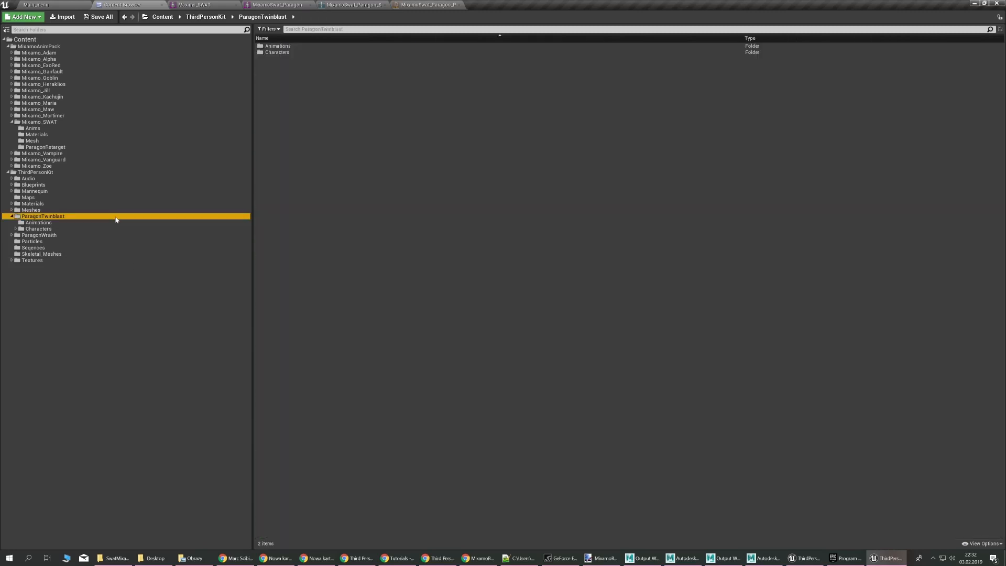
{"action": "left_click", "coordinate": [112, 223]}
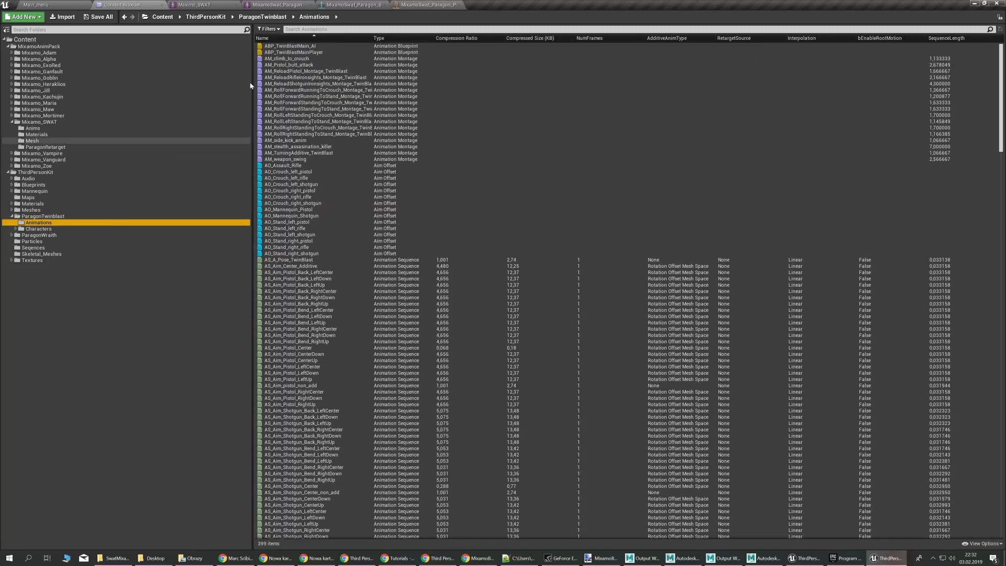
{"action": "double_click", "coordinate": [351, 47]}
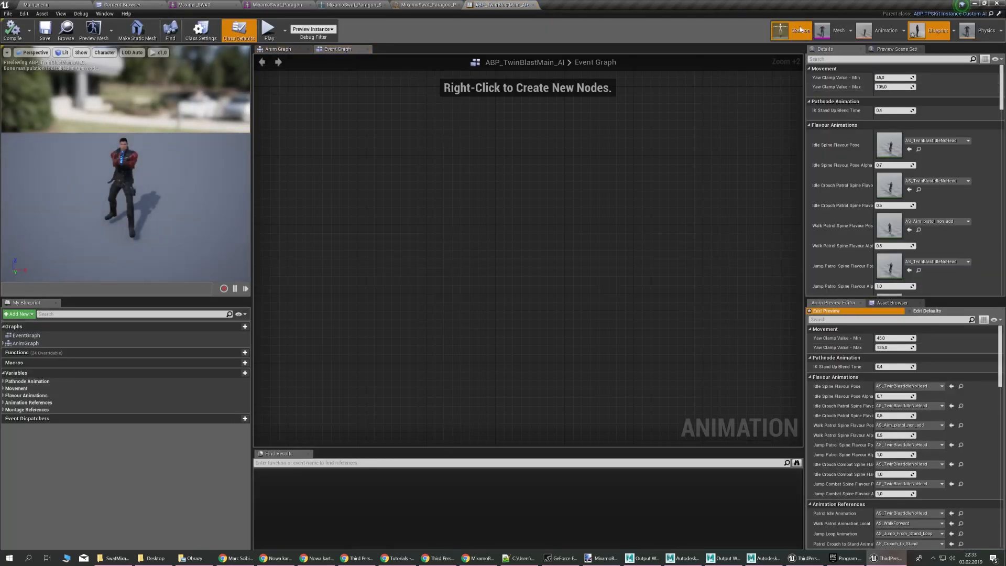
{"action": "left_click", "coordinate": [800, 30]}
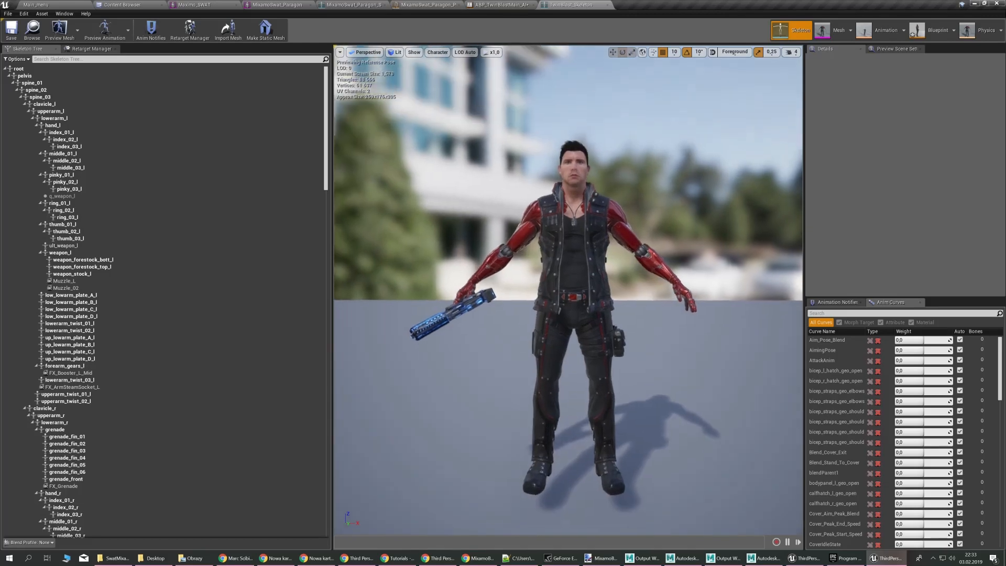
{"action": "left_click", "coordinate": [91, 49]}
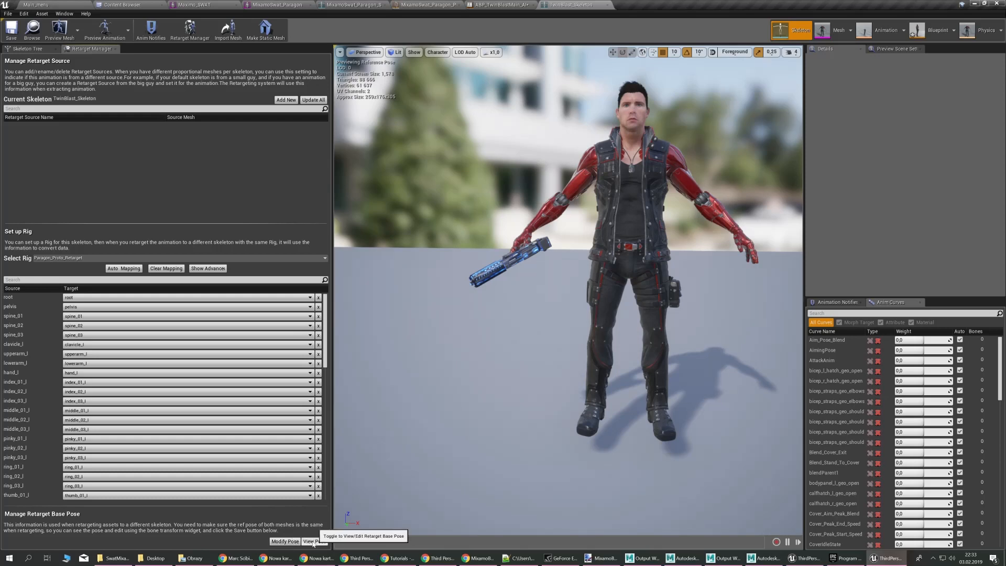
{"action": "left_click", "coordinate": [296, 542]}
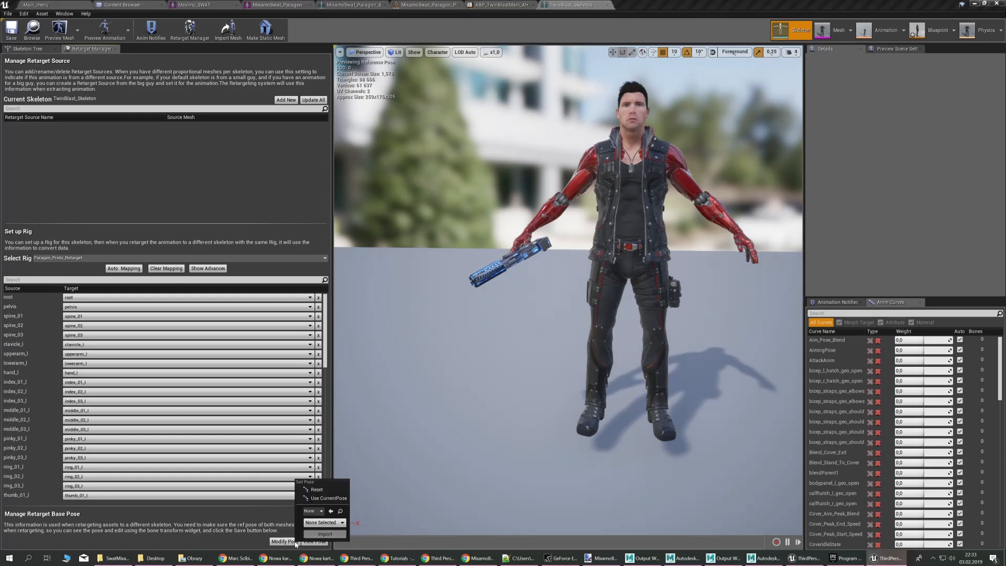
{"action": "left_click", "coordinate": [317, 510]}
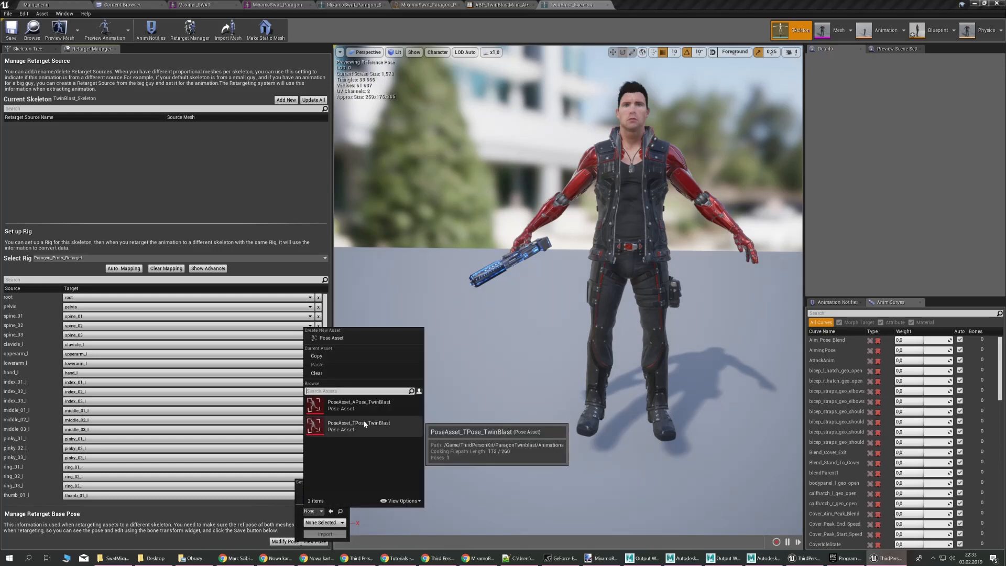
{"action": "left_click", "coordinate": [416, 4]}
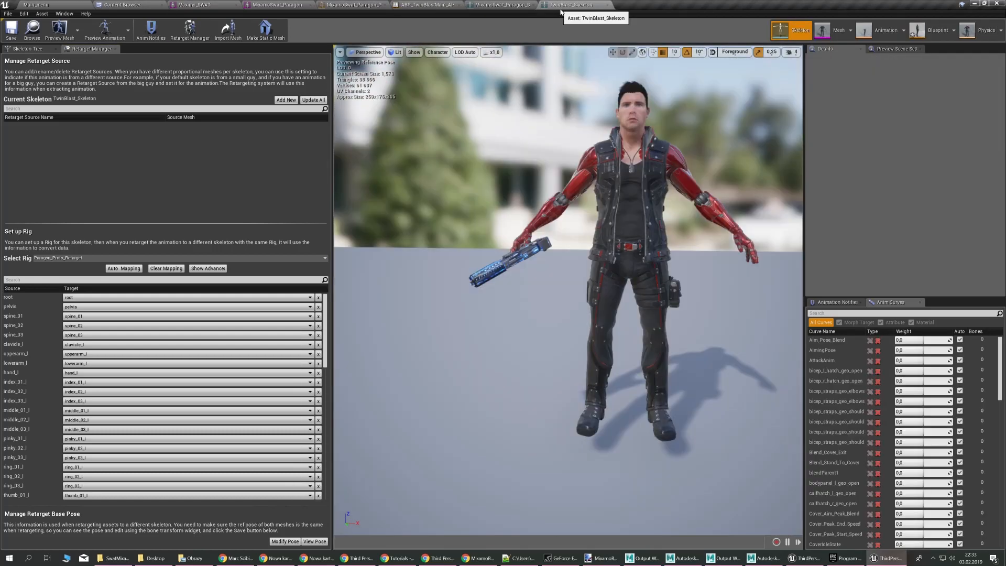
{"action": "left_click", "coordinate": [572, 4]}
Set the TwinBlast skeleton's retarget base pose by importing Pose_0 from PoseAsset_TPose_TwinBlast
{"action": "left_click", "coordinate": [284, 541]}
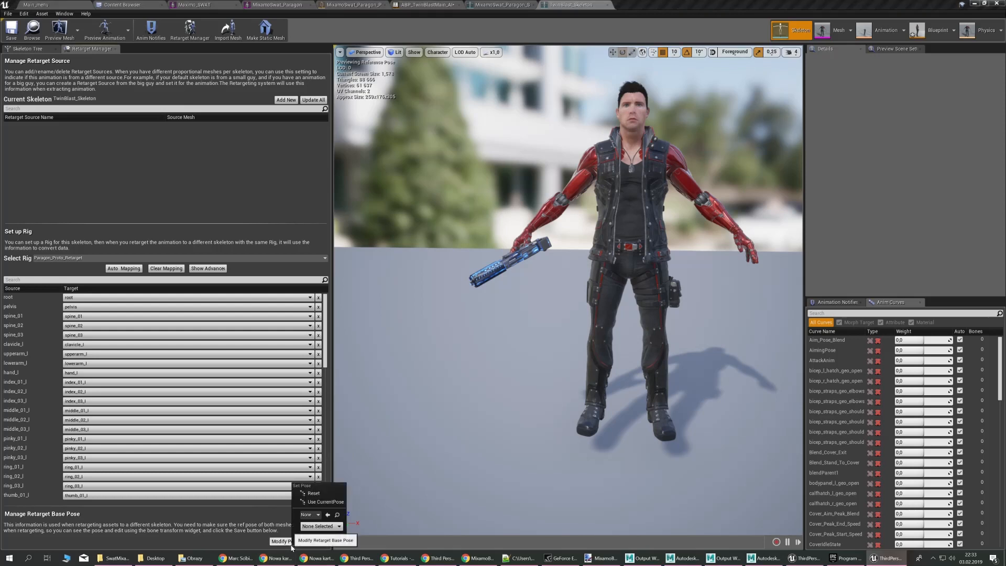
{"action": "left_click", "coordinate": [311, 514]}
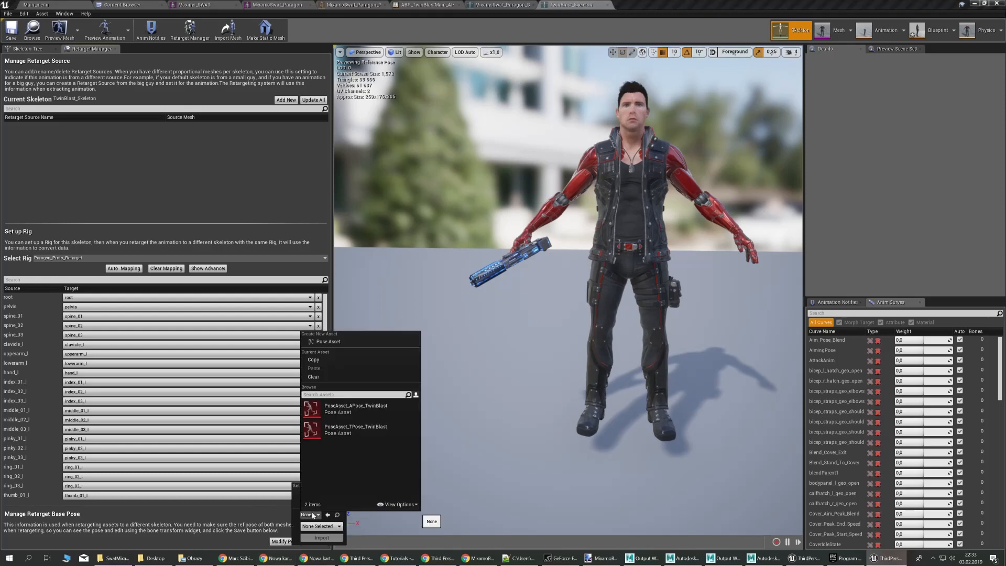
{"action": "left_click", "coordinate": [362, 430]}
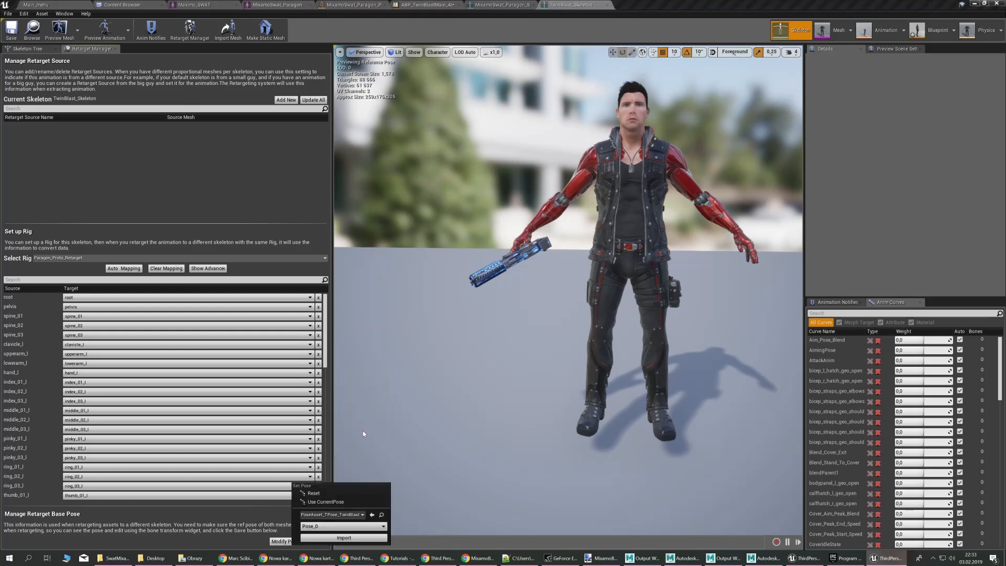
{"action": "left_click", "coordinate": [350, 539]}
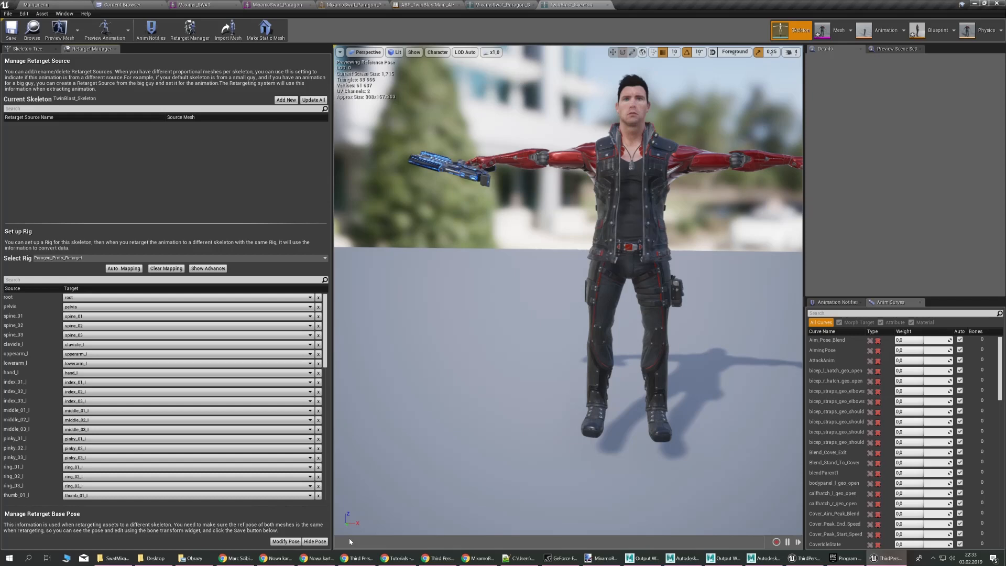
Set the current T-pose as the TwinBlast skeleton's retarget base pose and toggle the base pose view to check it
{"action": "left_click", "coordinate": [287, 542]}
{"action": "left_click", "coordinate": [287, 543]}
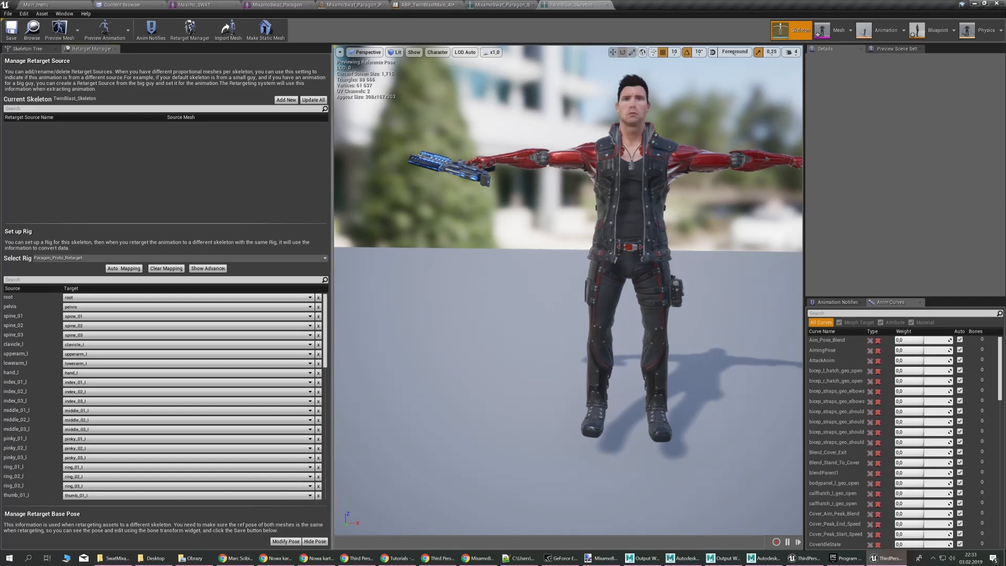
{"action": "left_click_drag", "start_coordinate": [484, 377], "coordinate": [511, 430]}
{"action": "left_click", "coordinate": [321, 541]}
{"action": "left_click", "coordinate": [321, 542]}
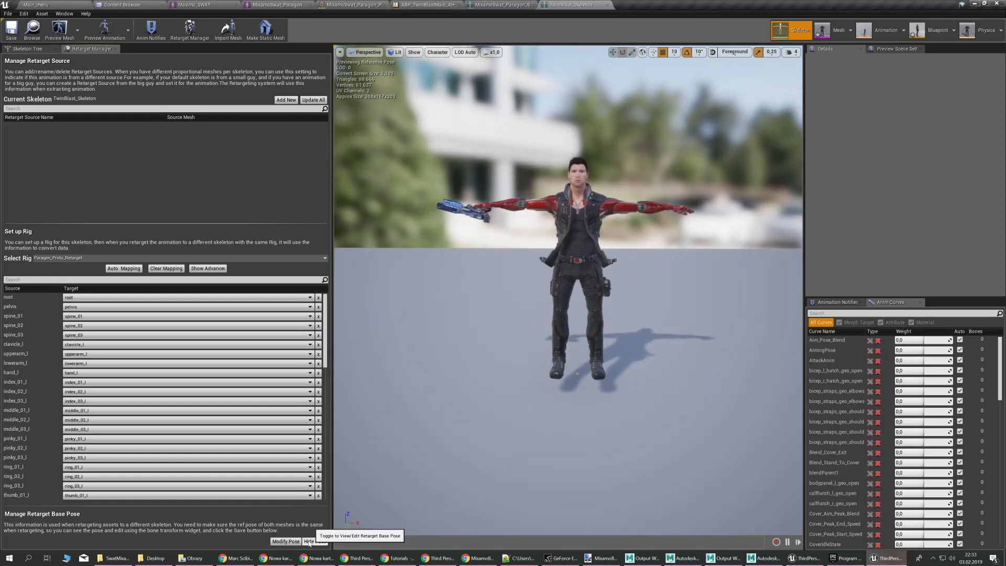
{"action": "left_click", "coordinate": [286, 541]}
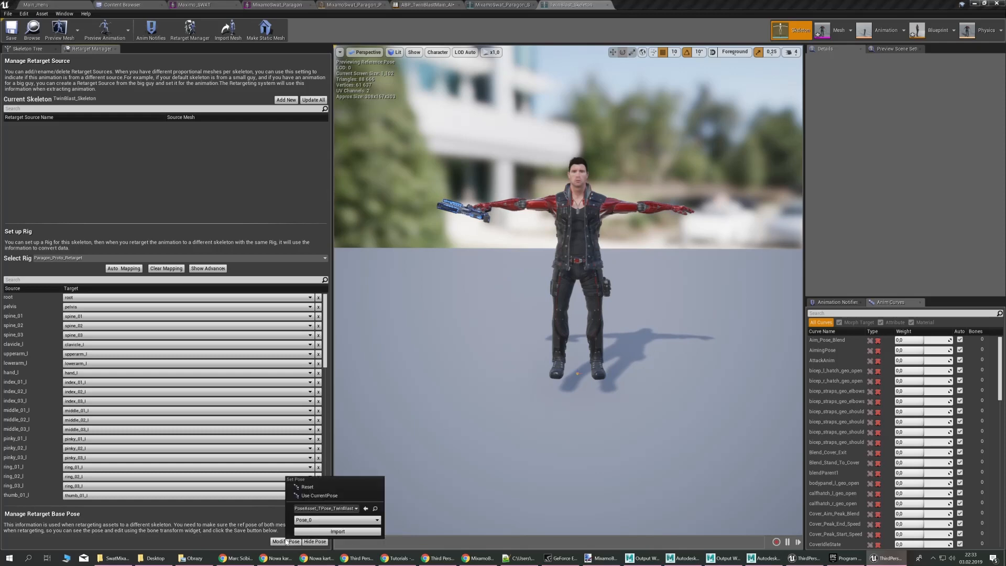
{"action": "left_click", "coordinate": [320, 496]}
{"action": "left_click", "coordinate": [312, 541]}
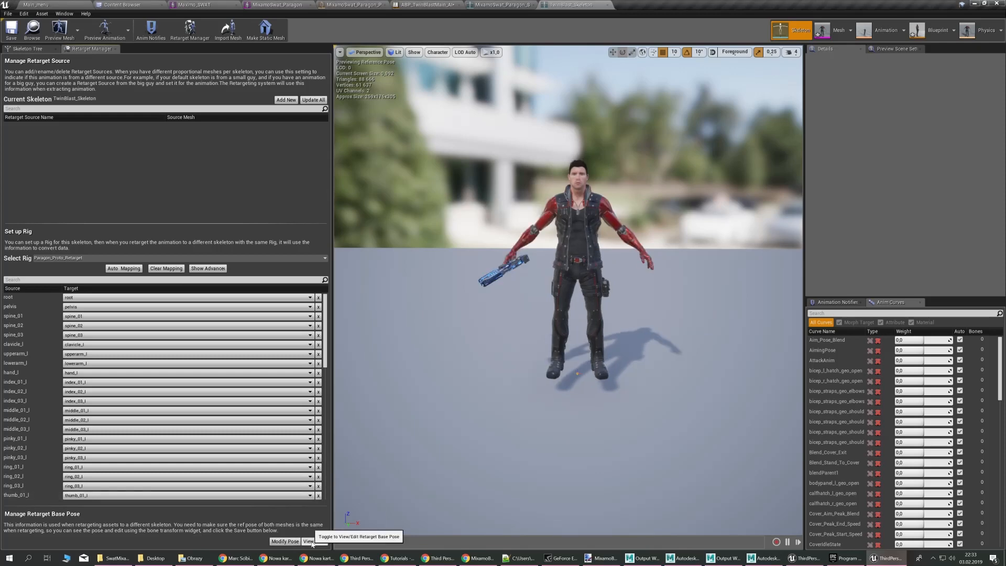
{"action": "left_click", "coordinate": [312, 542]}
Import Pose_0 from PoseAsset_TPose_TwinBlast again and use the current pose as TwinBlast's retarget base pose
{"action": "left_click", "coordinate": [286, 542]}
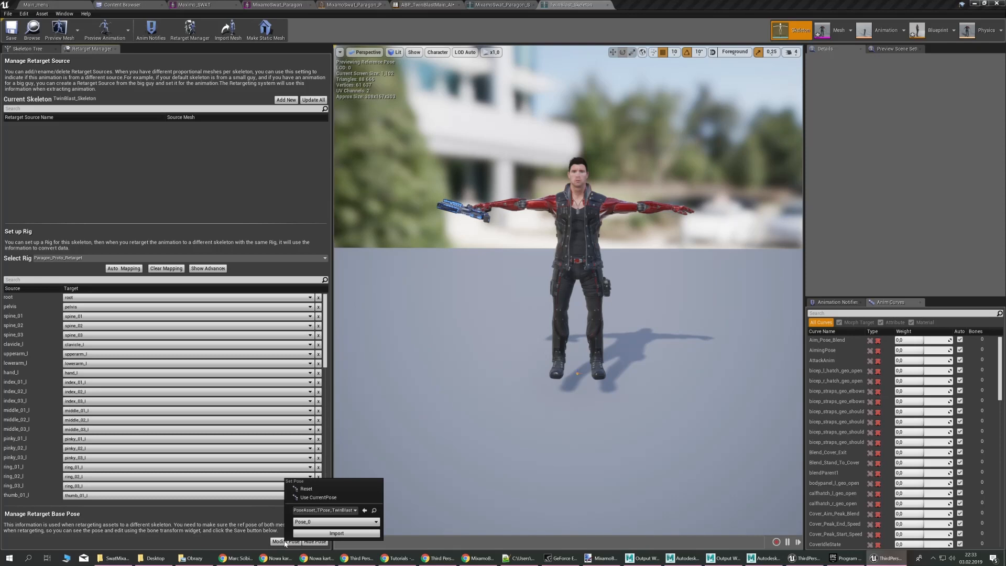
{"action": "left_click", "coordinate": [320, 532]}
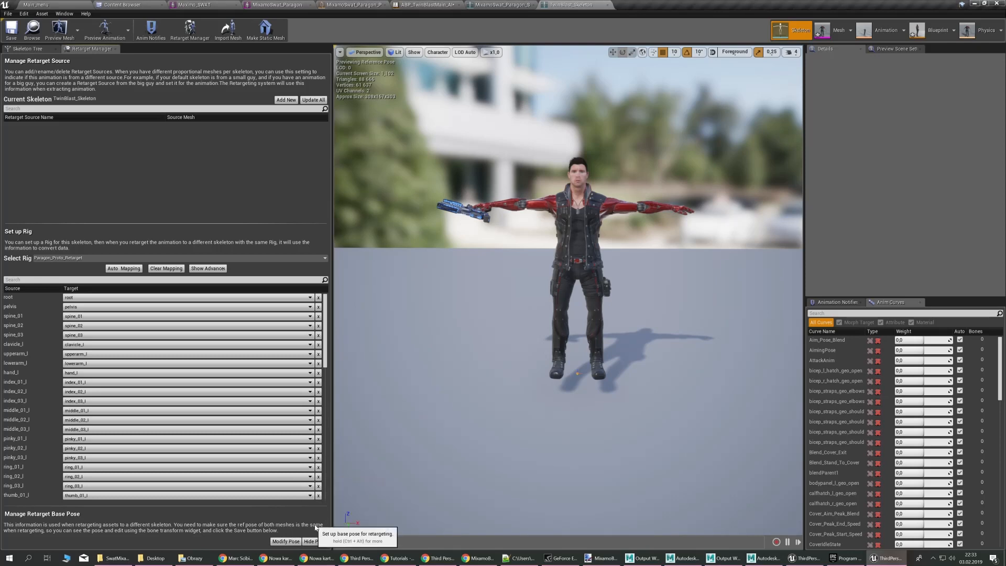
{"action": "left_click", "coordinate": [286, 541]}
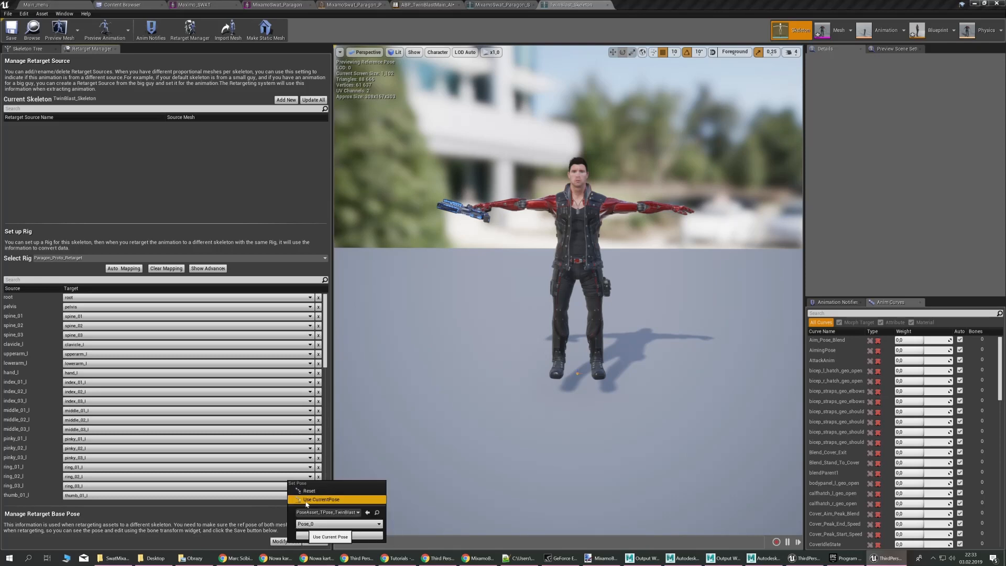
{"action": "left_click", "coordinate": [306, 500]}
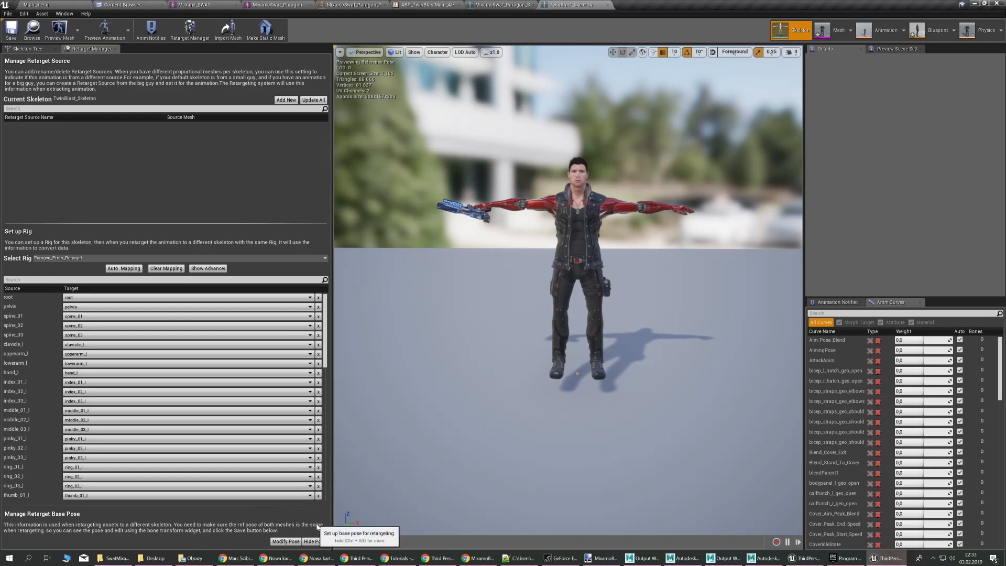
{"action": "left_click", "coordinate": [315, 541]}
{"action": "left_click", "coordinate": [315, 541]}
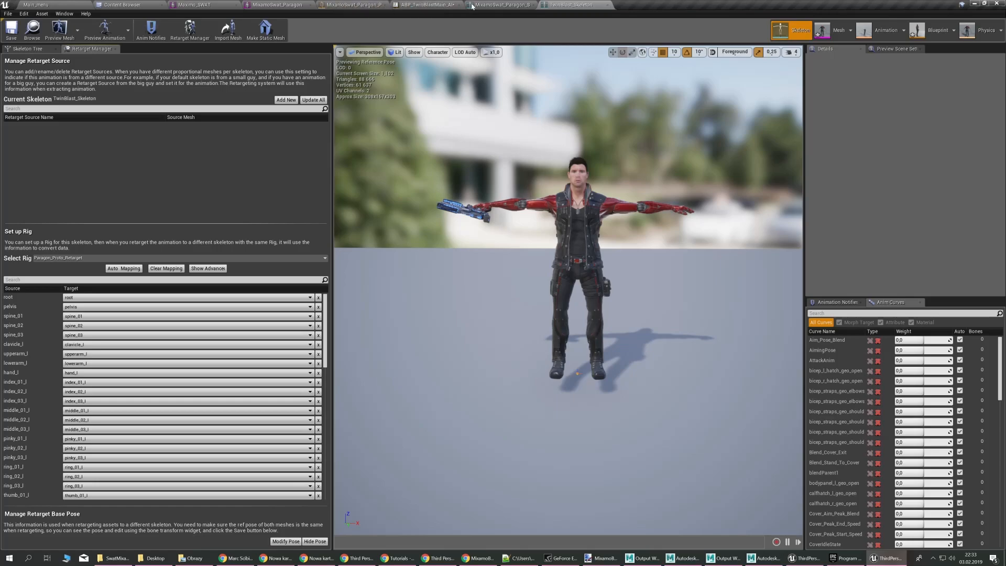
{"action": "left_click", "coordinate": [427, 5]}
{"action": "left_click", "coordinate": [65, 38]}
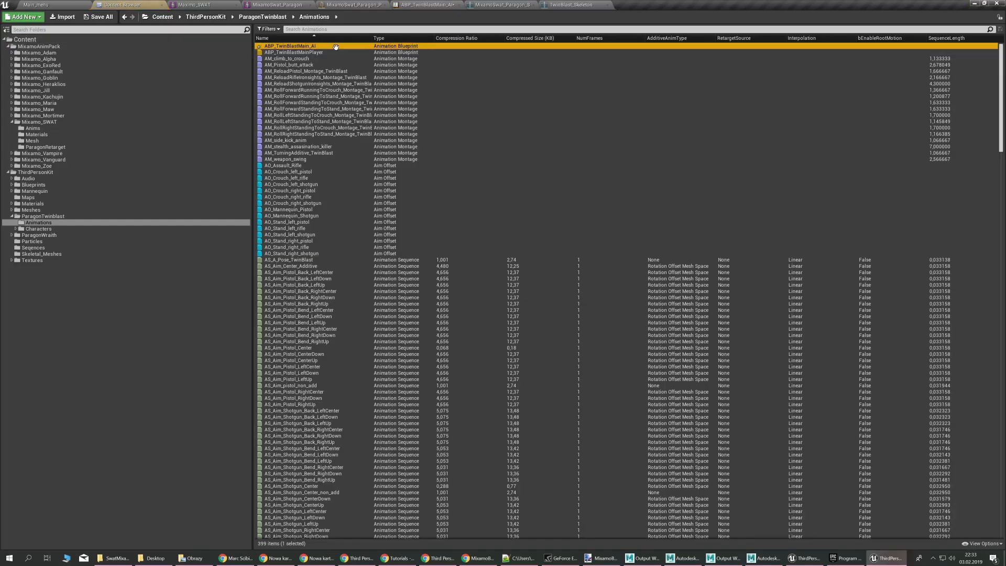
{"action": "right_click", "coordinate": [335, 46]}
{"action": "left_click", "coordinate": [448, 72]}
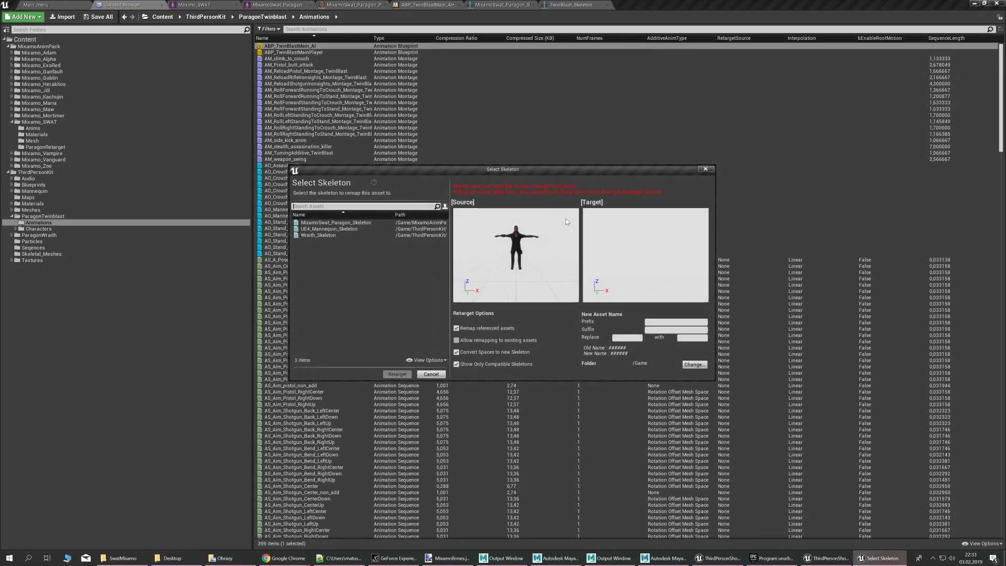
{"action": "left_click", "coordinate": [705, 169]}
{"action": "left_click", "coordinate": [307, 51], "text": "ctrl"}
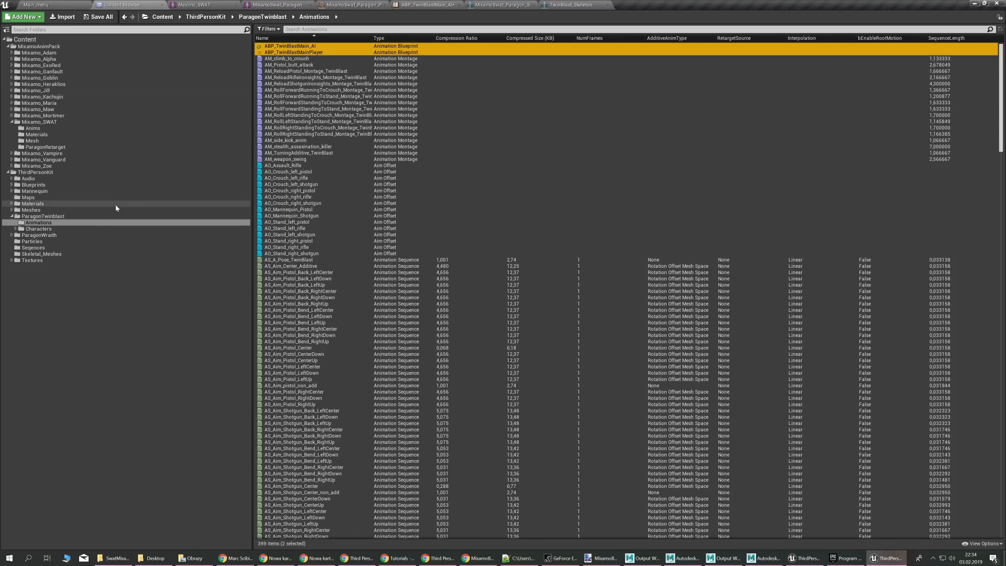
Create a TPSKitAnims folder inside Mixamo_SWAT
{"action": "left_click", "coordinate": [120, 122]}
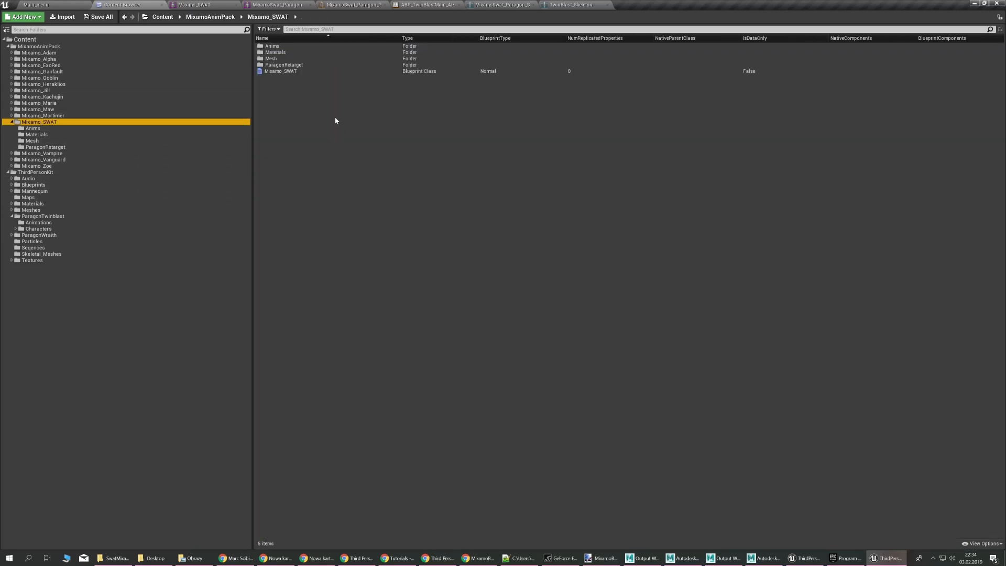
{"action": "right_click", "coordinate": [318, 123]}
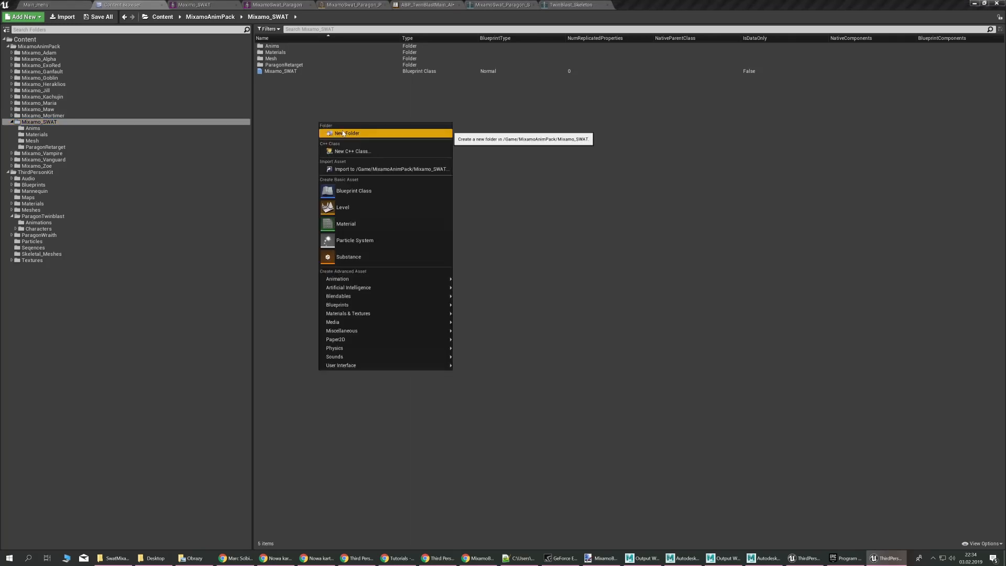
{"action": "left_click", "coordinate": [342, 133]}
{"action": "type", "text": "TP"}
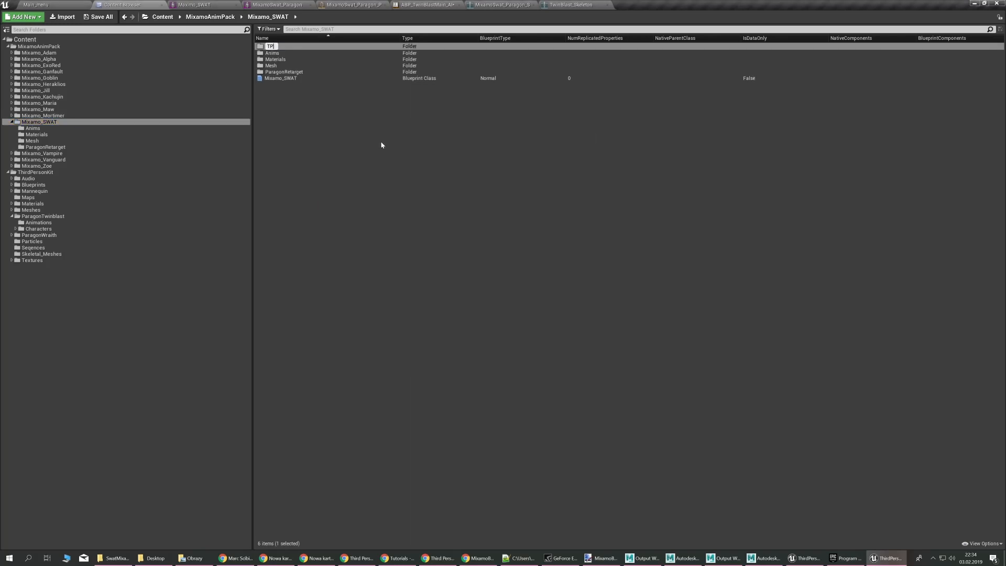
{"action": "type", "text": "SKitAnim"}
{"action": "type", "text": "s"}
{"action": "key", "text": "Return"}
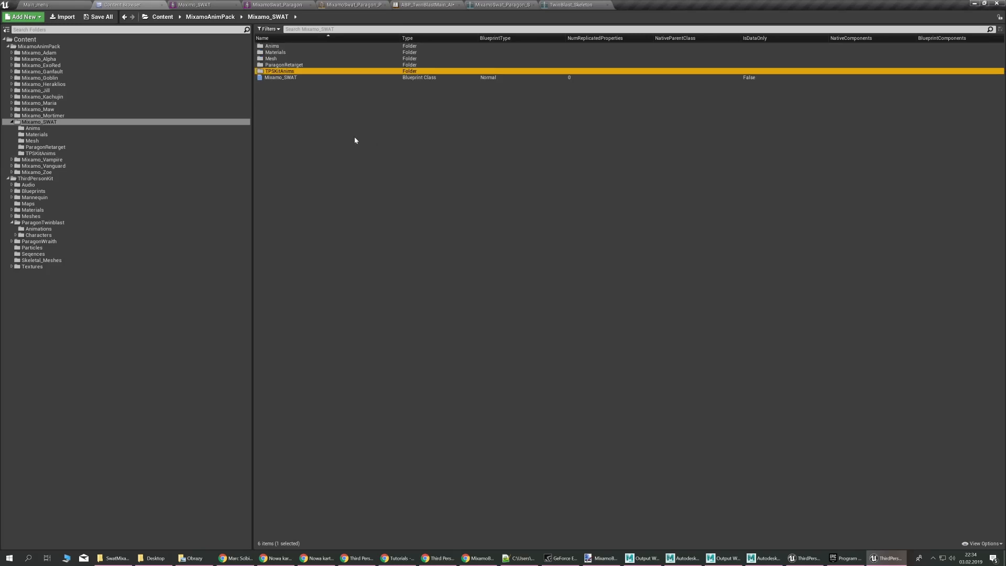
Start retargeting ABP_TwinBlastMain_AI and ABP_TwinBlastMainPlayer together, with MixamoSwat_Paragon_Skeleton as the target skeleton
{"action": "left_click", "coordinate": [425, 5]}
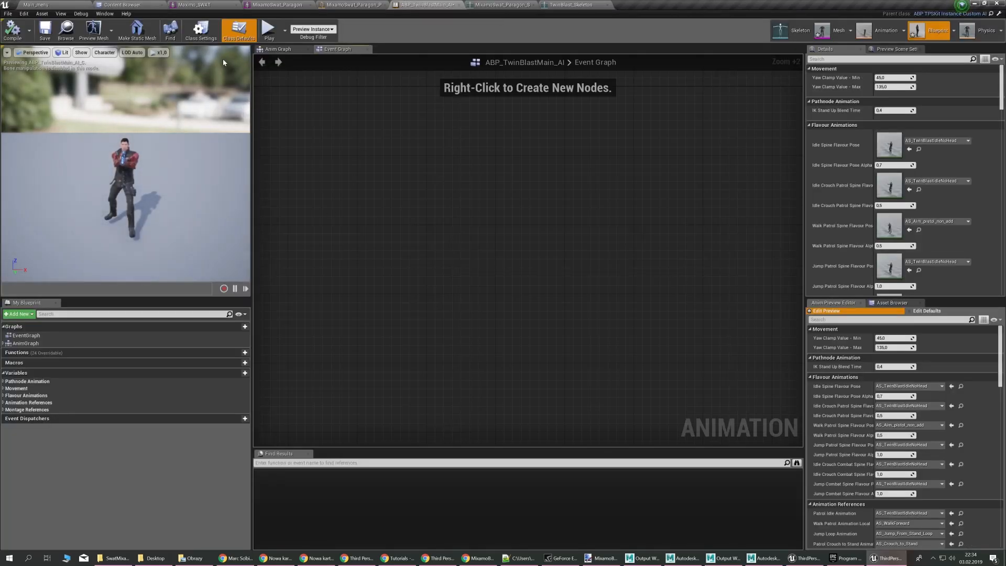
{"action": "left_click", "coordinate": [66, 31]}
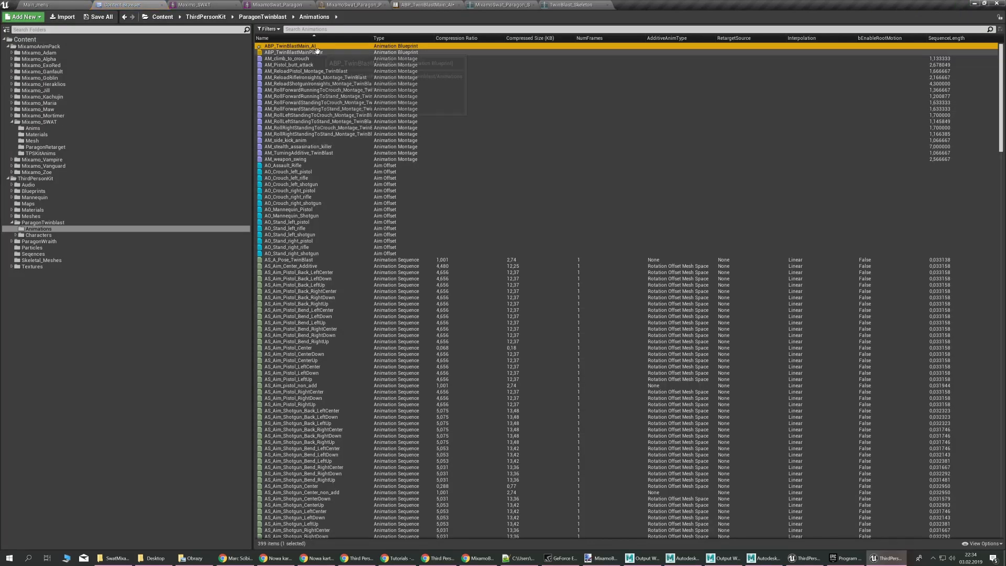
{"action": "left_click", "coordinate": [287, 46], "text": "ctrl"}
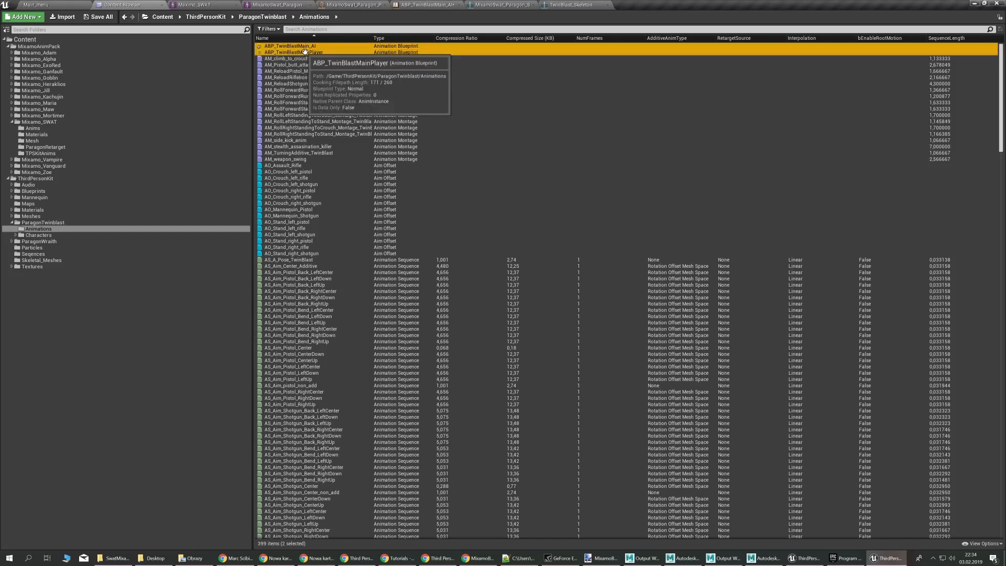
{"action": "right_click", "coordinate": [358, 47]}
{"action": "mouse_move", "coordinate": [411, 68]}
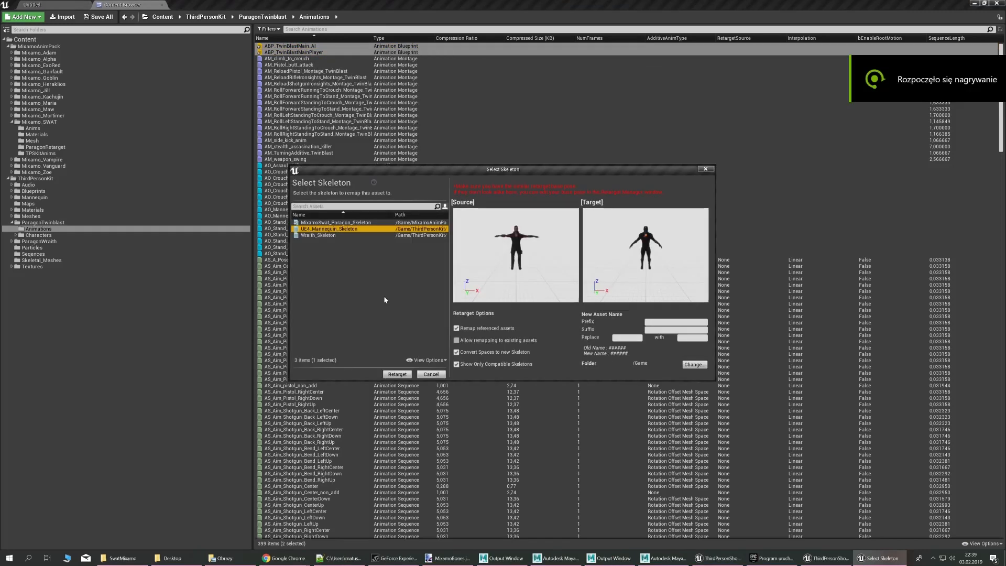
{"action": "left_click", "coordinate": [382, 223]}
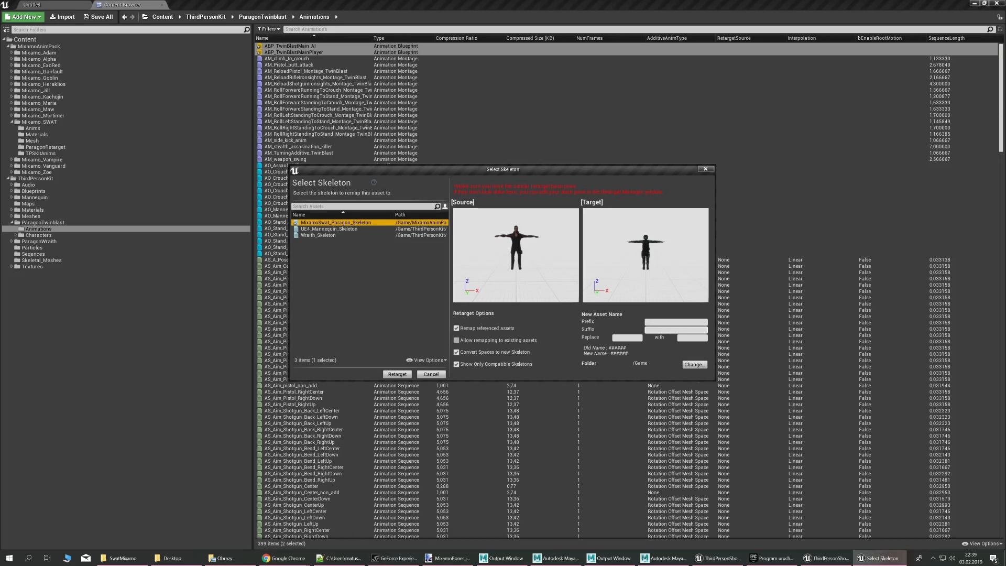
Retarget both animation blueprints with the suffix _Swat into the Mixamo_SWAT/TPSKitAnims folder and close the skeleton selection dialog
{"action": "left_click", "coordinate": [668, 323]}
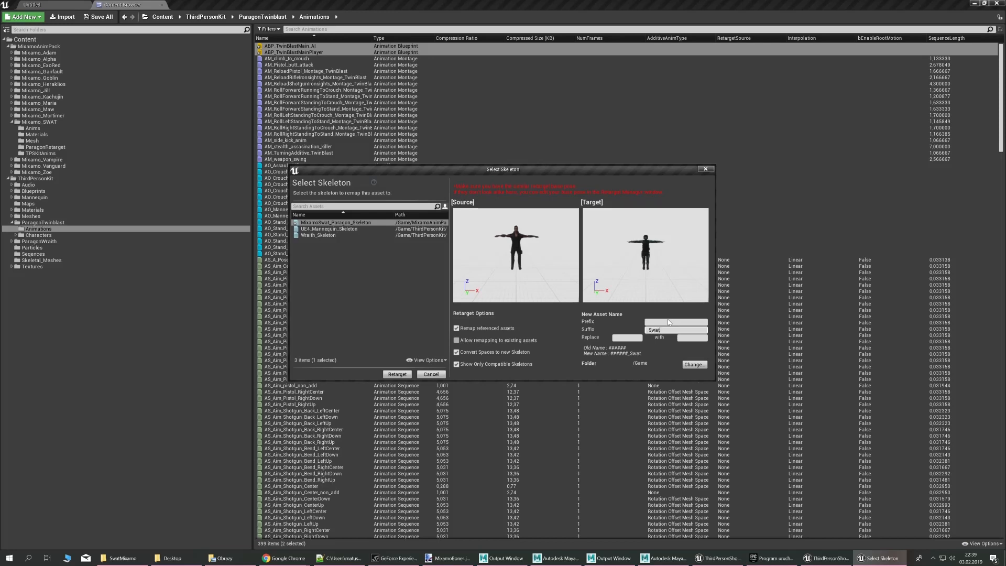
{"action": "left_click", "coordinate": [692, 365]}
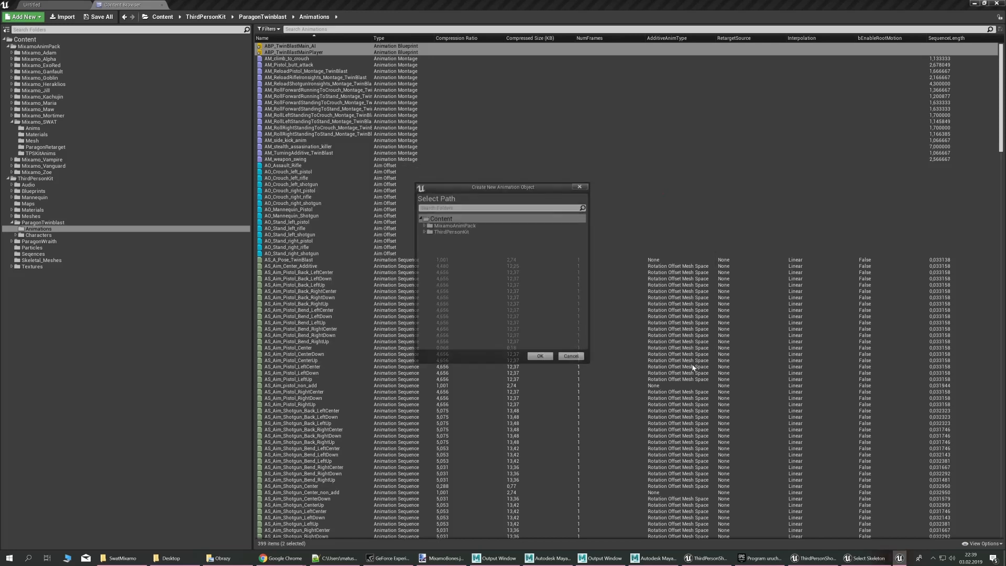
{"action": "double_click", "coordinate": [477, 224]}
{"action": "left_click", "coordinate": [479, 300]}
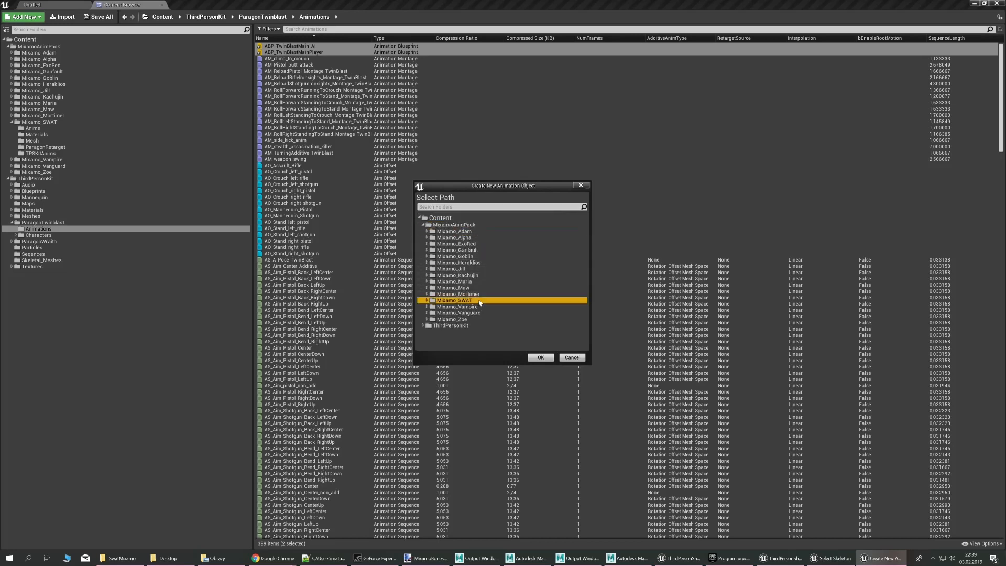
{"action": "double_click", "coordinate": [479, 301]}
{"action": "left_click", "coordinate": [488, 332]}
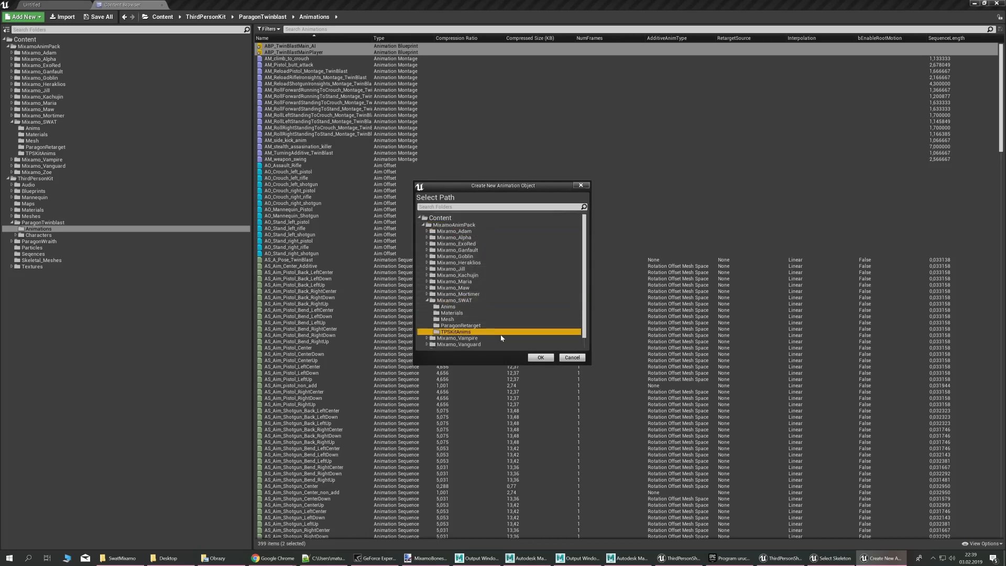
{"action": "left_click", "coordinate": [540, 357]}
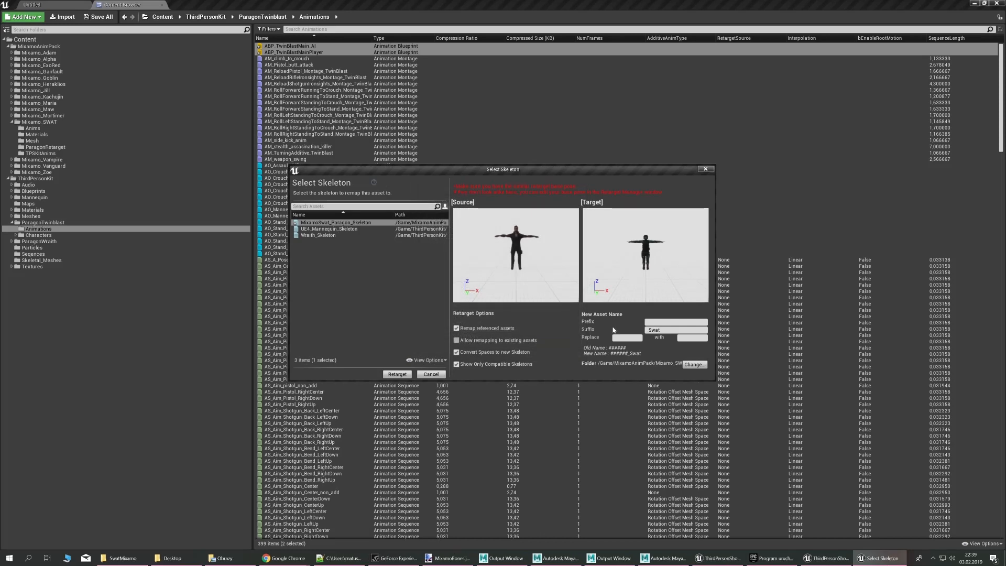
{"action": "left_click", "coordinate": [398, 374]}
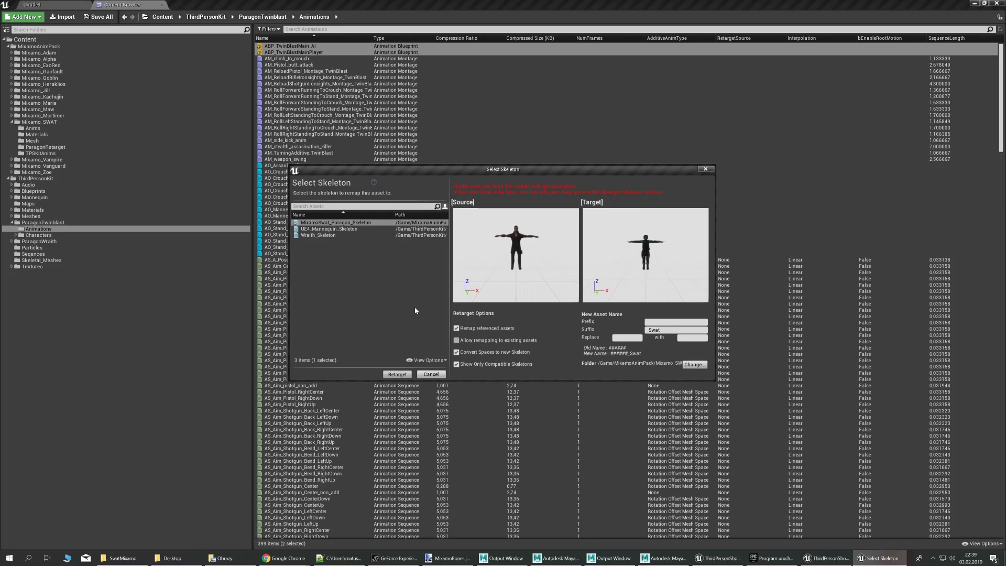
{"action": "key", "text": "Escape"}
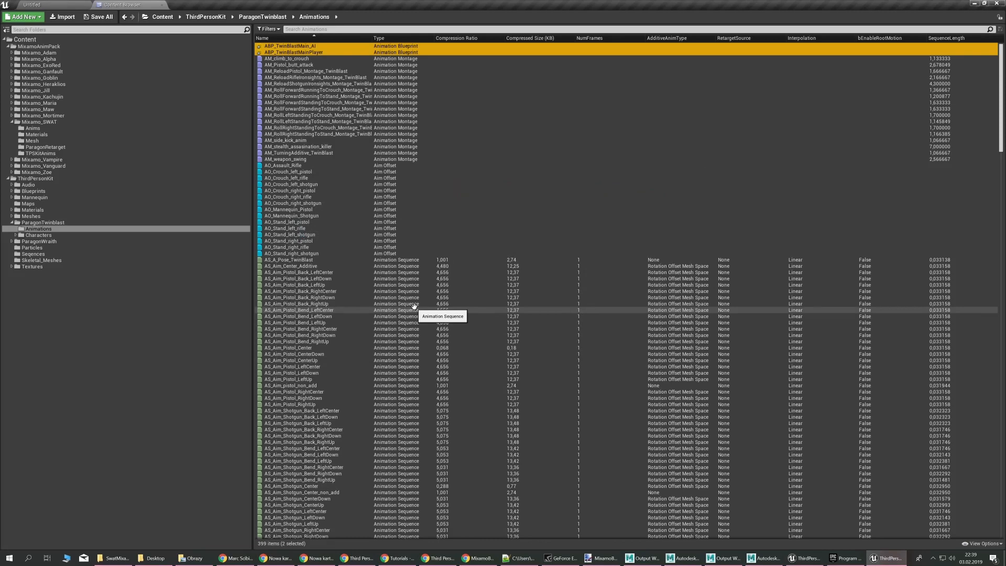
Look through the retargeted assets in the TPSKitAnims folder and open the AO_Mannequin_Pistol_Swat aim offset for inspection
{"action": "left_click", "coordinate": [104, 154]}
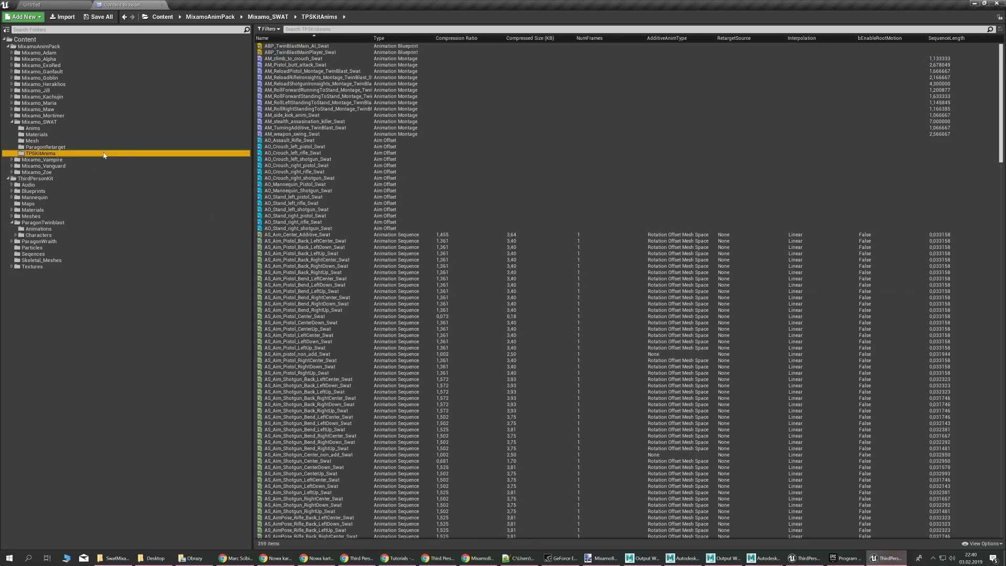
{"action": "mouse_move", "coordinate": [340, 52]}
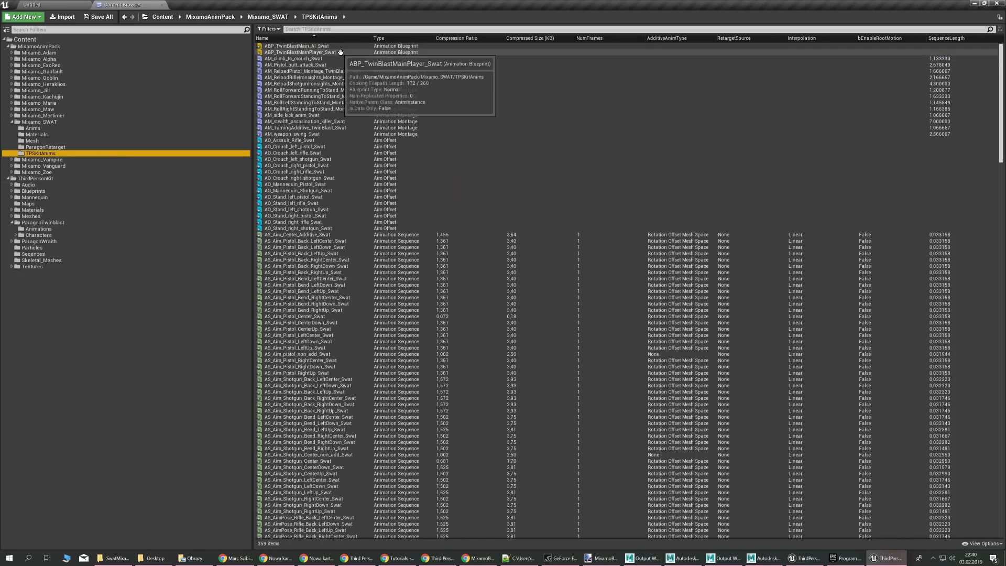
{"action": "scroll", "coordinate": [368, 319], "scroll_direction": "down", "scroll_amount": 5}
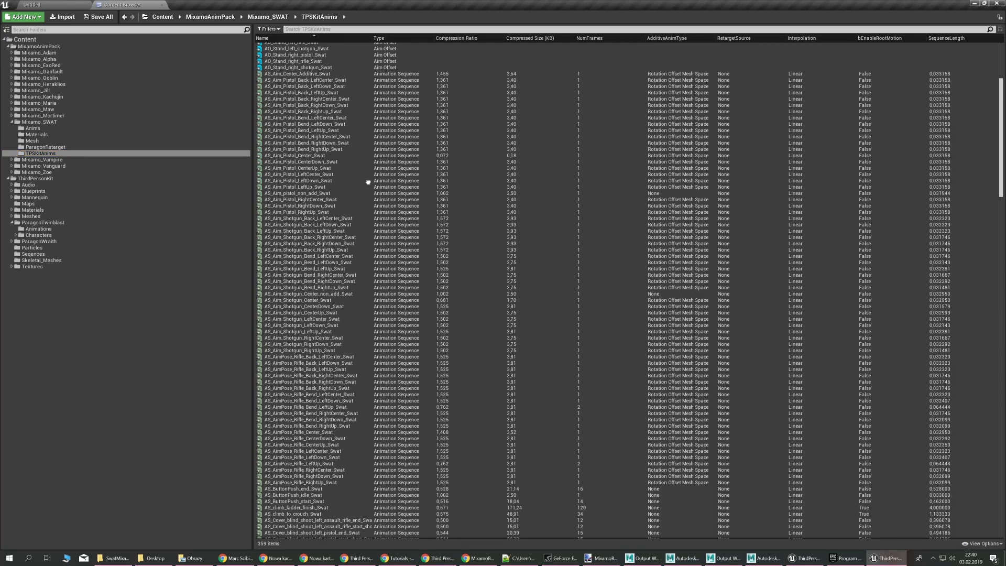
{"action": "right_click_drag", "start_coordinate": [368, 182], "coordinate": [367, 24]}
{"action": "scroll", "coordinate": [365, 50], "scroll_direction": "up", "scroll_amount": 3}
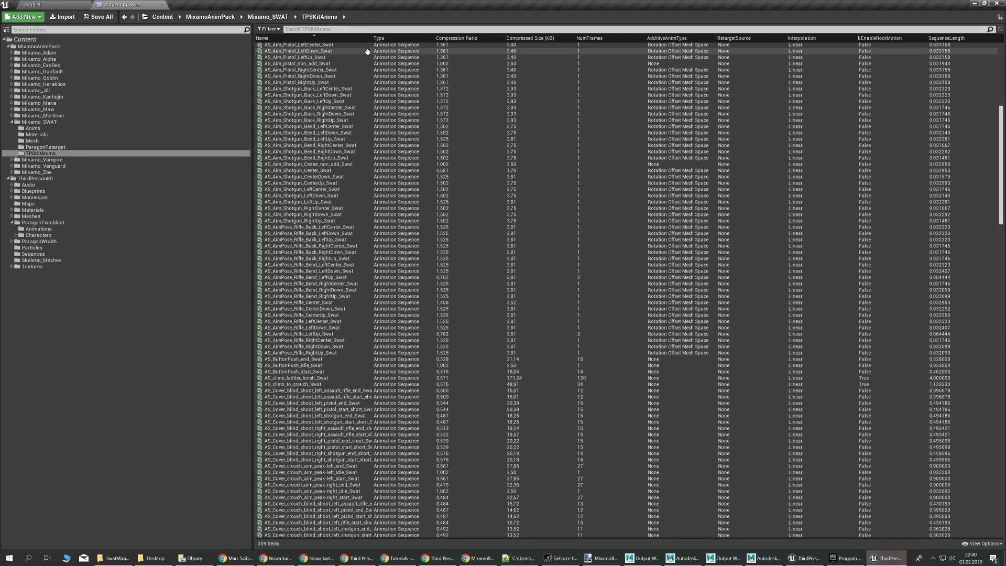
{"action": "scroll", "coordinate": [367, 366], "scroll_direction": "up", "scroll_amount": 2}
{"action": "scroll", "coordinate": [367, 366], "scroll_direction": "up", "scroll_amount": 2}
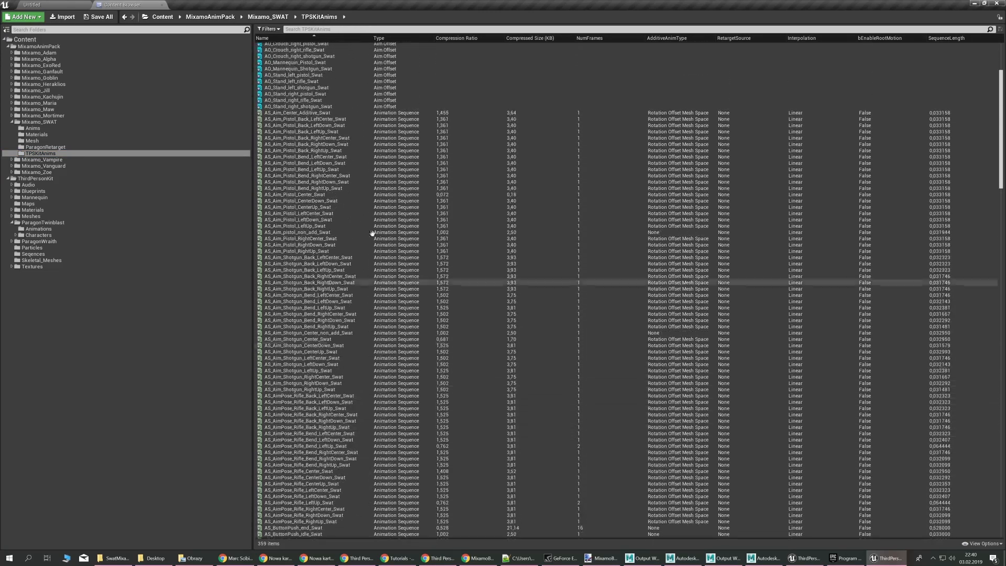
{"action": "scroll", "coordinate": [354, 190], "scroll_direction": "up", "scroll_amount": 3}
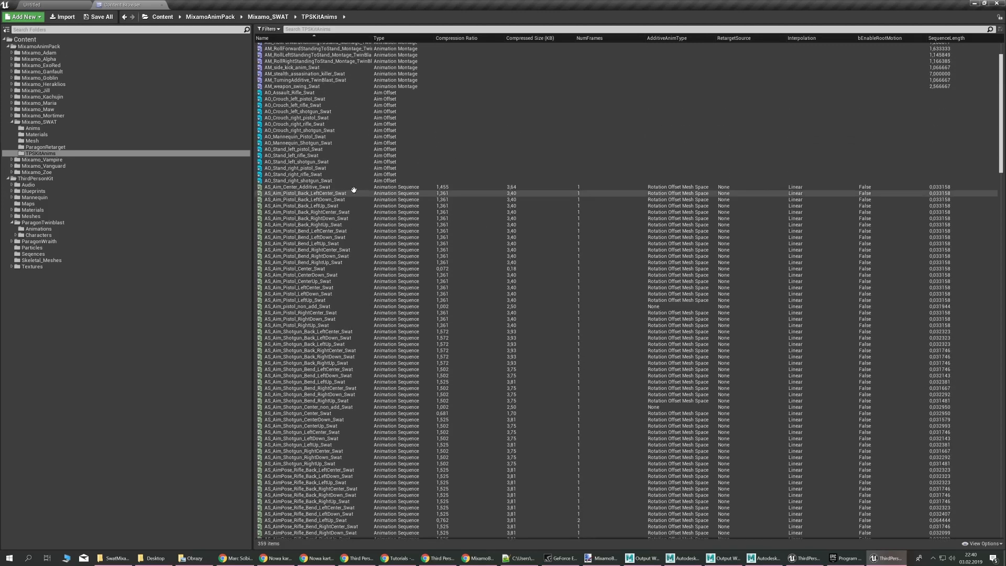
{"action": "double_click", "coordinate": [341, 137]}
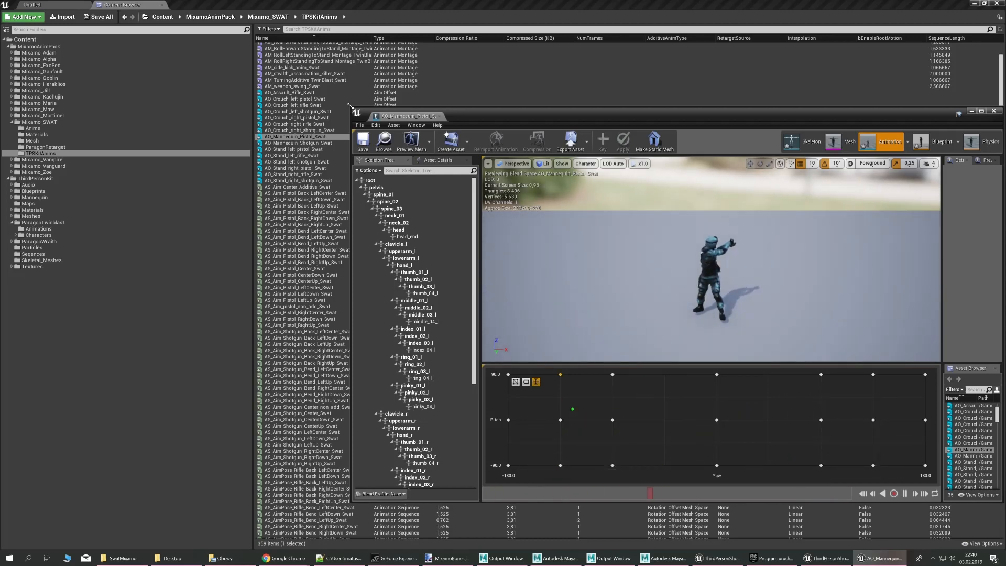
Close the aim offset editor and switch to Chrome to show the "Third Person Shooter Kit - Adding Paragon Character Tutorial" video
{"action": "middle_click", "coordinate": [402, 115]}
{"action": "scroll", "coordinate": [414, 158], "scroll_direction": "up", "scroll_amount": 3}
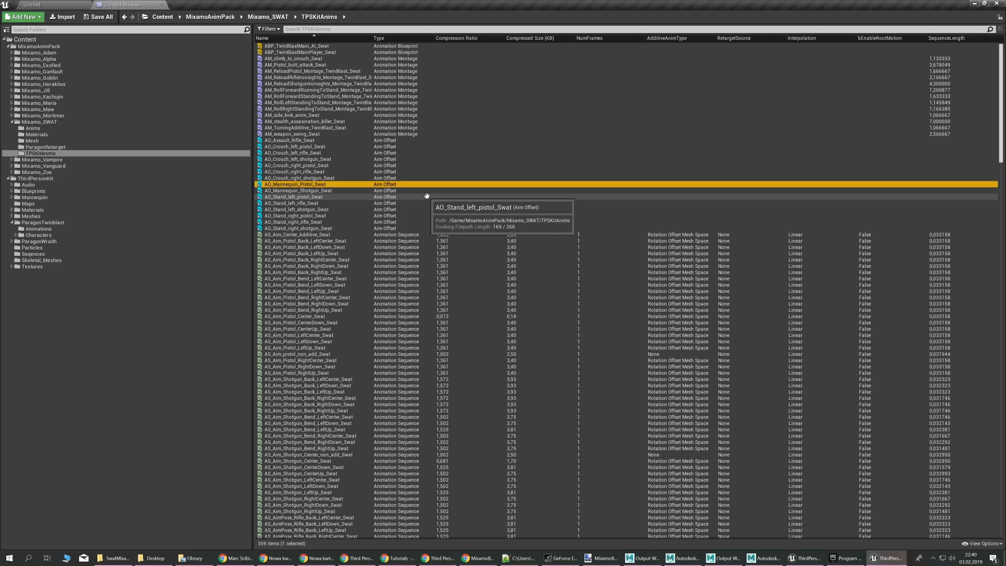
{"action": "key", "text": "alt+Tab"}
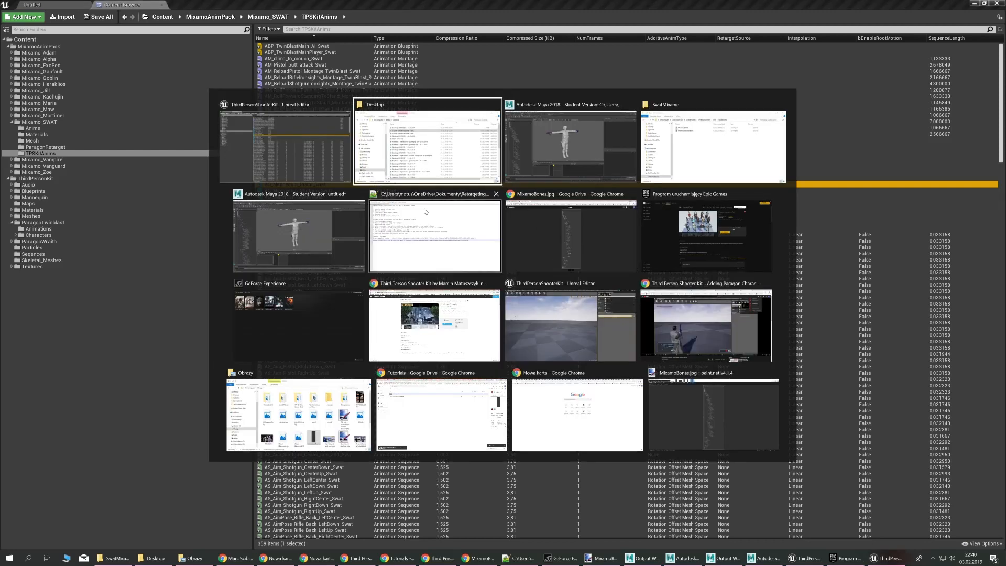
{"action": "left_click", "coordinate": [676, 333]}
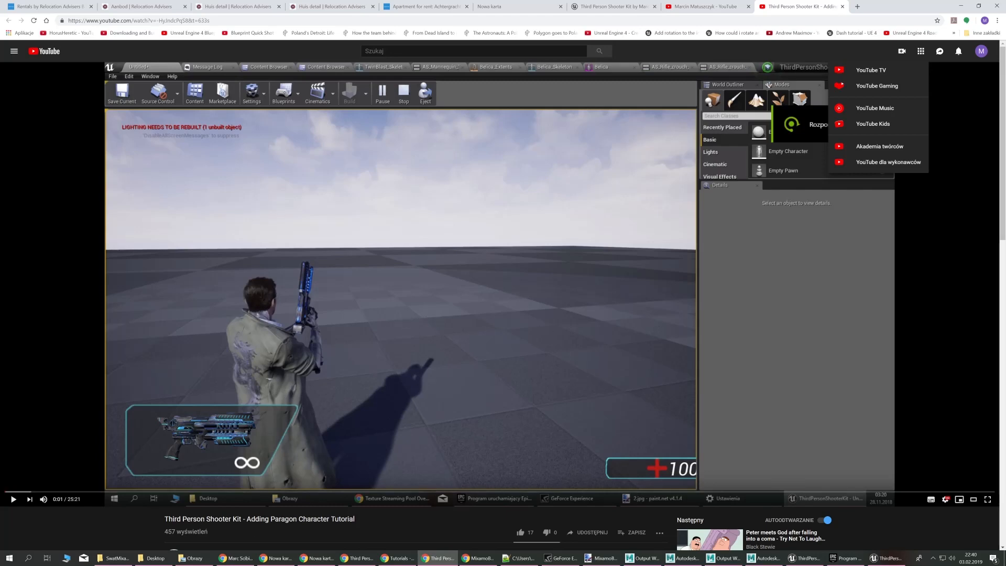
{"action": "left_click_drag", "start_coordinate": [260, 518], "coordinate": [368, 522]}
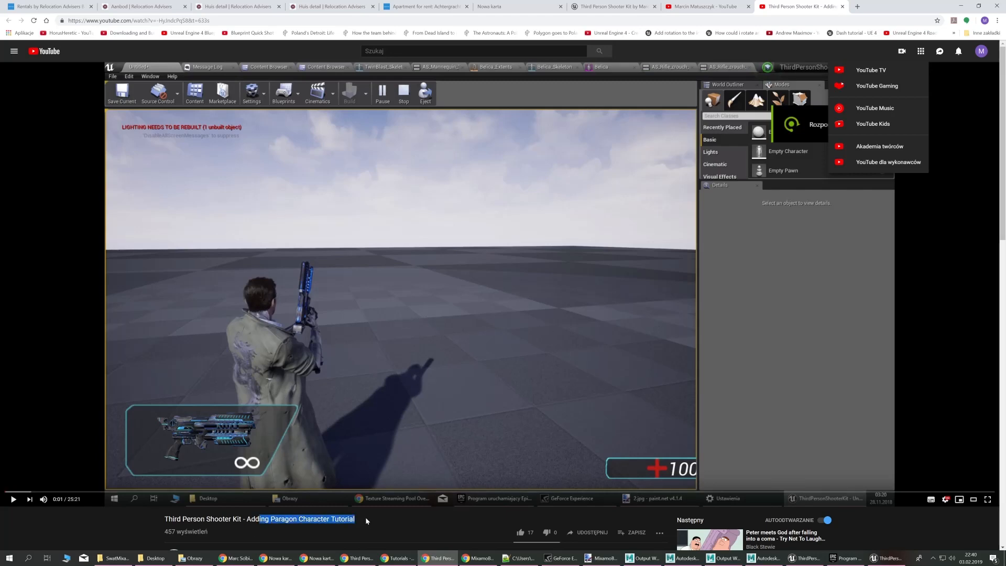
Switch to the RetargetingSteps.txt notes in Notepad++ and review the general steps, enlarging the text and highlighting "Add physics asset"
{"action": "key", "text": "alt+Tab"}
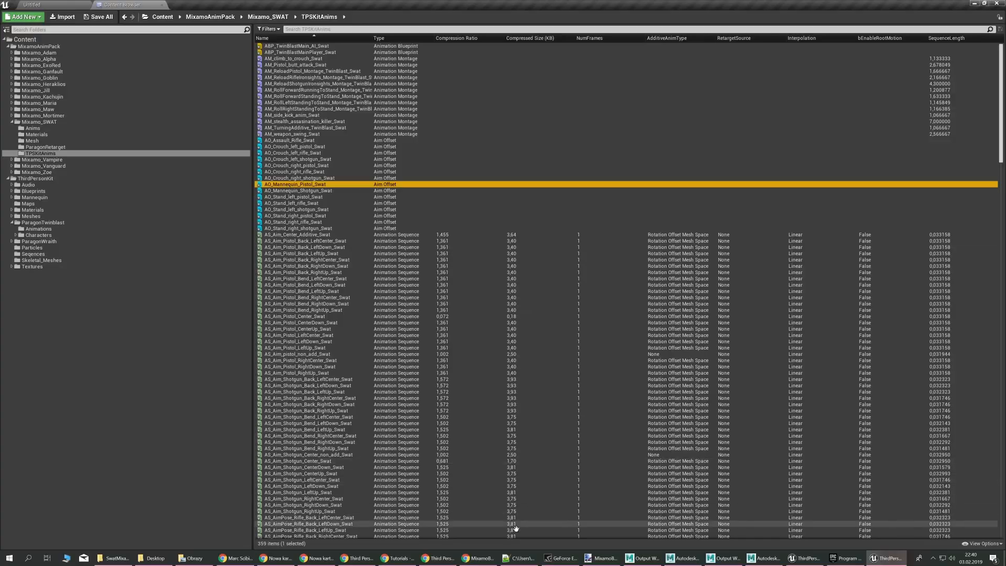
{"action": "left_click", "coordinate": [518, 558]}
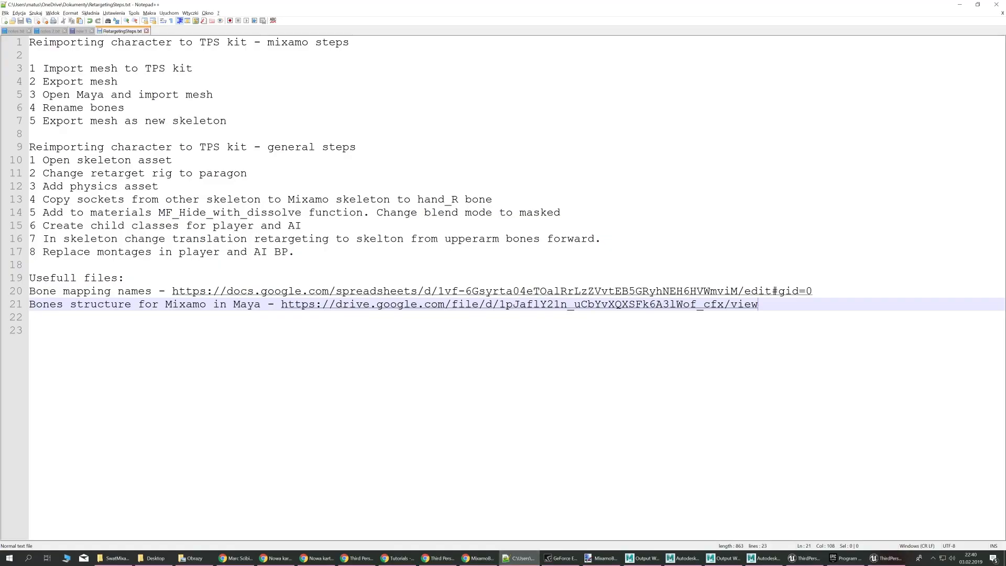
{"action": "left_click_drag", "start_coordinate": [43, 160], "coordinate": [172, 159]}
{"action": "left_click", "coordinate": [173, 160]}
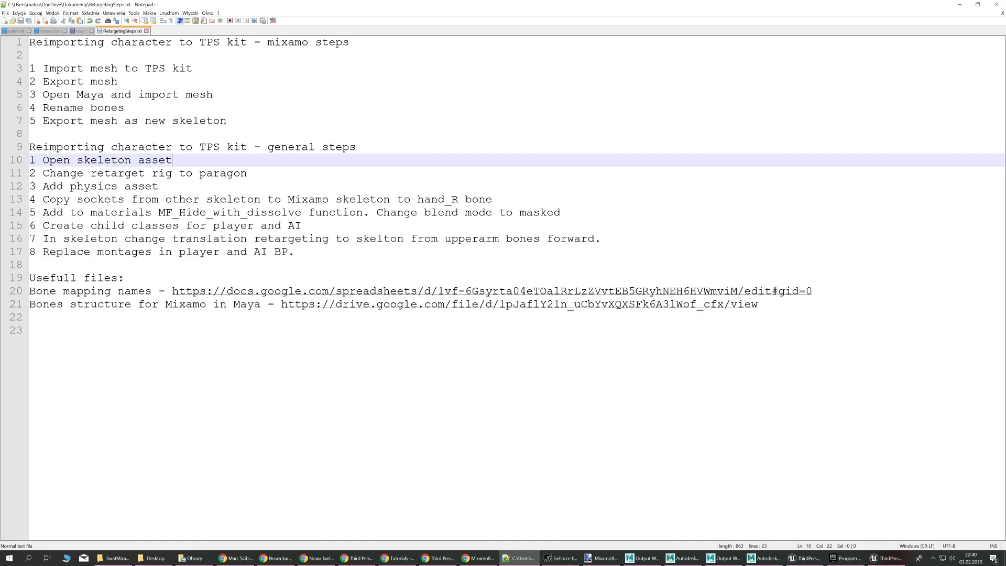
{"action": "left_click", "coordinate": [294, 251]}
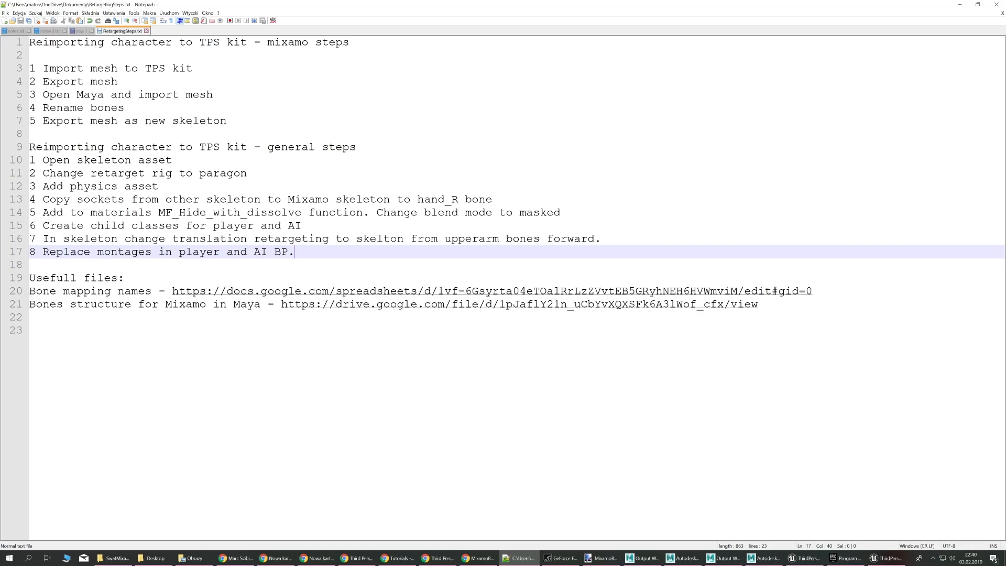
{"action": "scroll", "coordinate": [516, 287], "scroll_direction": "up", "scroll_amount": 2, "text": "ctrl"}
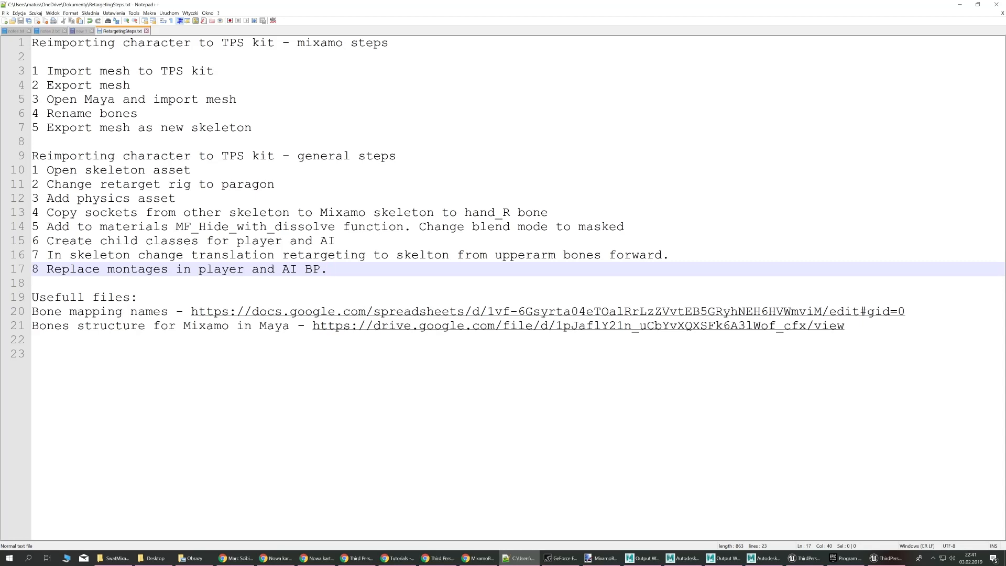
{"action": "left_click_drag", "start_coordinate": [39, 198], "coordinate": [176, 198]}
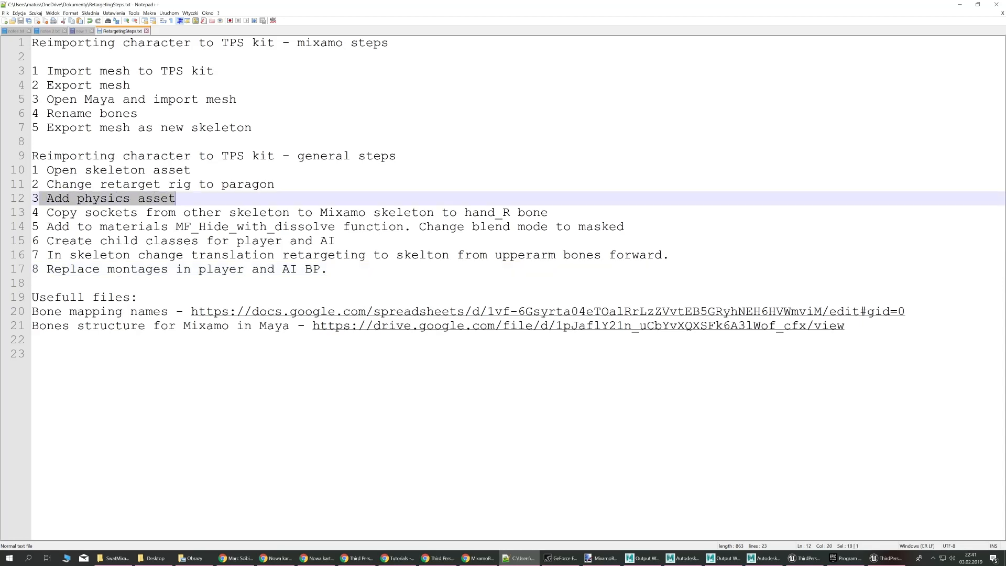
Return to the Unreal Editor content browser, open MixamoSwat_Paragon_Skeleton from the ParagonRetarget folder and dock its editor with the other tabs
{"action": "key", "text": "alt+Tab"}
{"action": "key", "text": "alt+Tab"}
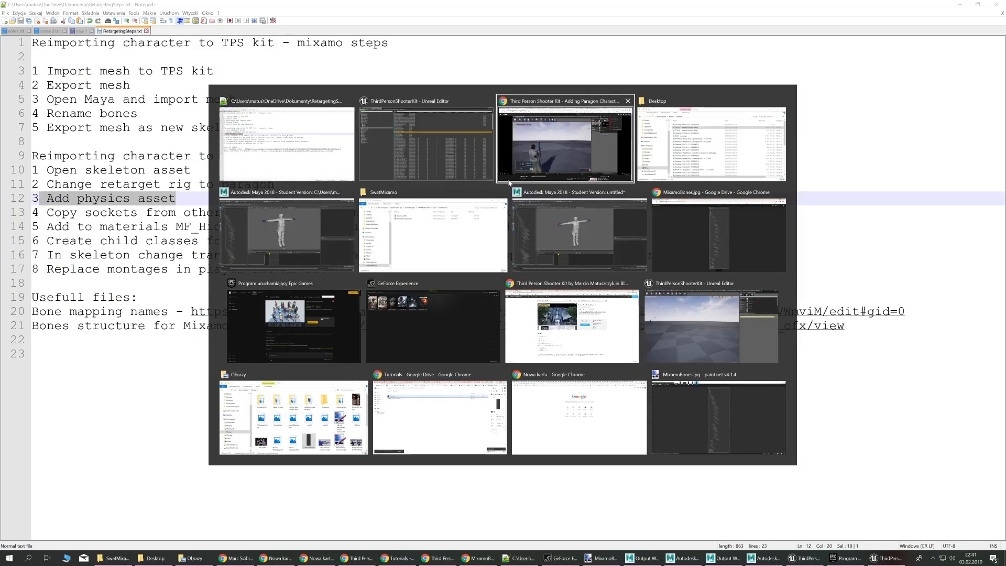
{"action": "left_click", "coordinate": [714, 317]}
{"action": "key", "text": "alt+Tab"}
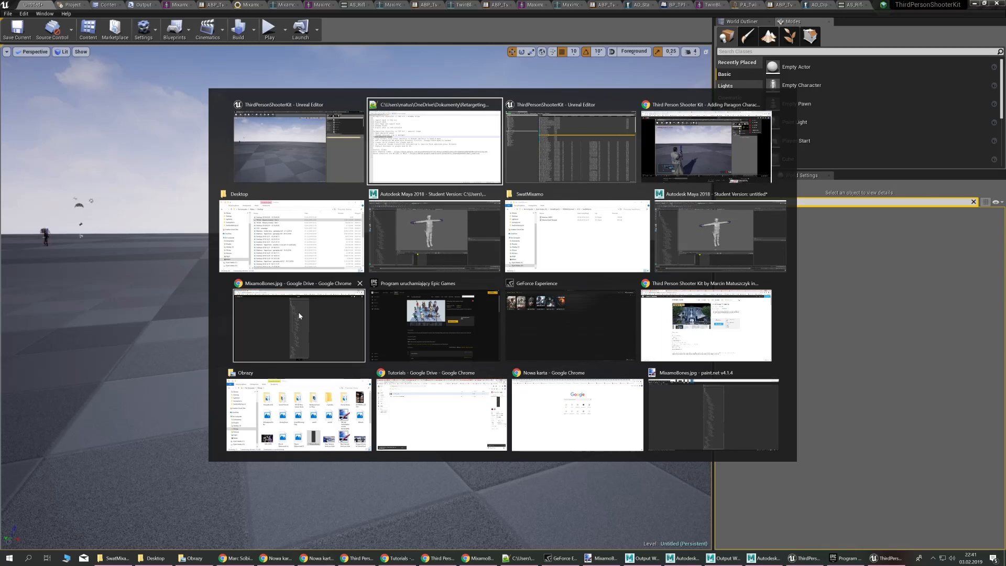
{"action": "left_click", "coordinate": [557, 154]}
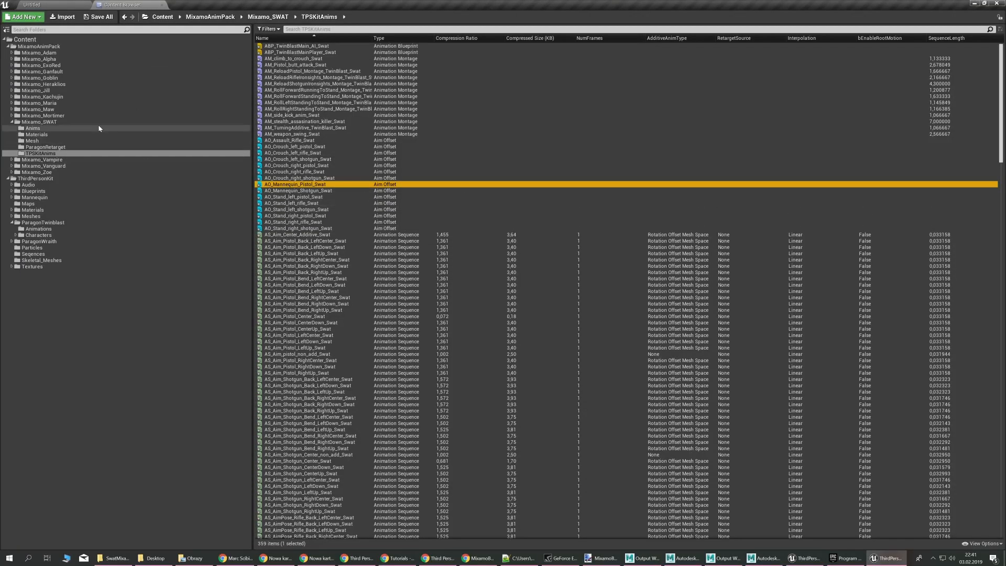
{"action": "left_click", "coordinate": [97, 147]}
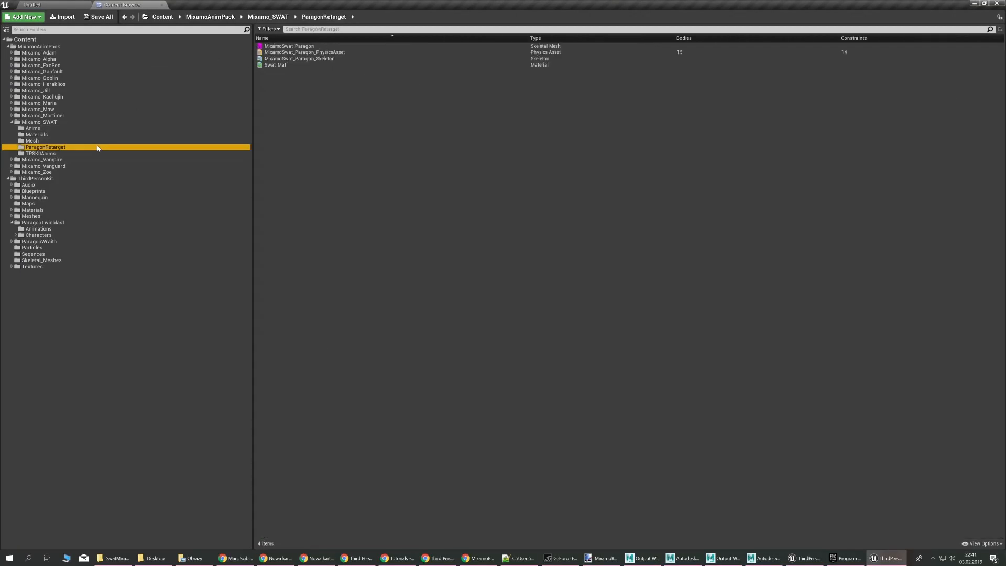
{"action": "double_click", "coordinate": [335, 59]}
{"action": "left_click_drag", "start_coordinate": [416, 111], "coordinate": [440, 5]}
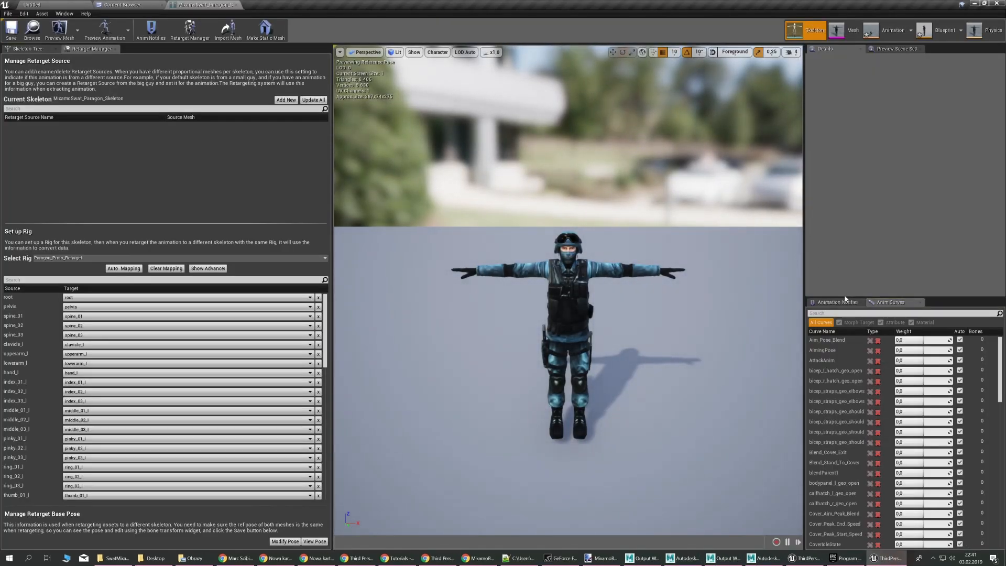
Preview the BS_WalkCrouch_Swat blend space up close at a different blend position and pause its playback
{"action": "left_click", "coordinate": [883, 32]}
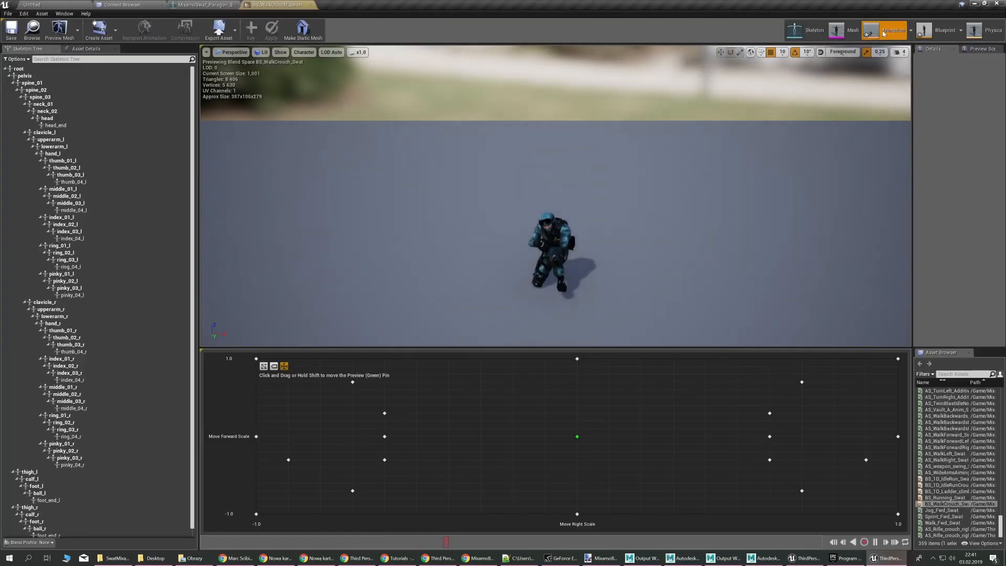
{"action": "left_click_drag", "start_coordinate": [912, 231], "coordinate": [710, 244]}
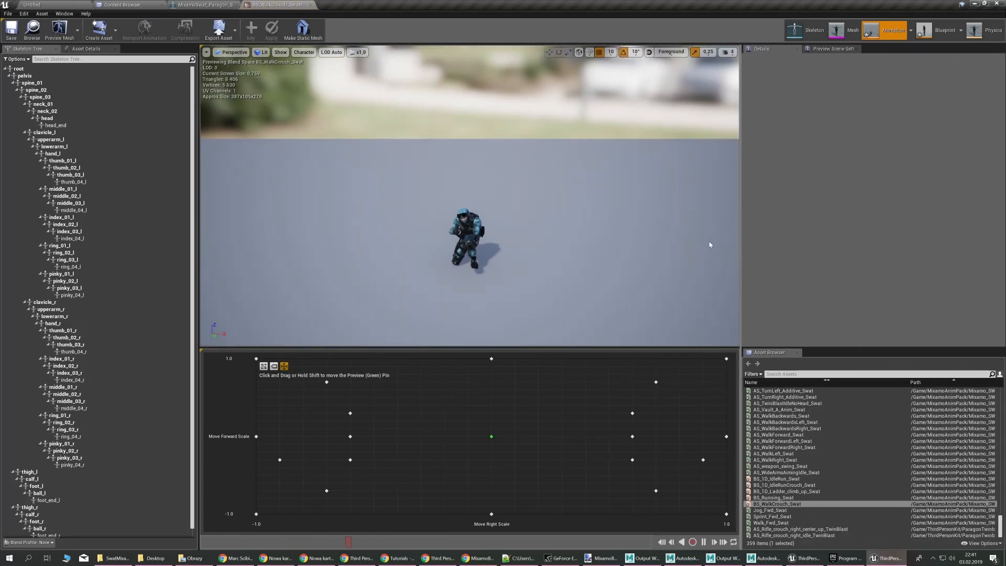
{"action": "right_click_drag", "start_coordinate": [710, 244], "coordinate": [743, 231]}
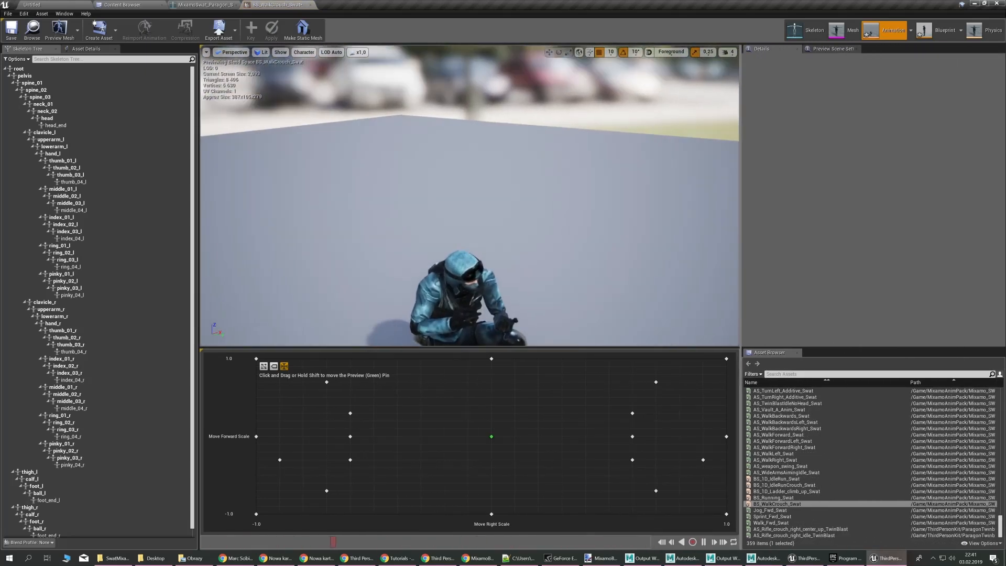
{"action": "middle_click_drag", "start_coordinate": [733, 230], "coordinate": [734, 272]}
{"action": "left_click_drag", "start_coordinate": [492, 436], "coordinate": [380, 451]}
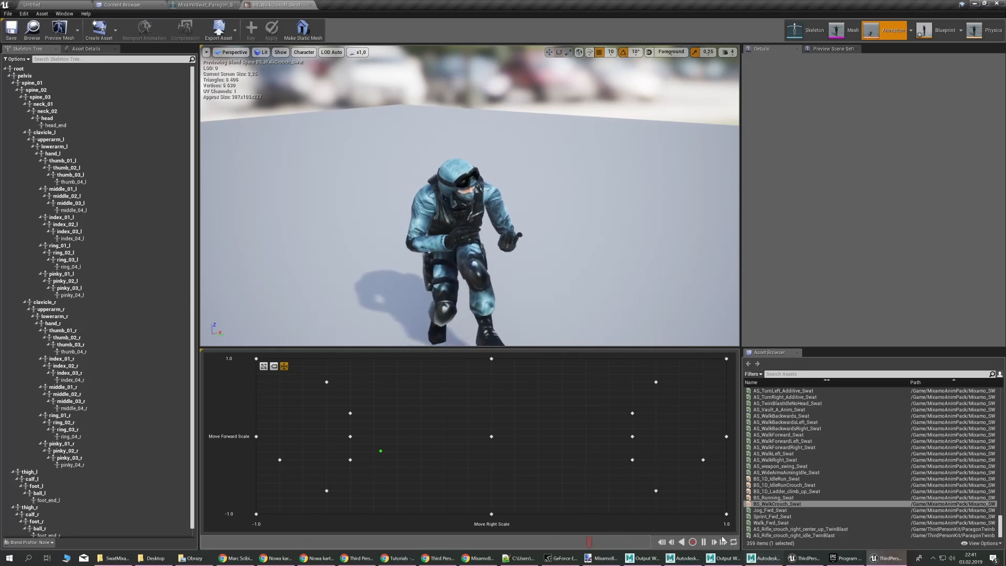
{"action": "left_click", "coordinate": [704, 542]}
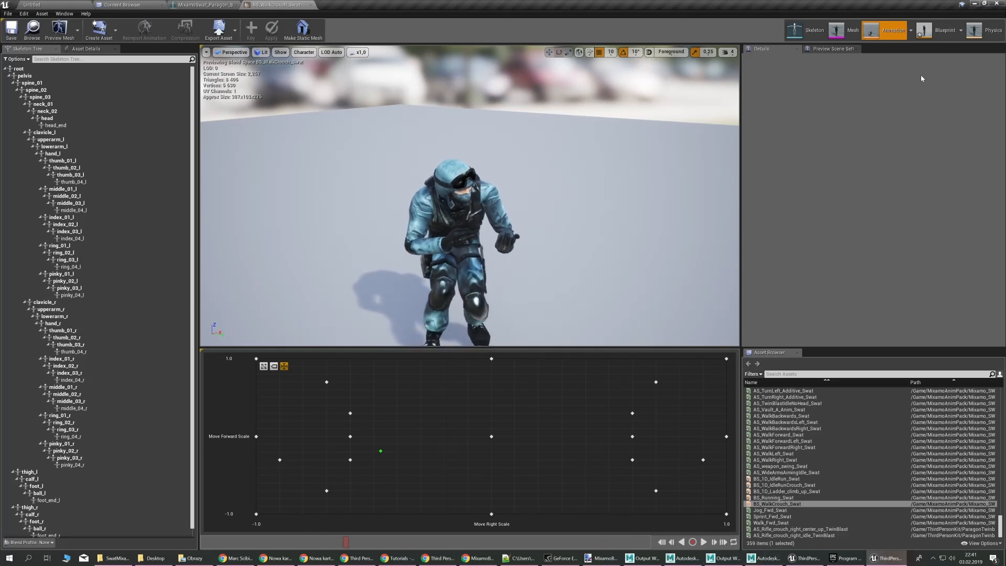
Open the SWAT physics asset and adjust the head body's capsule to fit the helmet
{"action": "left_click", "coordinate": [974, 31]}
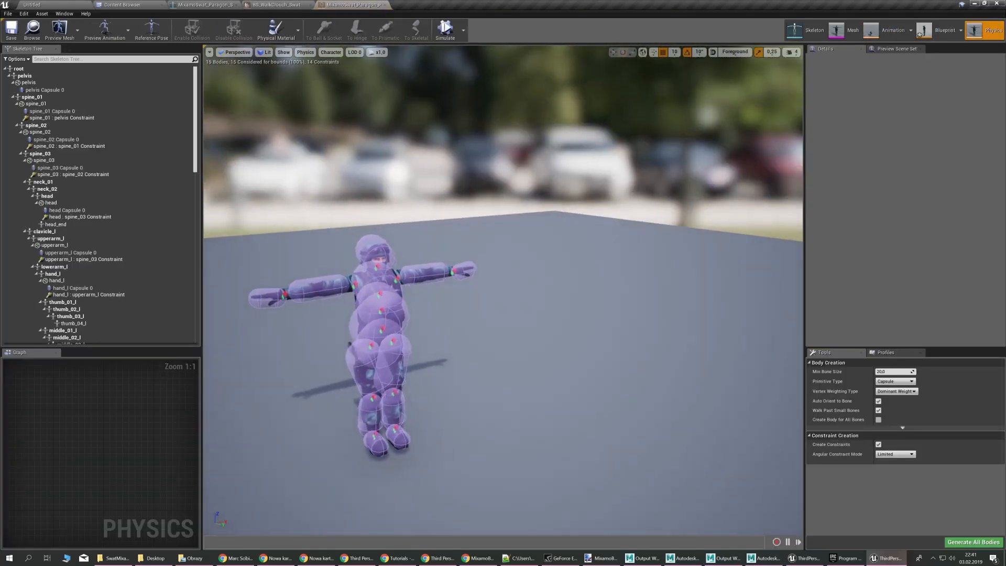
{"action": "right_click_drag", "start_coordinate": [503, 291], "coordinate": [430, 330]}
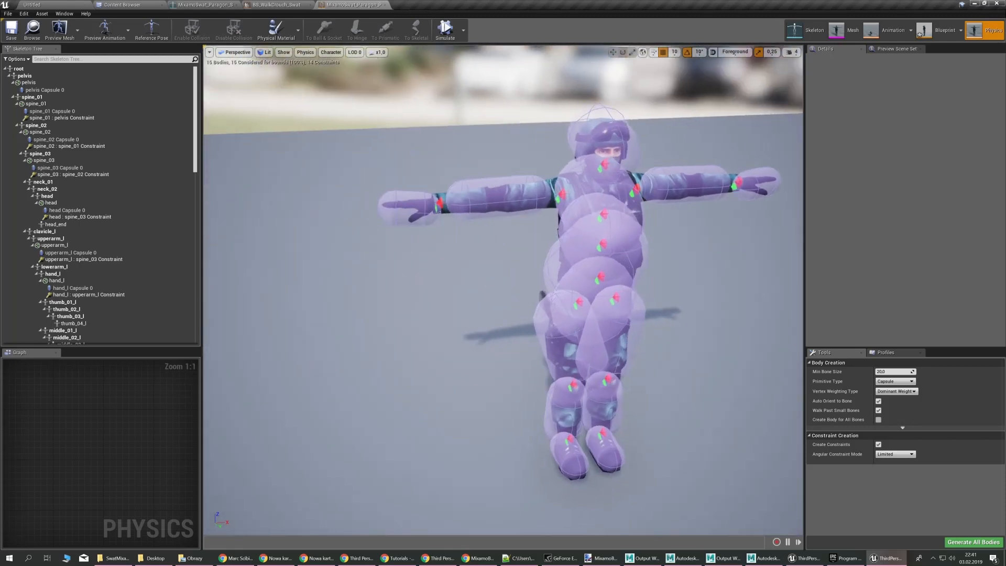
{"action": "right_click_drag", "start_coordinate": [598, 291], "coordinate": [587, 257]}
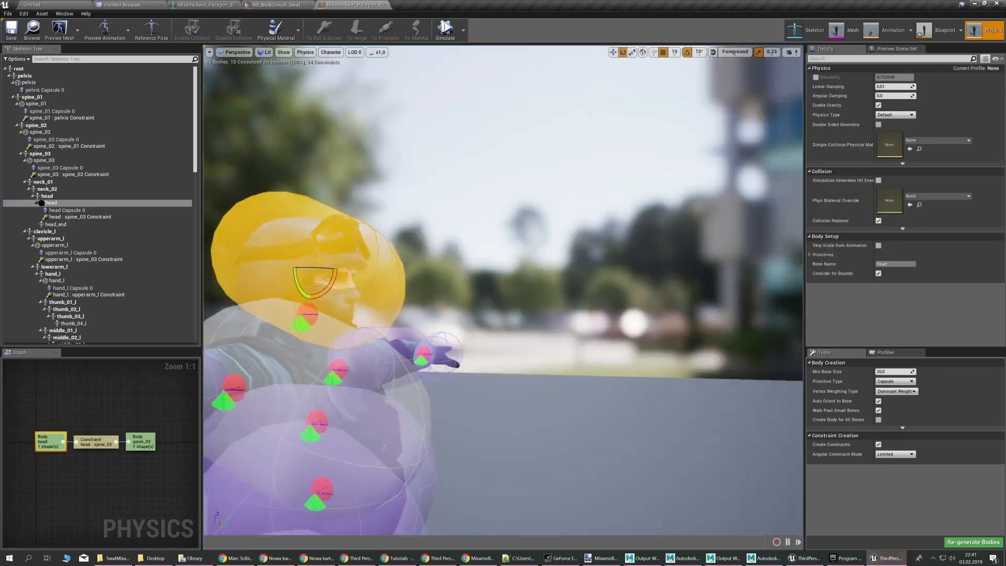
{"action": "right_click_drag", "start_coordinate": [587, 256], "coordinate": [499, 233]}
{"action": "key", "text": "space"}
{"action": "key", "text": "space"}
{"action": "key", "text": "space"}
{"action": "key", "text": "space"}
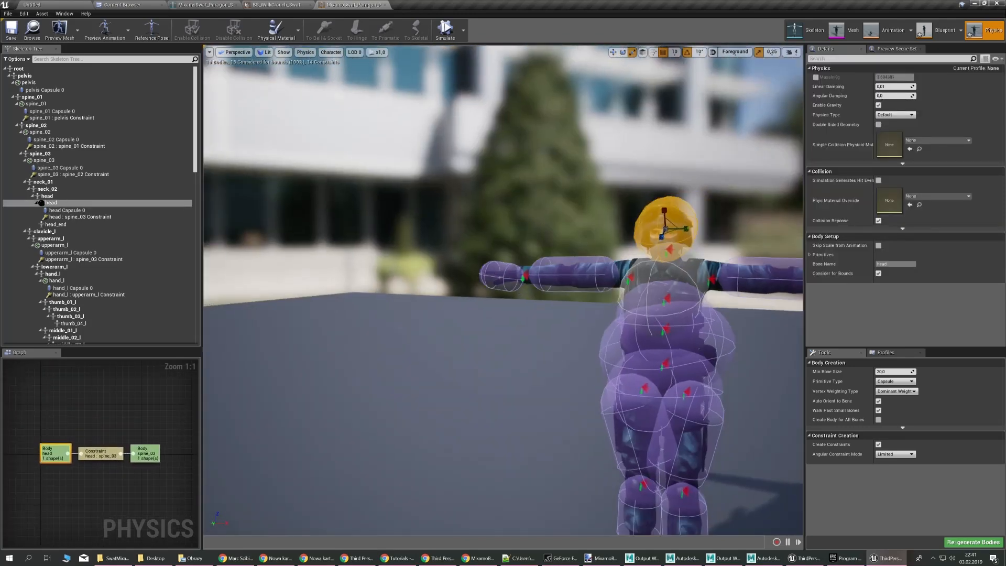
{"action": "scroll", "coordinate": [503, 283], "scroll_direction": "up", "scroll_amount": 5}
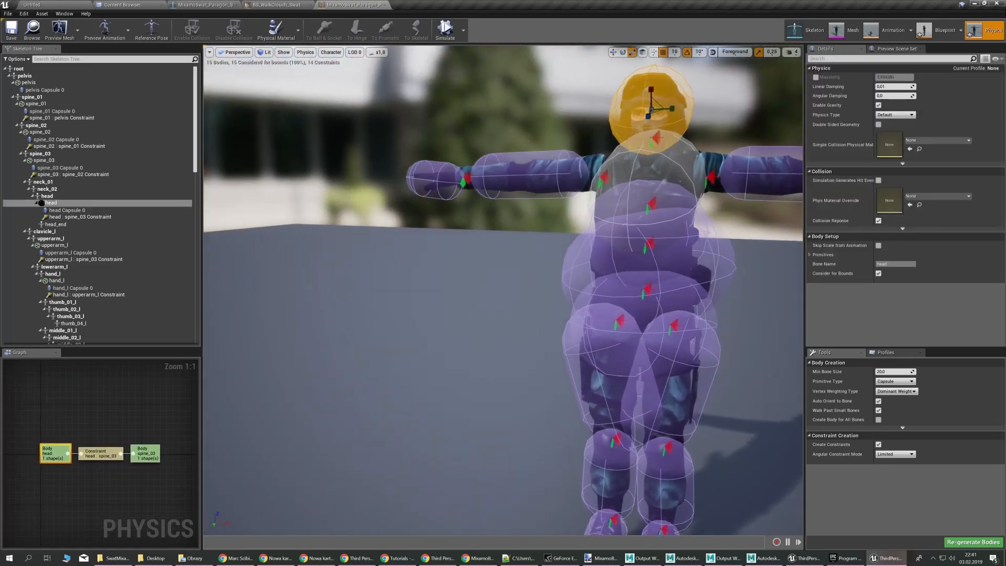
Straighten the tilted spine_01 physics body and scale it down toward the torso's width
{"action": "left_click", "coordinate": [574, 308]}
{"action": "right_click_drag", "start_coordinate": [574, 308], "coordinate": [571, 260]}
{"action": "key", "text": "w"}
{"action": "key", "text": "s"}
{"action": "key", "text": "space"}
{"action": "key", "text": "space"}
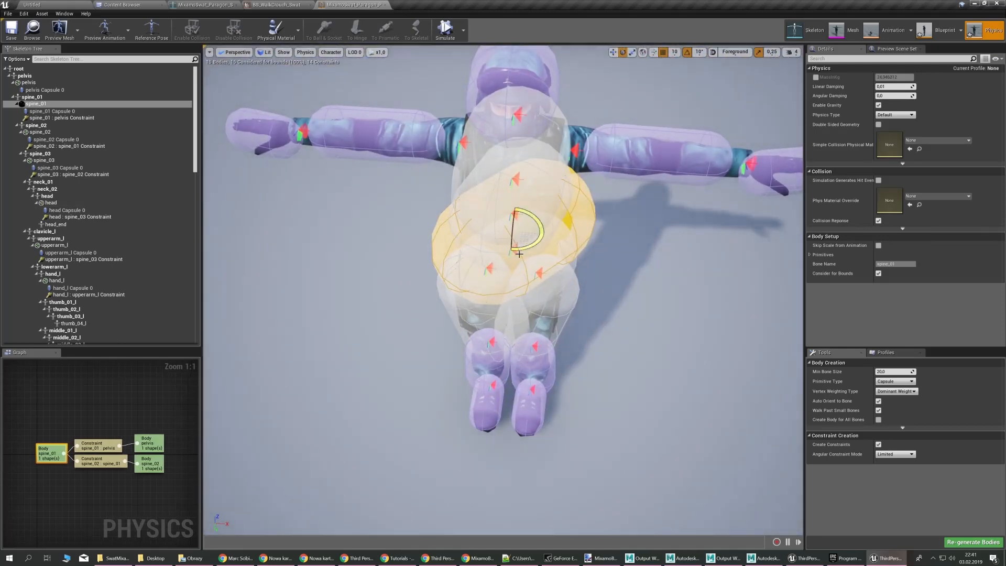
{"action": "key", "text": "w"}
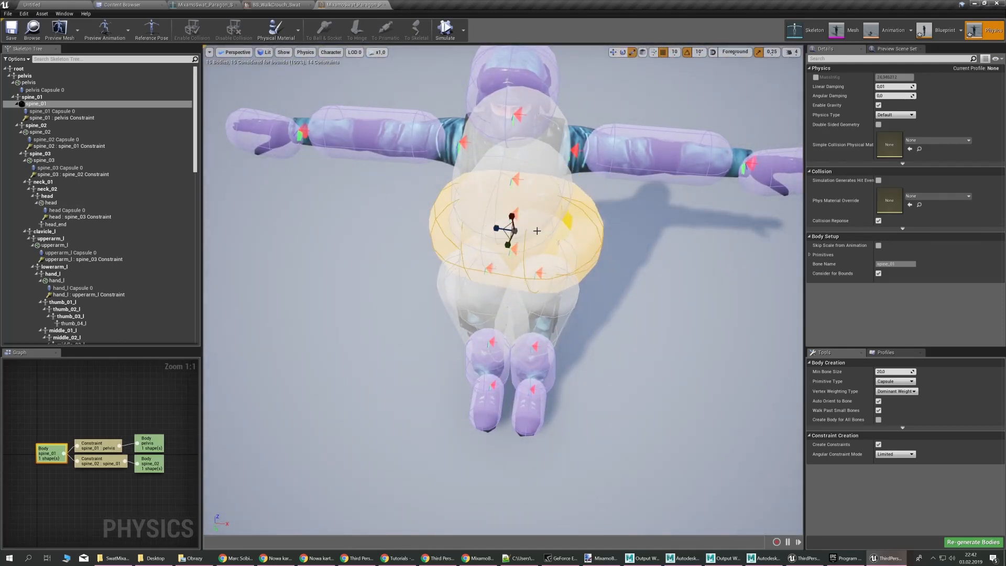
{"action": "key", "text": "r"}
{"action": "left_click_drag", "start_coordinate": [497, 228], "coordinate": [507, 230]}
{"action": "right_click_drag", "start_coordinate": [508, 230], "coordinate": [516, 194]}
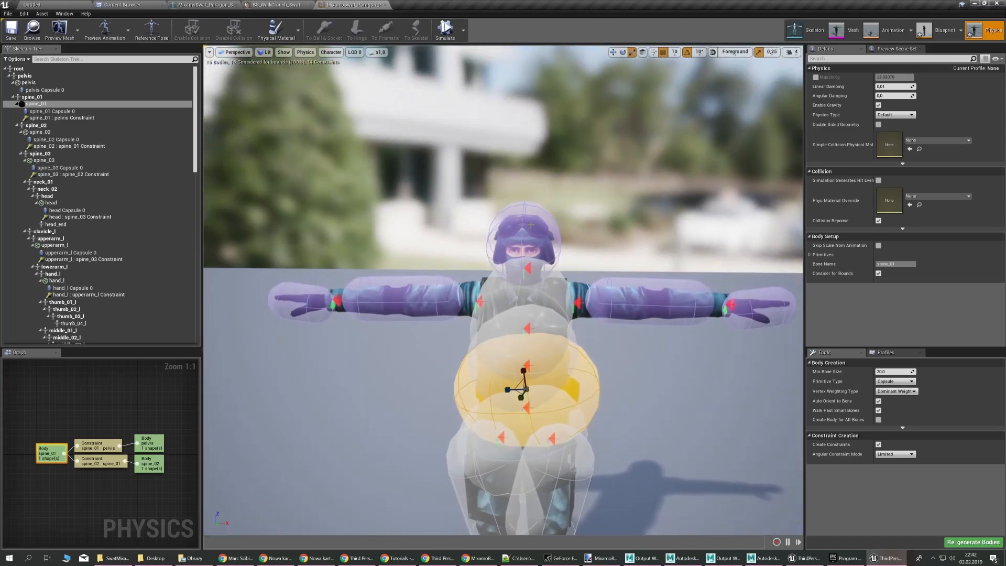
Disable rotation and grid snapping and refine the fit of the spine_01 body around the lower torso
{"action": "key", "text": "Escape"}
{"action": "left_click", "coordinate": [687, 51]}
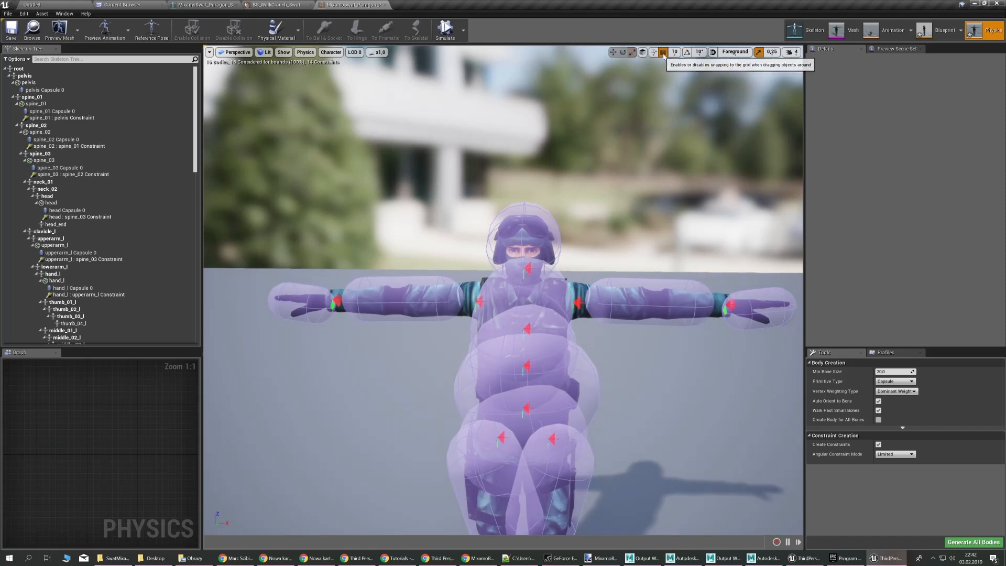
{"action": "left_click", "coordinate": [661, 52]}
{"action": "right_click_drag", "start_coordinate": [550, 251], "coordinate": [576, 335]}
{"action": "left_click", "coordinate": [550, 251]}
{"action": "key", "text": "w"}
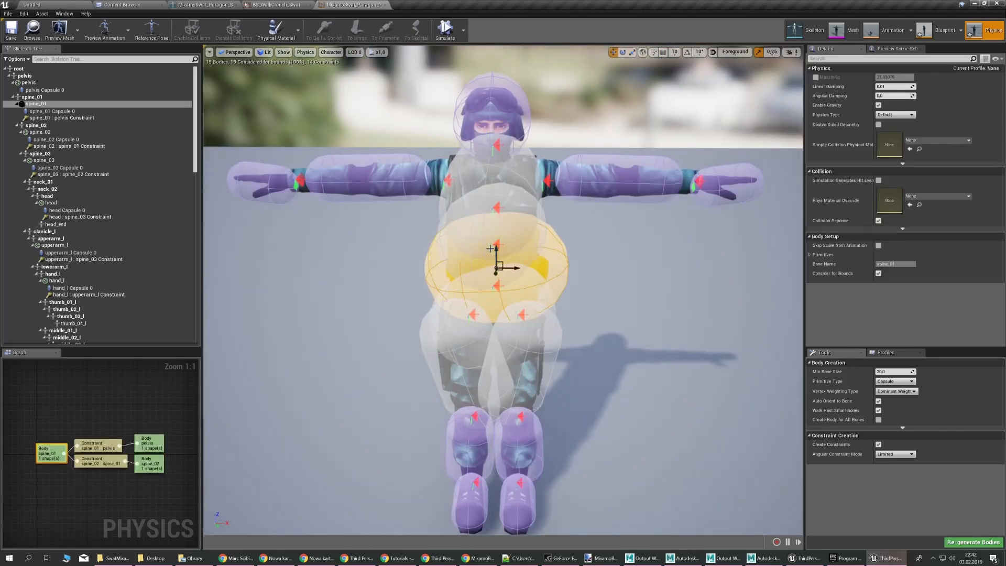
{"action": "left_click_drag", "start_coordinate": [511, 242], "coordinate": [698, 382]}
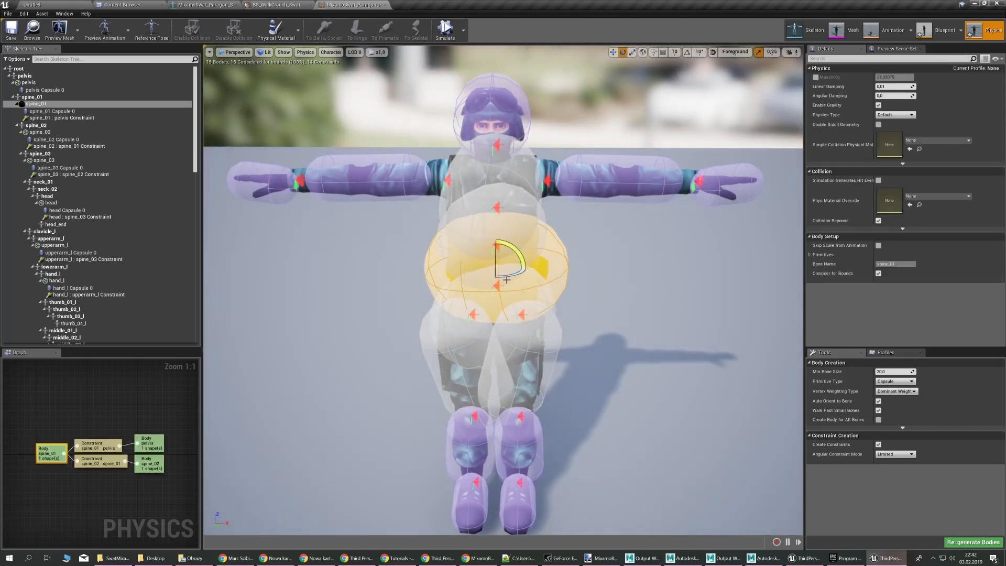
{"action": "left_click_drag", "start_coordinate": [515, 273], "coordinate": [387, 349]}
{"action": "key", "text": "r"}
{"action": "left_click", "coordinate": [461, 330]}
{"action": "left_click_drag", "start_coordinate": [461, 330], "coordinate": [760, 293], "text": "alt"}
Scale down the spine_02 body so its side profile fits the middle torso more closely
{"action": "key", "text": "w"}
{"action": "left_click", "coordinate": [437, 257]}
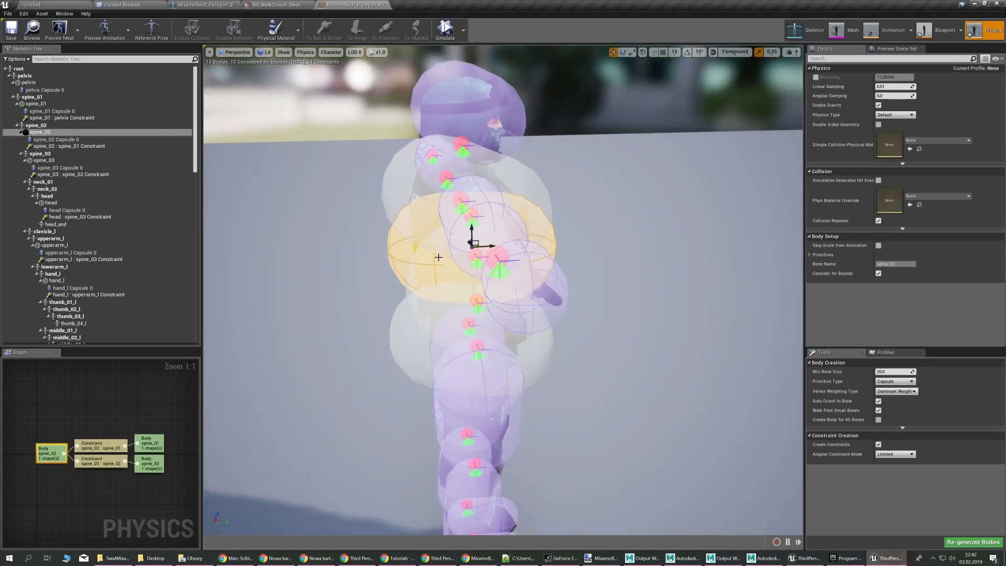
{"action": "key", "text": "space"}
{"action": "key", "text": "space"}
{"action": "key", "text": "space"}
{"action": "key", "text": "space"}
{"action": "key", "text": "space"}
{"action": "left_click_drag", "start_coordinate": [492, 247], "coordinate": [456, 249]}
Scale down the wide spine_03 body so it fits the upper chest
{"action": "left_click_drag", "start_coordinate": [552, 182], "coordinate": [335, 201], "text": "alt"}
{"action": "left_click", "coordinate": [516, 210]}
{"action": "left_click_drag", "start_coordinate": [516, 210], "coordinate": [618, 183], "text": "alt"}
{"action": "key", "text": "space"}
{"action": "key", "text": "space"}
{"action": "key", "text": "space"}
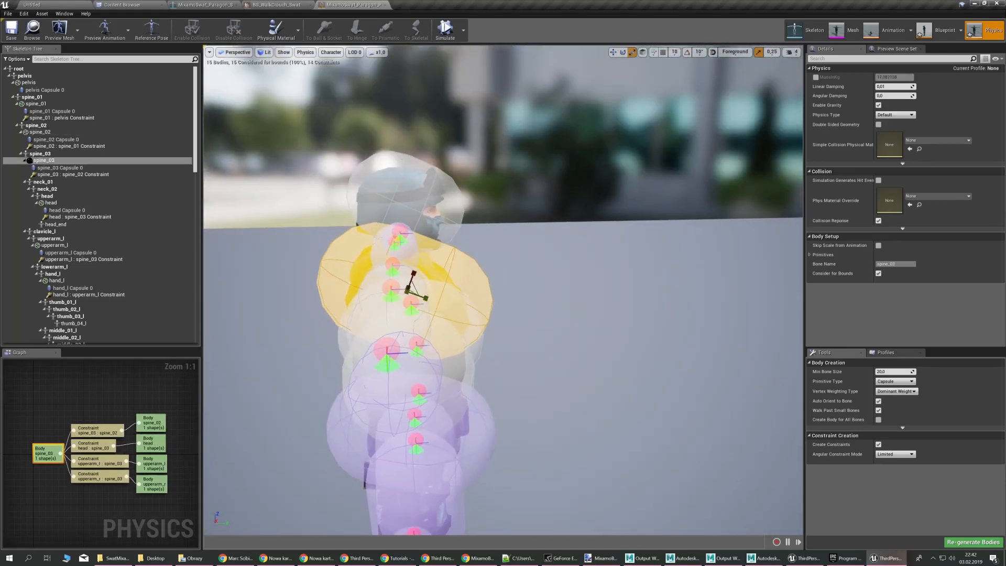
{"action": "left_click_drag", "start_coordinate": [472, 276], "coordinate": [314, 247]}
{"action": "key", "text": "space"}
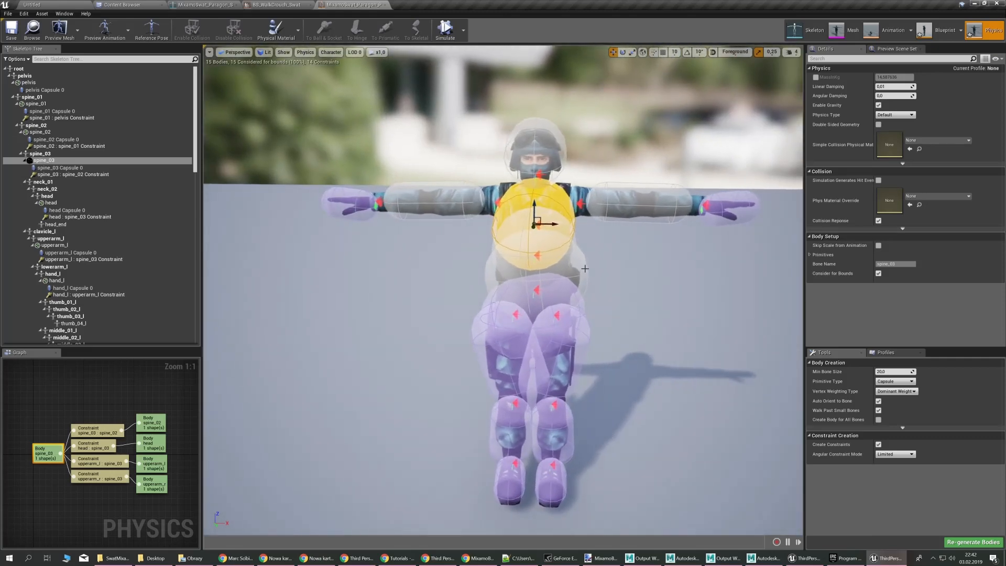
Save the physics asset and check the resized bodies on the whole character from several angles
{"action": "left_click", "coordinate": [10, 29]}
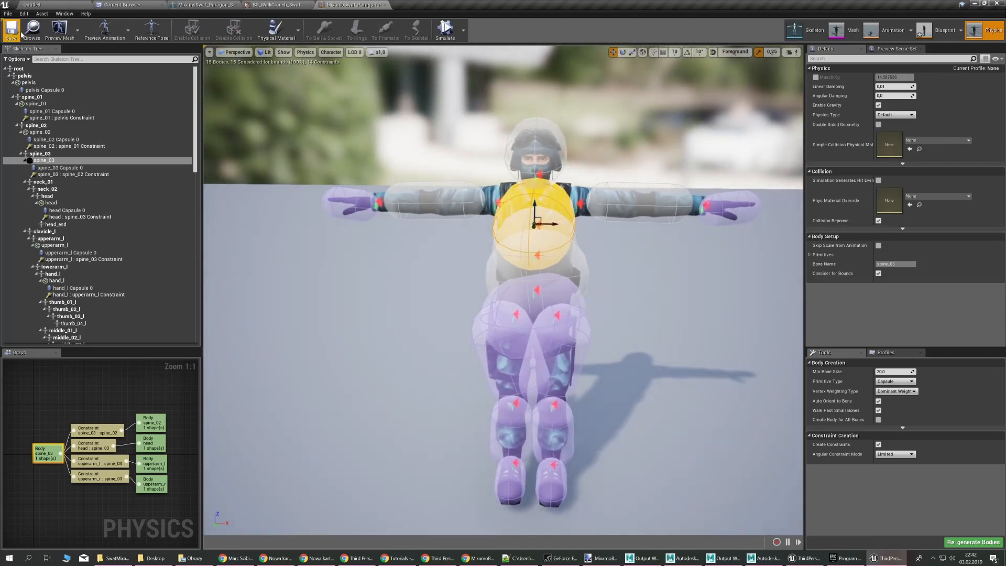
{"action": "right_click_drag", "start_coordinate": [520, 237], "coordinate": [592, 272]}
{"action": "left_click", "coordinate": [520, 237]}
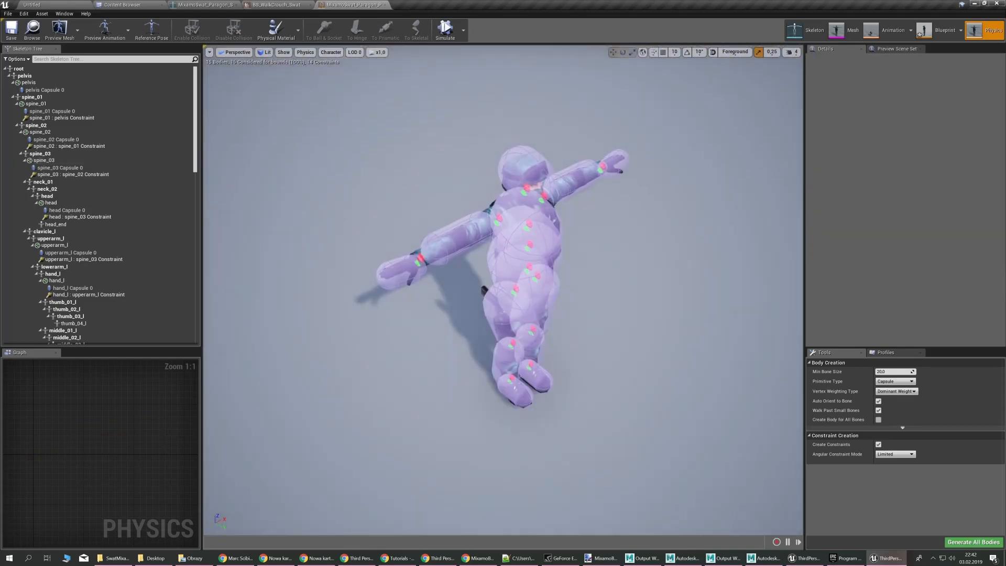
{"action": "right_click_drag", "start_coordinate": [503, 288], "coordinate": [592, 245]}
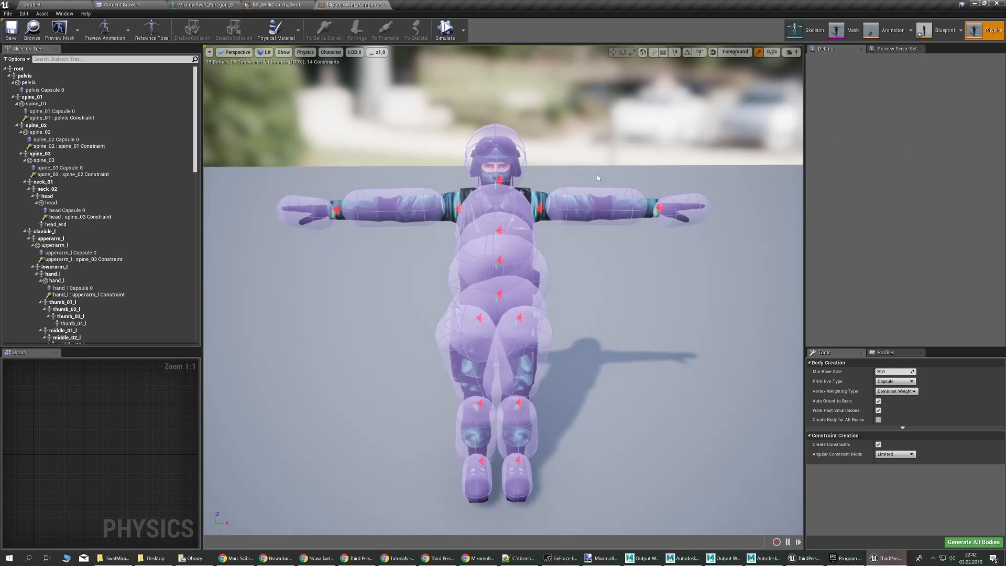
Switch back to the RetargetingSteps.txt notes in Notepad++
{"action": "key", "text": "alt+Tab"}
{"action": "key", "text": "alt+Tab"}
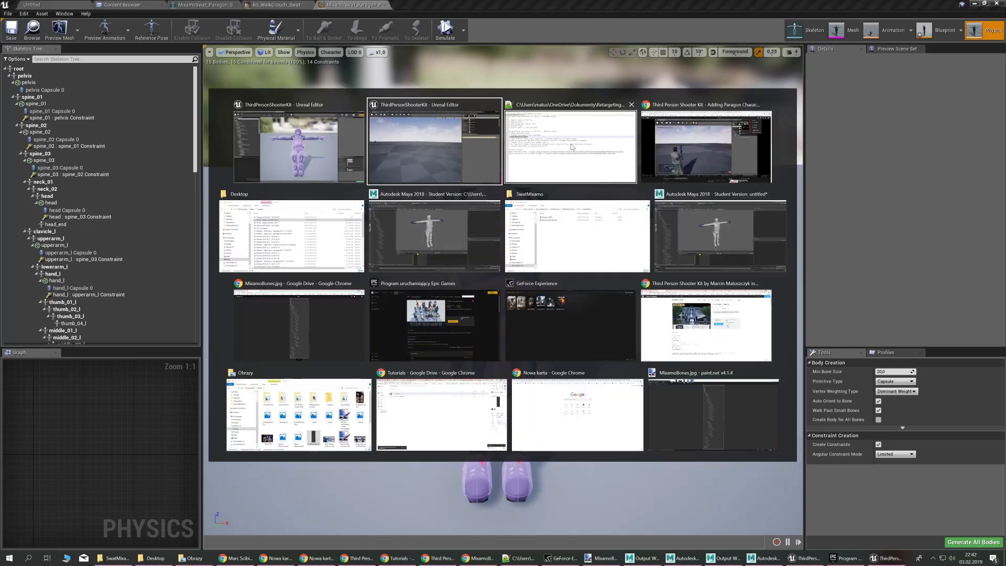
Highlight the note about copying sockets to the hand_R bone in RetargetingSteps.txt, and return to the Unreal Editor
{"action": "left_click_drag", "start_coordinate": [47, 215], "coordinate": [548, 213]}
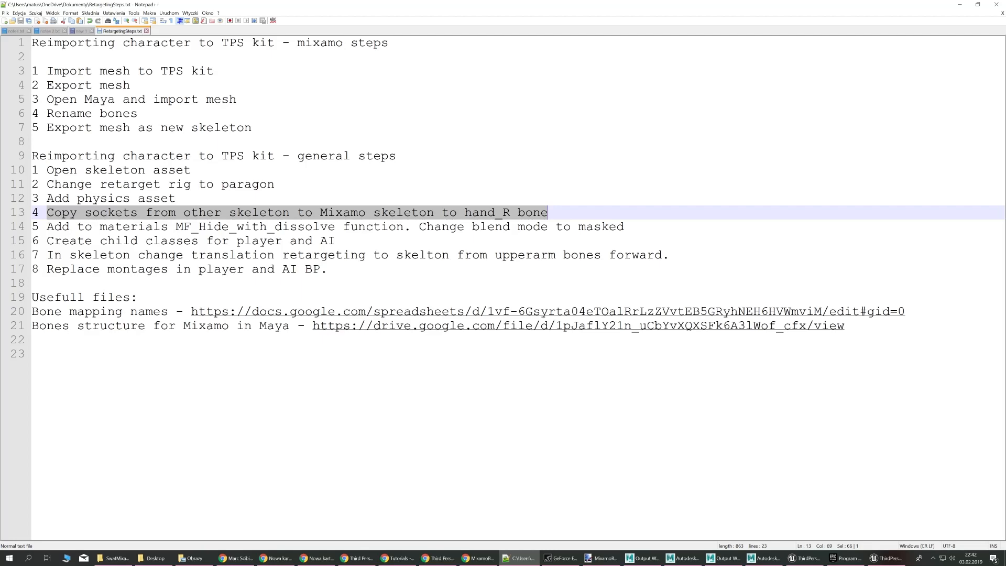
{"action": "key", "text": "alt+Tab"}
{"action": "key", "text": "alt+Tab"}
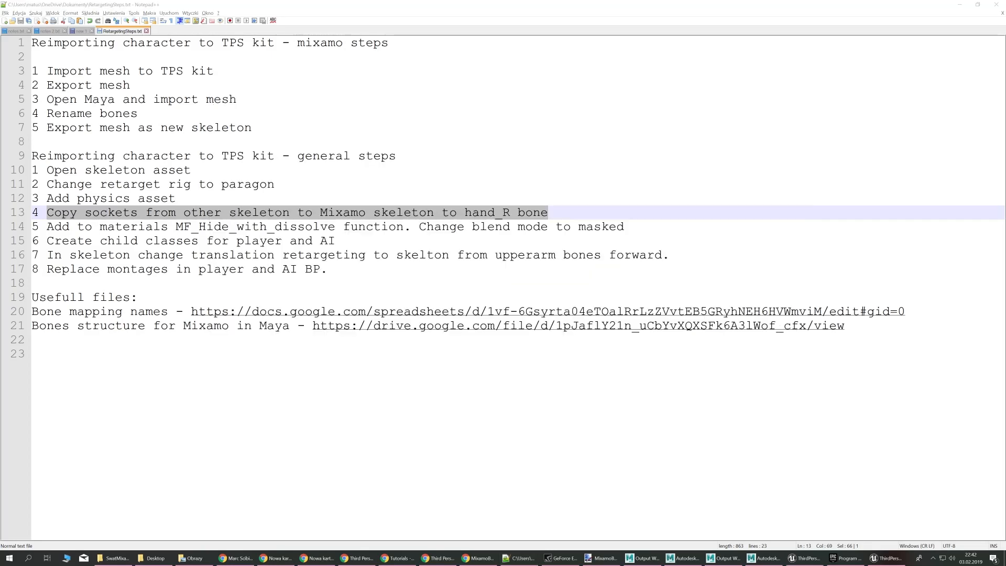
{"action": "right_click_drag", "start_coordinate": [565, 261], "coordinate": [815, 84]}
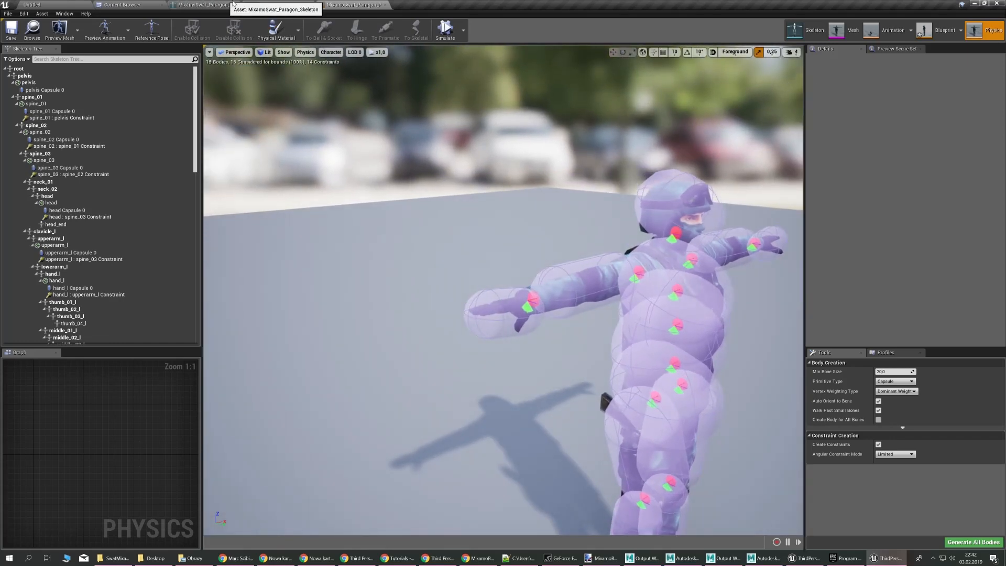
Open ABP_TwinBlastMain_AI from the ParagonTwinblast Animations folder and bring up the skeleton tree of its TwinBlast skeleton
{"action": "left_click", "coordinate": [206, 5]}
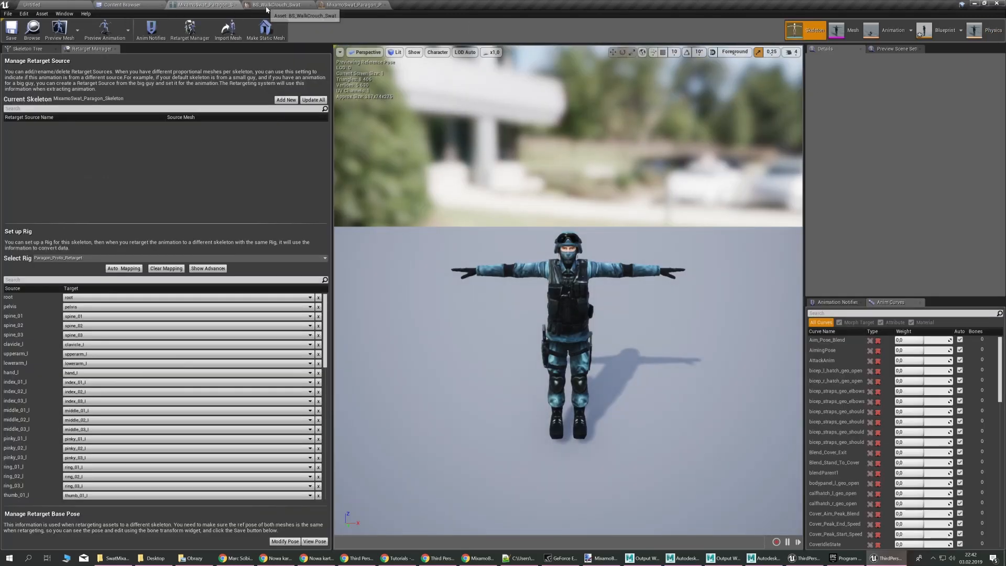
{"action": "left_click", "coordinate": [276, 5]}
{"action": "left_click", "coordinate": [122, 5]}
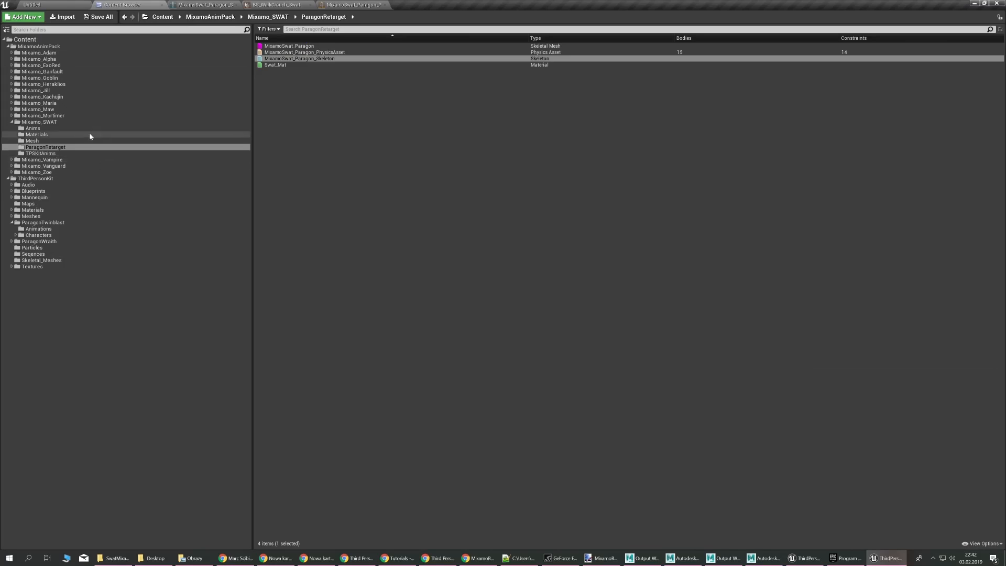
{"action": "left_click", "coordinate": [65, 229]}
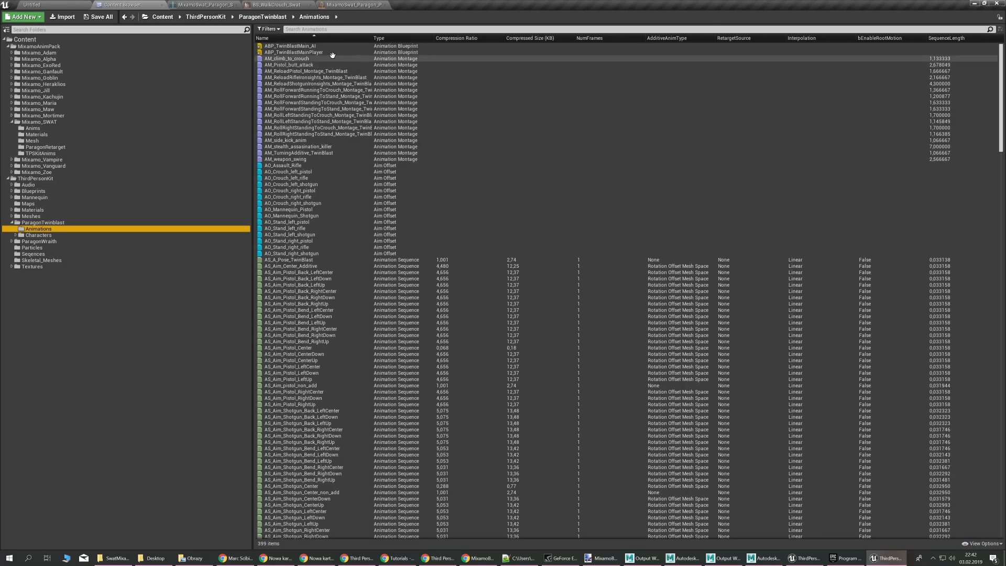
{"action": "double_click", "coordinate": [304, 46]}
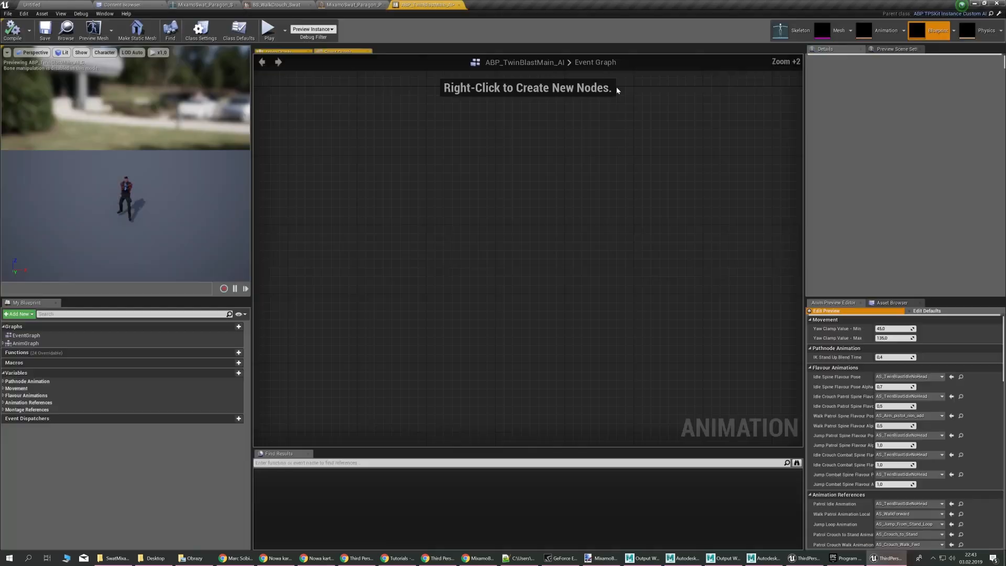
{"action": "left_click", "coordinate": [793, 30]}
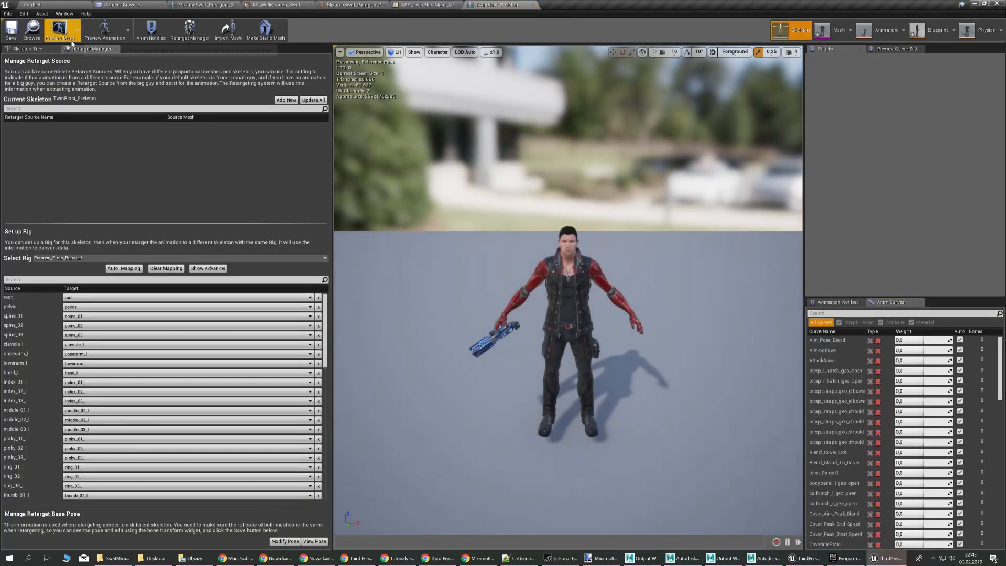
{"action": "left_click", "coordinate": [27, 48]}
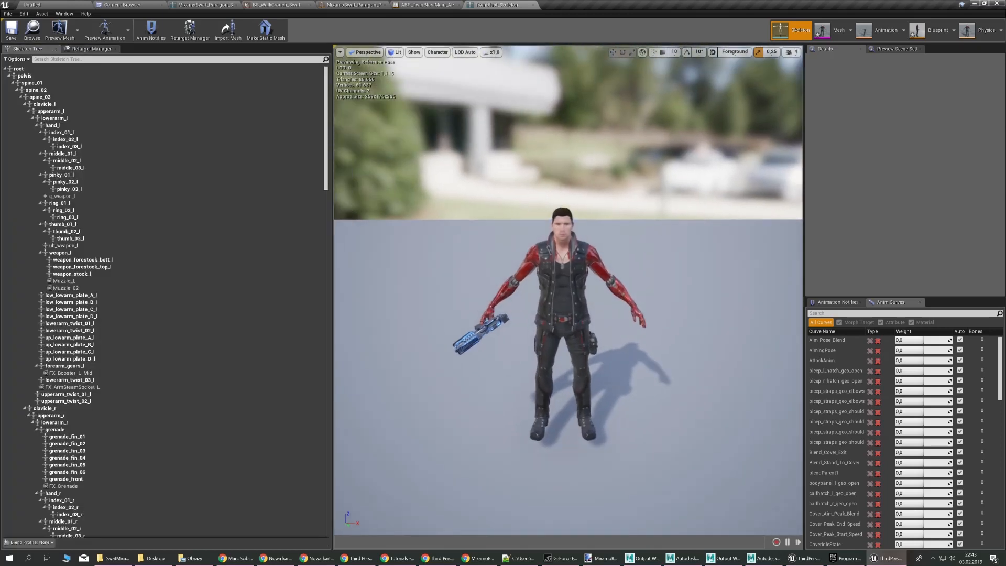
Collapse the weapon_r and ult_root branches under hand_r in the TwinBlast skeleton tree
{"action": "scroll", "coordinate": [156, 282], "scroll_direction": "down", "scroll_amount": 5}
{"action": "scroll", "coordinate": [158, 280], "scroll_direction": "down", "scroll_amount": 2}
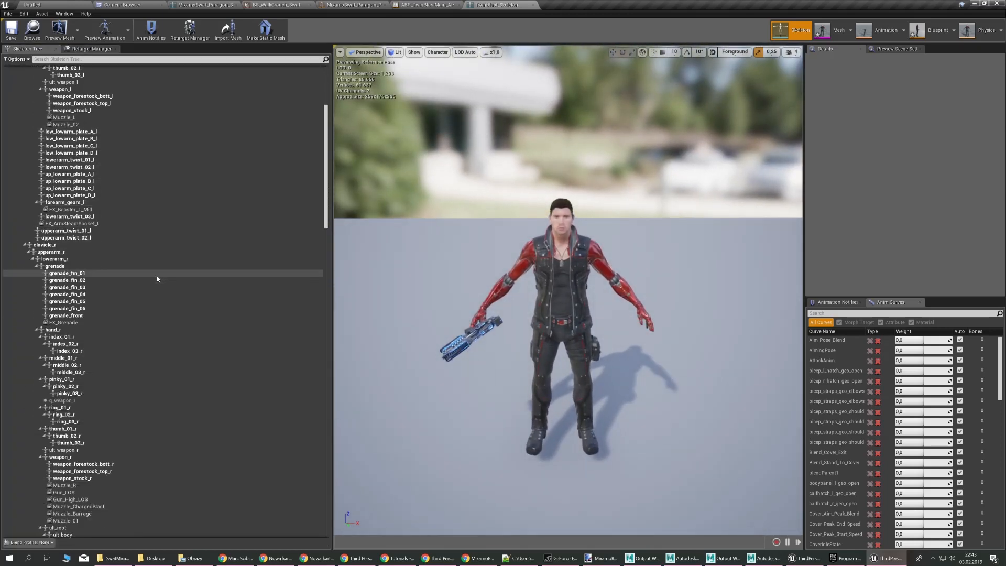
{"action": "scroll", "coordinate": [158, 278], "scroll_direction": "down", "scroll_amount": 5}
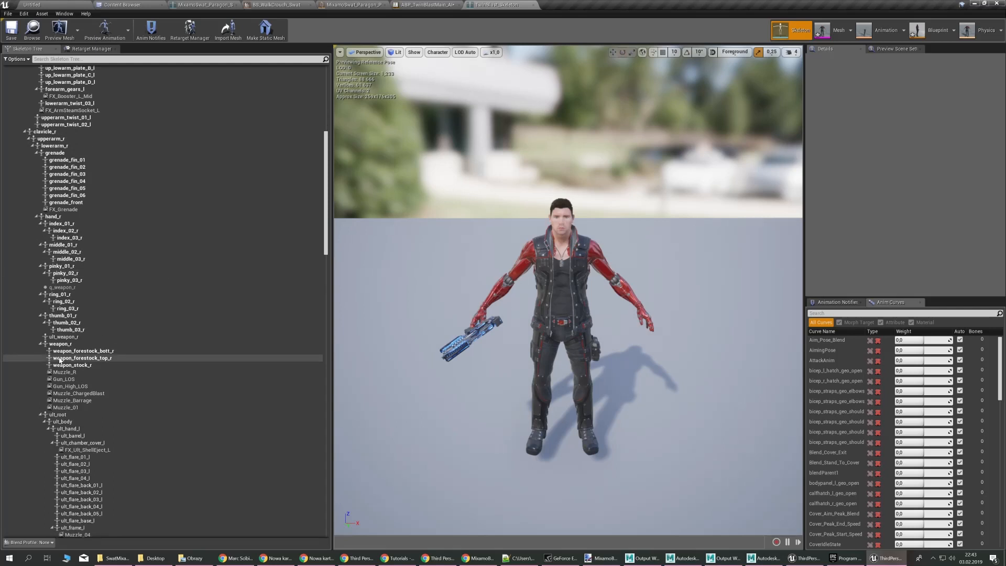
{"action": "left_click", "coordinate": [39, 345]}
{"action": "left_click", "coordinate": [40, 350]}
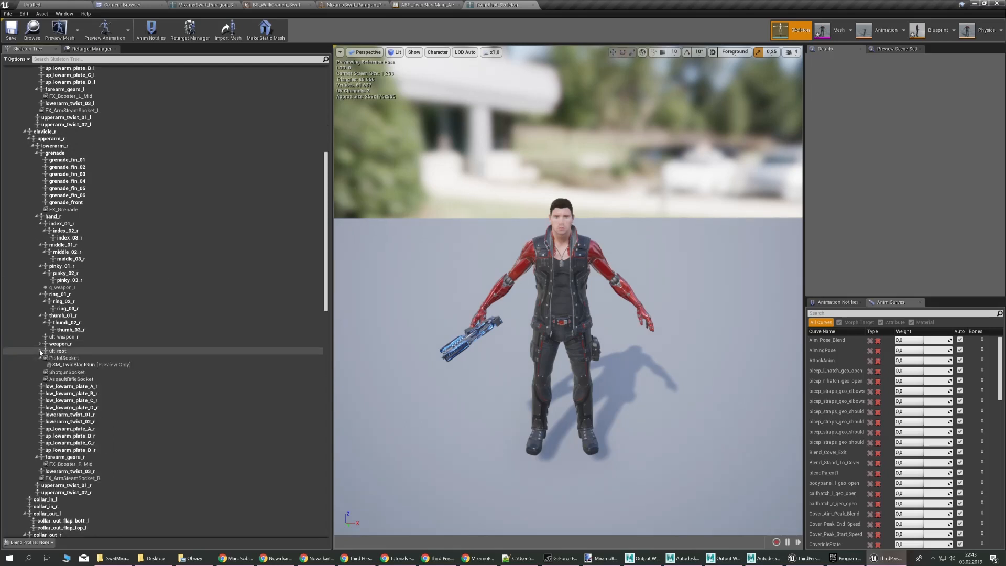
{"action": "scroll", "coordinate": [158, 304], "scroll_direction": "down", "scroll_amount": 2}
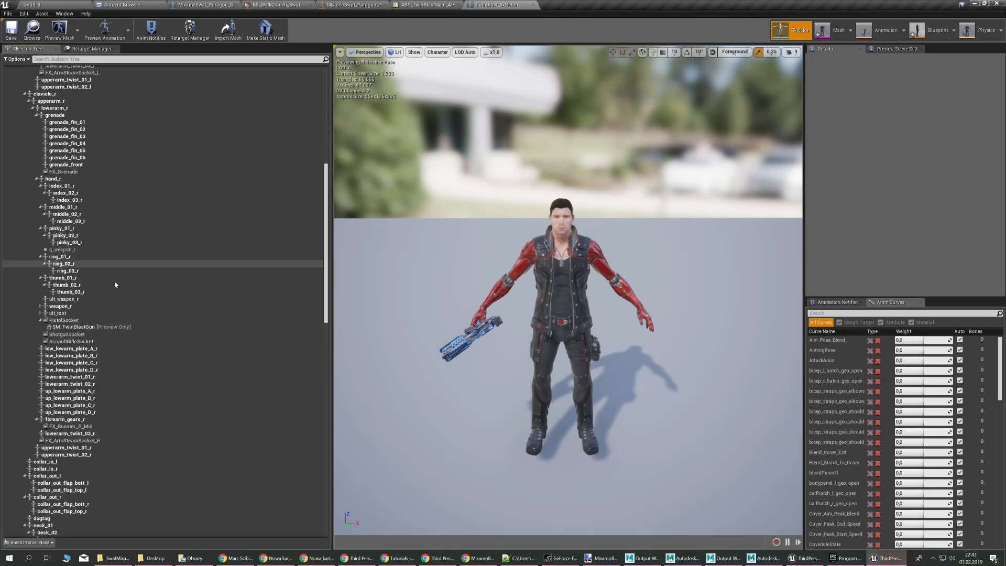
Copy PistolSocket, ShotgunSocket and AssaultRifleSocket from the TwinBlast skeleton's hand_r bone
{"action": "scroll", "coordinate": [113, 283], "scroll_direction": "down", "scroll_amount": 1}
{"action": "left_click", "coordinate": [88, 283]}
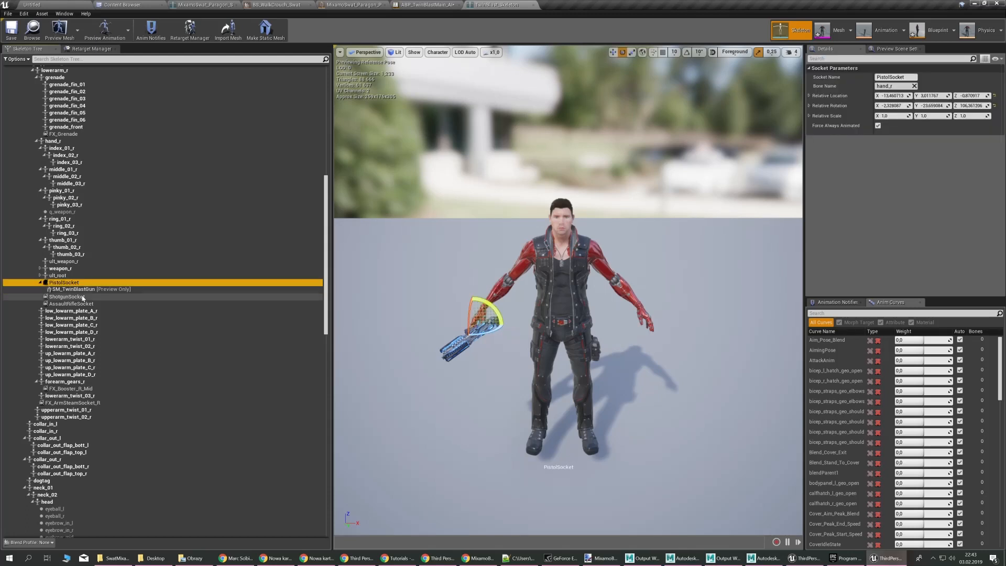
{"action": "left_click", "coordinate": [88, 297], "text": "ctrl"}
{"action": "left_click", "coordinate": [88, 304], "text": "ctrl"}
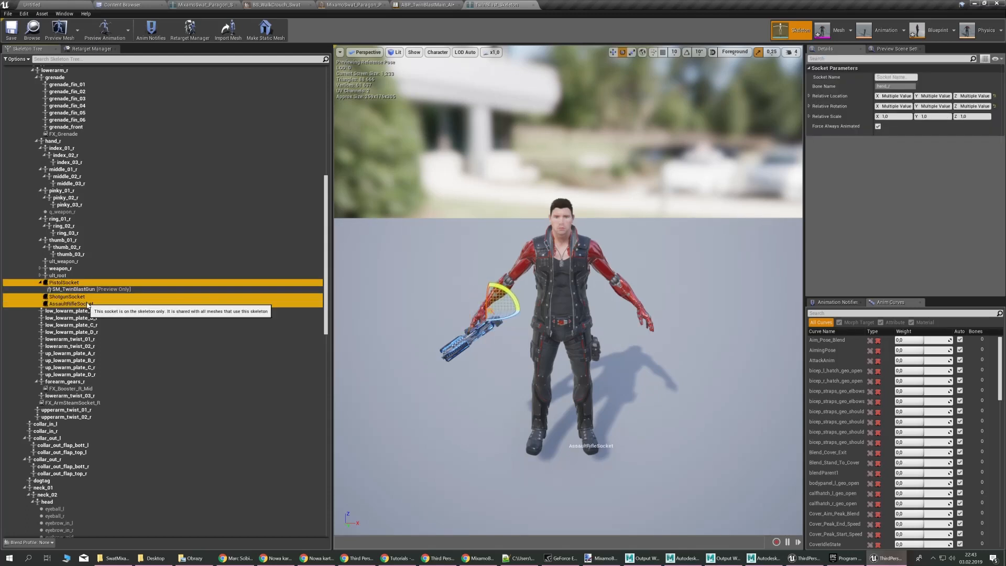
{"action": "right_click", "coordinate": [173, 304]}
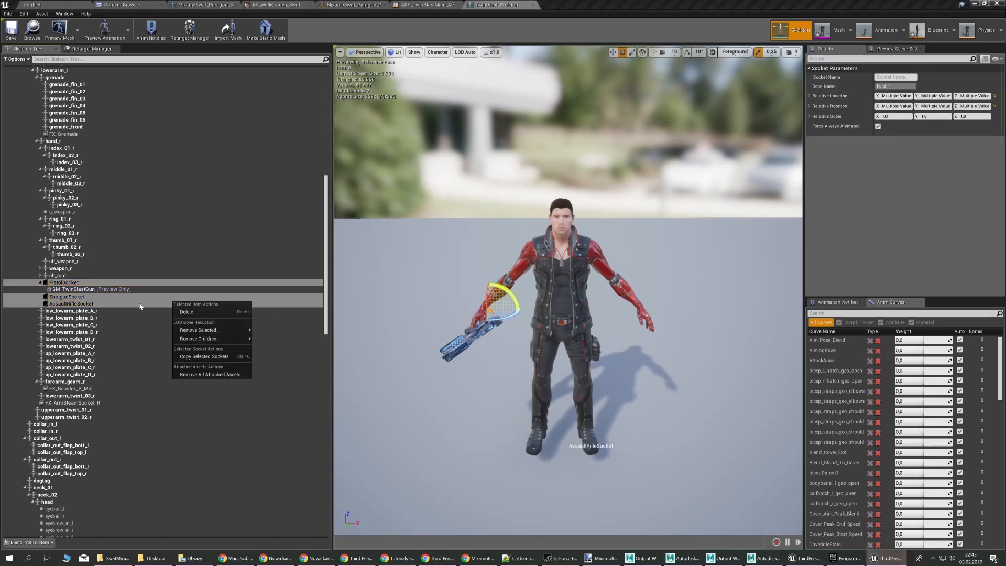
{"action": "left_click", "coordinate": [213, 357]}
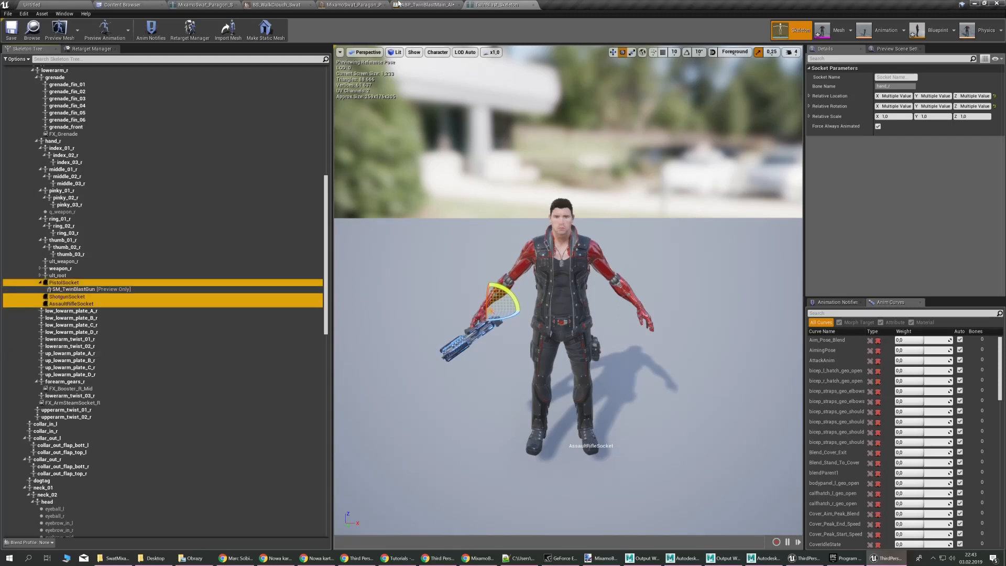
Paste the copied sockets onto the hand_r bone of the MixamoSwat_Paragon skeleton
{"action": "left_click", "coordinate": [204, 5]}
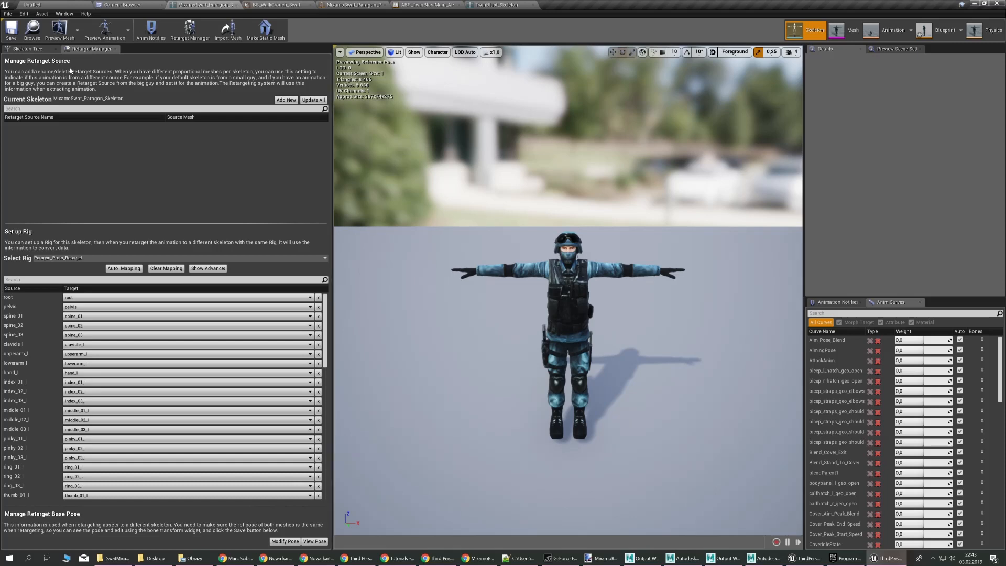
{"action": "left_click", "coordinate": [27, 49]}
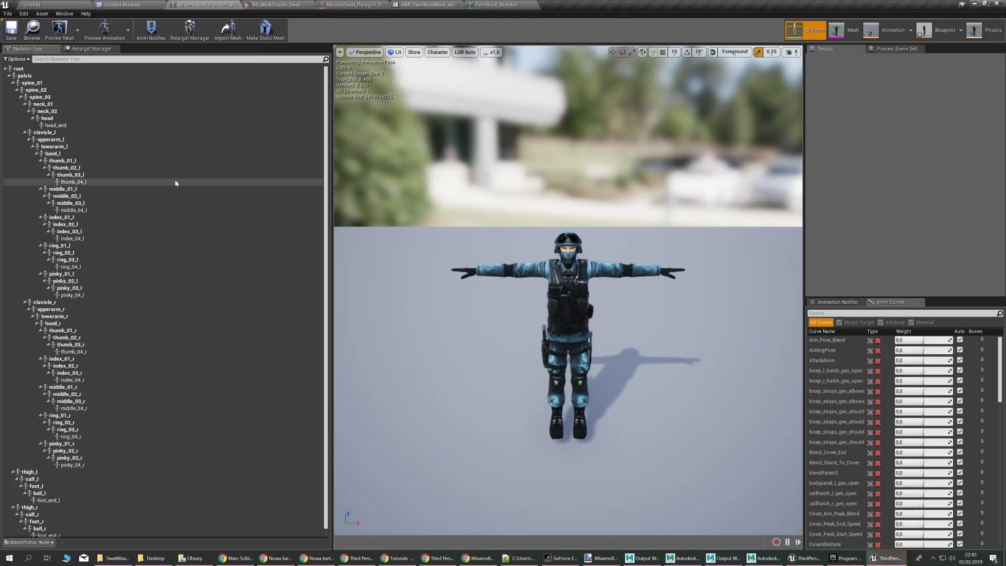
{"action": "left_click", "coordinate": [133, 324]}
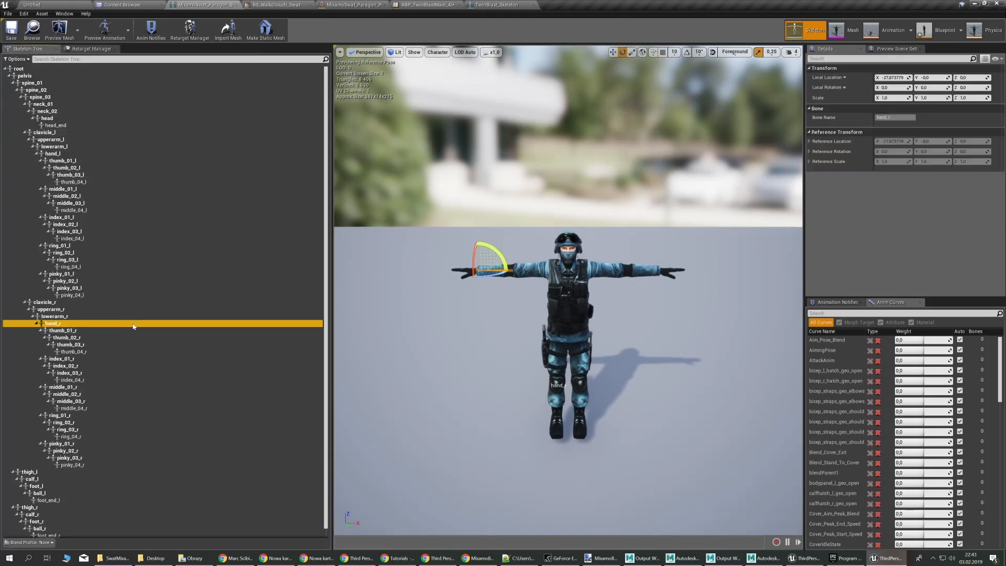
{"action": "right_click_drag", "start_coordinate": [372, 369], "coordinate": [503, 377]}
{"action": "right_click", "coordinate": [62, 324]}
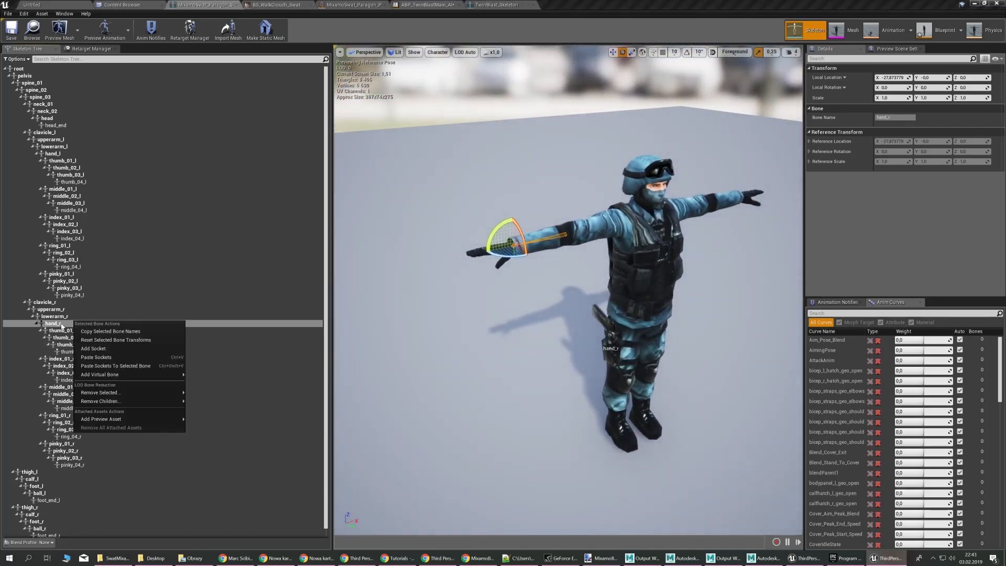
{"action": "left_click", "coordinate": [149, 366]}
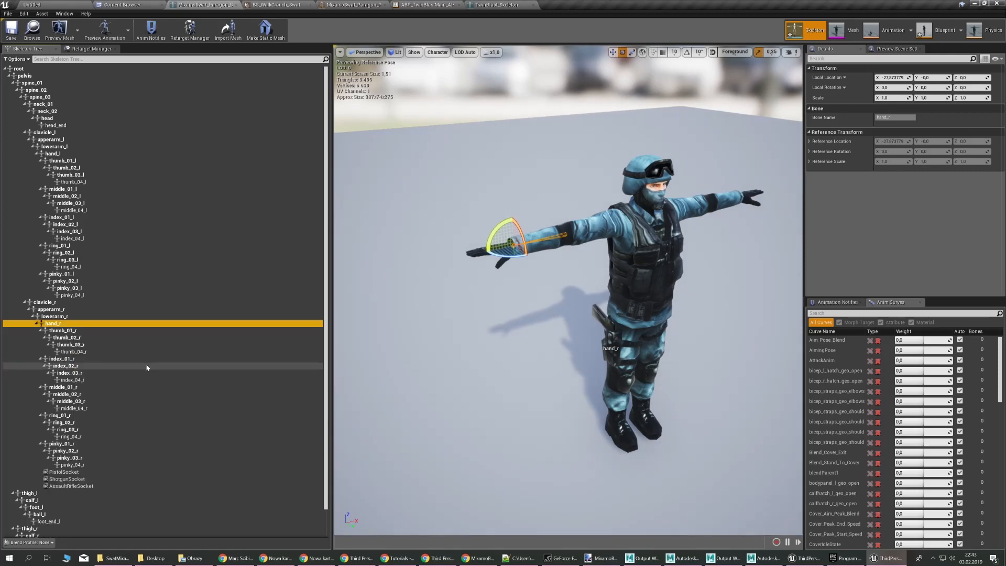
Inspect the pasted pistol, shotgun and assault rifle sockets and their placement at the SWAT character's hand
{"action": "left_click", "coordinate": [78, 478]}
{"action": "left_click", "coordinate": [78, 486]}
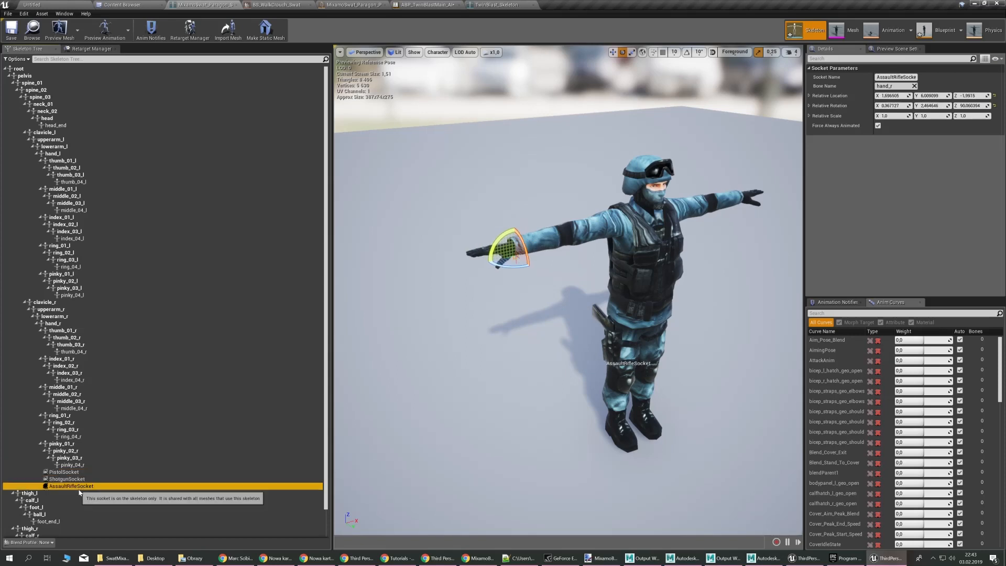
{"action": "left_click", "coordinate": [80, 479]}
{"action": "left_click", "coordinate": [81, 472]}
{"action": "left_click", "coordinate": [87, 486]}
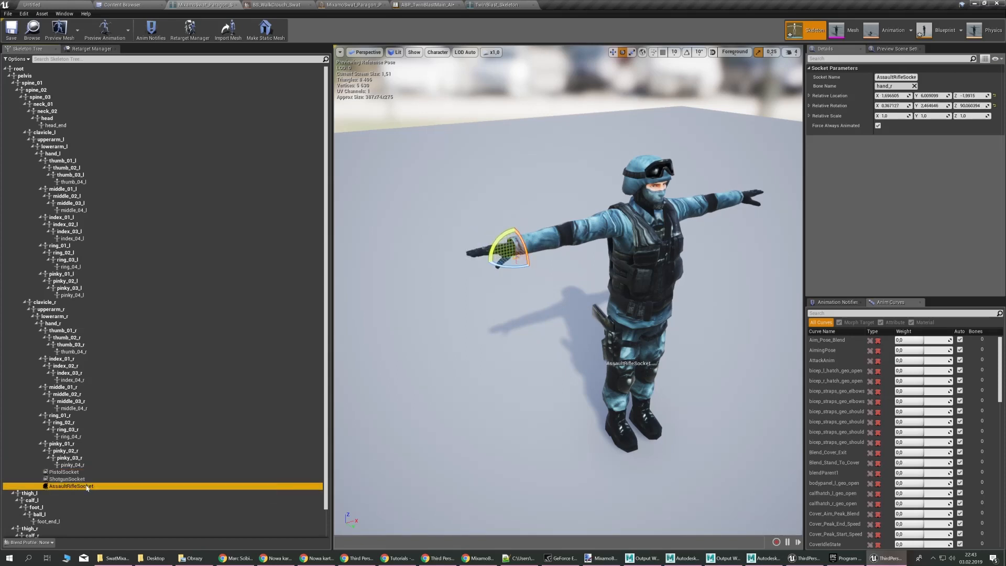
{"action": "left_click", "coordinate": [83, 473]}
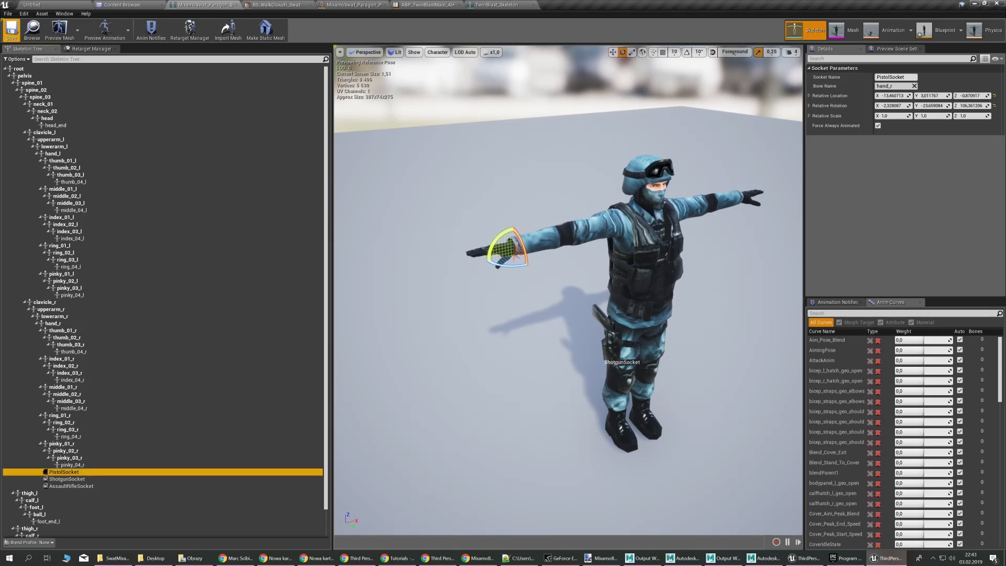
{"action": "right_click_drag", "start_coordinate": [569, 291], "coordinate": [566, 324]}
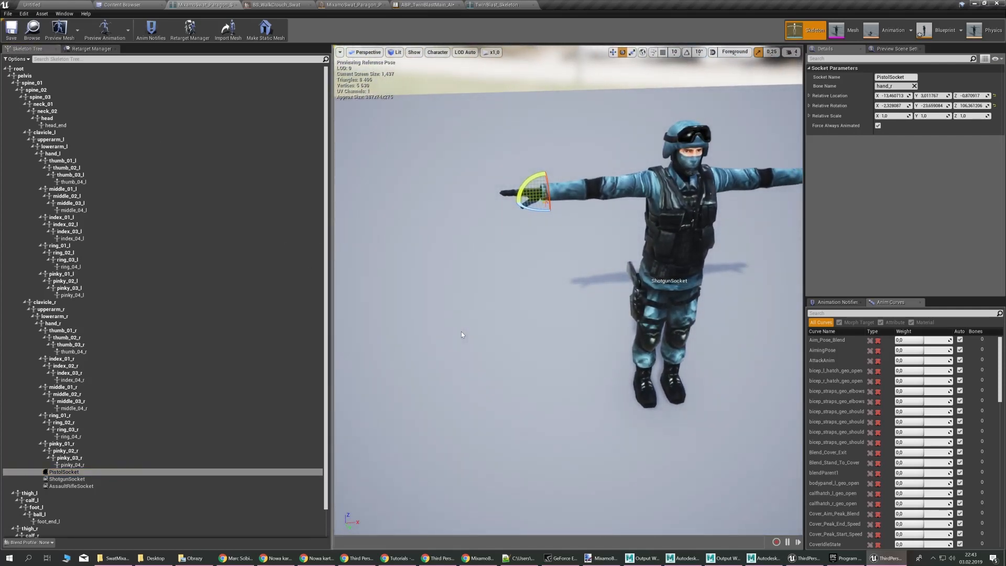
{"action": "mouse_move", "coordinate": [460, 331]}
{"action": "right_mouse_down"}
{"action": "mouse_move", "coordinate": [485, 235]}
{"action": "mouse_move", "coordinate": [414, 281]}
{"action": "mouse_move", "coordinate": [453, 249]}
{"action": "mouse_move", "coordinate": [447, 322]}
{"action": "right_mouse_up"}
{"action": "key", "text": "w"}
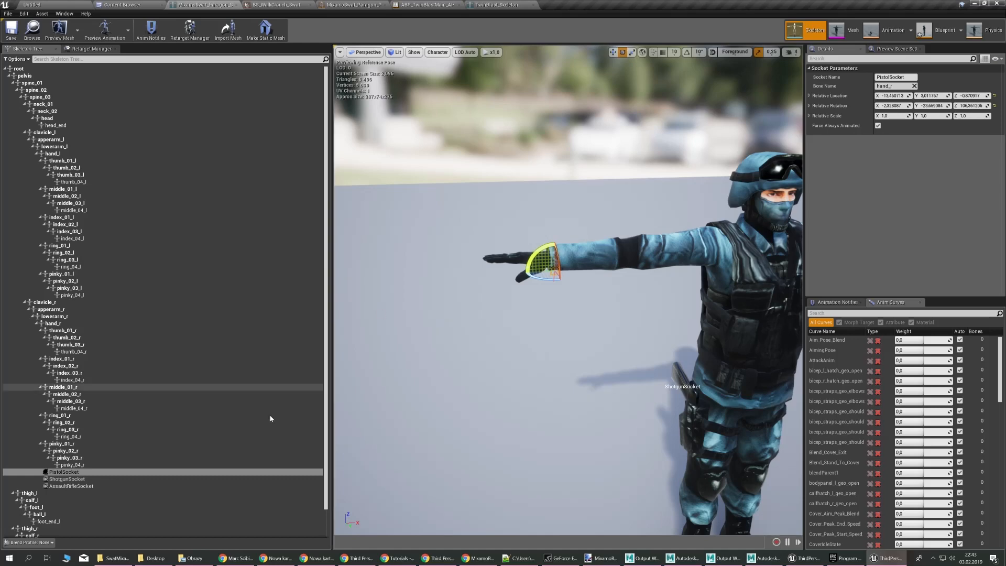
{"action": "scroll", "coordinate": [653, 204], "scroll_direction": "down", "scroll_amount": 5}
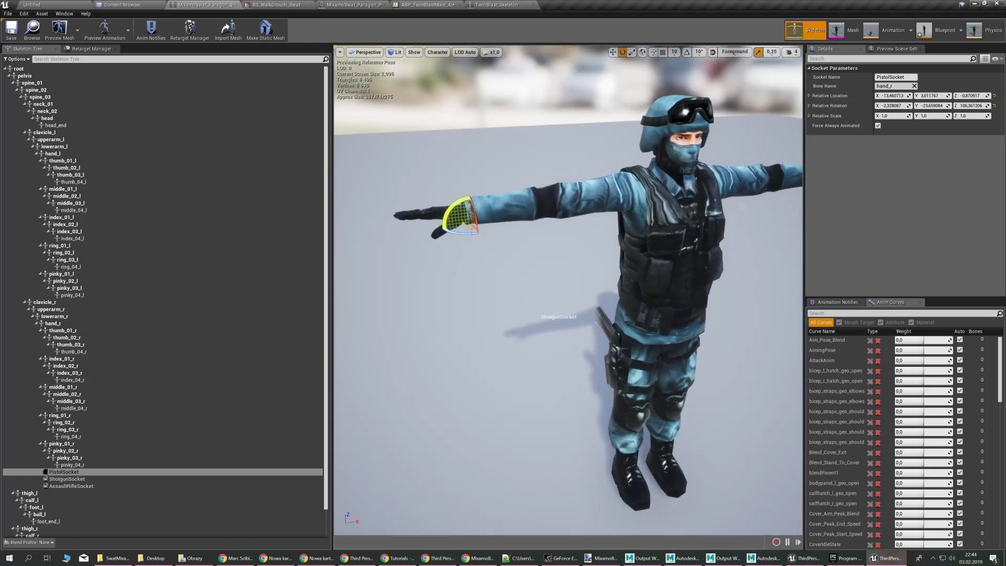
Highlight the MF_Hide_with_dissolve function name in the retargeting notes, and return to the Unreal Editor
{"action": "key", "text": "super+Tab"}
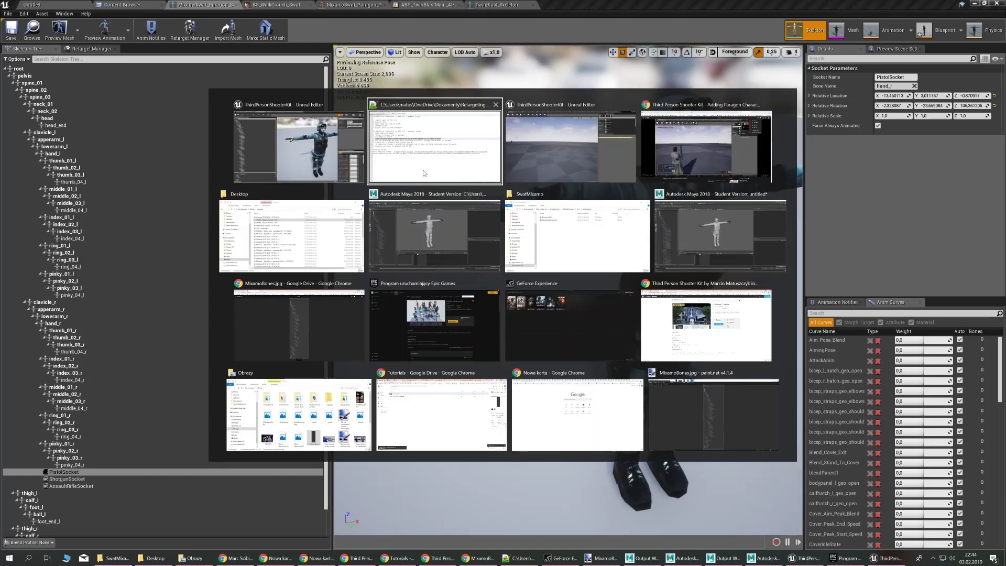
{"action": "left_click", "coordinate": [487, 162]}
{"action": "left_click_drag", "start_coordinate": [48, 229], "coordinate": [624, 226]}
{"action": "left_click", "coordinate": [222, 227]}
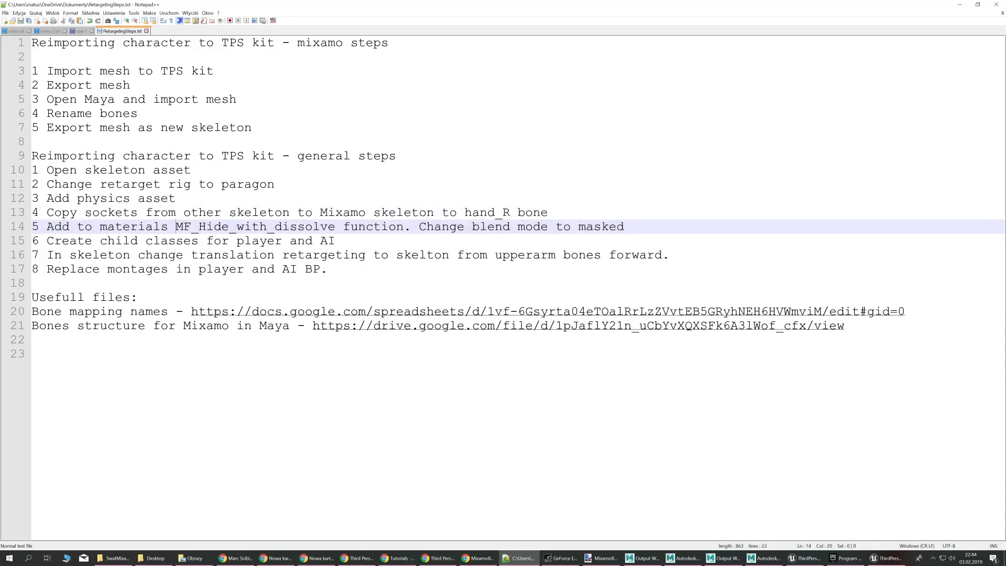
{"action": "left_click_drag", "start_coordinate": [244, 226], "coordinate": [335, 226]}
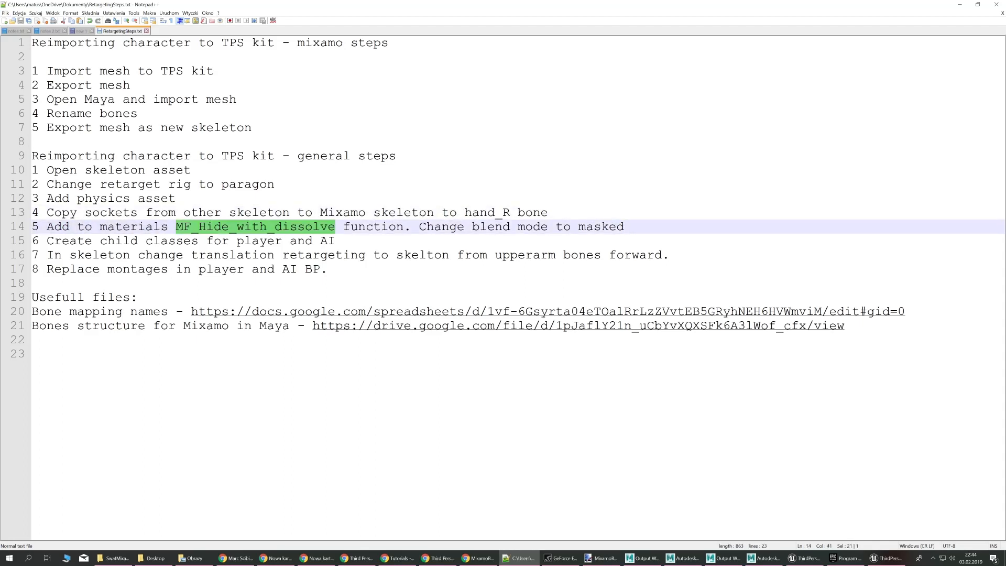
{"action": "key", "text": "alt+Tab"}
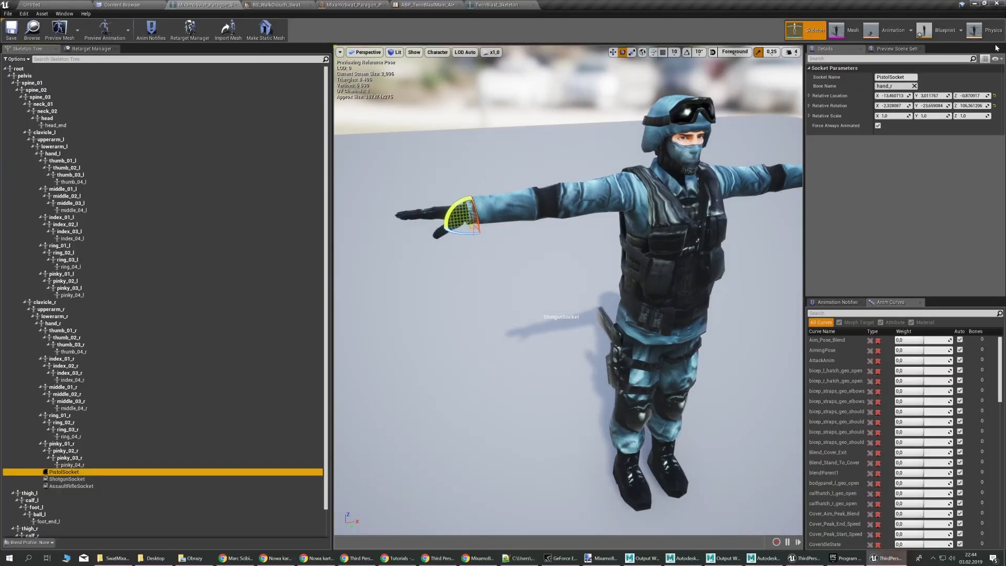
Open the Swat_Mat material of the MixamoSwat_Paragon mesh and move its result node farther from the texture and Lerp nodes
{"action": "left_click", "coordinate": [838, 31]}
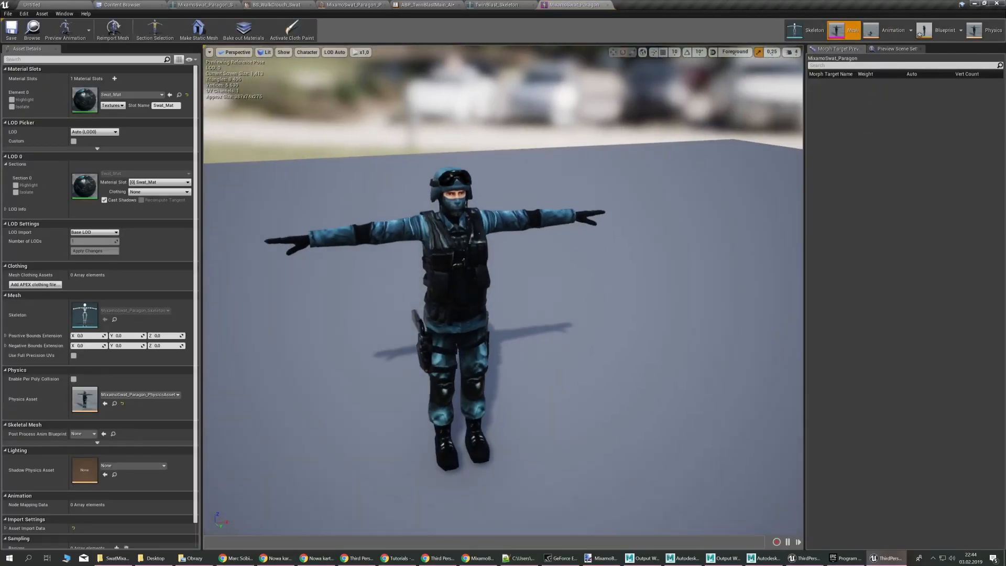
{"action": "double_click", "coordinate": [85, 99]}
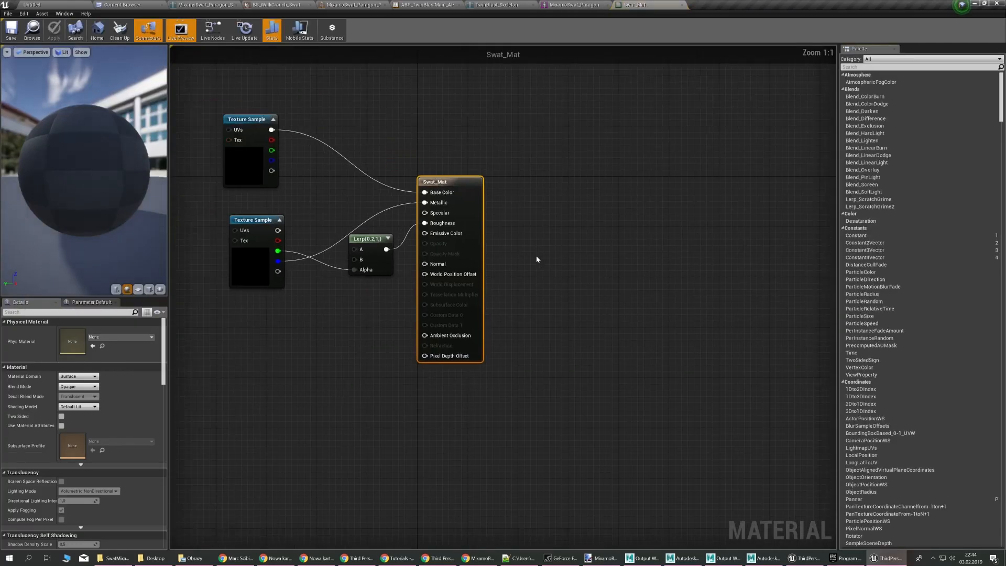
{"action": "left_click_drag", "start_coordinate": [600, 230], "coordinate": [598, 220]}
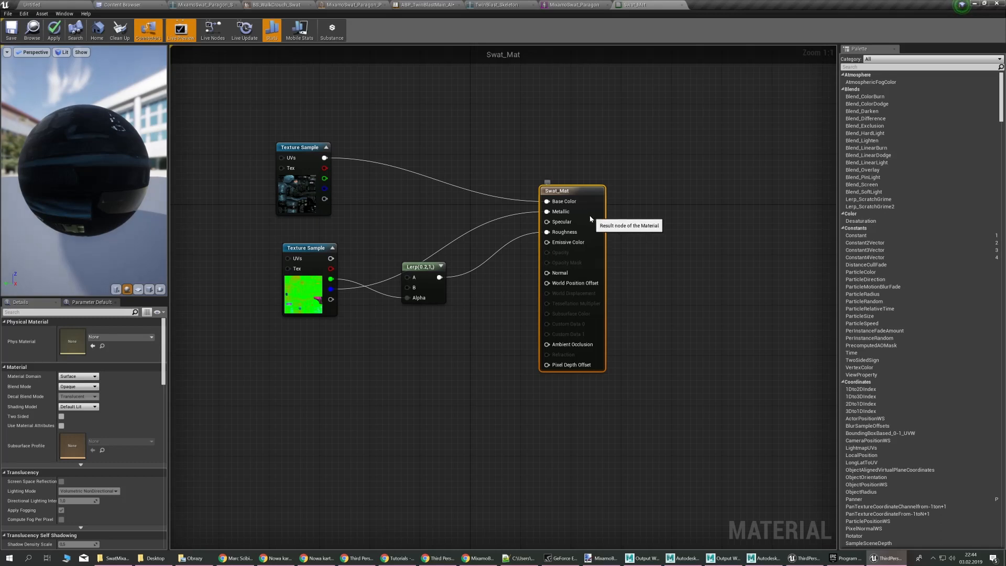
Add the MF_Hide_with_dissolve function node to the Swat_Mat graph beside the material's result node
{"action": "left_click_drag", "start_coordinate": [594, 218], "coordinate": [534, 211]}
{"action": "right_click_drag", "start_coordinate": [622, 229], "coordinate": [521, 294]}
{"action": "right_click", "coordinate": [547, 267]}
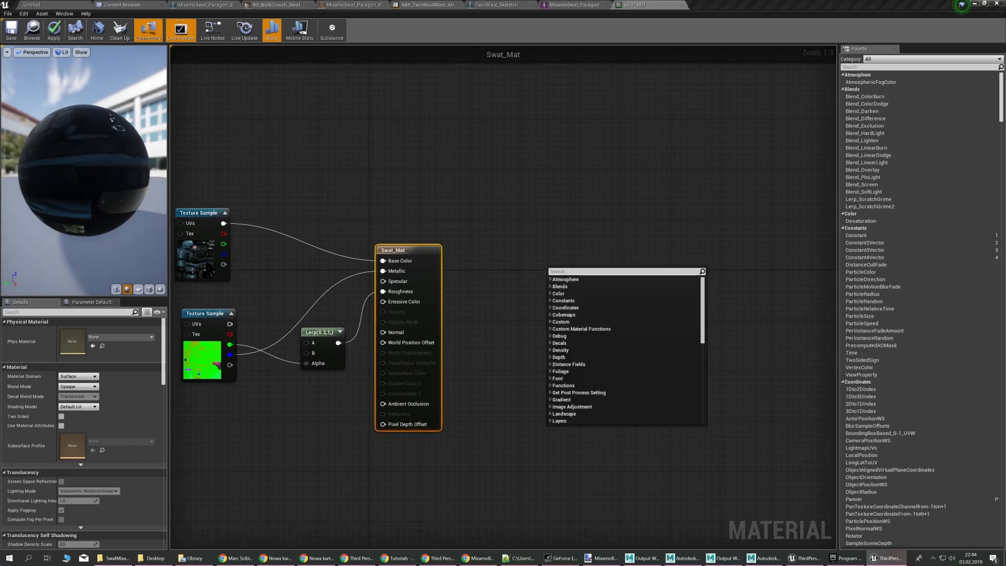
{"action": "key", "text": "ctrl+v"}
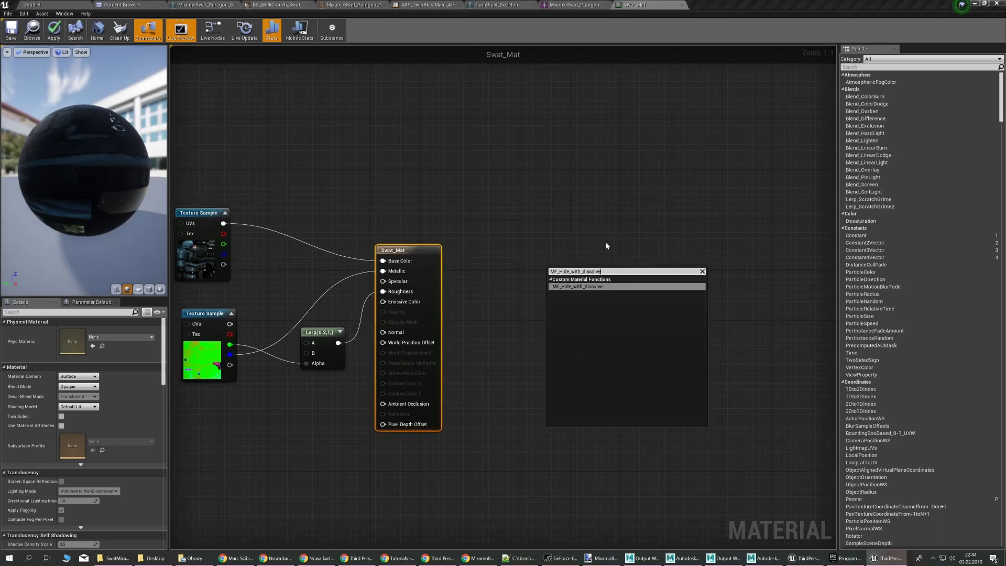
{"action": "left_click", "coordinate": [570, 286]}
{"action": "left_click_drag", "start_coordinate": [426, 267], "coordinate": [477, 260]}
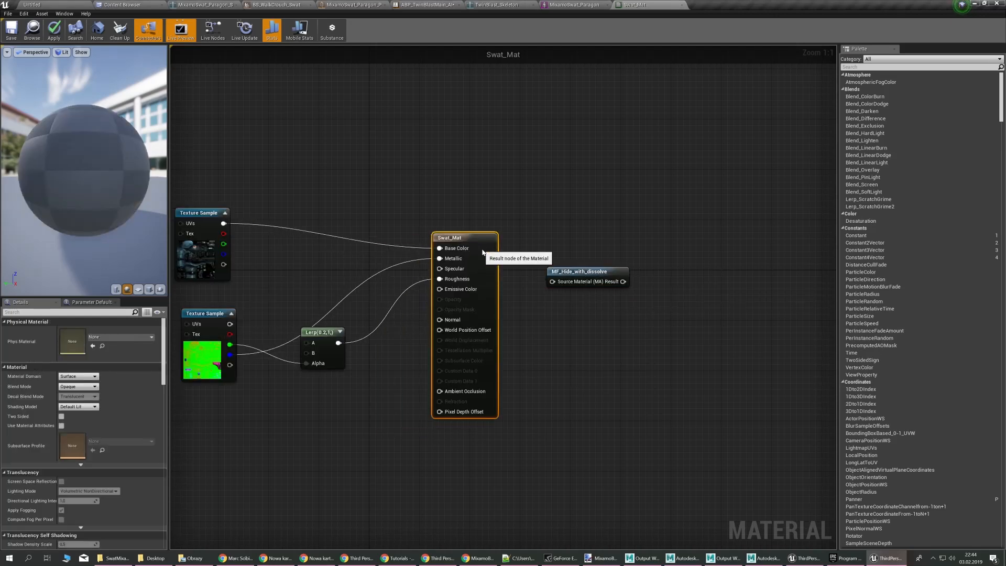
Set the blend mode of the Swat_Mat material to Masked
{"action": "left_click", "coordinate": [319, 352]}
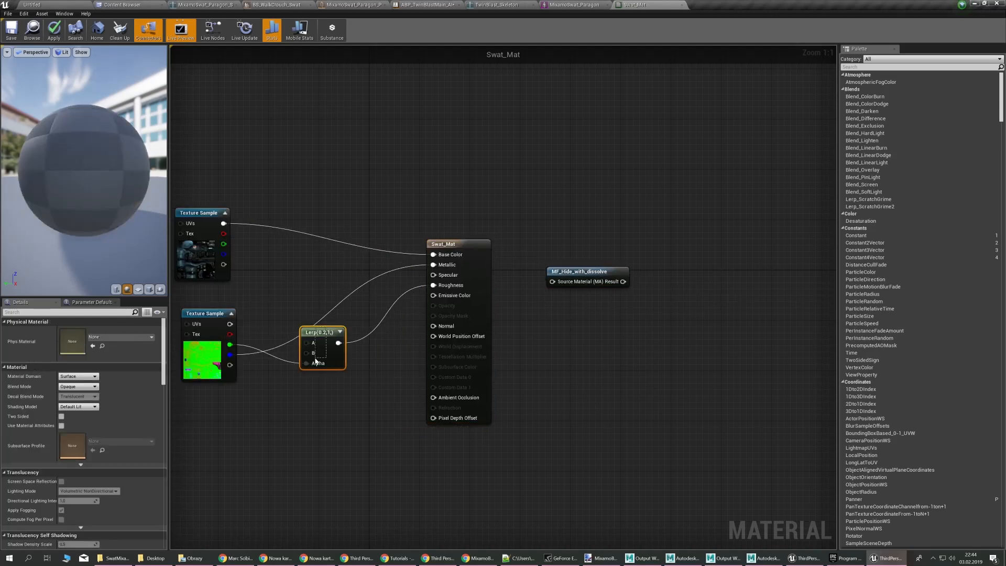
{"action": "left_click", "coordinate": [488, 259]}
{"action": "left_click", "coordinate": [79, 386]}
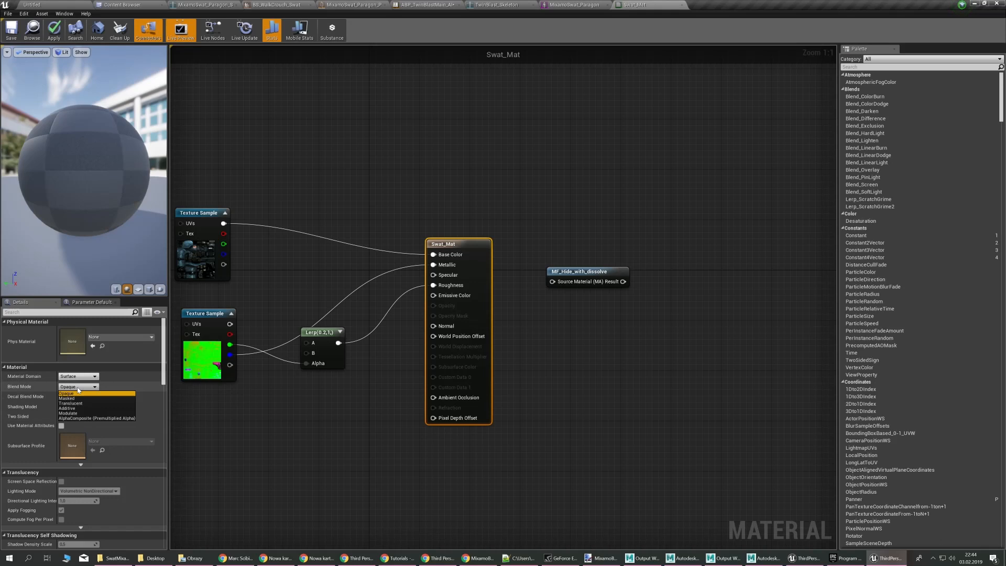
{"action": "left_click", "coordinate": [68, 398]}
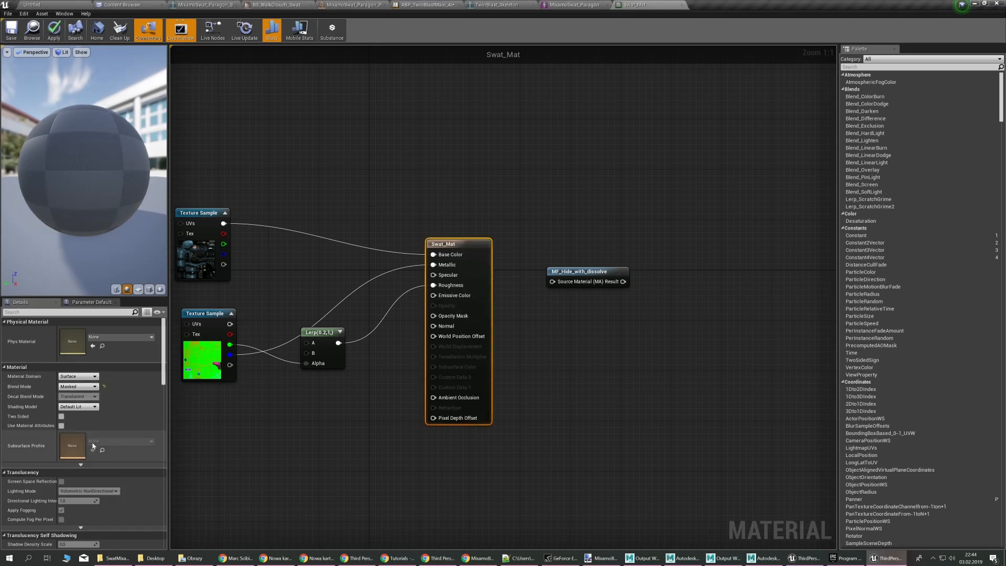
{"action": "left_click", "coordinate": [60, 426]}
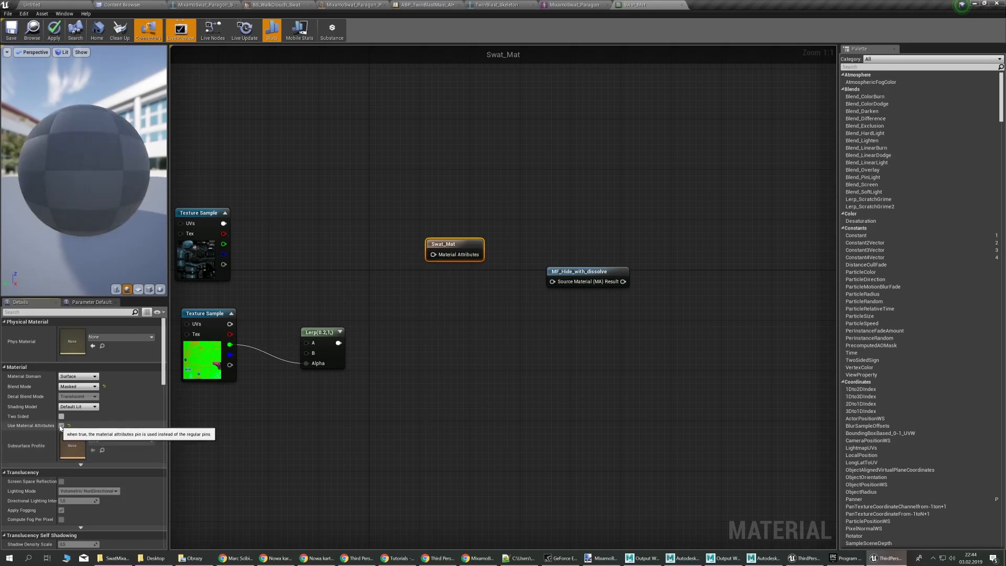
{"action": "left_click", "coordinate": [355, 225]}
{"action": "key", "text": "ctrl+z"}
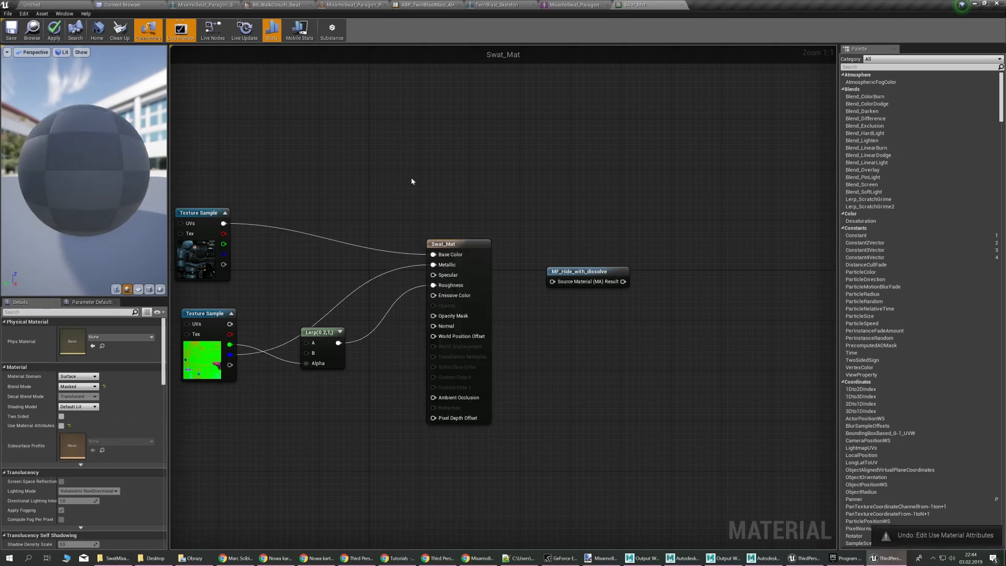
Add a MakeMaterialAttributes node and transfer the Base Color, Metallic and Roughness connections from the result node to it
{"action": "right_click_drag", "start_coordinate": [410, 177], "coordinate": [429, 227]}
{"action": "right_click", "coordinate": [429, 227]}
{"action": "type", "text": "make"}
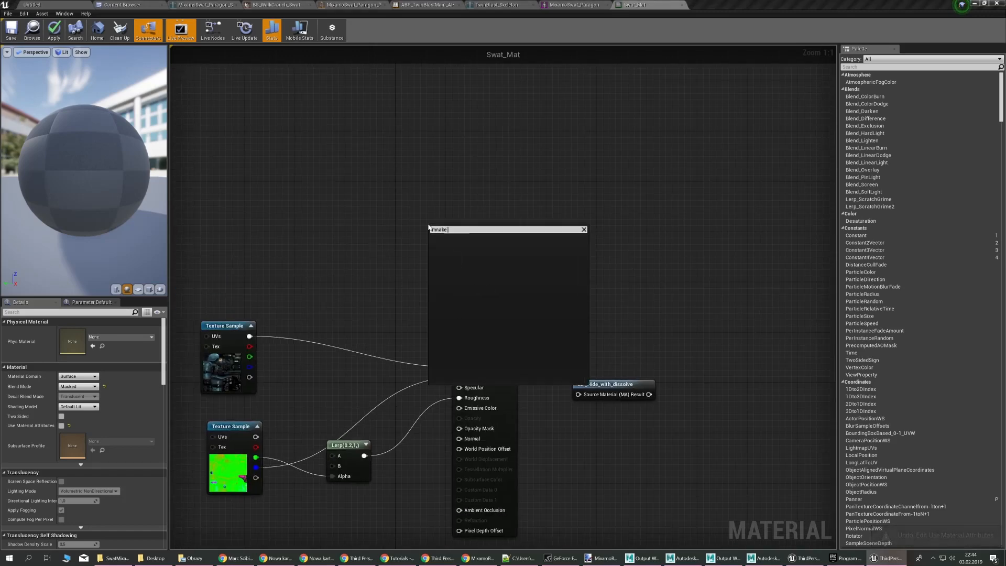
{"action": "key", "text": "Return"}
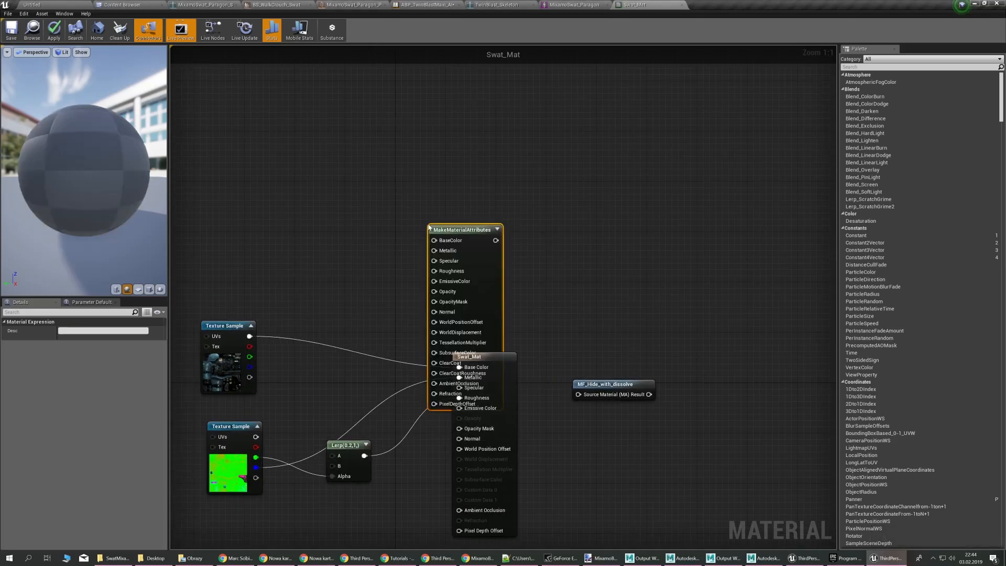
{"action": "left_click_drag", "start_coordinate": [499, 293], "coordinate": [466, 231]}
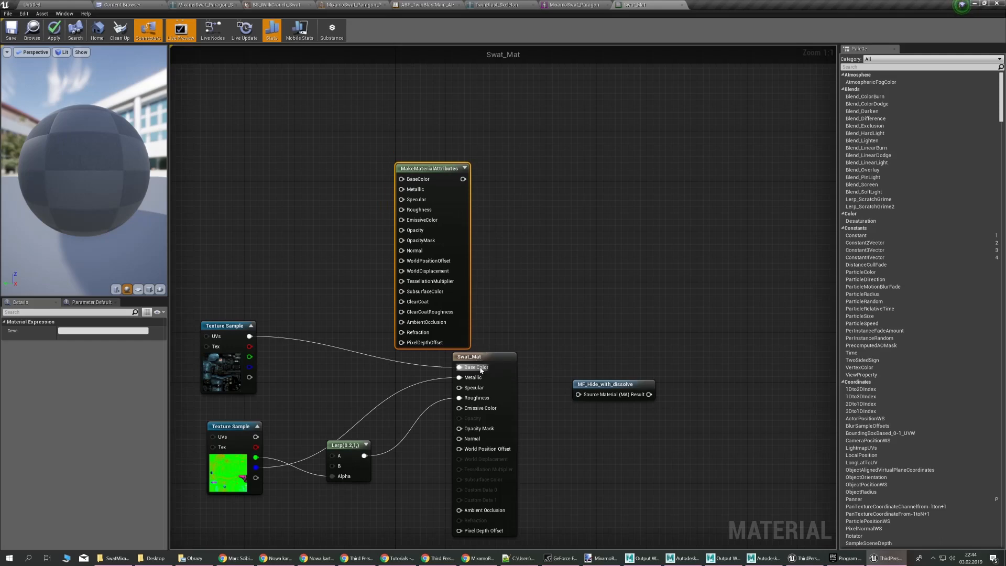
{"action": "left_click_drag", "start_coordinate": [480, 369], "coordinate": [414, 189], "text": "ctrl"}
{"action": "left_click_drag", "start_coordinate": [459, 398], "coordinate": [409, 210], "text": "ctrl"}
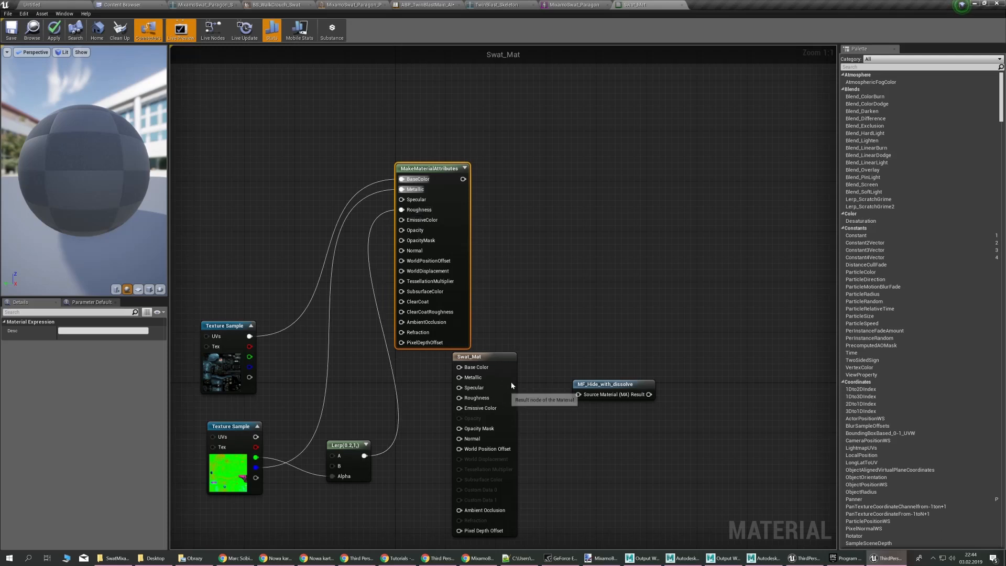
Enable Use Material Attributes on Swat_Mat and connect the MakeMaterialAttributes output to the result node's Material Attributes input
{"action": "left_click_drag", "start_coordinate": [512, 385], "coordinate": [599, 209]}
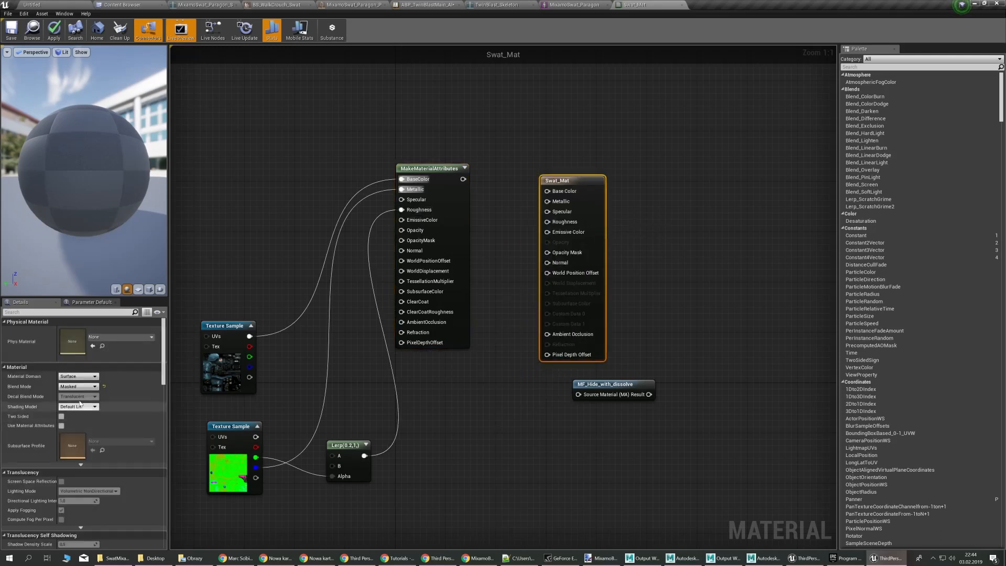
{"action": "left_click", "coordinate": [62, 425]}
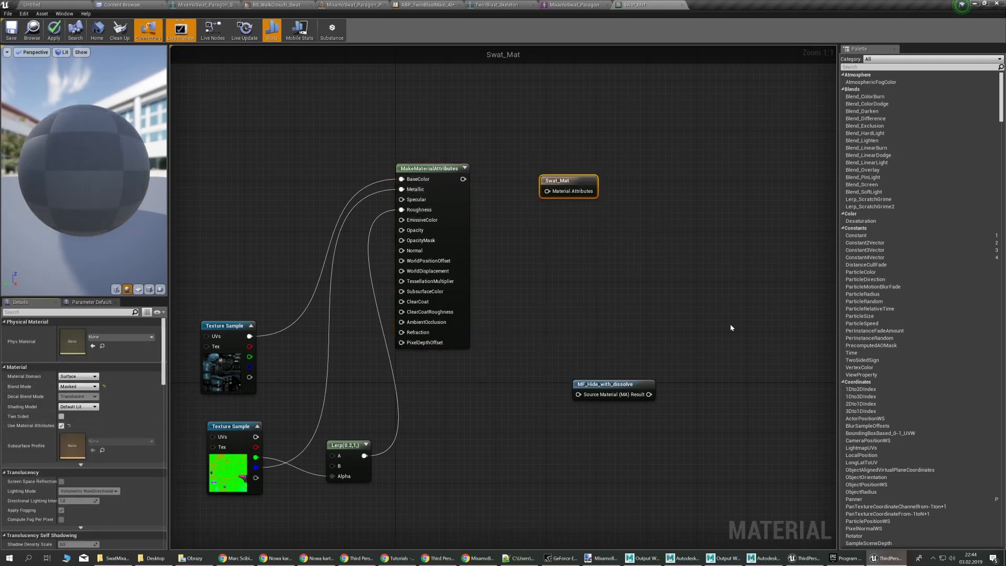
{"action": "left_click_drag", "start_coordinate": [463, 179], "coordinate": [547, 190]}
{"action": "left_click", "coordinate": [559, 154]}
Wire MF_Hide_with_dissolve between MakeMaterialAttributes and the Swat_Mat result node, and save the material
{"action": "left_click_drag", "start_coordinate": [618, 388], "coordinate": [556, 239]}
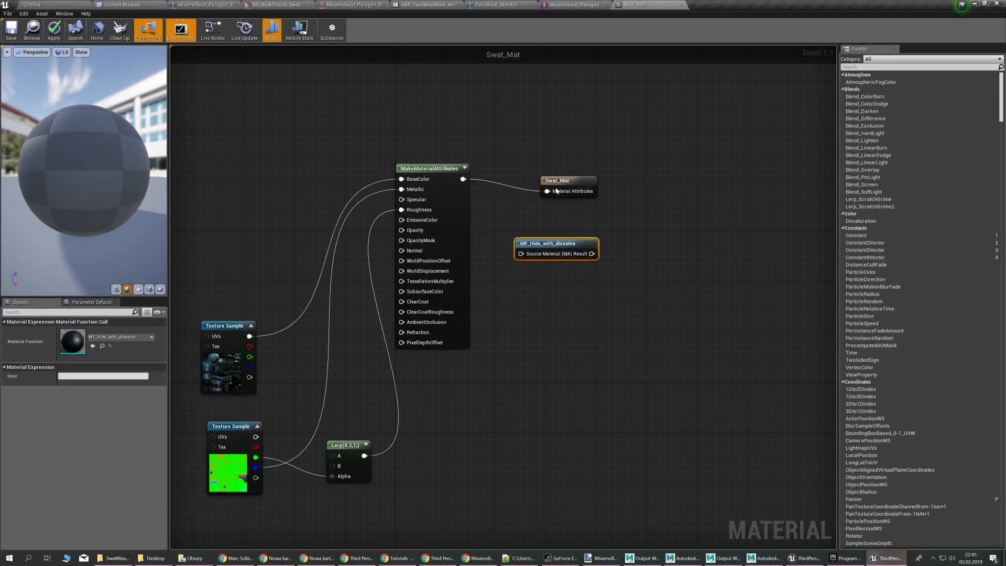
{"action": "left_click_drag", "start_coordinate": [566, 181], "coordinate": [647, 169]}
{"action": "left_click_drag", "start_coordinate": [576, 240], "coordinate": [565, 170]}
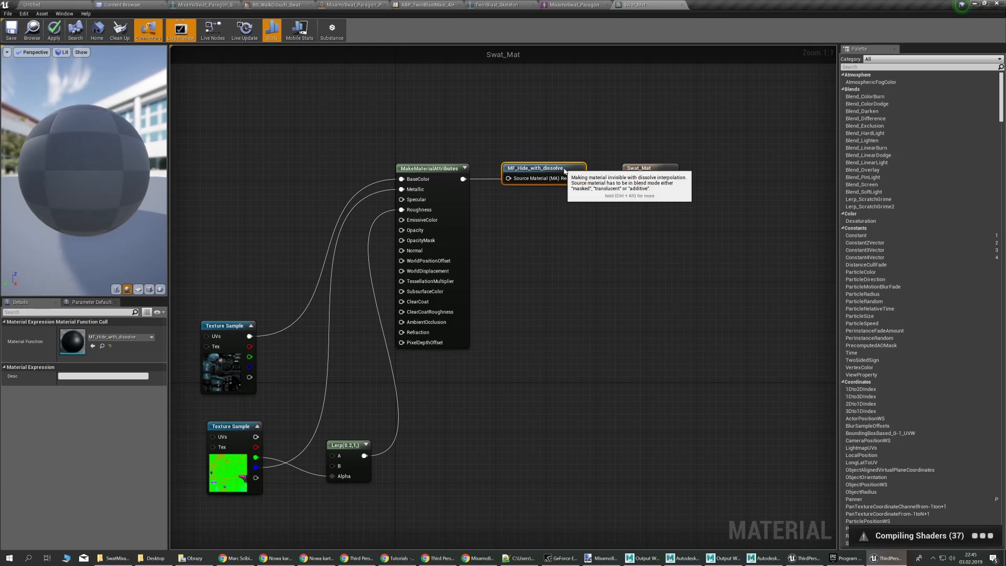
{"action": "left_click_drag", "start_coordinate": [436, 387], "coordinate": [702, 378]}
{"action": "right_click_drag", "start_coordinate": [631, 399], "coordinate": [585, 252]}
{"action": "scroll", "coordinate": [585, 249], "scroll_direction": "up", "scroll_amount": 7}
{"action": "left_click_drag", "start_coordinate": [669, 242], "coordinate": [431, 242], "text": "ctrl"}
{"action": "left_click_drag", "start_coordinate": [551, 244], "coordinate": [670, 243]}
{"action": "left_click", "coordinate": [456, 295]}
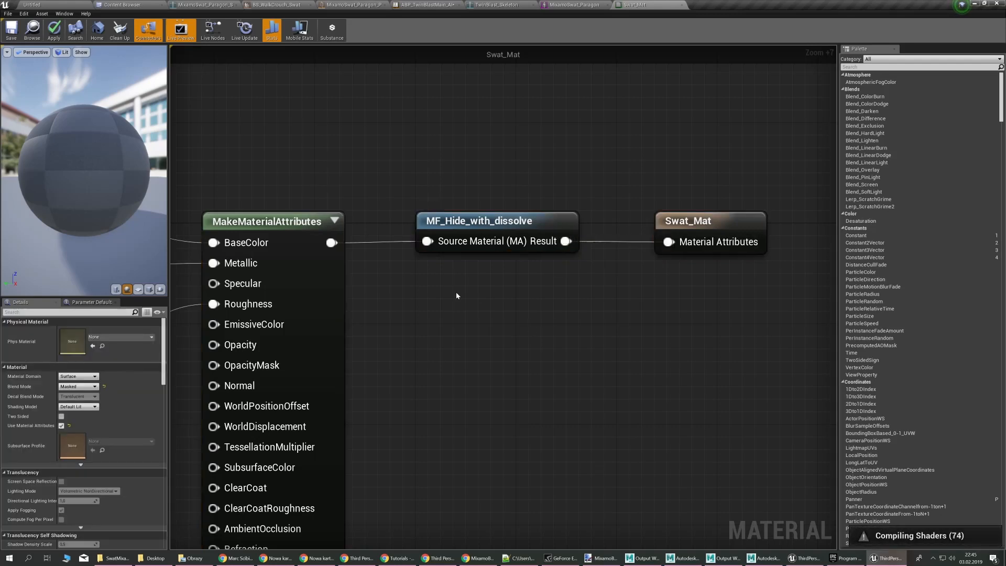
{"action": "key", "text": "ctrl+s"}
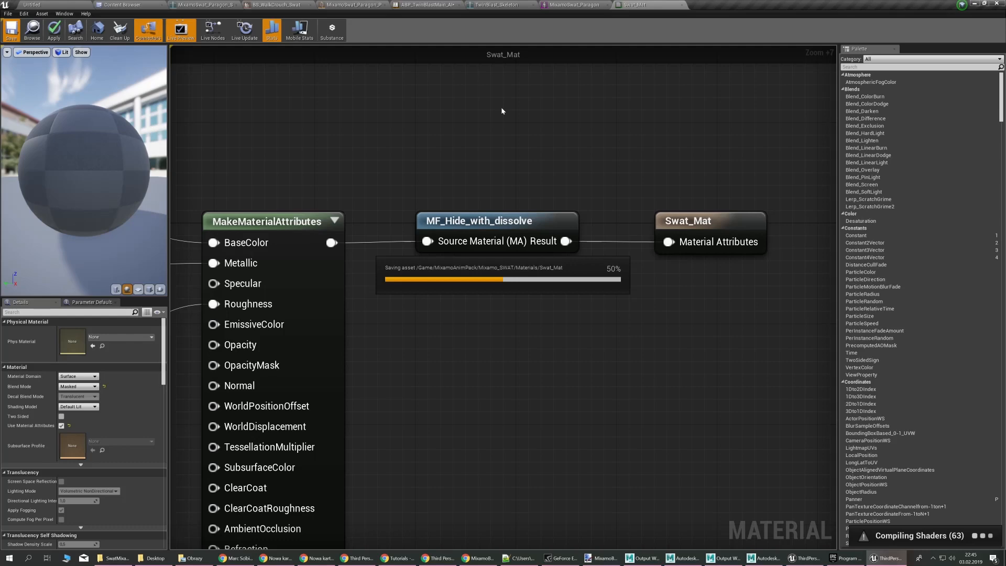
Highlight the "Create child classes for player and AI" line in the retargeting notes, and return to the Unreal Editor
{"action": "key", "text": "alt+Tab"}
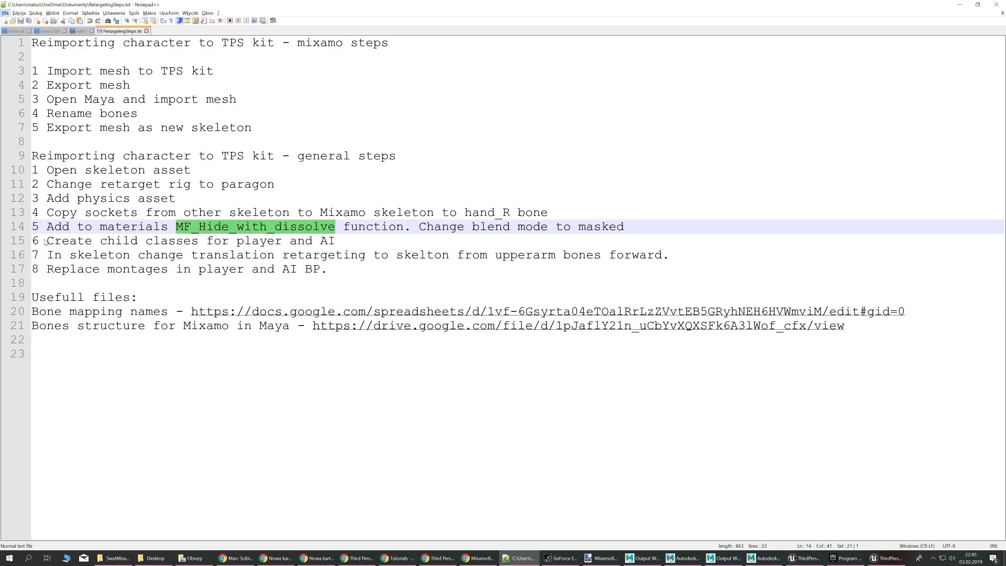
{"action": "left_click", "coordinate": [33, 241]}
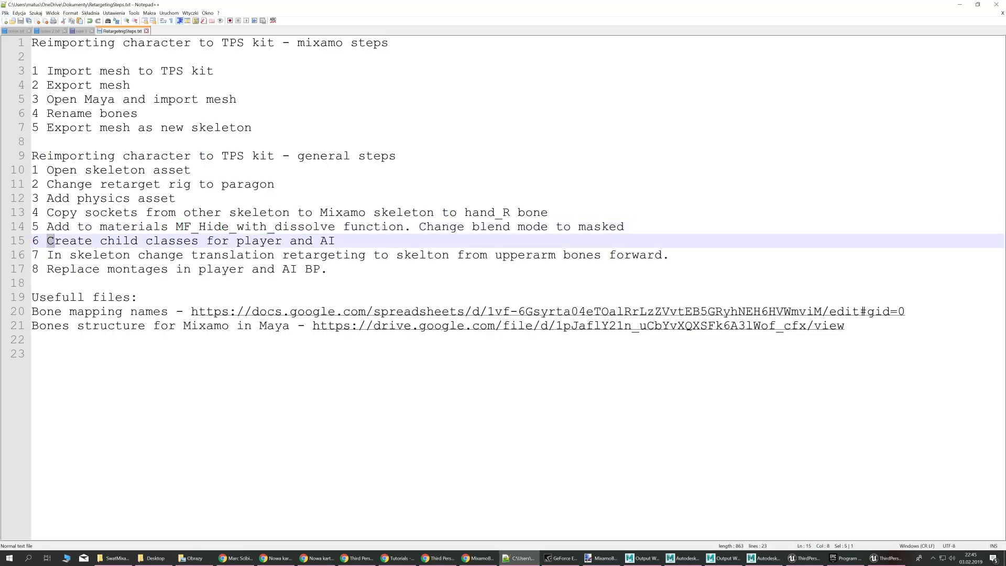
{"action": "left_click_drag", "start_coordinate": [85, 241], "coordinate": [335, 240]}
{"action": "key", "text": "alt+Tab"}
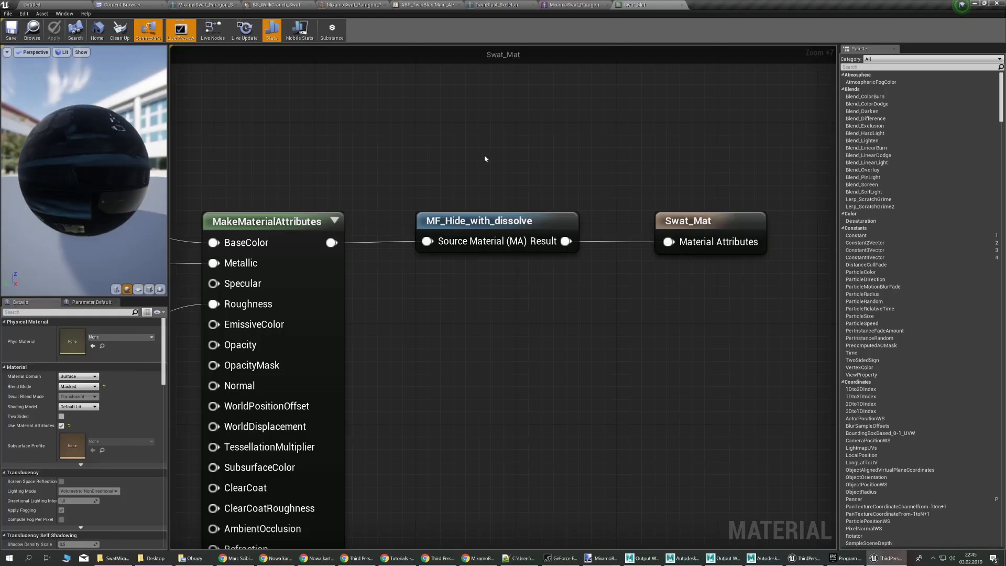
Close the Swat_Mat material and open the Blueprints folder of ThirdPersonKit, expanding its subfolders
{"action": "right_click_drag", "start_coordinate": [499, 151], "coordinate": [487, 188]}
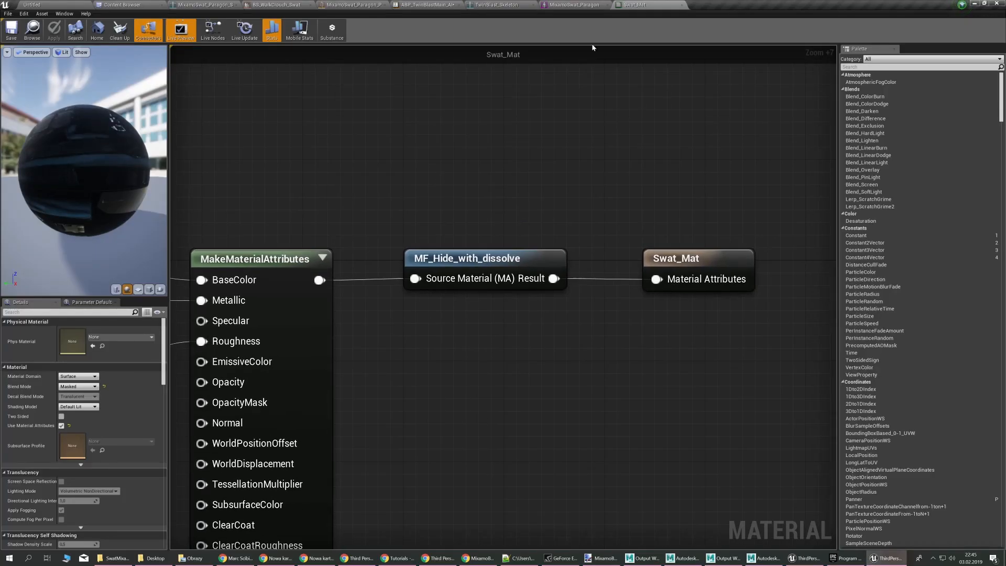
{"action": "left_click", "coordinate": [674, 5]}
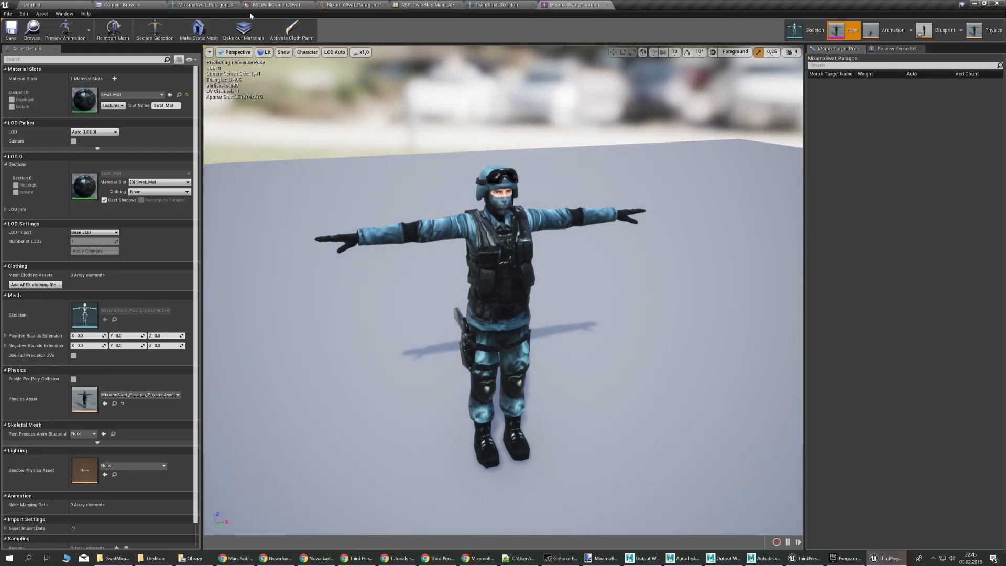
{"action": "left_click", "coordinate": [152, 5]}
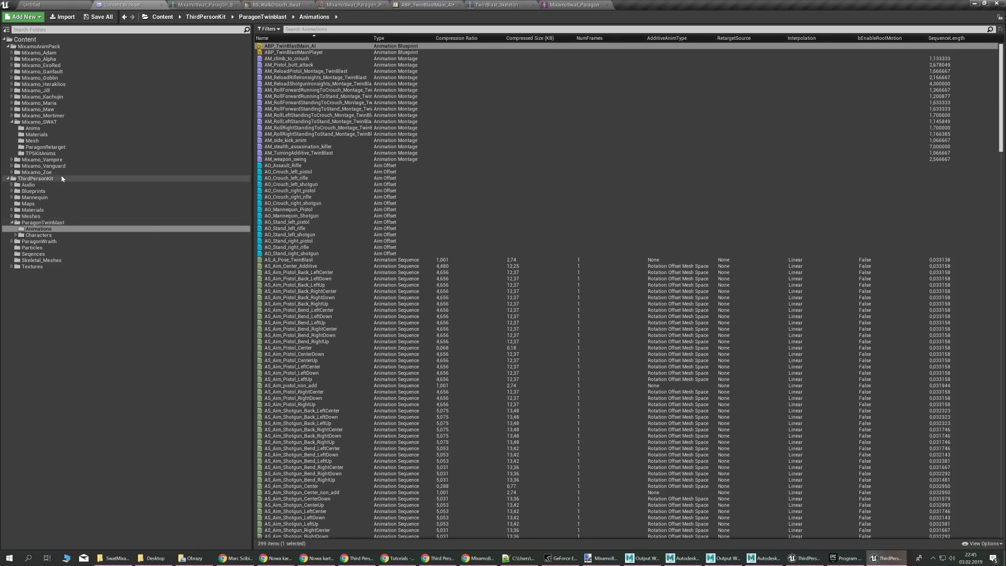
{"action": "left_click", "coordinate": [50, 196]}
{"action": "left_click", "coordinate": [51, 192]}
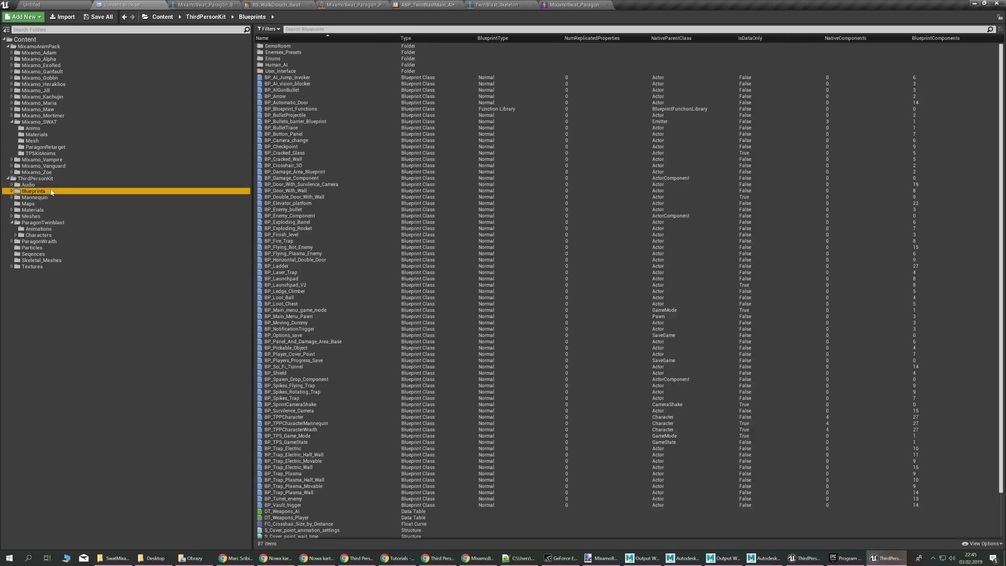
{"action": "double_click", "coordinate": [52, 192]}
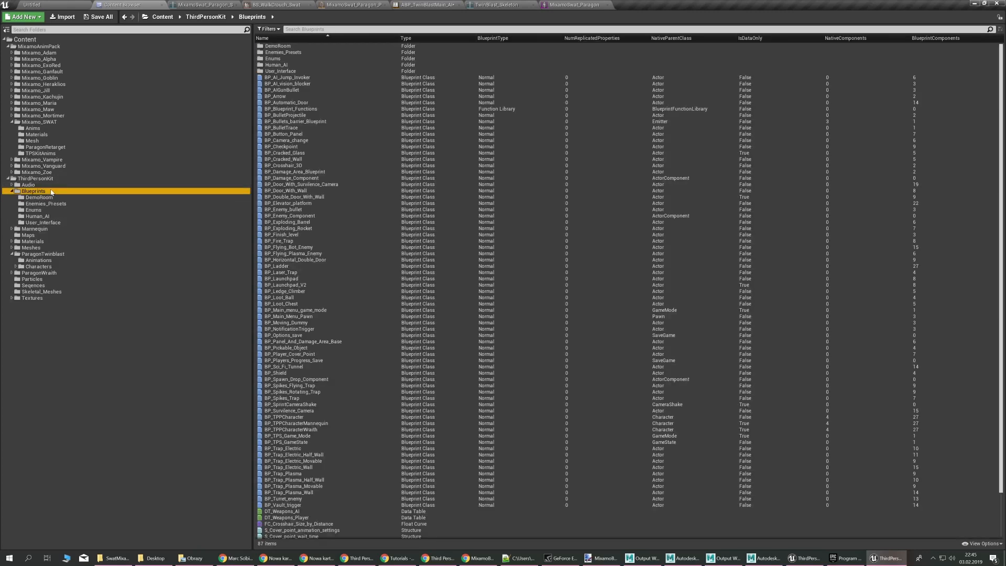
Find BP_TPPCharacter by filtering for "tpp", create its child Blueprint class named BP_TPPCharacter_Swat, and open the new class
{"action": "left_click", "coordinate": [325, 29]}
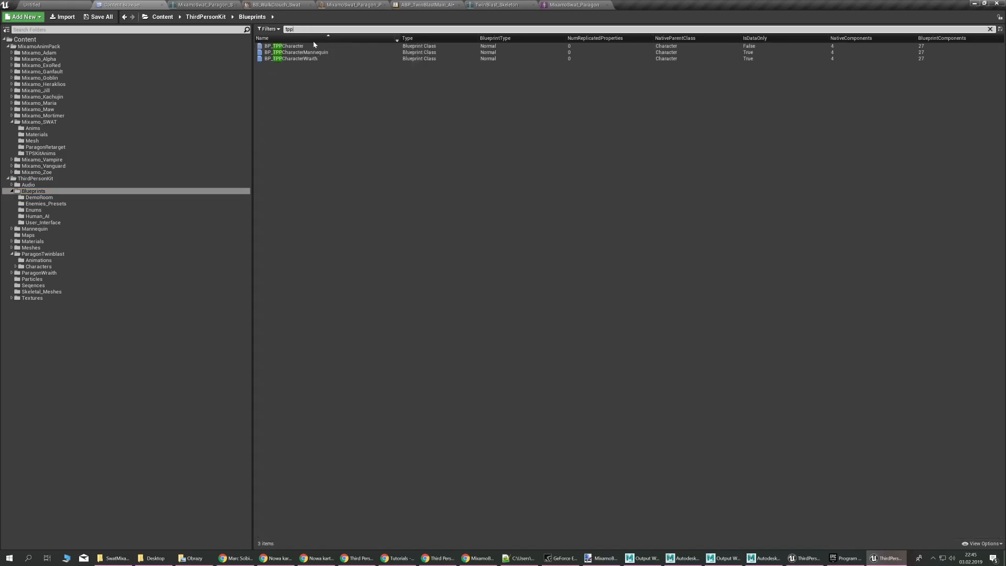
{"action": "left_click", "coordinate": [314, 45]}
{"action": "right_click", "coordinate": [314, 45]}
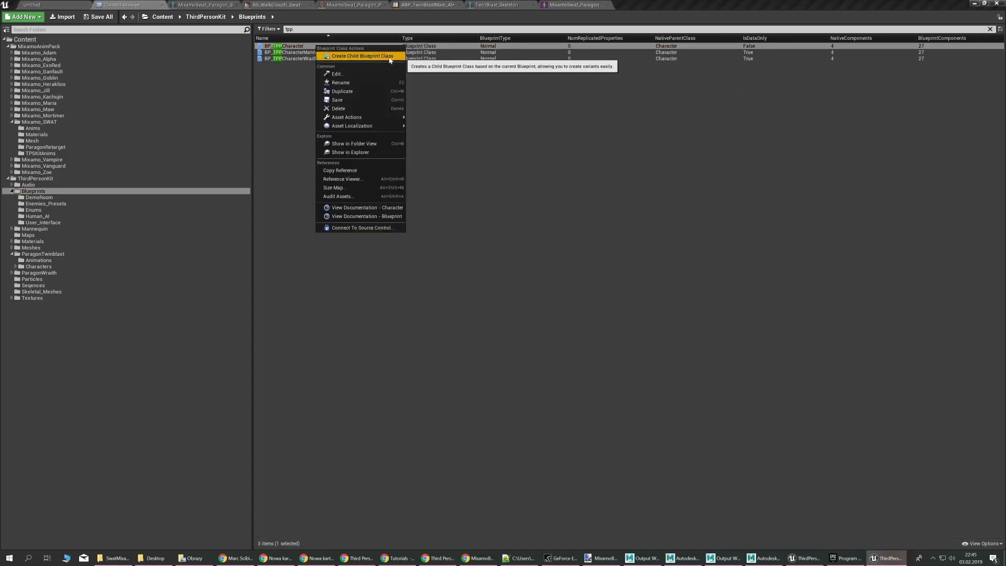
{"action": "left_click", "coordinate": [361, 55]}
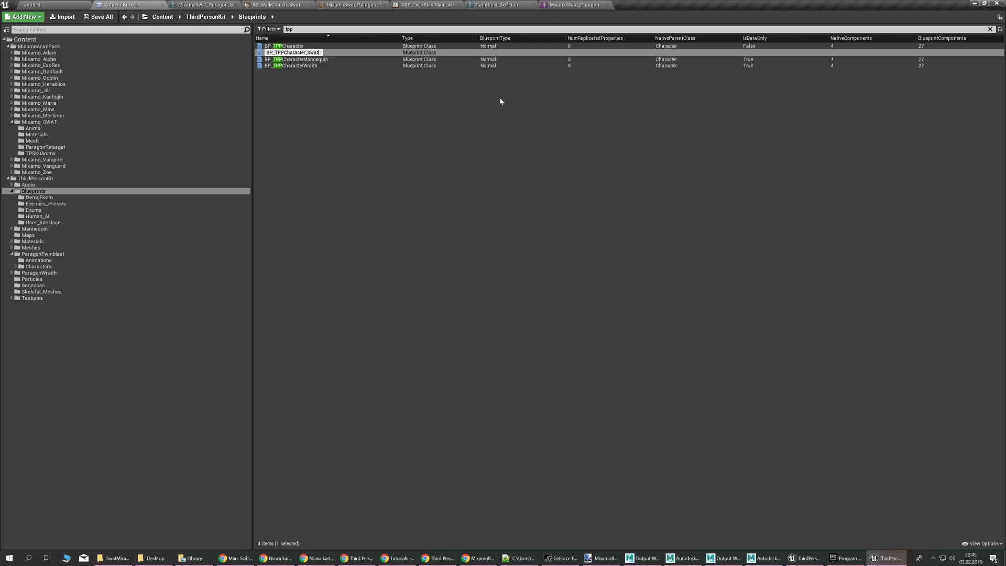
{"action": "key", "text": "Return"}
{"action": "double_click", "coordinate": [301, 53]}
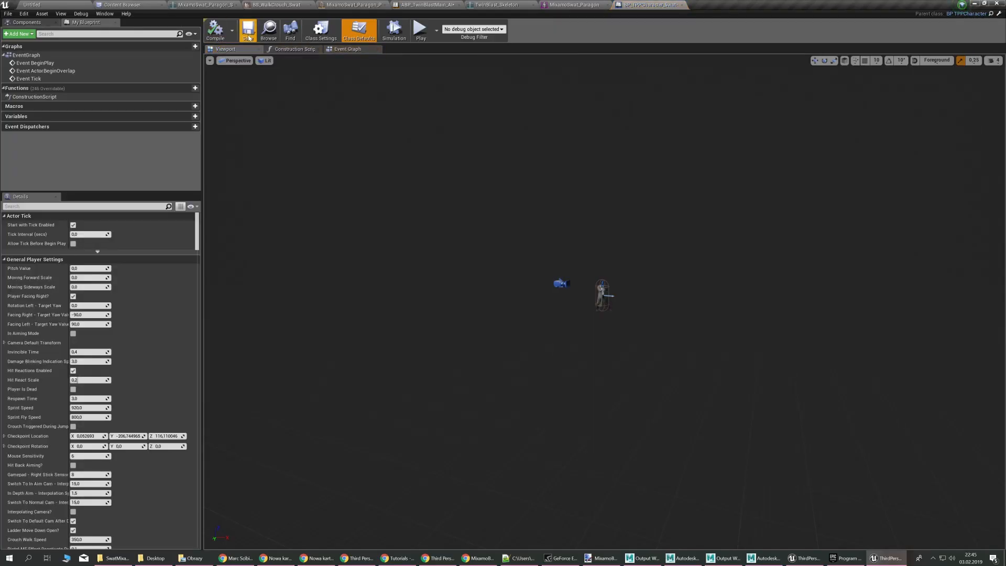
Create a child Blueprint class of BP_ThirdPersonShooterAI in the Human_AI folder and open it
{"action": "left_click", "coordinate": [120, 5]}
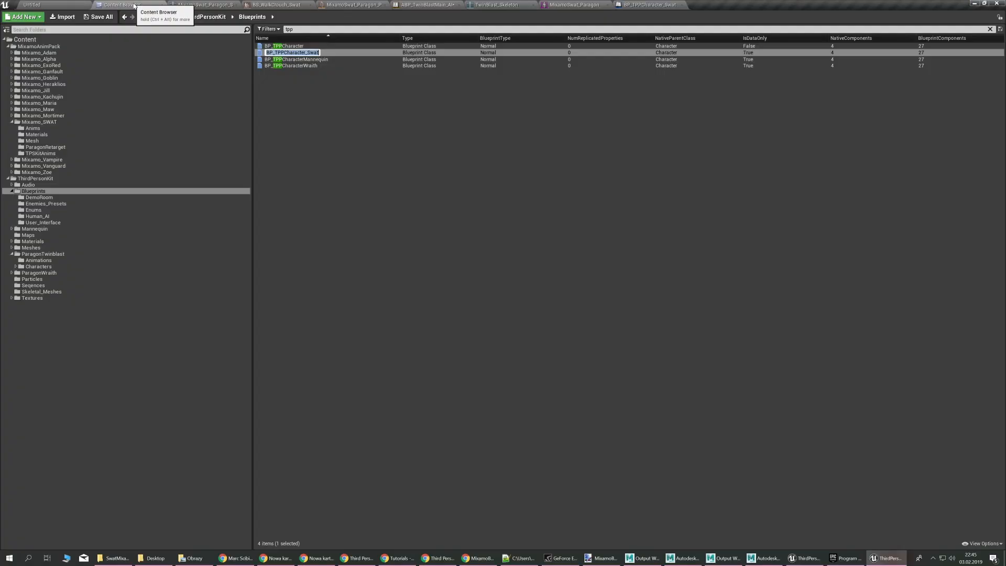
{"action": "left_click", "coordinate": [71, 217]}
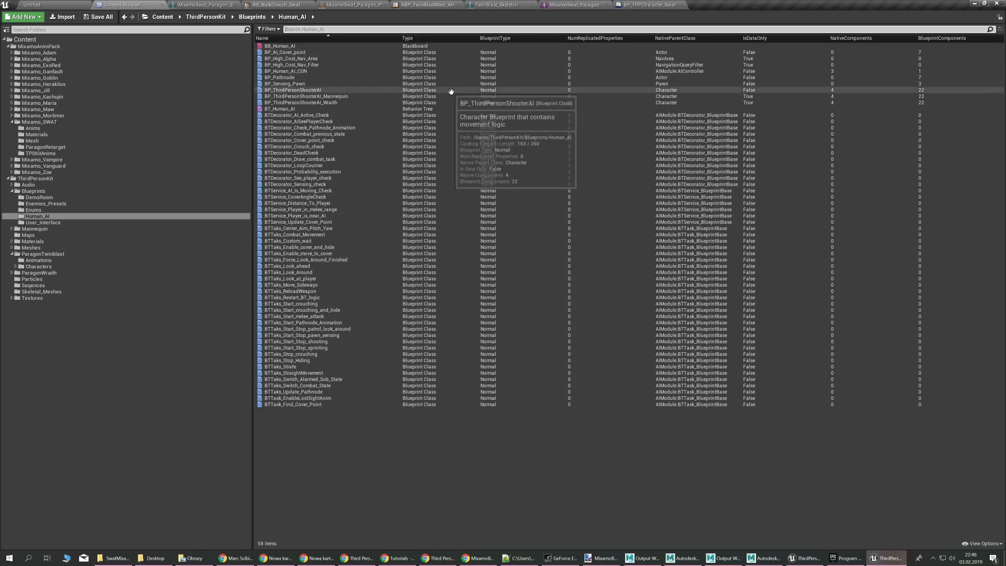
{"action": "left_click", "coordinate": [335, 91]}
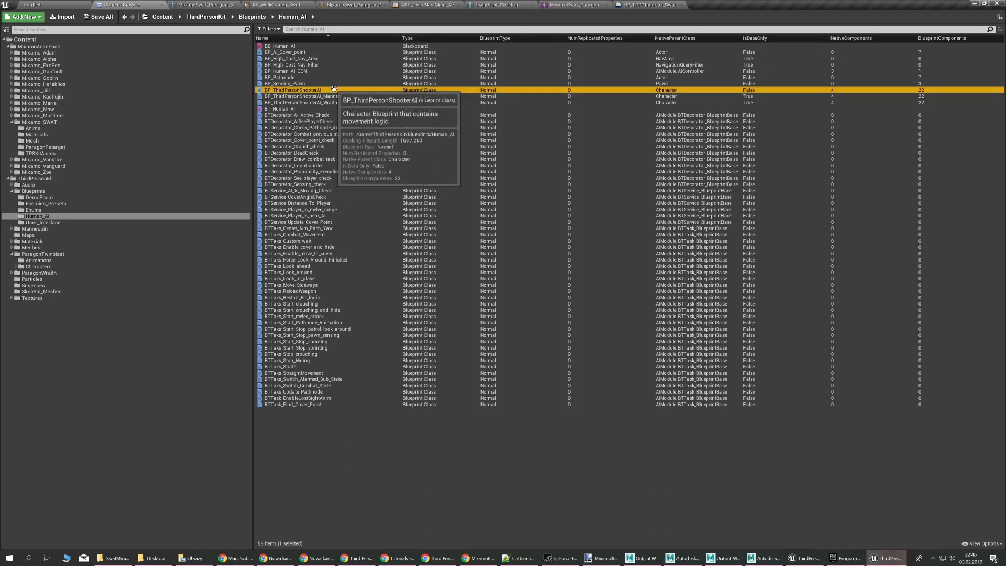
{"action": "right_click", "coordinate": [335, 92]}
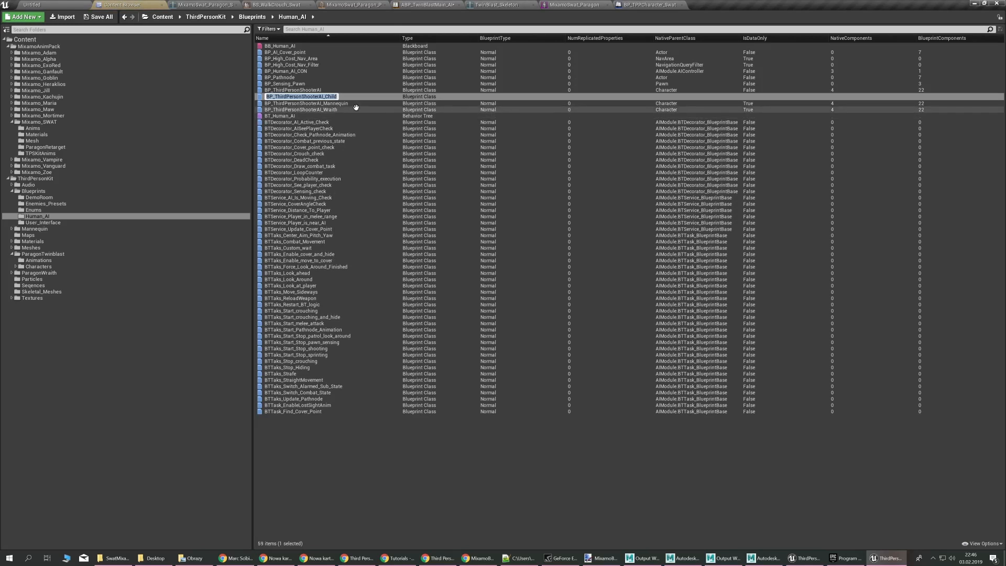
{"action": "key", "text": "Return"}
{"action": "double_click", "coordinate": [448, 102]}
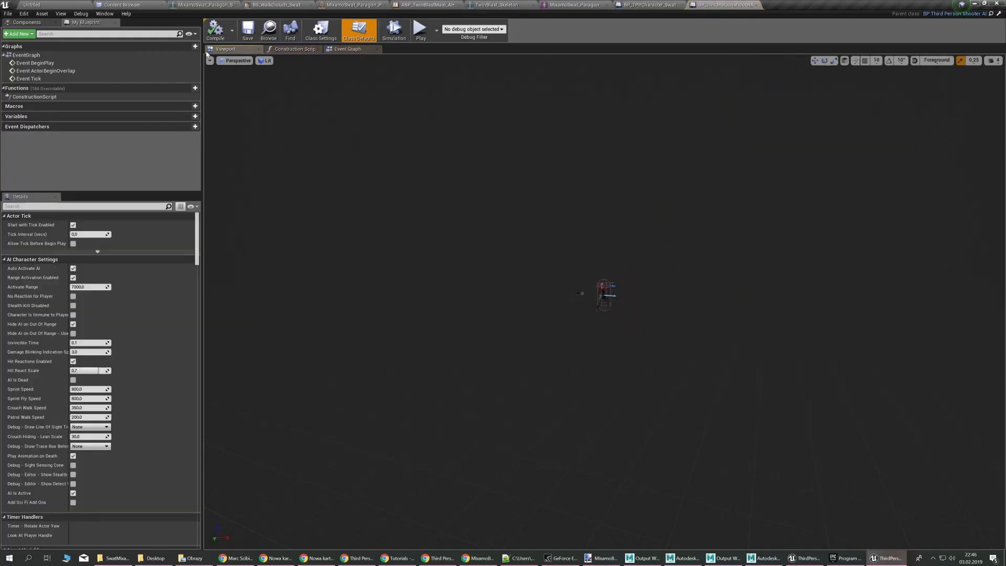
Save the AI child Blueprint, highlight the translation retargeting line in the retargeting notes, and return to the Unreal Editor
{"action": "left_click", "coordinate": [248, 32]}
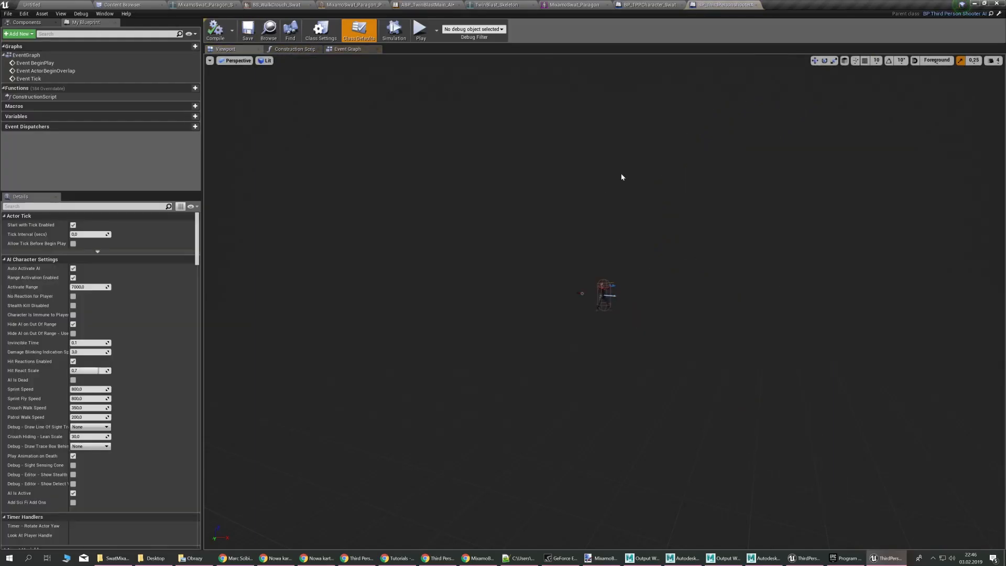
{"action": "key", "text": "alt+Tab"}
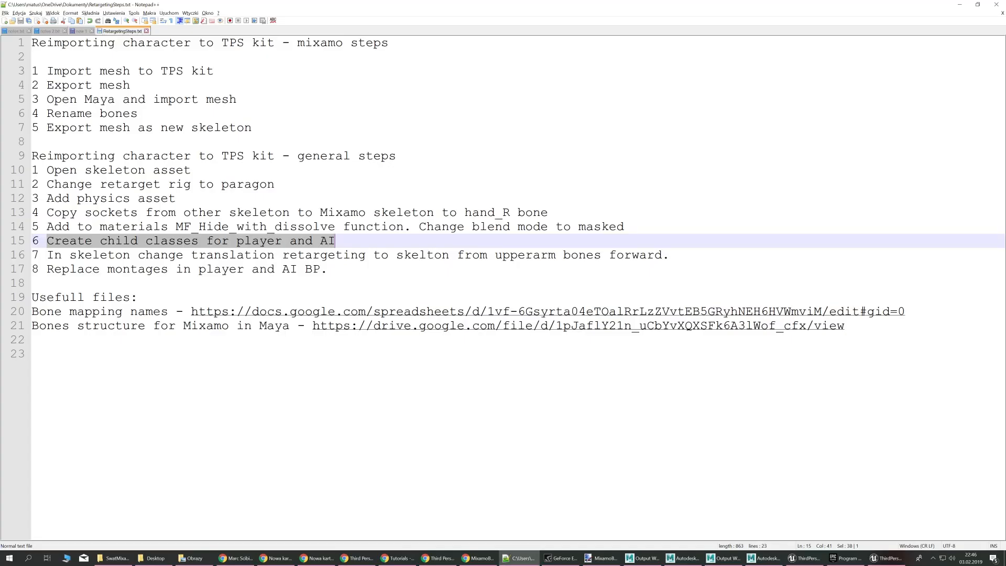
{"action": "left_click_drag", "start_coordinate": [47, 255], "coordinate": [670, 254]}
{"action": "key", "text": "alt+Tab"}
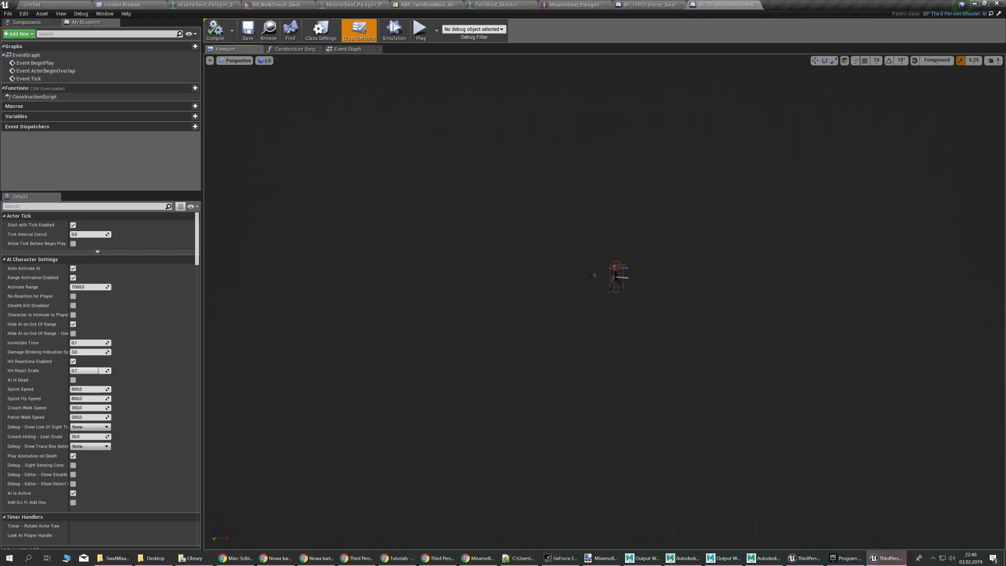
In BP_TPPCharacter_Swat, set the inherited Mesh component's skeletal mesh to MixamoSwat_Paragon
{"action": "key", "text": "w"}
{"action": "right_click_drag", "start_coordinate": [604, 301], "coordinate": [643, 202]}
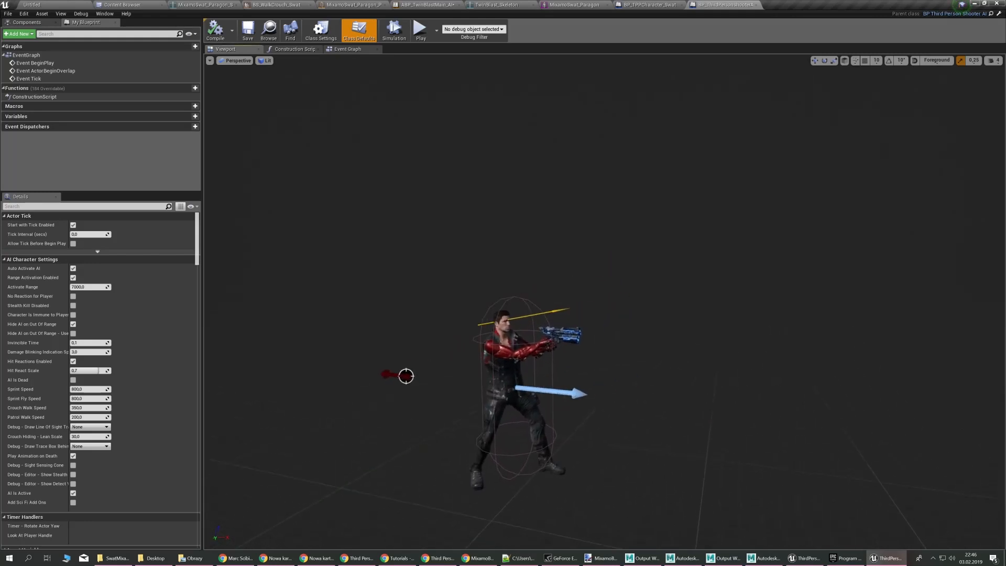
{"action": "left_click", "coordinate": [668, 5]}
{"action": "right_click_drag", "start_coordinate": [683, 87], "coordinate": [736, 123]}
{"action": "key", "text": "w"}
{"action": "key", "text": "w"}
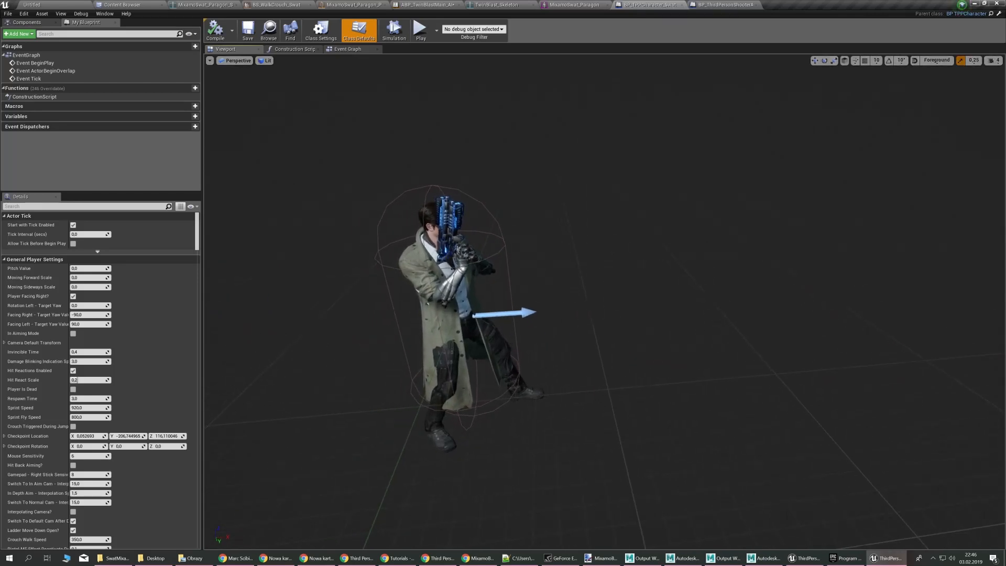
{"action": "left_click", "coordinate": [452, 303]}
{"action": "right_click_drag", "start_coordinate": [400, 196], "coordinate": [348, 195]}
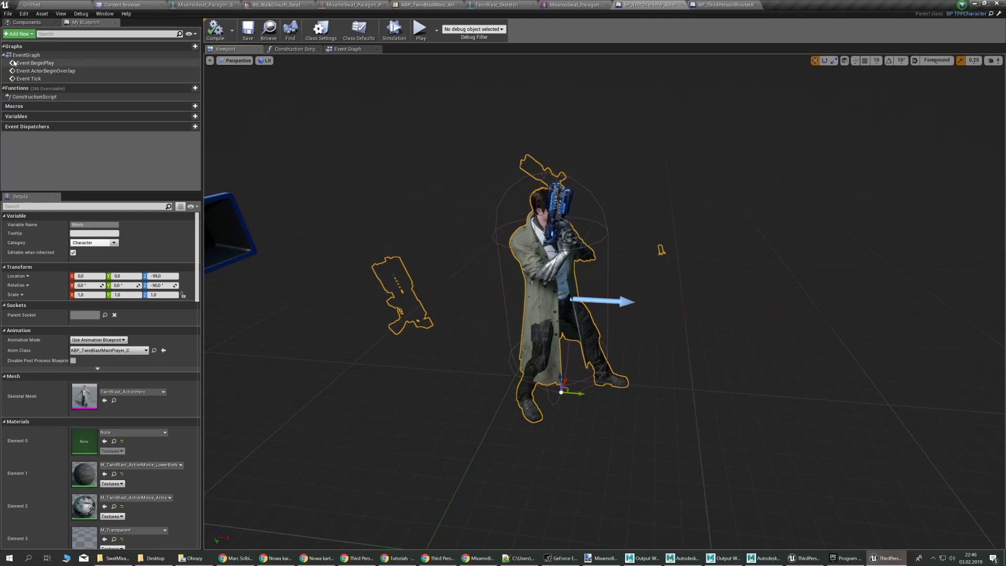
{"action": "left_click", "coordinate": [27, 22]}
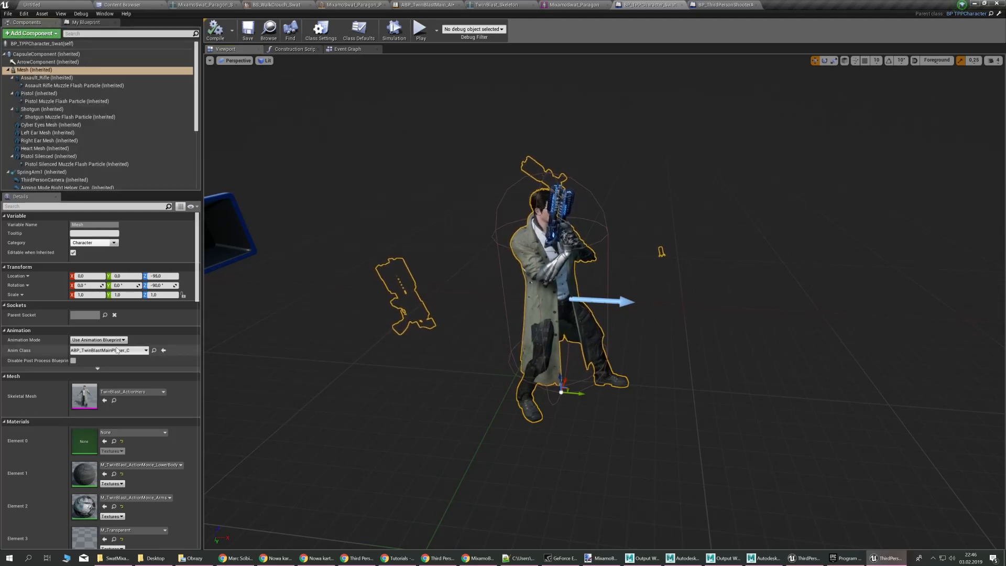
{"action": "left_click", "coordinate": [150, 393]}
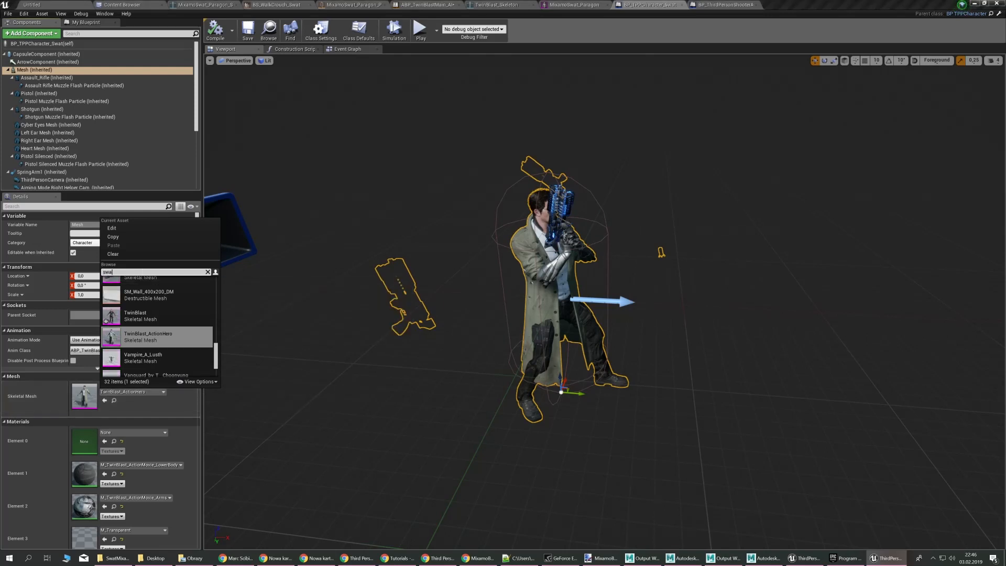
{"action": "left_click", "coordinate": [155, 311]}
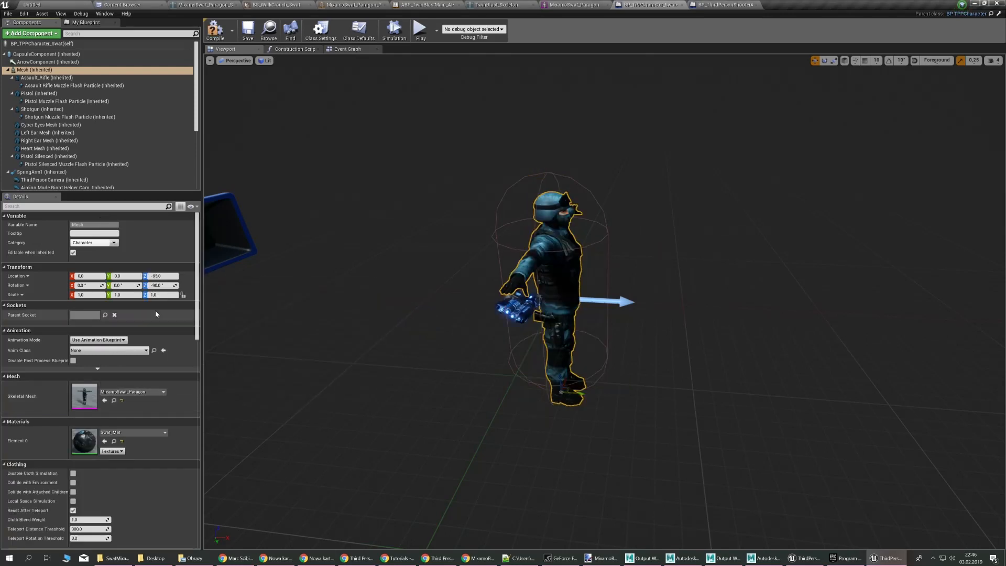
Assign ABP_TwinBlastMainPlayer_Swat as the player mesh's Anim Class and compile the Blueprint
{"action": "left_click", "coordinate": [122, 351]}
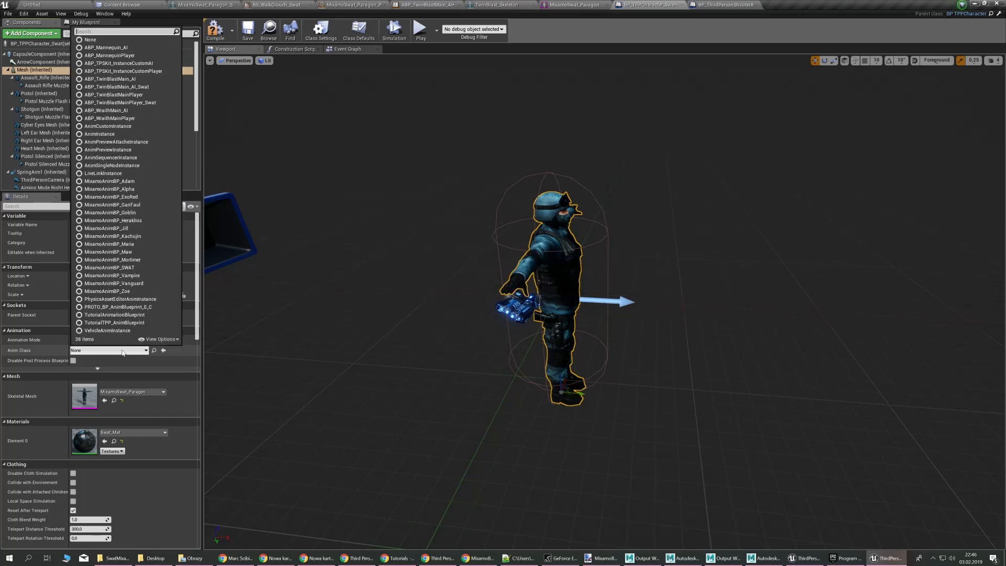
{"action": "type", "text": "swat"}
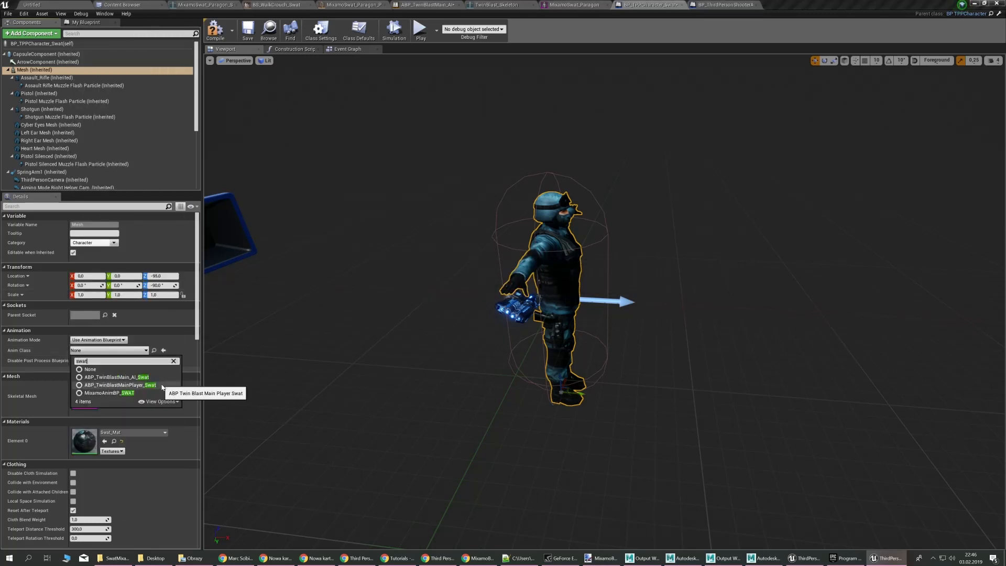
{"action": "left_click", "coordinate": [118, 385]}
{"action": "right_click_drag", "start_coordinate": [337, 343], "coordinate": [337, 343]}
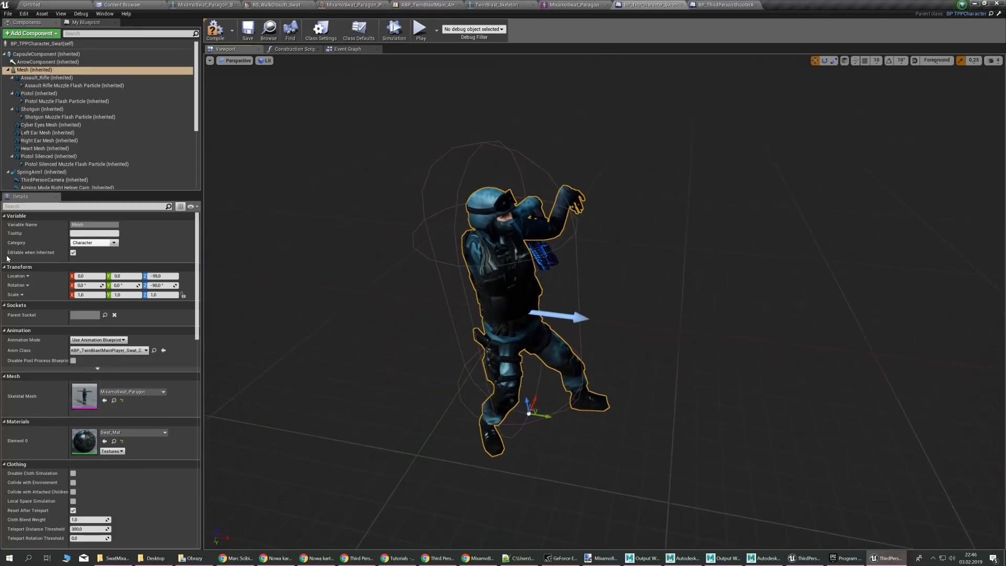
{"action": "left_click", "coordinate": [210, 38]}
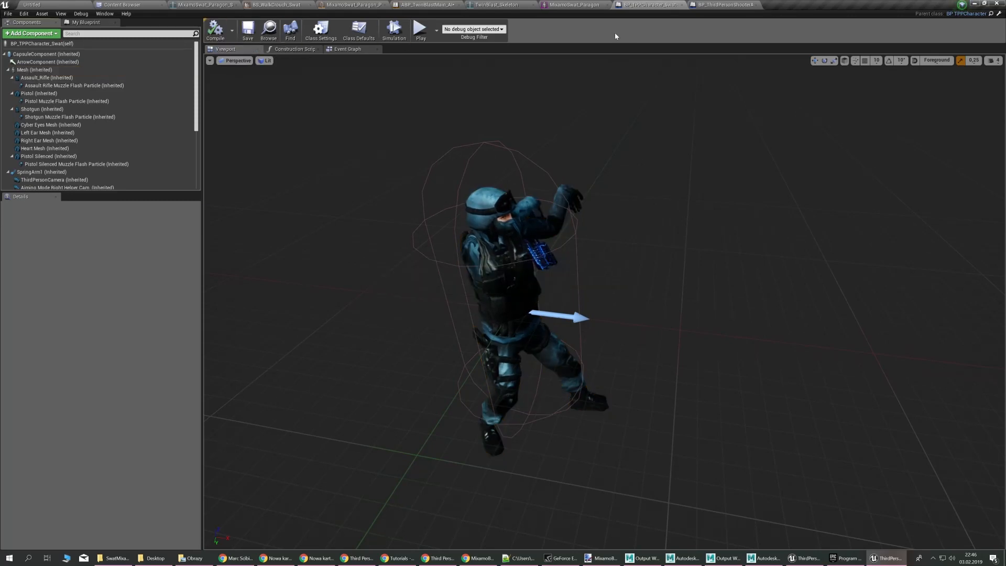
In the child Blueprint of BP_ThirdPersonShooterAI, set the character mesh's skeletal mesh to MixamoSwat_Paragon
{"action": "left_click", "coordinate": [732, 8]}
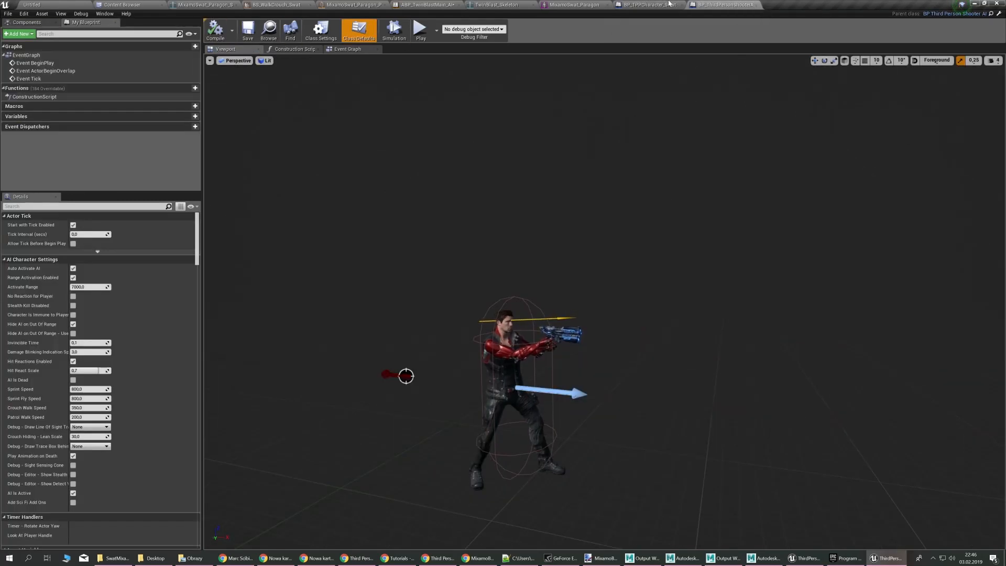
{"action": "left_click", "coordinate": [486, 372]}
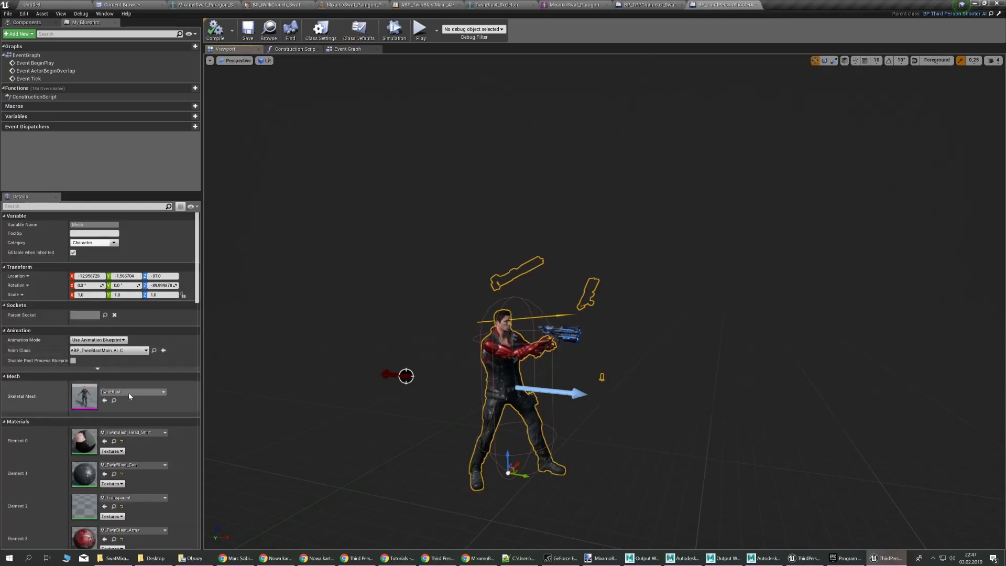
{"action": "left_click", "coordinate": [129, 393]}
{"action": "type", "text": "swat"}
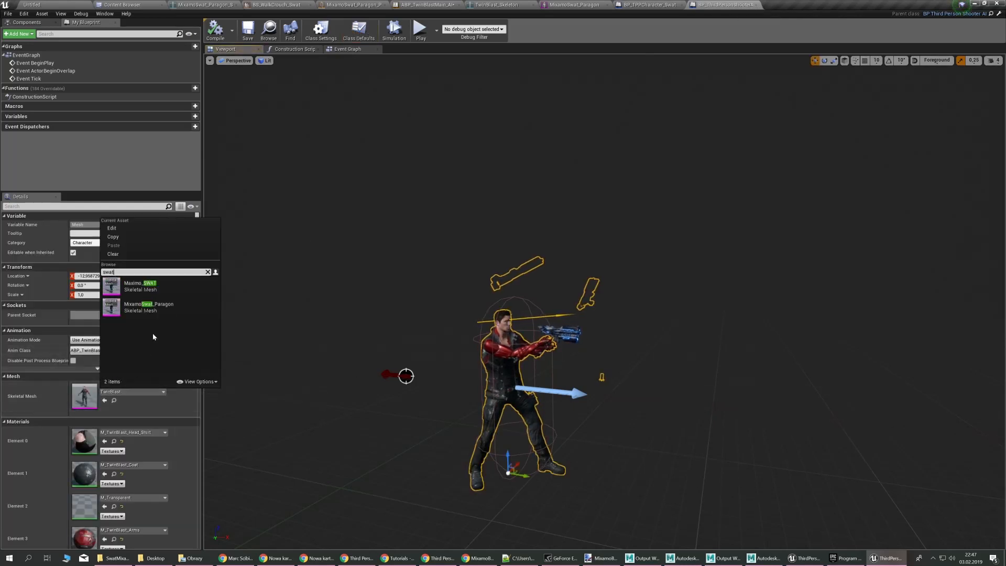
{"action": "left_click", "coordinate": [158, 306]}
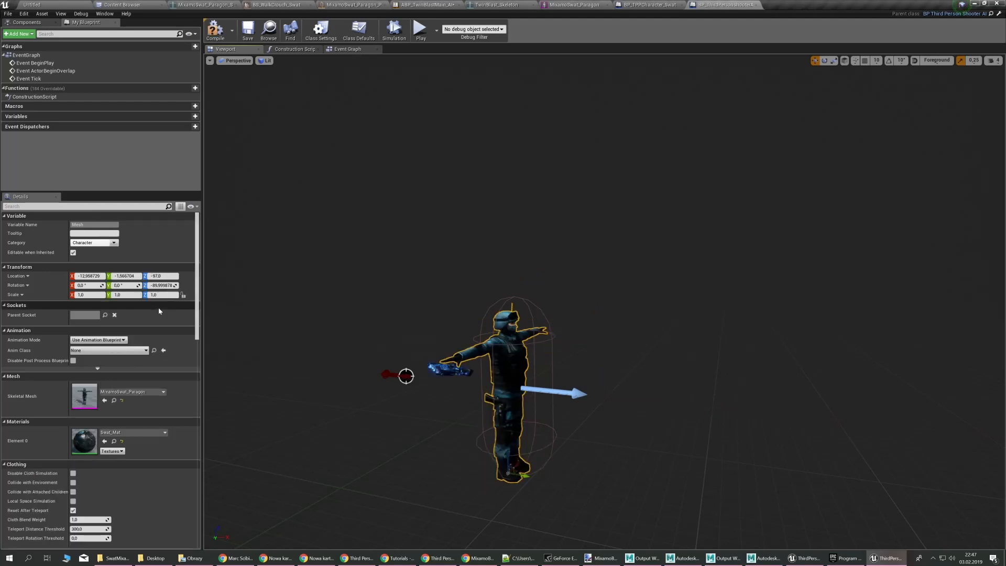
Assign ABP_TwinBlastMain_AI_Swat as the AI mesh's Anim Class, inspect the pose up close, and save the Blueprint
{"action": "left_click", "coordinate": [138, 353]}
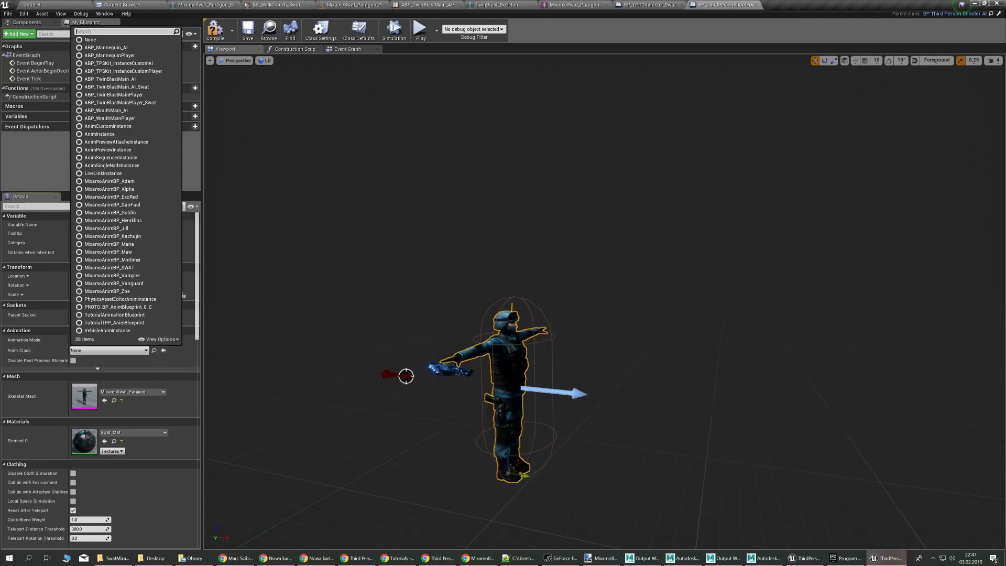
{"action": "type", "text": "swat"}
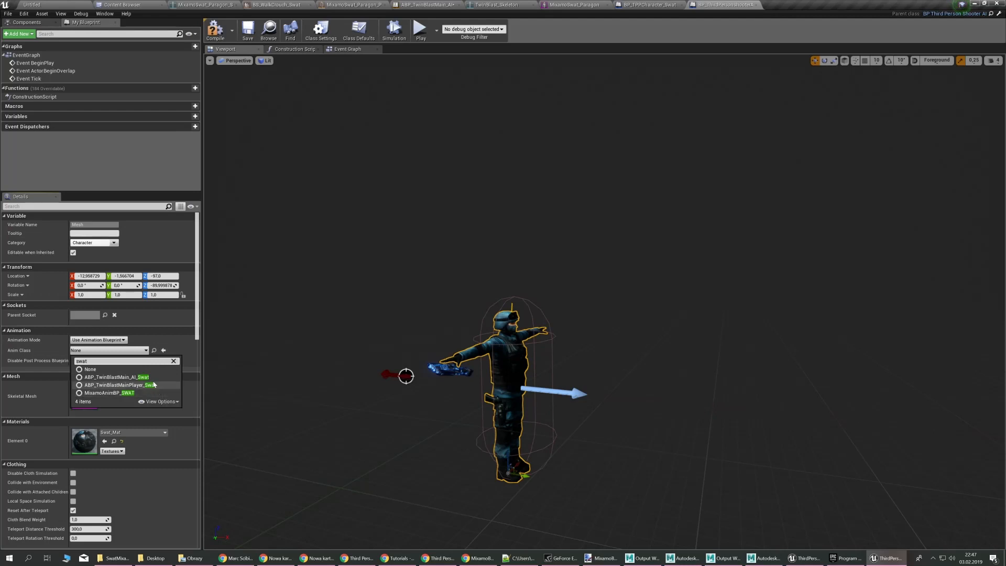
{"action": "left_click", "coordinate": [147, 378]}
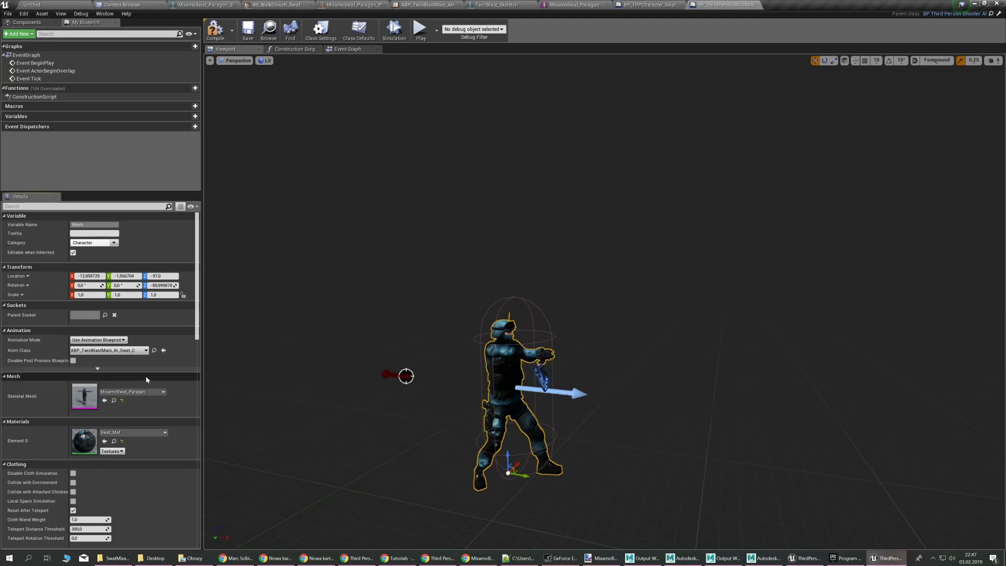
{"action": "scroll", "coordinate": [457, 212], "scroll_direction": "up", "scroll_amount": 4}
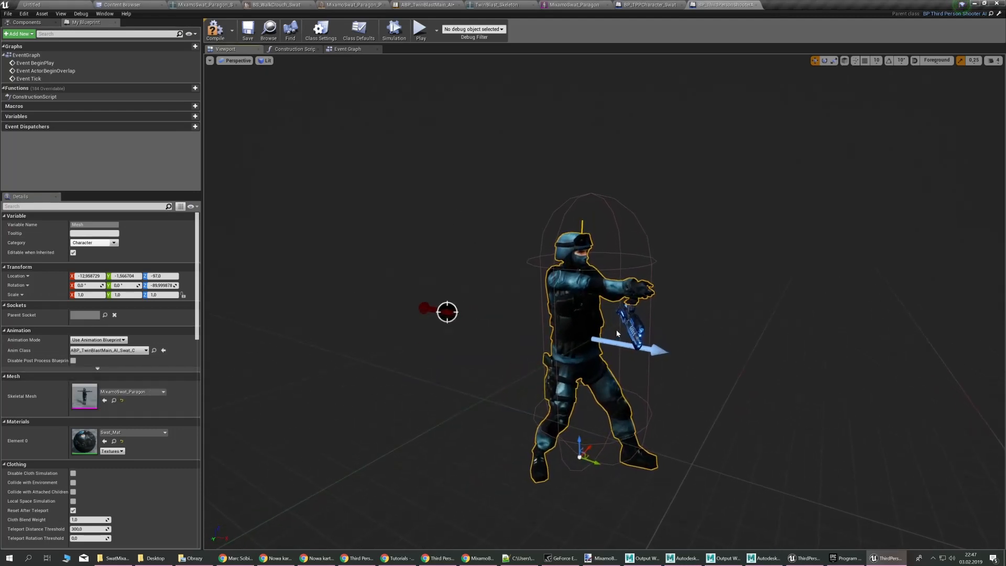
{"action": "middle_click_drag", "start_coordinate": [457, 212], "coordinate": [437, 214]}
{"action": "scroll", "coordinate": [457, 212], "scroll_direction": "up", "scroll_amount": 4}
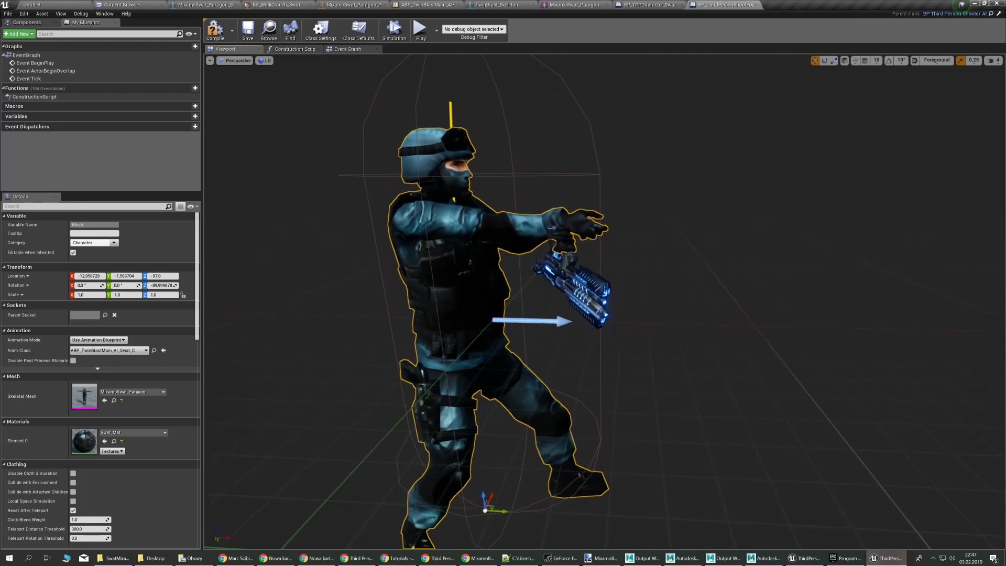
{"action": "scroll", "coordinate": [457, 212], "scroll_direction": "down", "scroll_amount": 2}
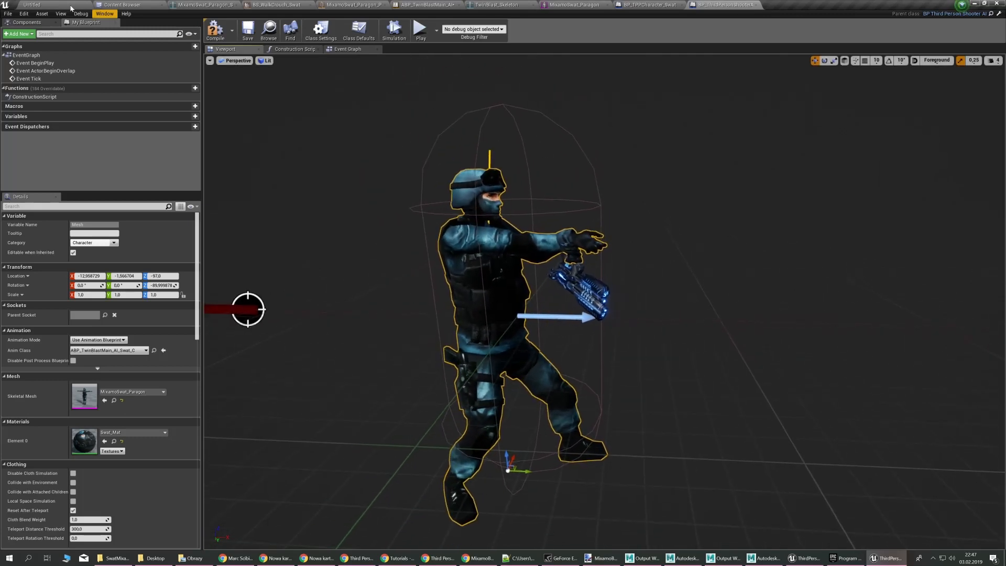
{"action": "left_click", "coordinate": [248, 32]}
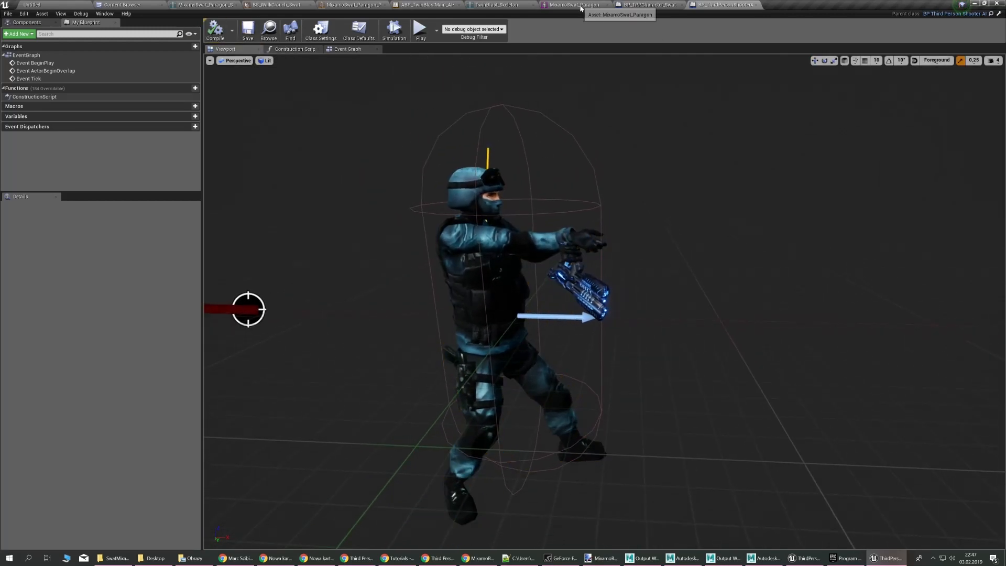
Recheck the retargeting notes, open the skeleton of MixamoSwat_Paragon, and show the retargeting options in its bone tree
{"action": "left_click", "coordinate": [580, 8]}
{"action": "key", "text": "alt+Tab"}
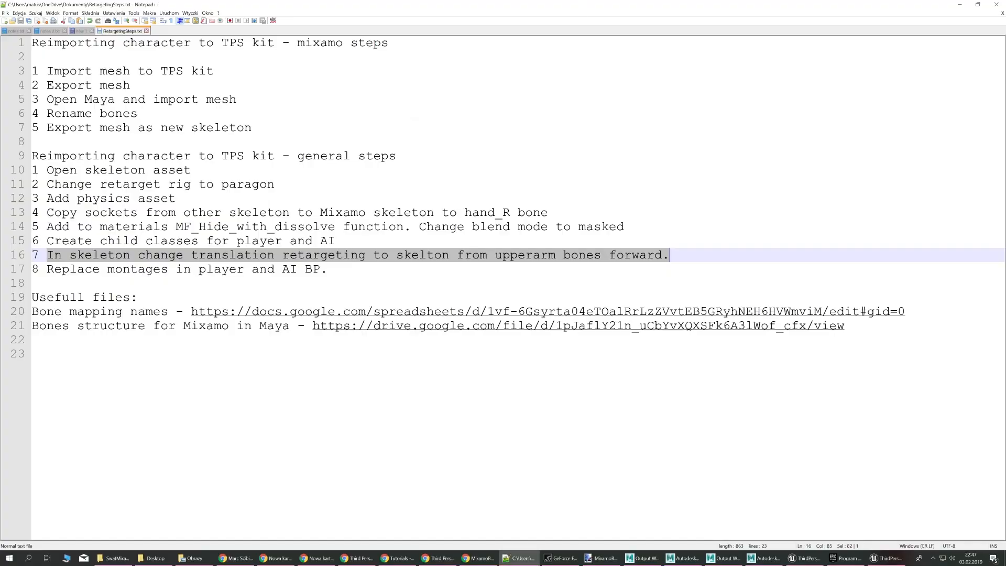
{"action": "key", "text": "alt+Tab"}
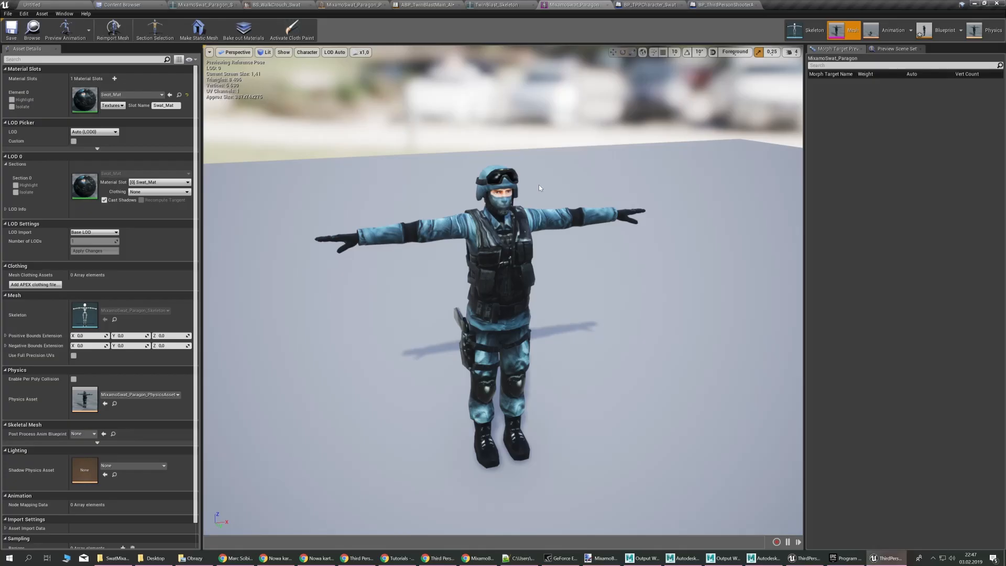
{"action": "left_click", "coordinate": [809, 29]}
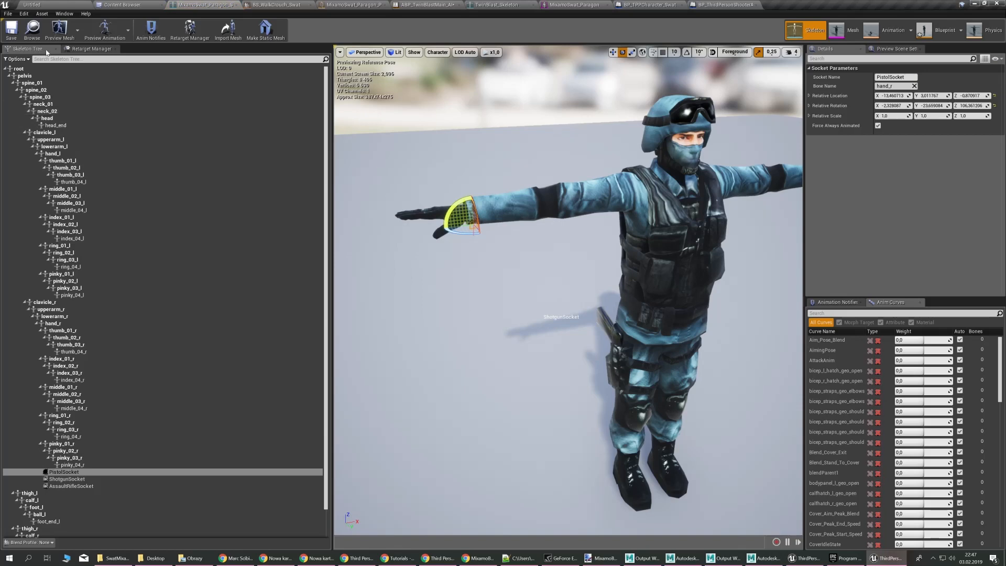
{"action": "left_click", "coordinate": [92, 48]}
{"action": "left_click", "coordinate": [27, 48]}
{"action": "left_click", "coordinate": [21, 59]}
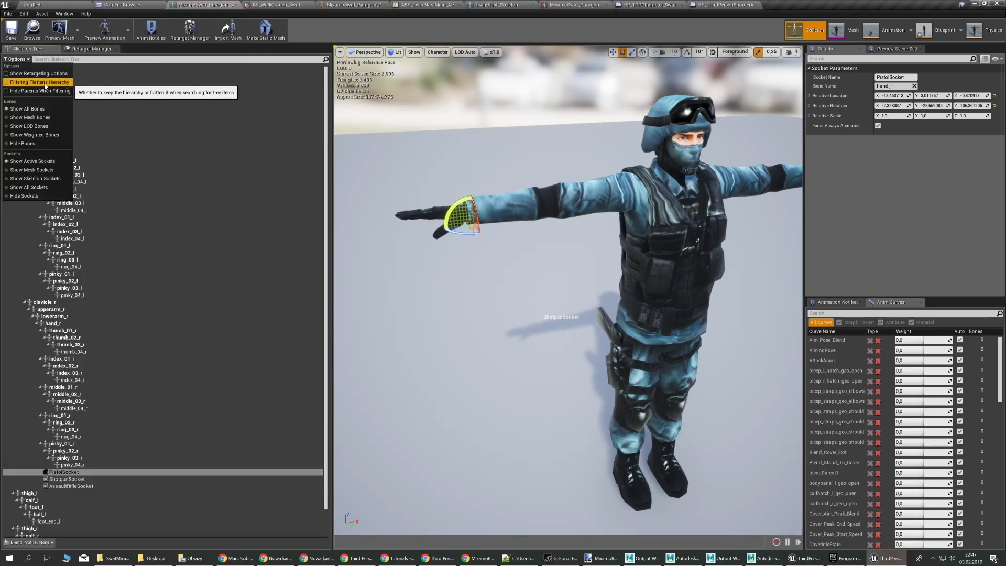
{"action": "left_click", "coordinate": [38, 74]}
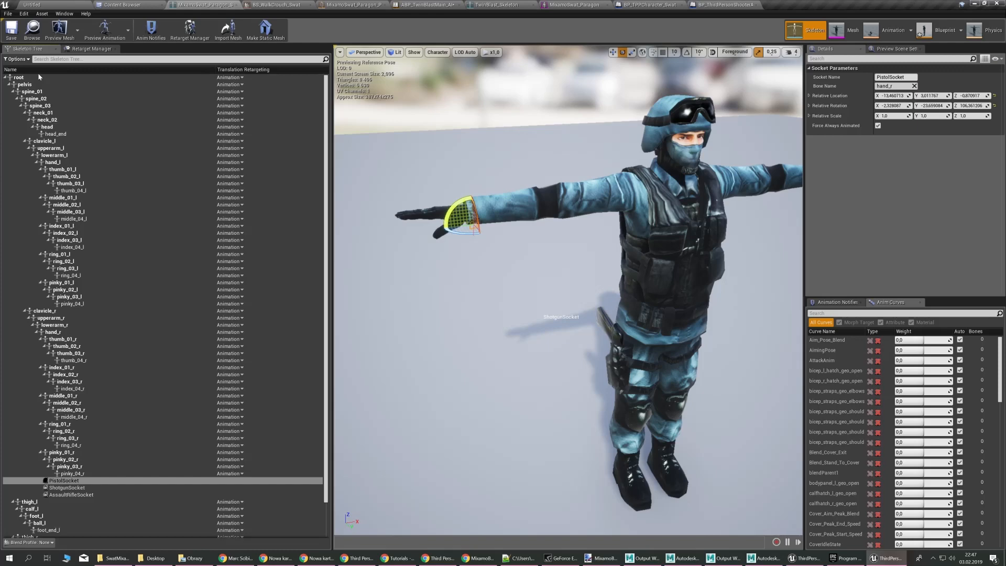
Recursively set the translation retargeting of clavicle_l and its child bones to Skeleton
{"action": "left_click", "coordinate": [87, 142]}
{"action": "right_click", "coordinate": [88, 146]}
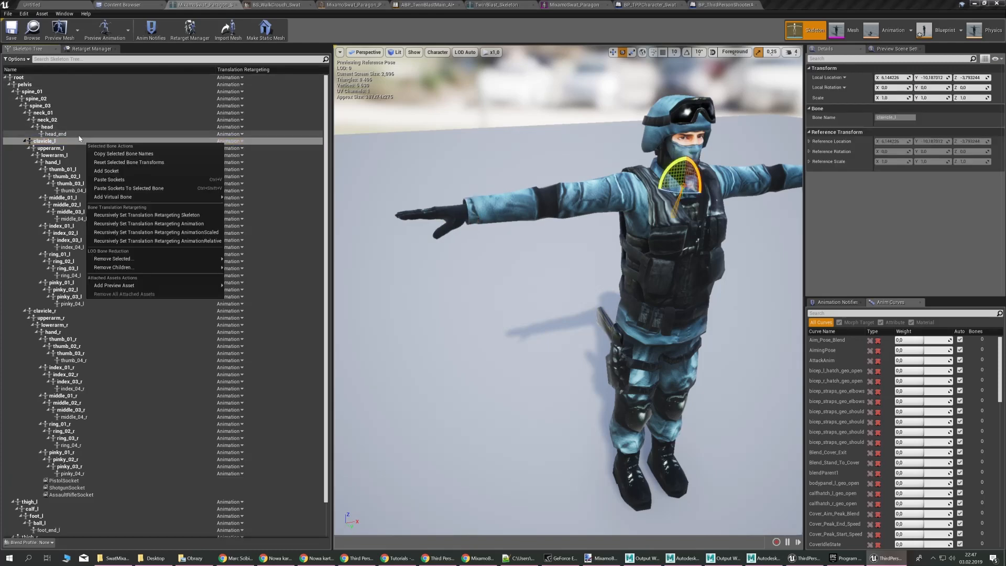
{"action": "mouse_move", "coordinate": [178, 226]}
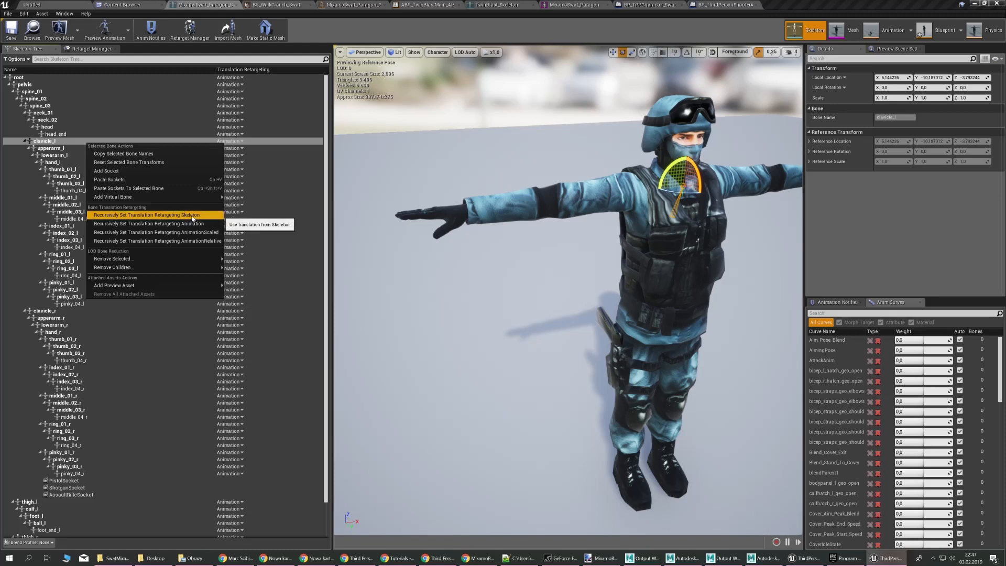
{"action": "left_click", "coordinate": [194, 216]}
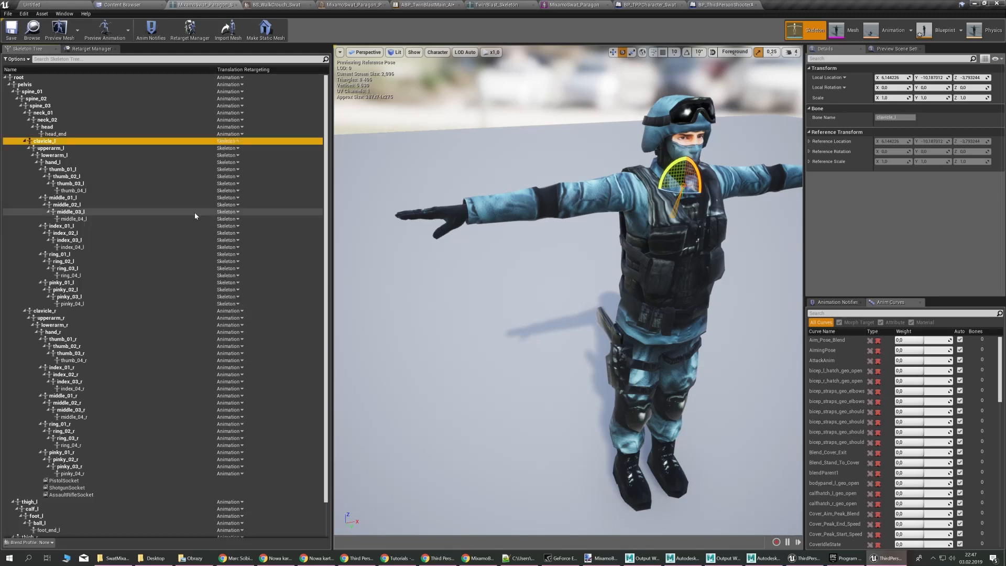
Recursively set the translation retargeting of clavicle_r and its child bones to Skeleton, and save the skeleton
{"action": "left_click", "coordinate": [85, 312]}
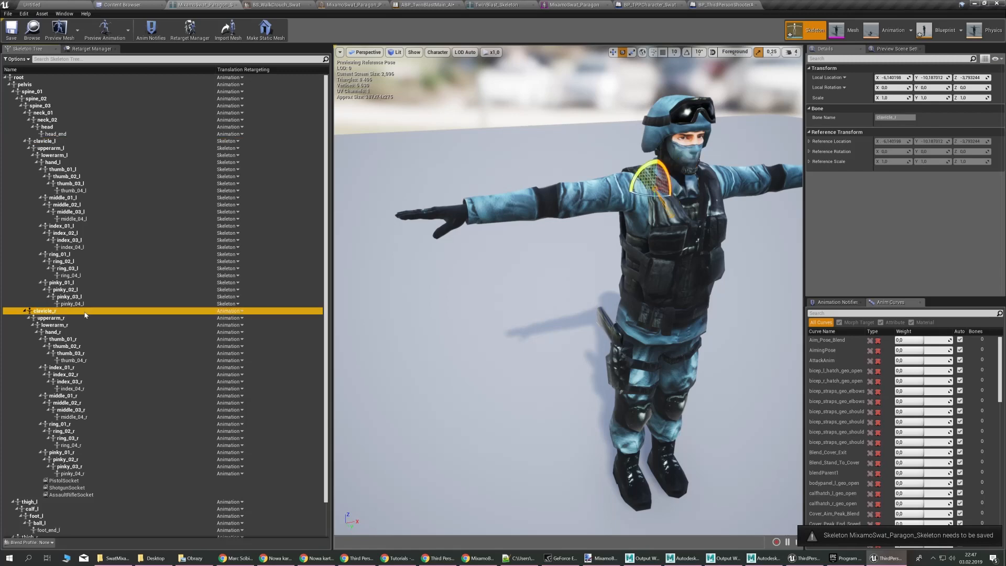
{"action": "right_click", "coordinate": [85, 312]}
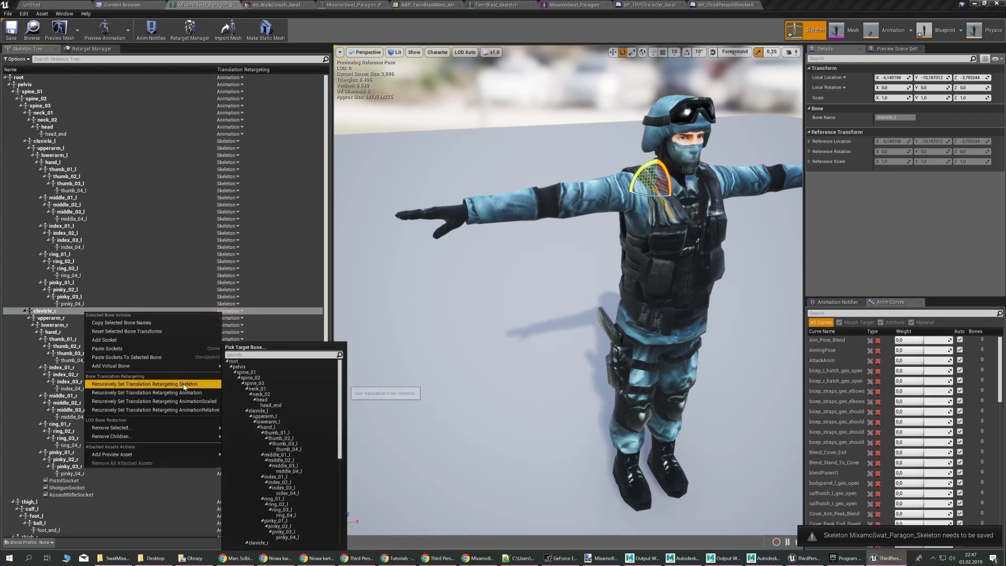
{"action": "left_click", "coordinate": [183, 384]}
{"action": "left_click", "coordinate": [12, 30]}
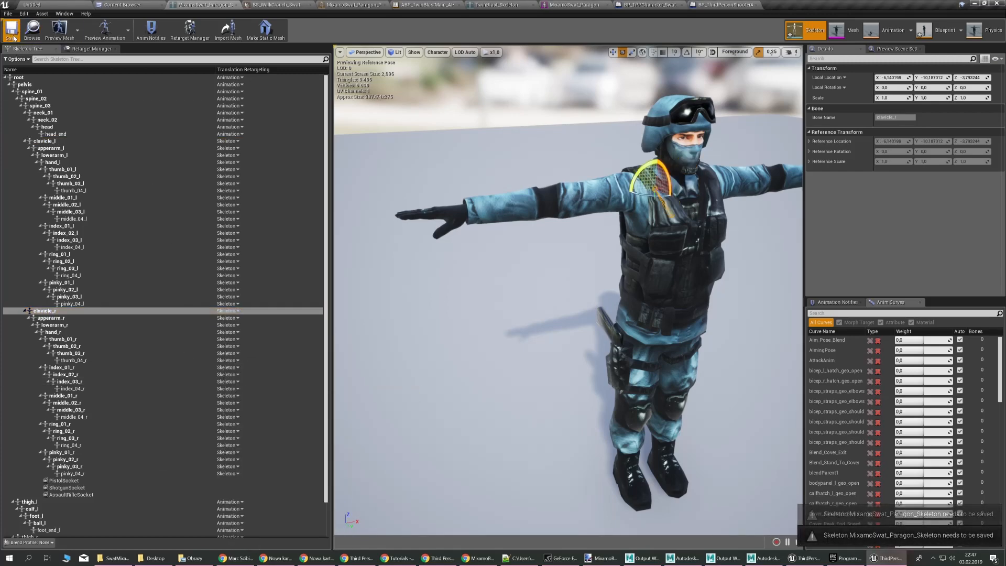
Check the retargeting notes for step 8, replacing the montages in the player and AI Blueprints, and return to the skeleton editor
{"action": "key", "text": "alt+Tab"}
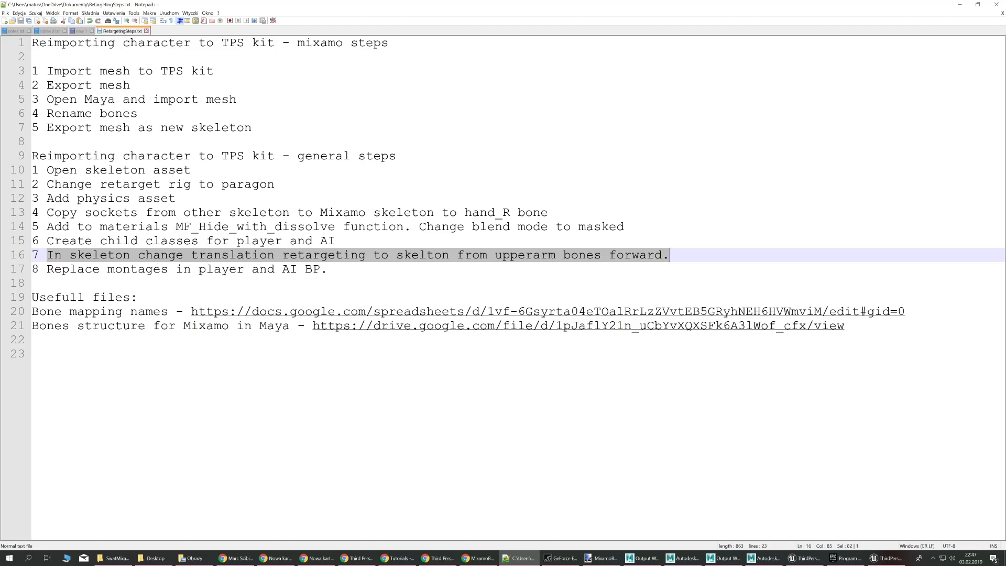
{"action": "left_click_drag", "start_coordinate": [46, 268], "coordinate": [304, 268]}
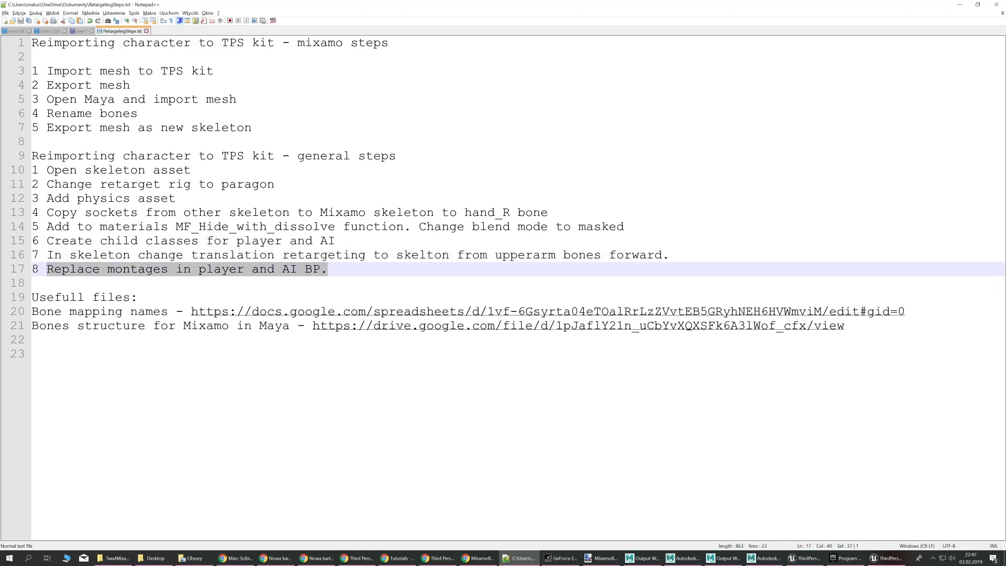
{"action": "key", "text": "alt+Tab"}
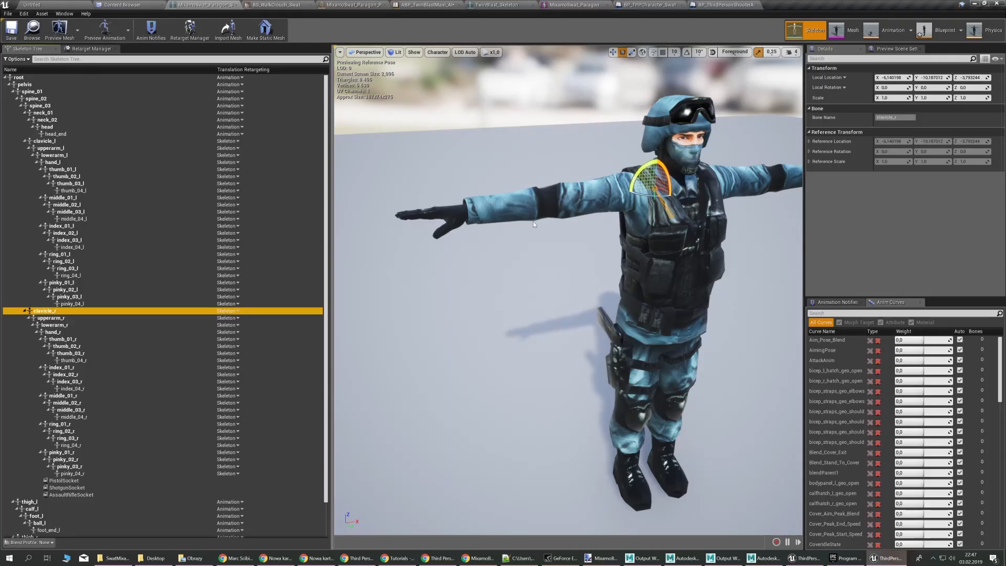
Review the Swat AI and player character Blueprints and close both of their editors
{"action": "left_click", "coordinate": [726, 4]}
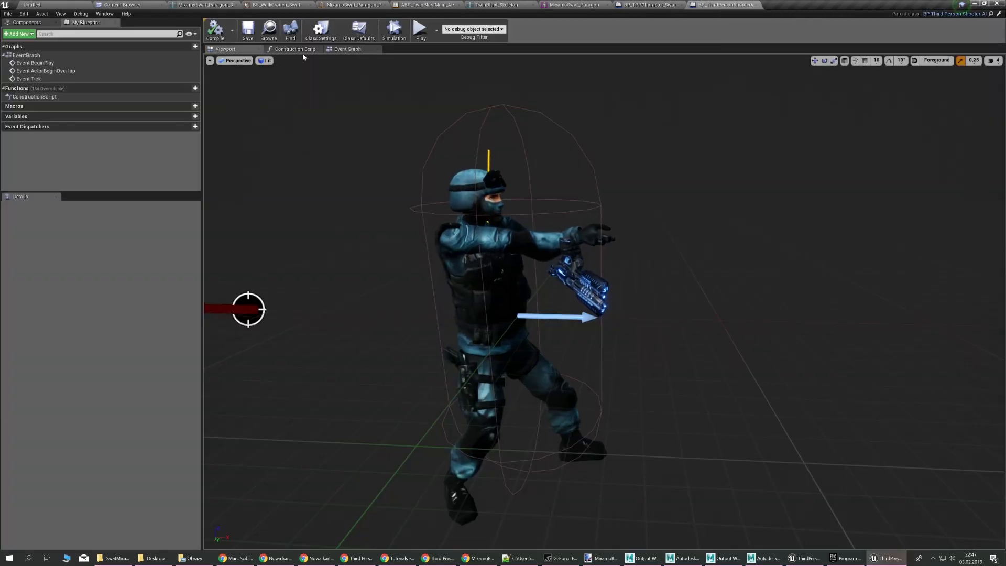
{"action": "left_click_drag", "start_coordinate": [201, 145], "coordinate": [291, 145]}
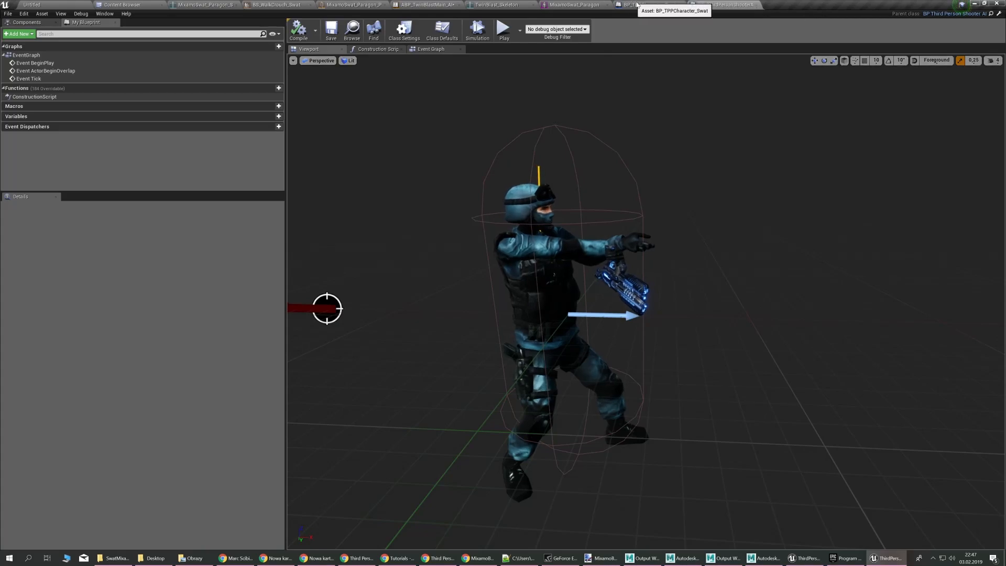
{"action": "left_click", "coordinate": [649, 5]}
{"action": "left_click", "coordinate": [714, 5]}
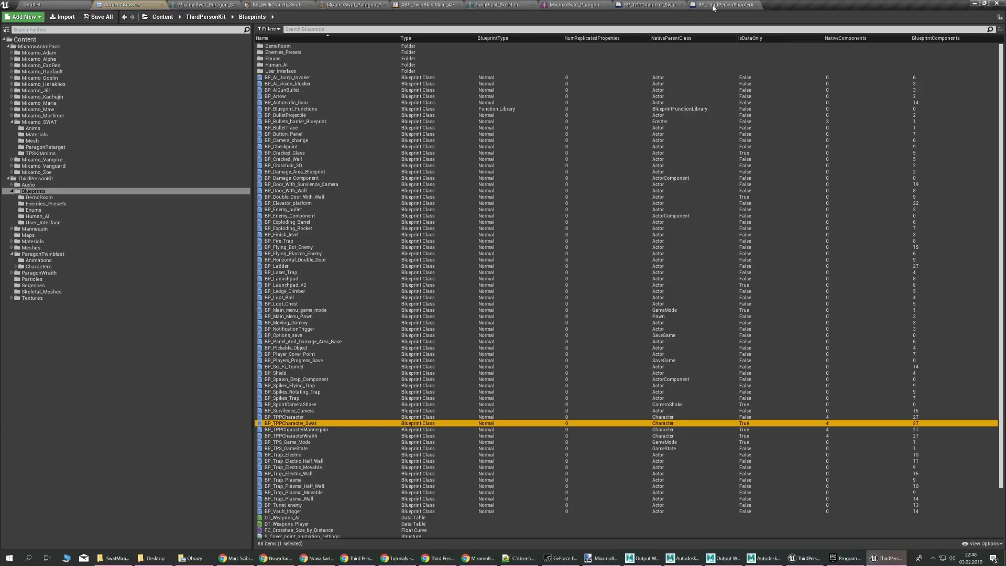
{"action": "middle_click", "coordinate": [714, 6]}
{"action": "middle_click", "coordinate": [665, 5]}
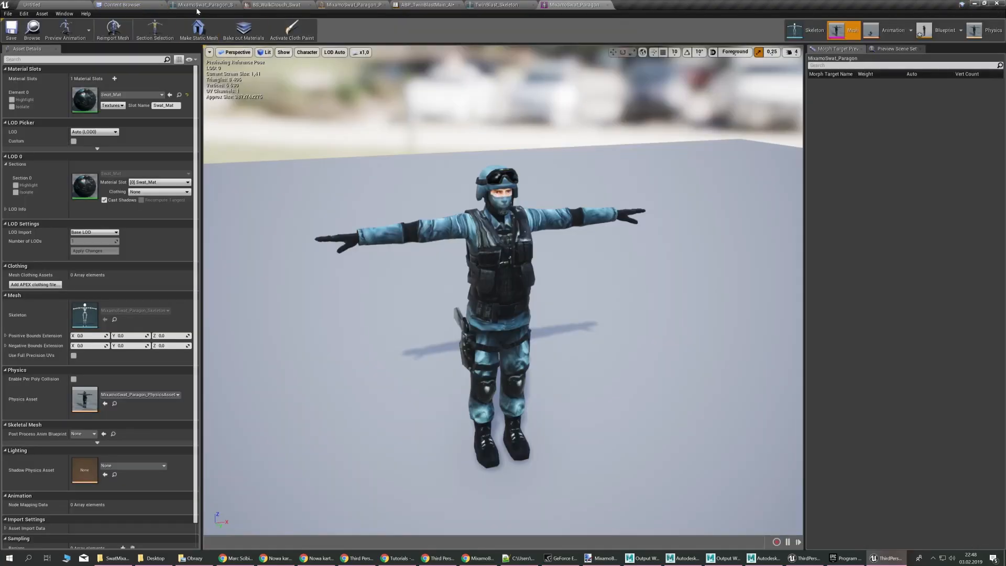
Reopen BP_TPPCharacter_Swat from the ThirdPersonKit Blueprints folder and filter its class defaults by "montage"
{"action": "left_click", "coordinate": [116, 6]}
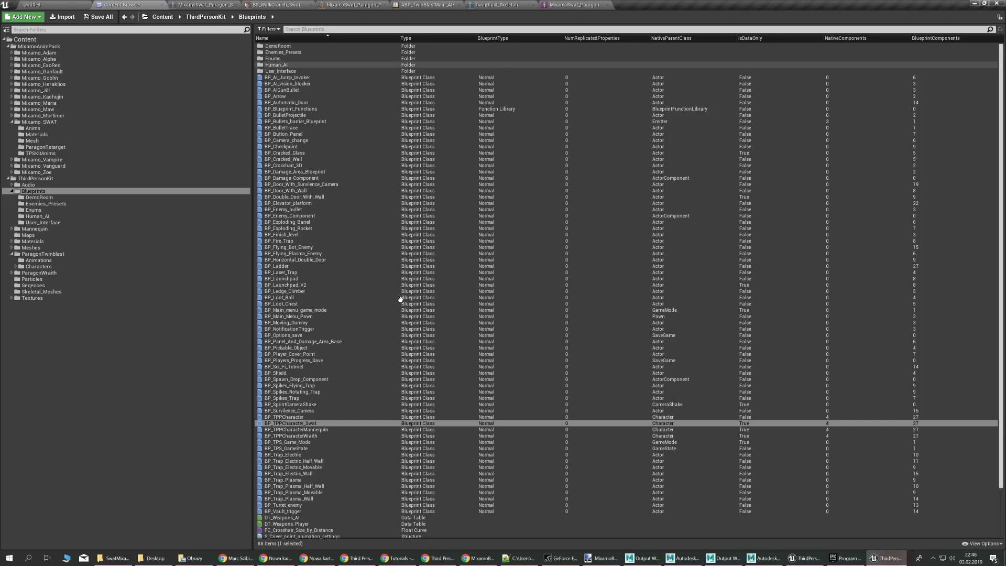
{"action": "double_click", "coordinate": [328, 425]}
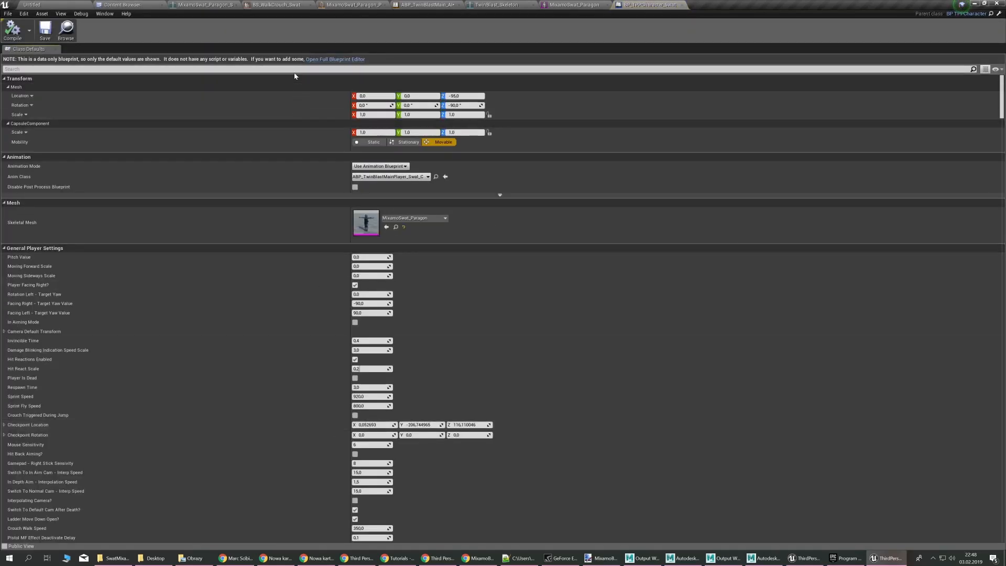
{"action": "type", "text": "montage"}
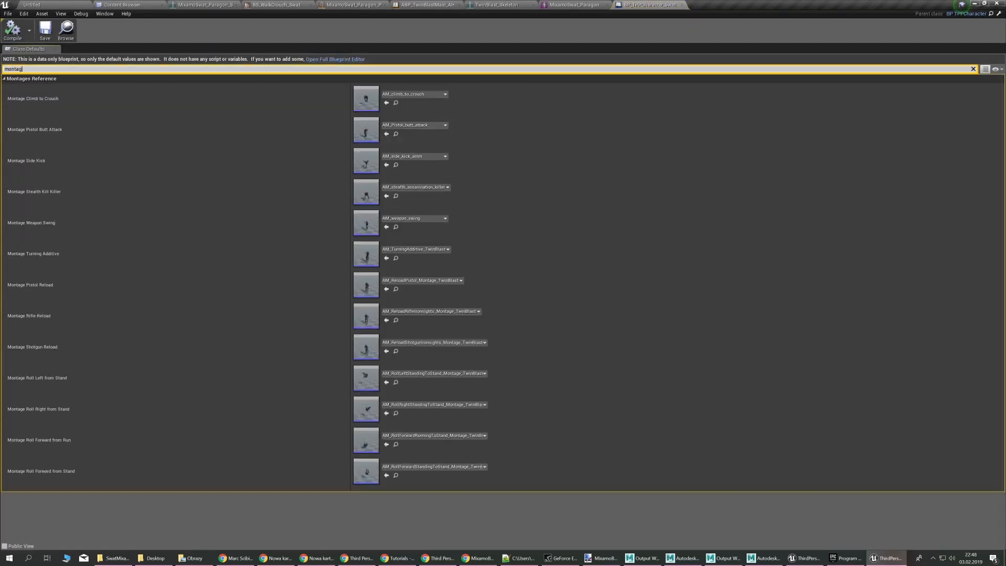
Set Montage Climb to Crouch to AM_climb_to_crouch_Swat and Montage Pistol Butt Attack to AM_Pistol_butt_attack_Swat
{"action": "left_click", "coordinate": [442, 95]}
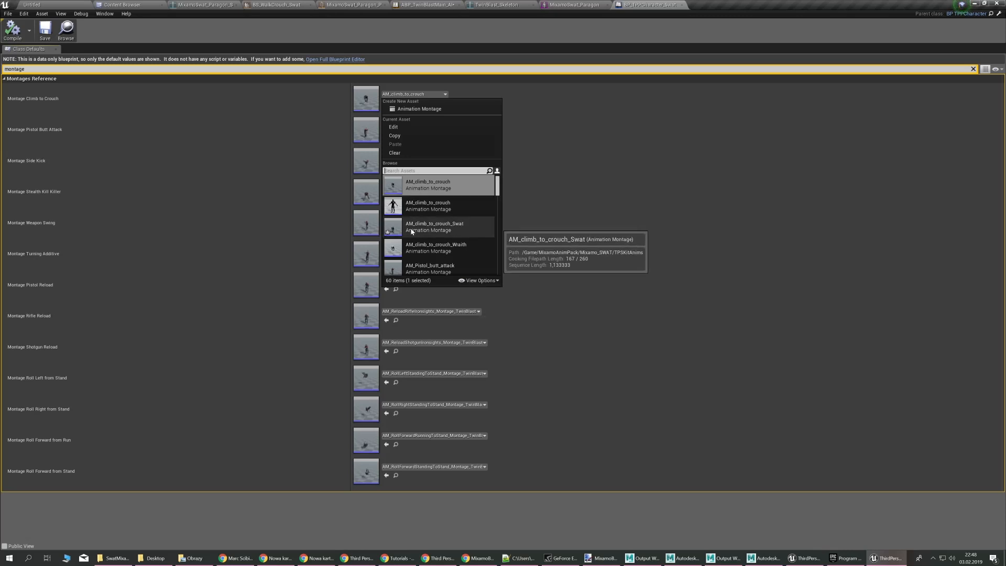
{"action": "scroll", "coordinate": [445, 225], "scroll_direction": "up", "scroll_amount": 2, "text": "ctrl"}
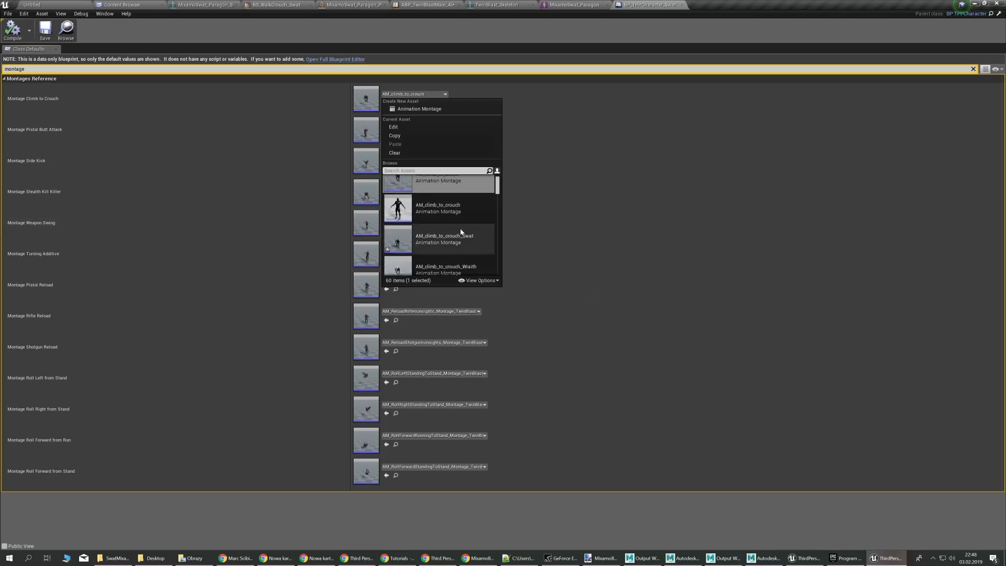
{"action": "scroll", "coordinate": [461, 216], "scroll_direction": "down", "scroll_amount": 2, "text": "ctrl"}
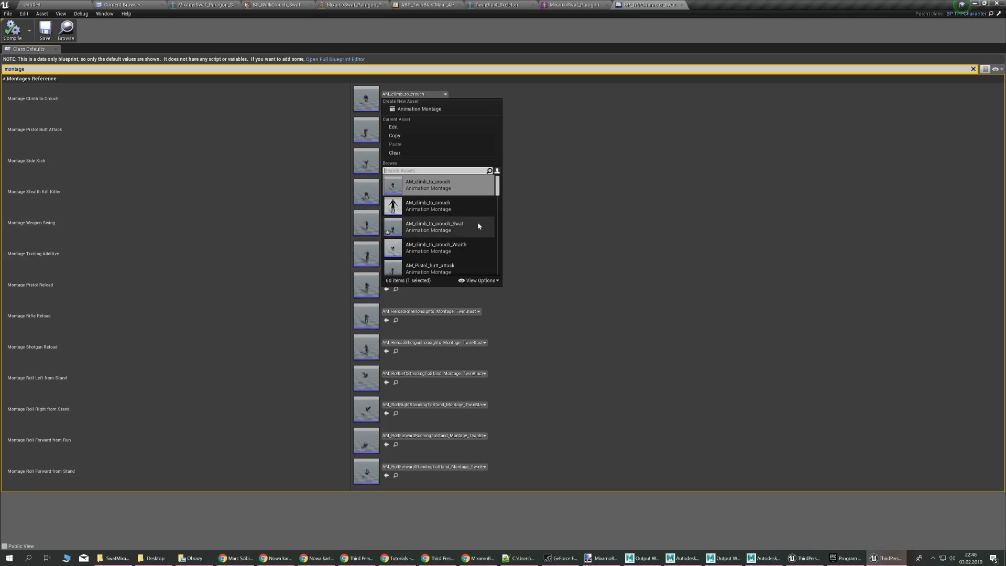
{"action": "left_click", "coordinate": [463, 225]}
{"action": "left_click", "coordinate": [437, 125]}
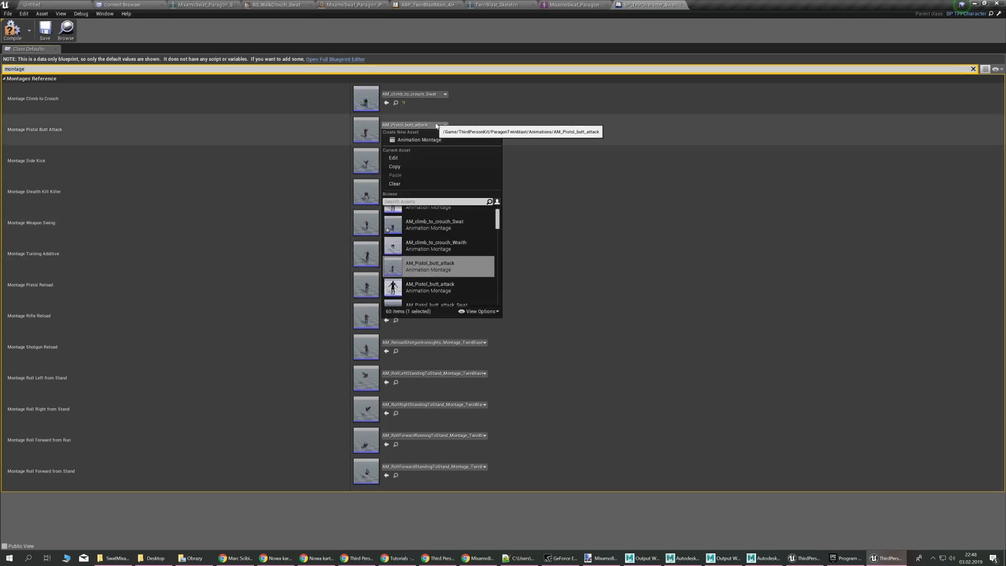
{"action": "scroll", "coordinate": [450, 263], "scroll_direction": "down", "scroll_amount": 1}
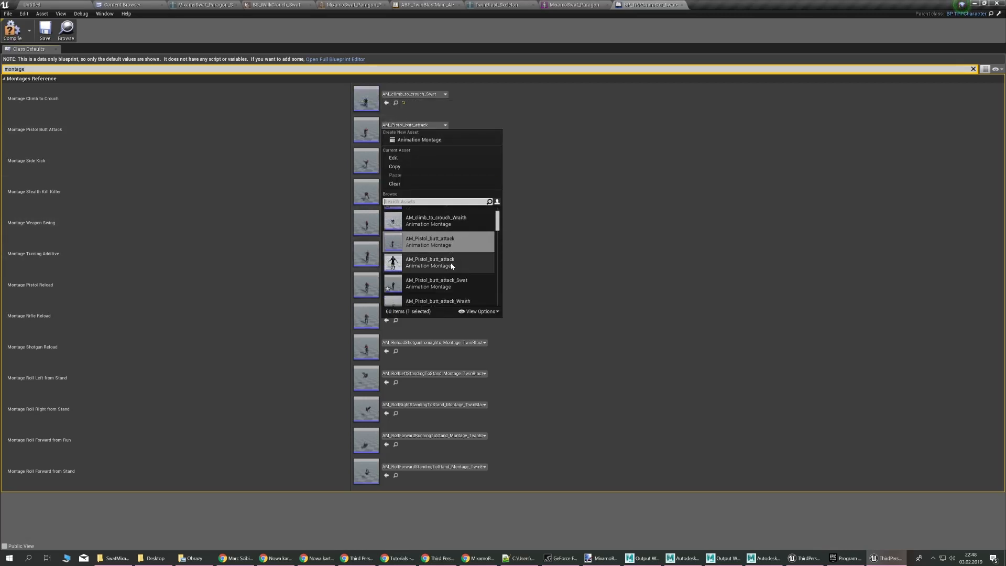
{"action": "left_click", "coordinate": [446, 285]}
Set Montage Side Kick to AM_side_kick_anim_Swat and Montage Stealth Kill Killer to AM_stealth_assasination_killer_Swat
{"action": "left_click", "coordinate": [429, 157]}
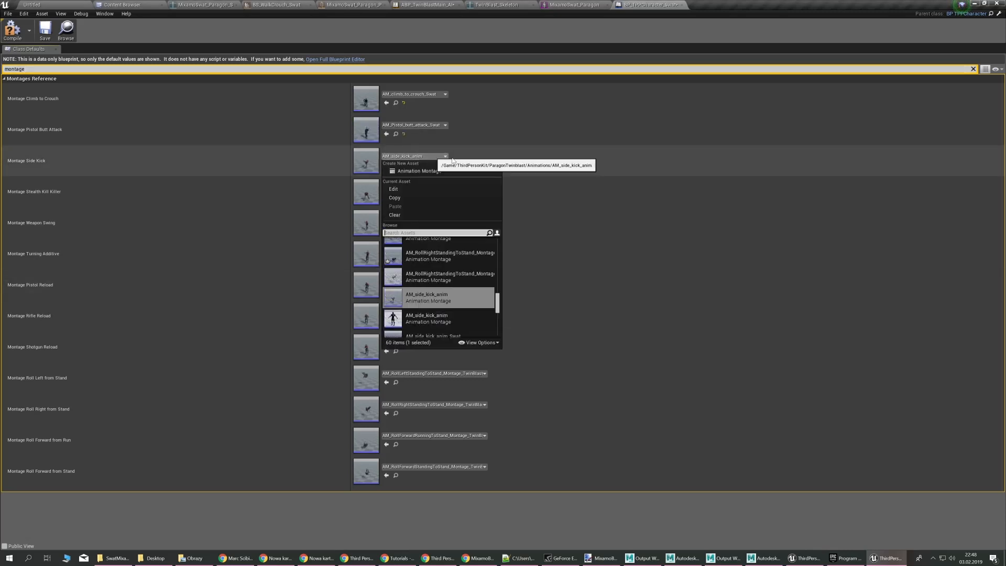
{"action": "scroll", "coordinate": [458, 292], "scroll_direction": "down", "scroll_amount": 1}
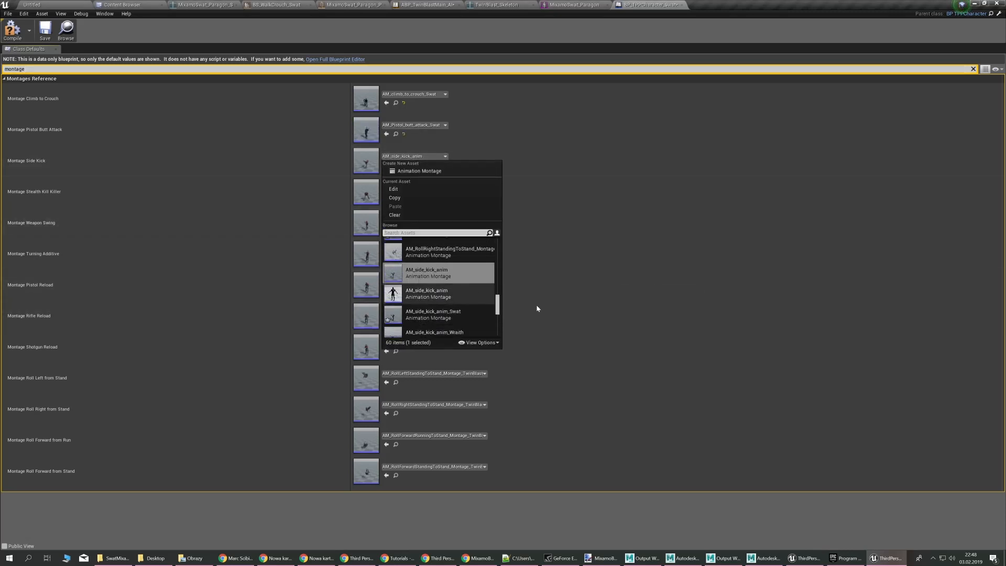
{"action": "left_click", "coordinate": [438, 315]}
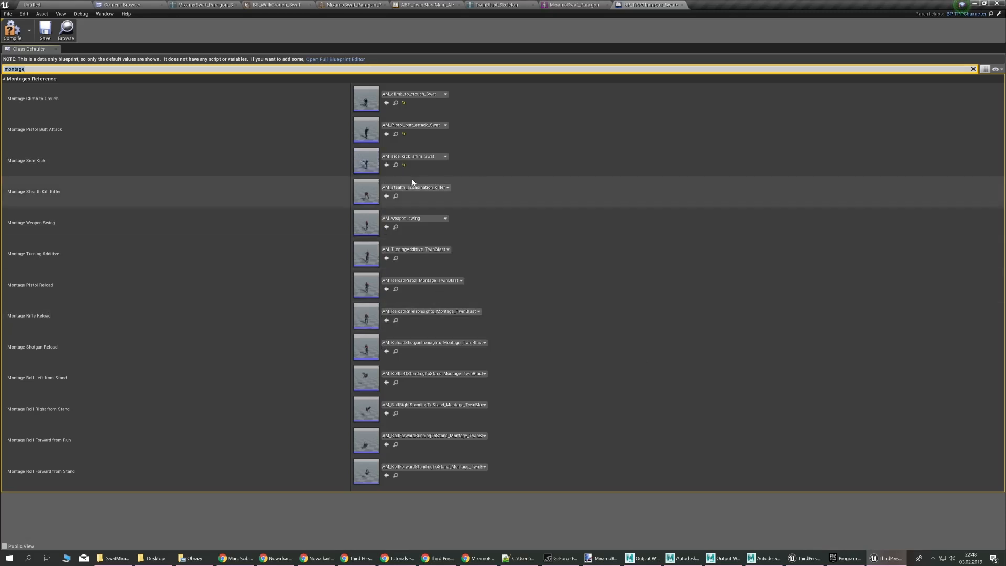
{"action": "left_click", "coordinate": [427, 189]}
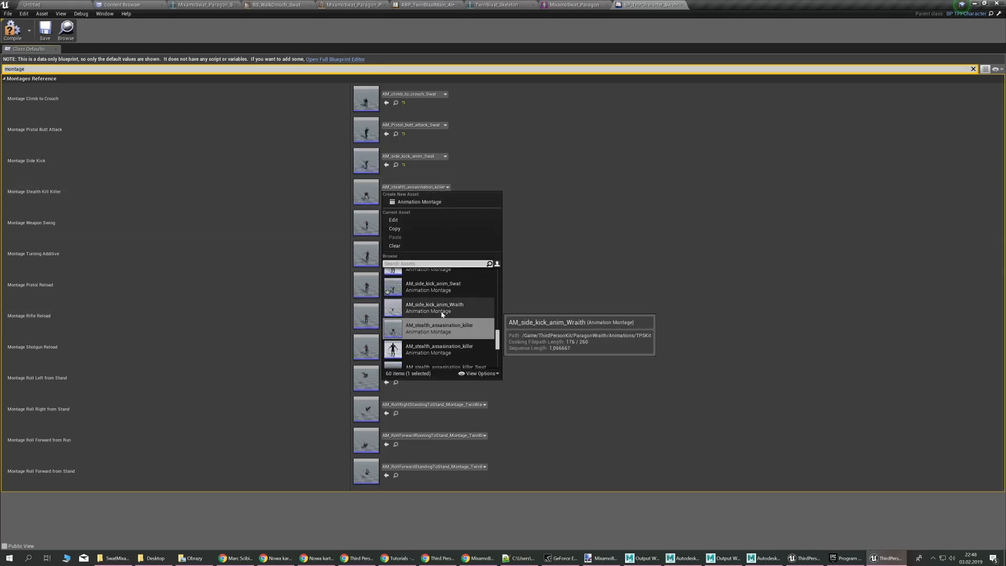
{"action": "scroll", "coordinate": [429, 312], "scroll_direction": "down", "scroll_amount": 2}
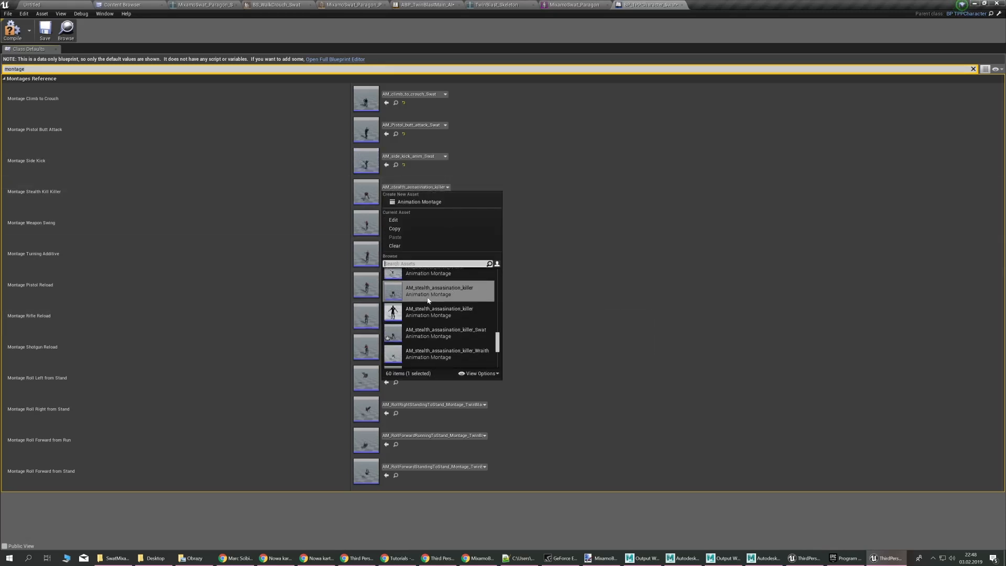
{"action": "left_click", "coordinate": [441, 339]}
Set Montage Weapon Swing to AM_weapon_swing_Swat and Montage Turning Additive to AM_TurningAdditive_TwinBlast_Swat
{"action": "left_click", "coordinate": [436, 218]}
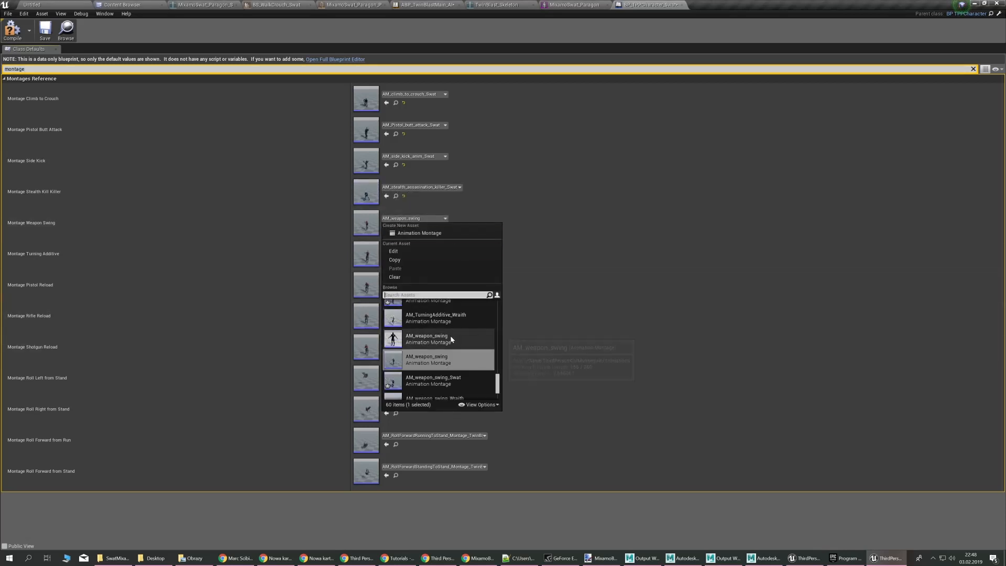
{"action": "left_click", "coordinate": [461, 369]}
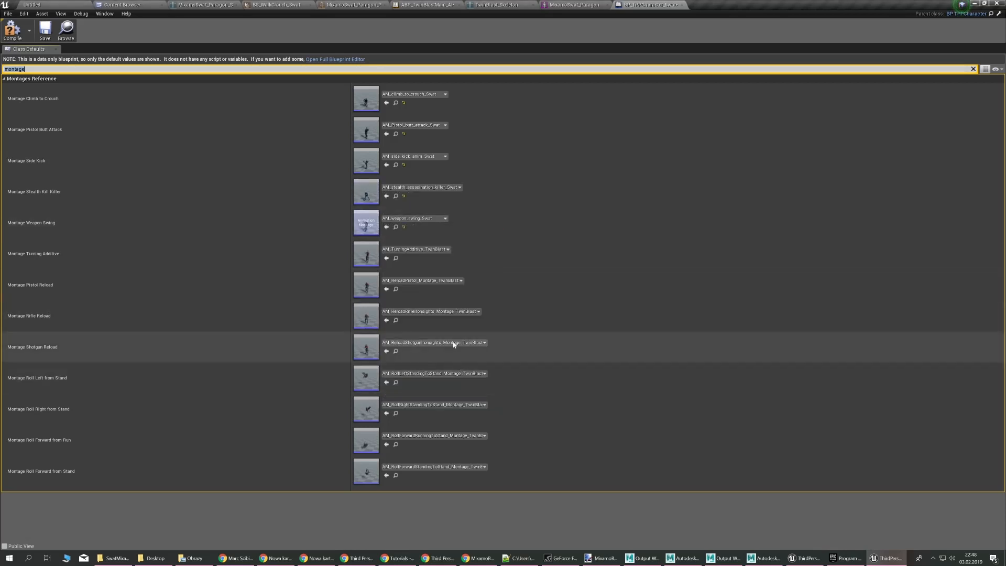
{"action": "left_click", "coordinate": [420, 250]}
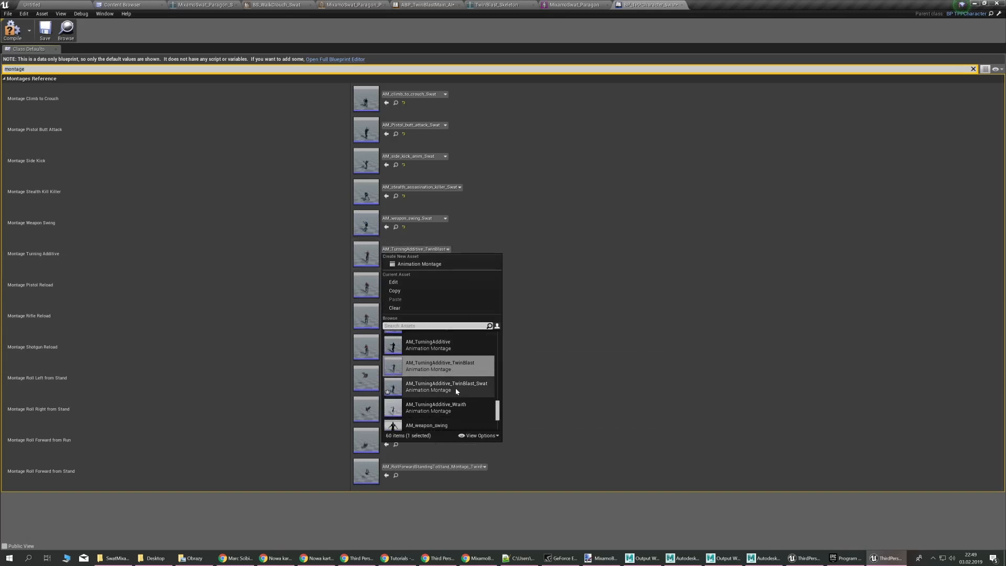
{"action": "left_click", "coordinate": [455, 389]}
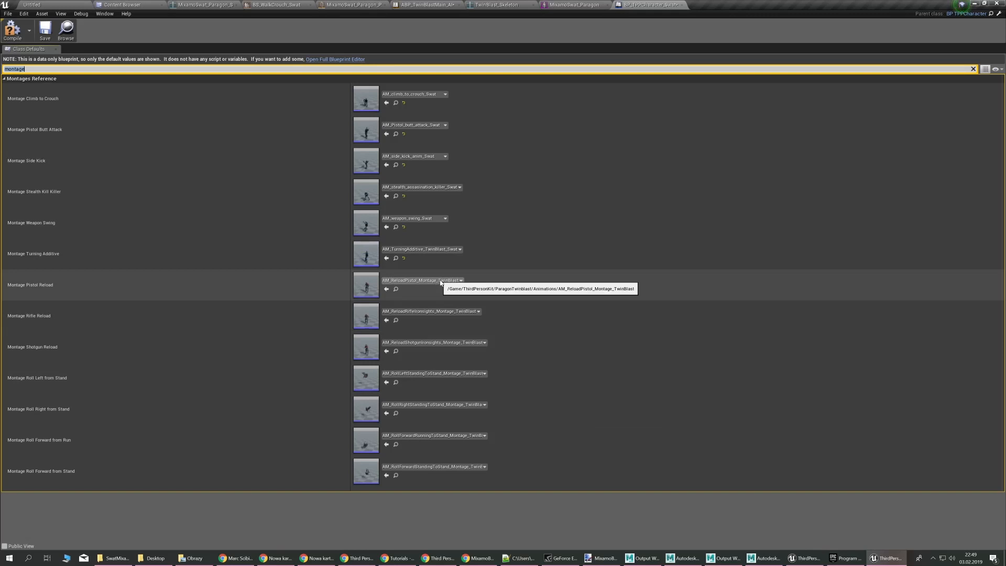
Set Montage Pistol Reload to AM_ReloadPistol_Montage_TwinBlast_Swat in the player character's defaults
{"action": "left_click", "coordinate": [445, 281]}
{"action": "scroll", "coordinate": [455, 403], "scroll_direction": "down", "scroll_amount": 2}
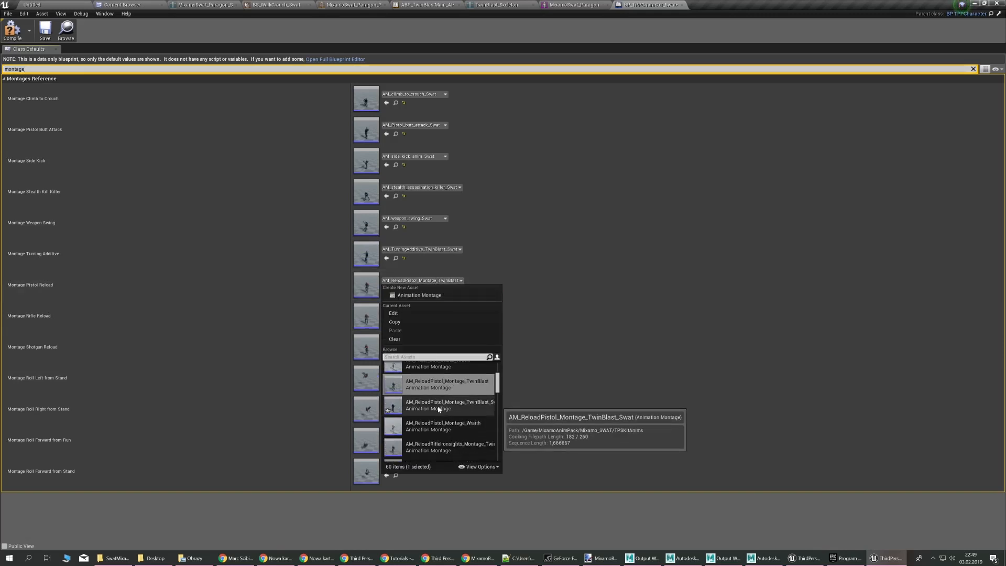
{"action": "left_click", "coordinate": [439, 409]}
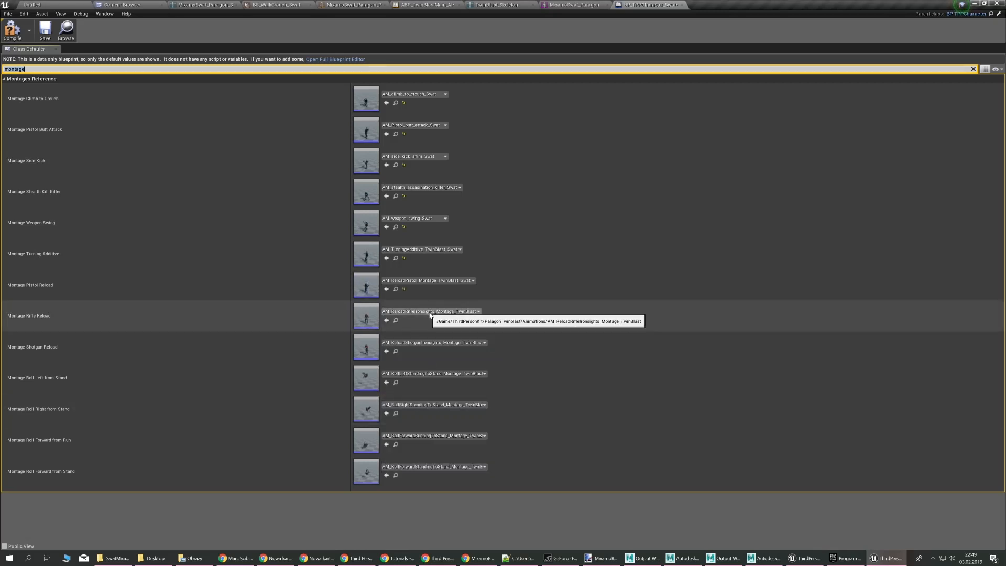
Set Montage Rifle Reload to AM_ReloadRifleIronsights_Montage_TwinBlast_Swat and Montage Shotgun Reload to AM_ReloadShotgunIronsights_Montage_TwinBlast_Swat
{"action": "left_click", "coordinate": [430, 311]}
{"action": "scroll", "coordinate": [447, 437], "scroll_direction": "down", "scroll_amount": 1}
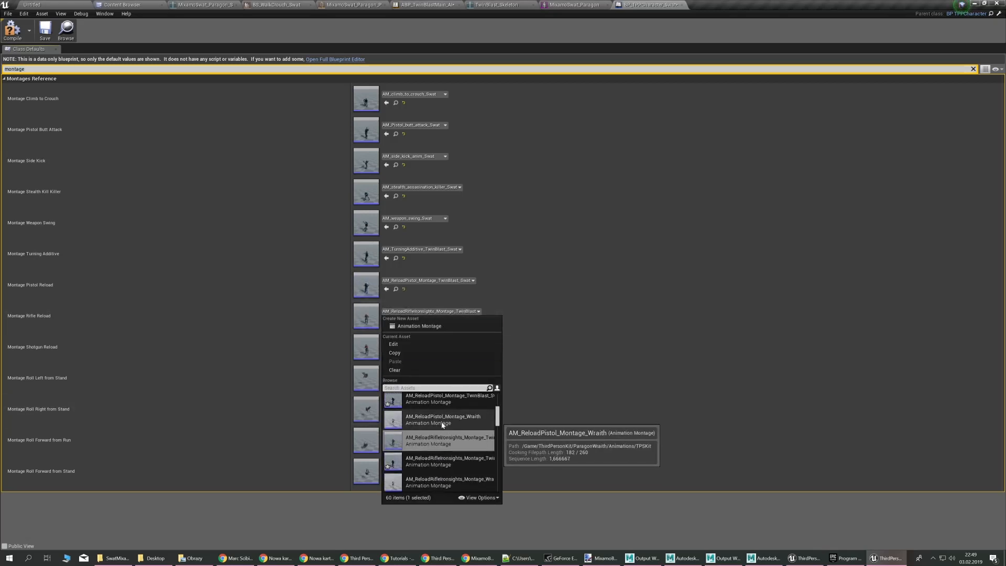
{"action": "scroll", "coordinate": [442, 425], "scroll_direction": "down", "scroll_amount": 1}
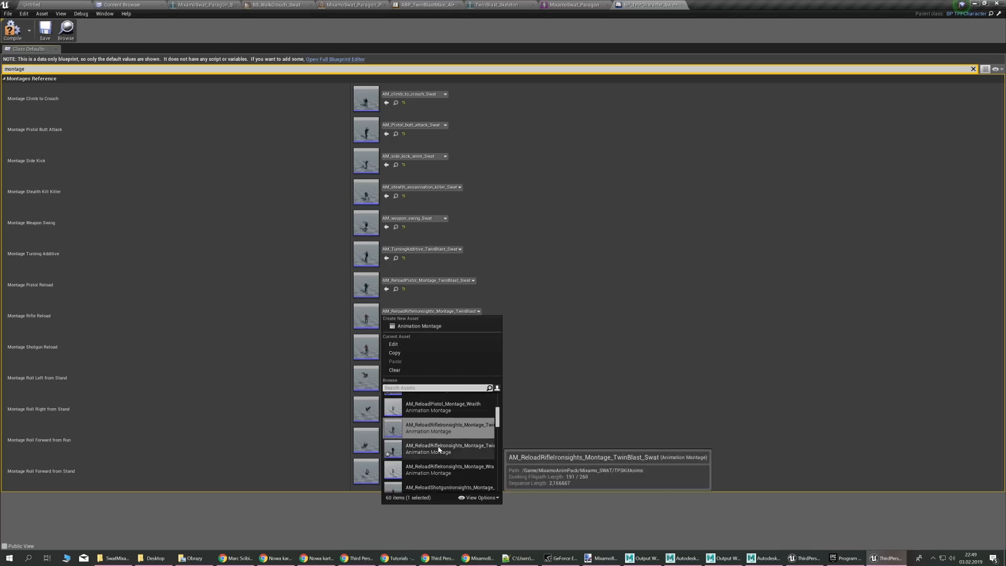
{"action": "left_click", "coordinate": [441, 448]}
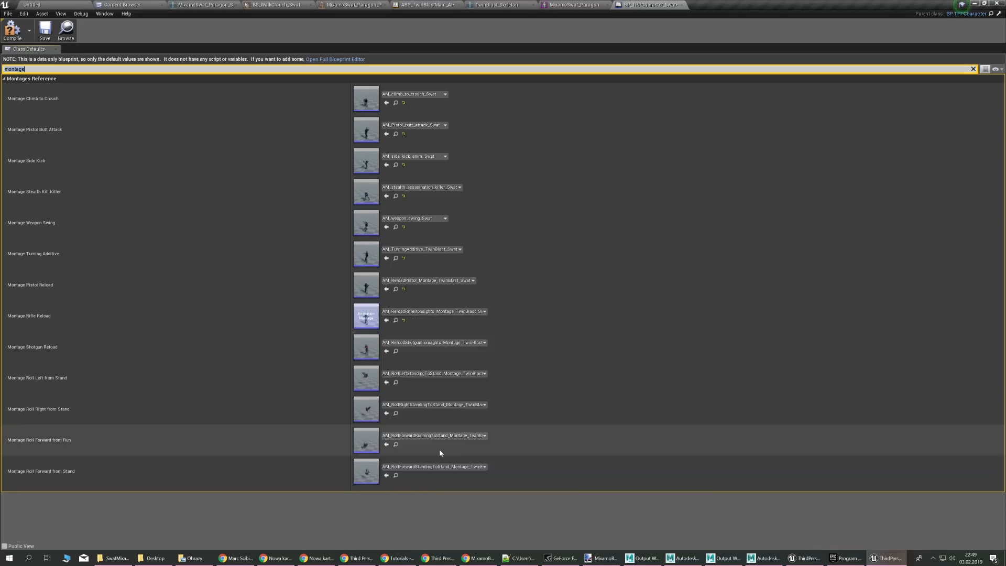
{"action": "left_click", "coordinate": [431, 345]}
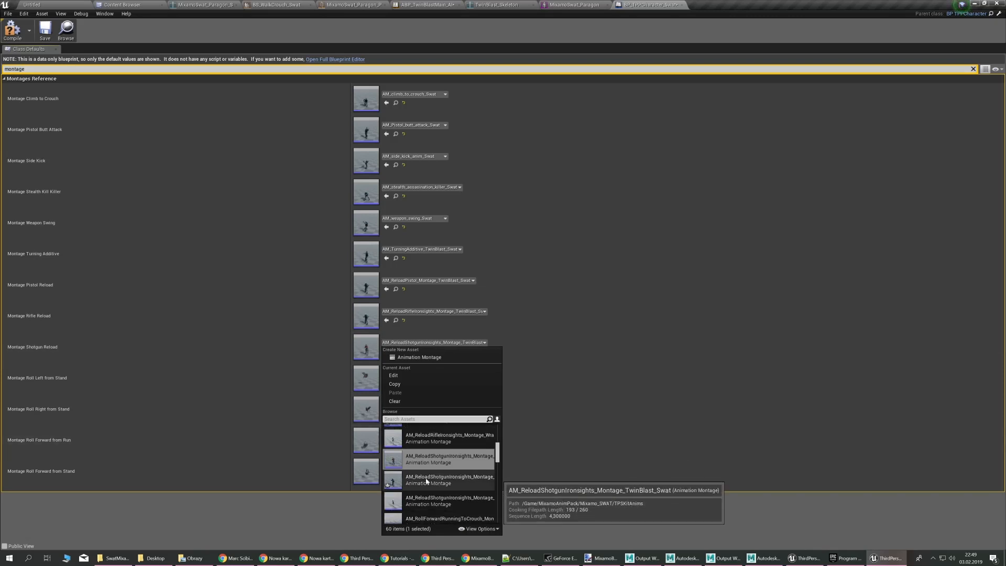
{"action": "left_click", "coordinate": [442, 479]}
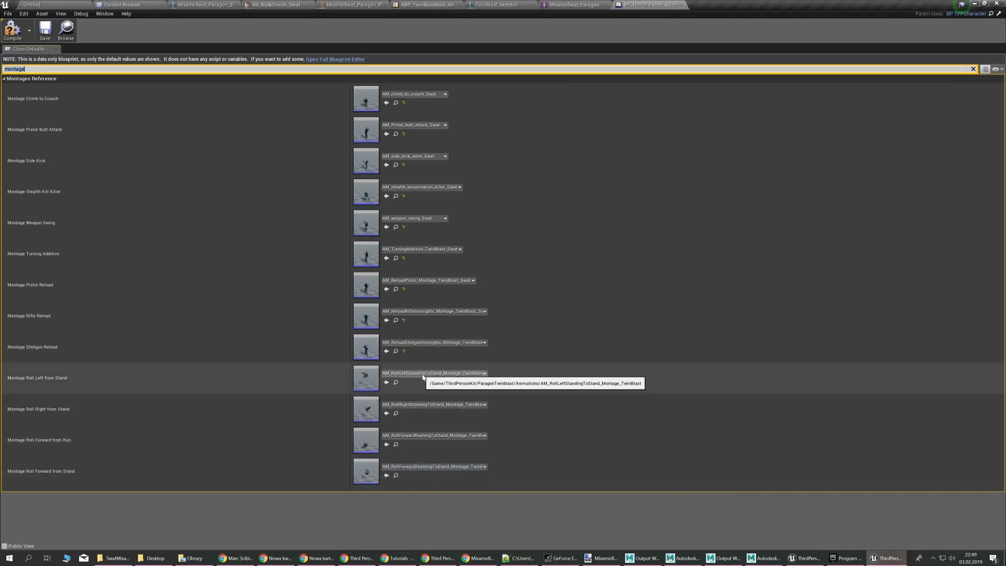
Set Montage Roll Left from Stand to AM_RollLeftStandingToStand_Montage_TwinBlast_Swat and Montage Roll Right from Stand to the Swat version of its current montage
{"action": "left_click", "coordinate": [425, 373]}
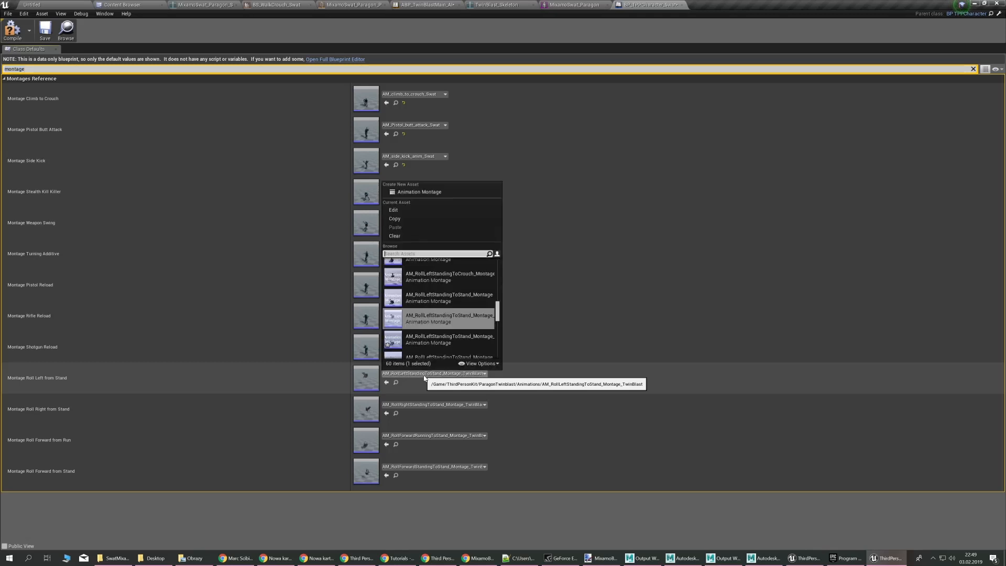
{"action": "left_click", "coordinate": [445, 343]}
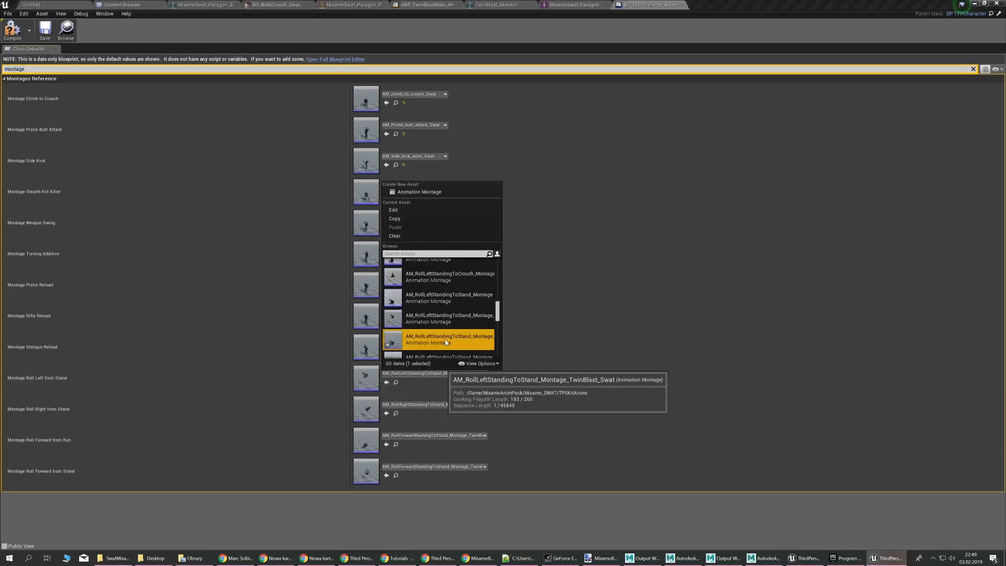
{"action": "left_click", "coordinate": [438, 409]}
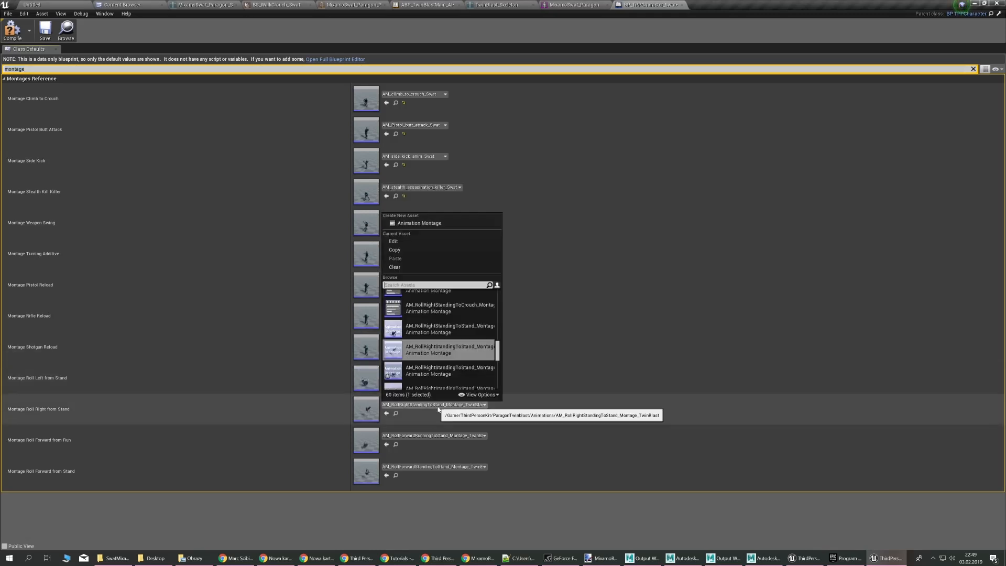
{"action": "left_click", "coordinate": [435, 377]}
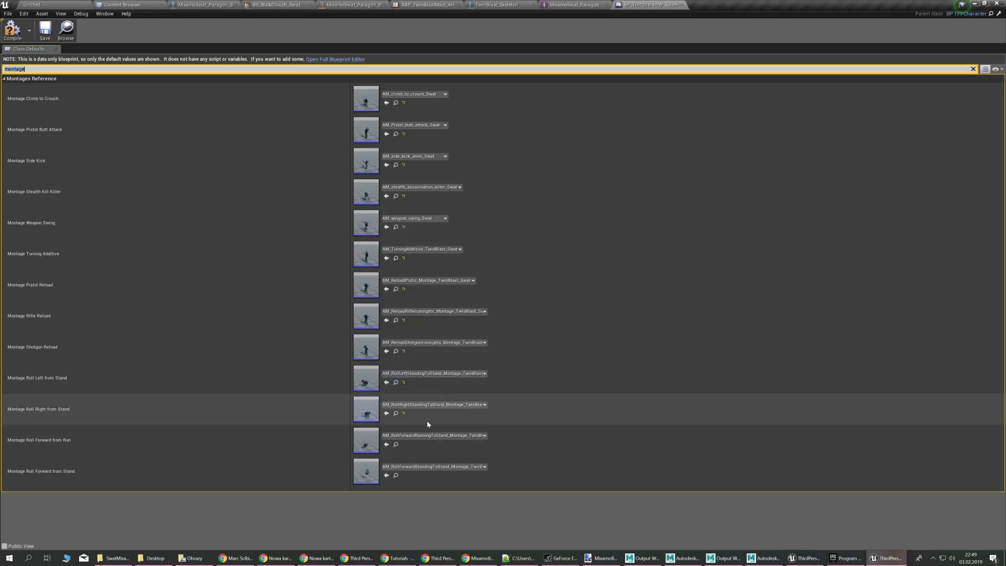
Set Montage Roll Forward from Run and Montage Roll Forward from Stand to their Swat versions and compile the player Blueprint
{"action": "left_click", "coordinate": [428, 439]}
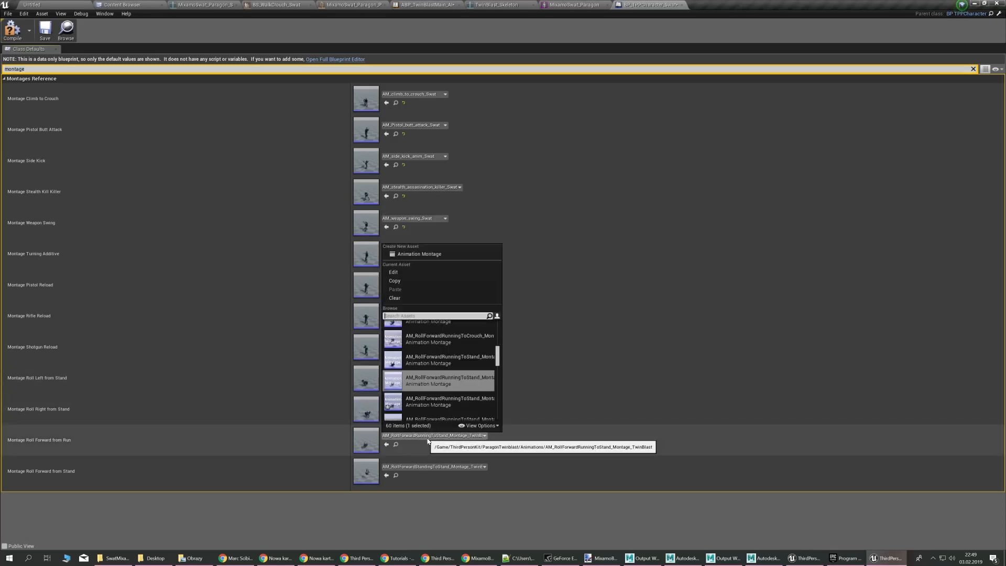
{"action": "left_click", "coordinate": [435, 405]}
{"action": "left_click", "coordinate": [425, 466]}
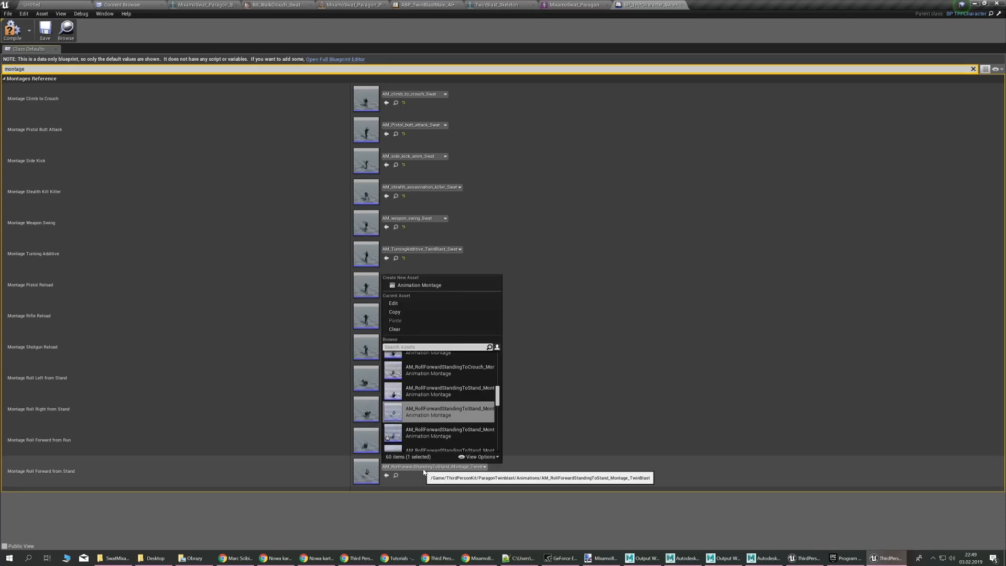
{"action": "left_click", "coordinate": [424, 433]}
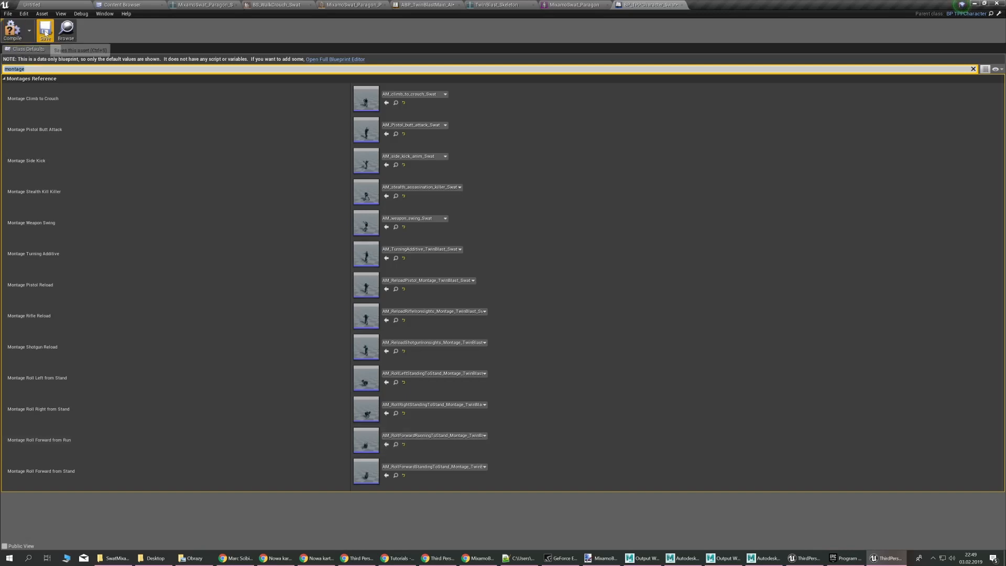
{"action": "key", "text": "F7"}
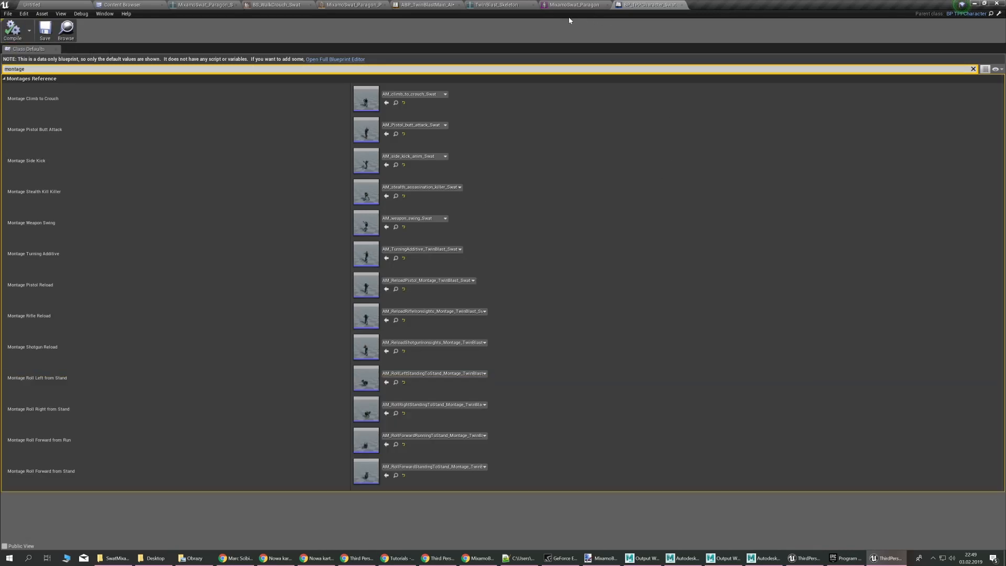
Open BP_ThirdPersonShooterAI_Swat from the Human_AI folder and filter its class defaults by "montage"
{"action": "left_click", "coordinate": [65, 32]}
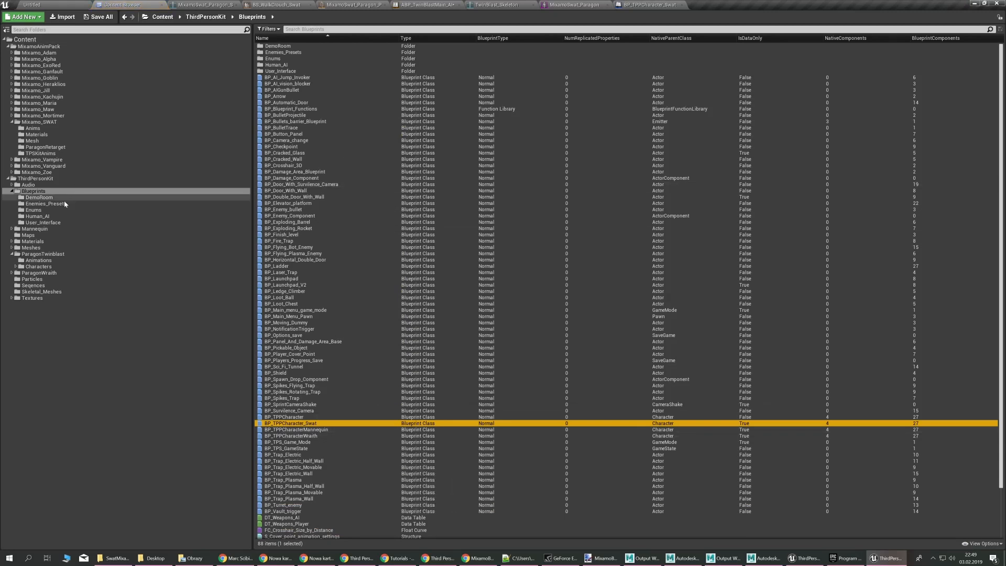
{"action": "left_click", "coordinate": [48, 217]}
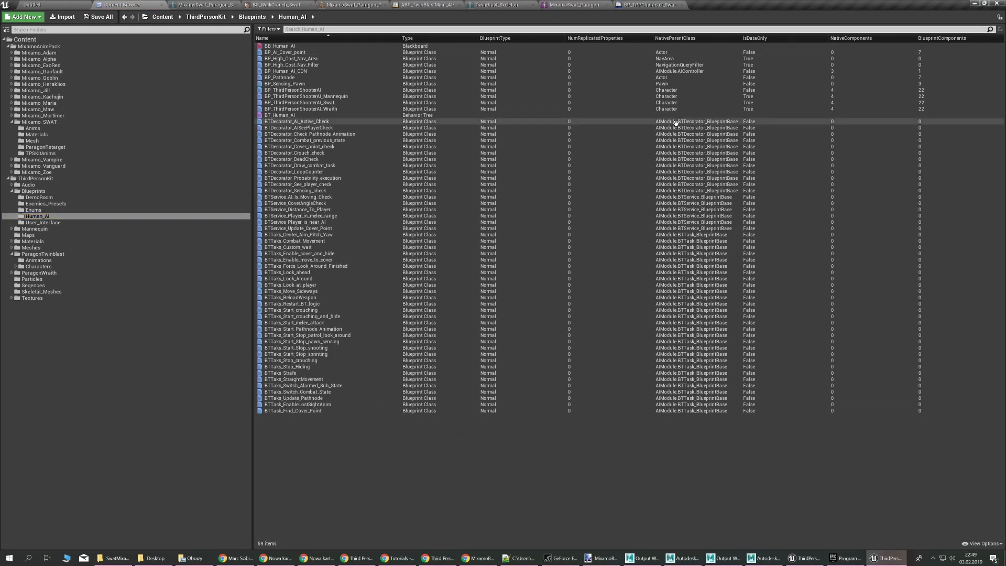
{"action": "left_click", "coordinate": [376, 103]}
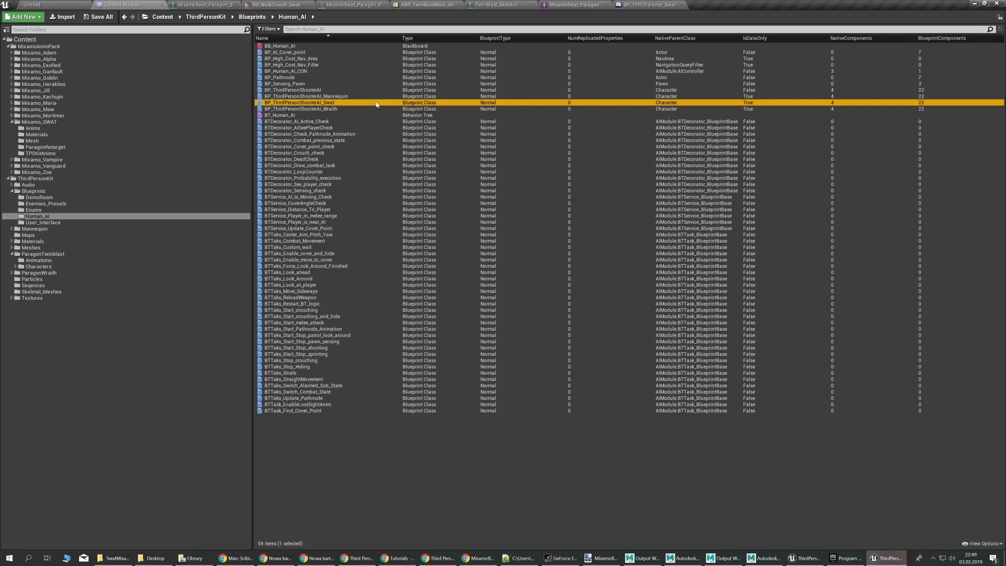
{"action": "double_click", "coordinate": [375, 103]}
{"action": "type", "text": "montage"}
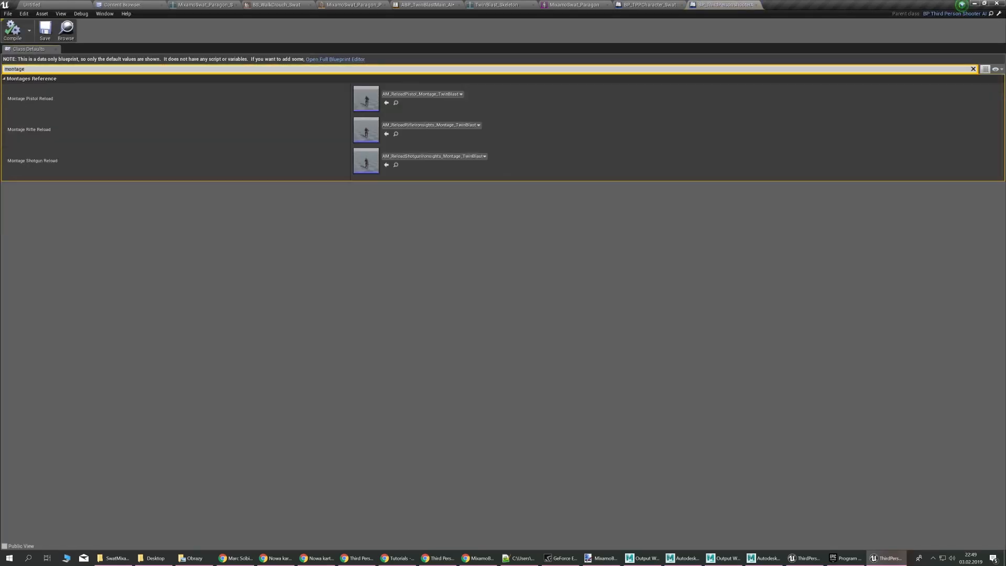
Set the AI's pistol, rifle and shotgun reload montages to their TwinBlast_Swat versions and save the Blueprint
{"action": "left_click", "coordinate": [454, 94]}
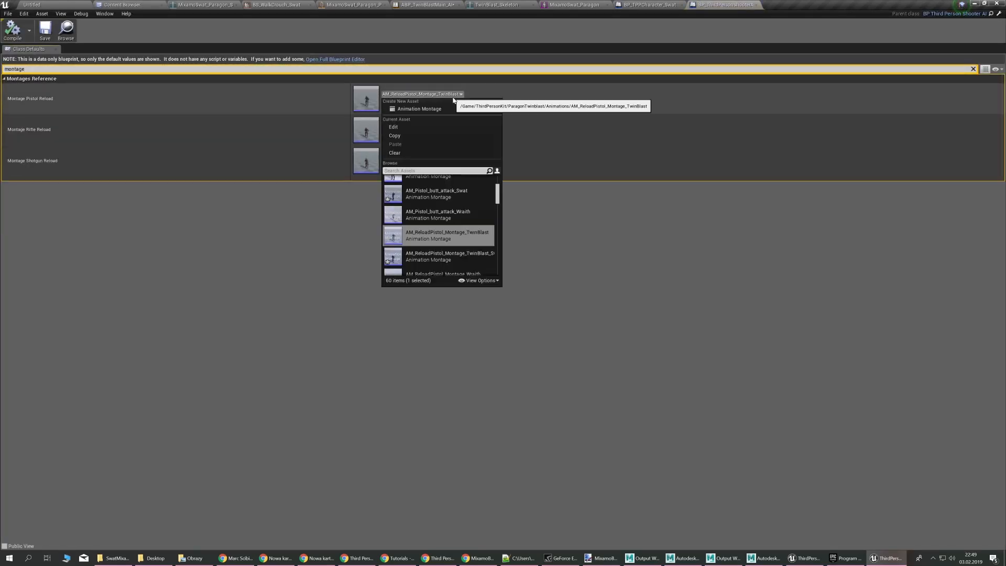
{"action": "left_click", "coordinate": [462, 256]}
{"action": "left_click", "coordinate": [450, 125]}
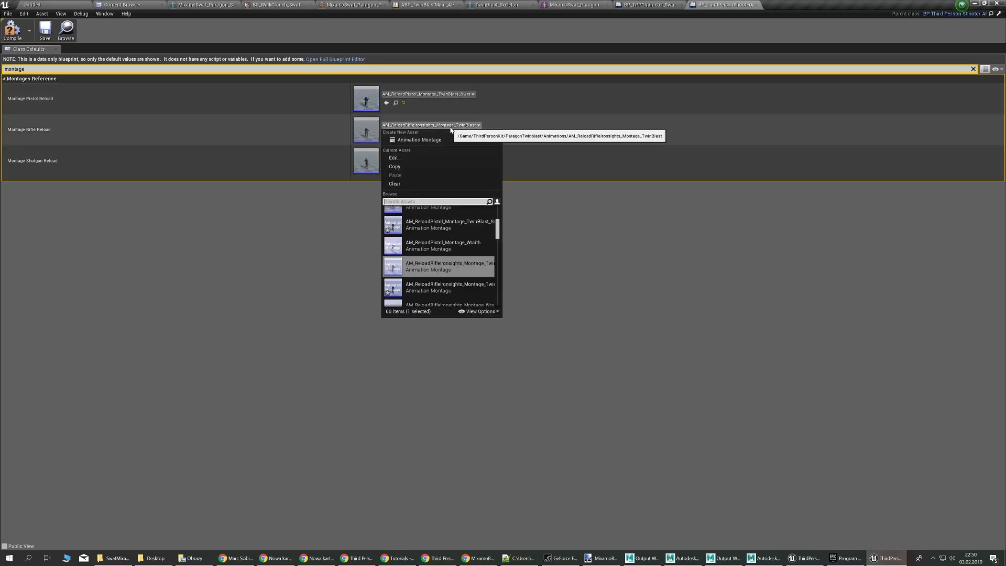
{"action": "left_click", "coordinate": [454, 288]}
{"action": "left_click", "coordinate": [433, 156]}
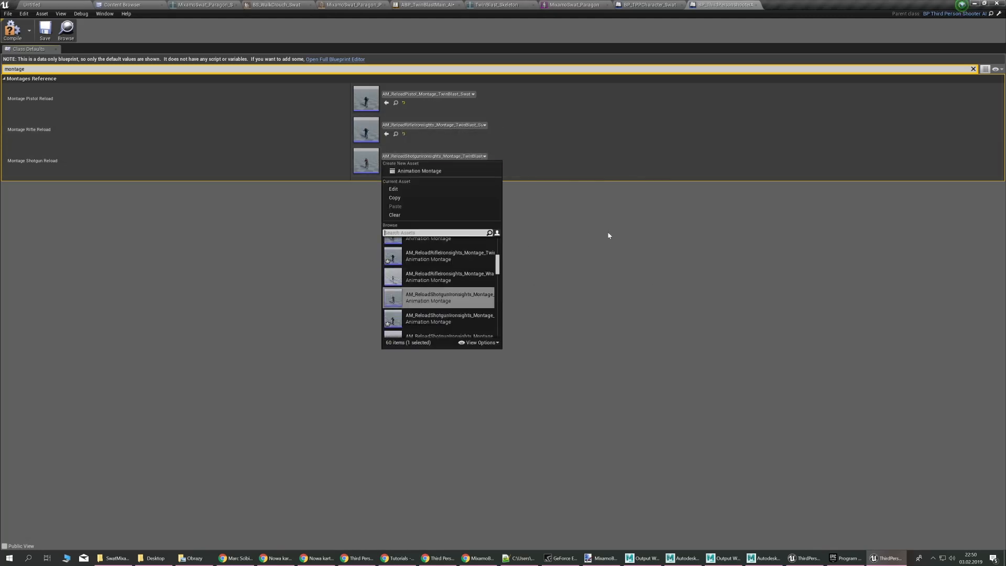
{"action": "left_click", "coordinate": [457, 323]}
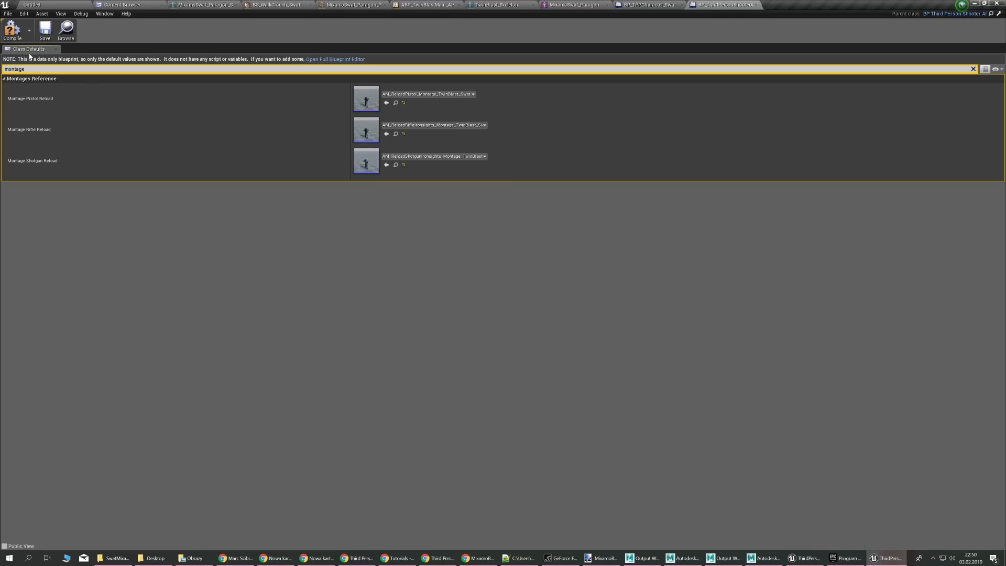
{"action": "left_click", "coordinate": [45, 33]}
Select BP_TPPCharacter_Swat in the Blueprints folder, and scale the level's floor to 14.75 in X and Y
{"action": "left_click", "coordinate": [619, 5]}
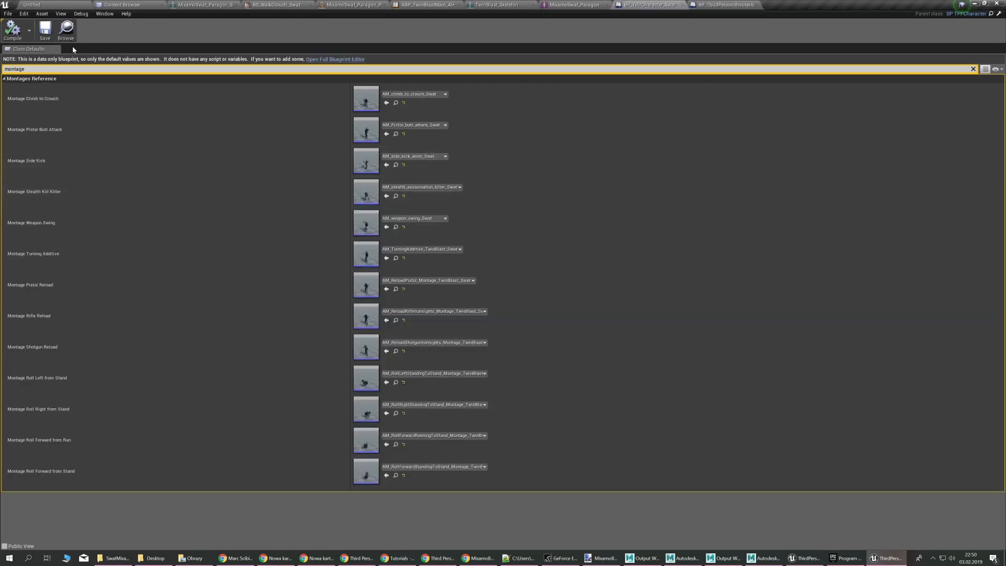
{"action": "left_click", "coordinate": [67, 31]}
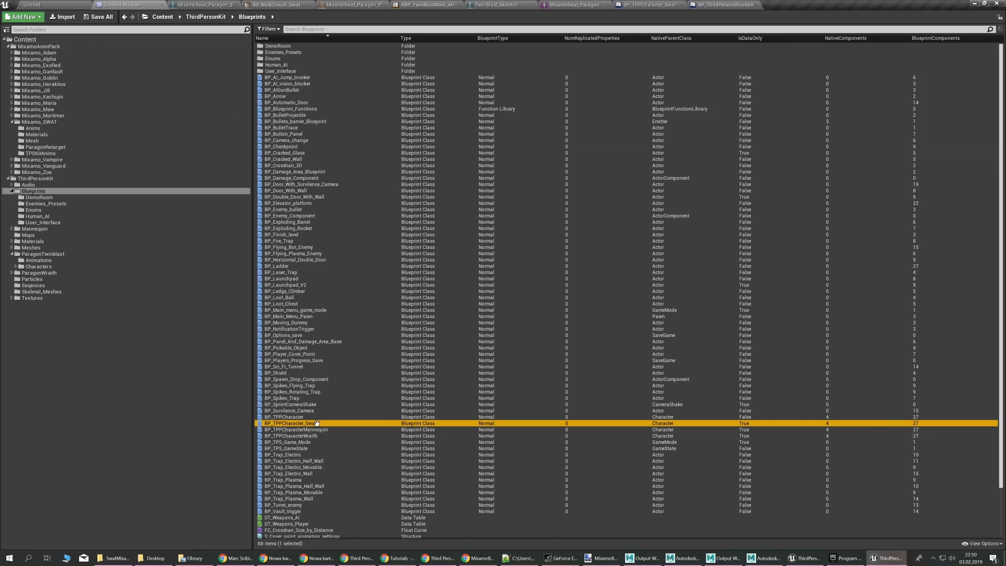
{"action": "left_click", "coordinate": [64, 5]}
{"action": "right_click_drag", "start_coordinate": [335, 252], "coordinate": [335, 314]}
{"action": "key", "text": "s"}
{"action": "left_click", "coordinate": [385, 285]}
{"action": "key", "text": "r"}
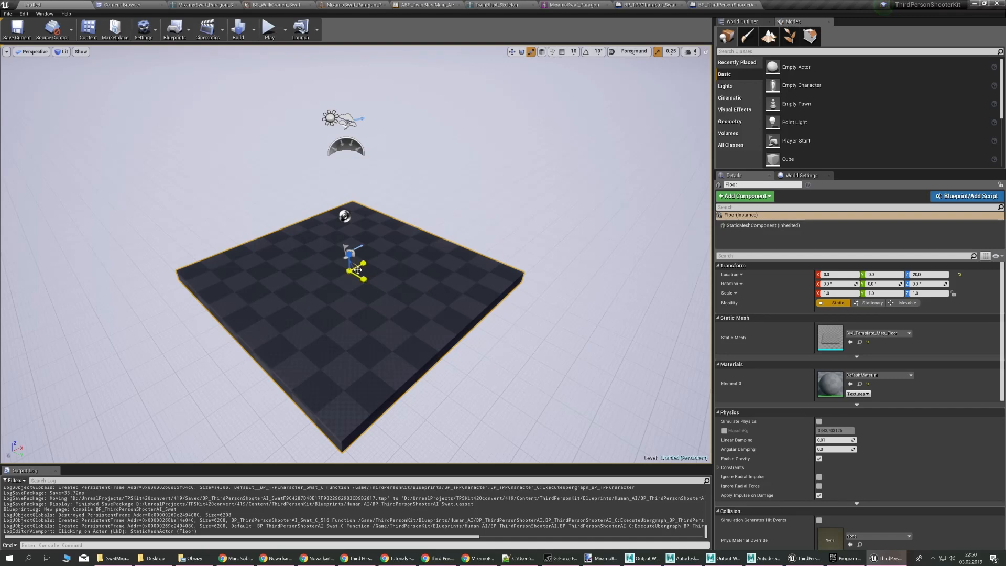
{"action": "left_click_drag", "start_coordinate": [358, 270], "coordinate": [362, 284]}
{"action": "right_click_drag", "start_coordinate": [362, 284], "coordinate": [461, 269]}
{"action": "key", "text": "w"}
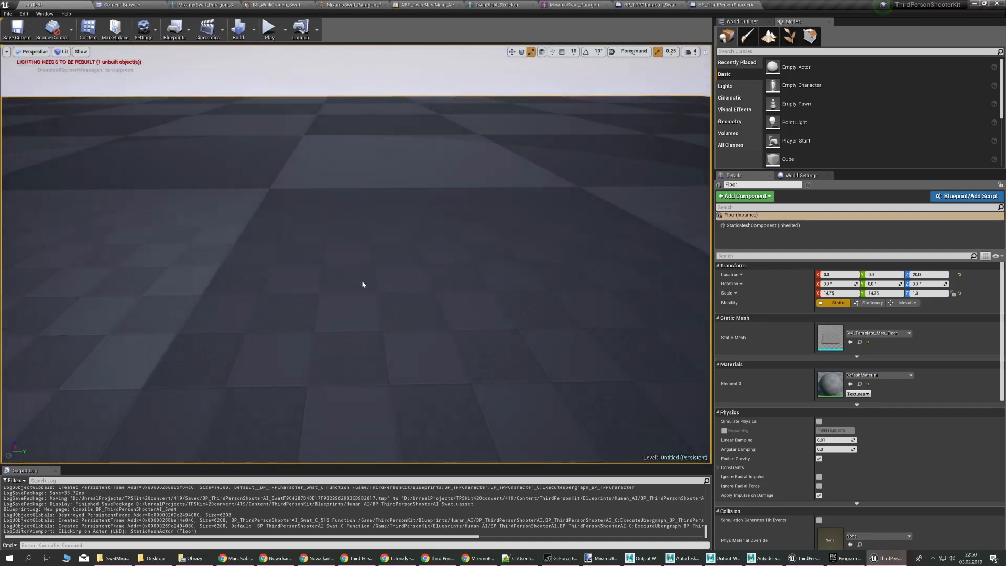
Place the selected BP_TPPCharacter_Swat in the level on the enlarged floor
{"action": "right_click", "coordinate": [362, 285]}
{"action": "left_click", "coordinate": [386, 434]}
{"action": "key", "text": "w"}
{"action": "right_click_drag", "start_coordinate": [377, 367], "coordinate": [377, 345]}
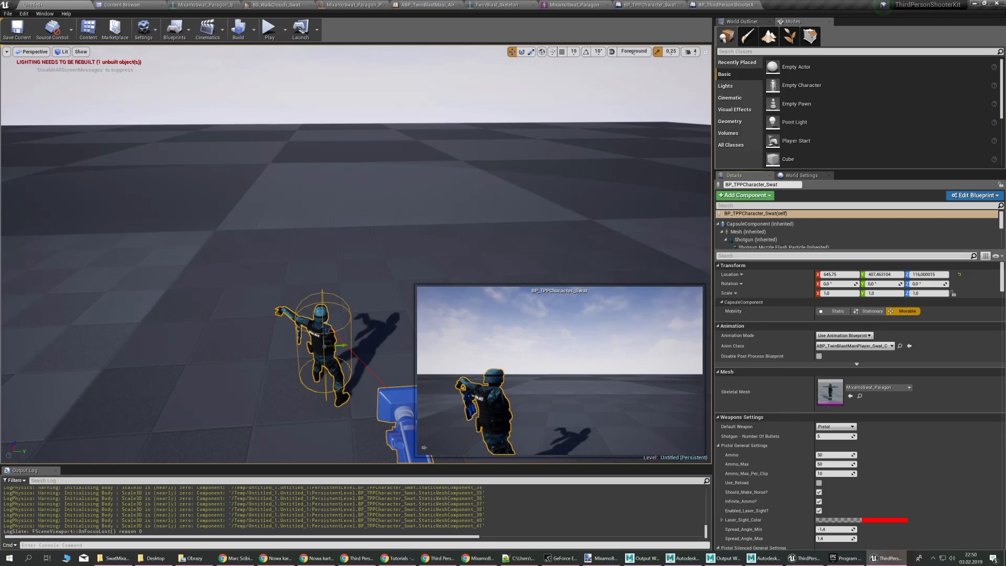
Filter the placed character's details by "poss" and set Auto Possess Player to Player 0
{"action": "type", "text": "poss"}
{"action": "left_click", "coordinate": [831, 275]}
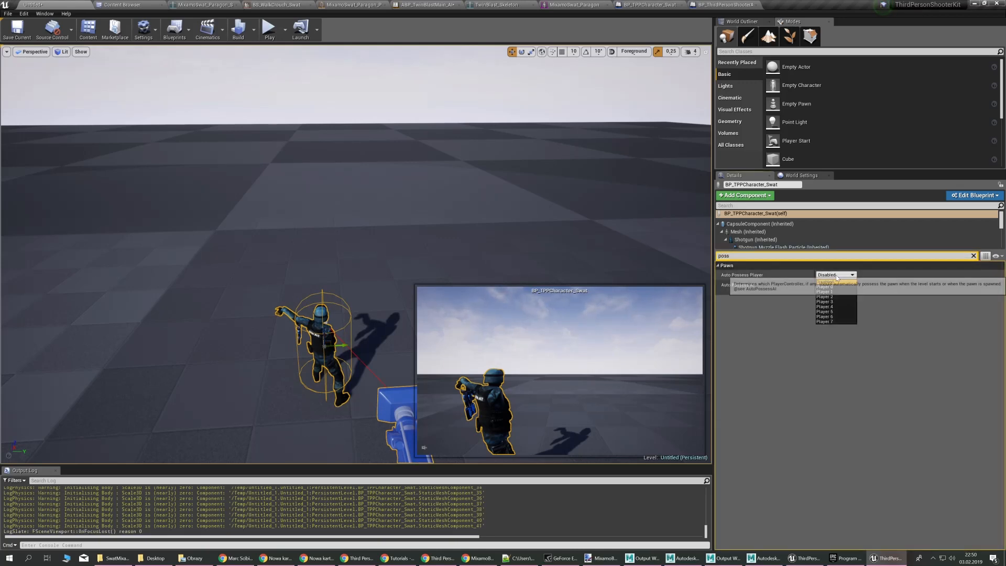
{"action": "left_click", "coordinate": [833, 284]}
{"action": "left_click", "coordinate": [834, 275]}
{"action": "left_click", "coordinate": [833, 289]}
Play-test the Swat character in the editor with the assault rifle, trying crouching, walking, aiming, firing and reloading
{"action": "right_click_drag", "start_coordinate": [503, 229], "coordinate": [503, 178]}
{"action": "key", "text": "Escape"}
{"action": "key", "text": "w"}
{"action": "right_click_drag", "start_coordinate": [378, 114], "coordinate": [409, 149]}
{"action": "left_click", "coordinate": [268, 30]}
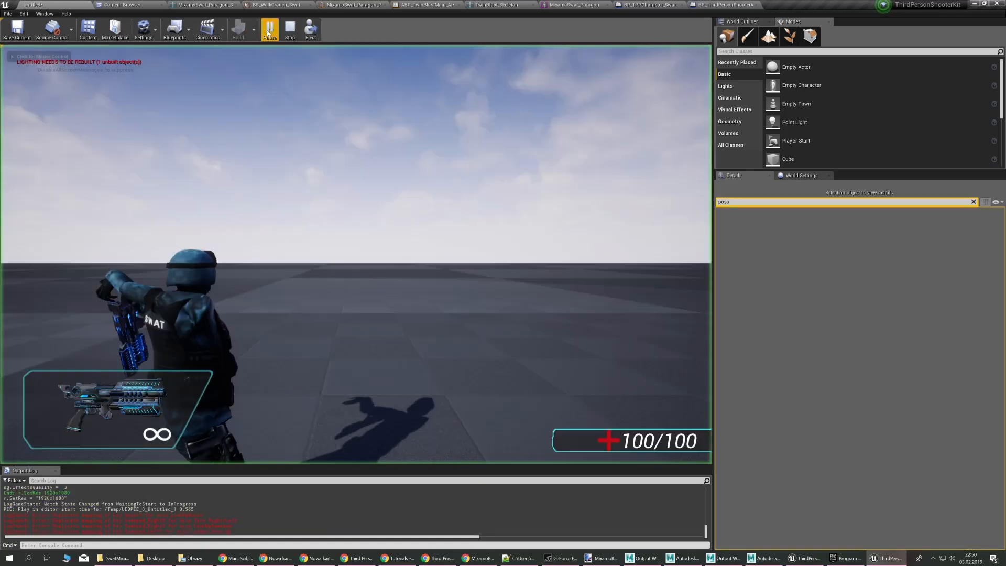
{"action": "left_click", "coordinate": [372, 202]}
{"action": "scroll", "coordinate": [372, 201], "scroll_direction": "down", "scroll_amount": 2}
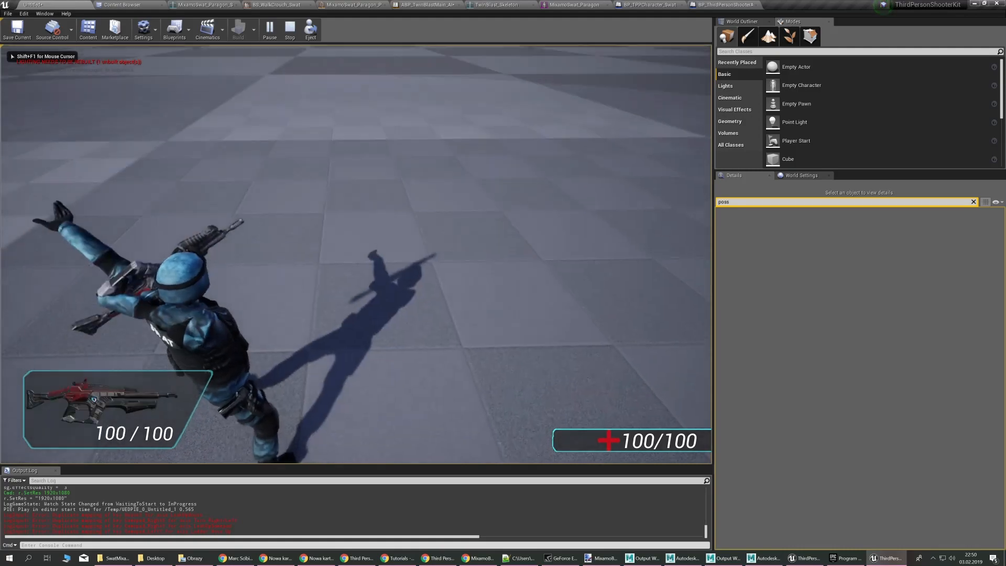
{"action": "key", "text": "c"}
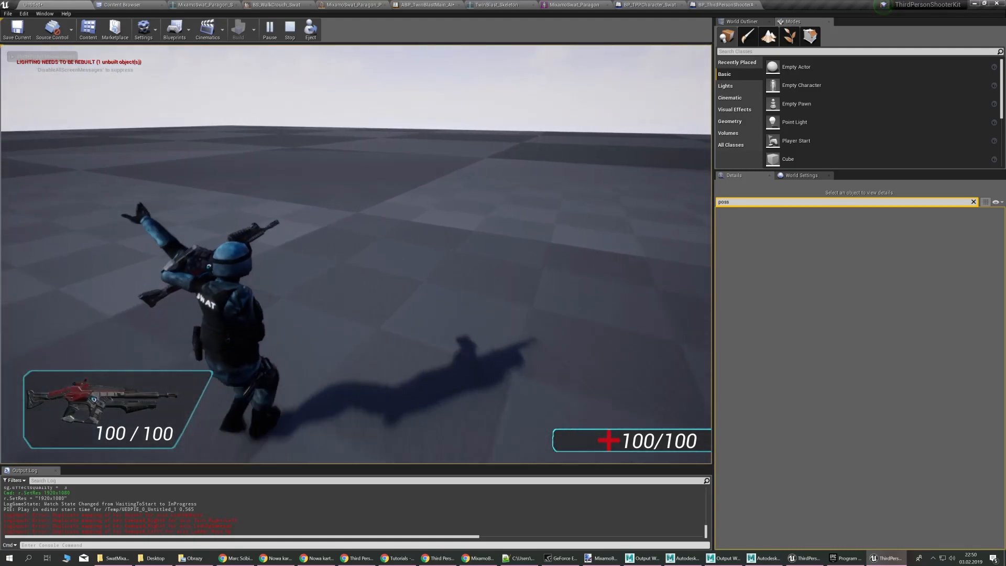
{"action": "key", "text": "w"}
{"action": "right_click", "coordinate": [356, 254]}
{"action": "left_click", "coordinate": [357, 254]}
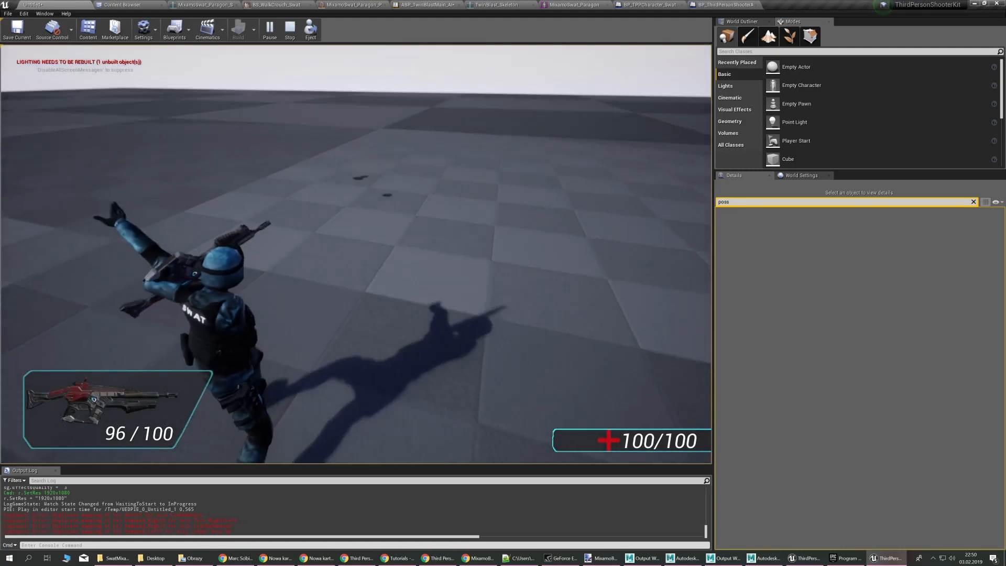
{"action": "key", "text": "w"}
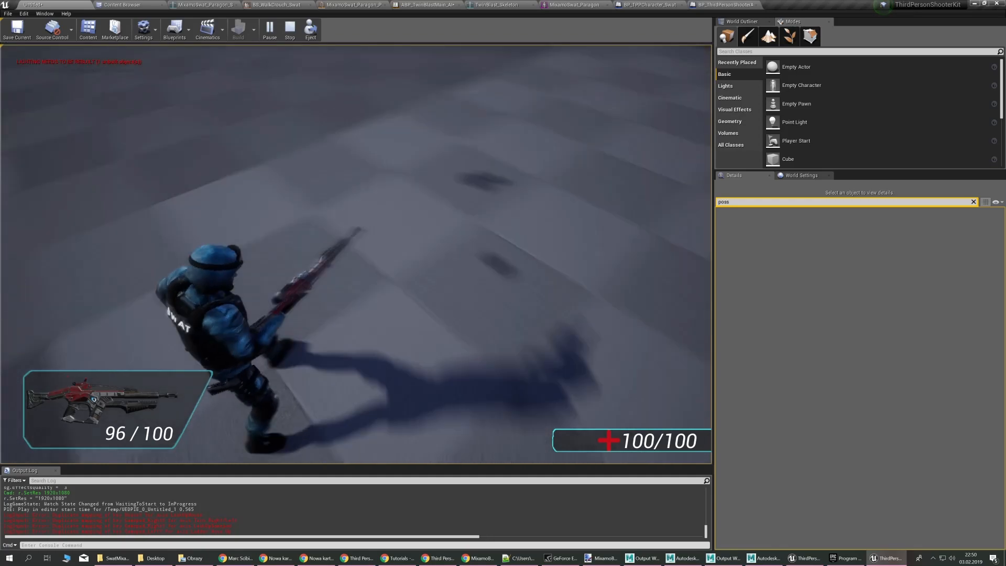
{"action": "key", "text": "r"}
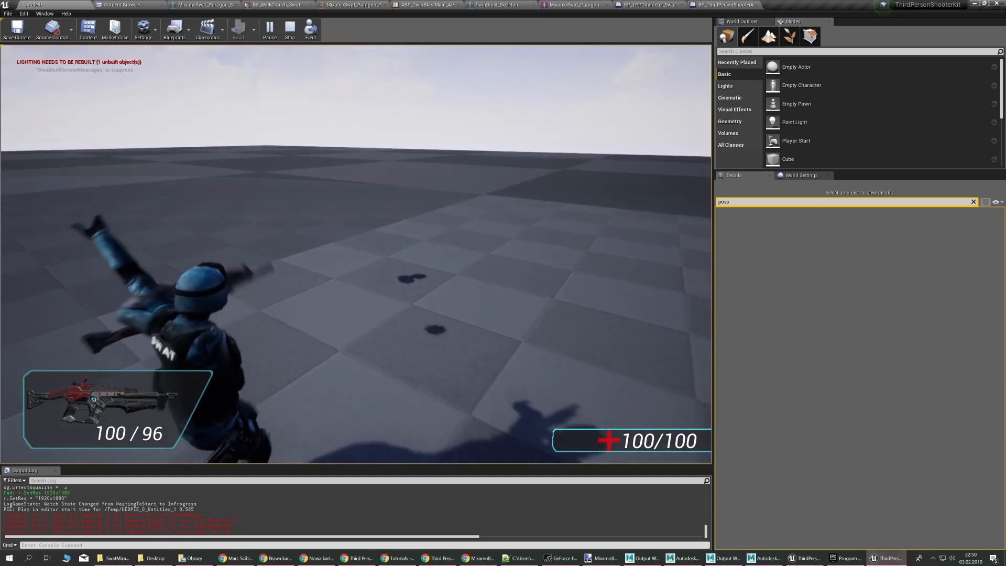
{"action": "key", "text": "Escape"}
Examine the placed Swat character's arm and hand pose from the side and from behind in the level
{"action": "right_click_drag", "start_coordinate": [284, 264], "coordinate": [461, 315]}
{"action": "key", "text": "s"}
{"action": "key", "text": "w"}
{"action": "key", "text": "w"}
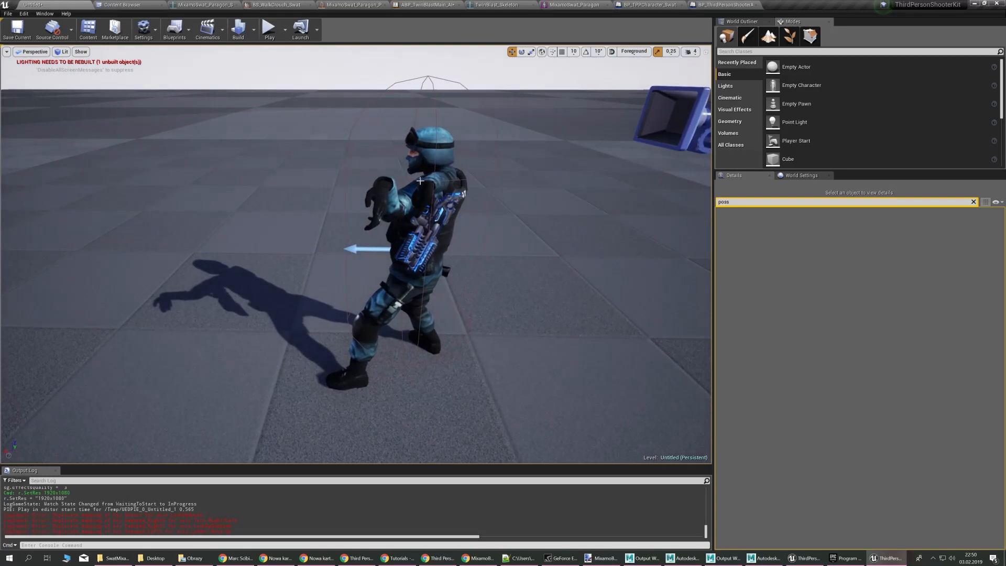
{"action": "left_click", "coordinate": [419, 181]}
{"action": "key", "text": "w"}
{"action": "right_click_drag", "start_coordinate": [420, 181], "coordinate": [356, 189]}
{"action": "key", "text": "s"}
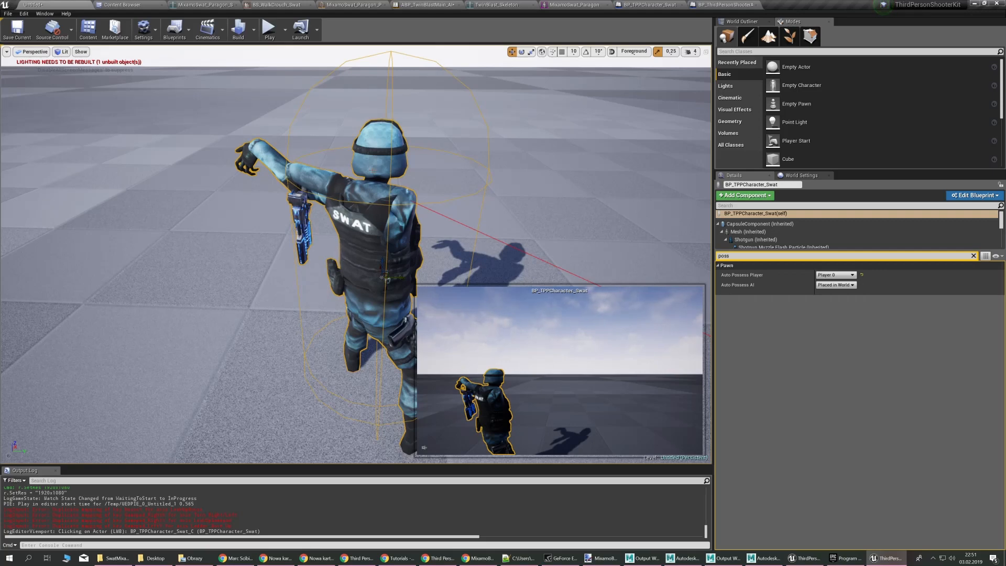
{"action": "right_click_drag", "start_coordinate": [350, 164], "coordinate": [320, 162]}
{"action": "key", "text": "w"}
Clear the "montage" filter from the Swat AI Blueprint's class defaults
{"action": "left_click", "coordinate": [424, 5]}
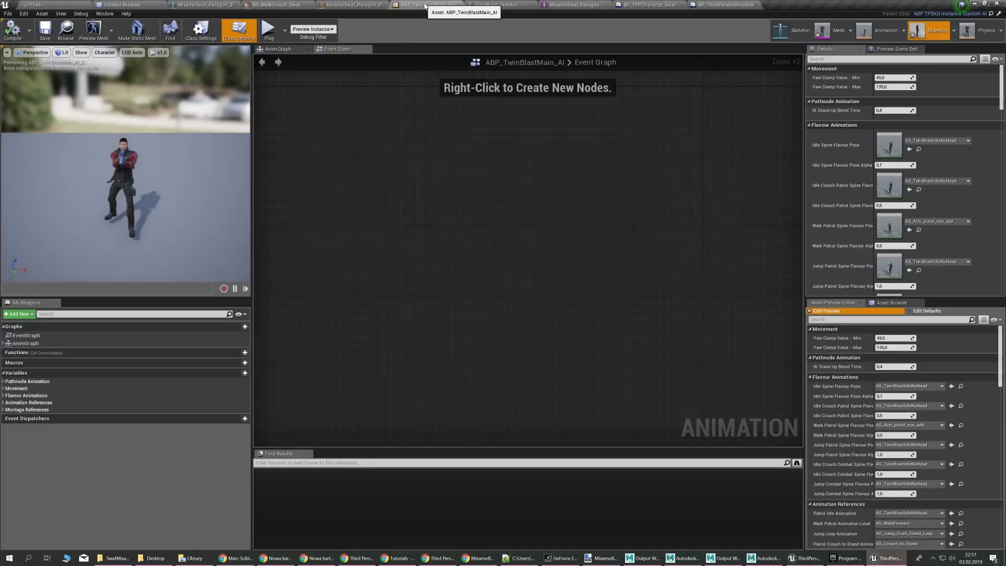
{"action": "left_click", "coordinate": [725, 5]}
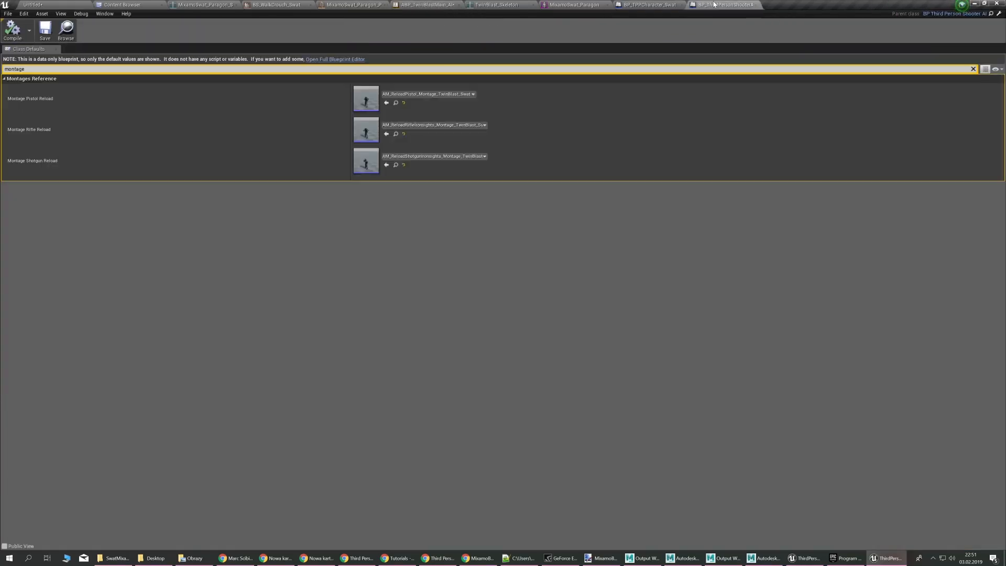
{"action": "left_click", "coordinate": [973, 69]}
Open the ABP_TwinBlastMainPlayer_Swat Animation Blueprint from the TPSKitAnims folder of Mixamo_SWAT
{"action": "left_click", "coordinate": [119, 4]}
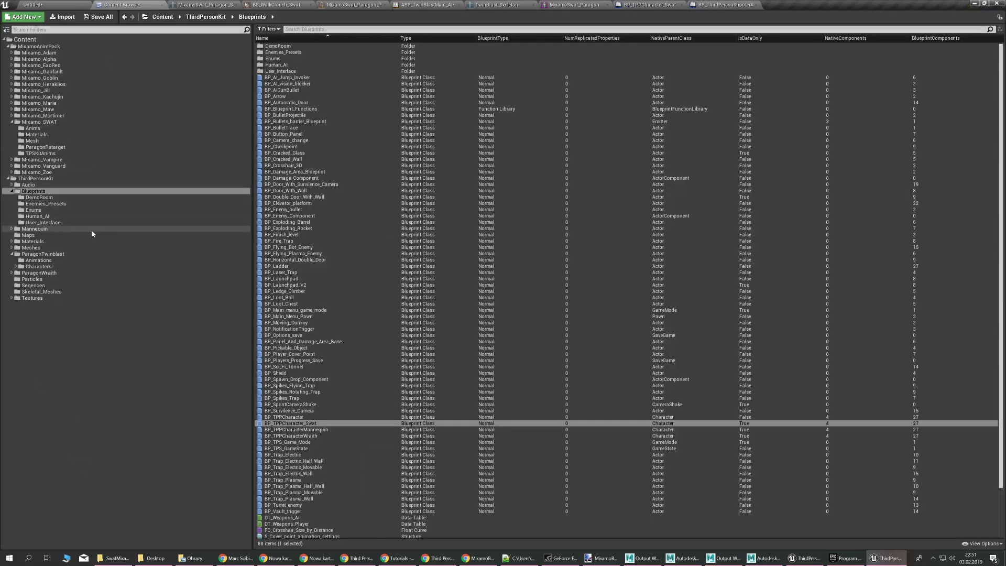
{"action": "double_click", "coordinate": [47, 179]}
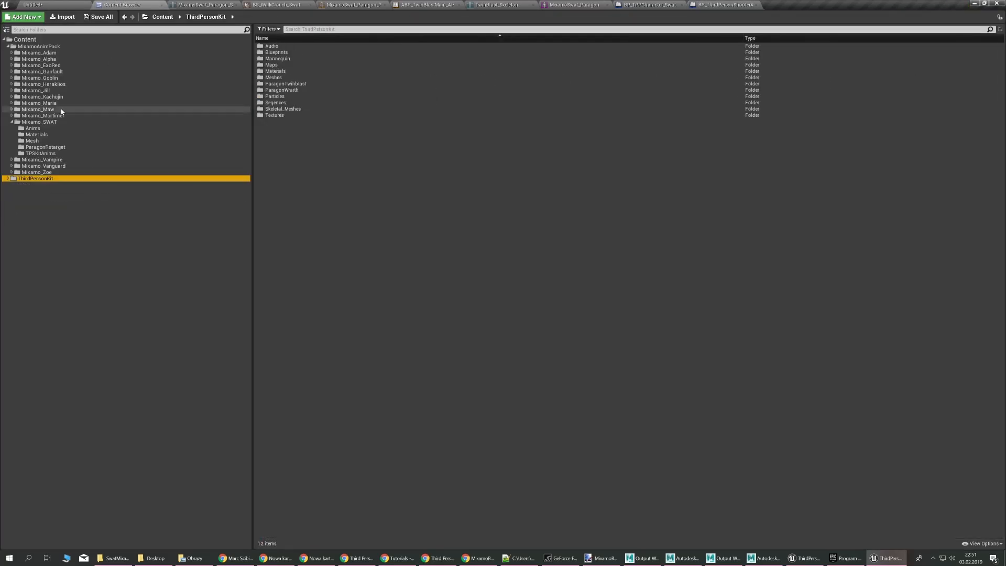
{"action": "left_click", "coordinate": [41, 152]}
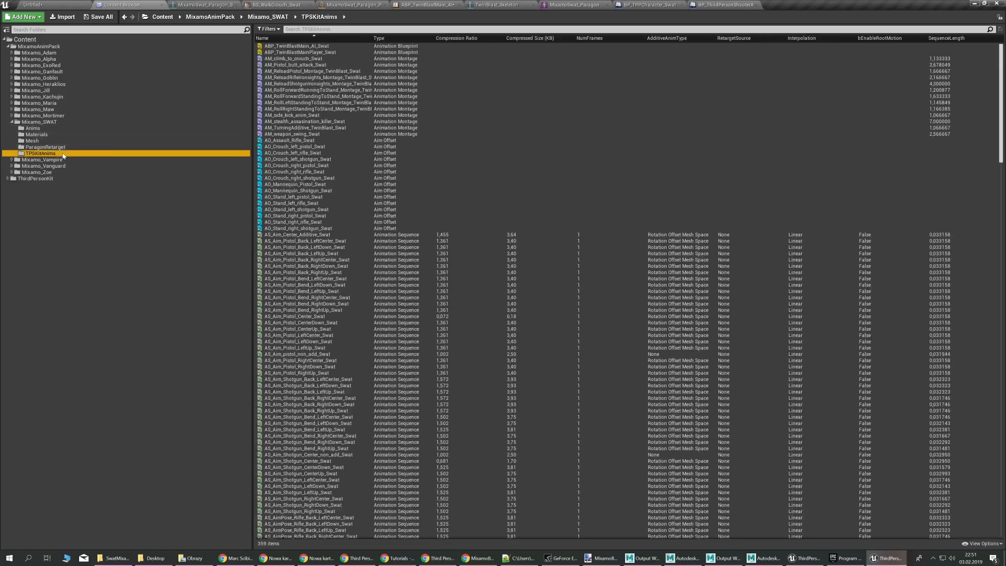
{"action": "left_click", "coordinate": [336, 52]}
{"action": "double_click", "coordinate": [335, 52]}
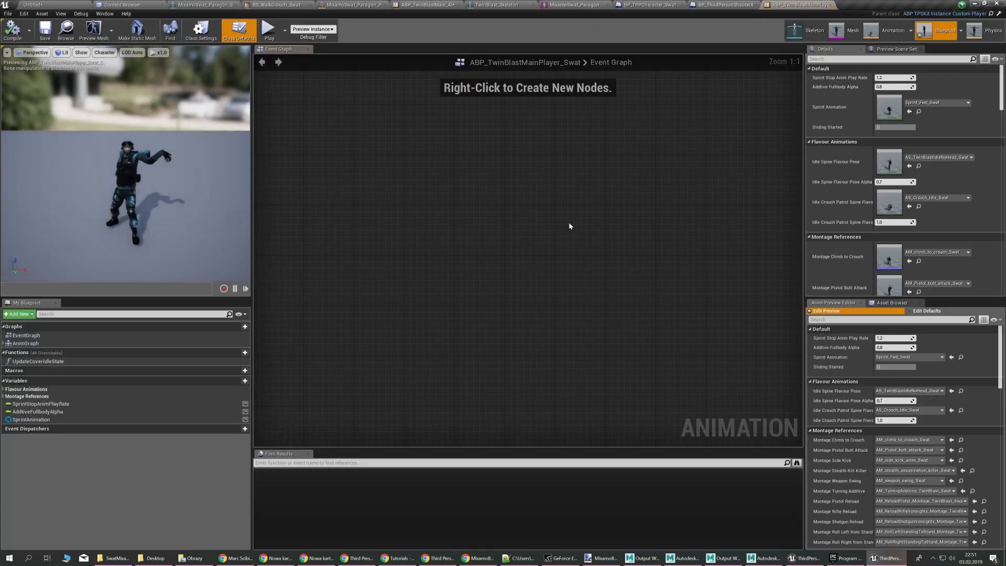
Open the AnimGraph at the Pistol holster IK pose nodes and examine the preview character's arms up close
{"action": "double_click", "coordinate": [26, 343]}
{"action": "scroll", "coordinate": [484, 284], "scroll_direction": "up", "scroll_amount": 8}
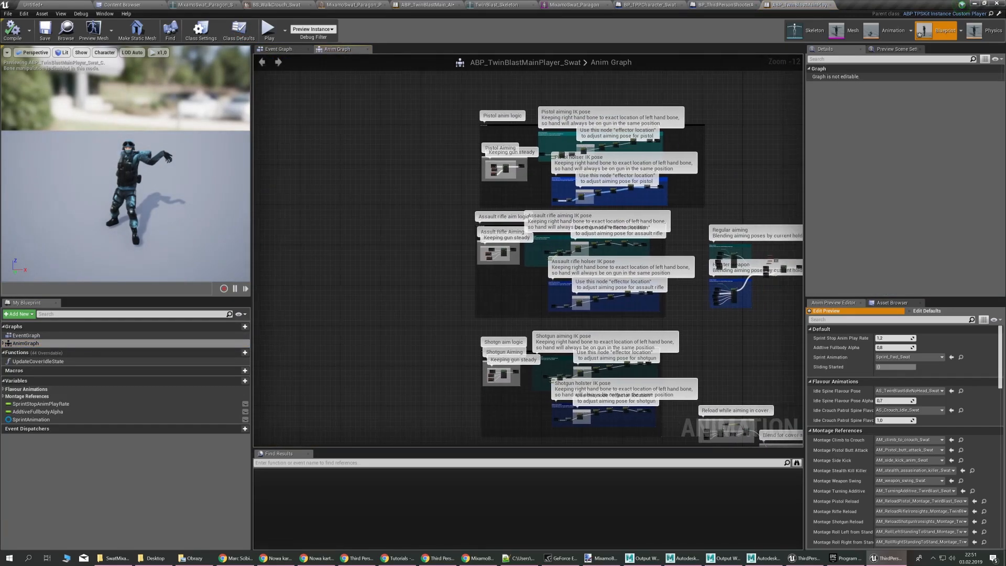
{"action": "right_click_drag", "start_coordinate": [493, 270], "coordinate": [259, 372]}
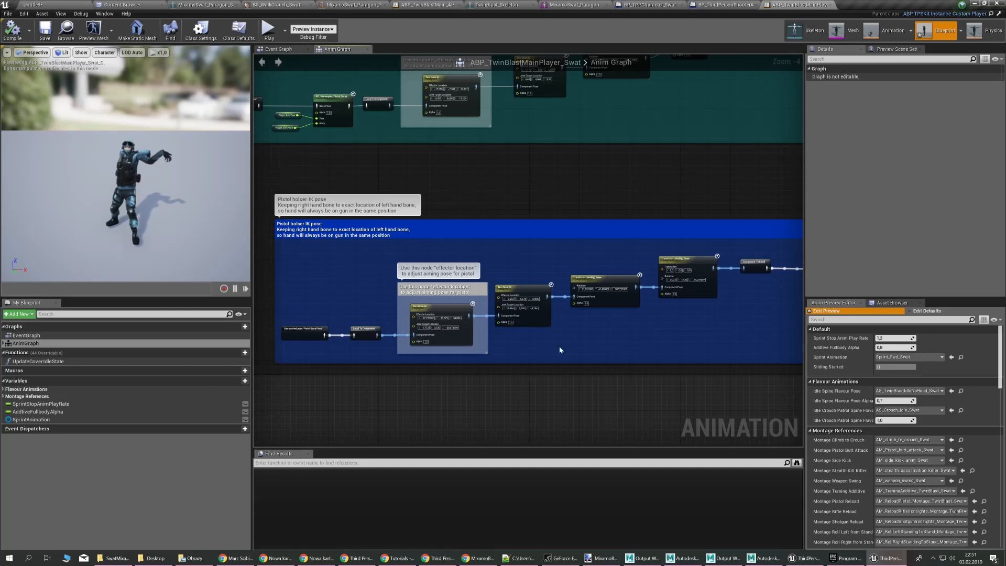
{"action": "mouse_move", "coordinate": [236, 258]}
{"action": "right_mouse_down"}
{"action": "mouse_move", "coordinate": [215, 252]}
{"action": "mouse_move", "coordinate": [225, 270]}
{"action": "right_mouse_up"}
{"action": "scroll", "coordinate": [126, 168], "scroll_direction": "up", "scroll_amount": 5}
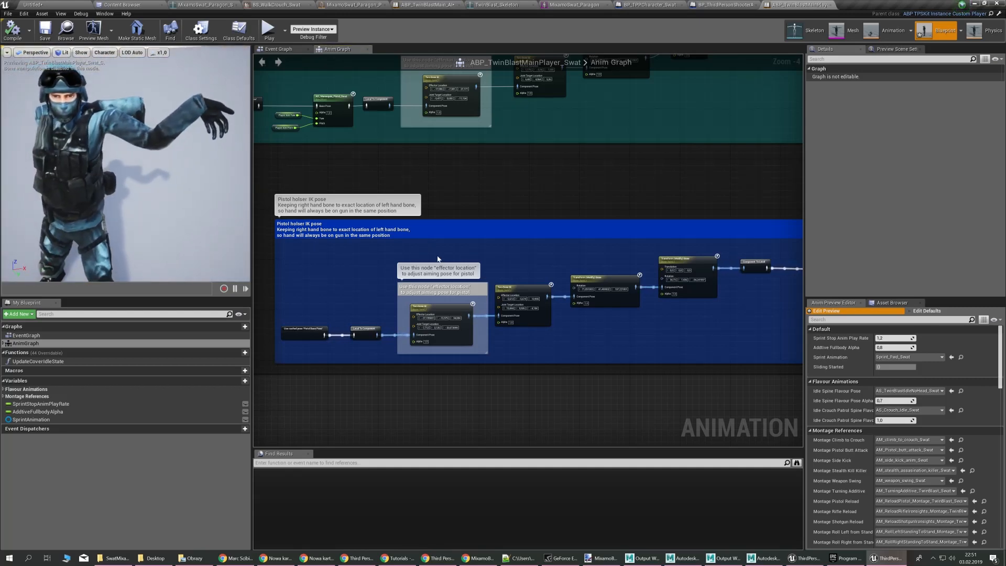
Select the left-hand Two Bone IK node of the Pistol holster IK pose and enlarge the preview viewport around the character
{"action": "left_click", "coordinate": [442, 314]}
{"action": "right_click_drag", "start_coordinate": [184, 198], "coordinate": [205, 188]}
{"action": "scroll", "coordinate": [399, 313], "scroll_direction": "up", "scroll_amount": 8}
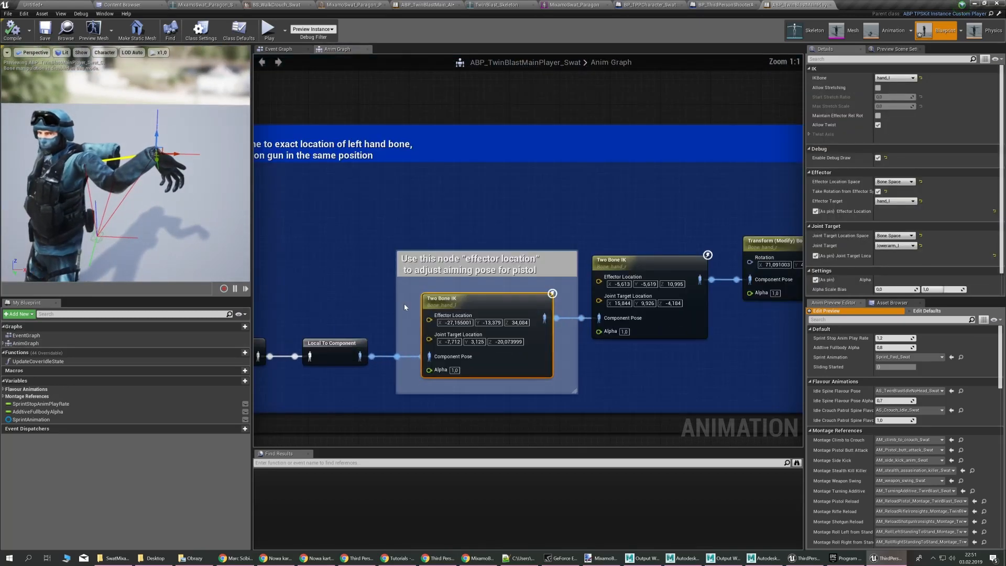
{"action": "right_click_drag", "start_coordinate": [363, 301], "coordinate": [338, 254]}
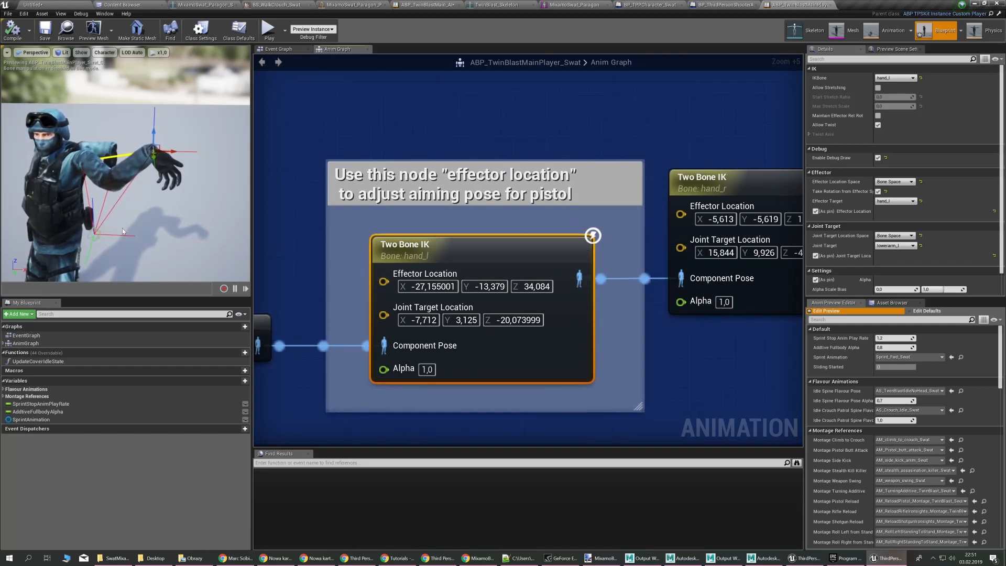
{"action": "right_click_drag", "start_coordinate": [122, 228], "coordinate": [6, 158]}
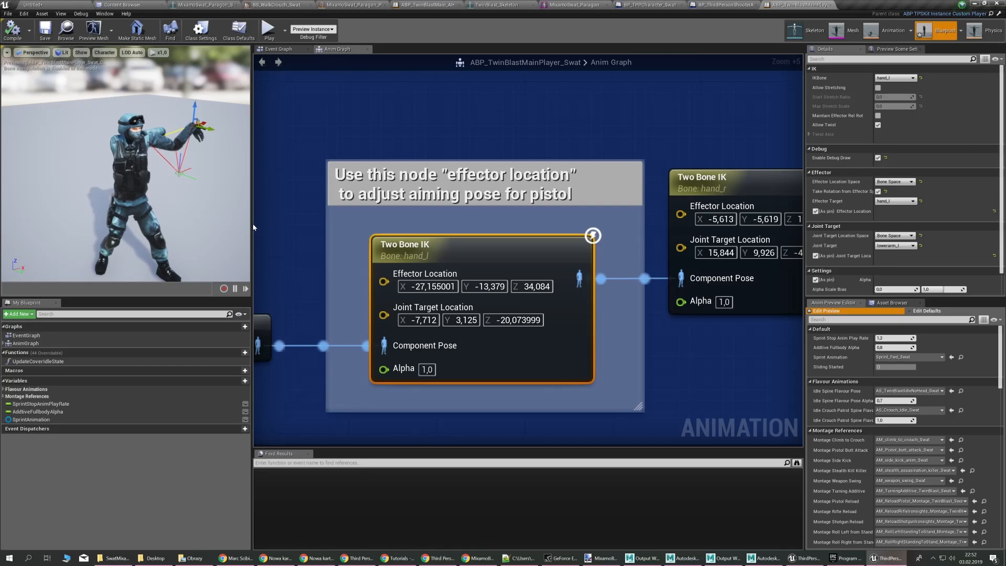
{"action": "left_click_drag", "start_coordinate": [252, 223], "coordinate": [282, 231]}
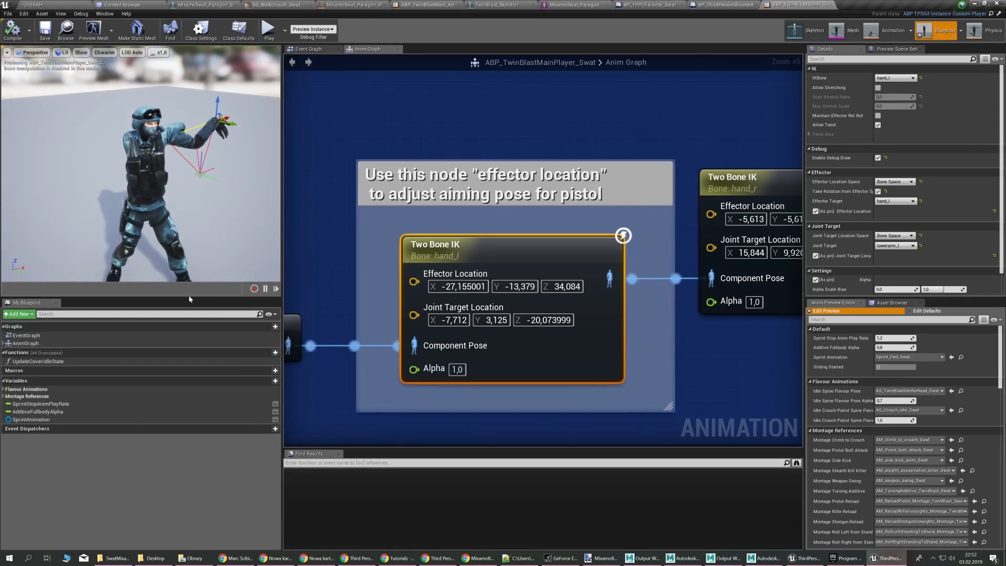
{"action": "left_click_drag", "start_coordinate": [190, 299], "coordinate": [190, 343]}
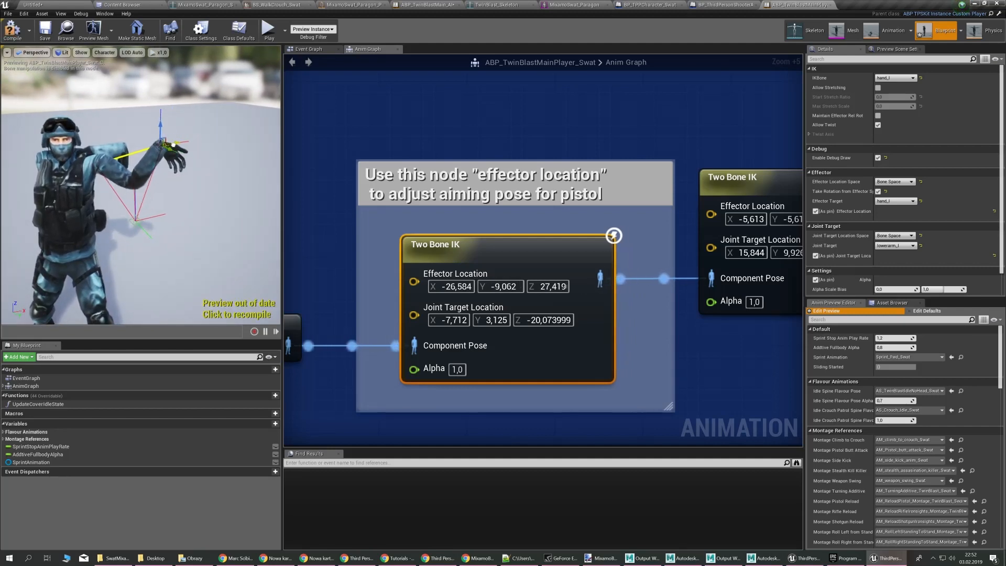
Move the left-hand IK effector to about X -13.3, Y 14.9, Z -18.6 and its joint target to about X 8.9, Y 0.3, Z 2.4
{"action": "left_click_drag", "start_coordinate": [107, 166], "coordinate": [84, 170]}
{"action": "right_click_drag", "start_coordinate": [84, 170], "coordinate": [113, 212]}
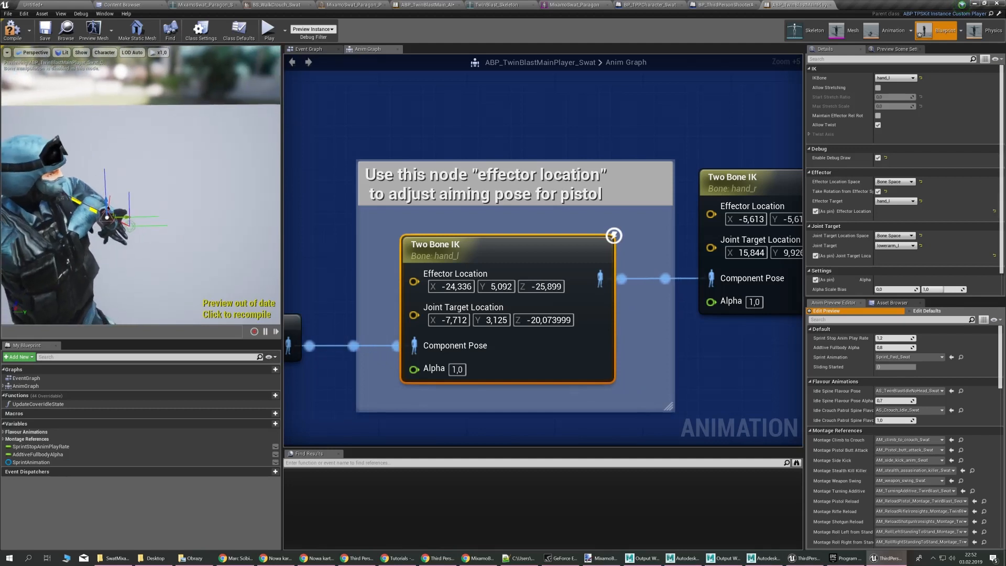
{"action": "left_click_drag", "start_coordinate": [112, 211], "coordinate": [134, 214]}
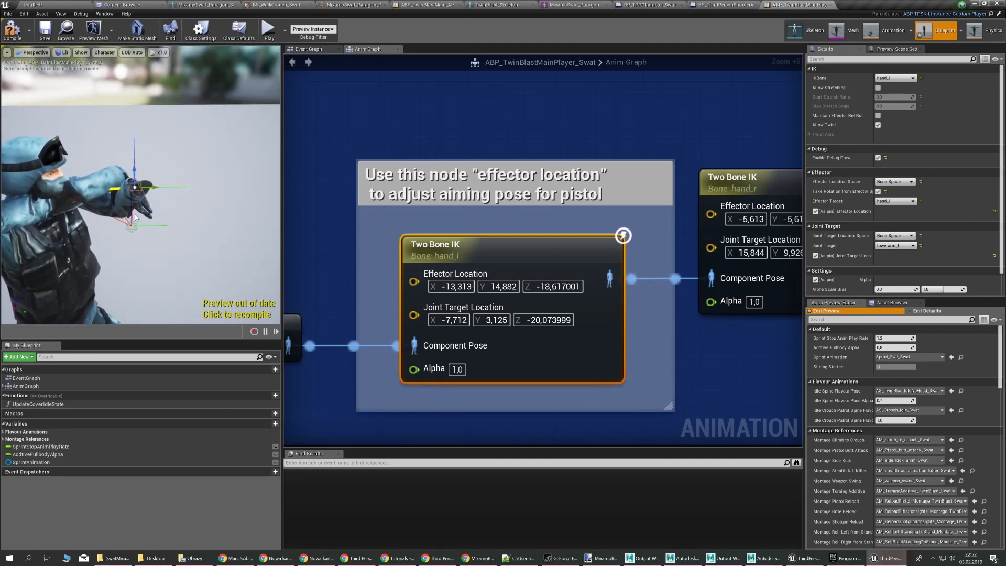
{"action": "left_click_drag", "start_coordinate": [134, 215], "coordinate": [132, 183], "text": "alt"}
Rotate the right hand with its Transform (Modify) Bone node to about X 179.4, Y -65.8, Z 107.9
{"action": "right_click_drag", "start_coordinate": [545, 225], "coordinate": [305, 222]}
{"action": "left_click", "coordinate": [511, 172]}
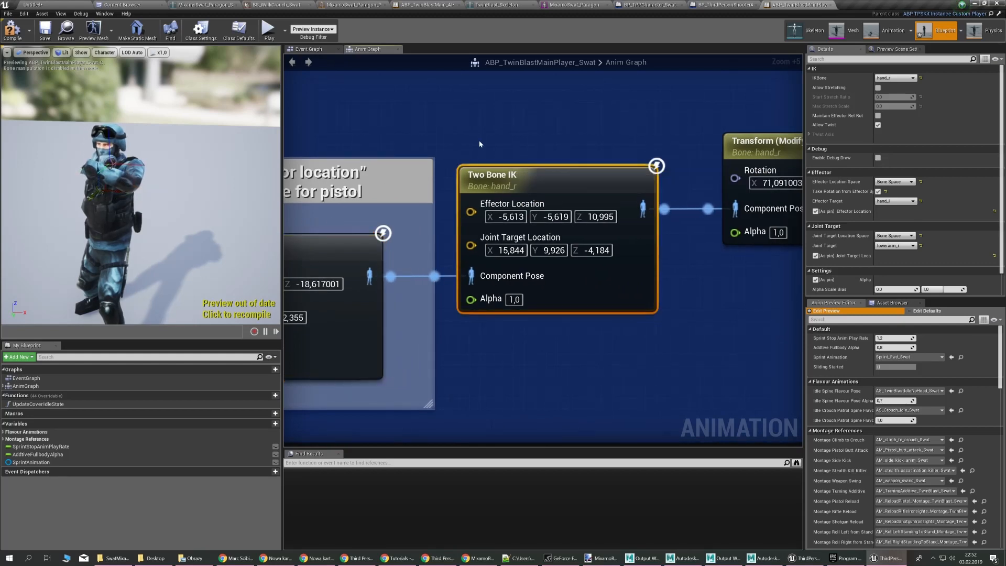
{"action": "left_click_drag", "start_coordinate": [162, 190], "coordinate": [215, 187], "text": "alt"}
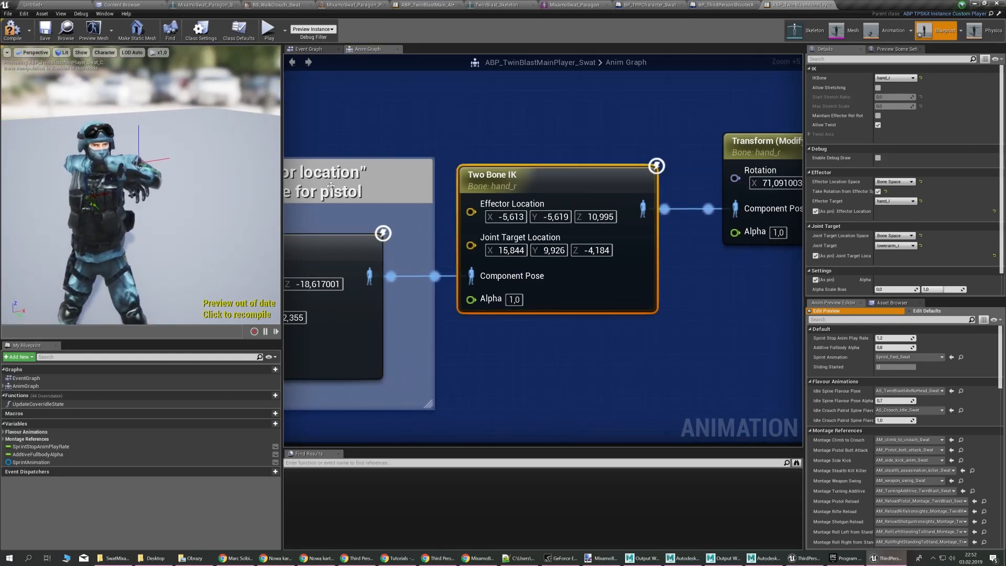
{"action": "left_click", "coordinate": [750, 153]}
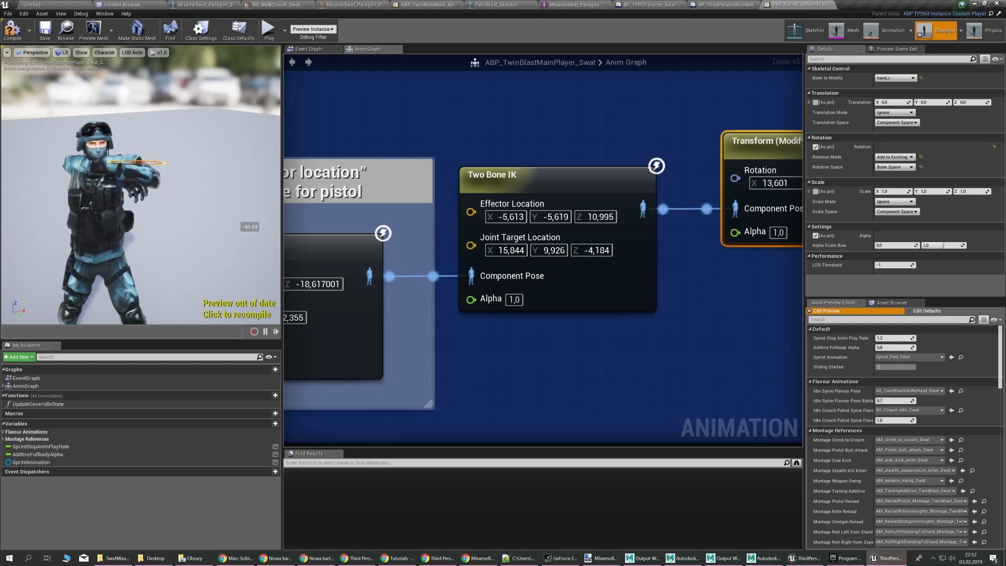
{"action": "left_click_drag", "start_coordinate": [249, 226], "coordinate": [192, 214]}
Move the right-hand Two Bone IK effector to about X -8.1, Y 8.3, Z -9.8 so the hands meet
{"action": "left_click", "coordinate": [549, 180]}
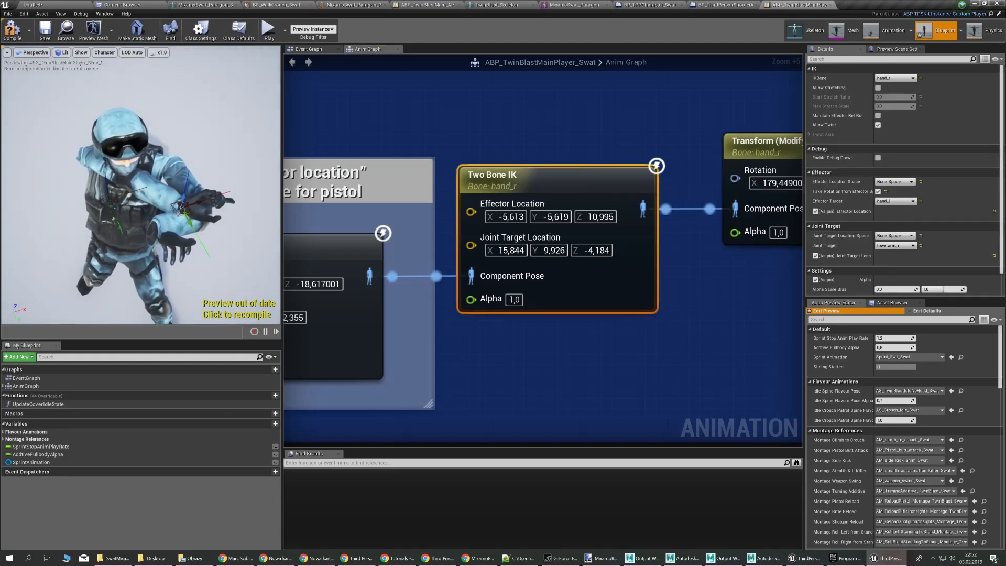
{"action": "mouse_move", "coordinate": [204, 177]}
{"action": "left_mouse_down"}
{"action": "mouse_move", "coordinate": [136, 186]}
{"action": "mouse_move", "coordinate": [209, 183]}
{"action": "left_mouse_up"}
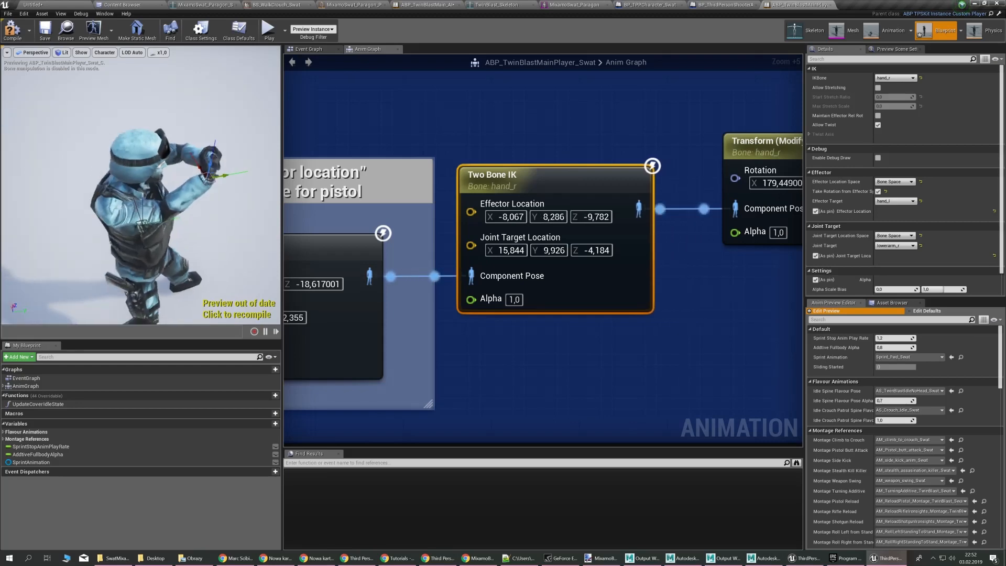
{"action": "mouse_move", "coordinate": [209, 183]}
{"action": "right_mouse_down"}
{"action": "mouse_move", "coordinate": [246, 141]}
{"action": "mouse_move", "coordinate": [194, 146]}
{"action": "mouse_move", "coordinate": [226, 173]}
{"action": "mouse_move", "coordinate": [215, 179]}
{"action": "right_mouse_up"}
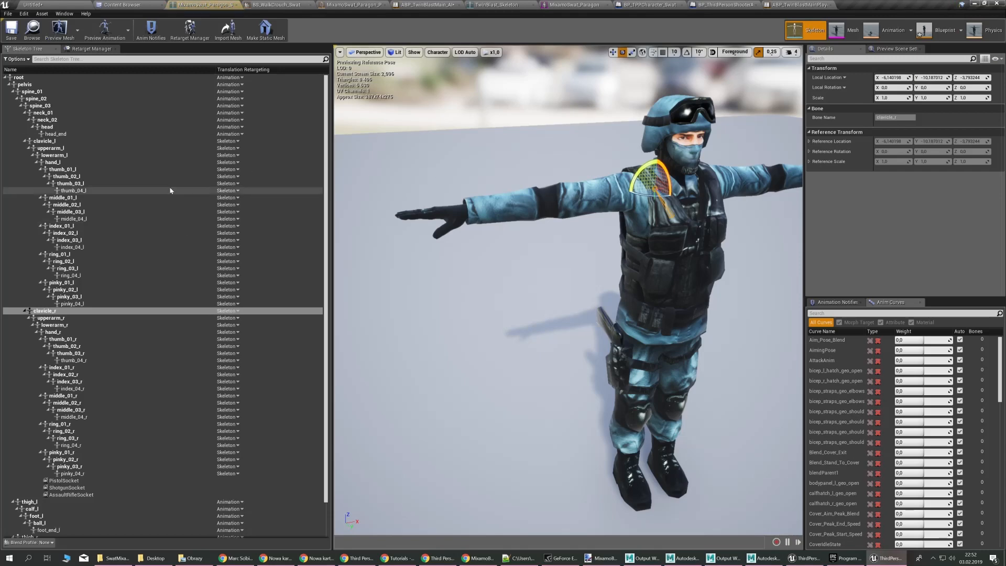
Attach SM_TwinBlastGun as a preview asset to the PistolSocket in the Swat skeleton
{"action": "left_click", "coordinate": [89, 481]}
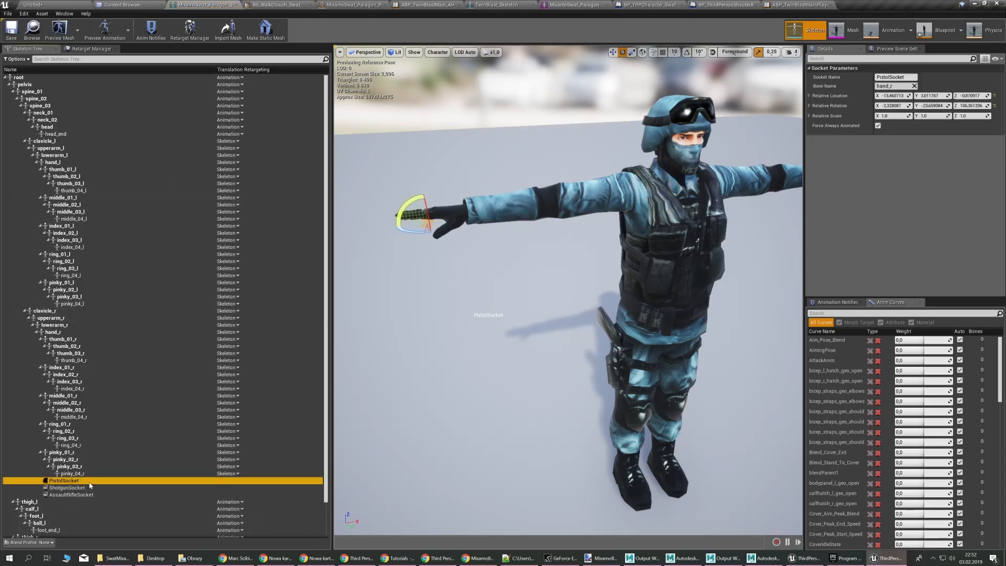
{"action": "right_click", "coordinate": [89, 481]}
{"action": "mouse_move", "coordinate": [138, 470]}
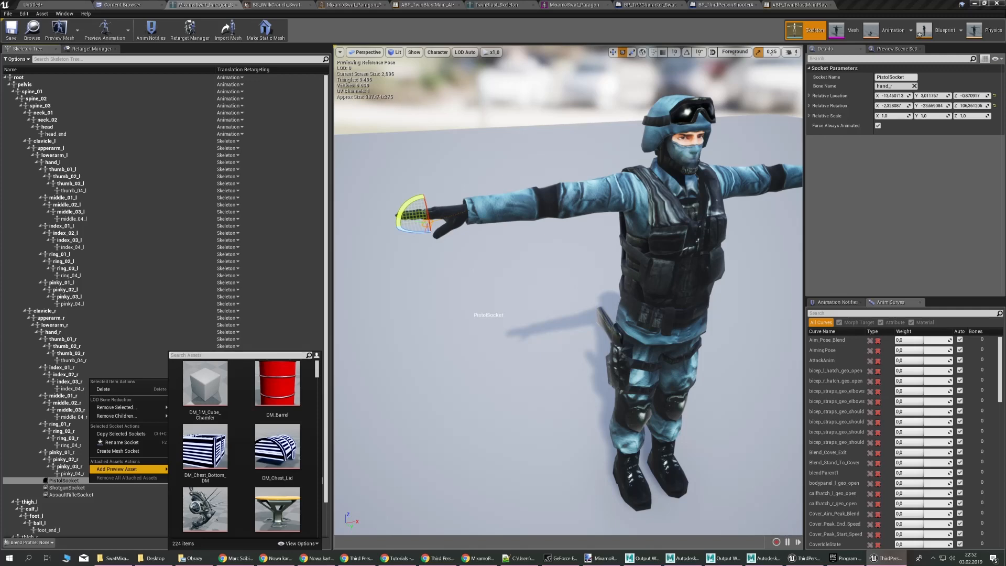
{"action": "type", "text": "pisto"}
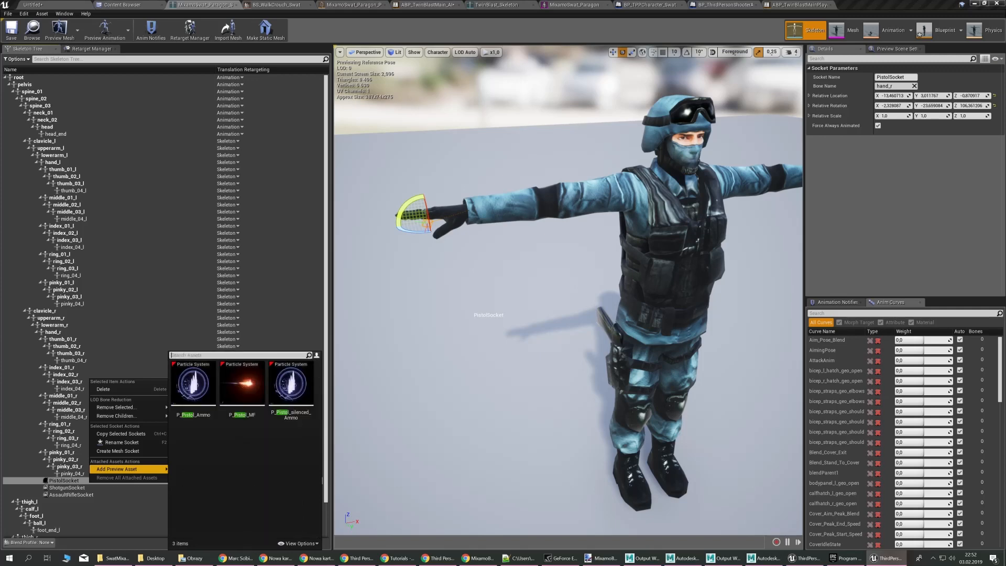
{"action": "key", "text": "BackSpace"}
{"action": "key", "text": "BackSpace"}
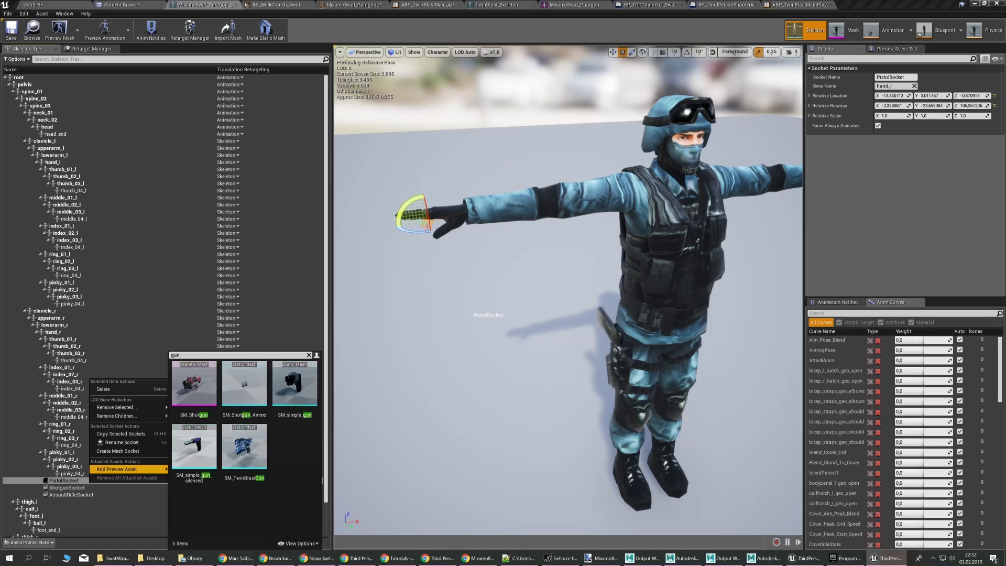
{"action": "left_click", "coordinate": [244, 446]}
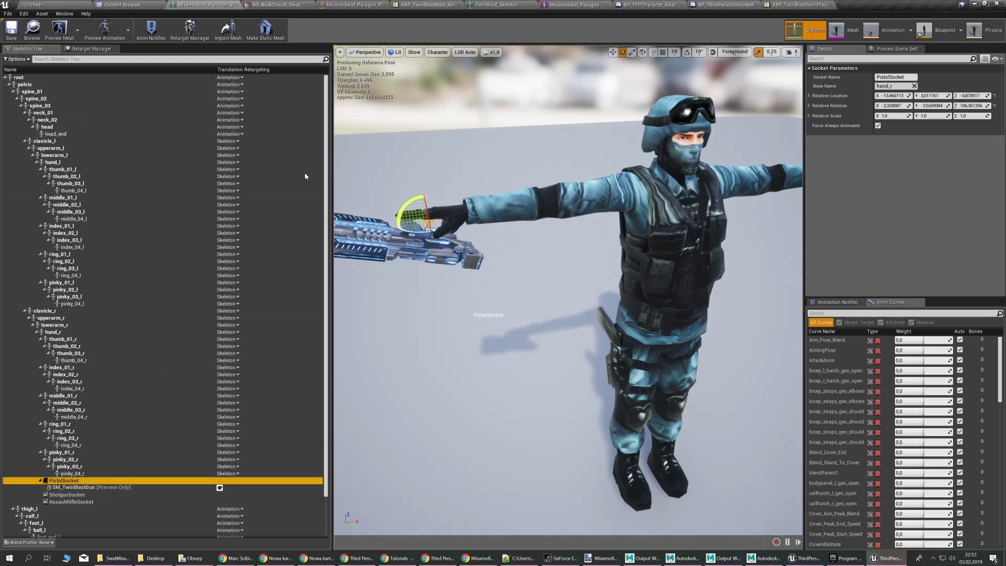
Save the ABP_TwinBlastMainPlayer_Swat Animation Blueprint, close it and reopen it from the TPSKitAnims folder
{"action": "left_click", "coordinate": [946, 30]}
{"action": "key", "text": "ctrl+s"}
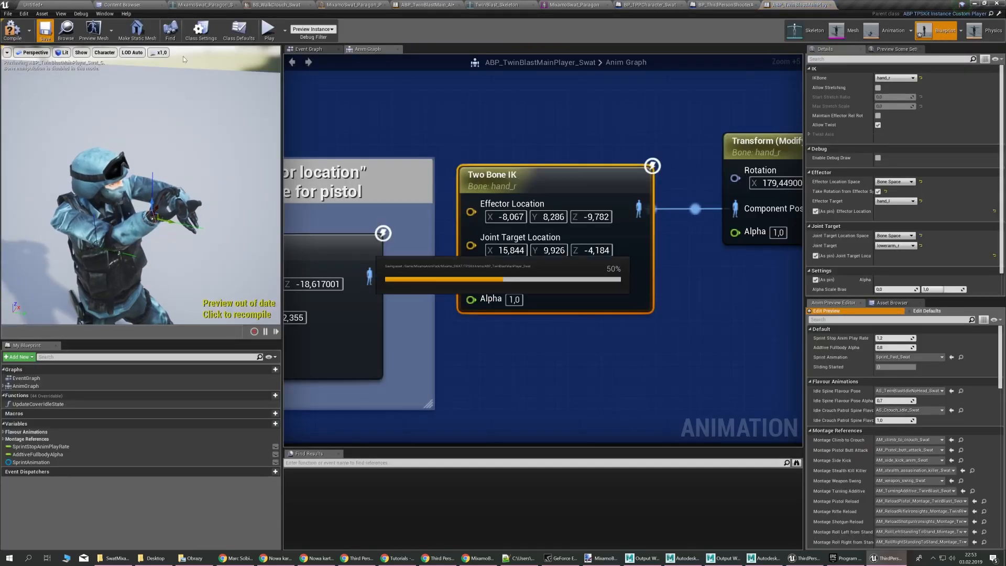
{"action": "left_click", "coordinate": [66, 30]}
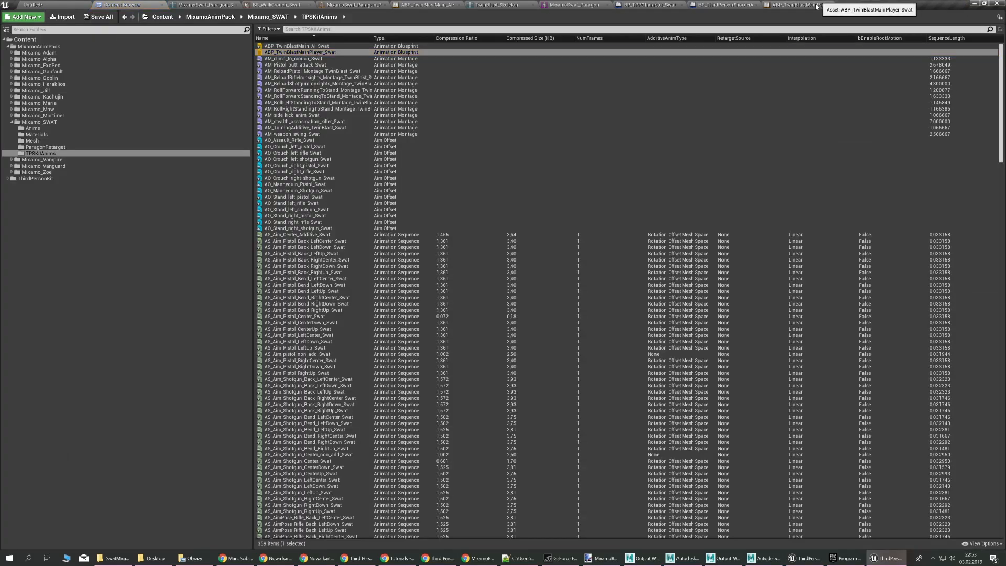
{"action": "left_click", "coordinate": [832, 5]}
{"action": "left_click", "coordinate": [128, 5]}
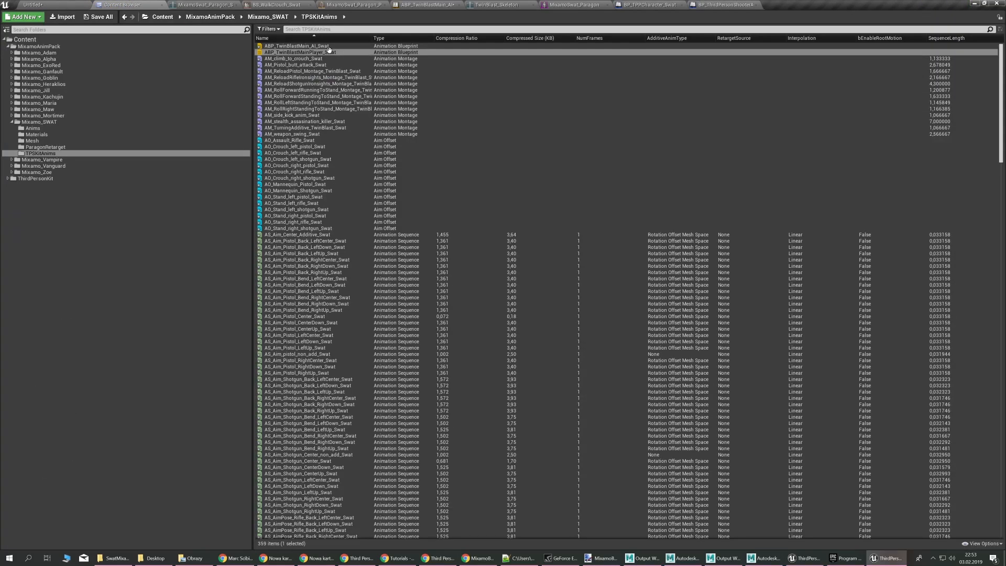
{"action": "double_click", "coordinate": [330, 52]}
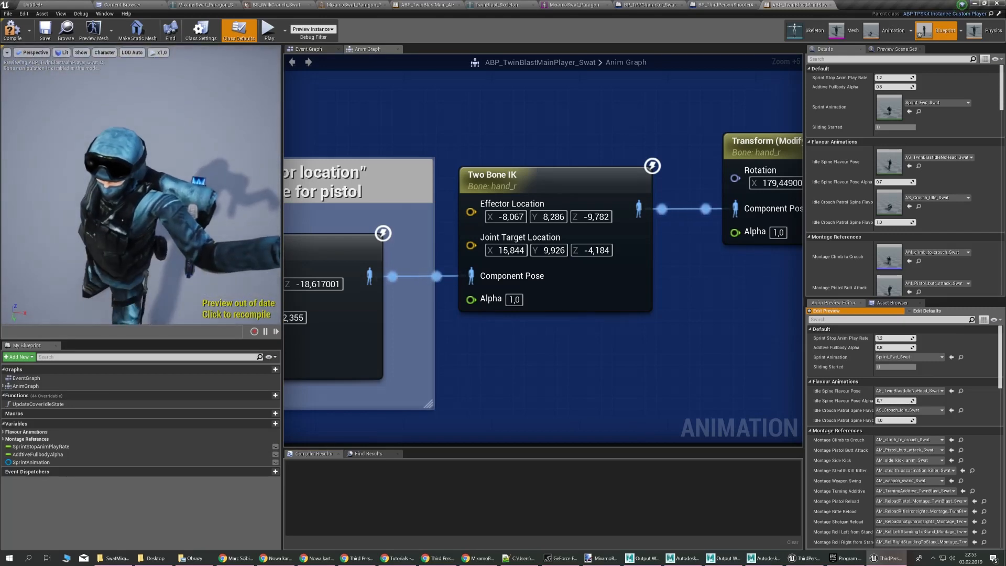
Compile the Animation Blueprint and inspect the hands on the preview pistol with the left-hand Two Bone IK node selected
{"action": "scroll", "coordinate": [464, 143], "scroll_direction": "down", "scroll_amount": 6}
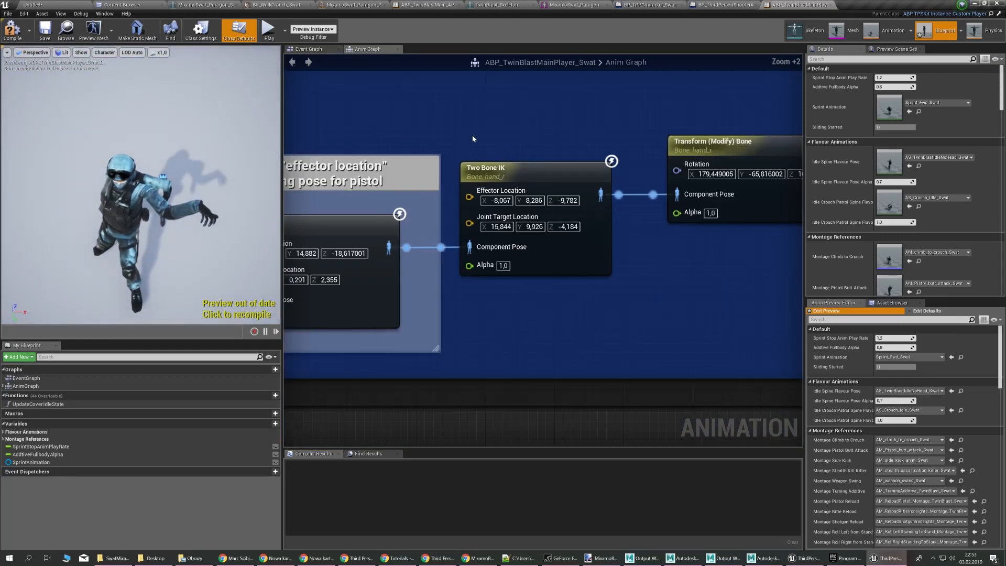
{"action": "left_click", "coordinate": [506, 219]}
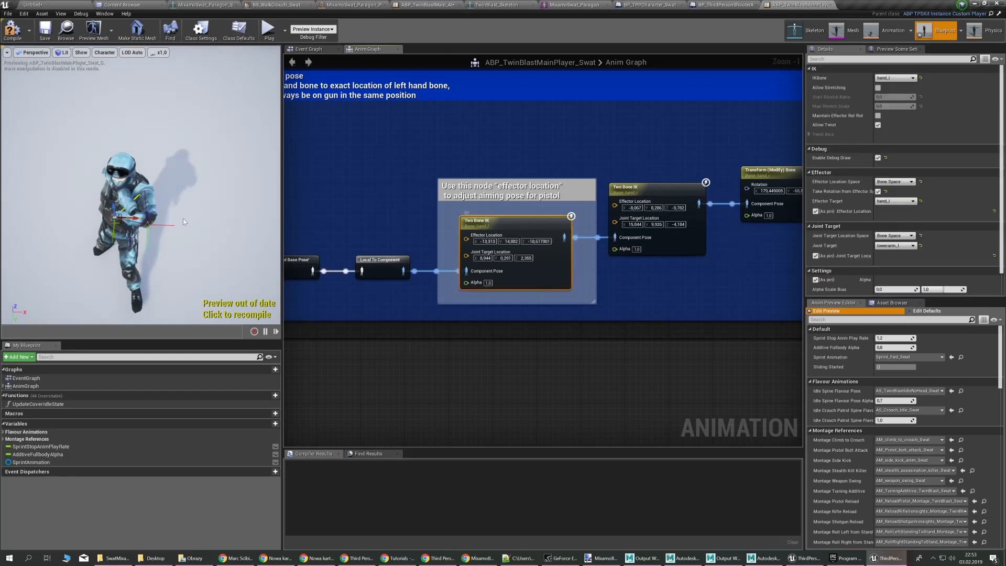
{"action": "left_click_drag", "start_coordinate": [207, 187], "coordinate": [236, 306], "text": "alt"}
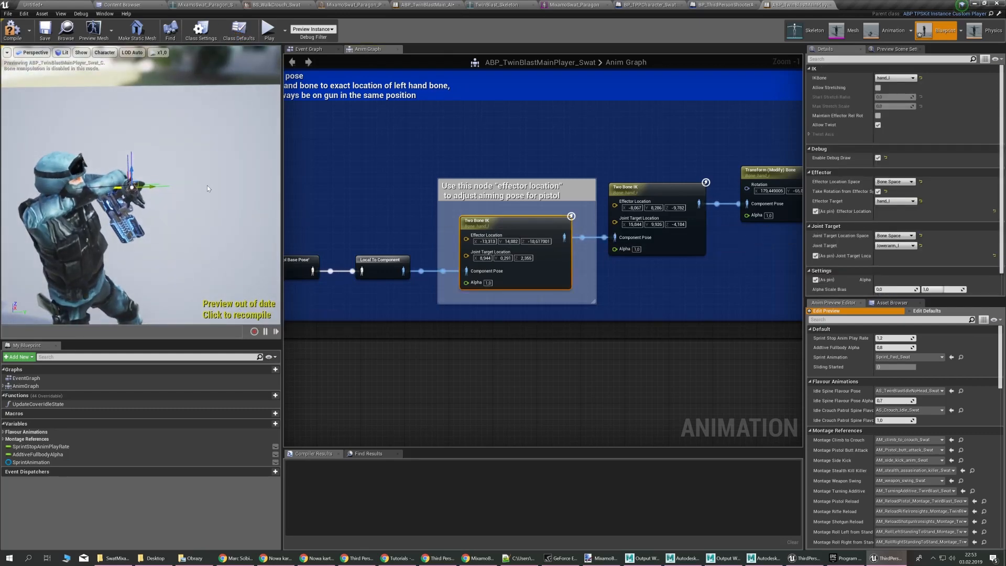
{"action": "mouse_move", "coordinate": [210, 193]}
{"action": "left_mouse_down", "text": "alt"}
{"action": "mouse_move", "coordinate": [131, 185]}
{"action": "mouse_move", "coordinate": [115, 205]}
{"action": "mouse_move", "coordinate": [137, 194]}
{"action": "mouse_move", "coordinate": [194, 204]}
{"action": "mouse_move", "coordinate": [206, 190]}
{"action": "left_mouse_up", "text": "alt"}
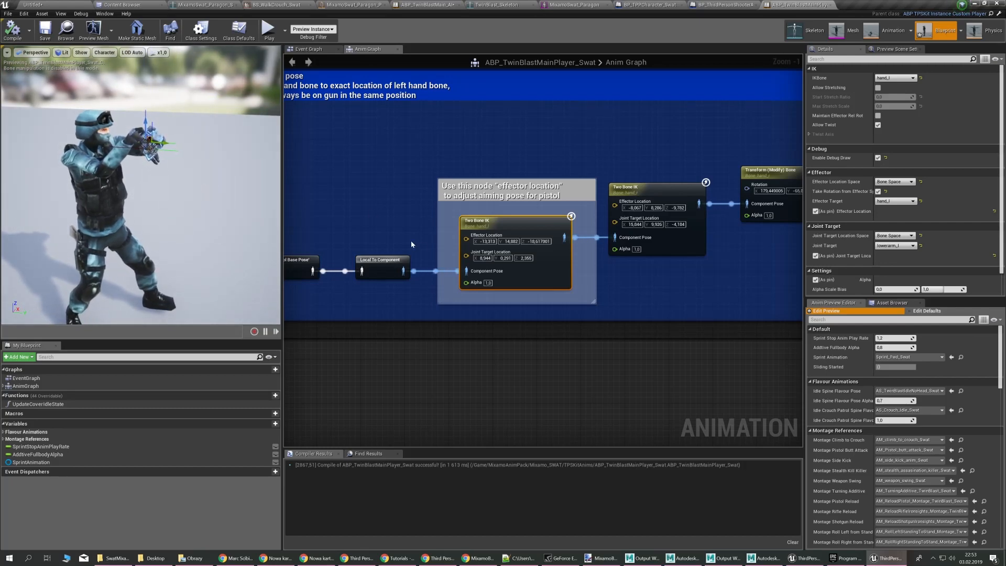
Review the Two Bone IK and Transform (Modify) Bone nodes that make up the Pistol holster IK pose
{"action": "scroll", "coordinate": [498, 309], "scroll_direction": "down", "scroll_amount": 4}
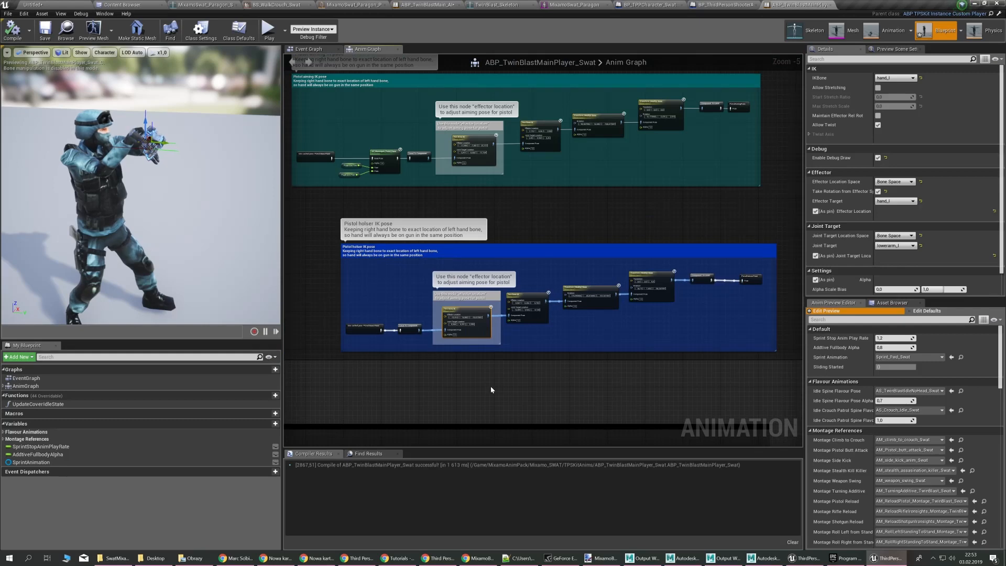
{"action": "scroll", "coordinate": [485, 376], "scroll_direction": "up", "scroll_amount": 4}
{"action": "right_click_drag", "start_coordinate": [495, 343], "coordinate": [476, 370]}
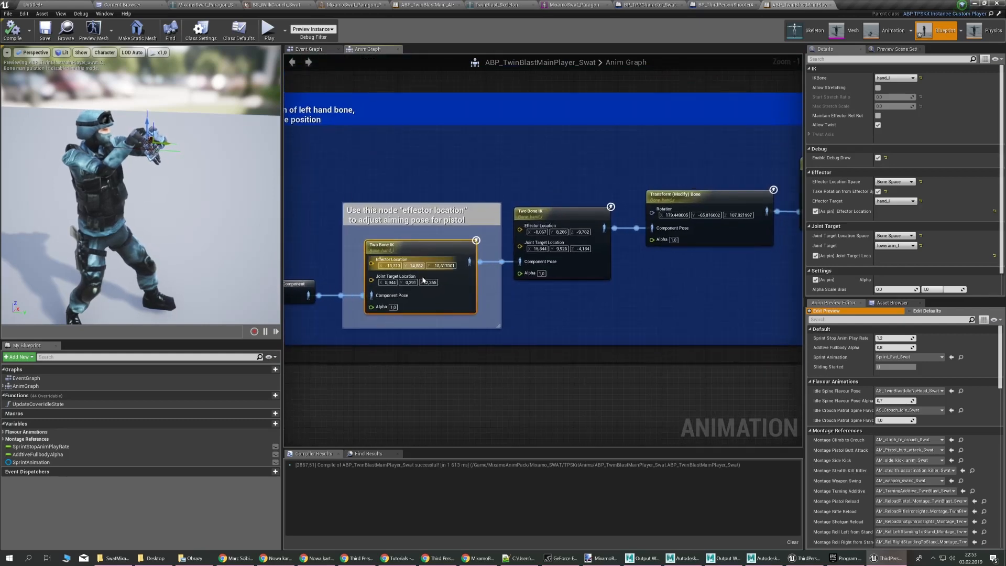
{"action": "left_click", "coordinate": [530, 305]}
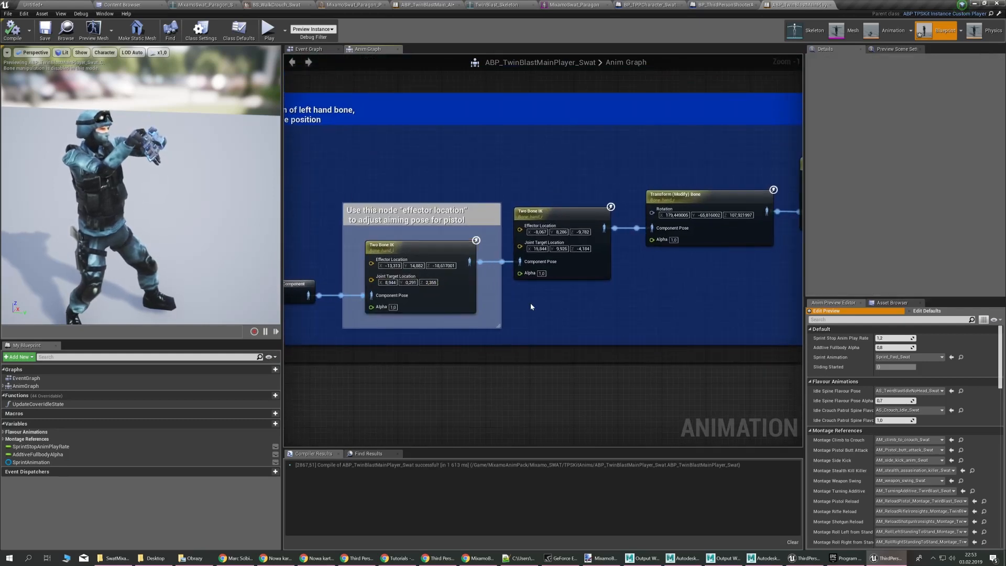
{"action": "right_click_drag", "start_coordinate": [505, 302], "coordinate": [512, 329]}
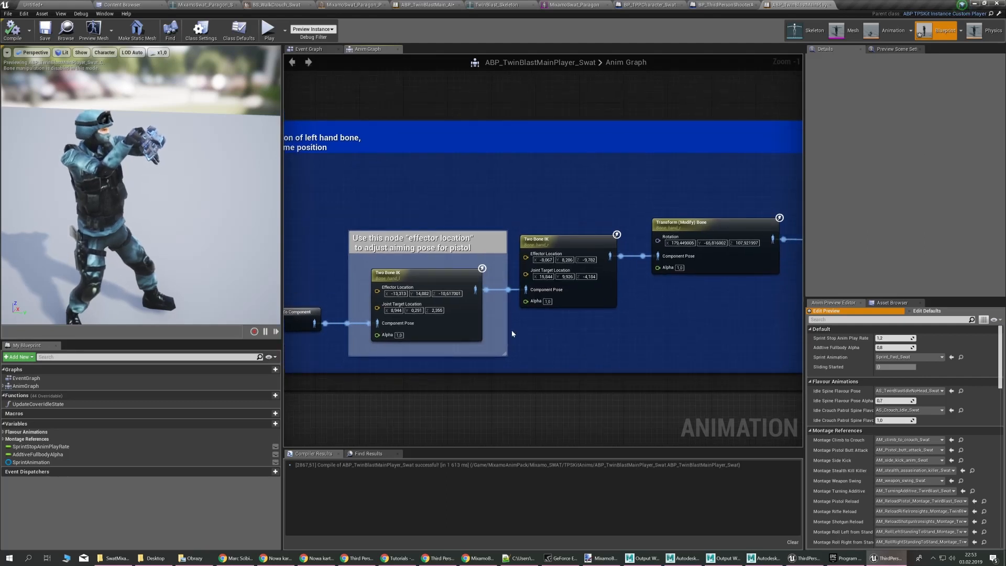
{"action": "left_click", "coordinate": [425, 275]}
{"action": "scroll", "coordinate": [661, 278], "scroll_direction": "down", "scroll_amount": 2}
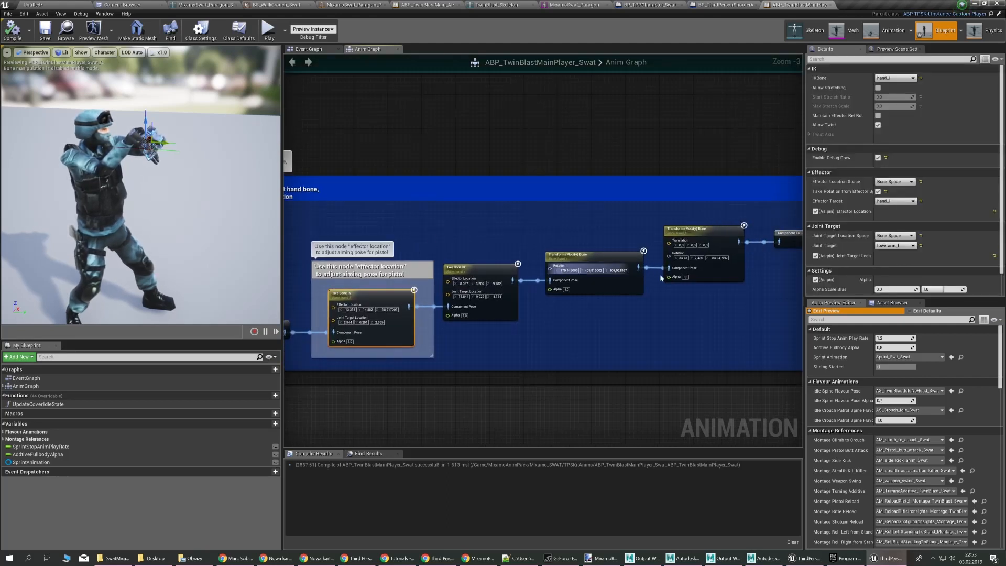
{"action": "right_click_drag", "start_coordinate": [488, 325], "coordinate": [587, 386]}
{"action": "left_click", "coordinate": [589, 396]}
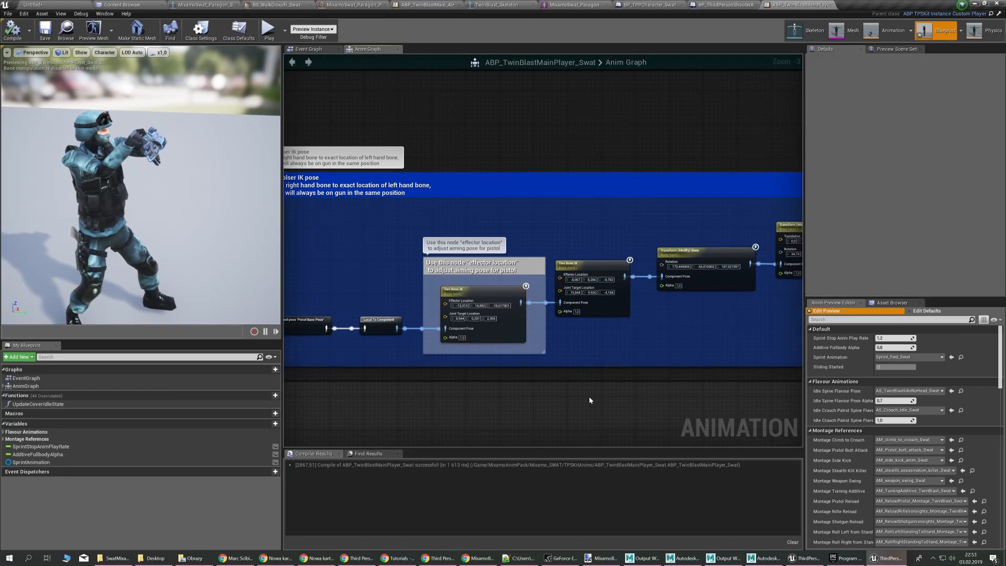
Inspect the left-hand and right-hand Two Bone IK nodes of the shotgun aiming pose in ABP_TwinBlastMain_AI_Swat
{"action": "scroll", "coordinate": [557, 352], "scroll_direction": "up", "scroll_amount": 4}
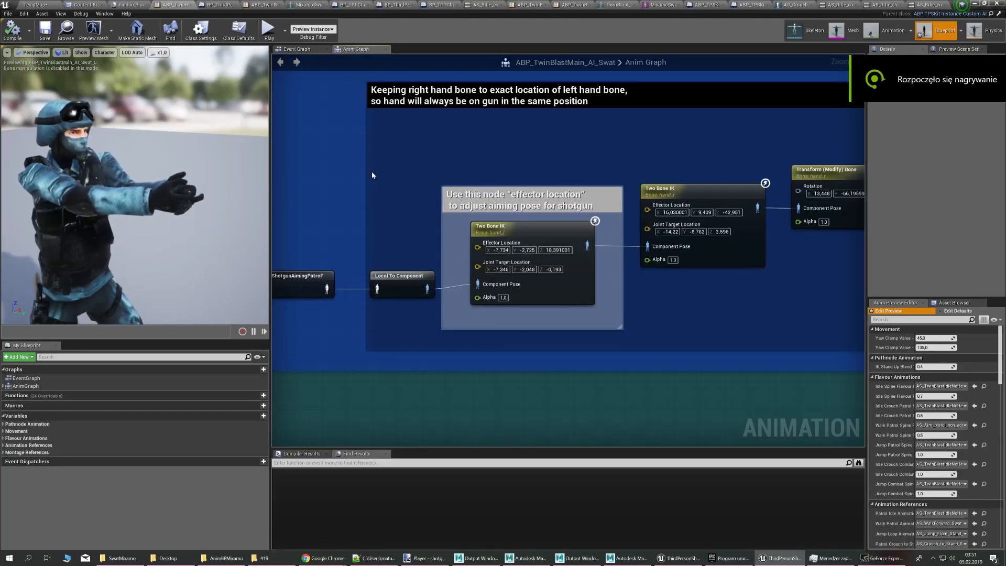
{"action": "left_click", "coordinate": [509, 228]}
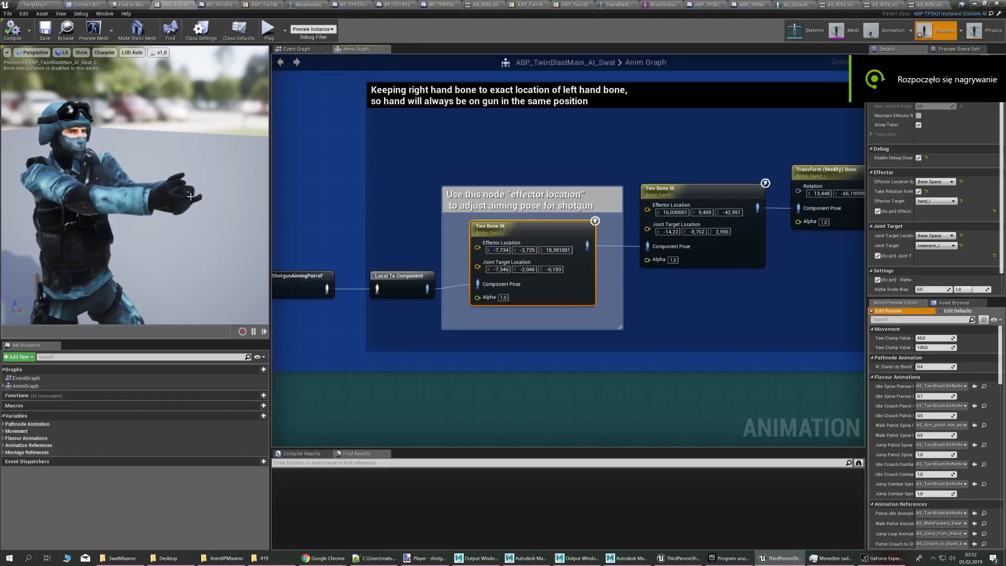
{"action": "left_click", "coordinate": [737, 194]}
{"action": "right_click_drag", "start_coordinate": [652, 162], "coordinate": [552, 242]}
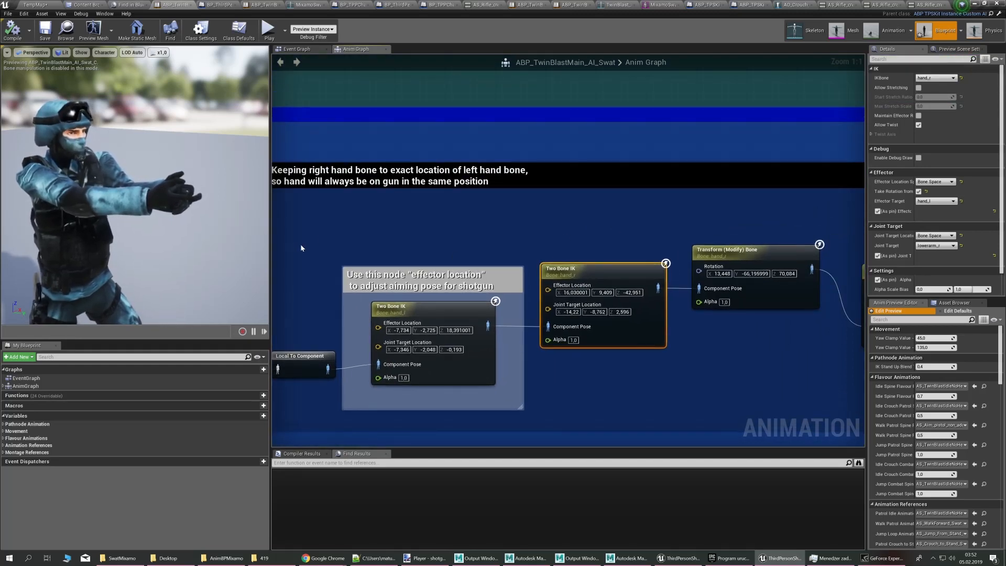
Switch to Google Drive in Chrome and open player - assault rifle - holster.jpg from the Tutorials folder
{"action": "right_click_drag", "start_coordinate": [301, 247], "coordinate": [353, 193]}
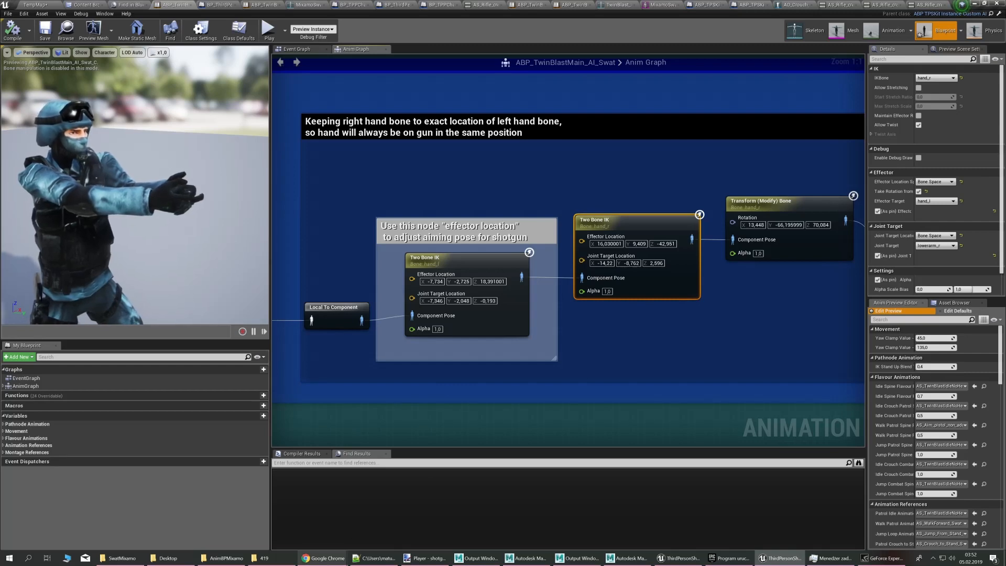
{"action": "mouse_move", "coordinate": [322, 558]}
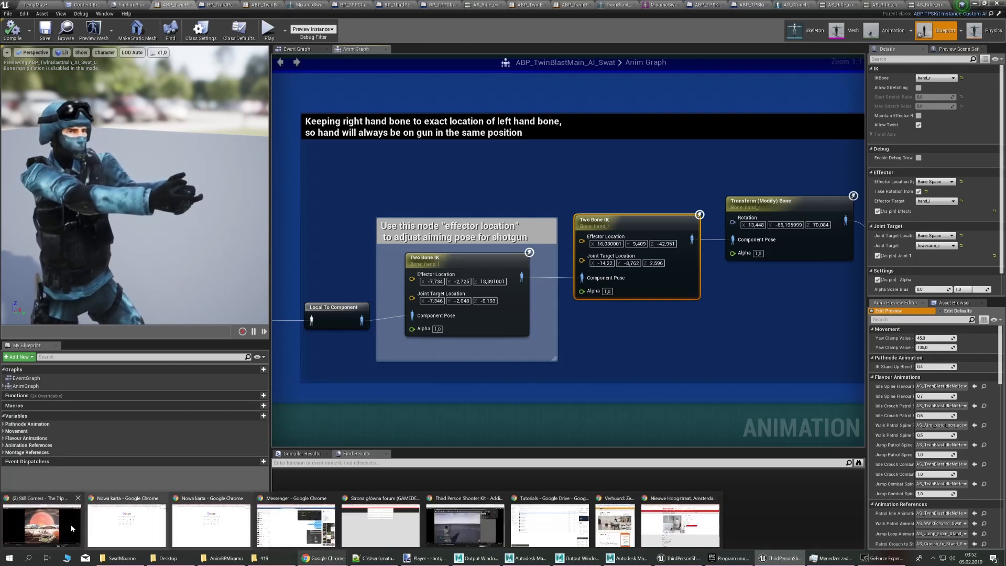
{"action": "left_click", "coordinate": [545, 522]}
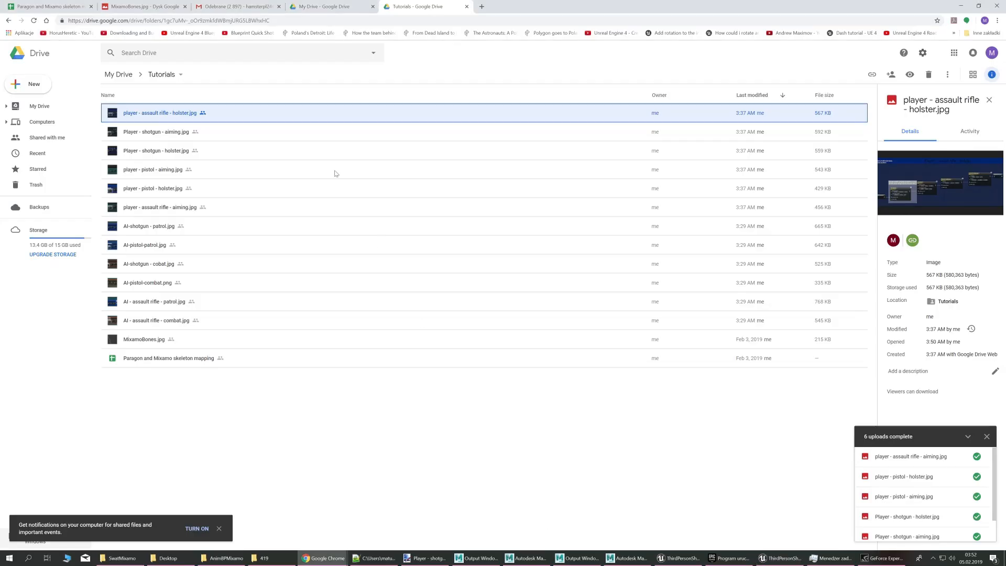
{"action": "left_click", "coordinate": [283, 361]}
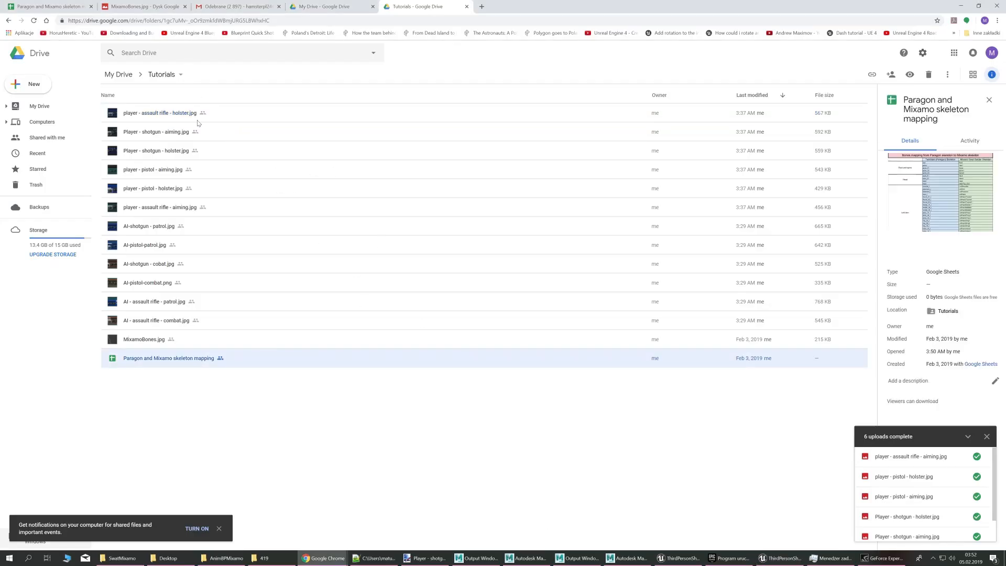
{"action": "double_click", "coordinate": [196, 115]}
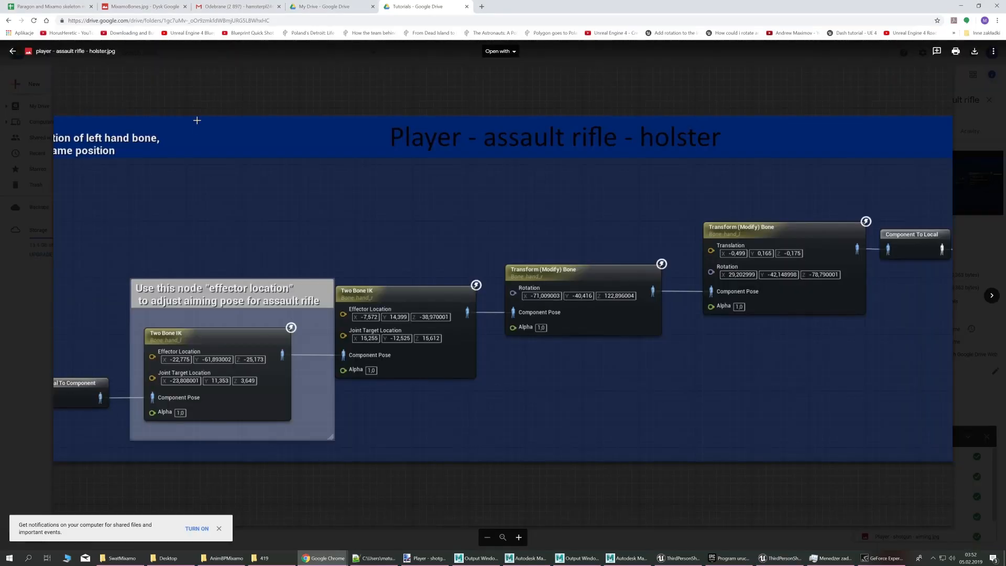
Browse the reference screenshots of the player and AI weapon IK poses, including Player - pistol - holster and AI - shotgun - combat
{"action": "key", "text": "Right"}
{"action": "key", "text": "Right"}
{"action": "key", "text": "Right"}
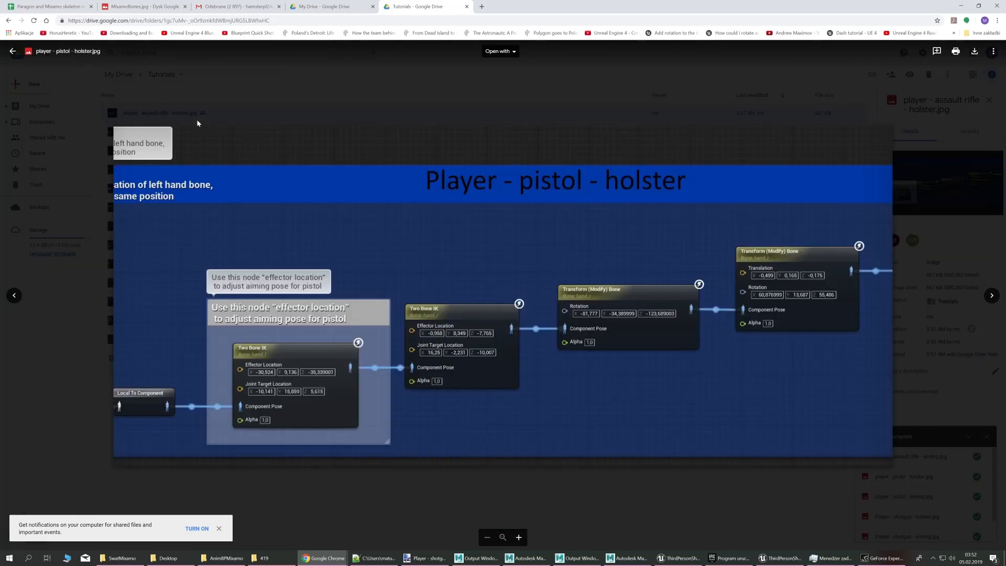
{"action": "key", "text": "Right"}
{"action": "key", "text": "Right"}
{"action": "key", "text": "Right"}
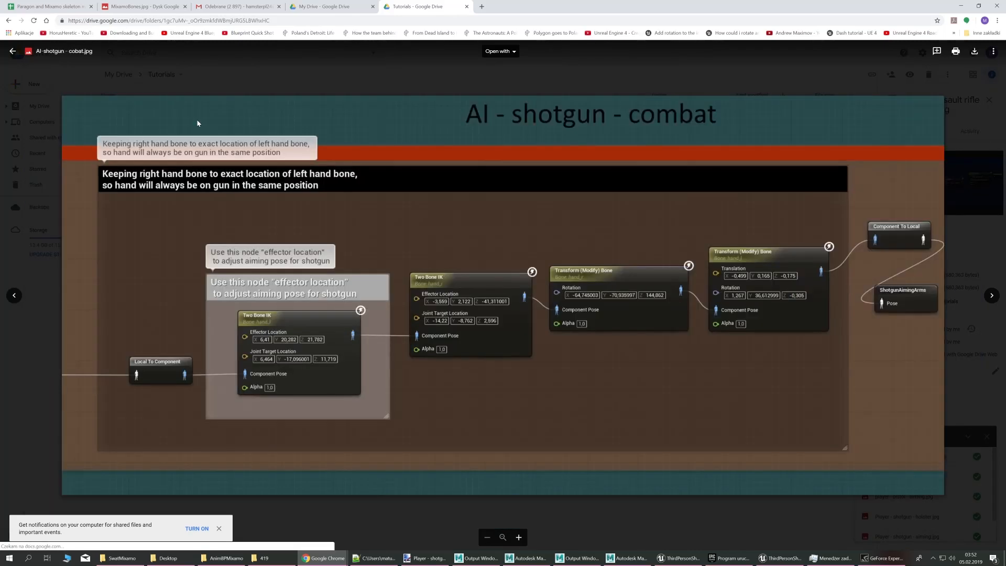
{"action": "key", "text": "Left"}
{"action": "key", "text": "Left"}
{"action": "key", "text": "Right"}
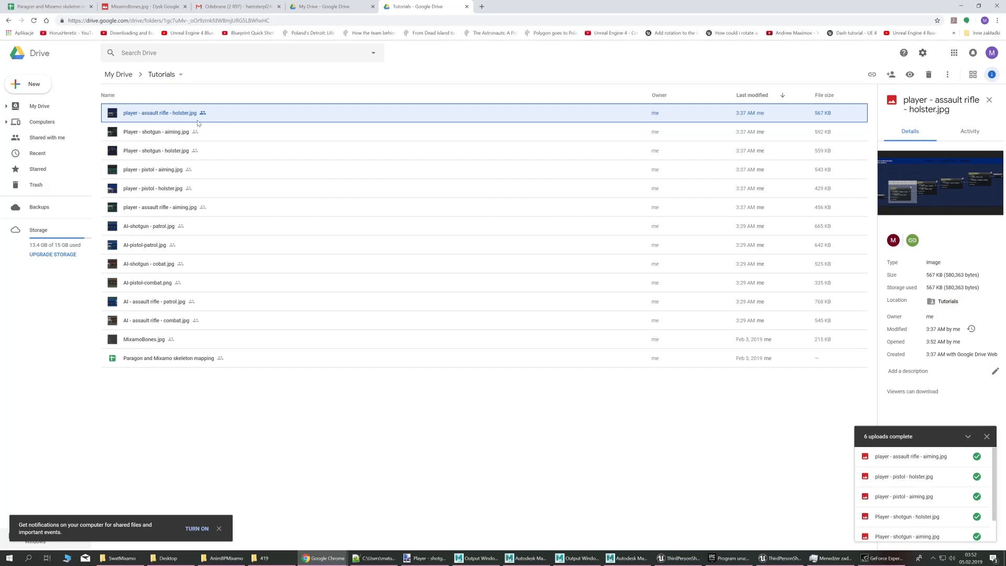
Return to Unreal Editor, play the TempMap level and cycle through the SWAT character's weapons to check the holding poses
{"action": "key", "text": "alt+Tab"}
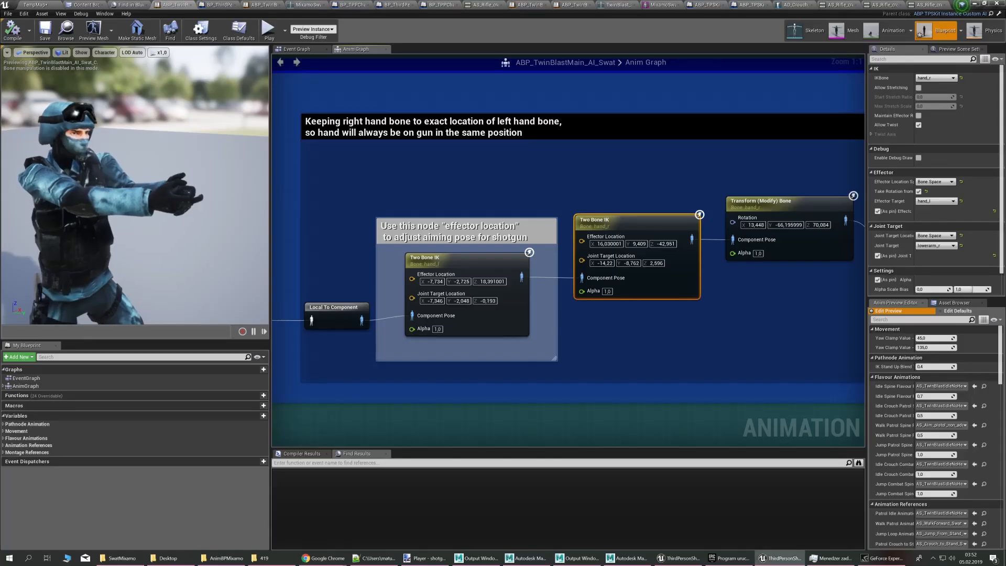
{"action": "left_click", "coordinate": [47, 5]}
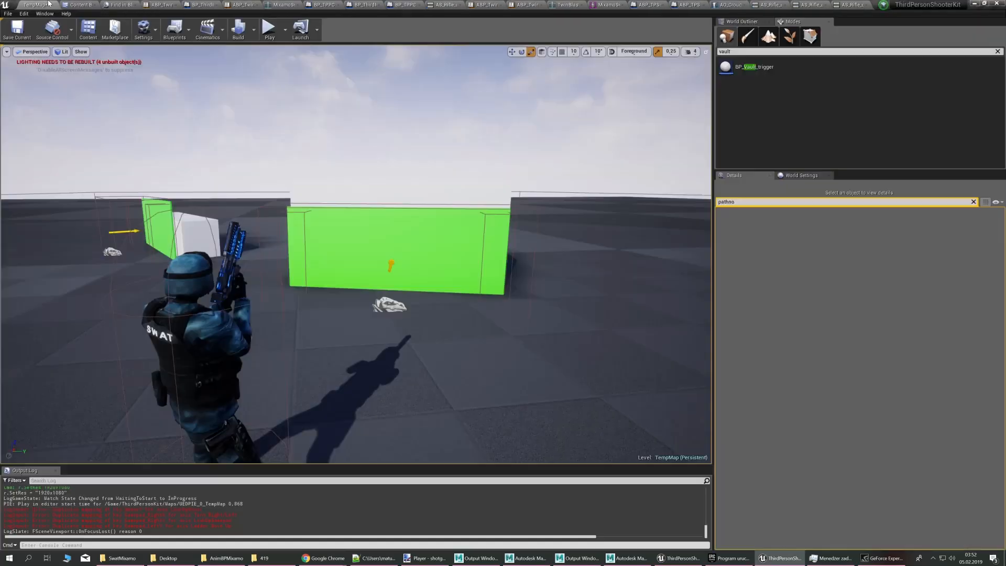
{"action": "left_click", "coordinate": [269, 29]}
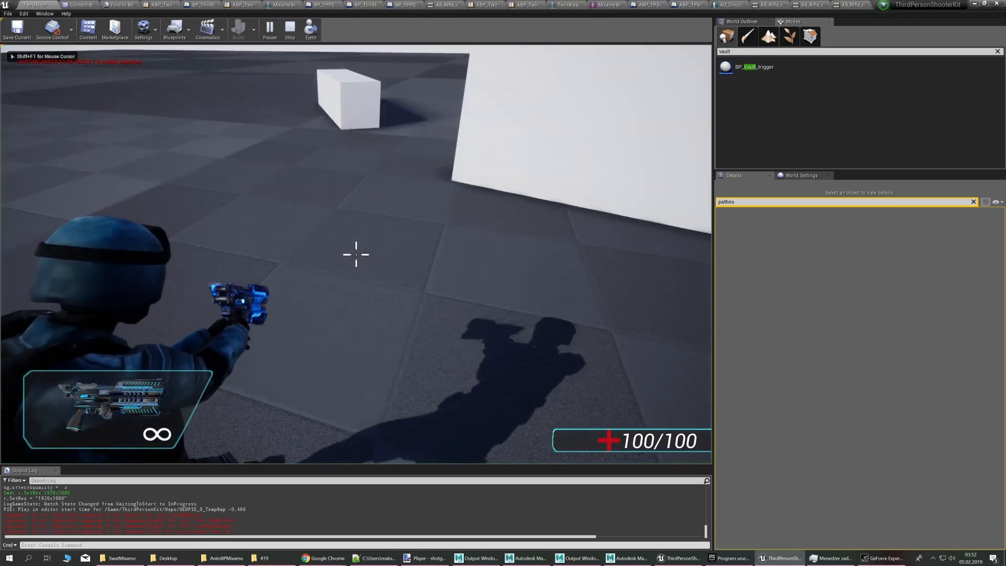
{"action": "key", "text": "2"}
{"action": "key", "text": "3"}
{"action": "key", "text": "4"}
{"action": "key", "text": "2"}
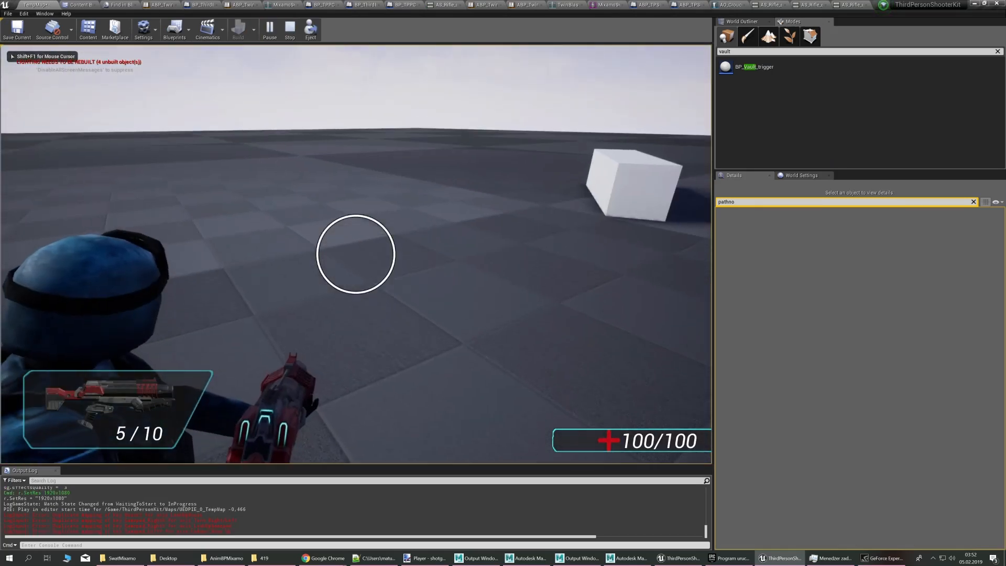
Equip the assault rifle and fire it at the floor to check its holding and aiming poses
{"action": "key", "text": "1"}
{"action": "left_click", "coordinate": [356, 254]}
{"action": "left_click", "coordinate": [356, 254]}
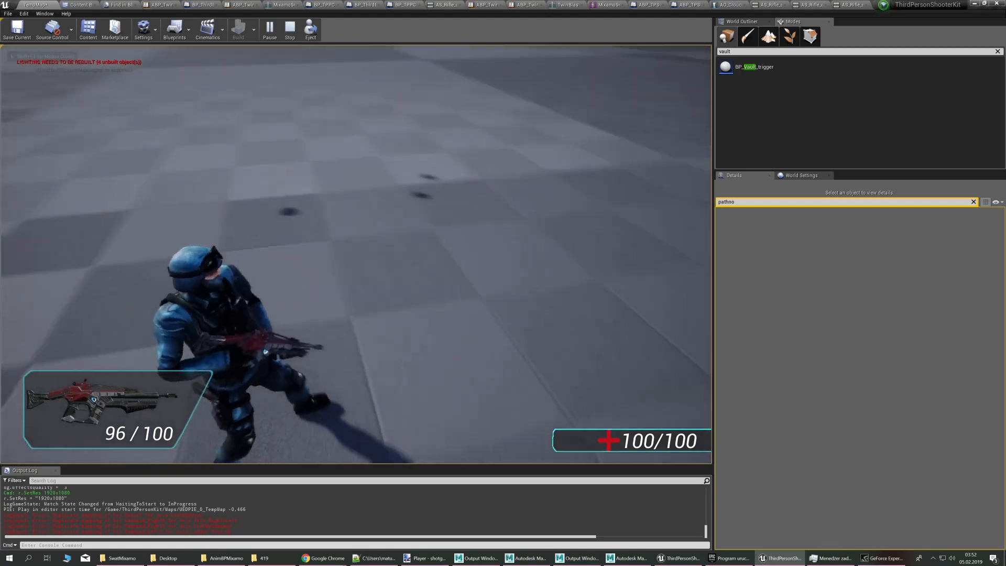
{"action": "left_click", "coordinate": [356, 254]}
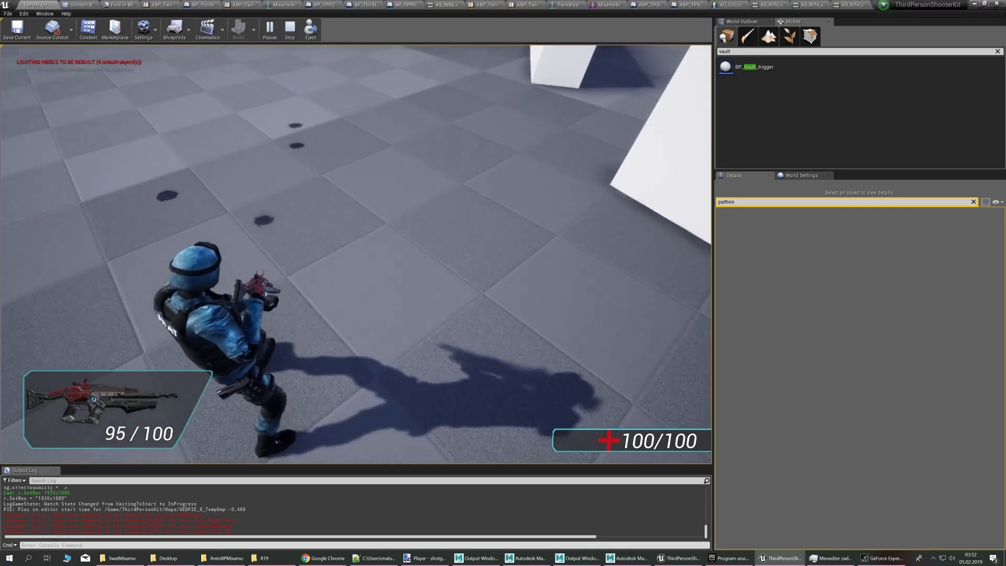
Equip the blue pistol, take cover at the tall white wall and aim around its edge
{"action": "key", "text": "3"}
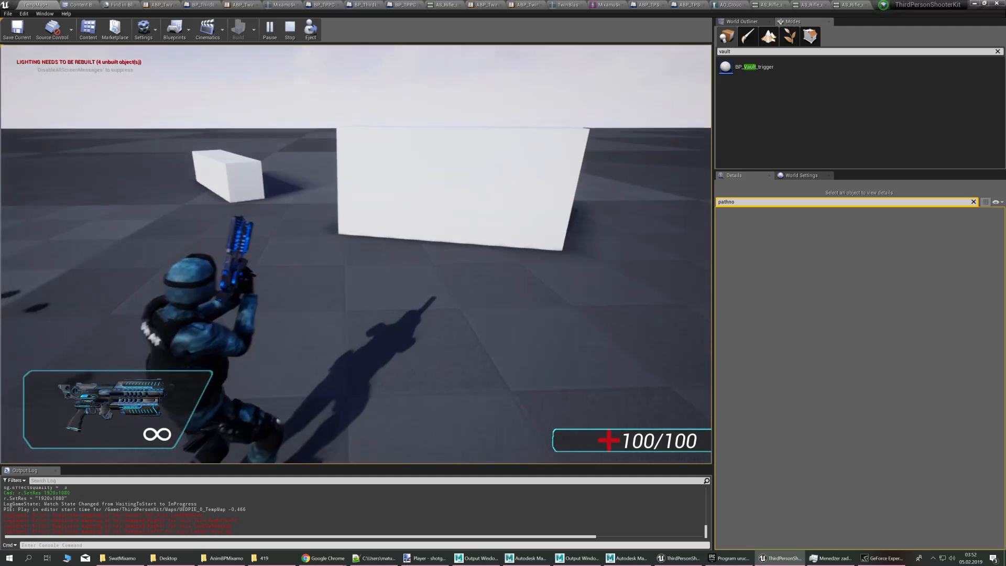
{"action": "key", "text": "a"}
{"action": "key", "text": "a"}
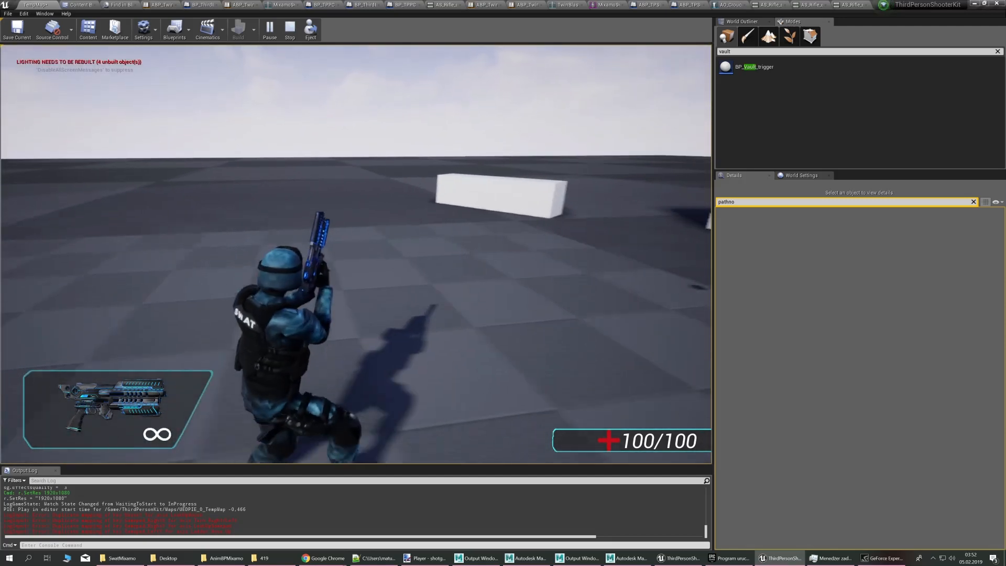
{"action": "key", "text": "w"}
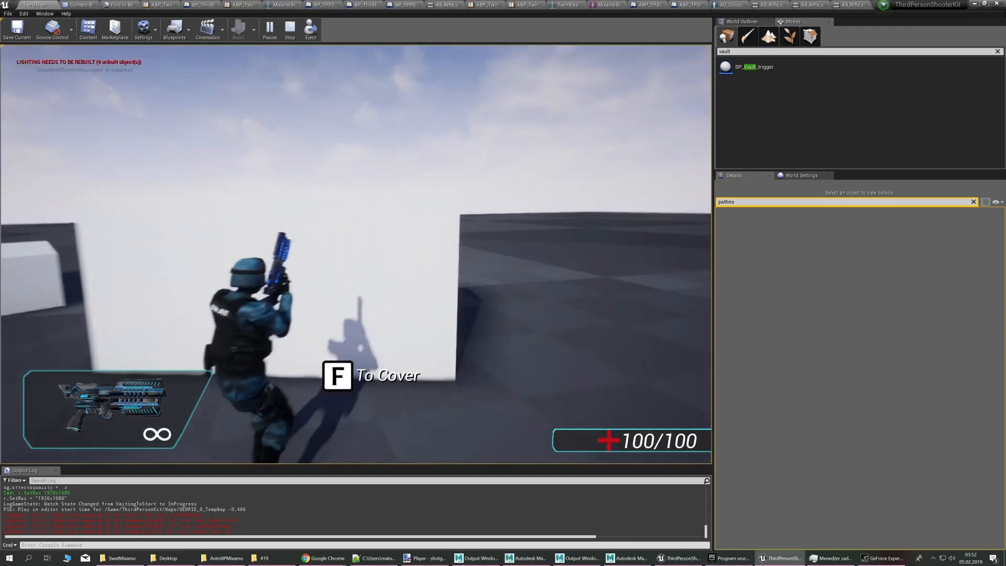
{"action": "key", "text": "f"}
{"action": "key", "text": "d"}
{"action": "right_click", "coordinate": [356, 254]}
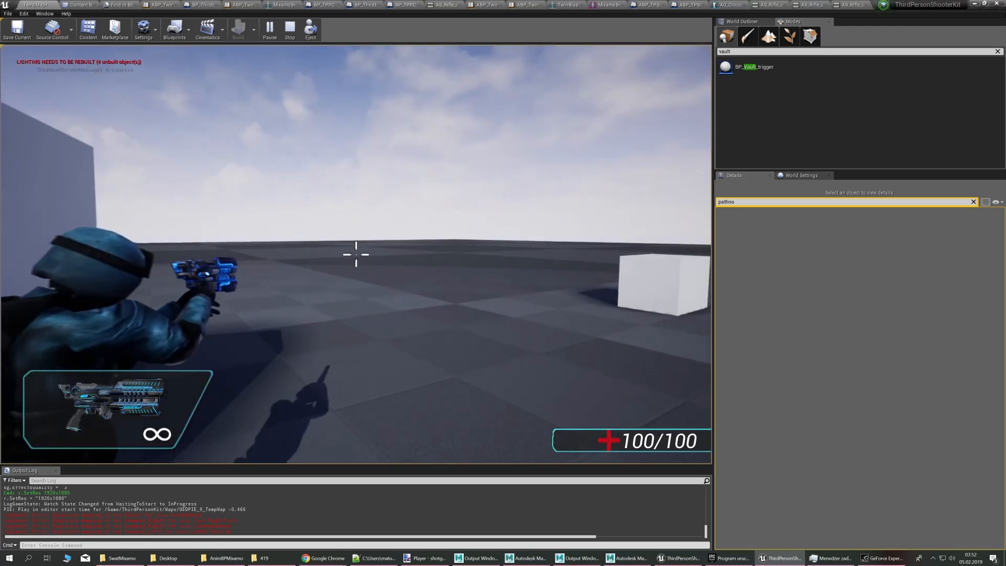
Fire the blue pistol from wall cover, swap to the yellow-green pistol and fire it as well
{"action": "left_click", "coordinate": [356, 254]}
{"action": "scroll", "coordinate": [356, 254], "scroll_direction": "down", "scroll_amount": 1}
{"action": "left_click", "coordinate": [356, 254]}
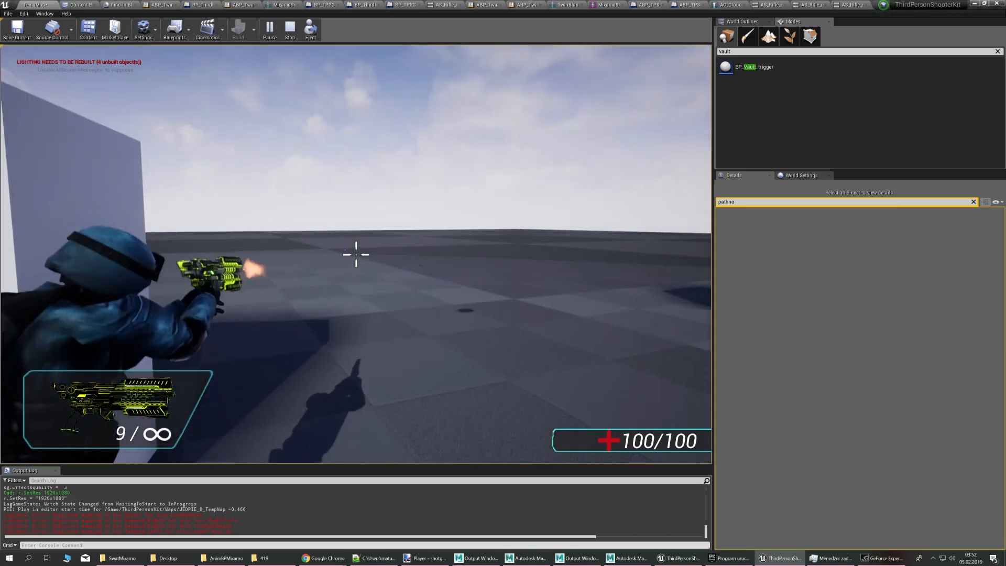
{"action": "left_click", "coordinate": [356, 254]}
{"action": "left_click", "coordinate": [356, 254]}
Sidle to the opposite edge of the tall wall, swap to the assault rifle and fire around the corner
{"action": "key", "text": "a"}
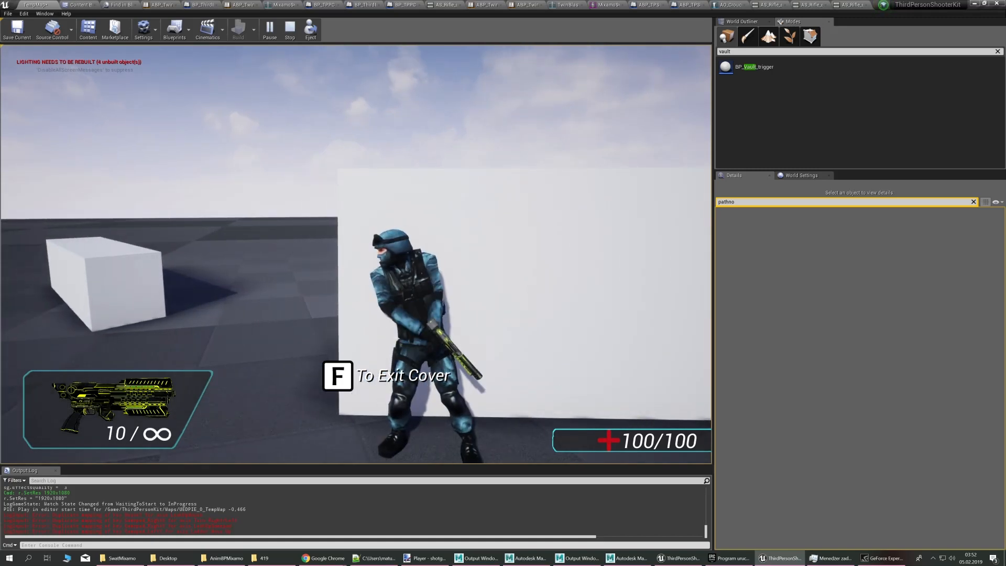
{"action": "right_click", "coordinate": [355, 254]}
{"action": "scroll", "coordinate": [356, 255], "scroll_direction": "down", "scroll_amount": 1}
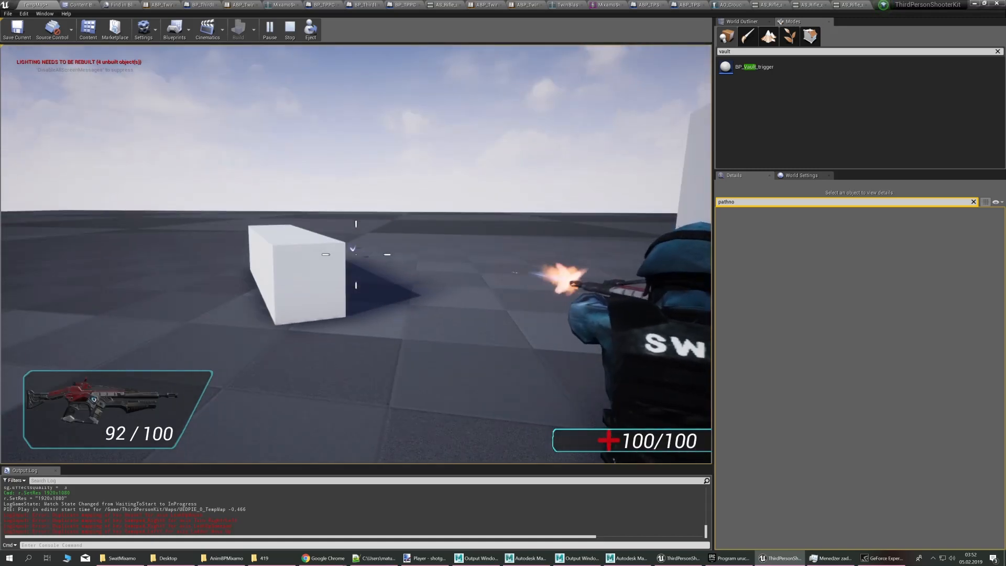
{"action": "left_click_drag", "start_coordinate": [356, 254], "coordinate": [355, 254]}
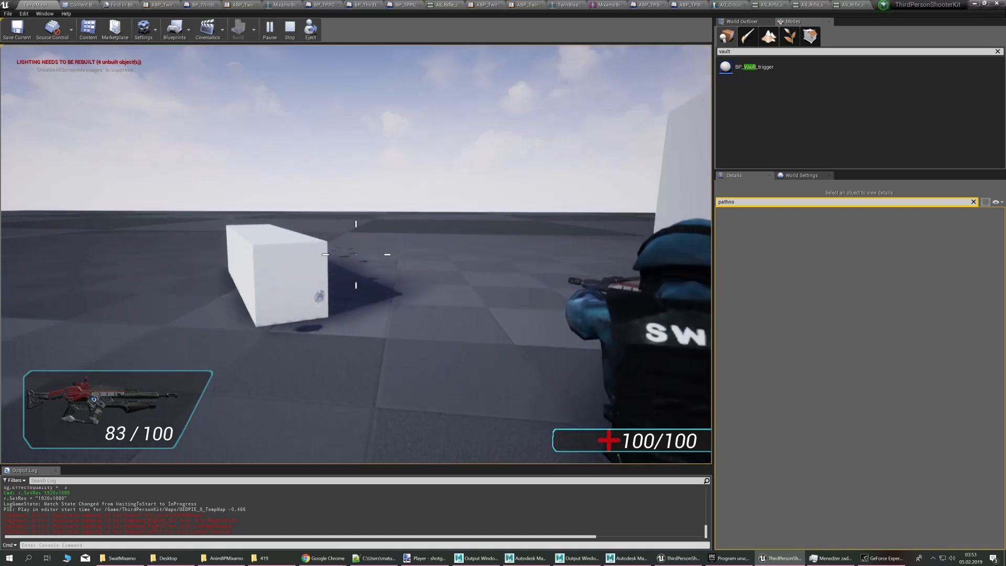
Leave the wall, take cover behind the low white block and fire the assault rifle from it
{"action": "key", "text": "f"}
{"action": "key", "text": "w"}
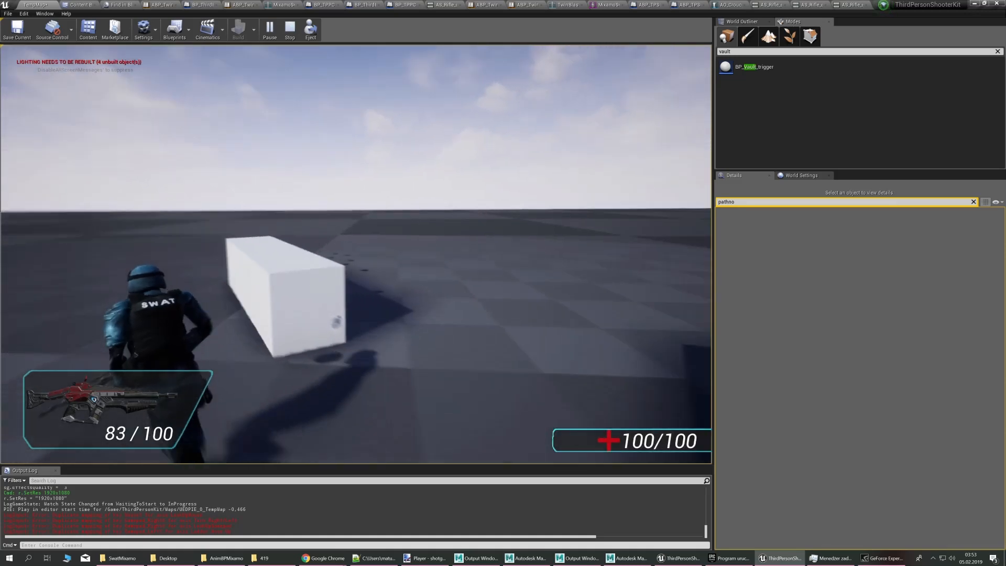
{"action": "key", "text": "f"}
{"action": "right_click", "coordinate": [356, 254]}
{"action": "left_click_drag", "start_coordinate": [356, 254], "coordinate": [356, 255]}
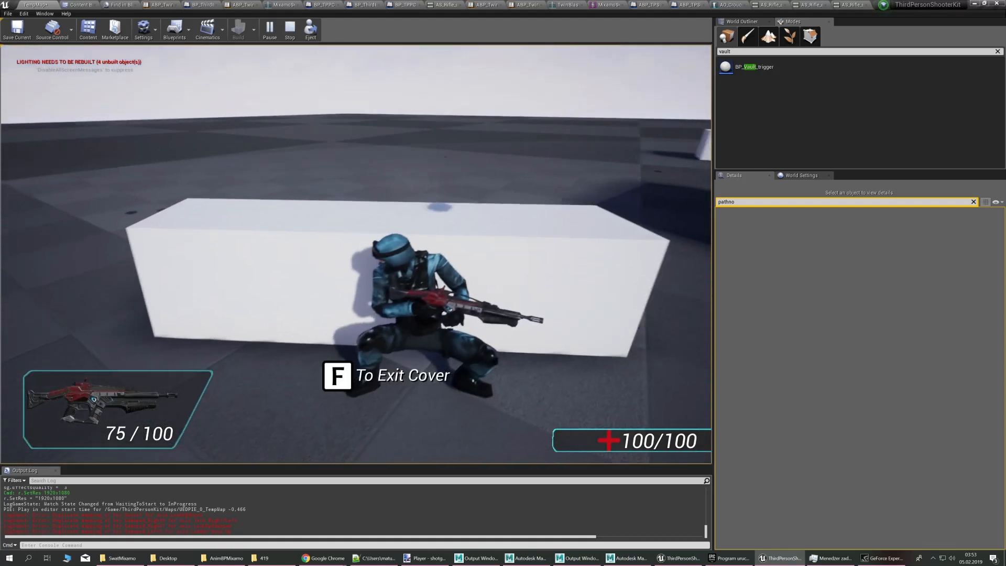
Exit cover, run the character to a low block, vault over it and run back toward the tall wall
{"action": "key", "text": "f"}
{"action": "key", "text": "w"}
{"action": "key", "text": "w"}
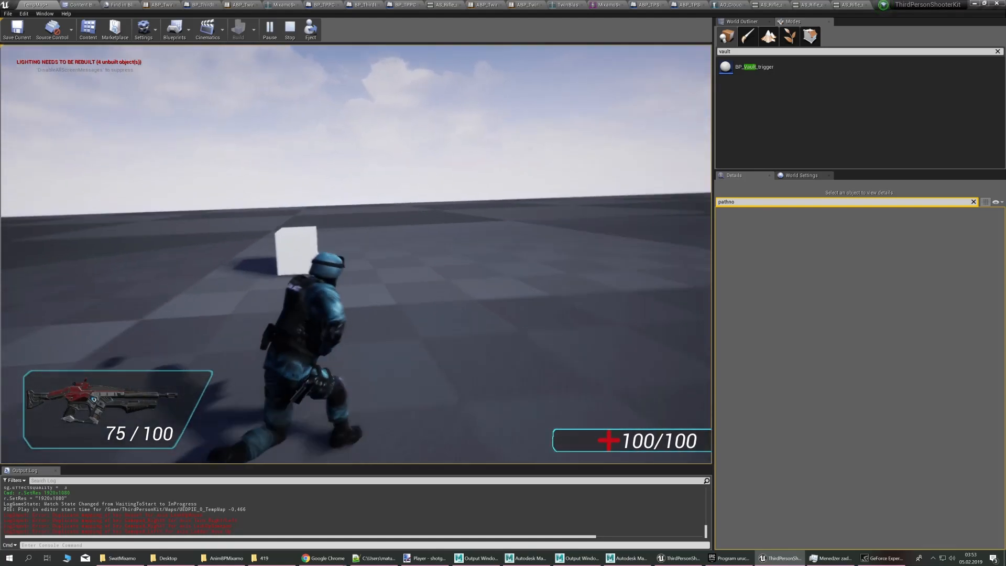
{"action": "key", "text": "space"}
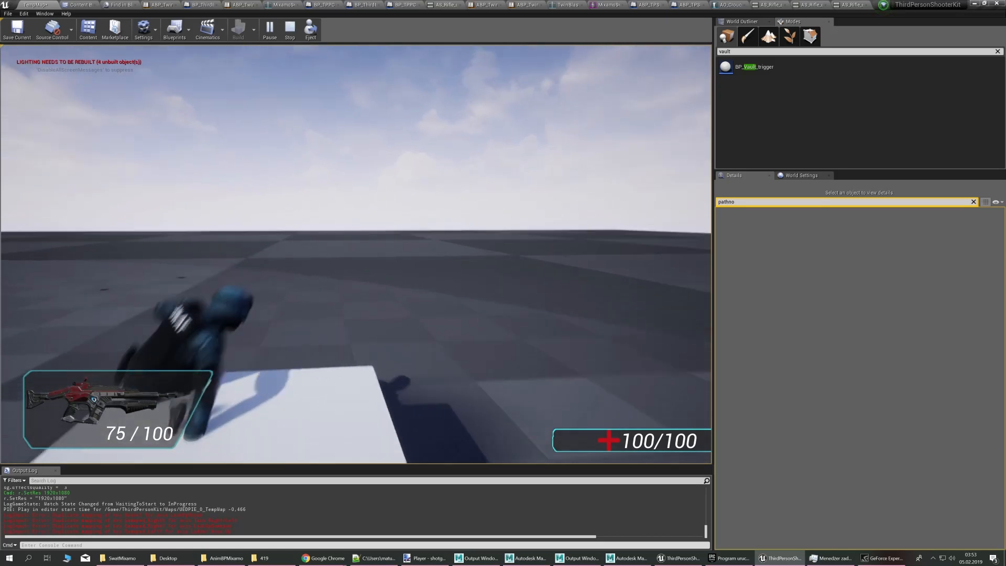
{"action": "key", "text": "w"}
{"action": "key", "text": "w"}
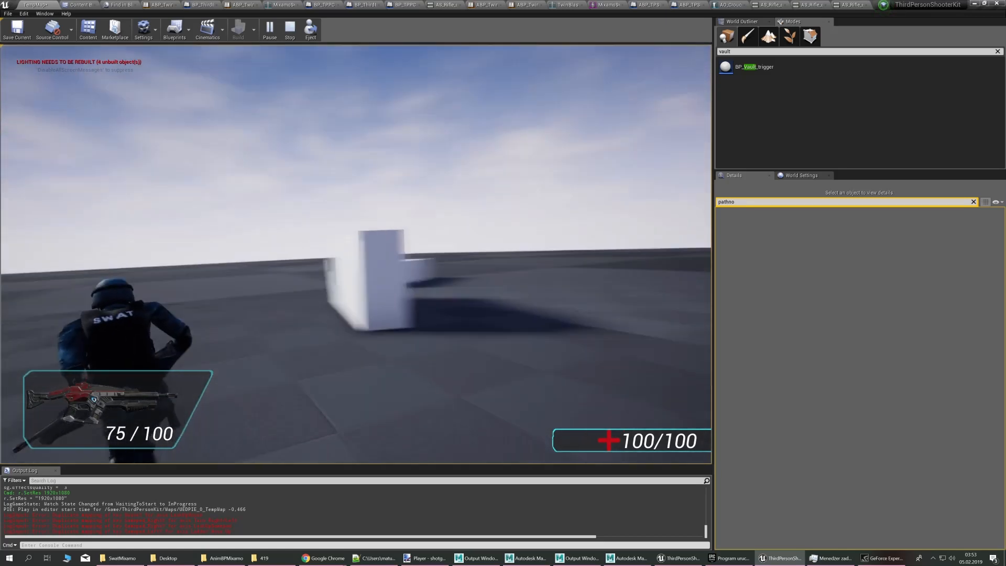
{"action": "key", "text": "w"}
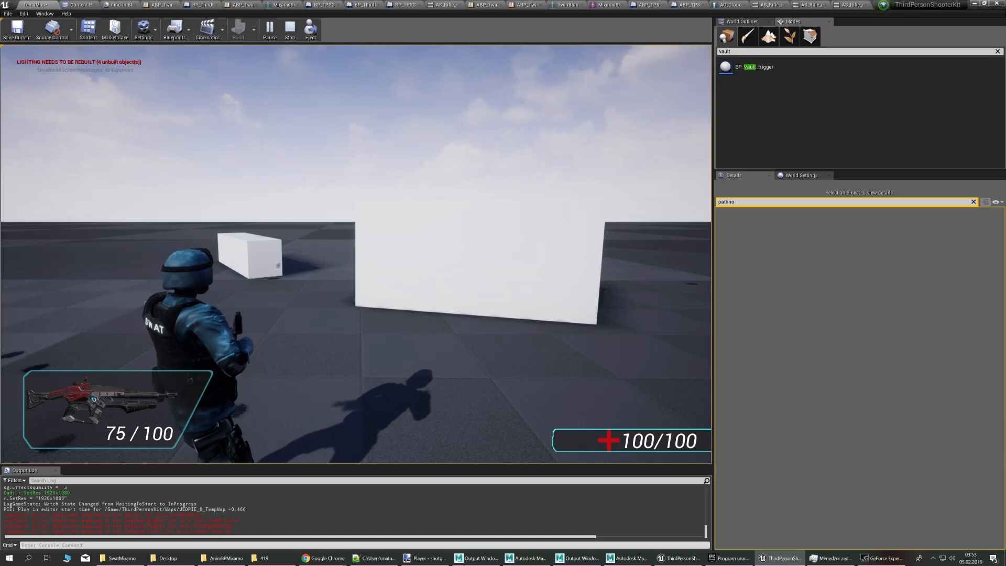
{"action": "key", "text": "w"}
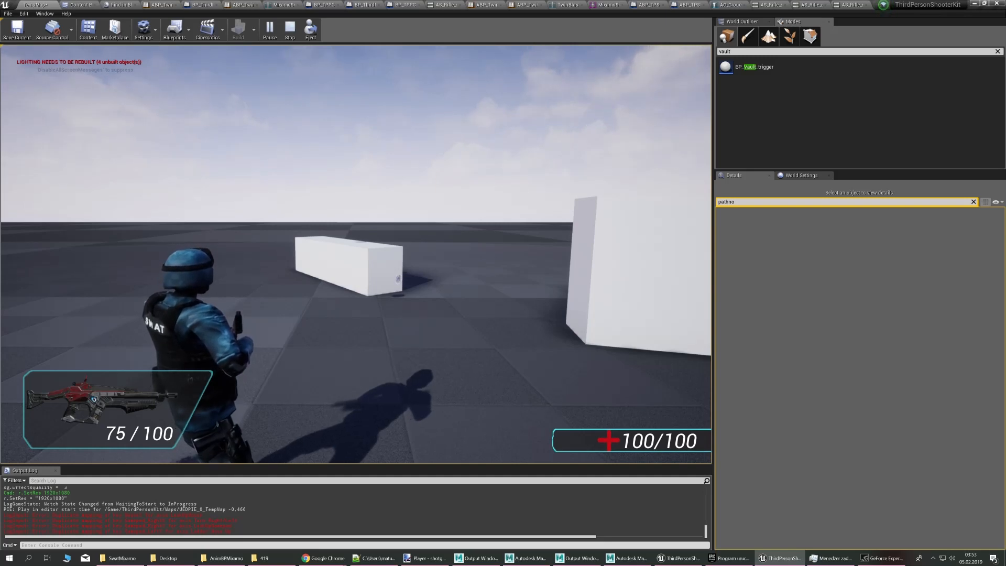
Walk to the low block, take cover behind it and sidle both ways to check the crouched rifle pose
{"action": "key", "text": "a"}
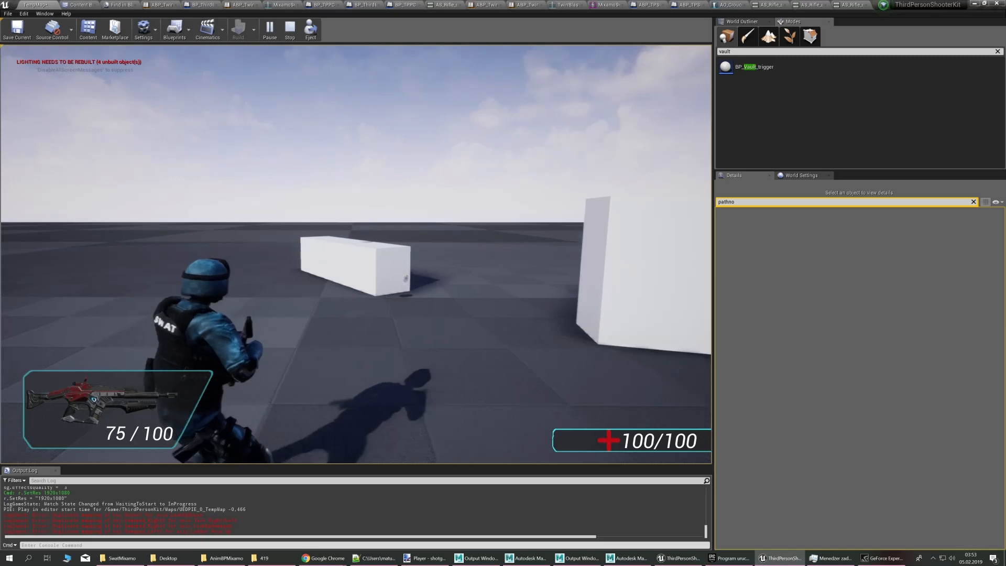
{"action": "key", "text": "a"}
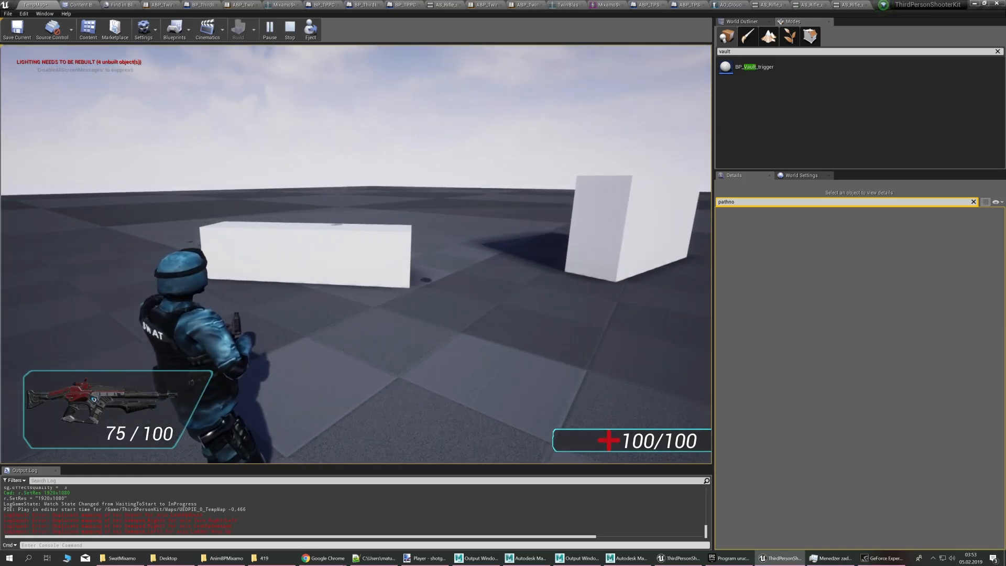
{"action": "key", "text": "w"}
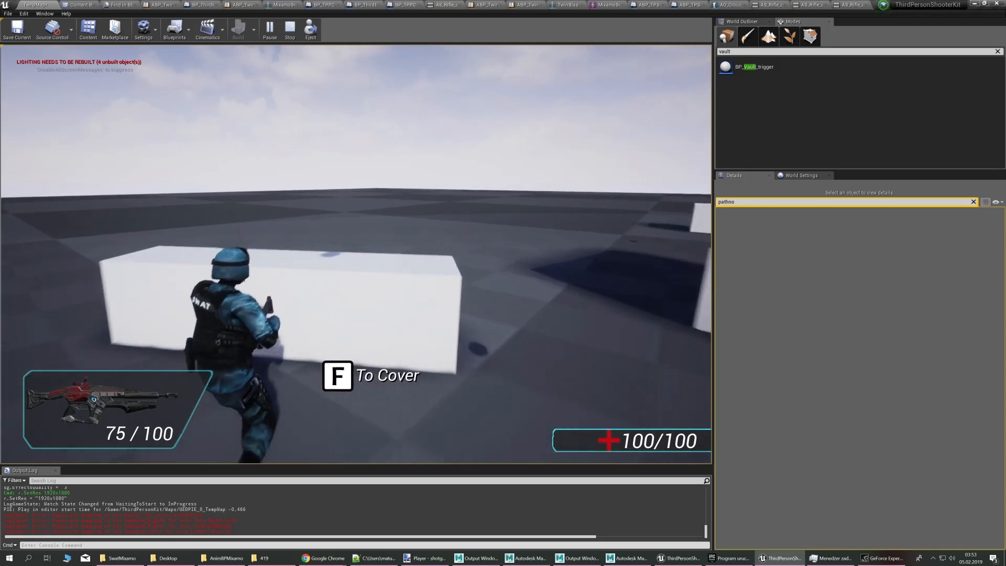
{"action": "key", "text": "f"}
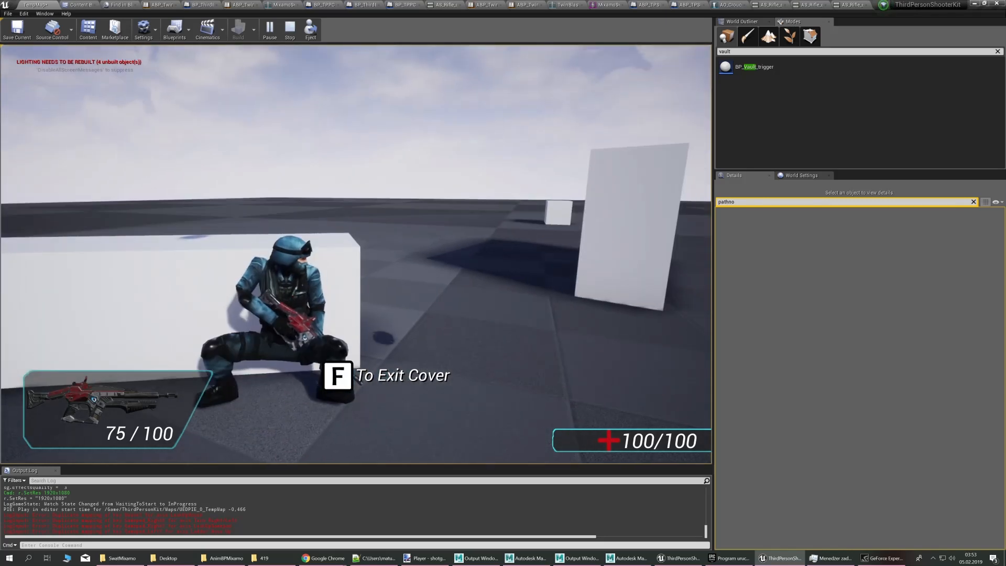
{"action": "key", "text": "a"}
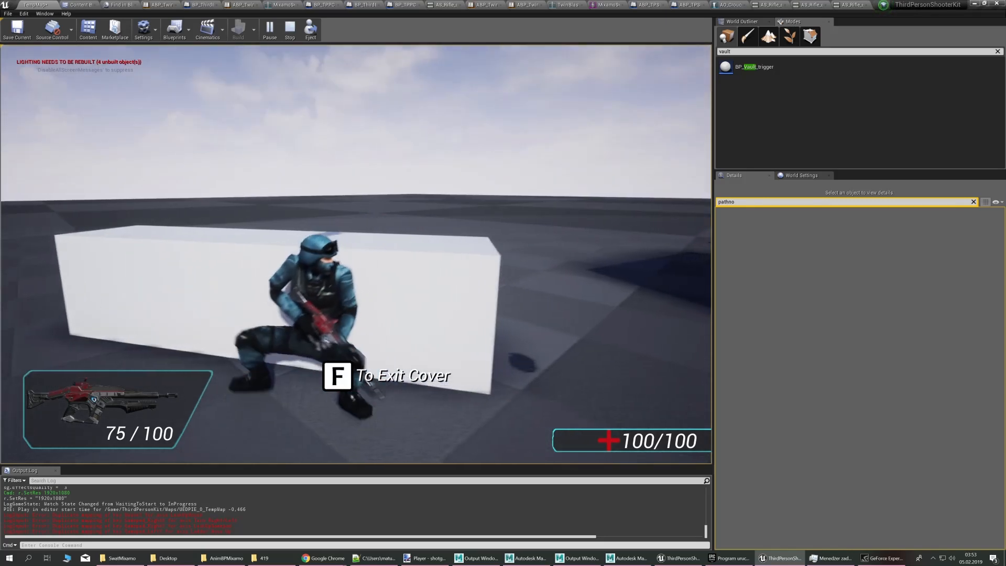
{"action": "key", "text": "d"}
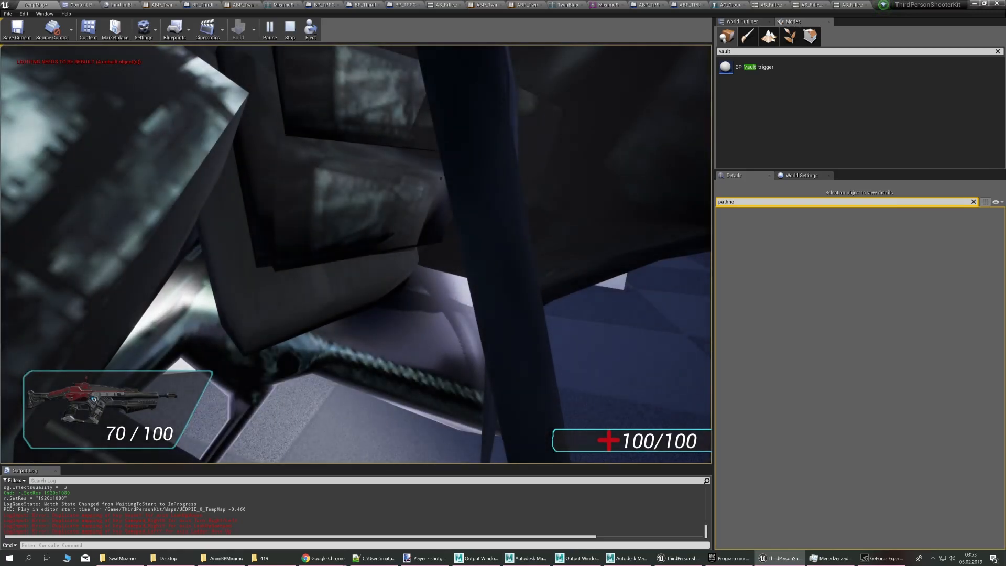
Take the character out of cover and end the play test
{"action": "key", "text": "f"}
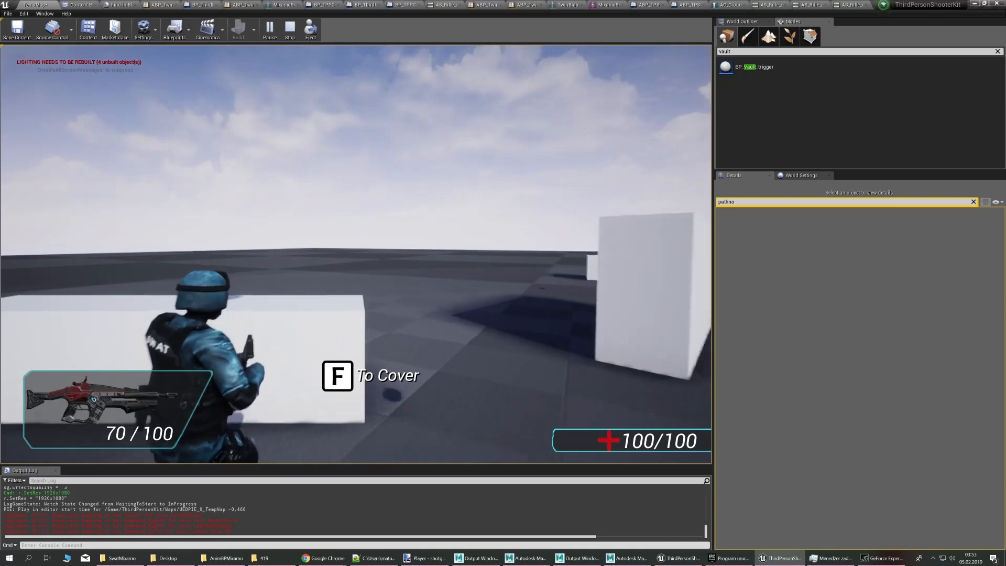
{"action": "key", "text": "Escape"}
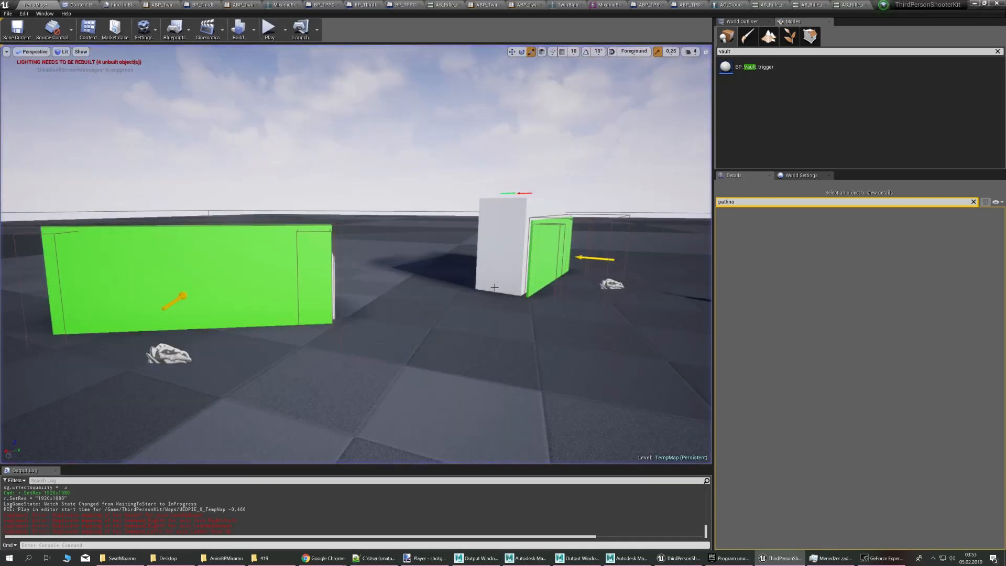
{"action": "mouse_move", "coordinate": [495, 287]}
{"action": "right_mouse_down"}
{"action": "mouse_move", "coordinate": [521, 314]}
{"action": "mouse_move", "coordinate": [494, 304]}
{"action": "right_mouse_up"}
Switch to the RetargetingSteps.txt notes in Notepad++ and read step 9 on adding curves to the skeleton
{"action": "key", "text": "alt+Tab"}
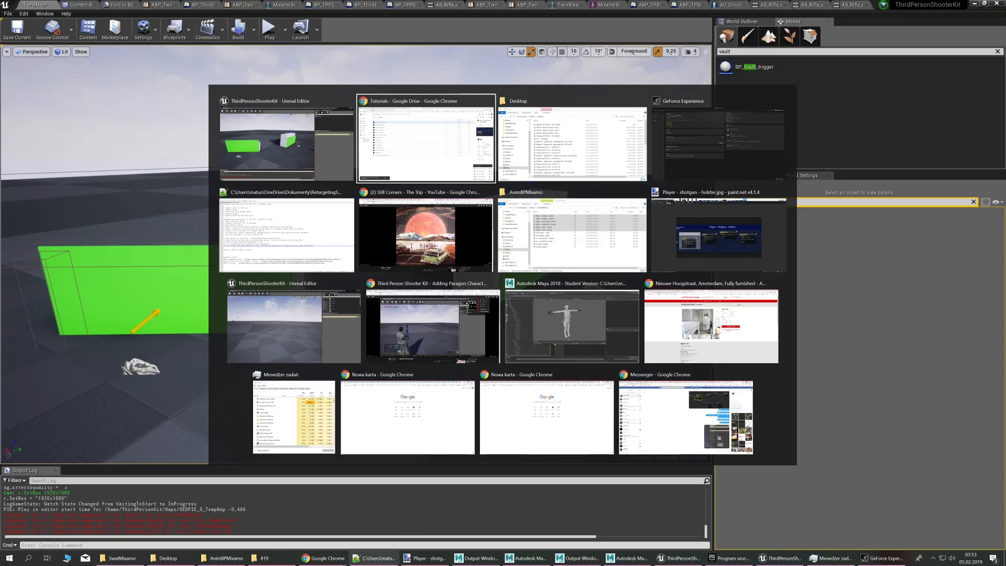
{"action": "left_click", "coordinate": [374, 560]}
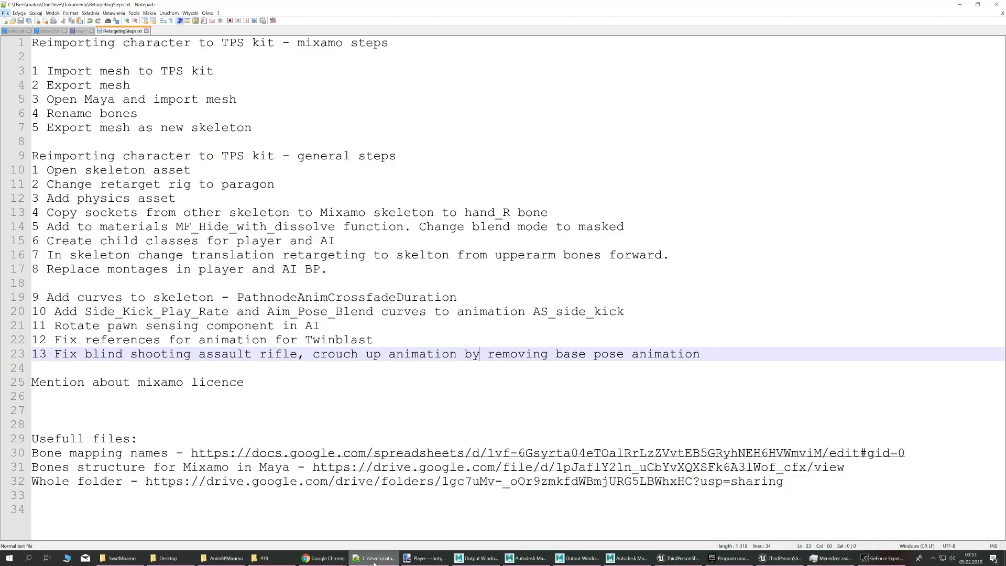
{"action": "left_click", "coordinate": [46, 297]}
{"action": "left_click_drag", "start_coordinate": [46, 297], "coordinate": [457, 297]}
{"action": "left_click", "coordinate": [464, 297]}
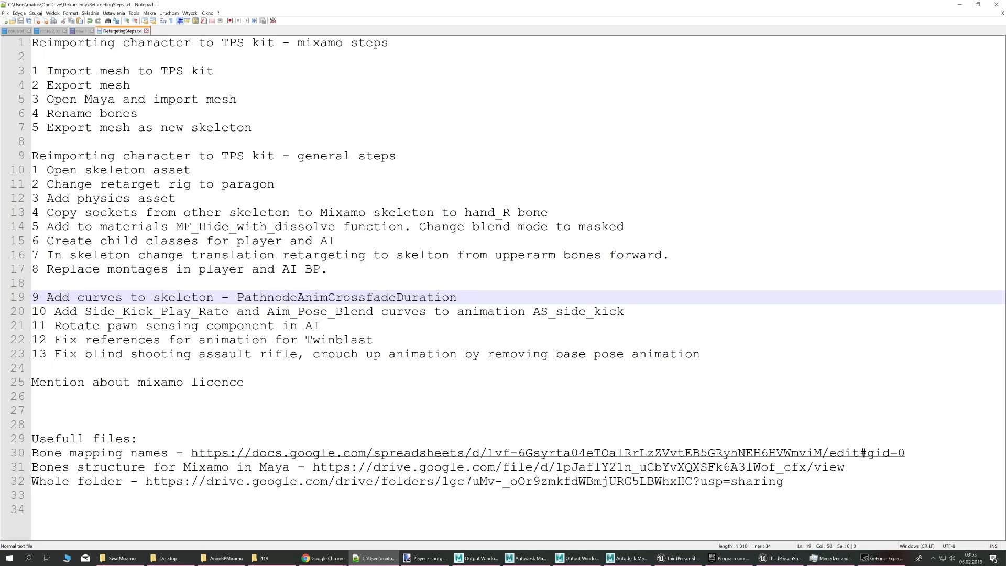
{"action": "double_click", "coordinate": [328, 297]}
{"action": "key", "text": "Down"}
{"action": "key", "text": "Up"}
{"action": "key", "text": "Up"}
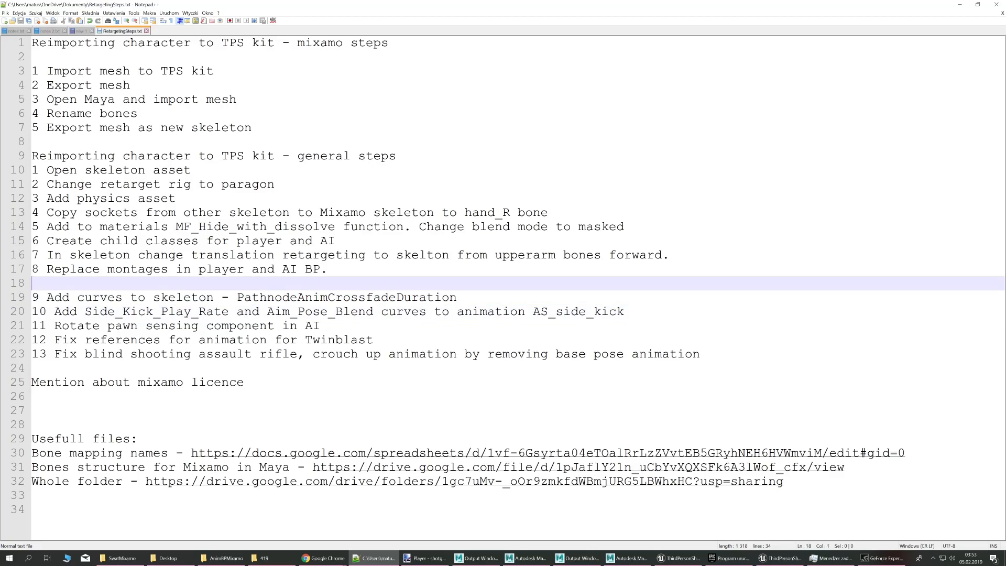
{"action": "key", "text": "Down"}
Copy the curve name PathnodeAnimCrossfadeDuration from the notes and return to Unreal Editor
{"action": "key", "text": "alt+Tab"}
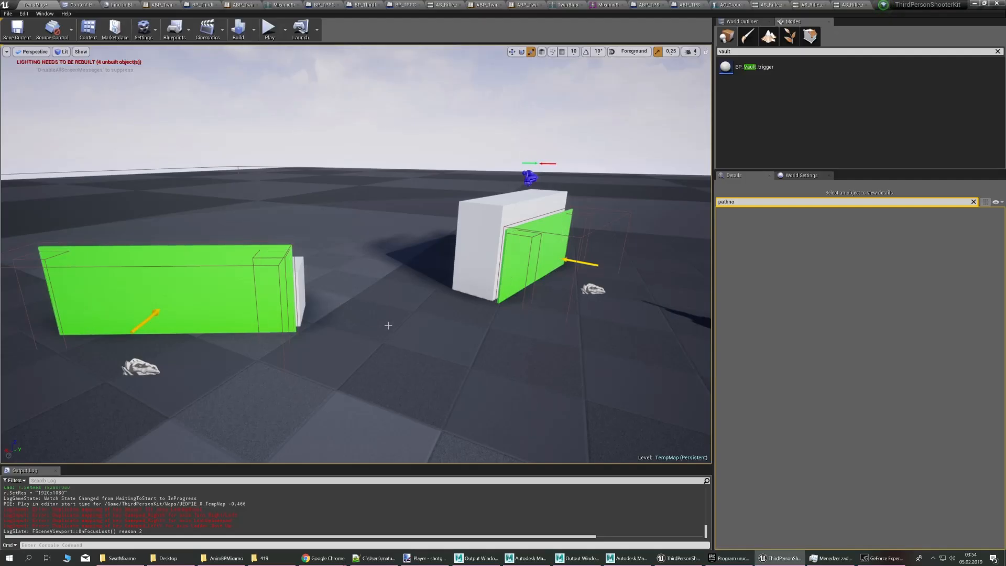
{"action": "key", "text": "alt+Tab"}
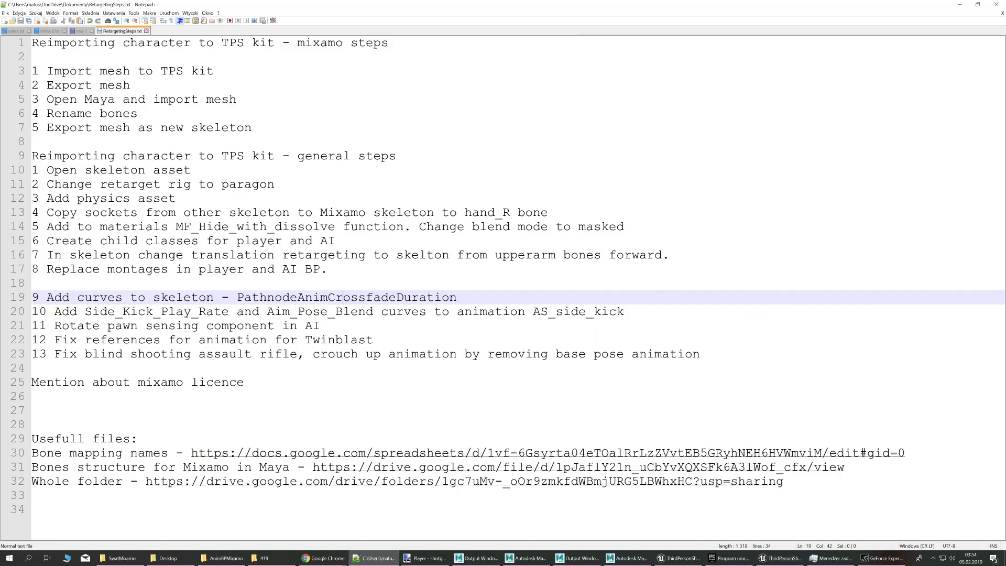
{"action": "double_click", "coordinate": [369, 297]}
{"action": "key", "text": "alt+Tab"}
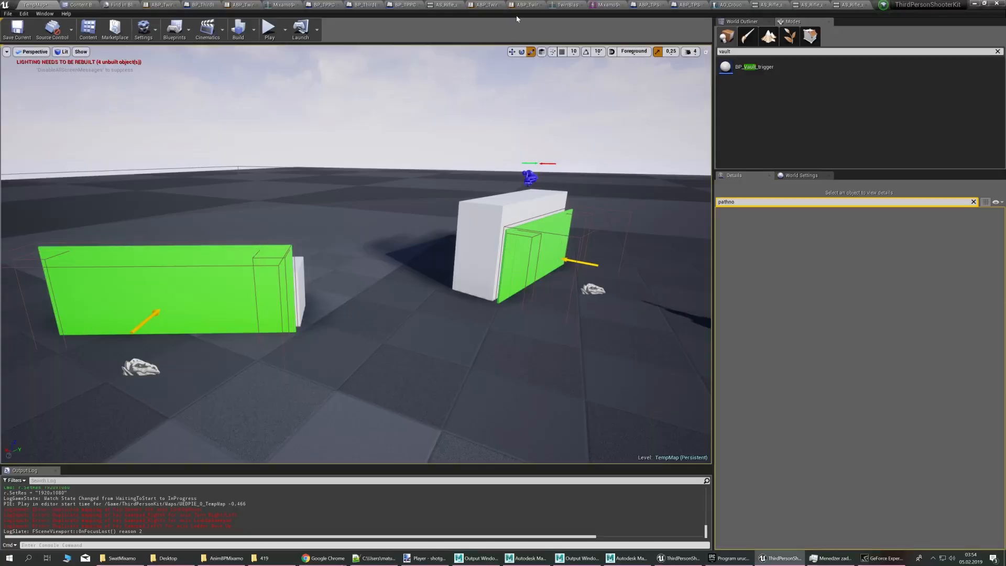
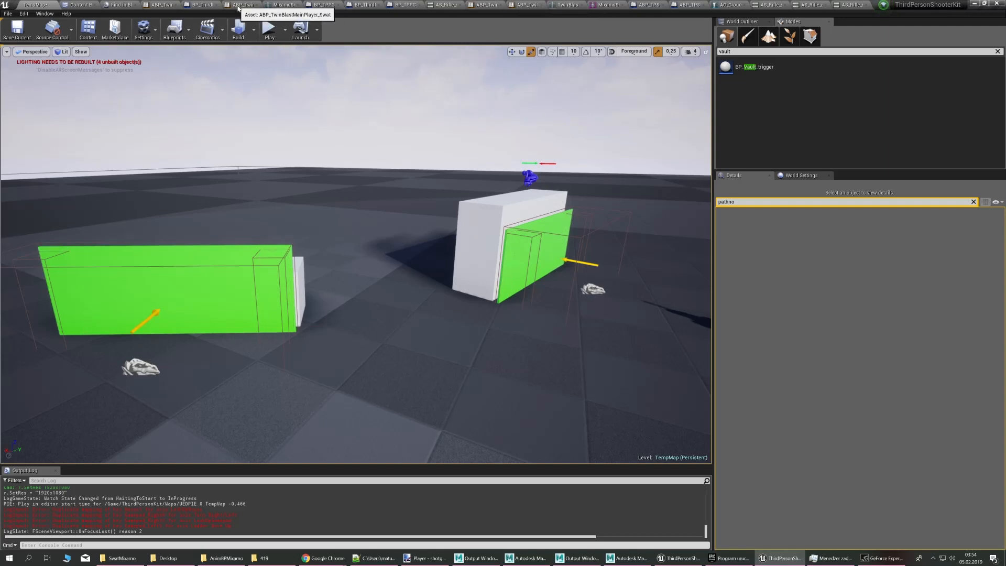
Search ABP_TwinBlastMain_AI_Swat for PathnodeAnimCrossfadeDuration and jump to the Modify Curve node that uses it
{"action": "left_click", "coordinate": [238, 6]}
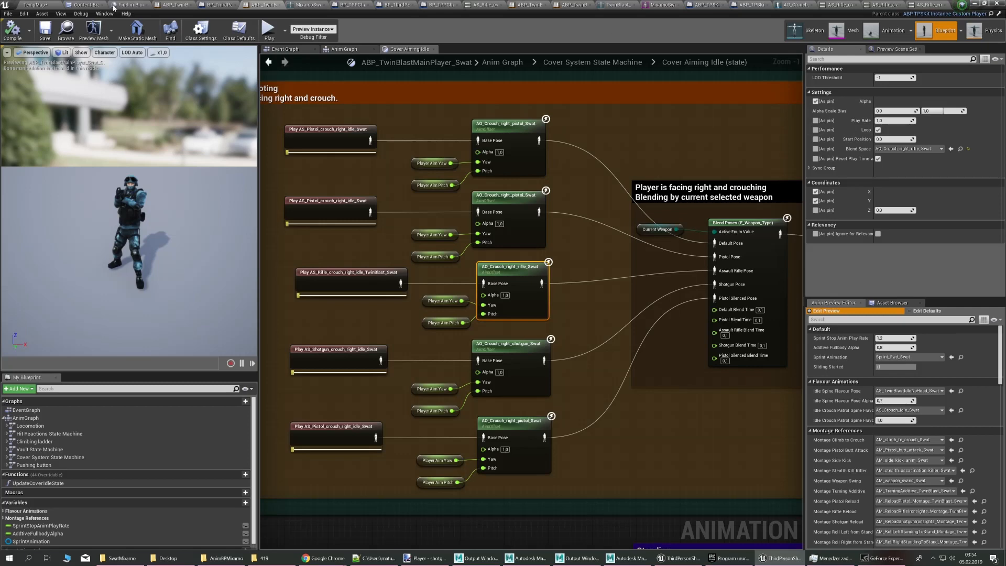
{"action": "left_click", "coordinate": [171, 4]}
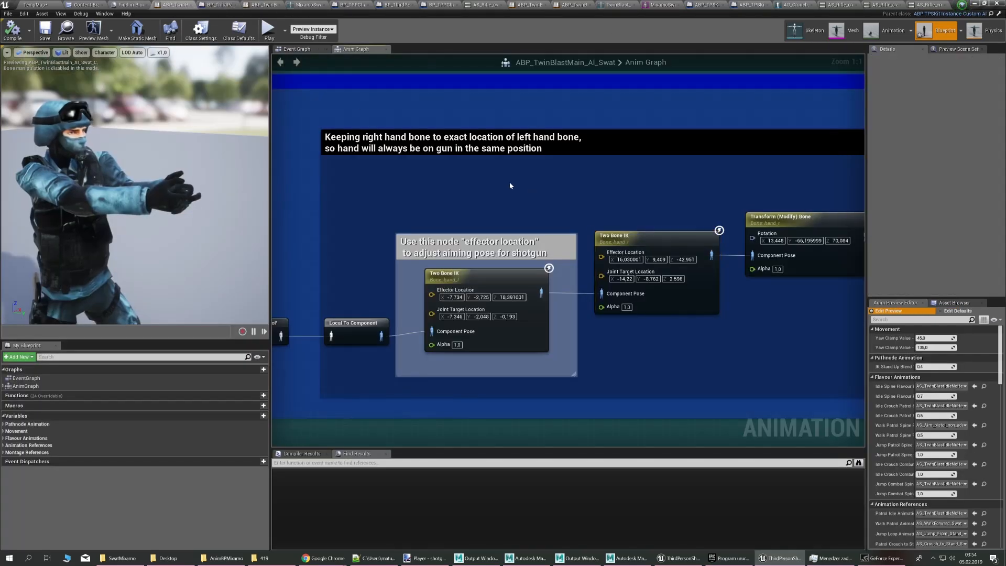
{"action": "key", "text": "ctrl+f"}
{"action": "type", "text": "PathnodeAnimCrossfadeDuration"}
{"action": "key", "text": "Return"}
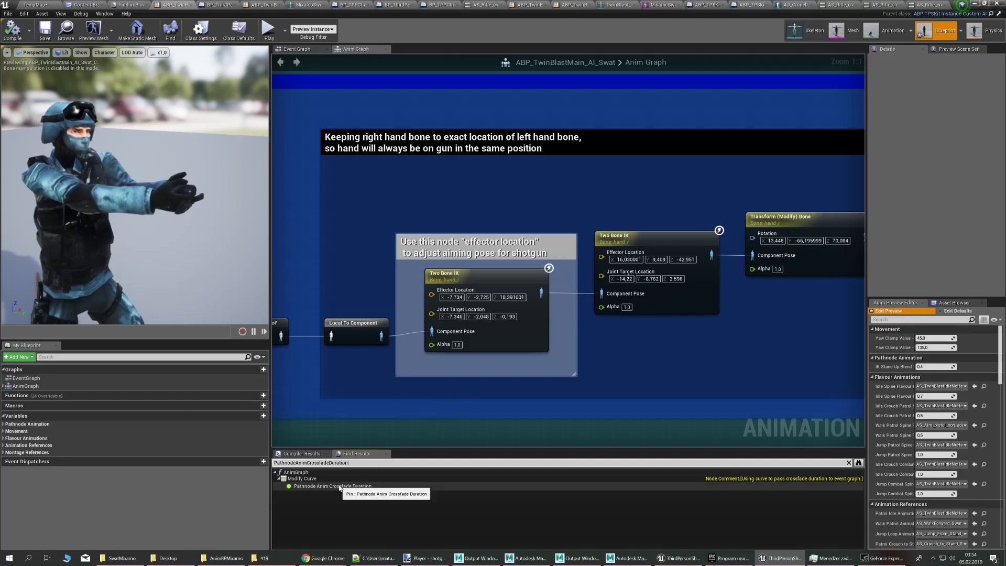
{"action": "left_click", "coordinate": [340, 487]}
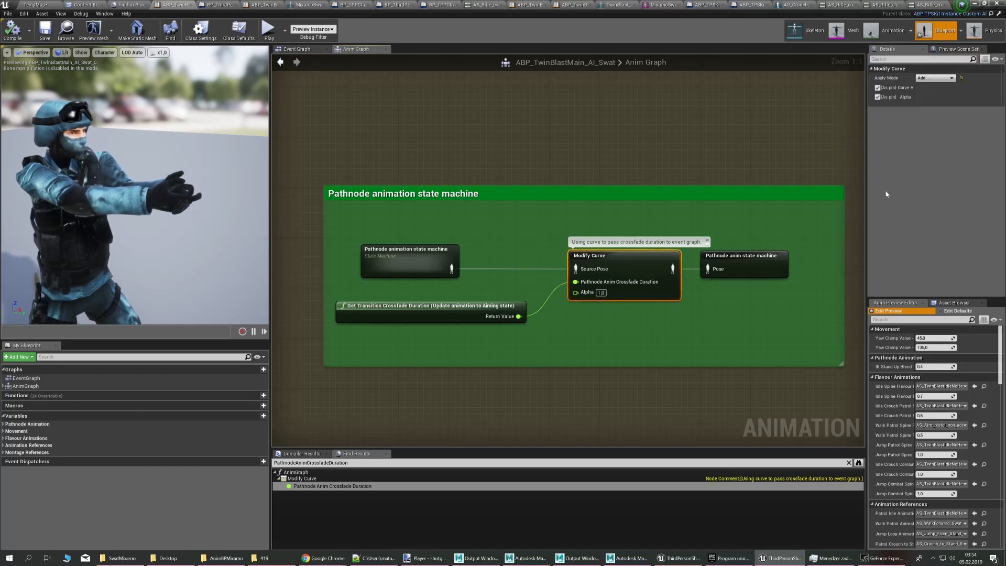
Examine the Modify Curve node with its details, and copy the curve name PathnodeAnimCrossfadeDuration from the search query
{"action": "left_click_drag", "start_coordinate": [866, 179], "coordinate": [819, 184]}
{"action": "right_click_drag", "start_coordinate": [738, 155], "coordinate": [631, 171]}
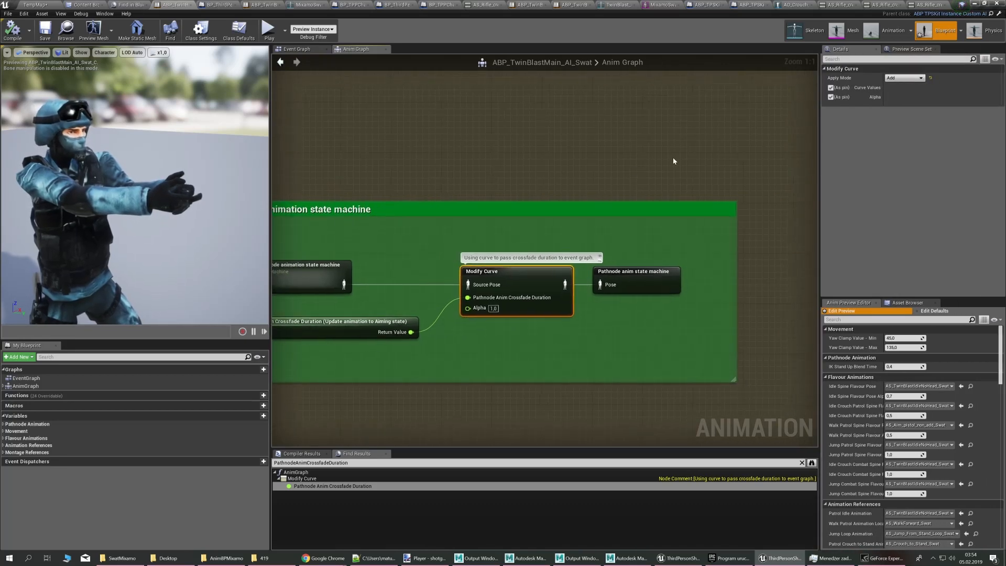
{"action": "left_click", "coordinate": [375, 463]}
{"action": "key", "text": "Return"}
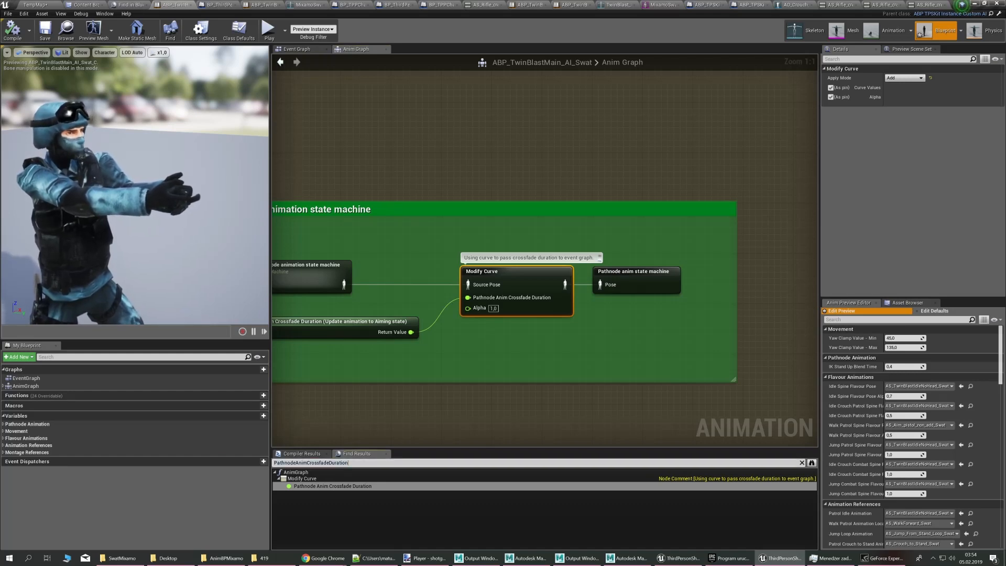
{"action": "left_click", "coordinate": [375, 463]}
{"action": "key", "text": "ctrl+c"}
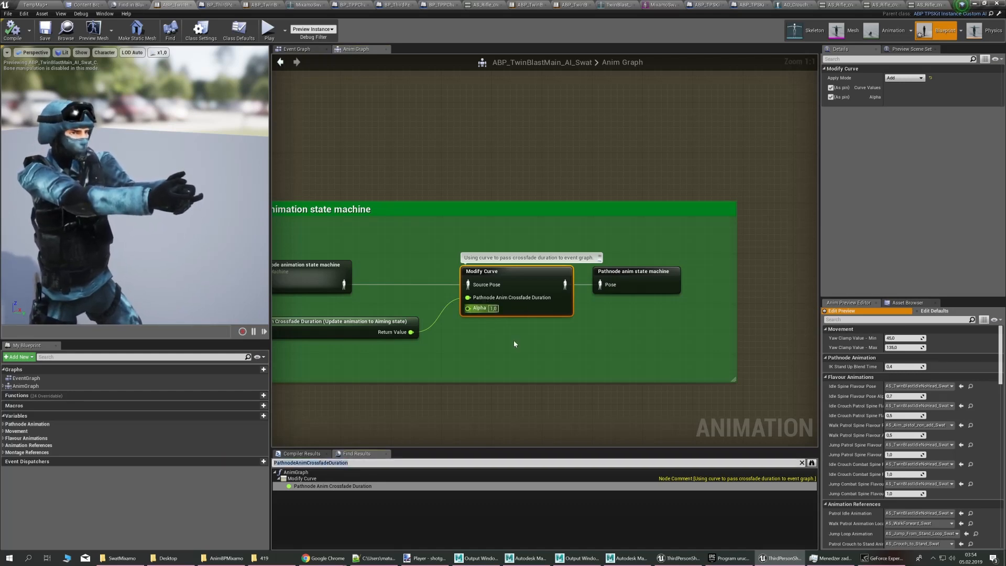
Add a curve named PathnodeAnimCrossfadeDuration to the Mixamo SWAT skeleton
{"action": "left_click", "coordinate": [811, 31]}
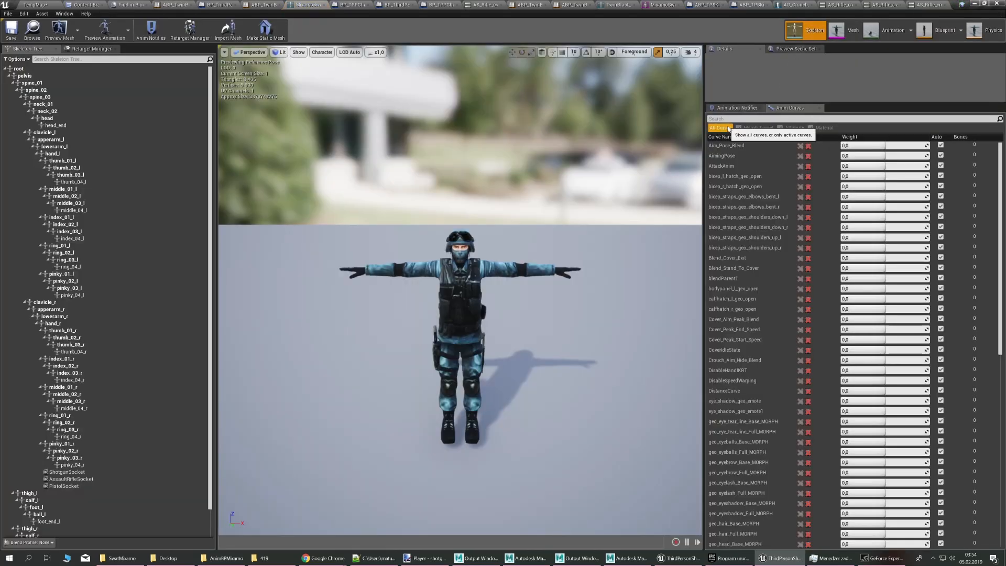
{"action": "right_click", "coordinate": [779, 150]}
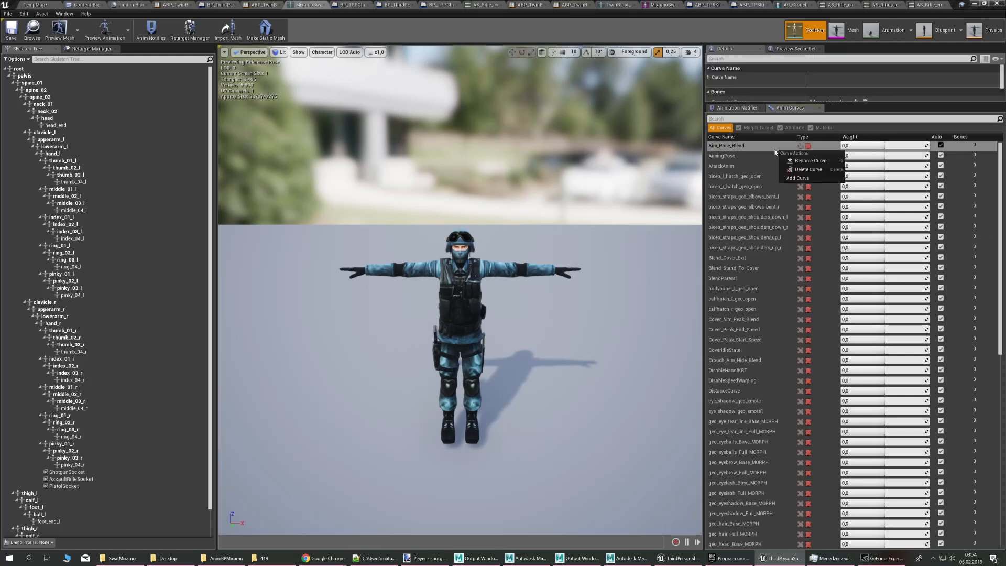
{"action": "left_click", "coordinate": [794, 178]}
{"action": "key", "text": "ctrl+v"}
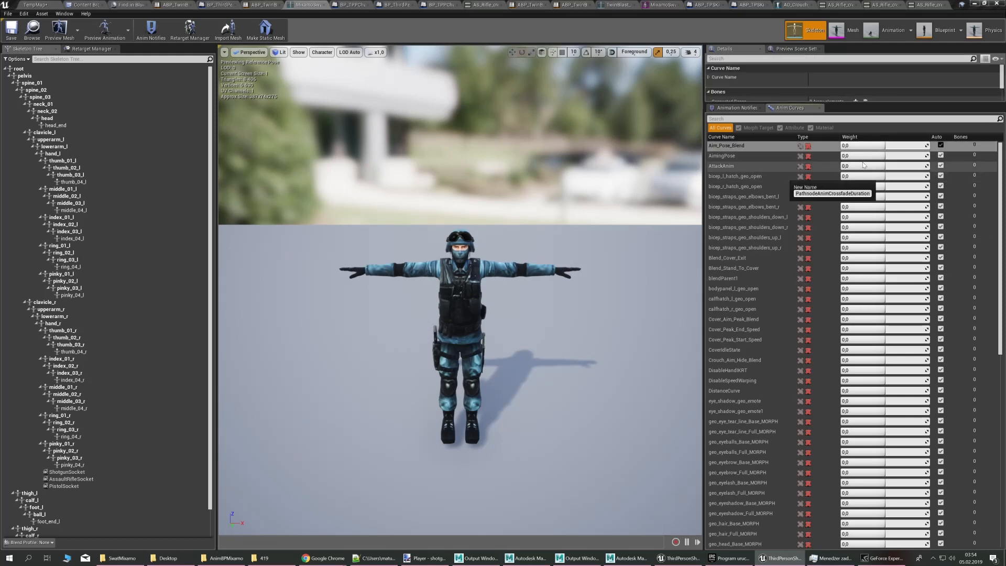
{"action": "key", "text": "Return"}
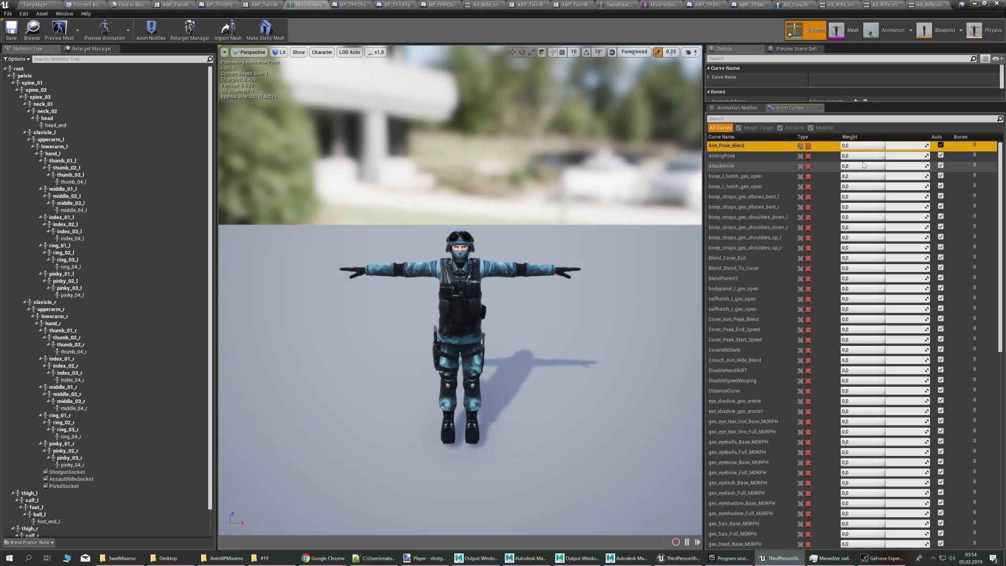
Filter the skeleton's curves by "cro" to check for PathnodeAnimCrossfadeDuration, and clear the filter
{"action": "left_click", "coordinate": [838, 119]}
{"action": "type", "text": "c"}
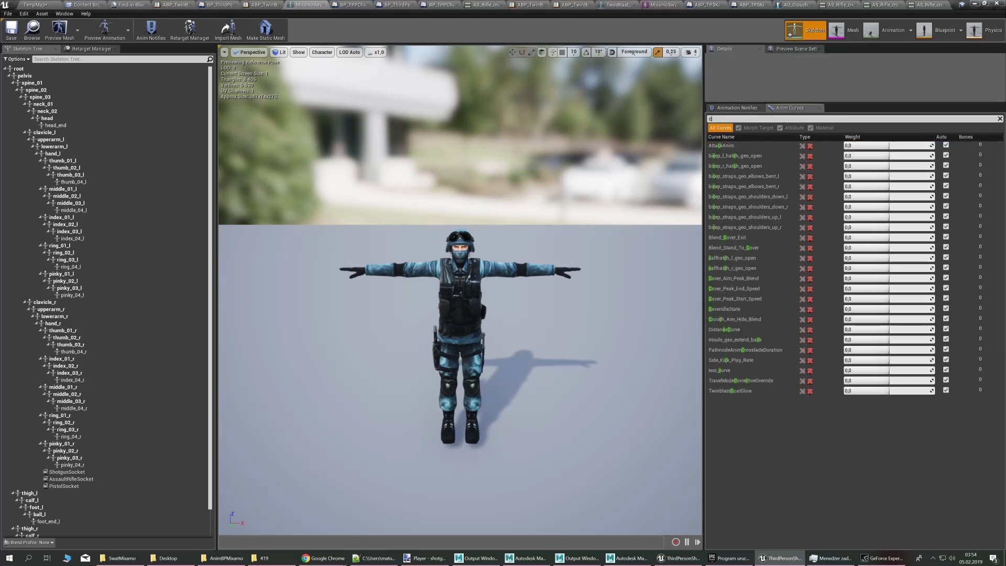
{"action": "type", "text": "ro"}
{"action": "left_click", "coordinate": [771, 157]}
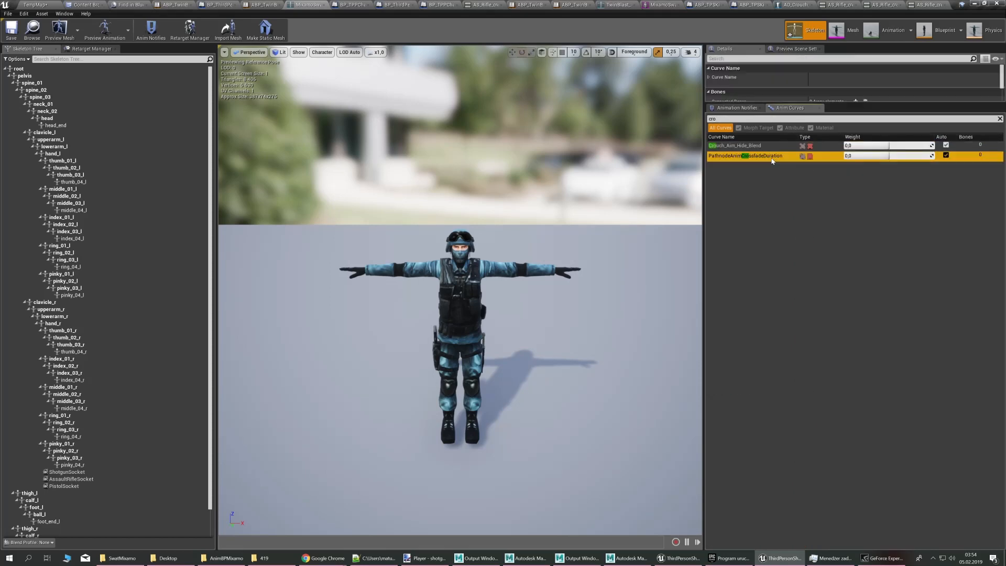
{"action": "left_click", "coordinate": [1000, 119]}
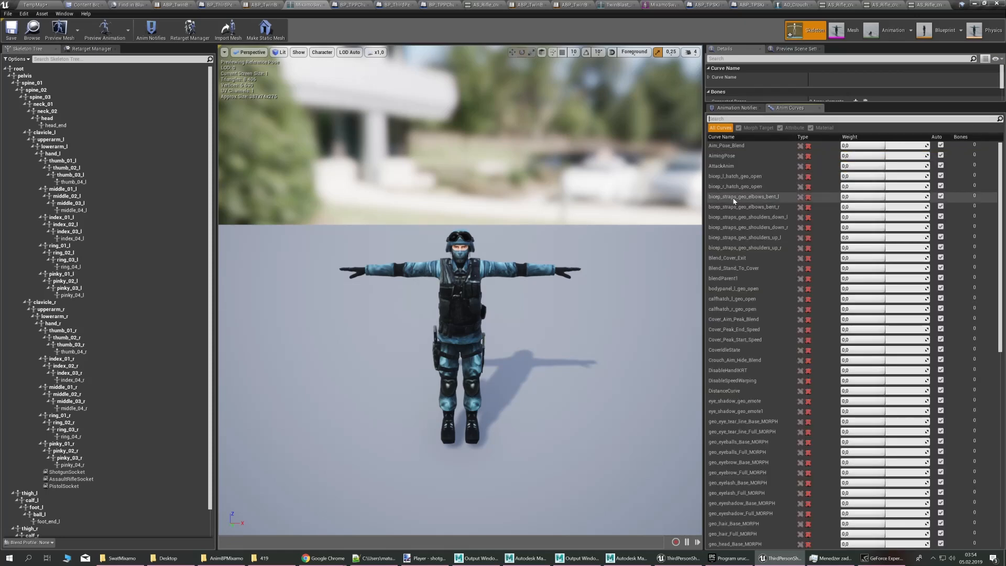
Read step 10 in the Notepad++ notes, copy the animation name AS_side_kick and return to Unreal Editor
{"action": "key", "text": "alt+Tab"}
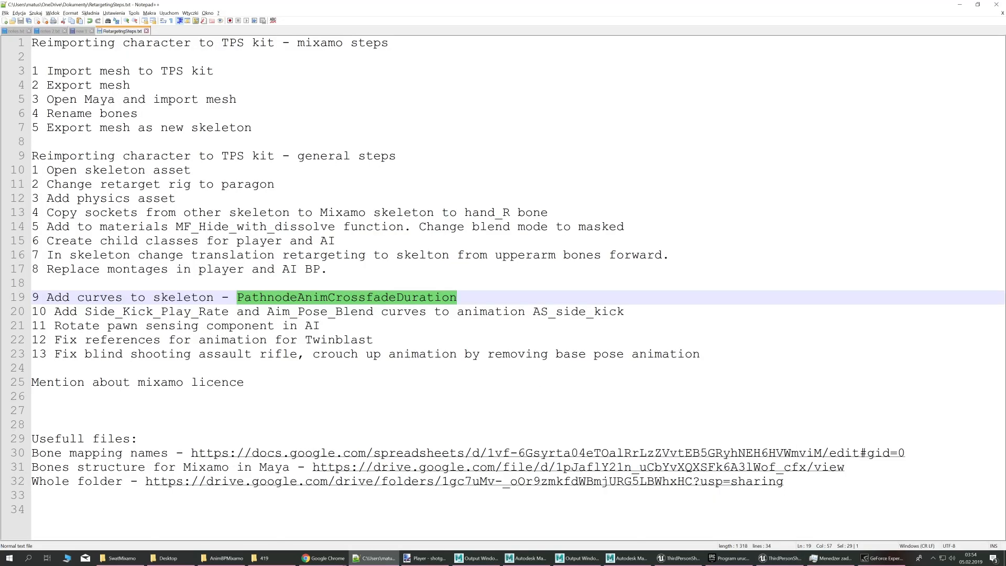
{"action": "left_click_drag", "start_coordinate": [55, 311], "coordinate": [617, 312]}
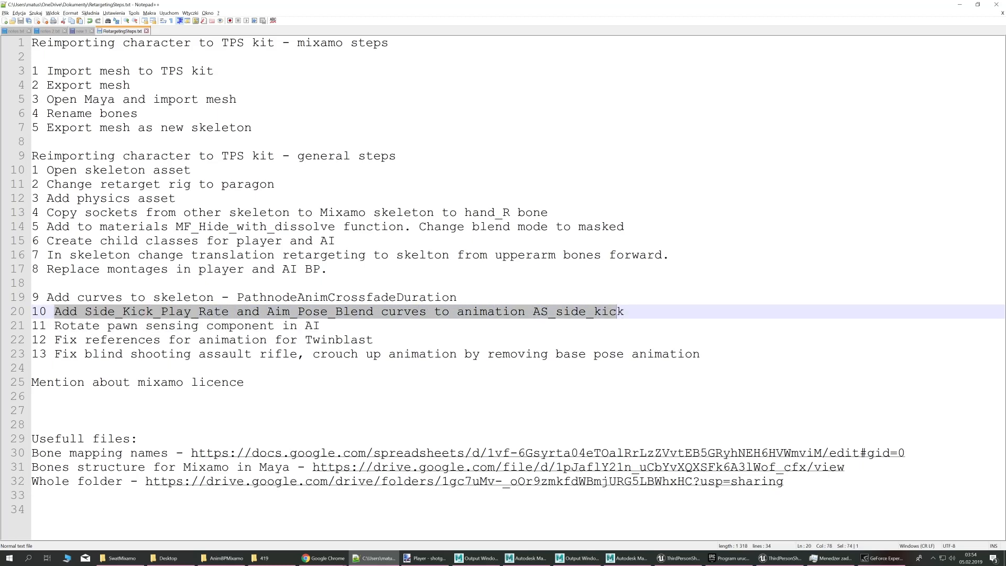
{"action": "left_click", "coordinate": [623, 311]}
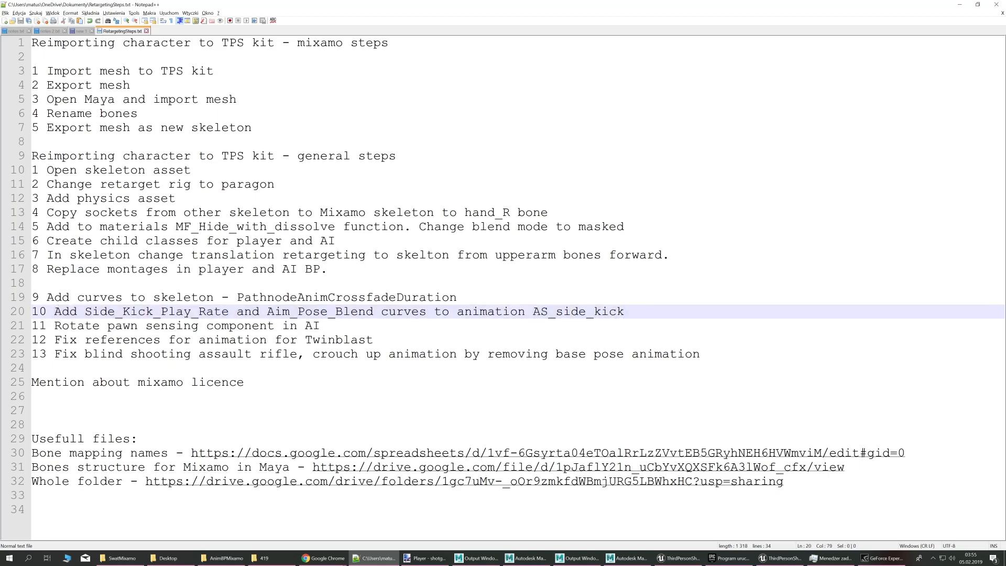
{"action": "double_click", "coordinate": [621, 312]}
{"action": "key", "text": "ctrl+c"}
{"action": "key", "text": "alt+Tab"}
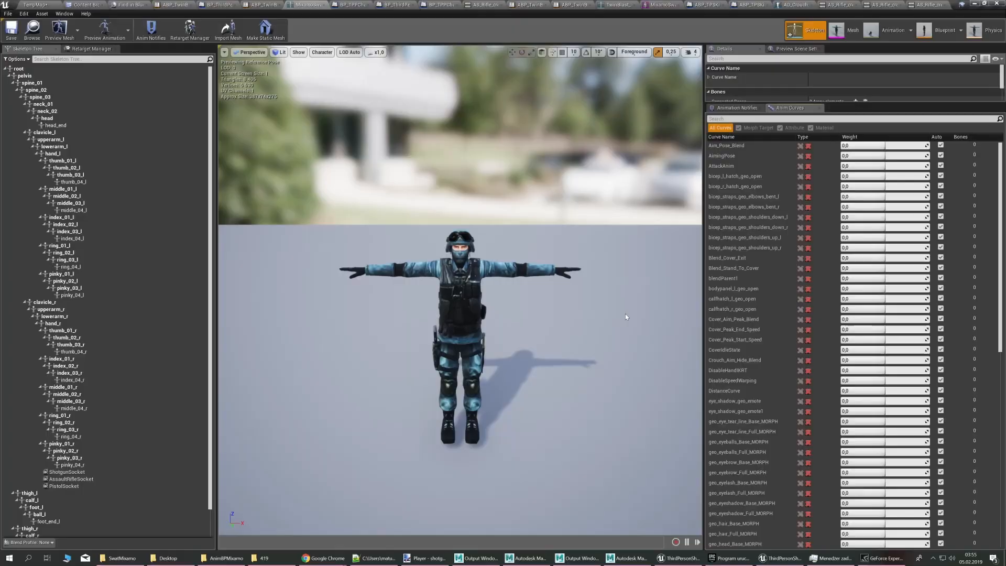
Search the Mixamo_SWAT folder for AS_side_kick and open the AS_side_kick_Swat animation
{"action": "left_click_drag", "start_coordinate": [821, 103], "coordinate": [821, 167]}
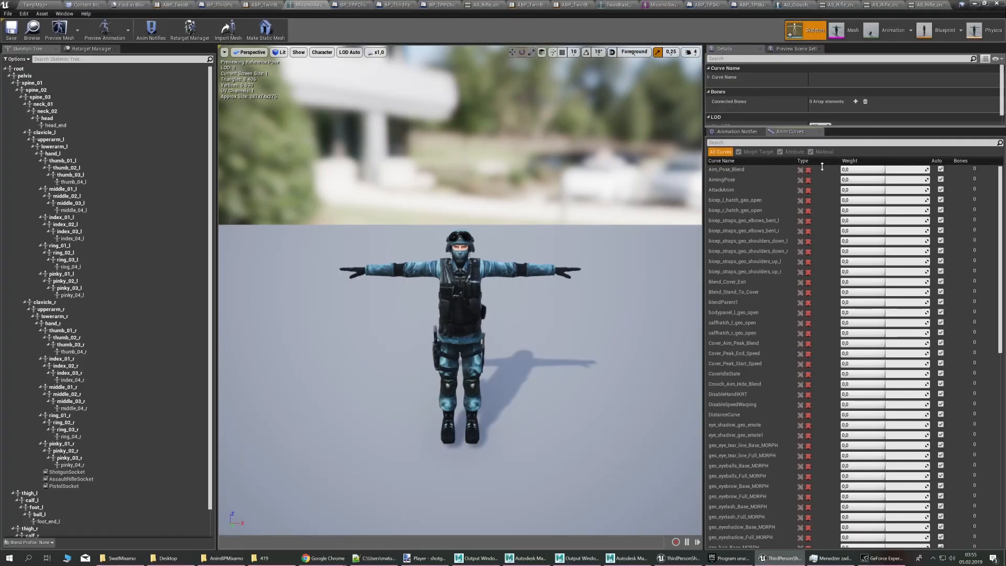
{"action": "left_click", "coordinate": [928, 4]}
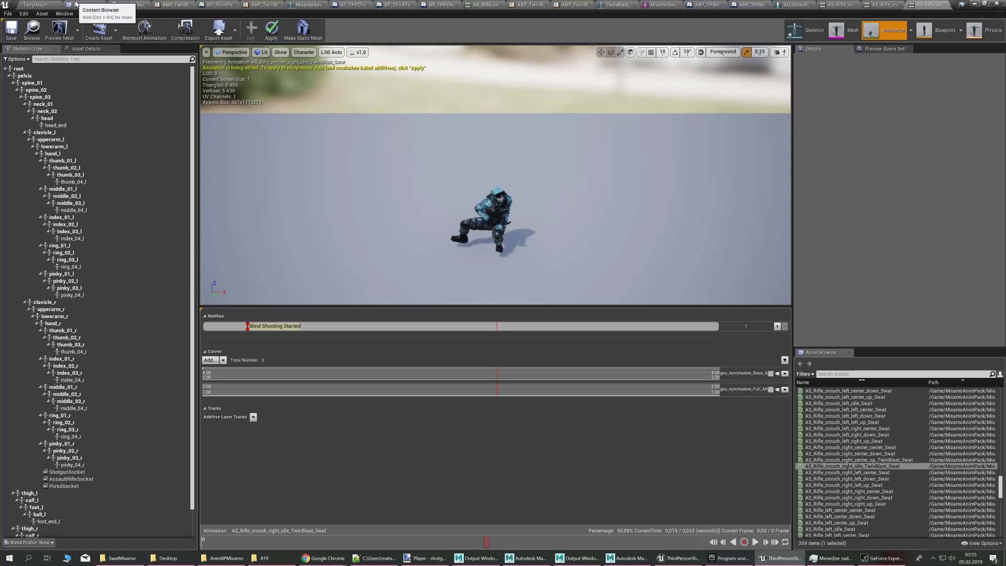
{"action": "left_click", "coordinate": [75, 4]}
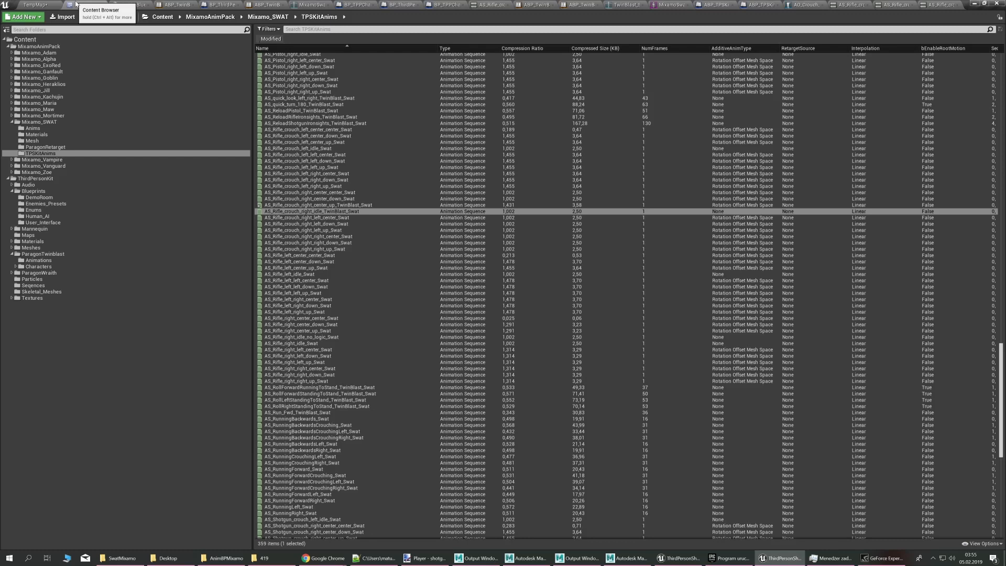
{"action": "left_click", "coordinate": [136, 121]}
{"action": "key", "text": "ctrl+v"}
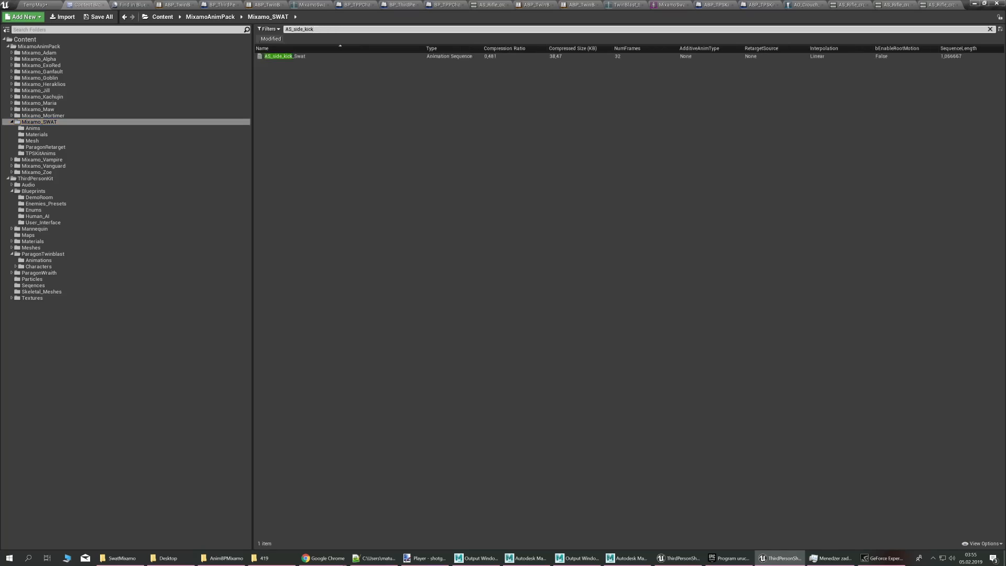
{"action": "double_click", "coordinate": [301, 56]}
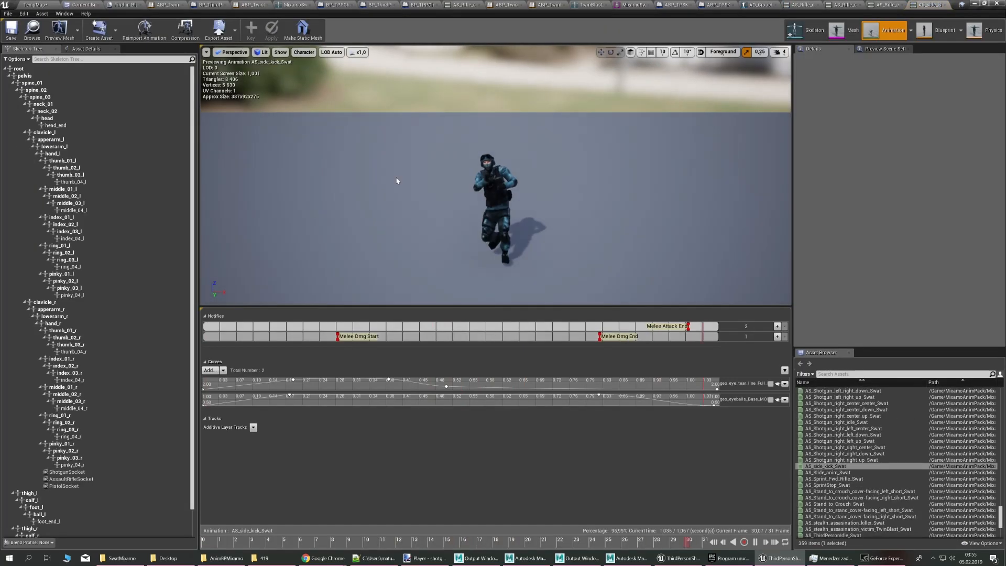
Expand both curve tracks of AS_side_kick_Swat, pause its preview and enlarge the area holding the curves
{"action": "left_click", "coordinate": [777, 400]}
{"action": "left_click", "coordinate": [778, 383]}
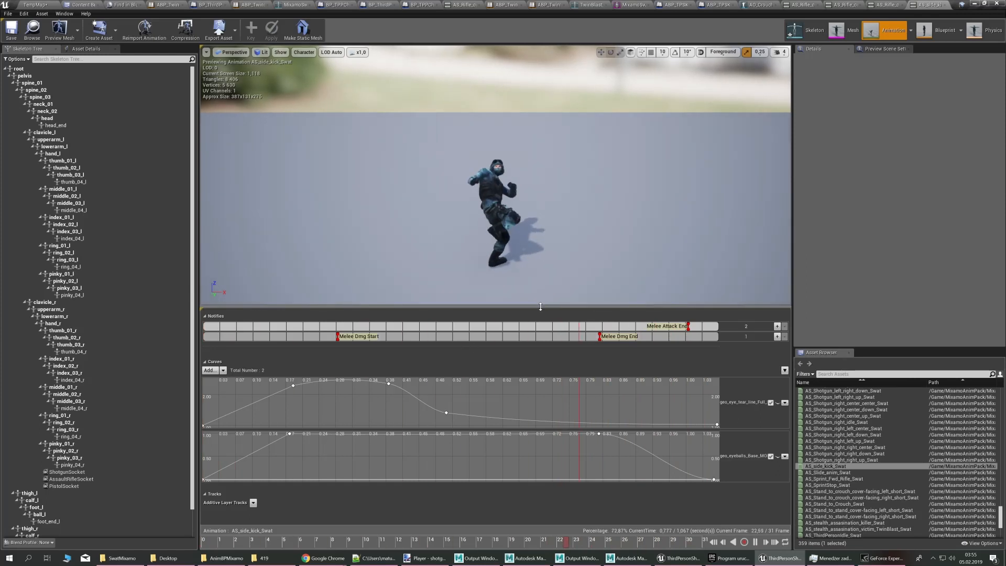
{"action": "left_click", "coordinate": [755, 542]}
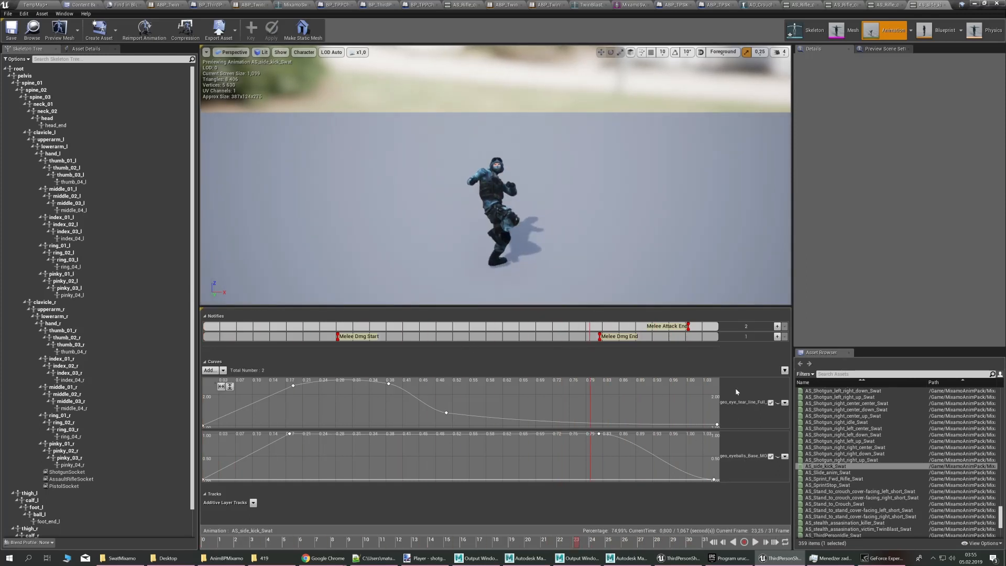
{"action": "left_click_drag", "start_coordinate": [637, 308], "coordinate": [622, 281]}
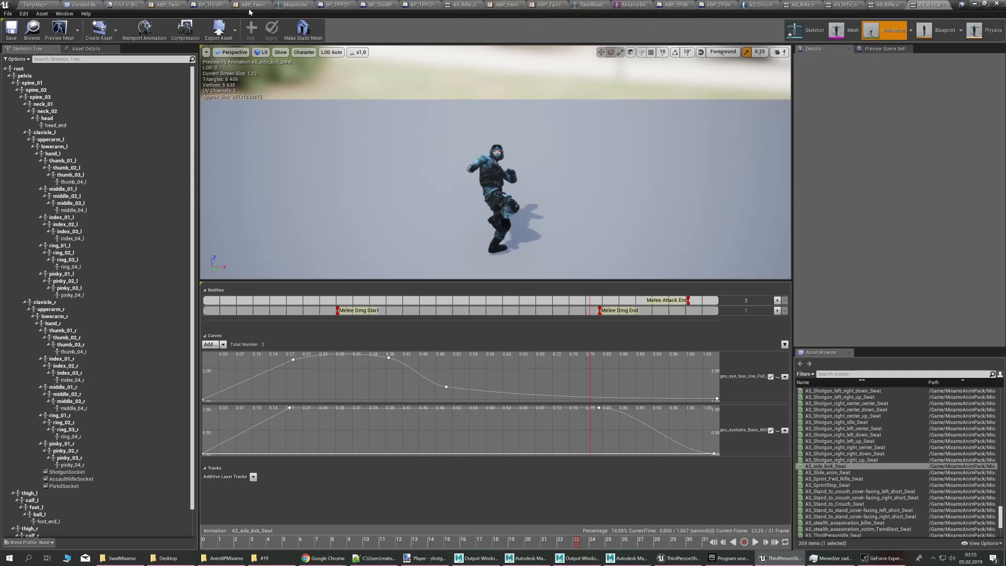
Return to the asset search results for AS_side_kick in the Mixamo_SWAT folder
{"action": "left_click", "coordinate": [94, 5]}
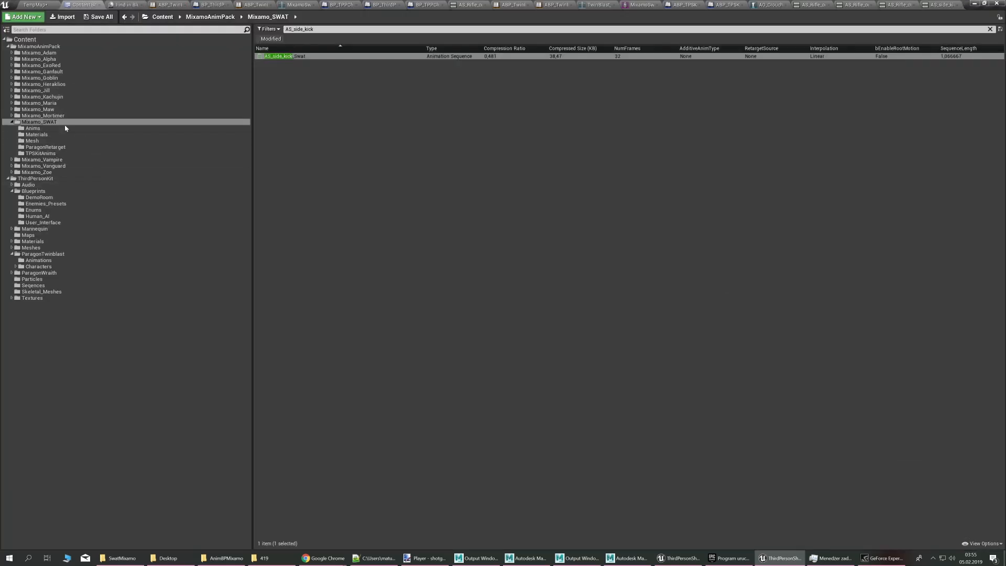
Open the ParagonTwinblast version of AS_side_kick from the ThirdPersonKit folder and expand its Aim_Pose_Blend and Side_Kick_Play_Rate curves
{"action": "left_click", "coordinate": [96, 179]}
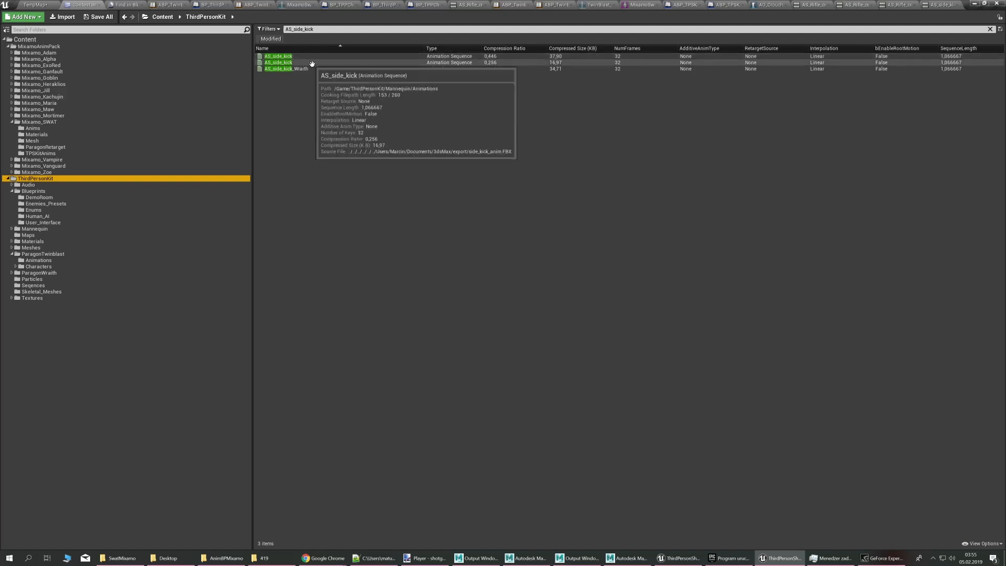
{"action": "left_click", "coordinate": [303, 56]}
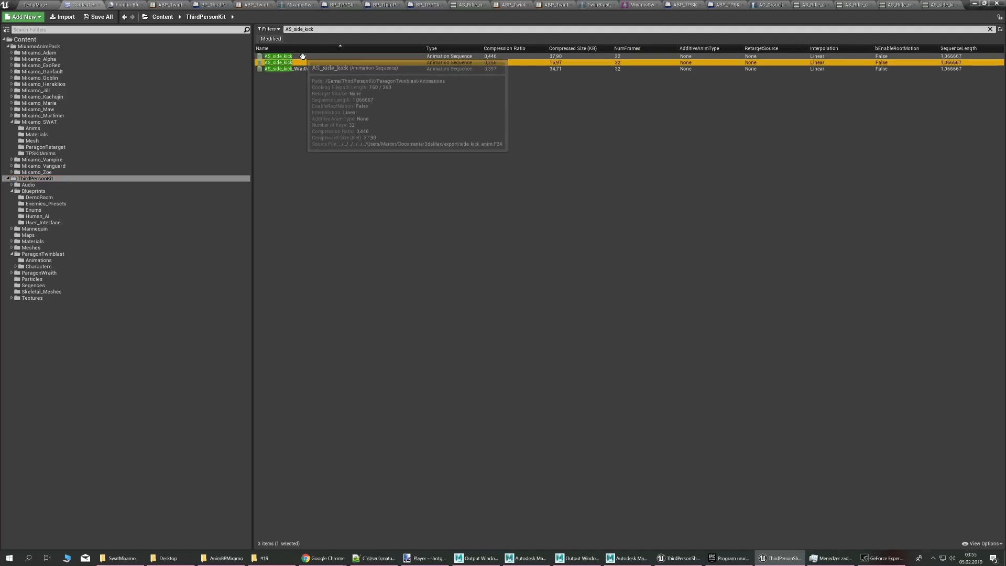
{"action": "double_click", "coordinate": [303, 56]}
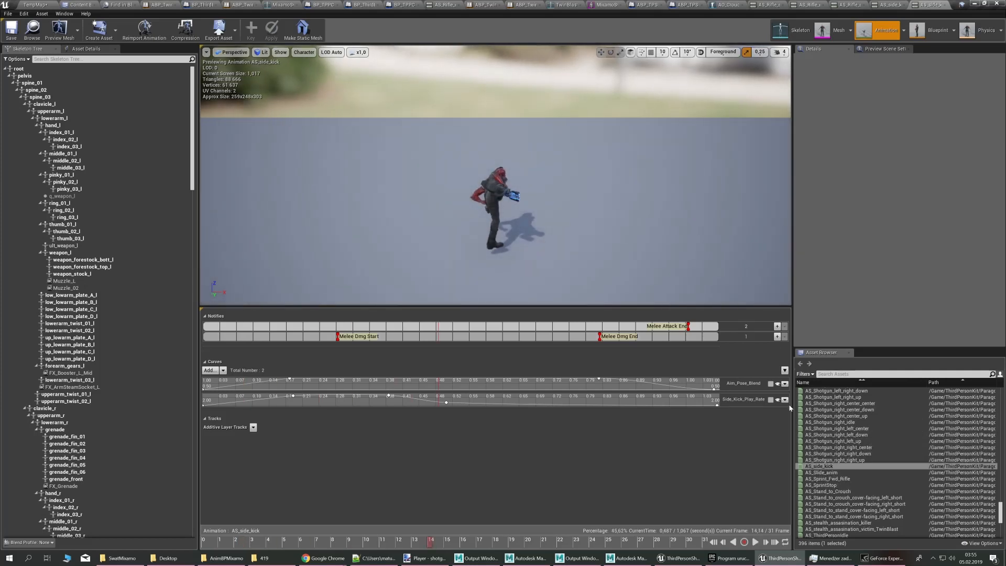
{"action": "left_click", "coordinate": [770, 399]}
{"action": "left_click", "coordinate": [770, 384]}
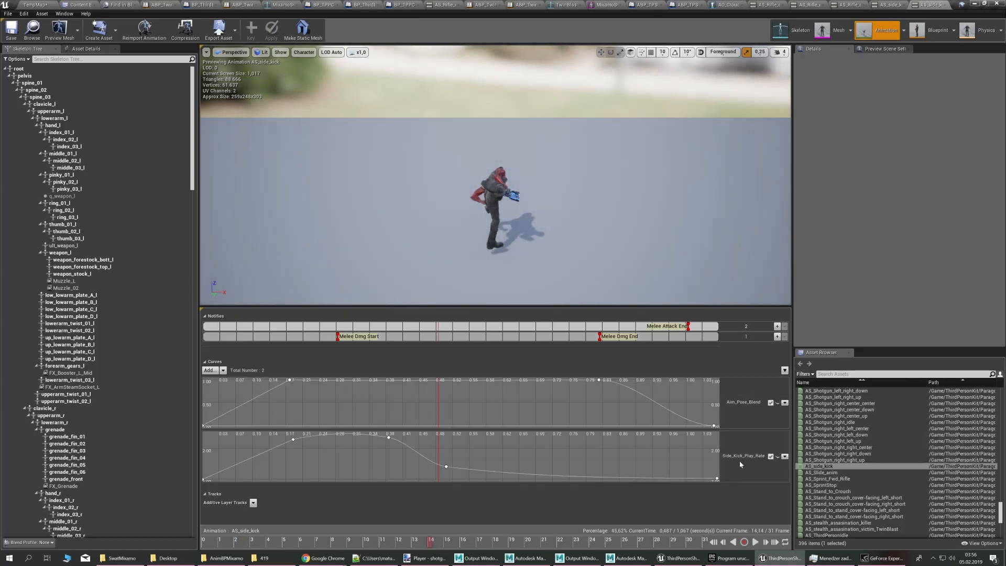
Compare the curve names and shapes in AS_side_kick with those in AS_side_kick_Swat
{"action": "left_click", "coordinate": [893, 4]}
{"action": "left_click", "coordinate": [929, 4]}
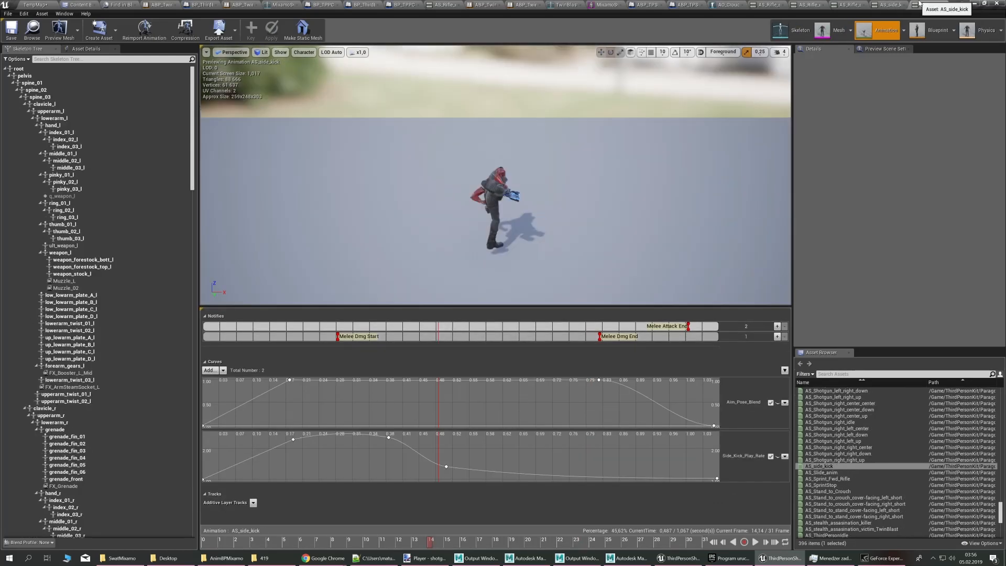
{"action": "left_click", "coordinate": [895, 4]}
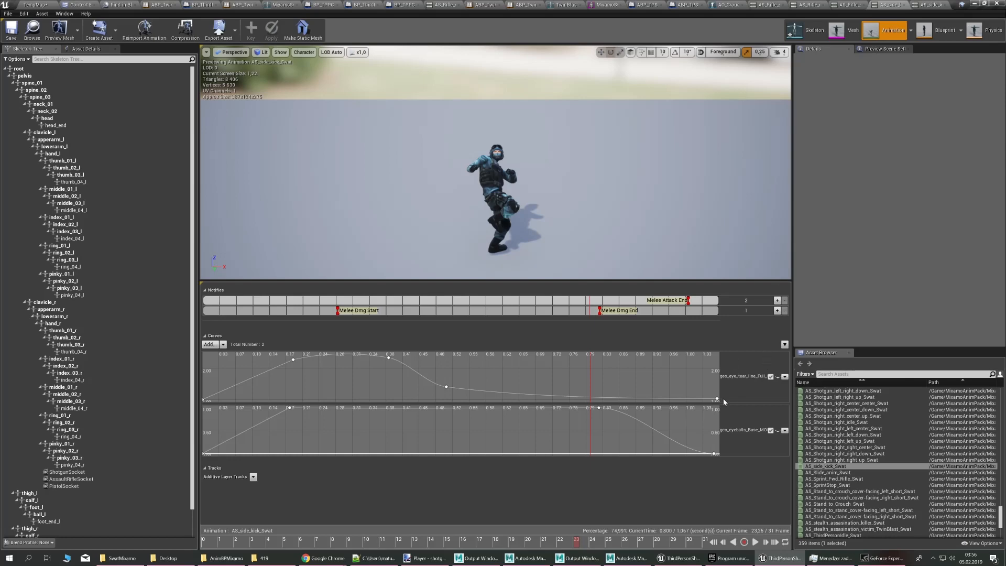
{"action": "left_click", "coordinate": [929, 4]}
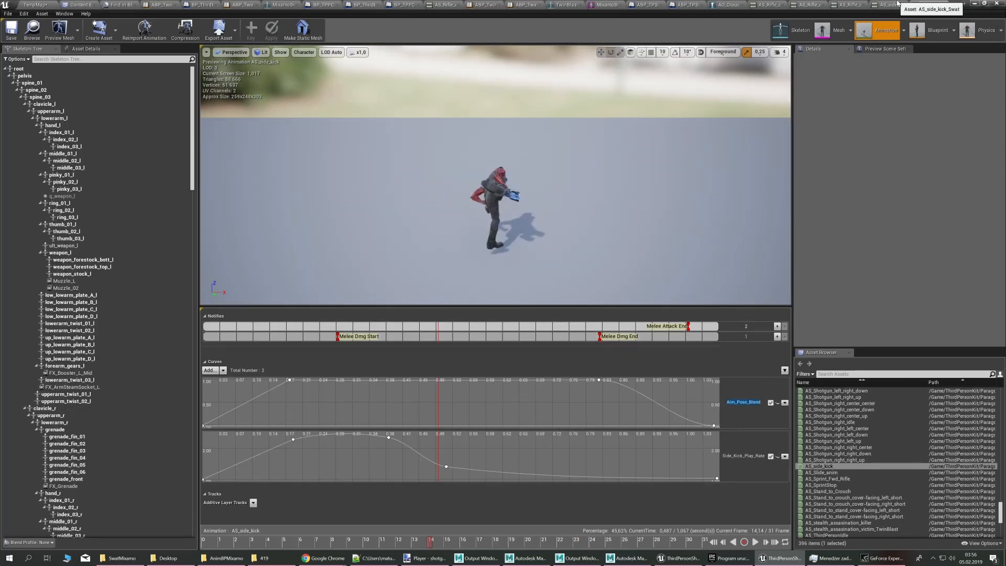
{"action": "left_click", "coordinate": [893, 4]}
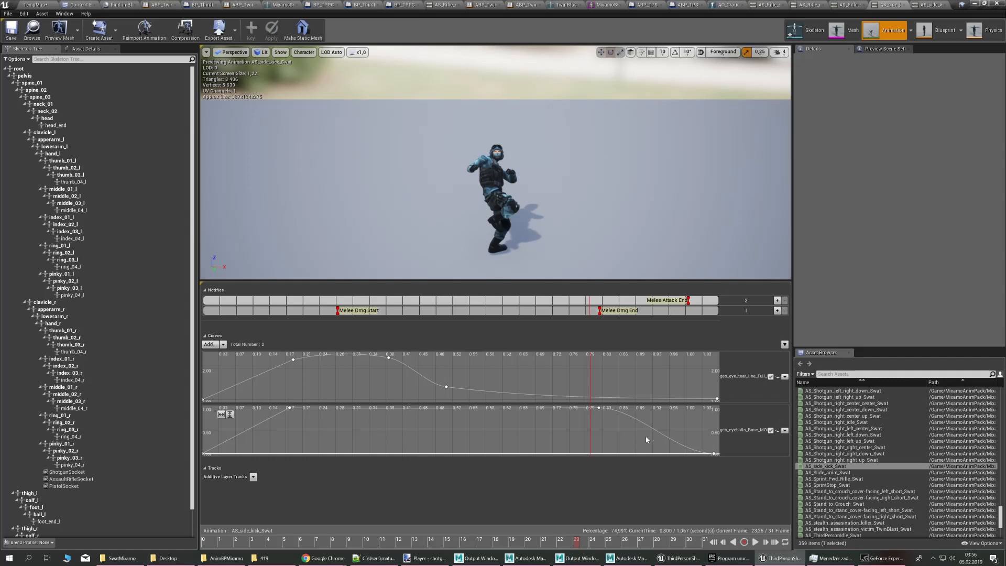
{"action": "left_click", "coordinate": [209, 345]}
{"action": "mouse_move", "coordinate": [234, 354]}
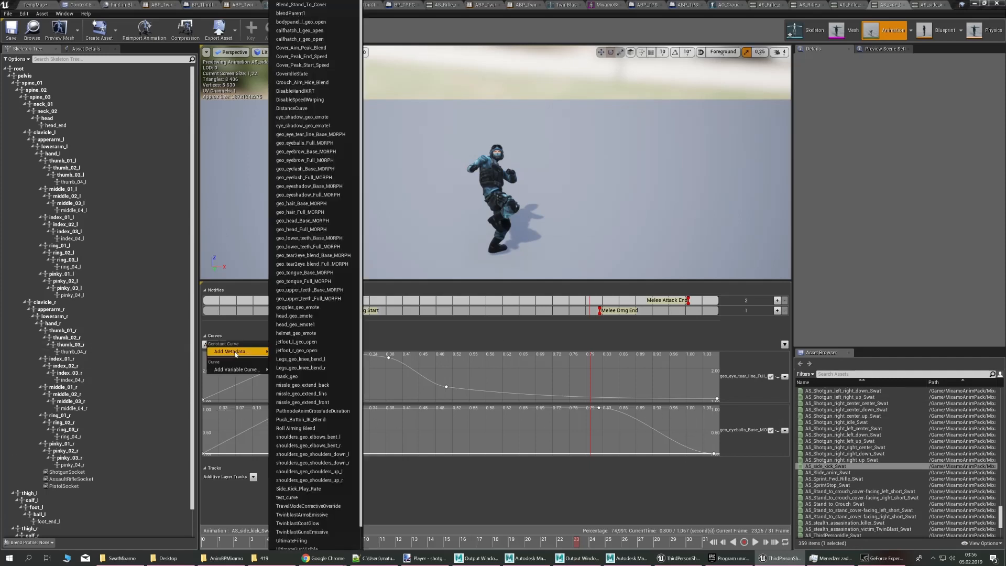
{"action": "mouse_move", "coordinate": [240, 371]}
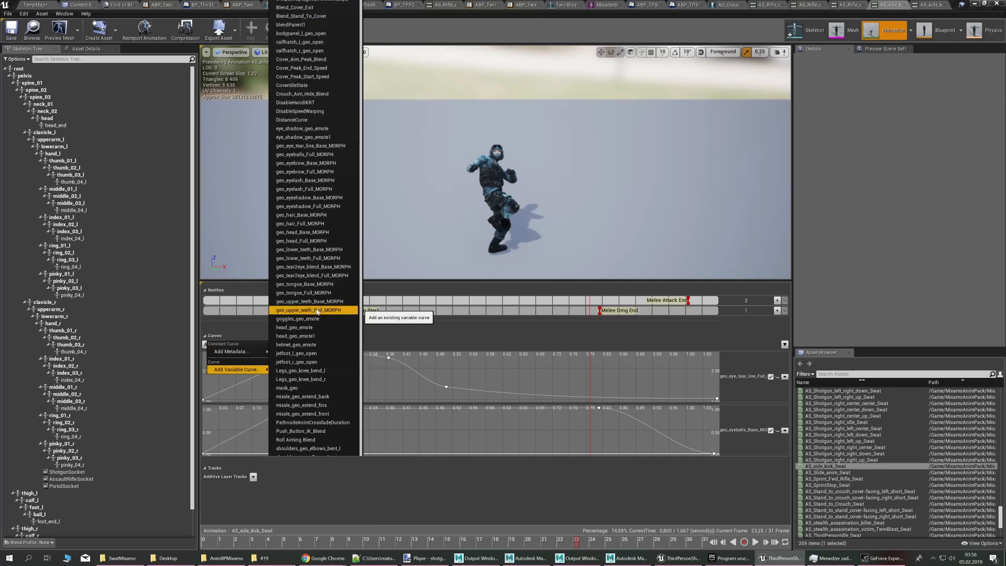
{"action": "type", "text": "aim"}
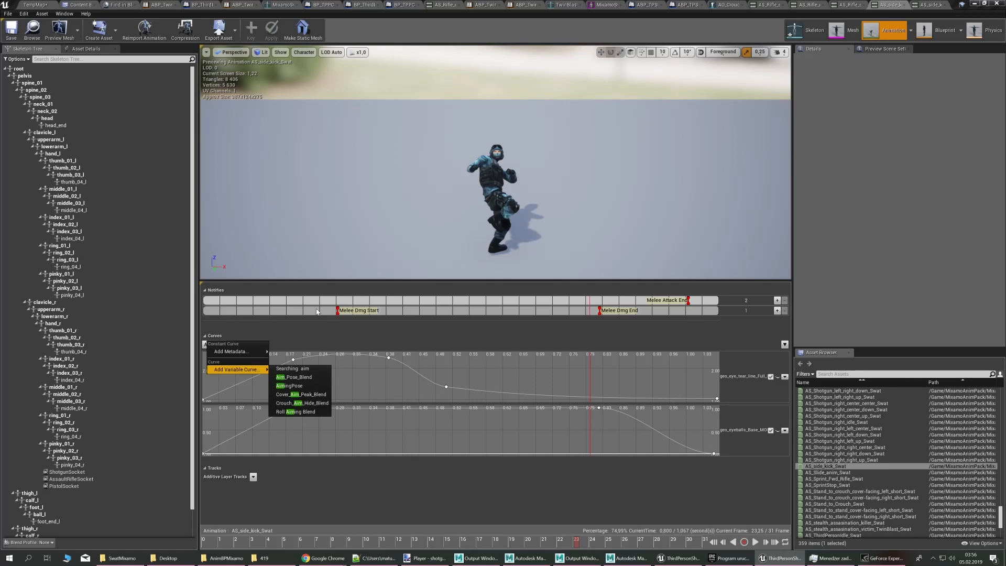
{"action": "left_click", "coordinate": [922, 5]}
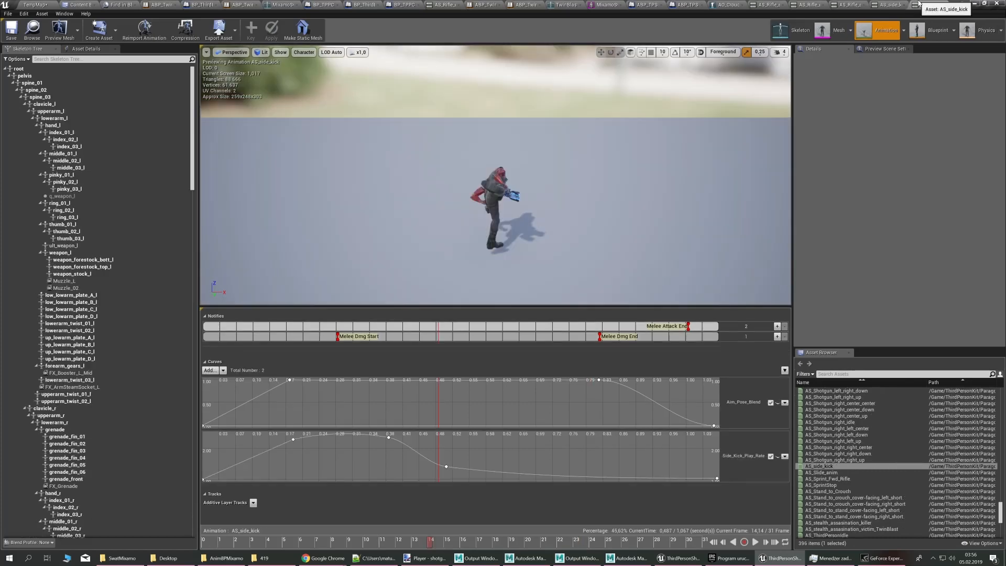
{"action": "left_click", "coordinate": [891, 4]}
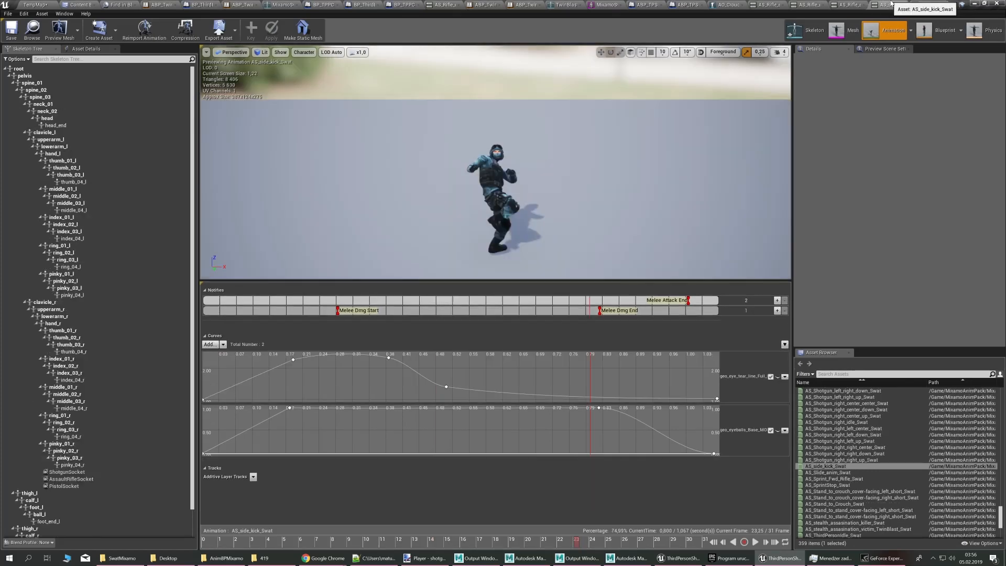
Add the existing Aim_Pose_Blend variable curve to AS_side_kick_Swat and expand its graph for editing
{"action": "left_click", "coordinate": [208, 344]}
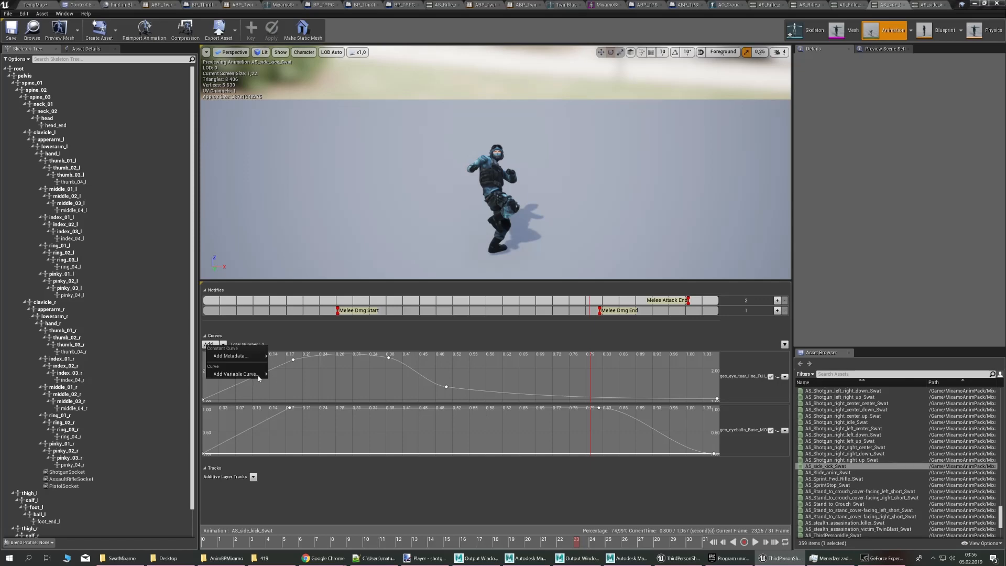
{"action": "type", "text": "aim pose"}
{"action": "key", "text": "BackSpace"}
{"action": "key", "text": "BackSpace"}
{"action": "key", "text": "BackSpace"}
{"action": "type", "text": "_pose"}
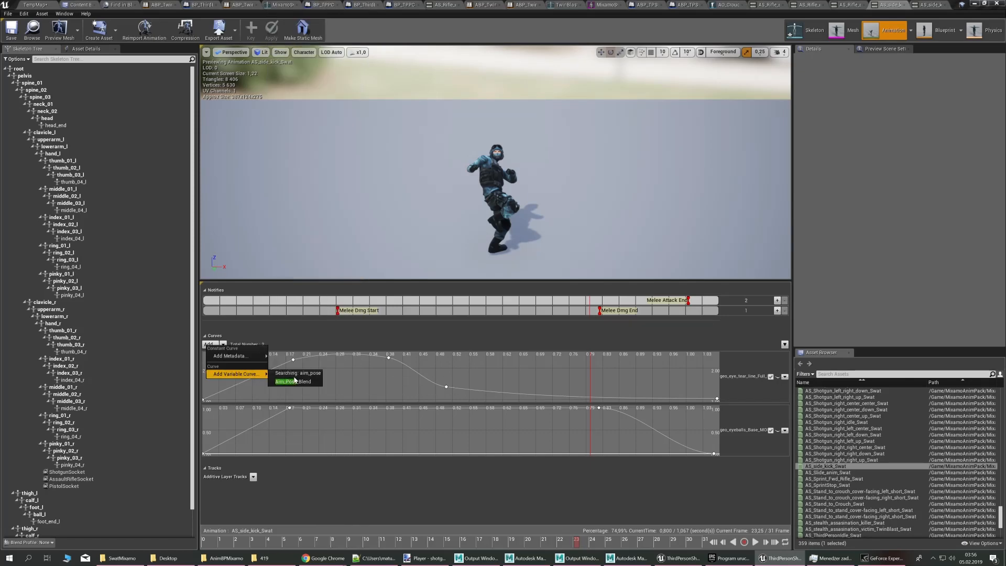
{"action": "left_click", "coordinate": [296, 381]}
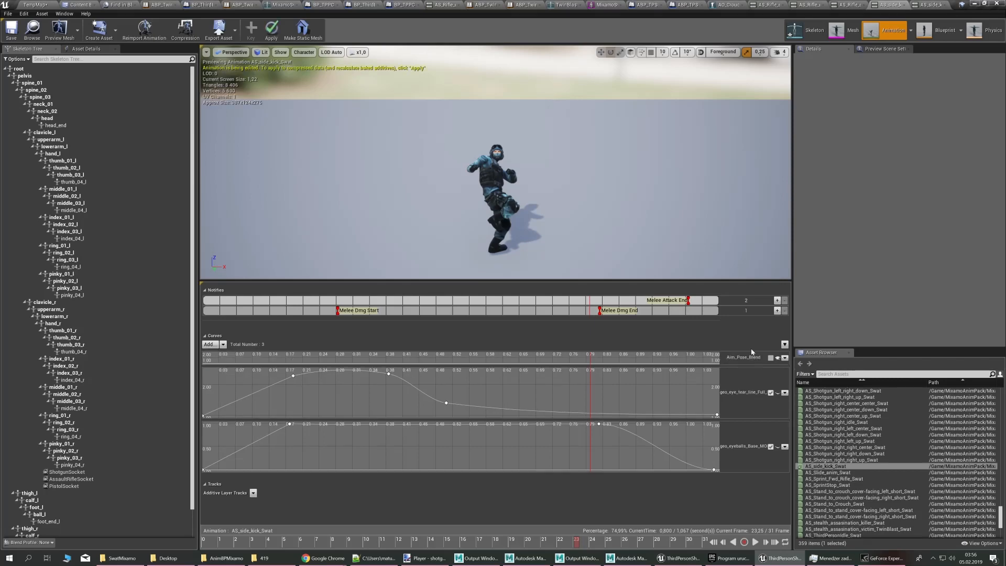
{"action": "left_click", "coordinate": [777, 358]}
Examine the Aim_Pose_Blend keys in AS_side_kick and the matching geo_eyeballs_Base curve in AS_side_kick_Swat
{"action": "left_click", "coordinate": [890, 7]}
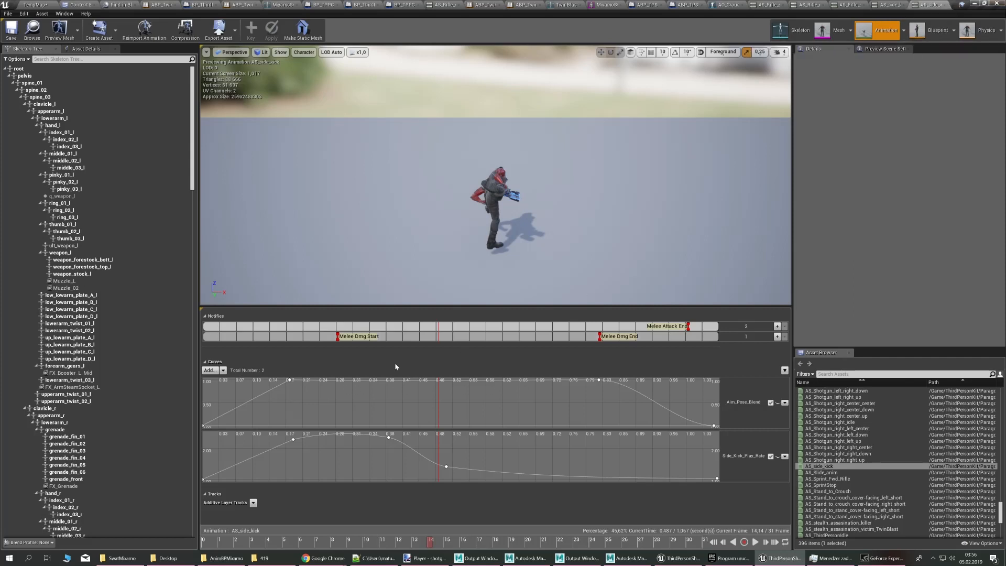
{"action": "left_click", "coordinate": [289, 379]}
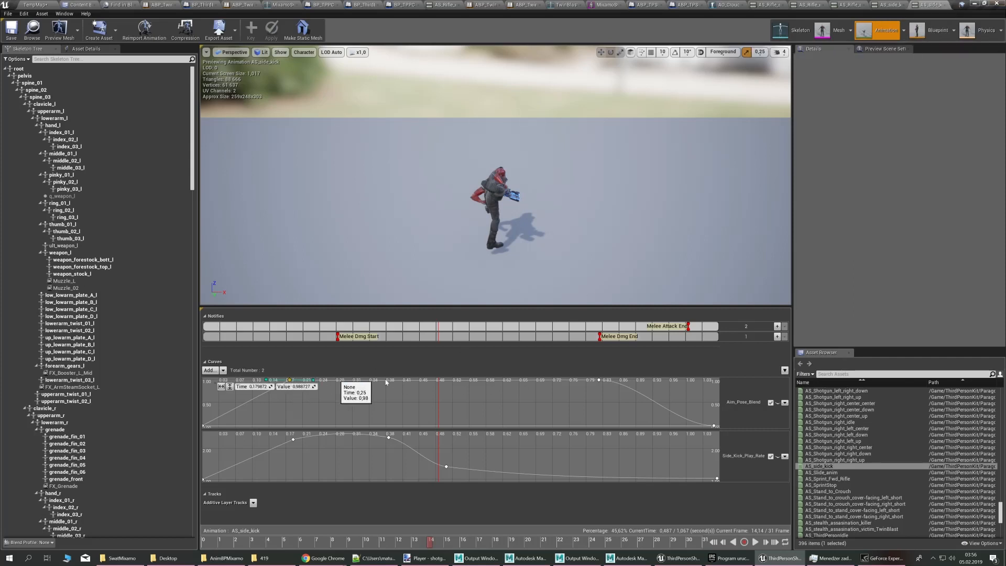
{"action": "right_click", "coordinate": [599, 380]}
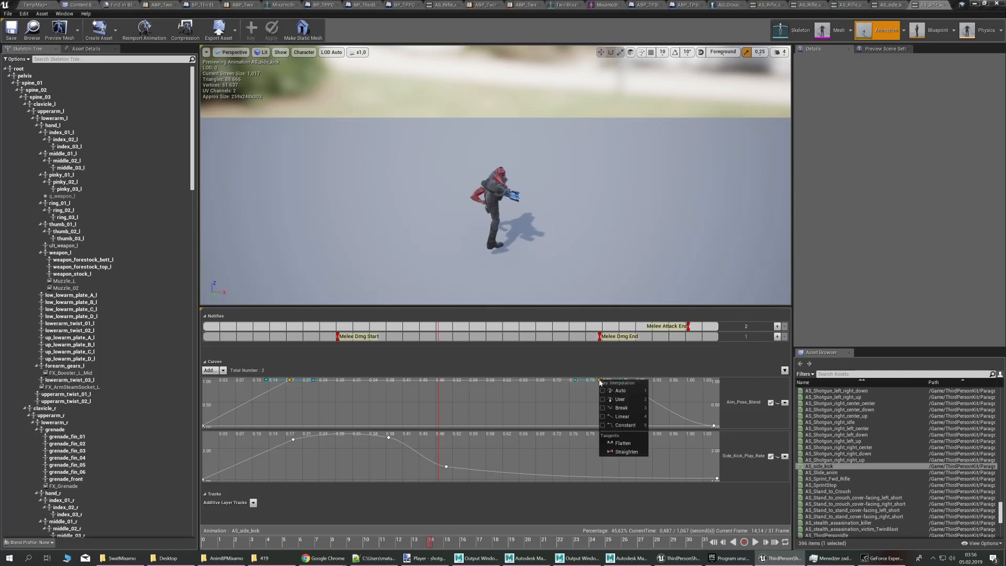
{"action": "left_click", "coordinate": [890, 5]}
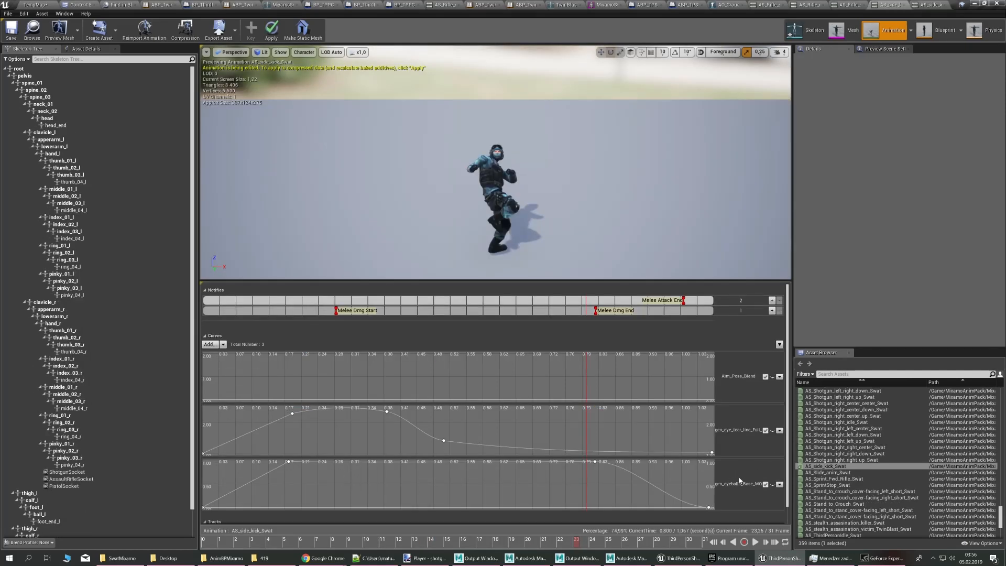
{"action": "left_click", "coordinate": [738, 483]}
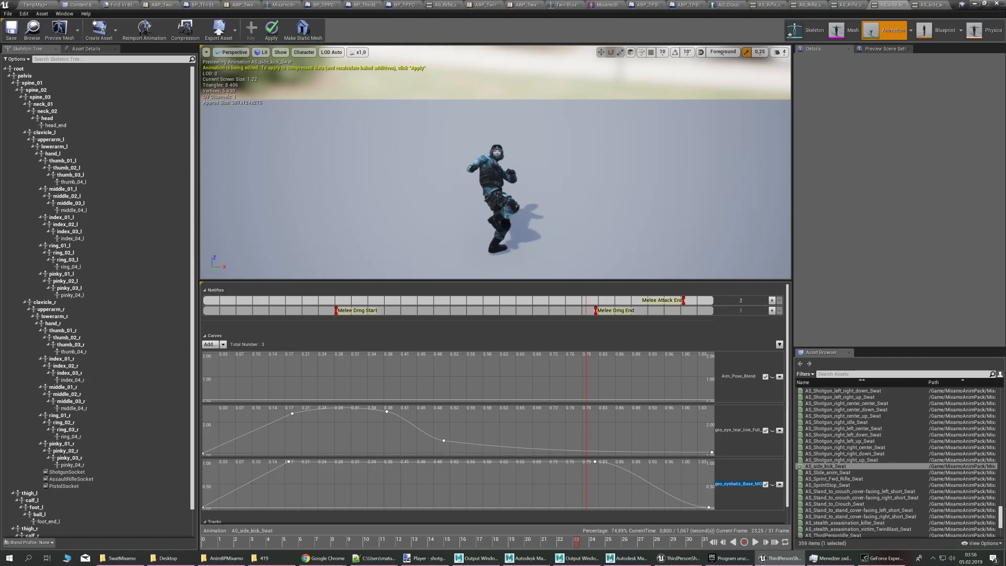
{"action": "left_click", "coordinate": [779, 484]}
{"action": "key", "text": "Escape"}
{"action": "mouse_move", "coordinate": [305, 482]}
{"action": "right_mouse_down"}
{"action": "mouse_move", "coordinate": [303, 494]}
{"action": "mouse_move", "coordinate": [310, 481]}
{"action": "right_mouse_up"}
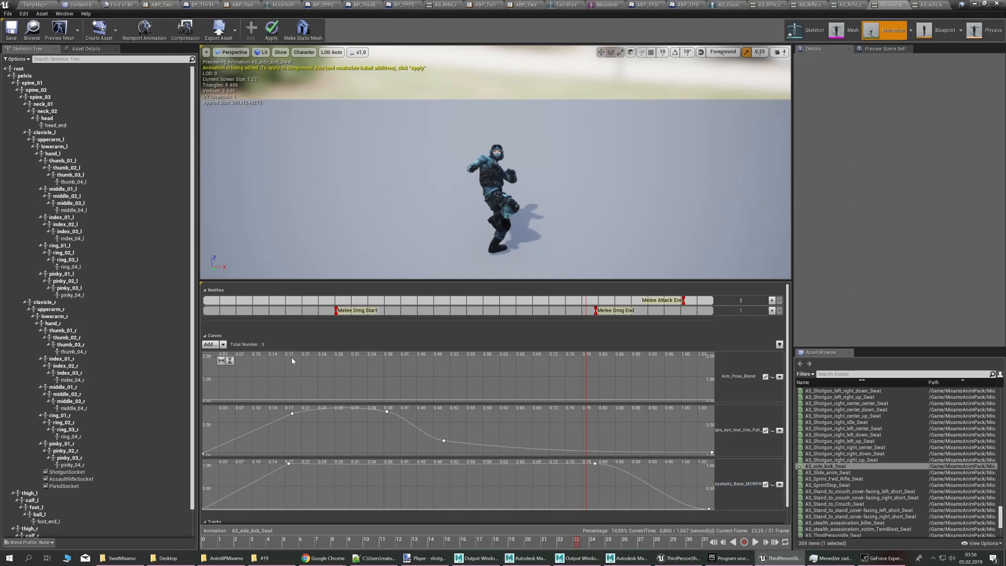
Place four keys on the Swat animation's Aim_Pose_Blend curve: near the start, at about 0.17 s, 0.82 s and 1.04 s
{"action": "middle_click", "coordinate": [291, 379]}
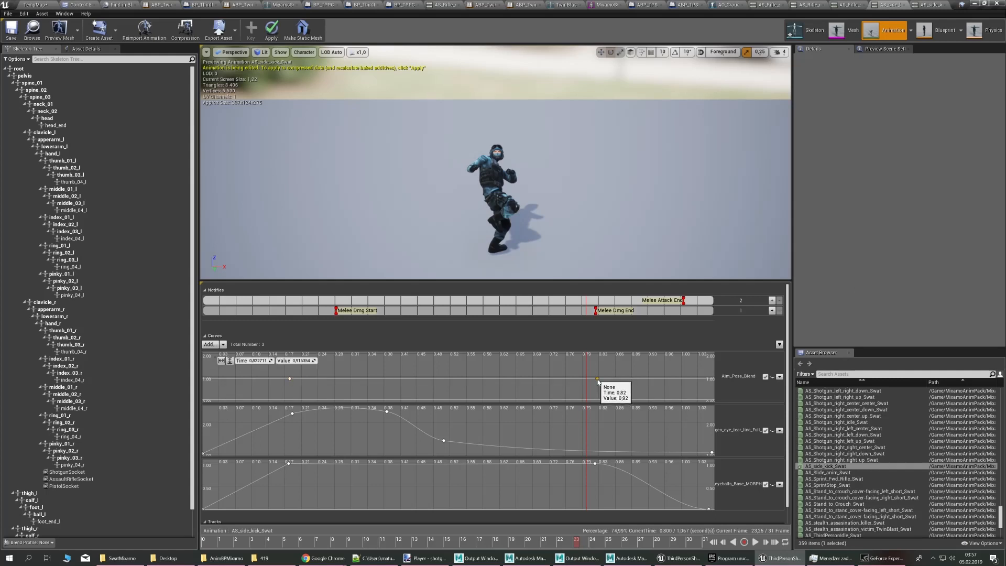
{"action": "right_click_drag", "start_coordinate": [315, 379], "coordinate": [317, 361]}
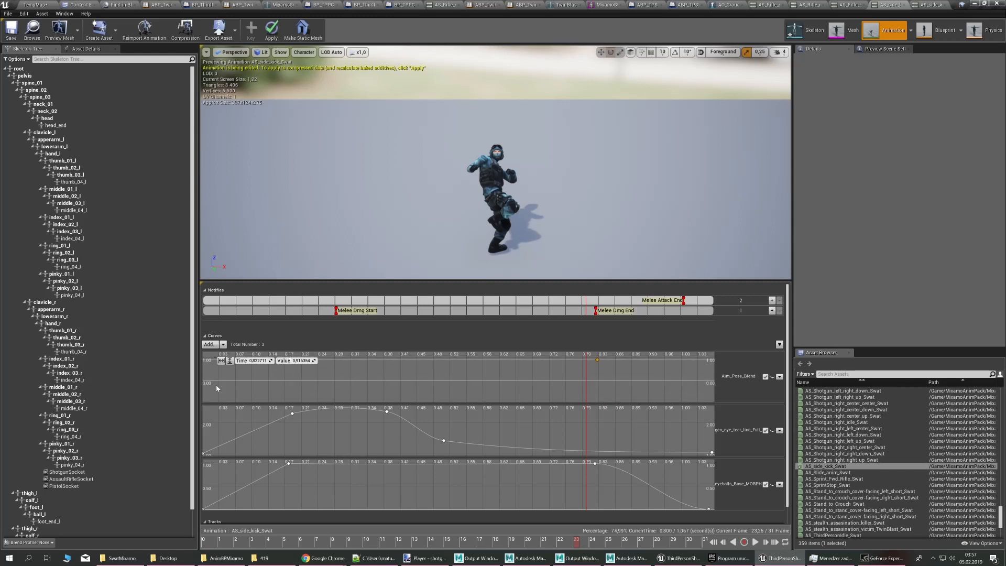
{"action": "left_click", "coordinate": [701, 378], "text": "shift"}
{"action": "right_click_drag", "start_coordinate": [663, 364], "coordinate": [657, 382]}
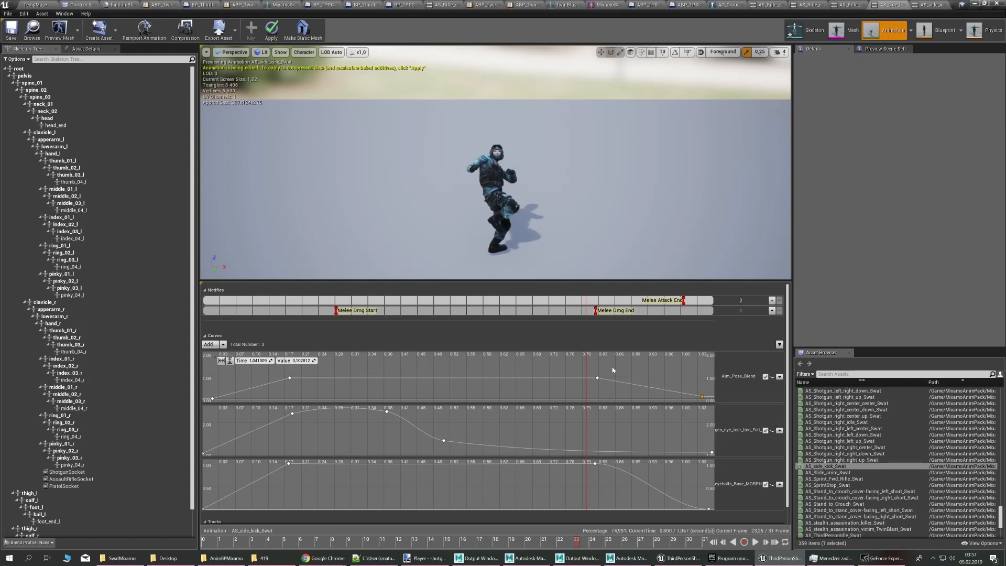
Set the two middle keys of the Aim_Pose_Blend curve to a value of 1
{"action": "left_click_drag", "start_coordinate": [281, 388], "coordinate": [274, 386]}
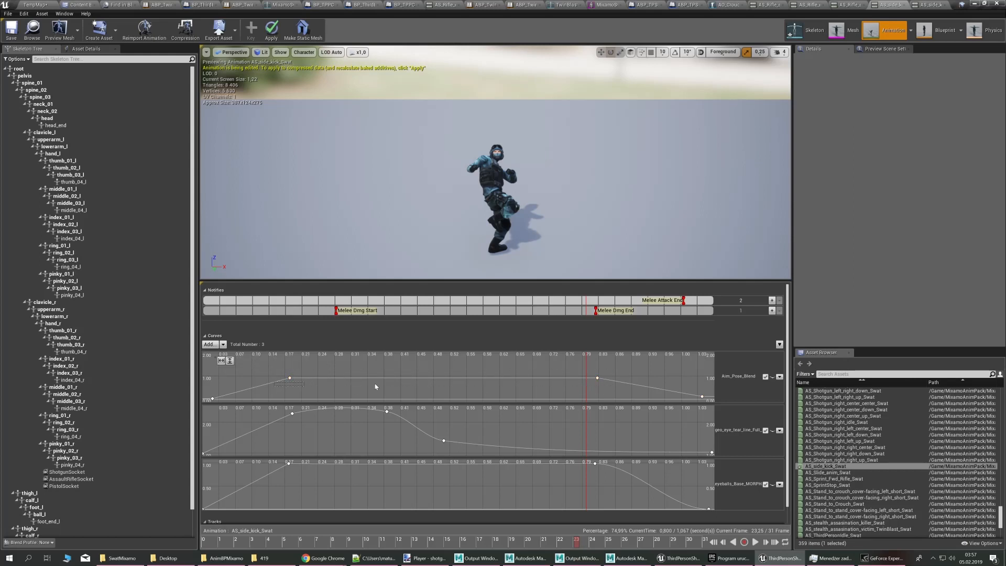
{"action": "left_click_drag", "start_coordinate": [632, 378], "coordinate": [632, 378]}
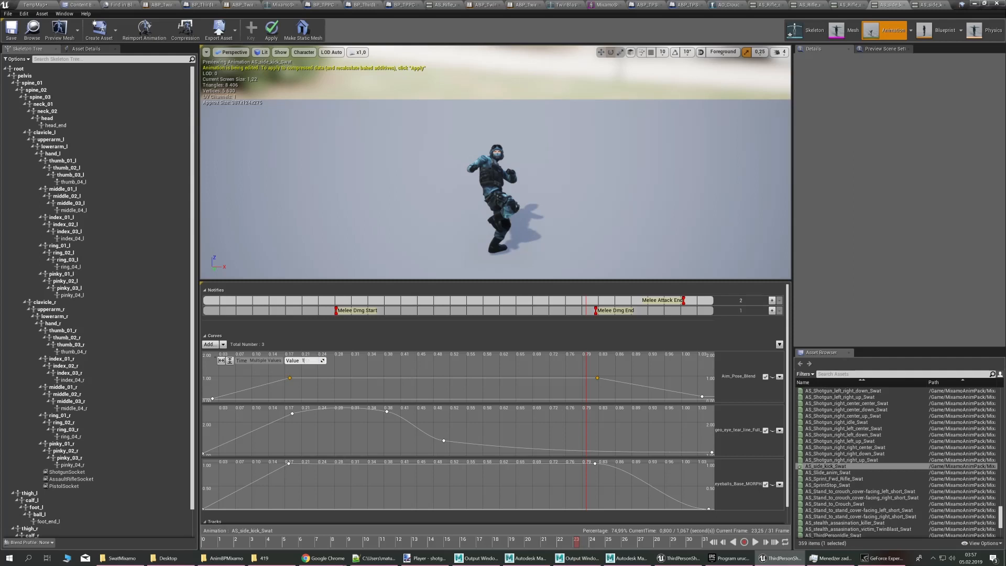
{"action": "key", "text": "Return"}
{"action": "left_click", "coordinate": [245, 386]}
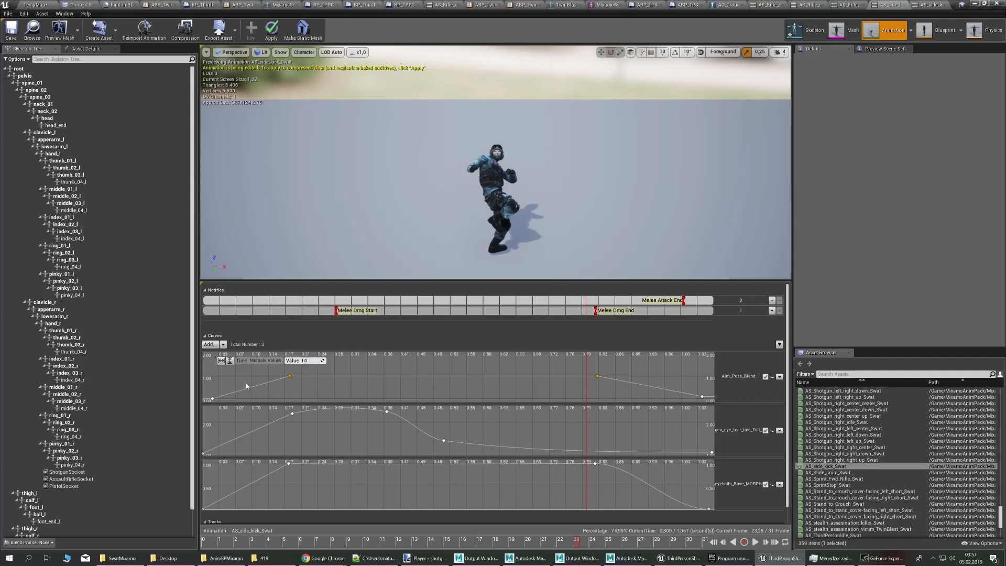
Set the first and last keys of the Aim_Pose_Blend curve to a value of 0
{"action": "right_click_drag", "start_coordinate": [238, 391], "coordinate": [271, 380]}
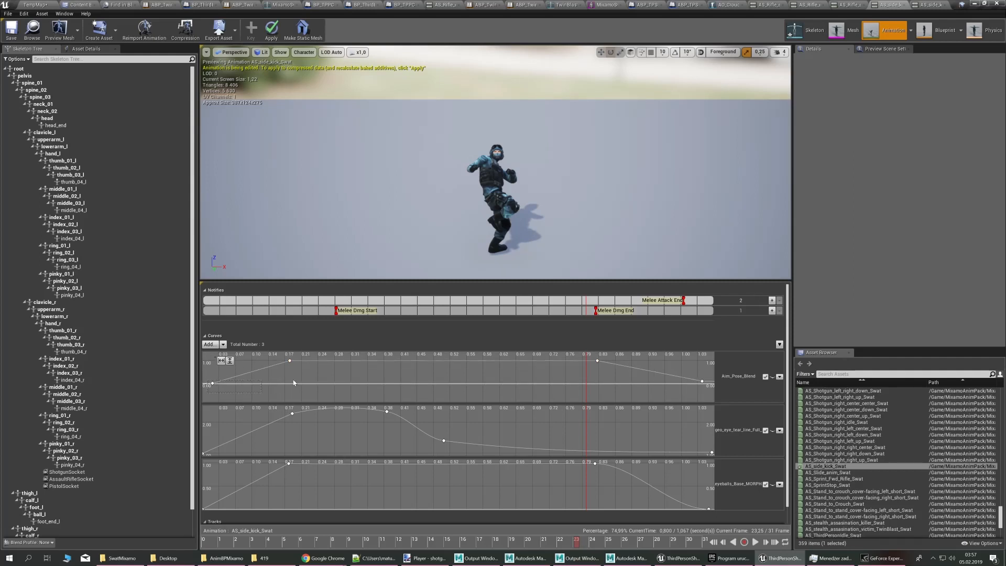
{"action": "left_click_drag", "start_coordinate": [698, 372], "coordinate": [704, 373]}
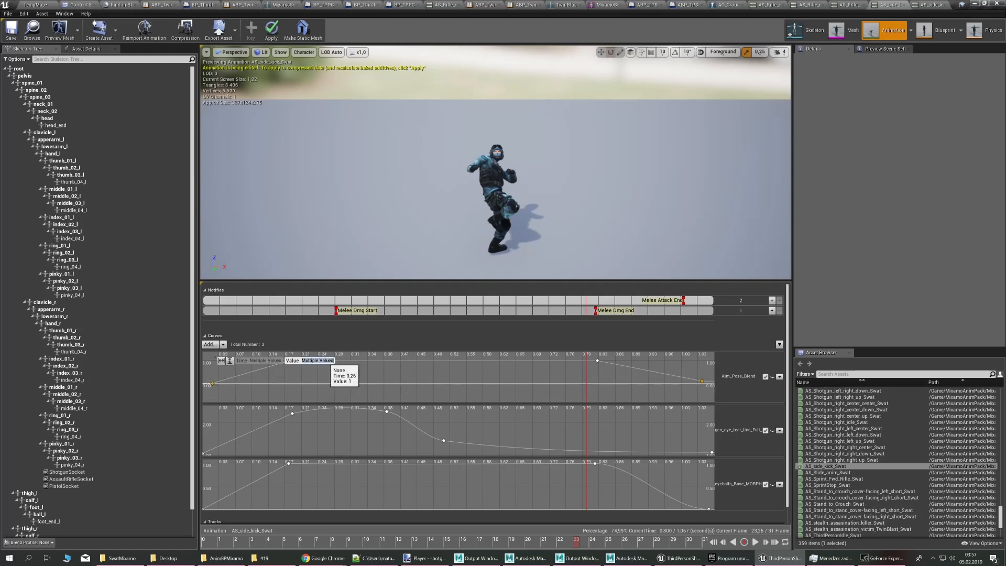
{"action": "type", "text": "0"}
{"action": "key", "text": "Return"}
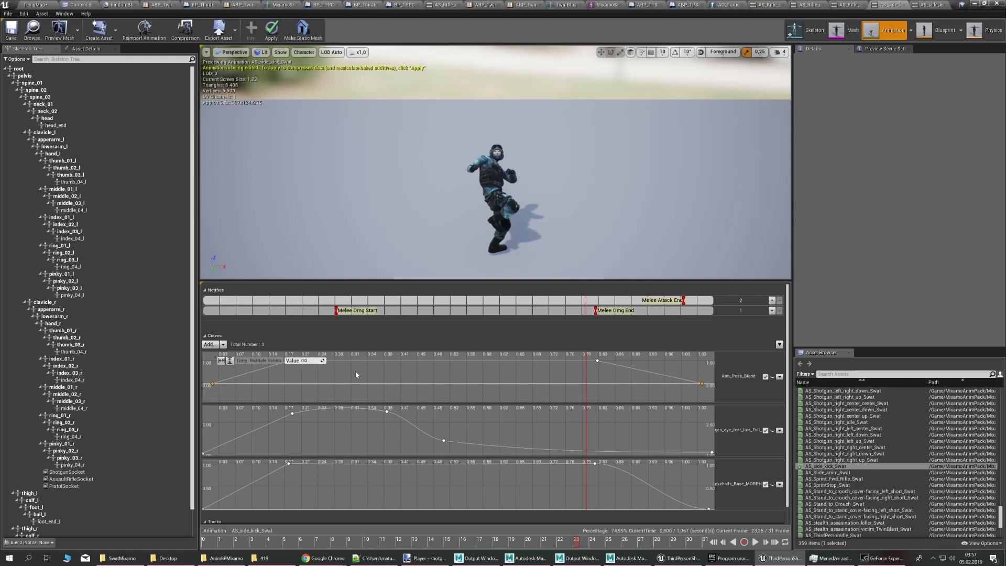
Change the Aim_Pose_Blend key at about 0.82 s to smooth interpolation with curved tangents
{"action": "left_click", "coordinate": [597, 362]}
{"action": "left_click_drag", "start_coordinate": [621, 357], "coordinate": [621, 357]}
{"action": "right_click_drag", "start_coordinate": [330, 372], "coordinate": [291, 392]}
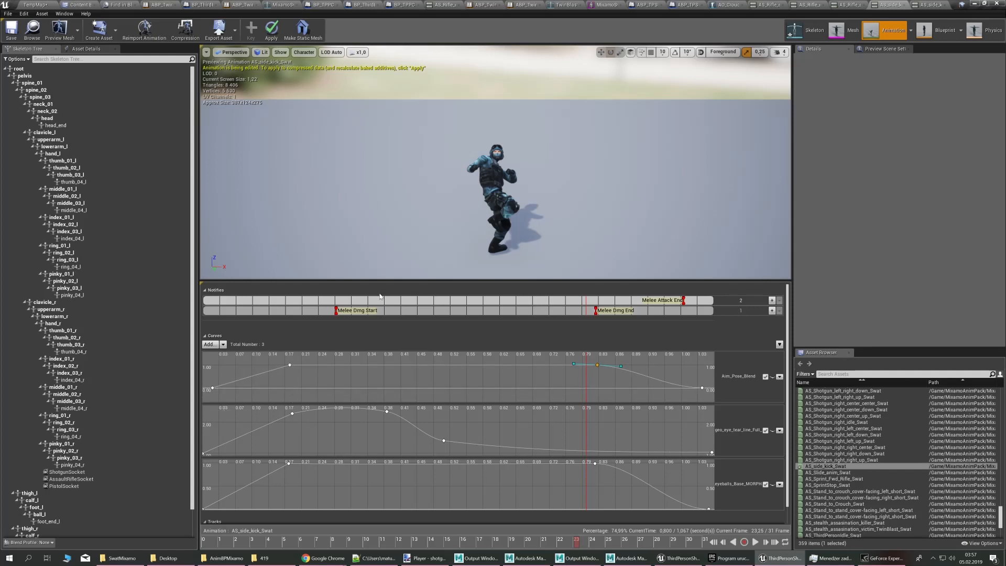
Check the curves on the original AS_side_kick animation and add the Side_Kick_Play_Rate variable curve to AS_side_kick_Swat
{"action": "left_click_drag", "start_coordinate": [387, 280], "coordinate": [390, 197]}
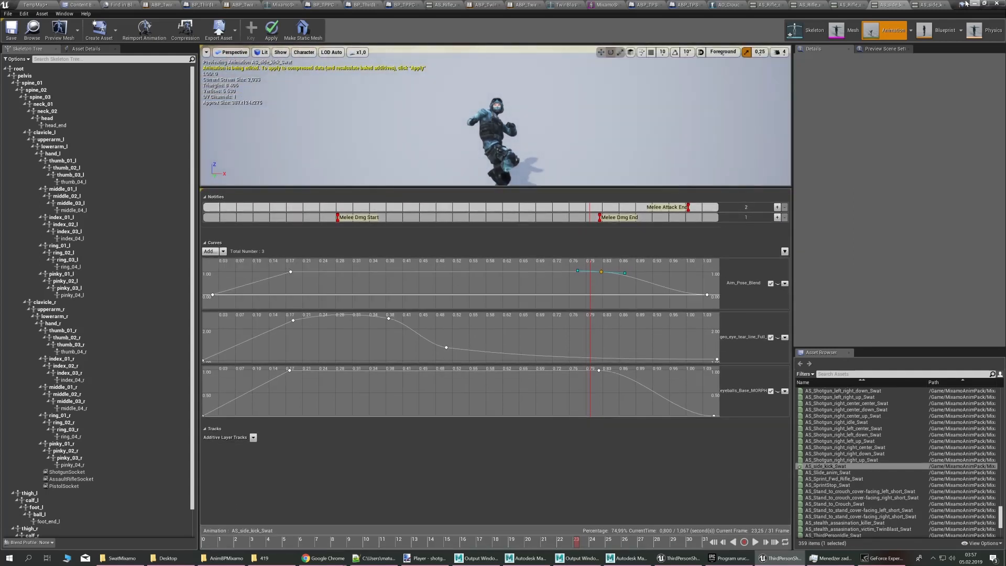
{"action": "left_click", "coordinate": [930, 5]}
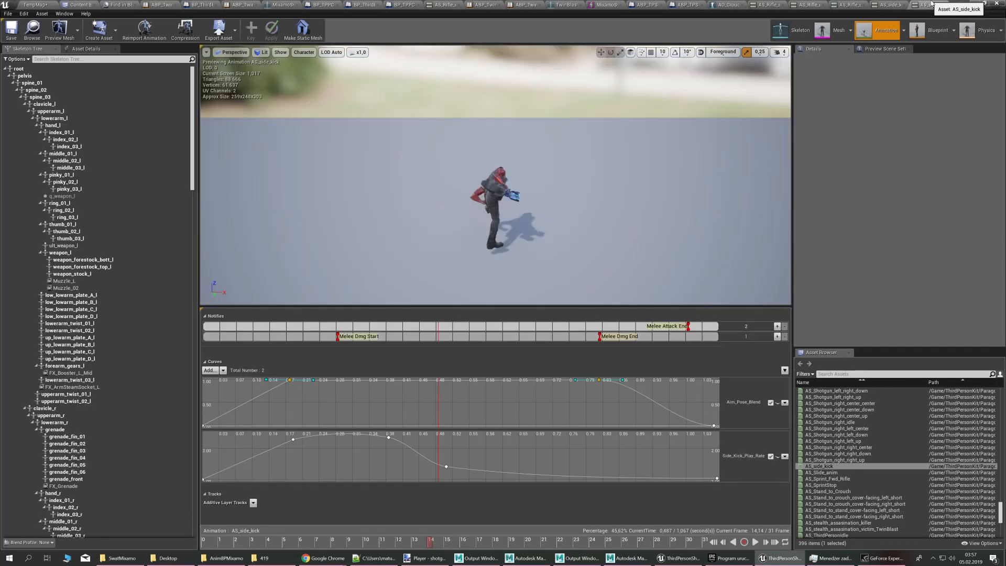
{"action": "left_click", "coordinate": [890, 5]}
{"action": "left_click", "coordinate": [210, 251]}
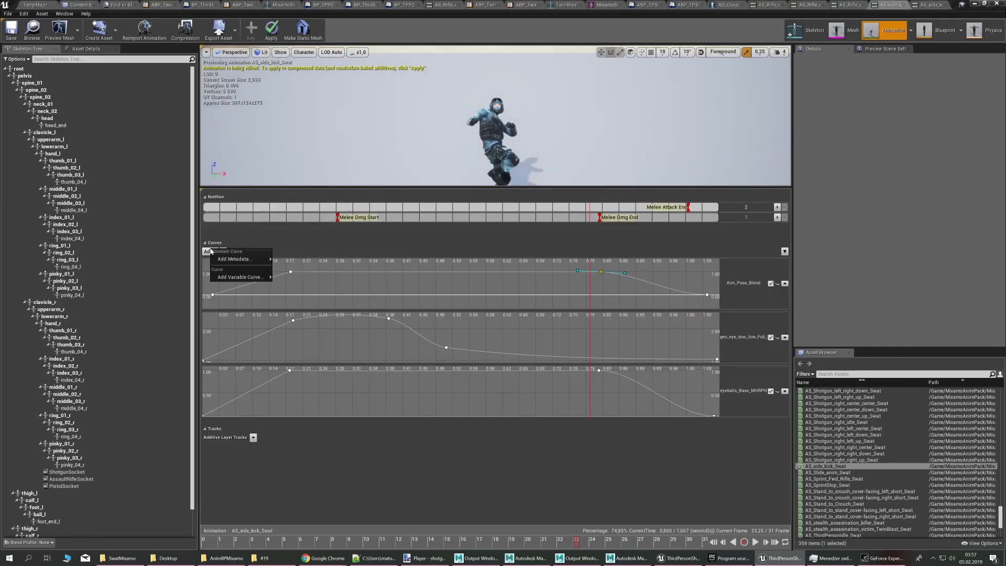
{"action": "mouse_move", "coordinate": [240, 276]}
{"action": "type", "text": "side"}
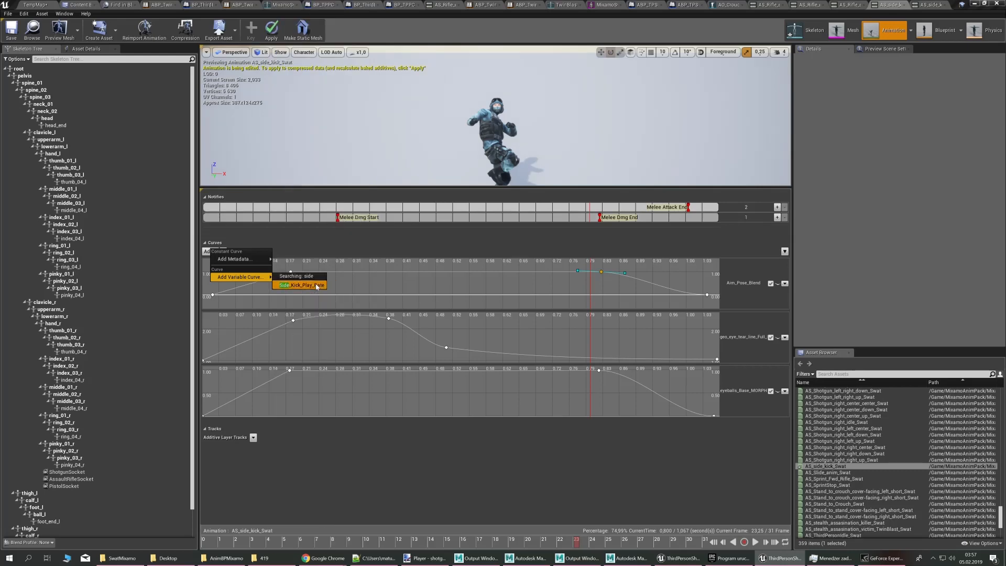
{"action": "left_click", "coordinate": [316, 285]}
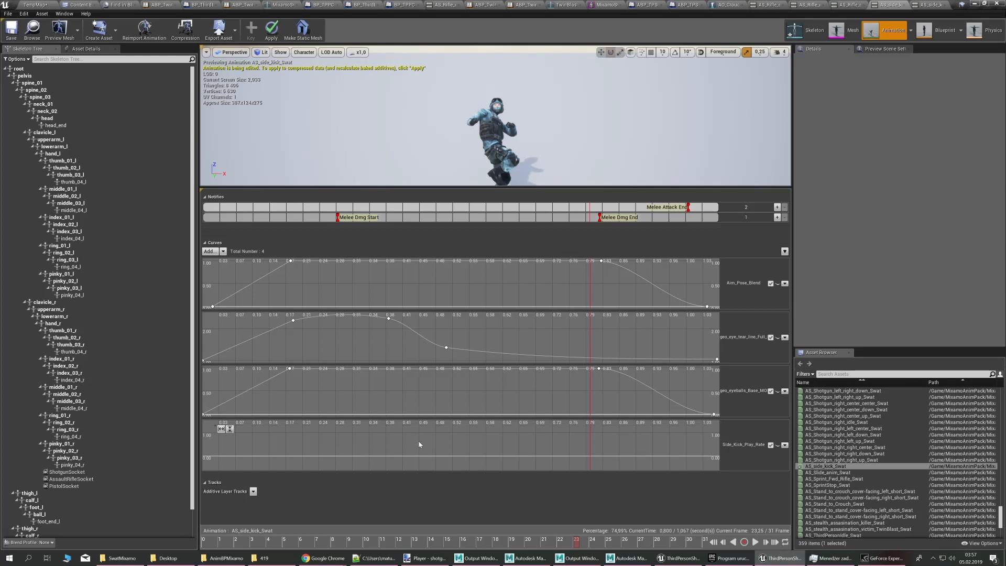
Place two keys on the Swat animation's Side_Kick_Play_Rate curve: near the start and at about 0.17 s with a value of about 2.37
{"action": "right_click", "coordinate": [224, 457]}
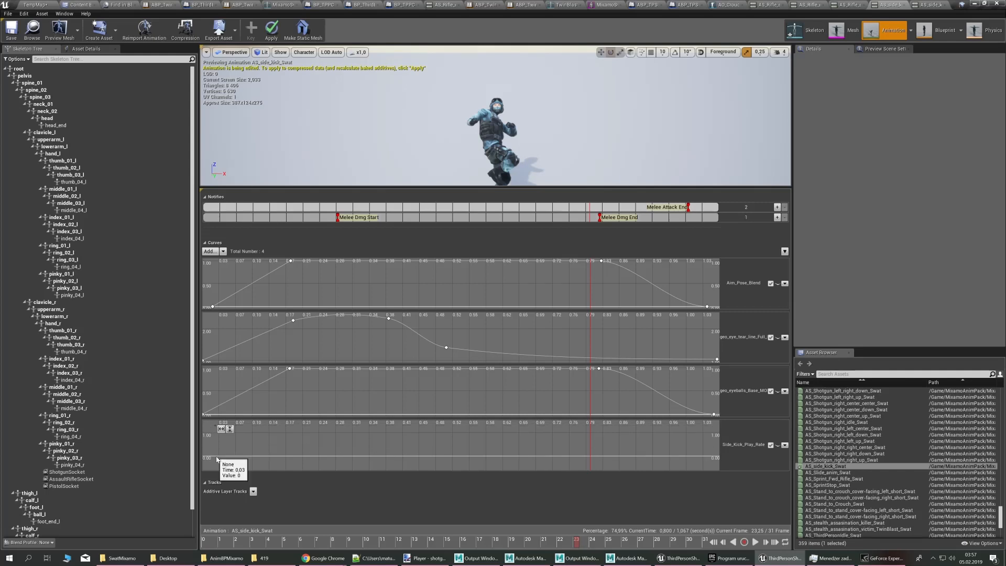
{"action": "left_click", "coordinate": [233, 465]}
{"action": "right_click_drag", "start_coordinate": [281, 443], "coordinate": [292, 469]}
{"action": "left_click", "coordinate": [294, 321]}
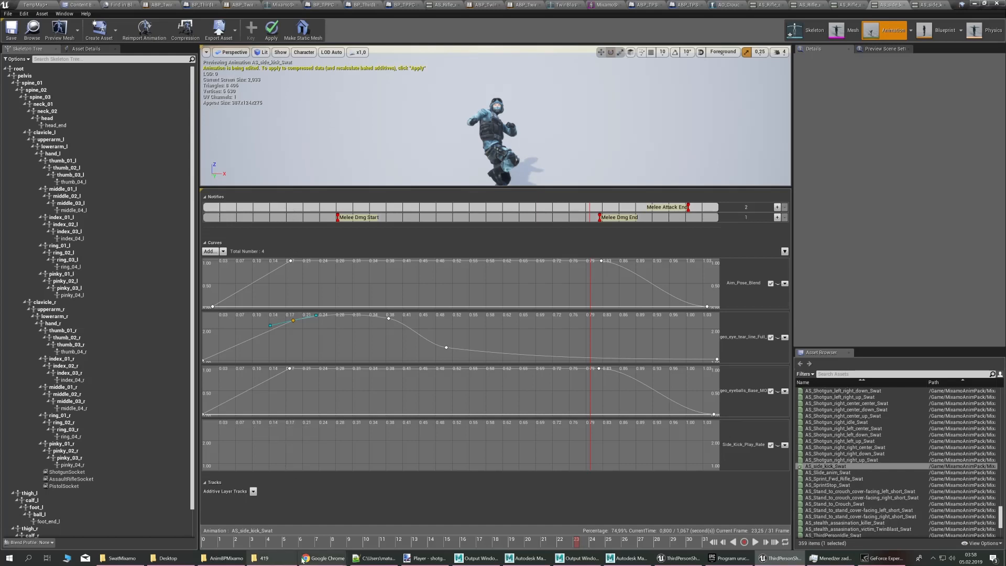
{"action": "left_click_drag", "start_coordinate": [284, 541], "coordinate": [284, 544]}
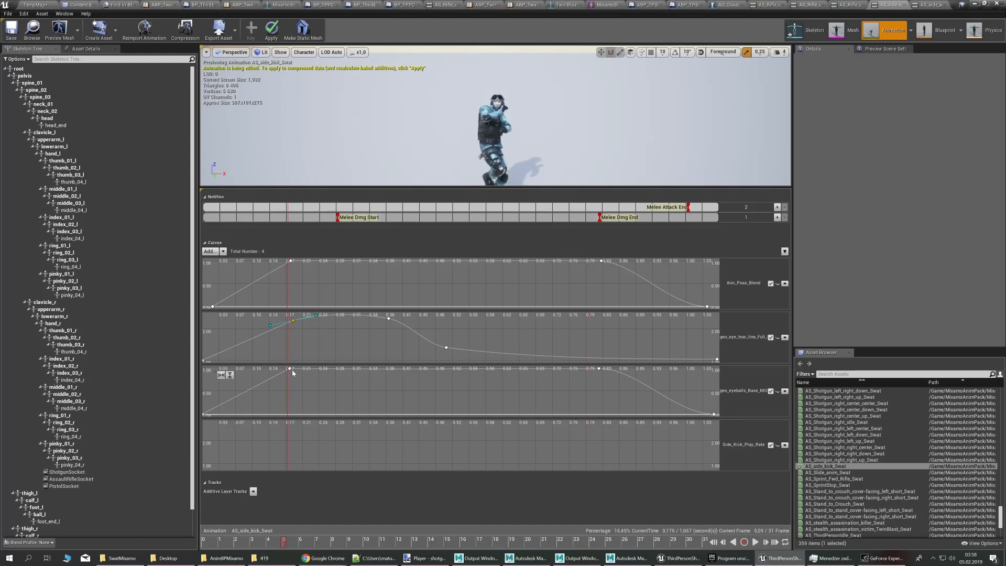
{"action": "middle_click", "coordinate": [287, 446]}
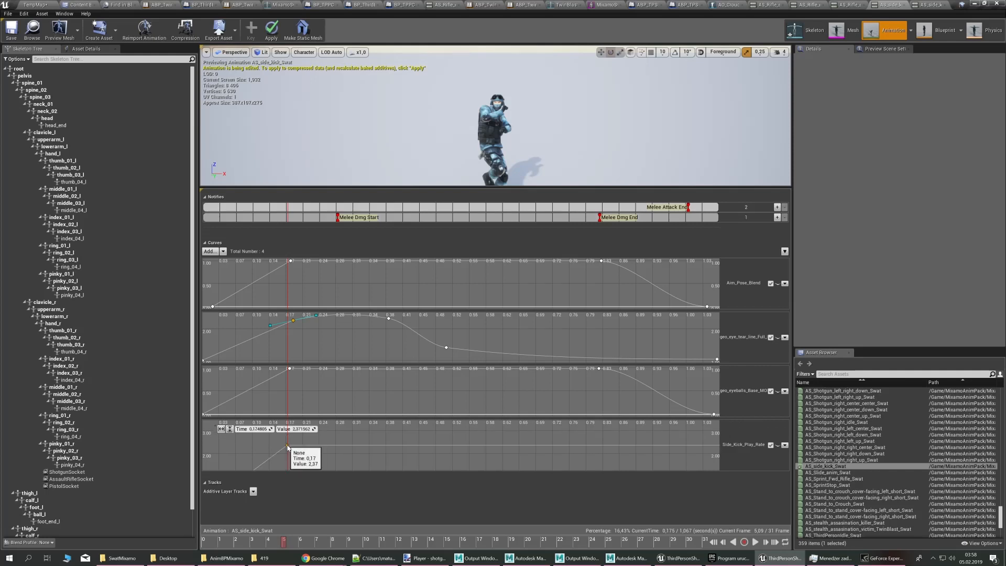
Add Side_Kick_Play_Rate keys at about 0.38 s with value about 2.67 and at about 0.50 s with value about 1.38
{"action": "middle_click", "coordinate": [386, 438]}
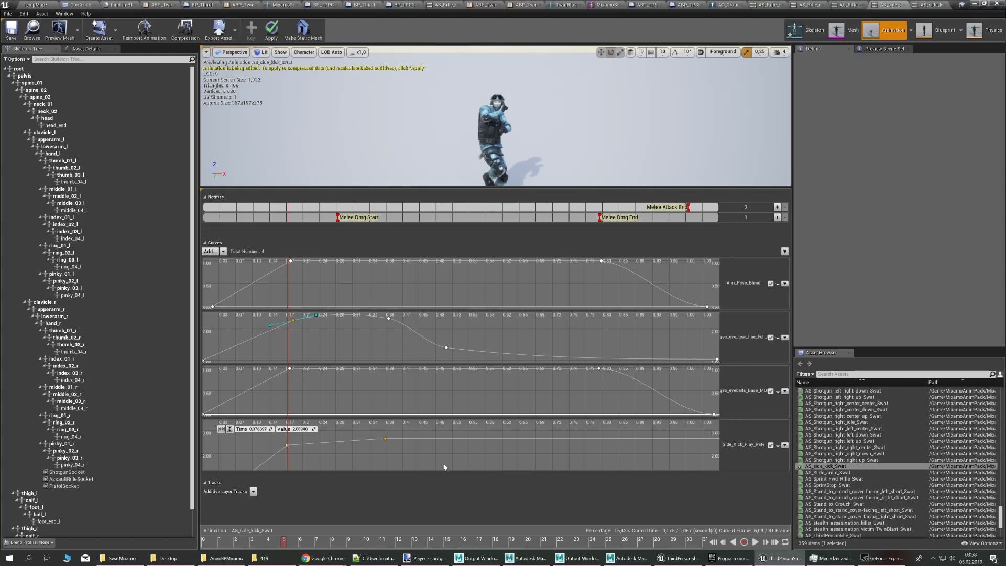
{"action": "right_click_drag", "start_coordinate": [444, 466], "coordinate": [446, 454]}
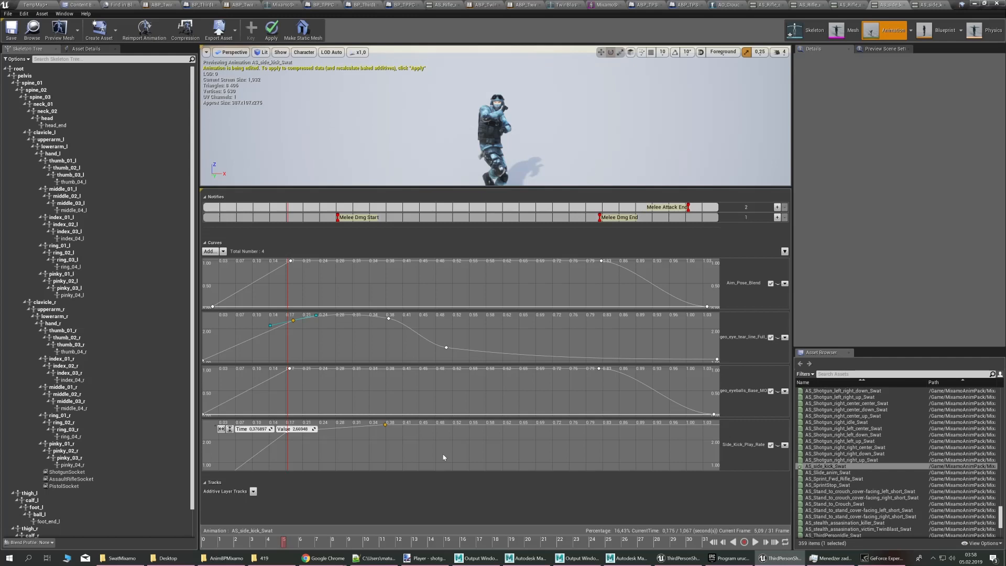
{"action": "middle_click", "coordinate": [443, 454]}
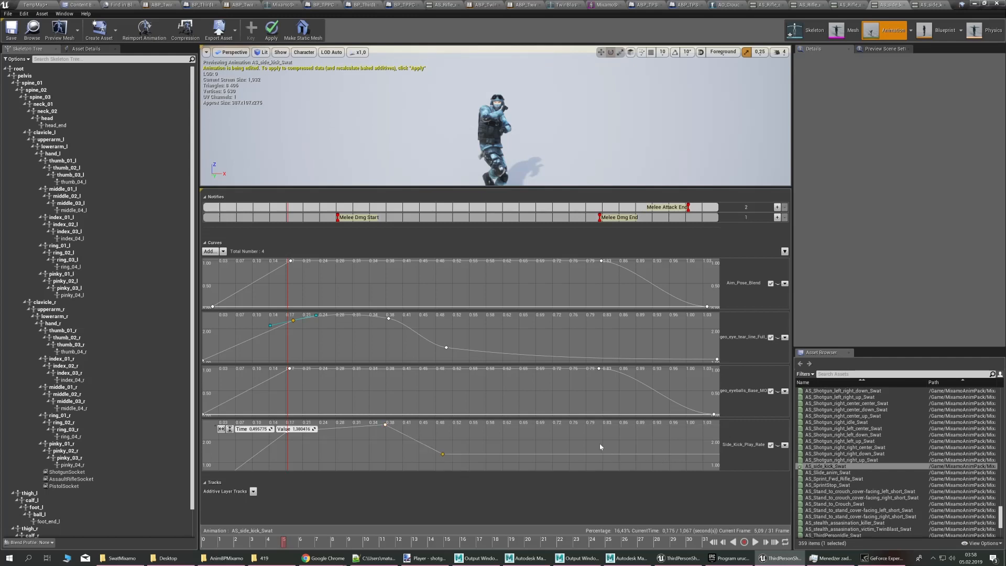
Add a final Side_Kick_Play_Rate key at about 1.05 s and set its value to 1
{"action": "right_click_drag", "start_coordinate": [601, 446], "coordinate": [598, 448]}
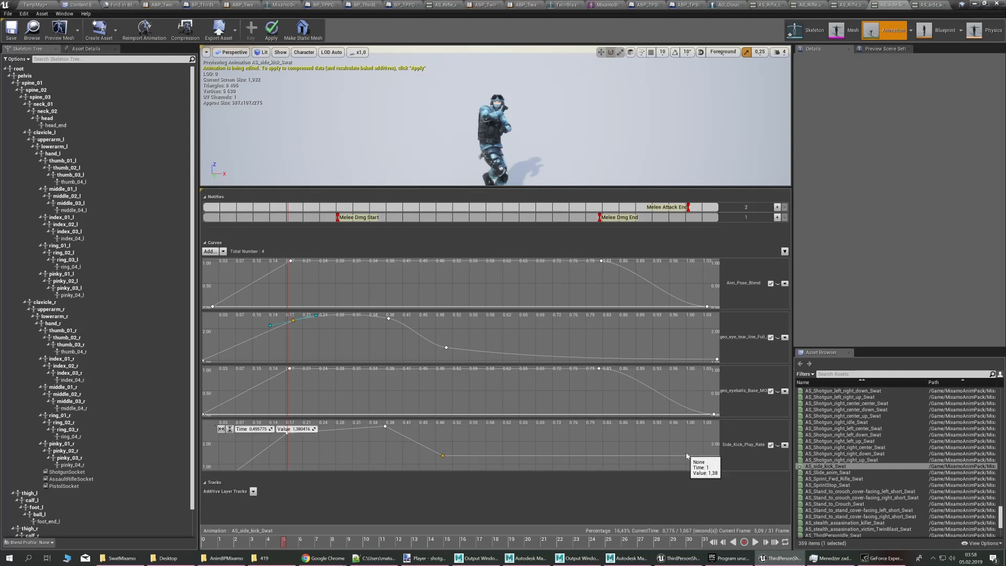
{"action": "right_click_drag", "start_coordinate": [686, 455], "coordinate": [684, 435]}
{"action": "middle_click", "coordinate": [710, 442]}
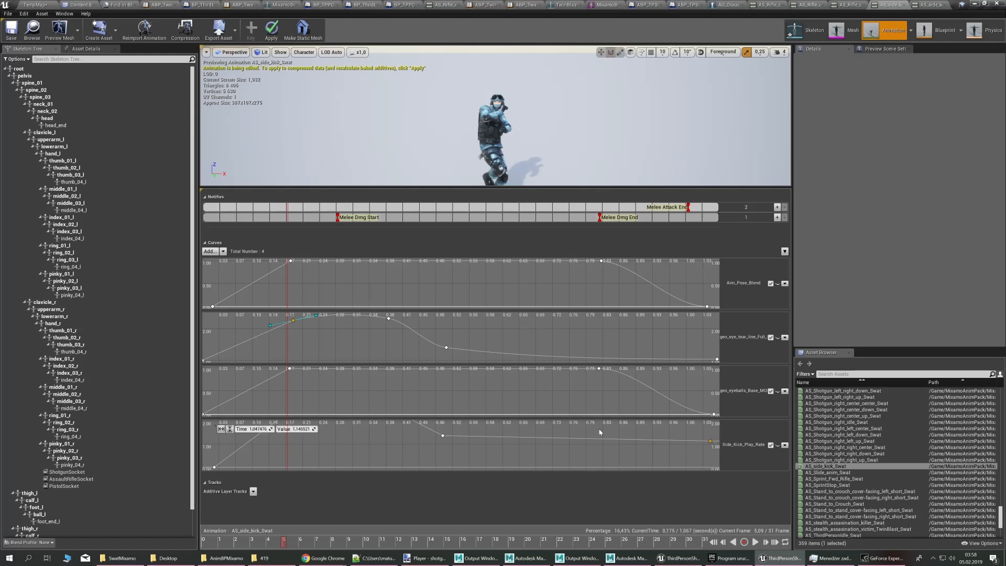
{"action": "type", "text": "1"}
{"action": "key", "text": "Return"}
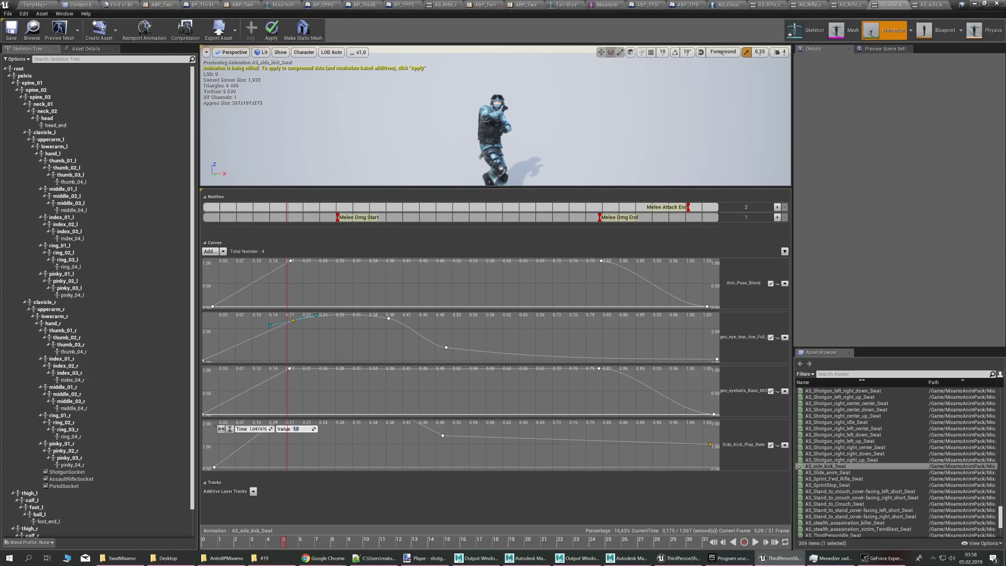
Set the first Side_Kick_Play_Rate key to time 0 and value 0, give the curve smooth interpolation, and save the animation
{"action": "right_click_drag", "start_coordinate": [454, 435], "coordinate": [456, 453]}
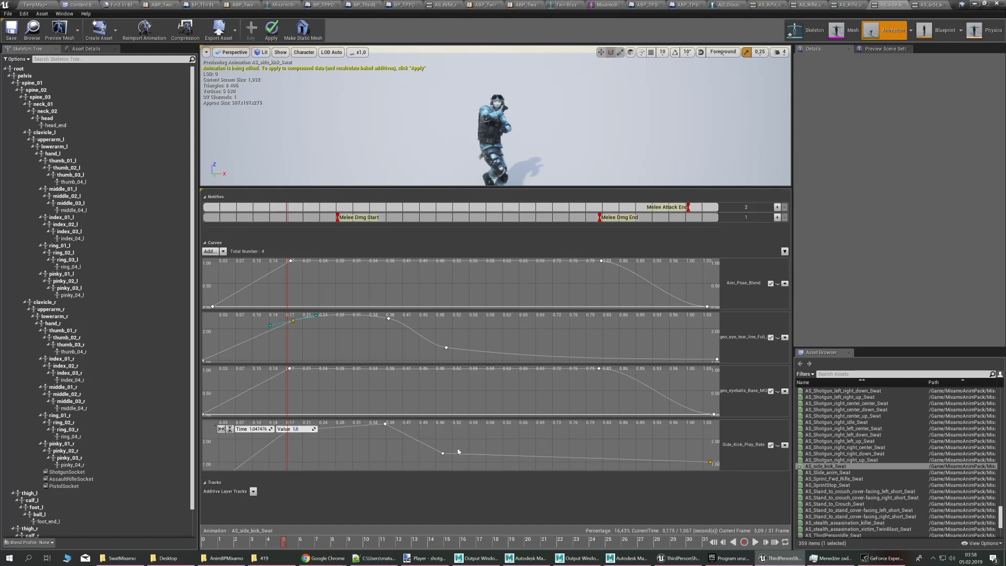
{"action": "right_click_drag", "start_coordinate": [374, 435], "coordinate": [352, 403]}
{"action": "left_click", "coordinate": [287, 455]}
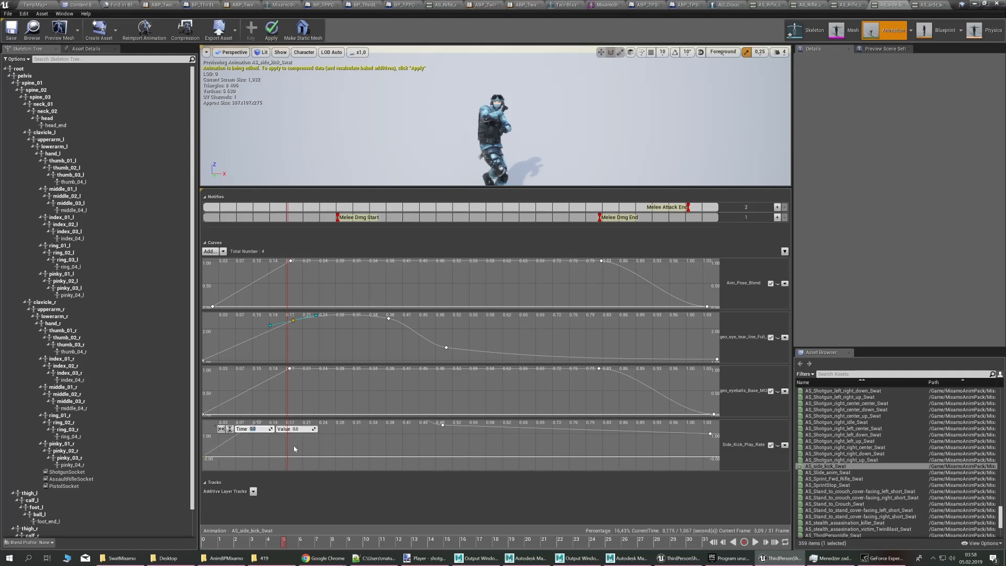
{"action": "right_click_drag", "start_coordinate": [282, 446], "coordinate": [276, 468]}
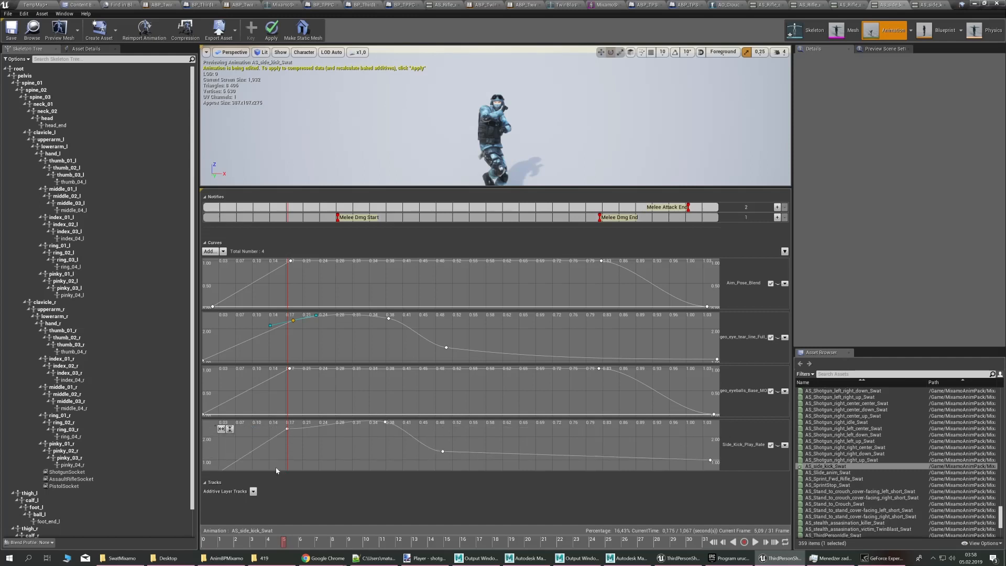
{"action": "left_click", "coordinate": [11, 30]}
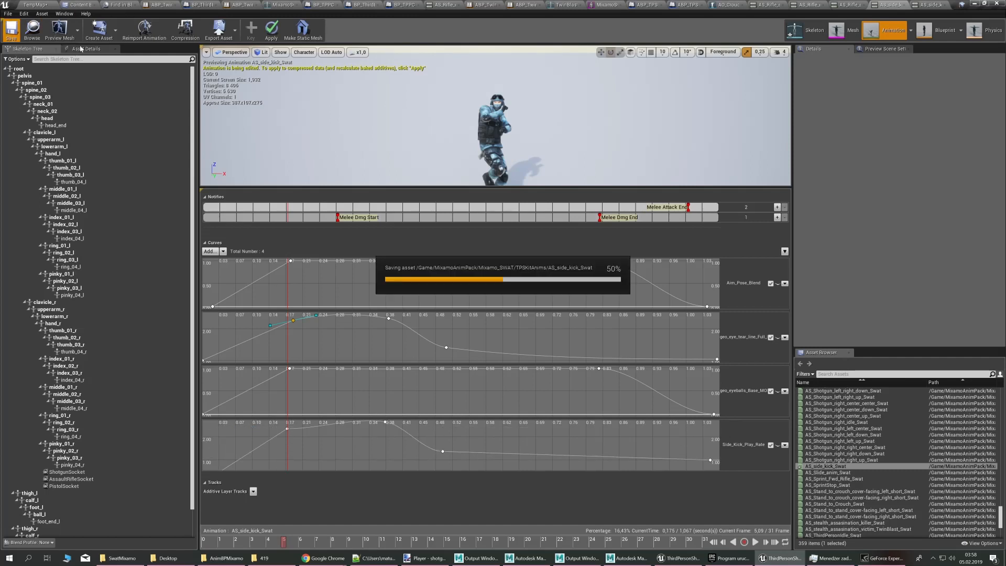
Remove the misnamed geo_eyeballs_Base and geo_eye_tear_line curve tracks from AS_side_kick_Swat and save the animation
{"action": "left_click", "coordinate": [784, 391]}
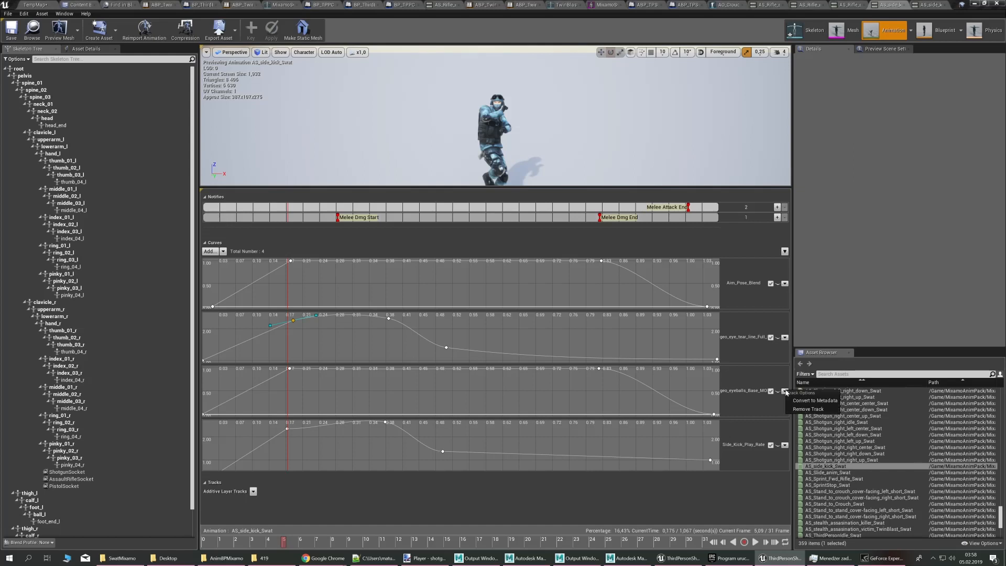
{"action": "left_click", "coordinate": [800, 409]}
{"action": "left_click", "coordinate": [784, 338]}
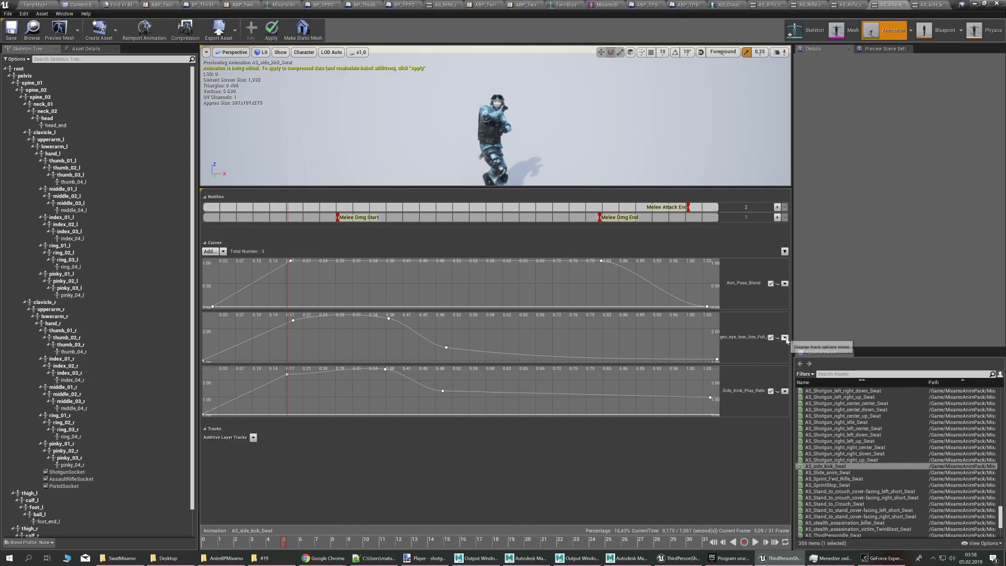
{"action": "left_click", "coordinate": [808, 358]}
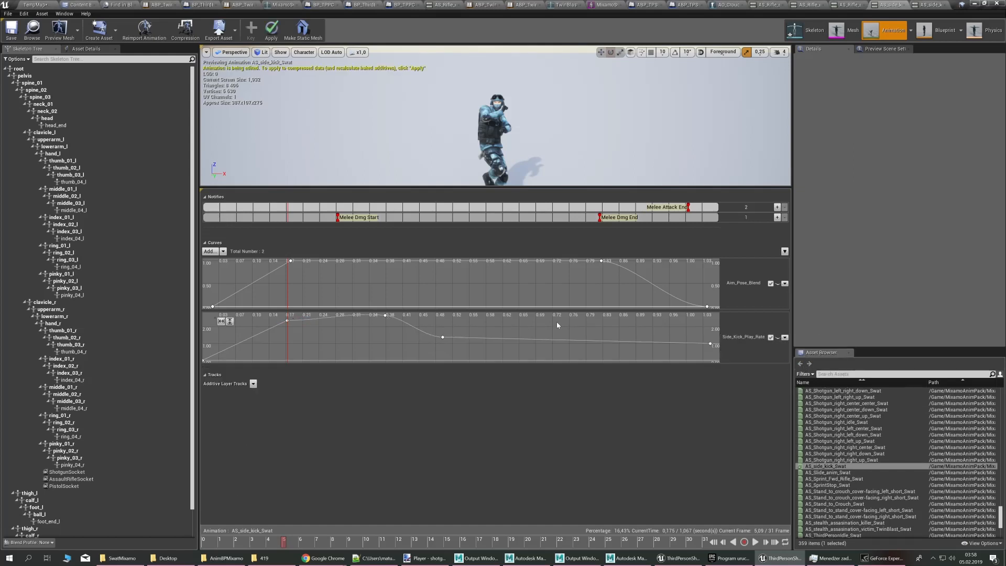
{"action": "left_click_drag", "start_coordinate": [497, 184], "coordinate": [492, 316]}
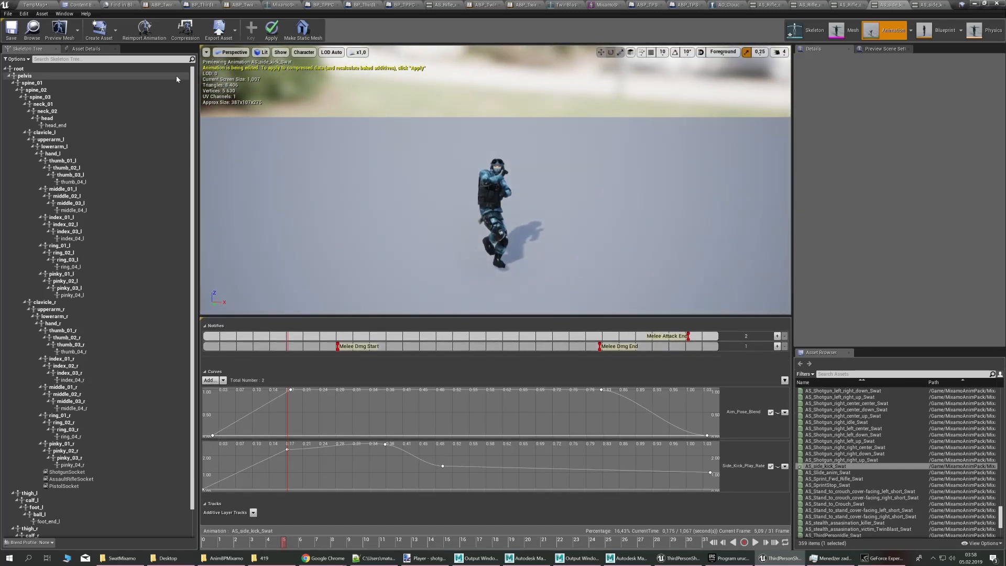
{"action": "left_click", "coordinate": [6, 35]}
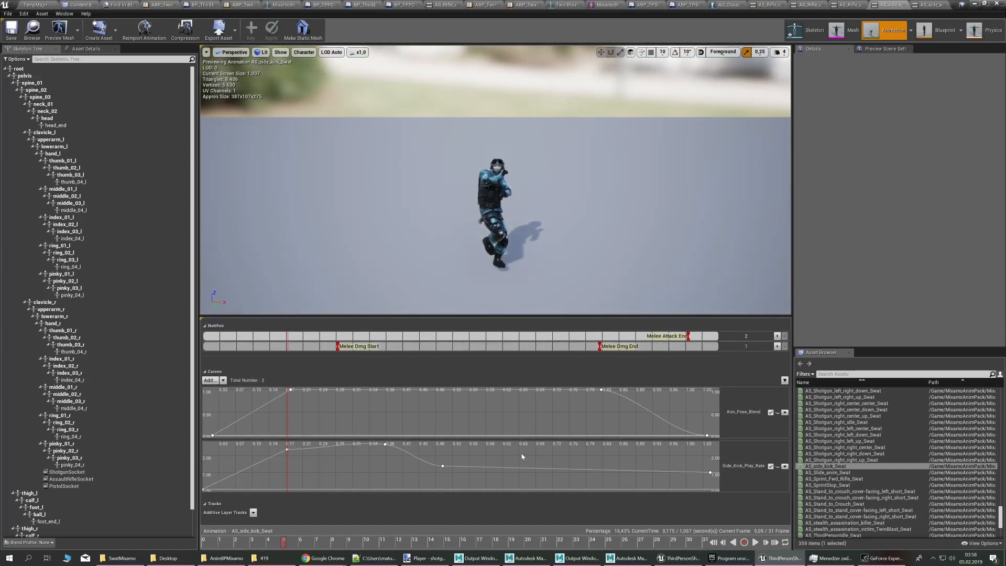
Steepen the outgoing tangent of the Side_Kick_Play_Rate key at about 0.17 s and save the animation
{"action": "right_click_drag", "start_coordinate": [522, 456], "coordinate": [508, 475]}
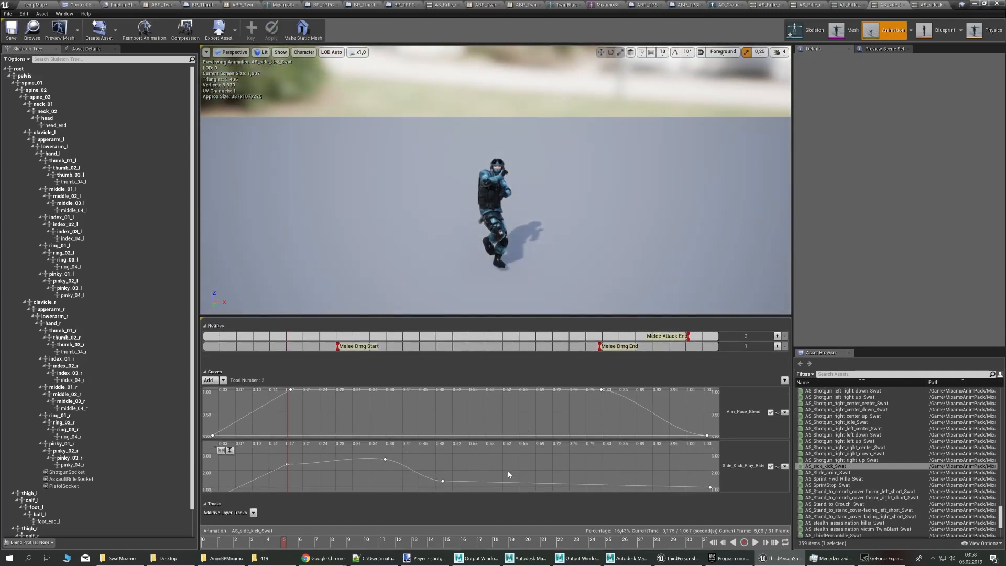
{"action": "left_click", "coordinate": [287, 464]}
{"action": "left_click_drag", "start_coordinate": [313, 464], "coordinate": [311, 459]}
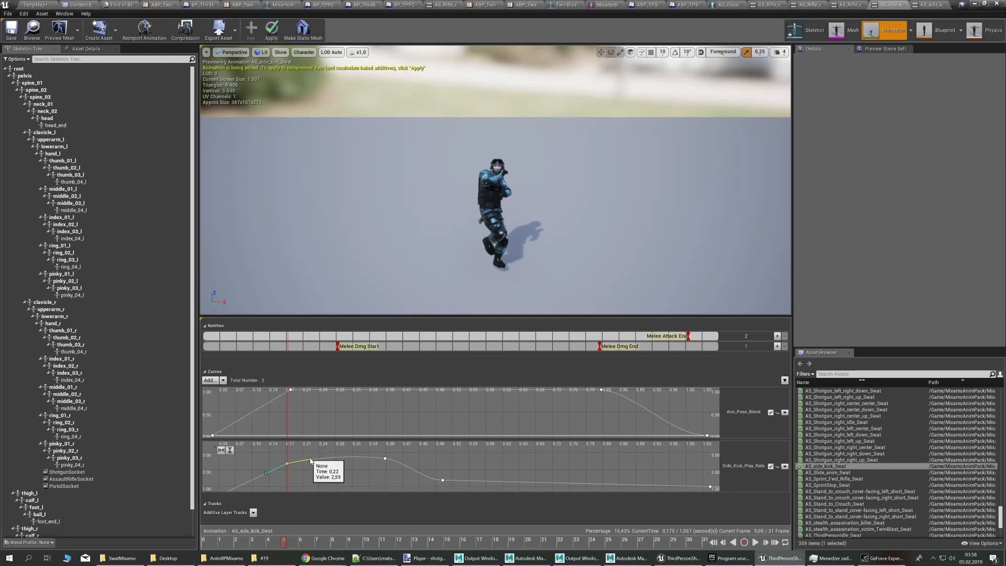
{"action": "left_click", "coordinate": [11, 30]}
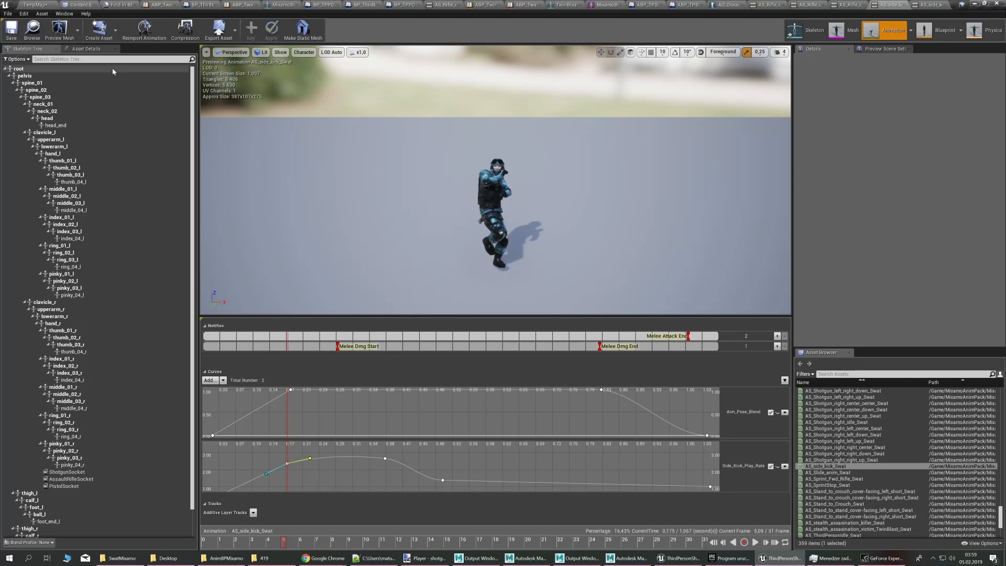
Play-test the Swat character's side kick repeatedly in the TempMap level, stop the session, and return to the original AS_side_kick animation
{"action": "left_click", "coordinate": [37, 5]}
{"action": "left_click", "coordinate": [265, 29]}
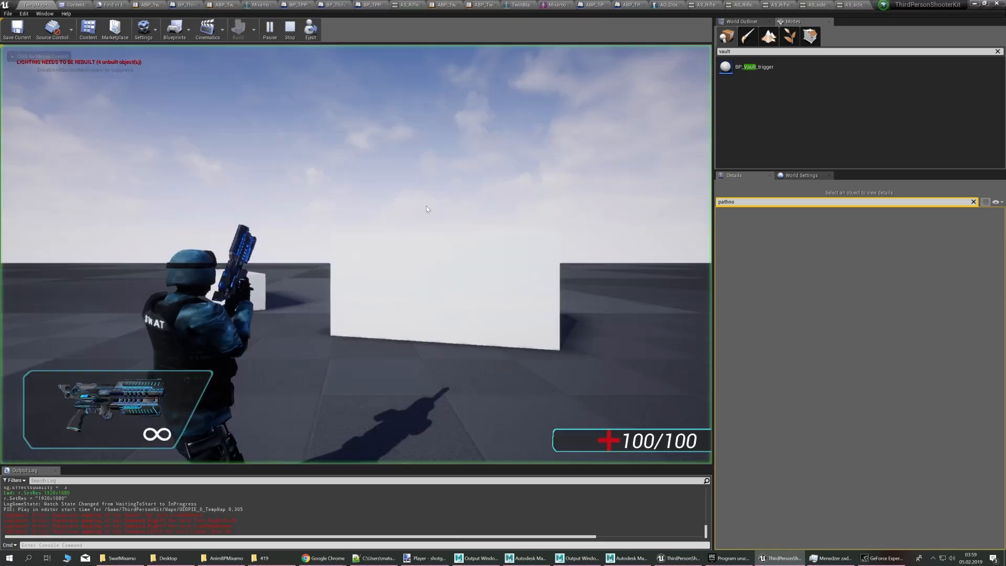
{"action": "key", "text": "c"}
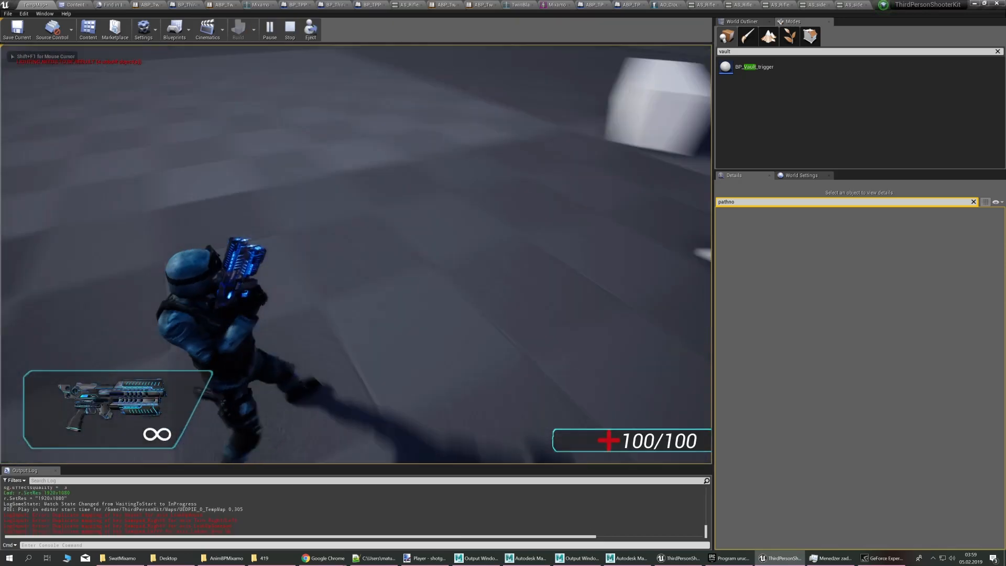
{"action": "key", "text": "c"}
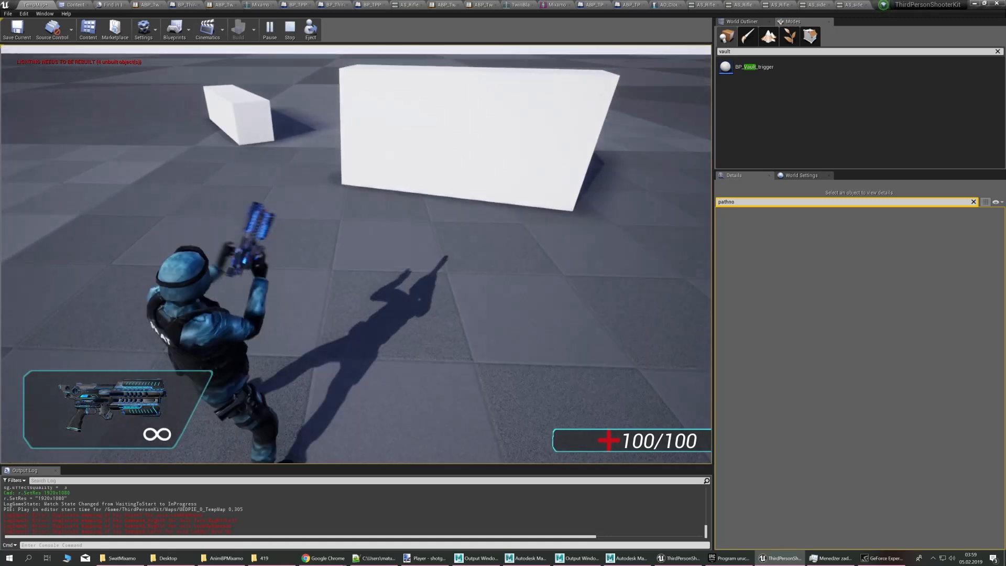
{"action": "key", "text": "c"}
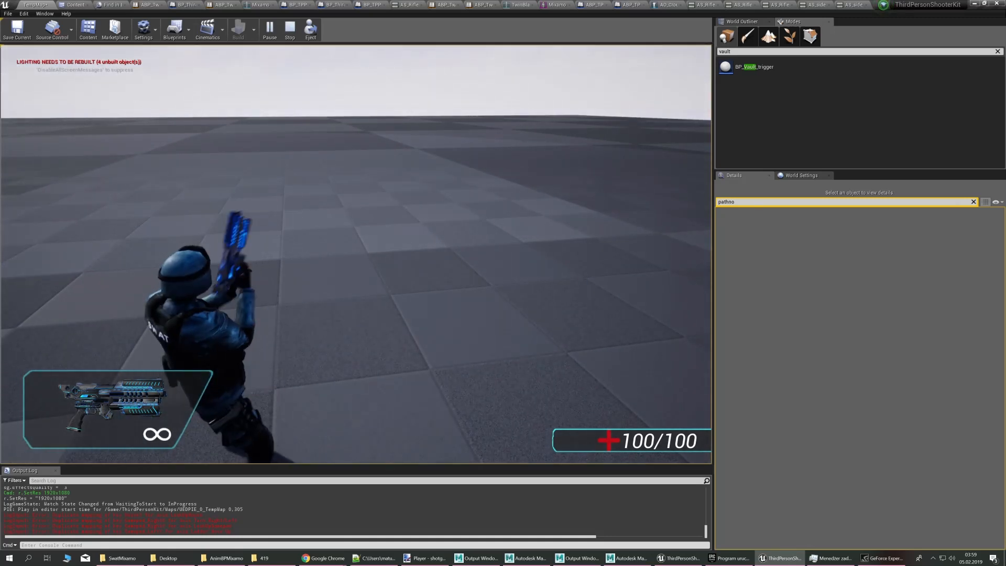
{"action": "key", "text": "c"}
{"action": "key", "text": "c"}
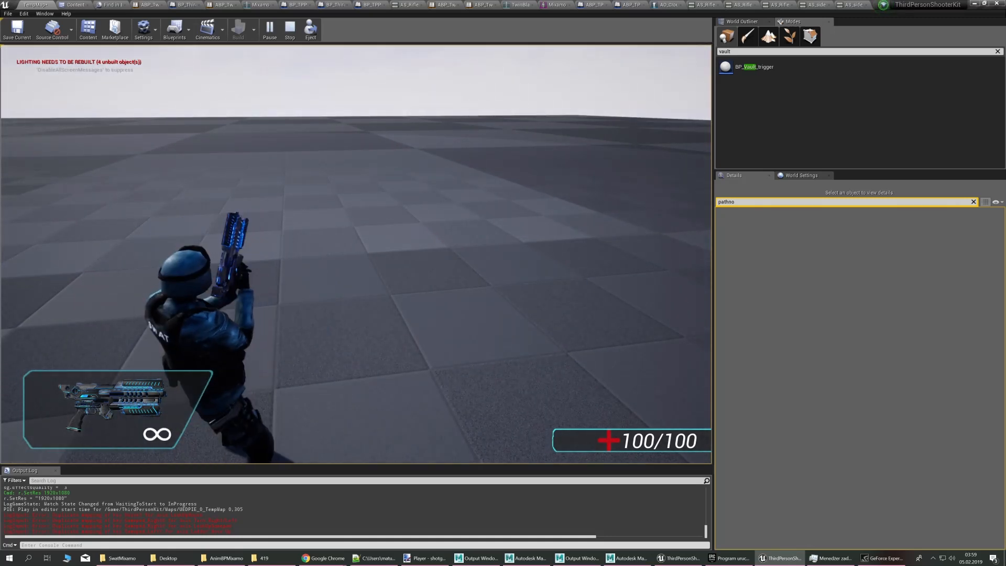
{"action": "key", "text": "d"}
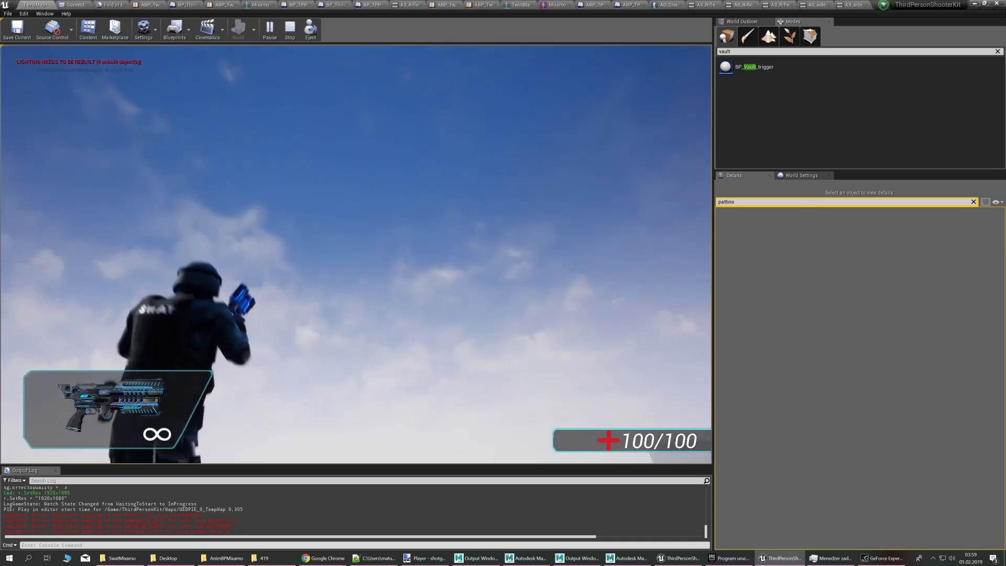
{"action": "key", "text": "c"}
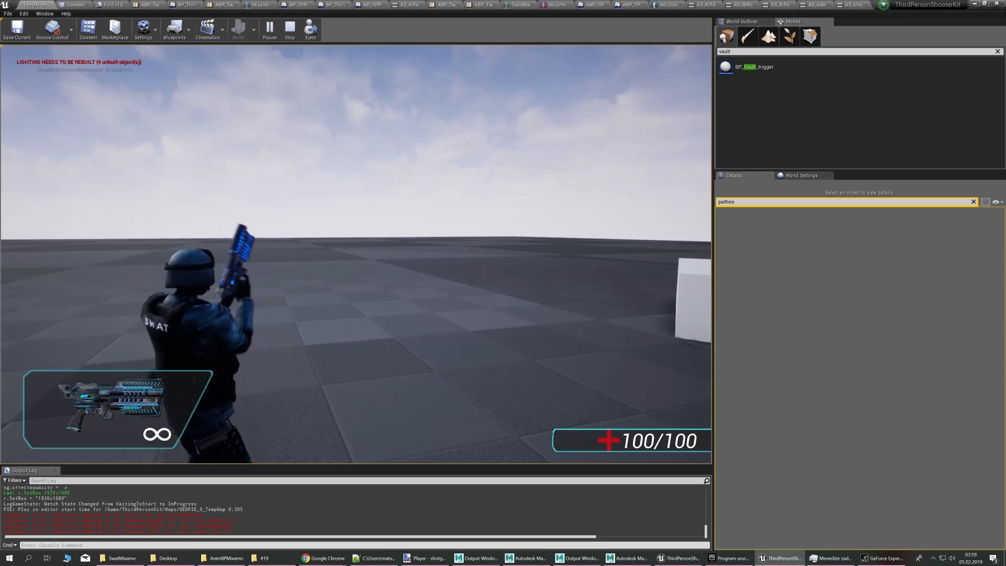
{"action": "key", "text": "Escape"}
{"action": "left_click", "coordinate": [849, 4]}
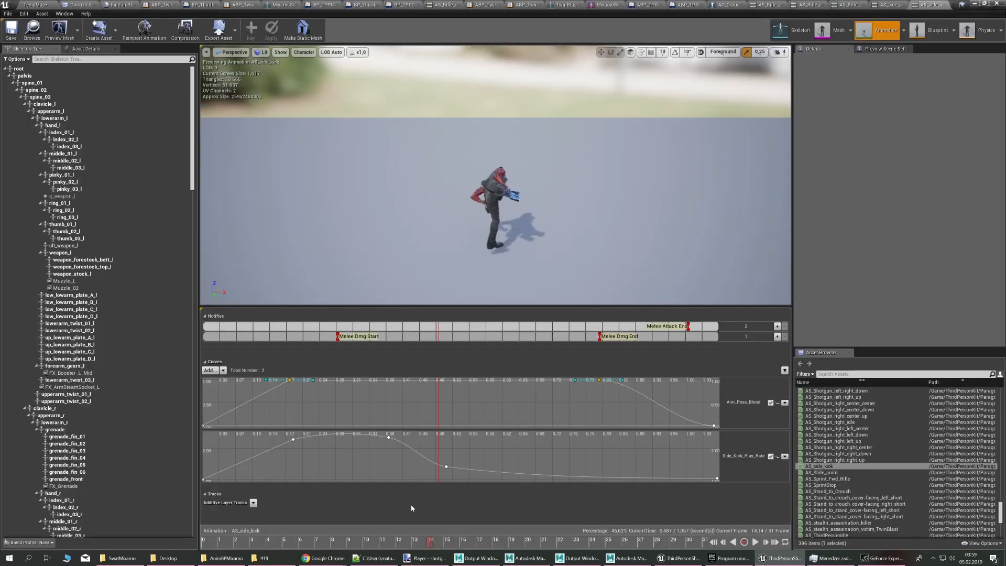
Scrub the AS_side_kick_Swat animation to about frame 7 and read step 11 of the RetargetingSteps.txt notes
{"action": "left_click", "coordinate": [898, 4]}
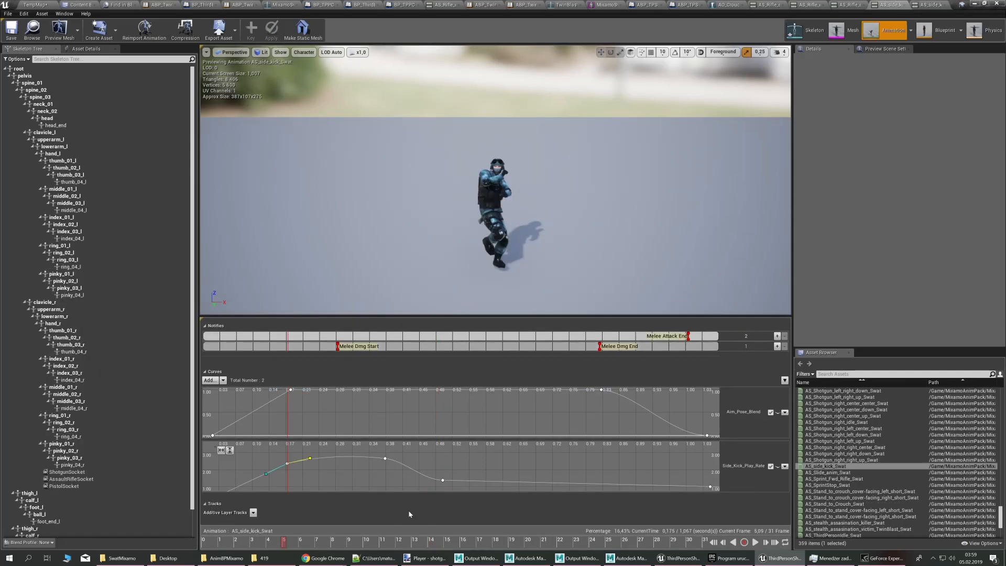
{"action": "left_click_drag", "start_coordinate": [284, 541], "coordinate": [318, 541]}
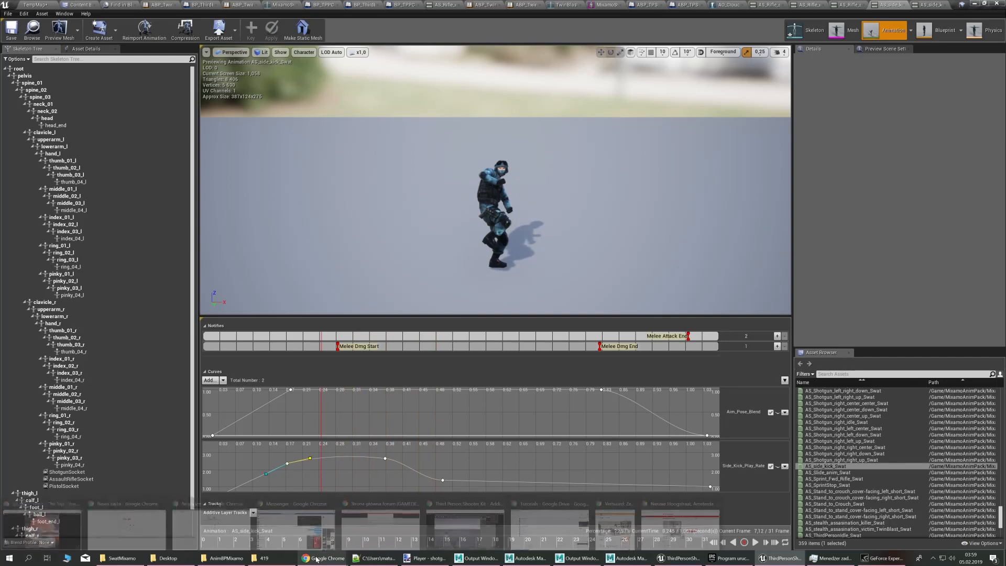
{"action": "mouse_move", "coordinate": [316, 560]}
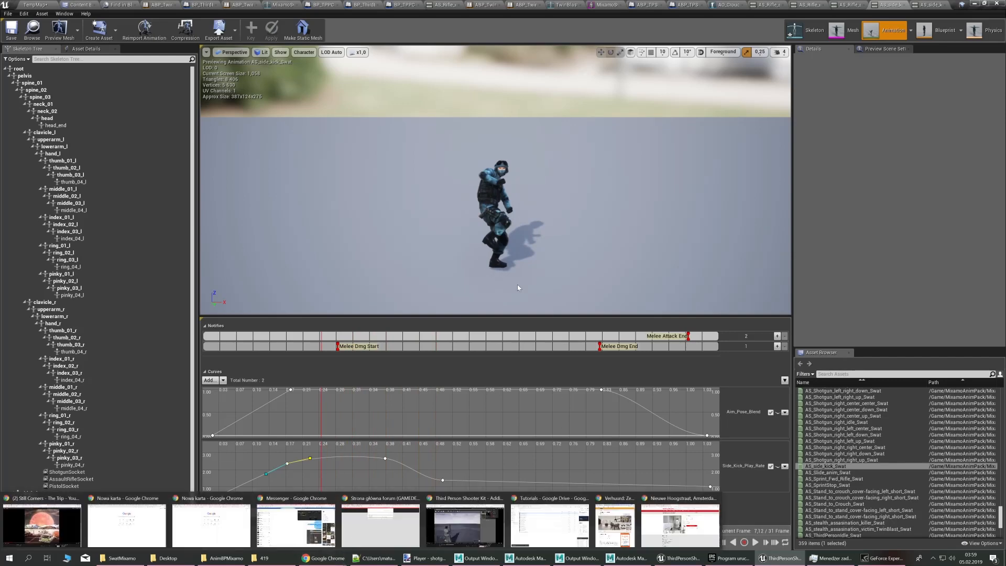
{"action": "key", "text": "alt+Tab"}
{"action": "left_click", "coordinate": [451, 148]}
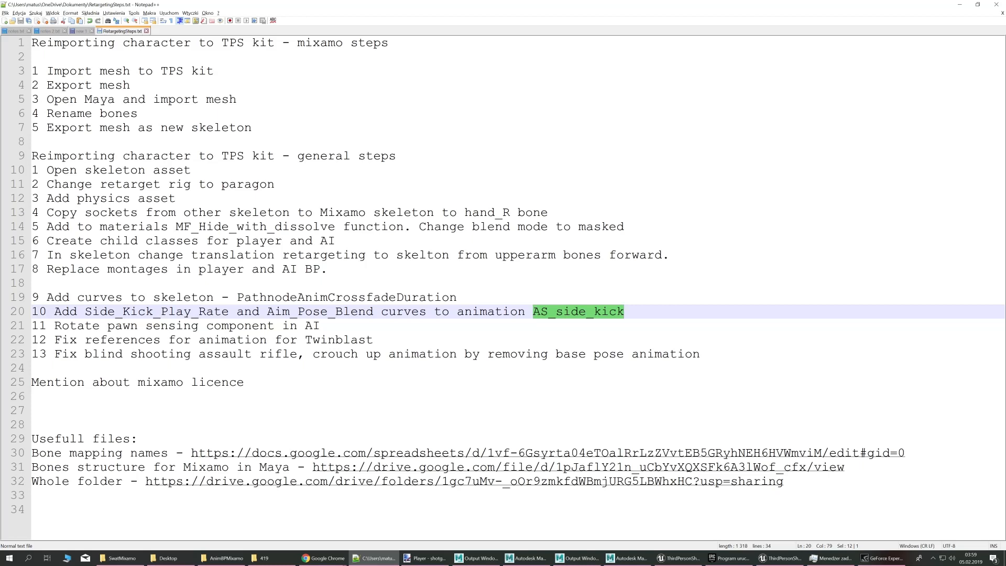
{"action": "left_click", "coordinate": [206, 325]}
{"action": "key", "text": "alt+Tab"}
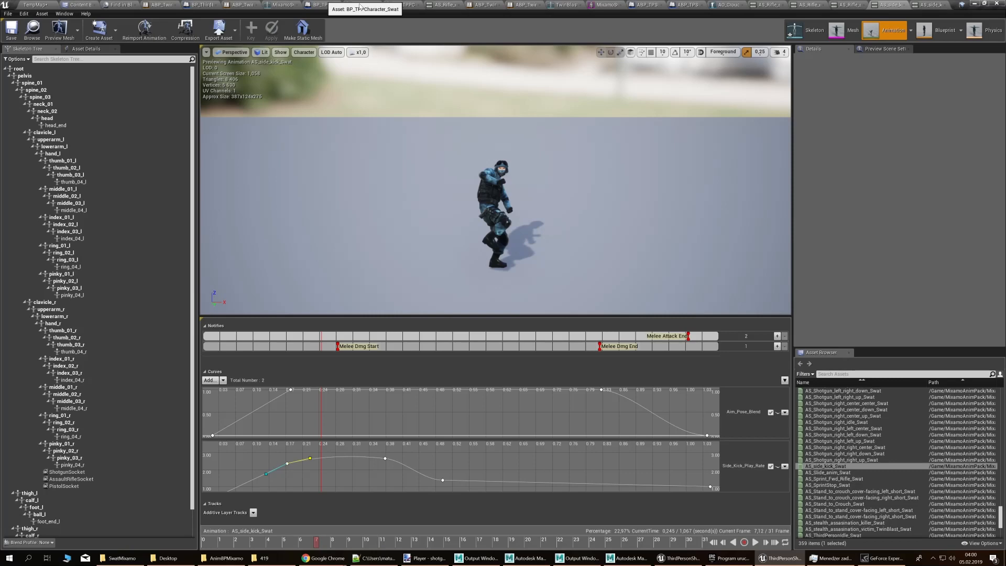
Open the BP_ThirdPersonShooterAI_Swat blueprint and rotate its Pawn Sensor so the yellow arrow points where the character faces
{"action": "left_click", "coordinate": [359, 6]}
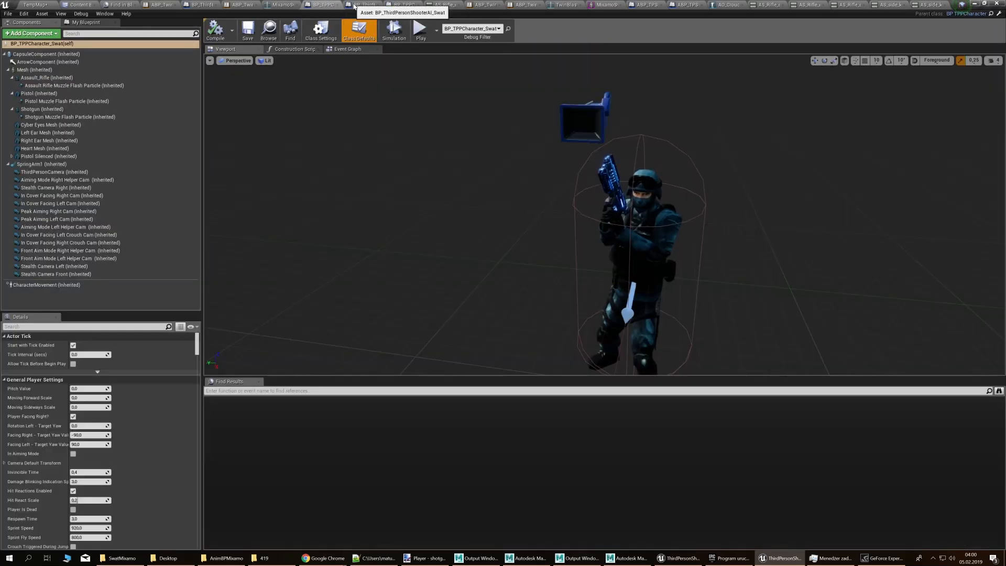
{"action": "left_click", "coordinate": [355, 6]}
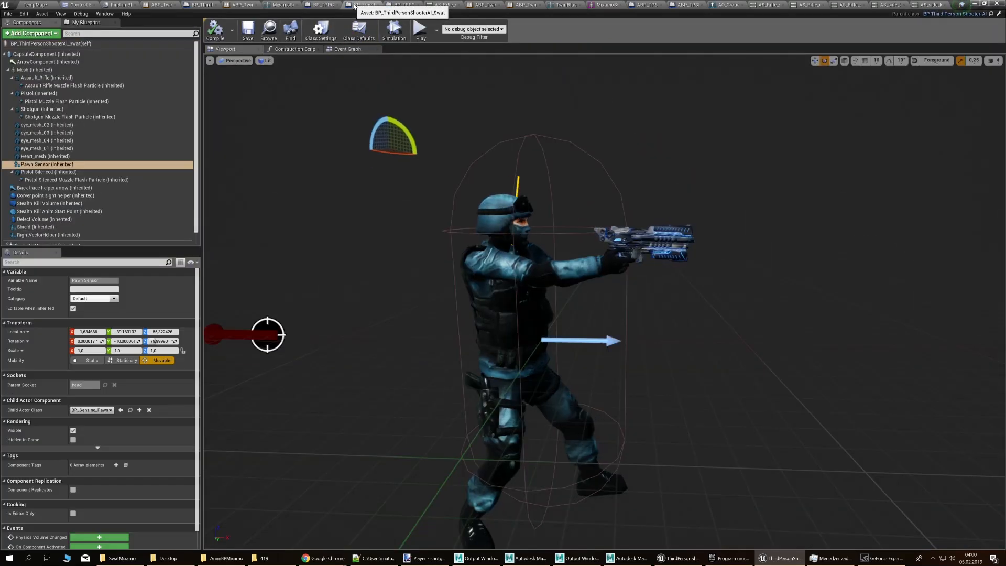
{"action": "left_click", "coordinate": [76, 180]}
{"action": "left_click", "coordinate": [79, 164]}
{"action": "right_click_drag", "start_coordinate": [530, 240], "coordinate": [606, 234]}
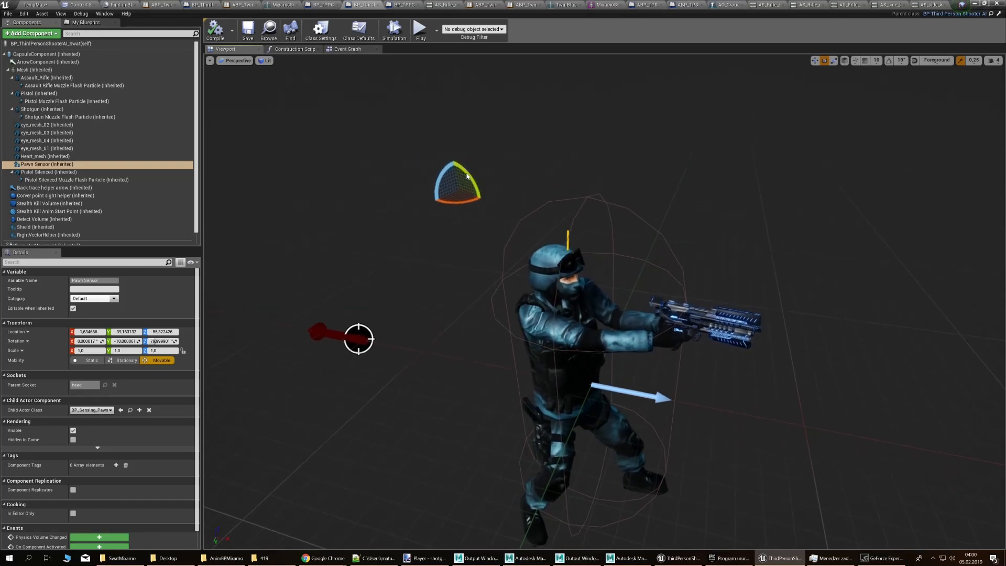
{"action": "left_click_drag", "start_coordinate": [479, 183], "coordinate": [466, 167]}
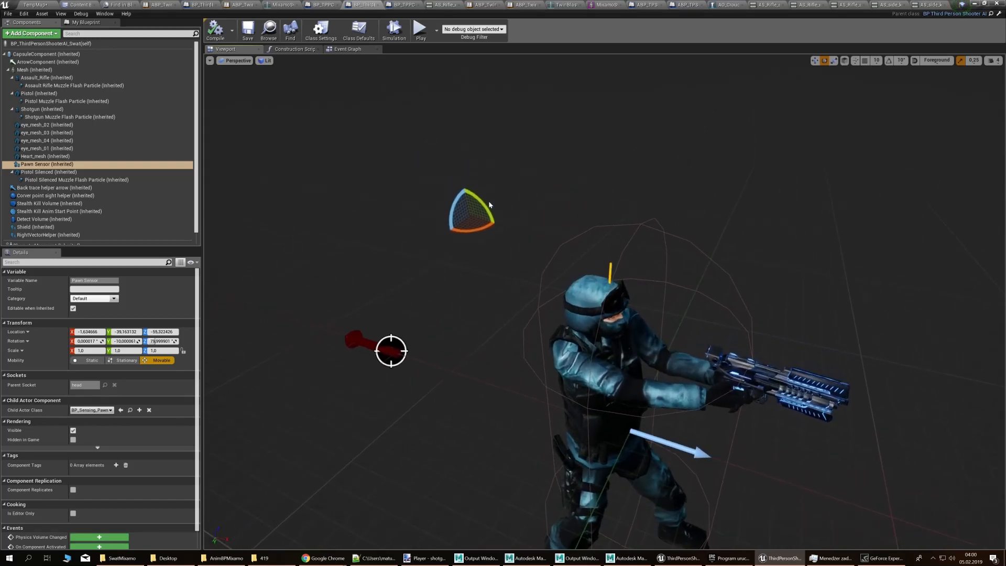
{"action": "left_click_drag", "start_coordinate": [485, 202], "coordinate": [523, 255]}
{"action": "right_click_drag", "start_coordinate": [523, 255], "coordinate": [539, 236]}
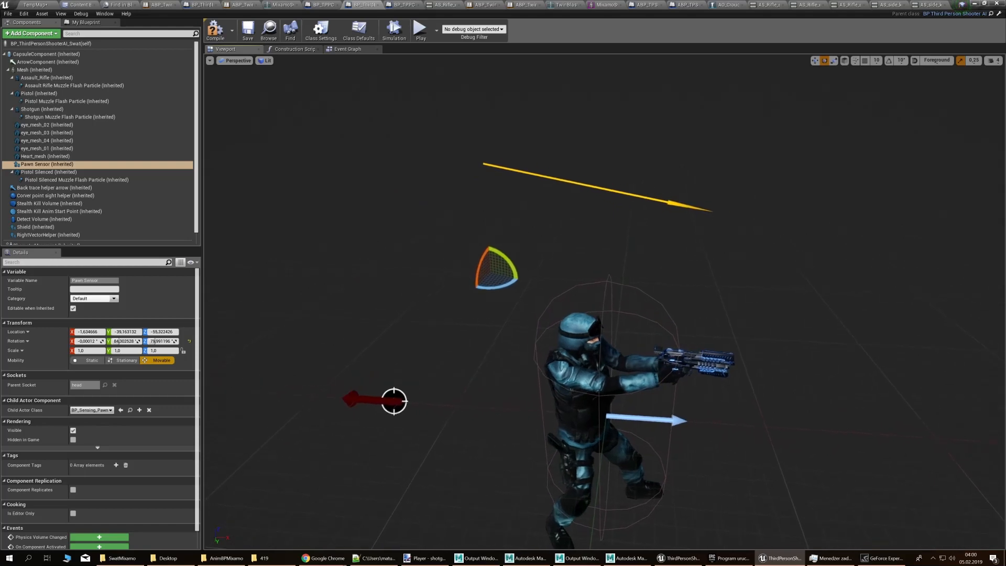
Move the Pawn Sensor down towards the Swat character's head, to about Y 48.8 and Z -34.3
{"action": "key", "text": "w"}
{"action": "left_click_drag", "start_coordinate": [490, 277], "coordinate": [525, 380]}
{"action": "right_click_drag", "start_coordinate": [555, 357], "coordinate": [456, 343]}
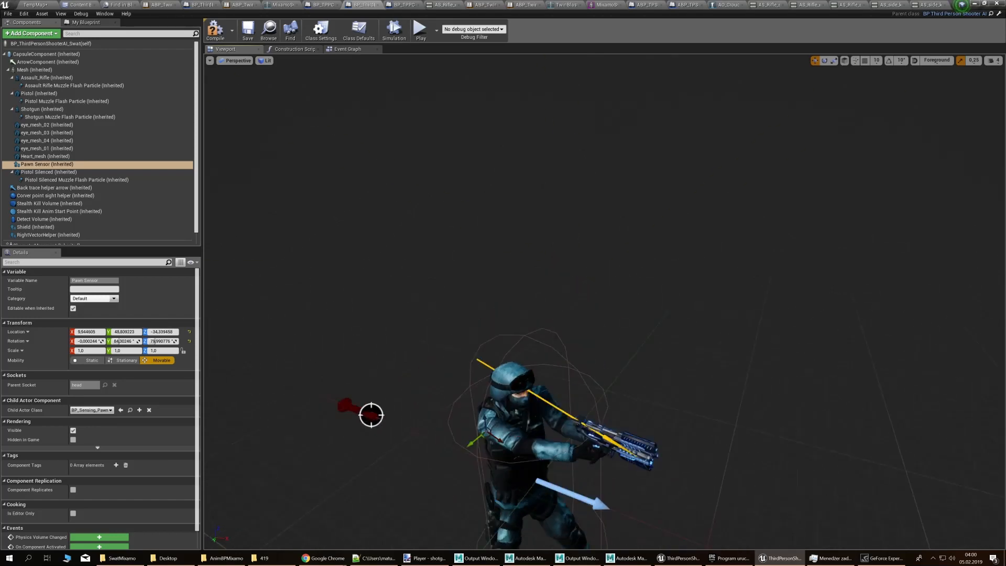
{"action": "right_click_drag", "start_coordinate": [604, 301], "coordinate": [555, 283]}
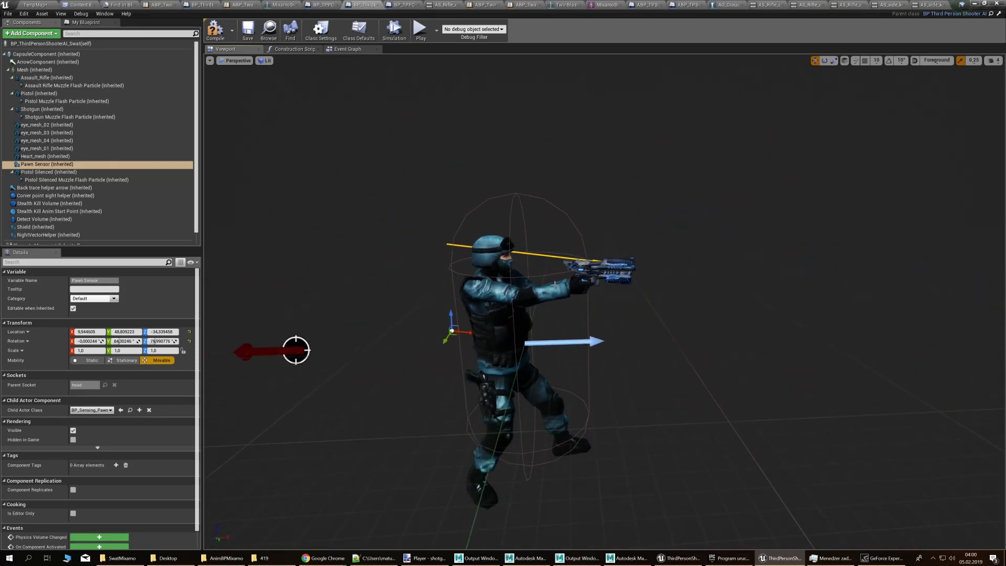
Reposition the Pawn Sensor near the head, to about X -3.1, Y 46.5 and Z -40.8
{"action": "left_click", "coordinate": [40, 173]}
{"action": "left_click", "coordinate": [64, 163]}
{"action": "right_click_drag", "start_coordinate": [464, 332], "coordinate": [462, 336]}
{"action": "left_click_drag", "start_coordinate": [461, 336], "coordinate": [450, 338]}
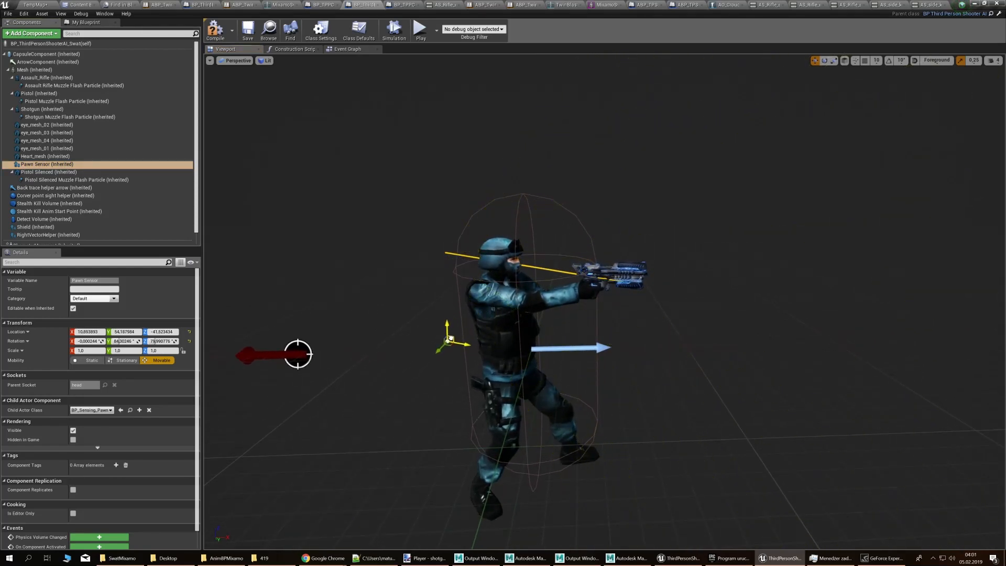
{"action": "right_click_drag", "start_coordinate": [450, 337], "coordinate": [473, 374]}
{"action": "left_click_drag", "start_coordinate": [473, 374], "coordinate": [459, 370]}
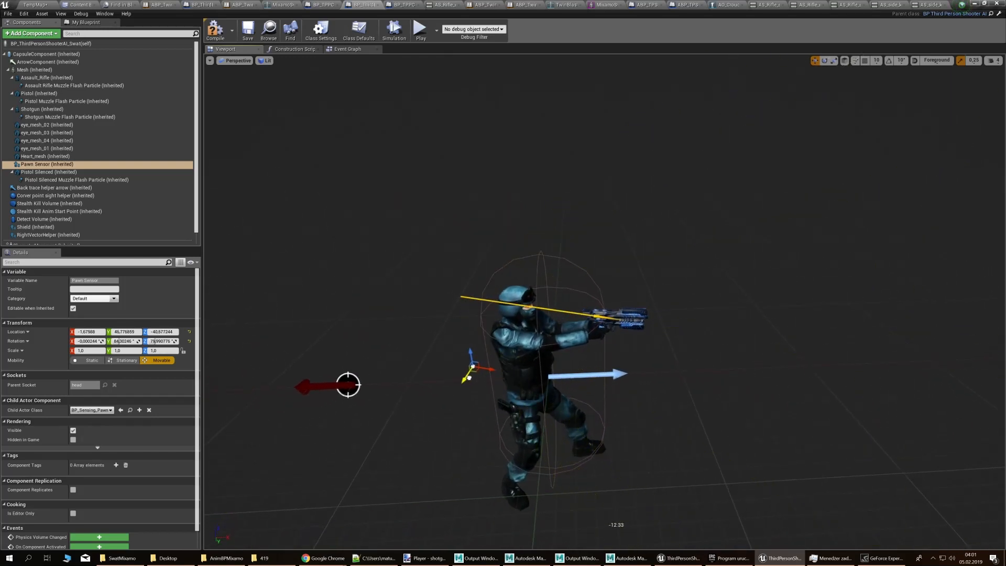
{"action": "right_click_drag", "start_coordinate": [458, 370], "coordinate": [510, 350]}
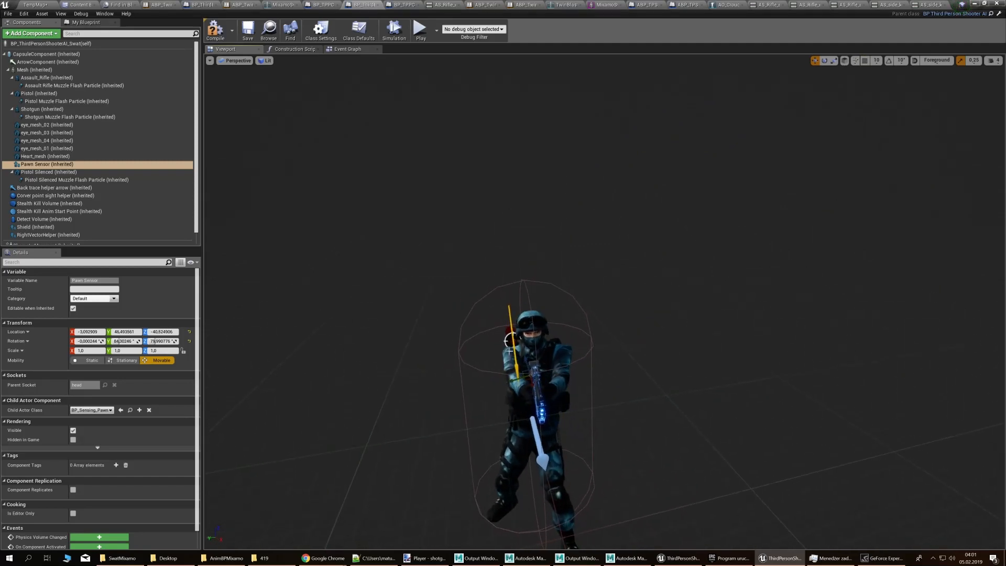
Centre the Pawn Sensor arrow on the head at about X 10, Y 51.4 and Z -41.2, and save the blueprint
{"action": "right_click_drag", "start_coordinate": [329, 211], "coordinate": [587, 298]}
{"action": "left_click_drag", "start_coordinate": [588, 299], "coordinate": [603, 298]}
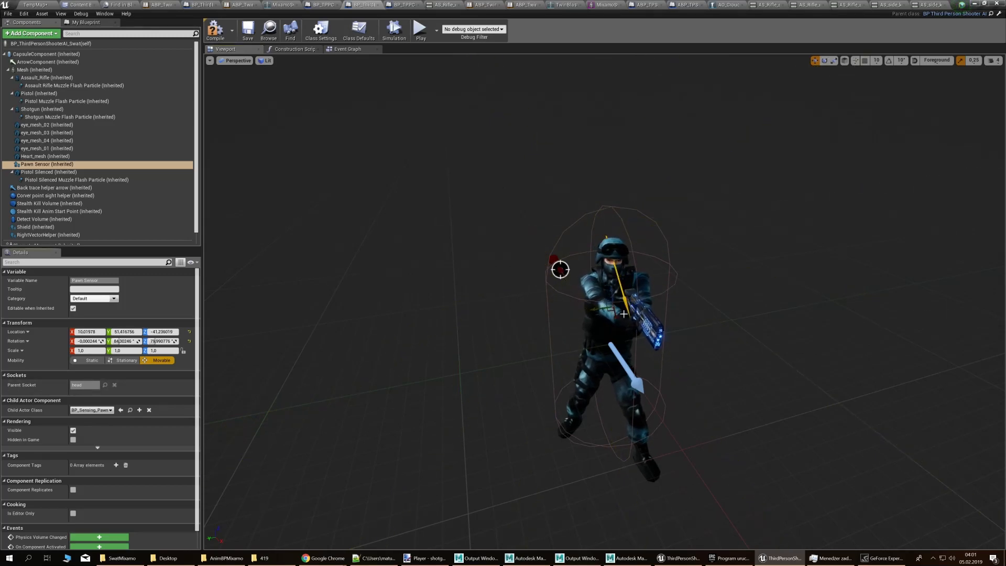
{"action": "right_click_drag", "start_coordinate": [623, 314], "coordinate": [760, 330]}
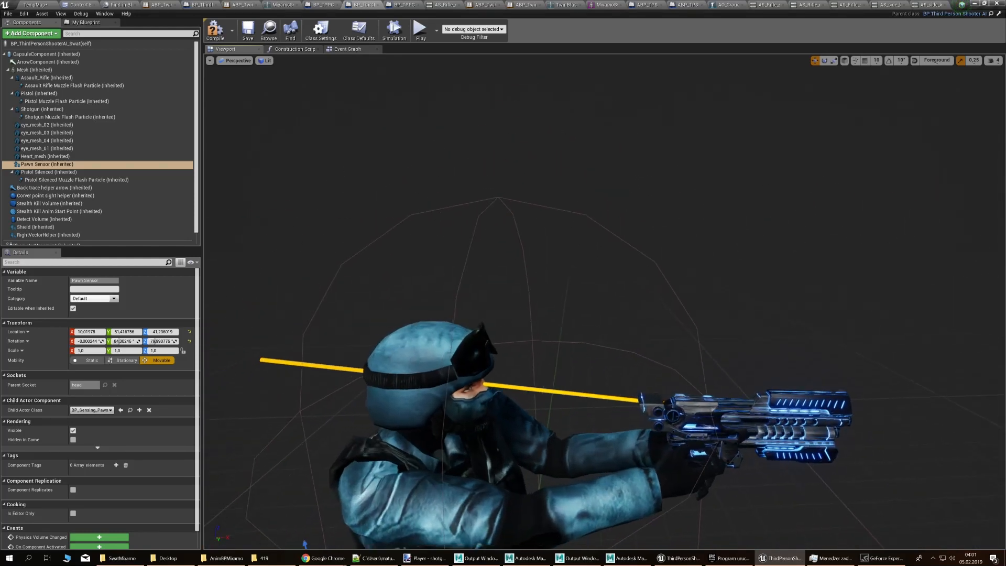
{"action": "key", "text": "f"}
{"action": "left_click", "coordinate": [247, 29]}
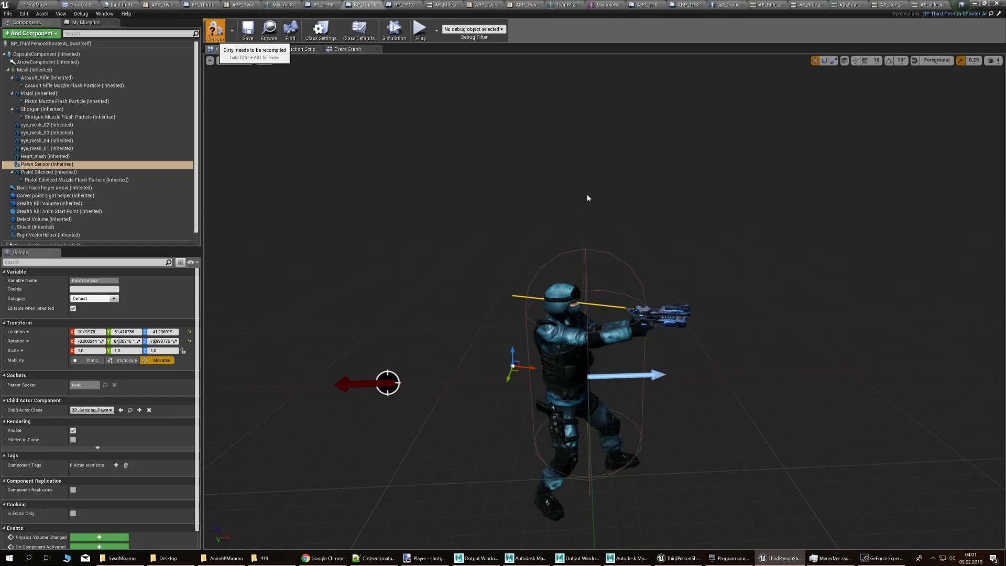
Read step 12 of the retargeting notes on Twinblast animation references and open the ABP_TwinBlastMainPlayer animation blueprint
{"action": "key", "text": "alt+Tab"}
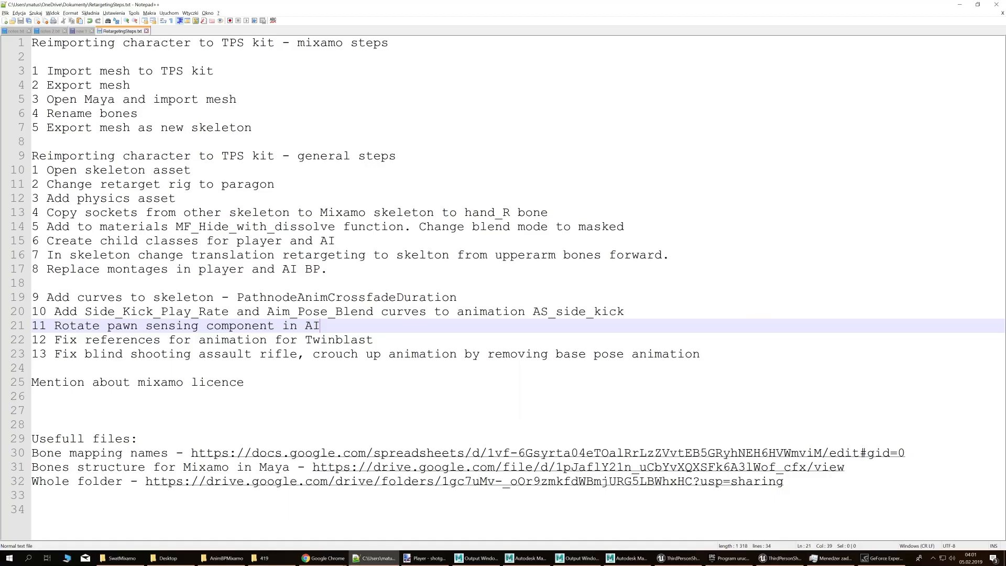
{"action": "left_click_drag", "start_coordinate": [55, 339], "coordinate": [373, 340]}
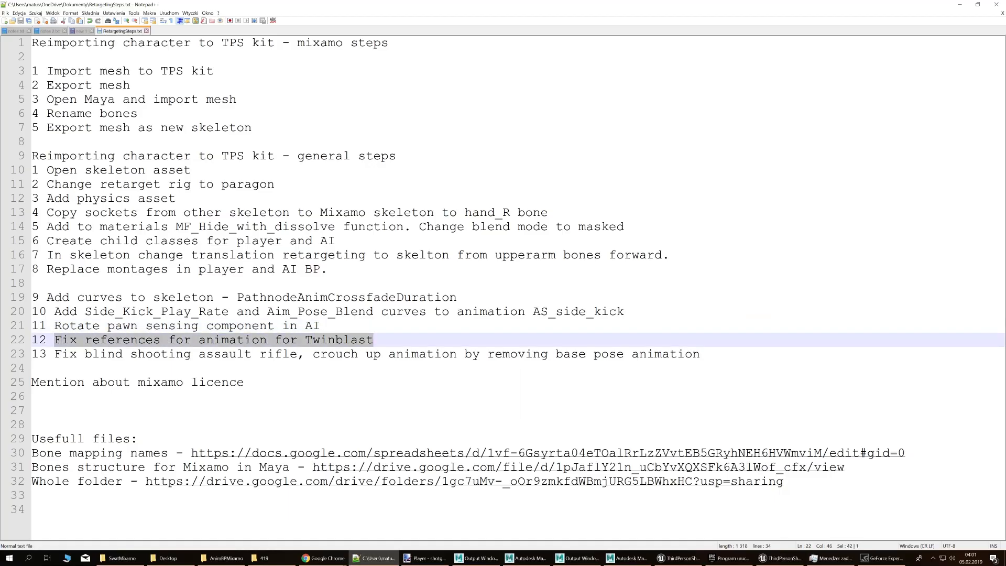
{"action": "key", "text": "alt+Tab"}
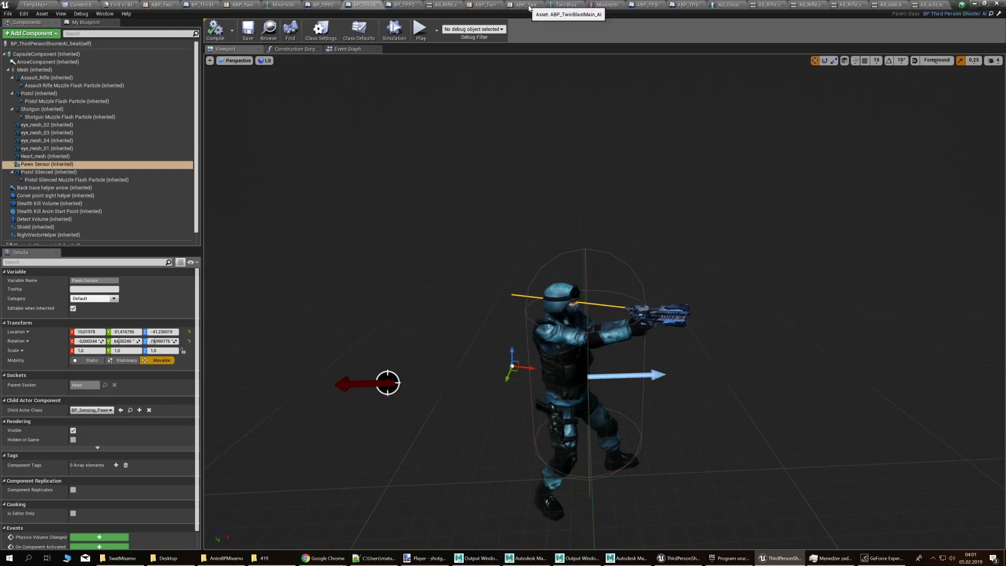
{"action": "left_click", "coordinate": [529, 8]}
{"action": "left_click", "coordinate": [489, 4]}
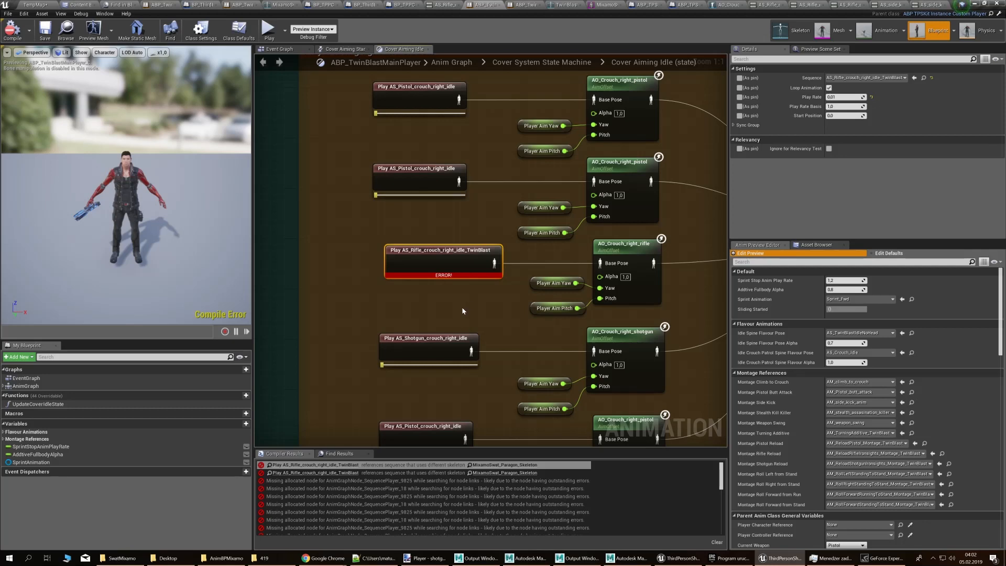
Locate the erroring node's AS_Rifle_crouch_right_idle_TwinBlast sequence among the project assets and check which character it previews on
{"action": "left_click", "coordinate": [923, 78]}
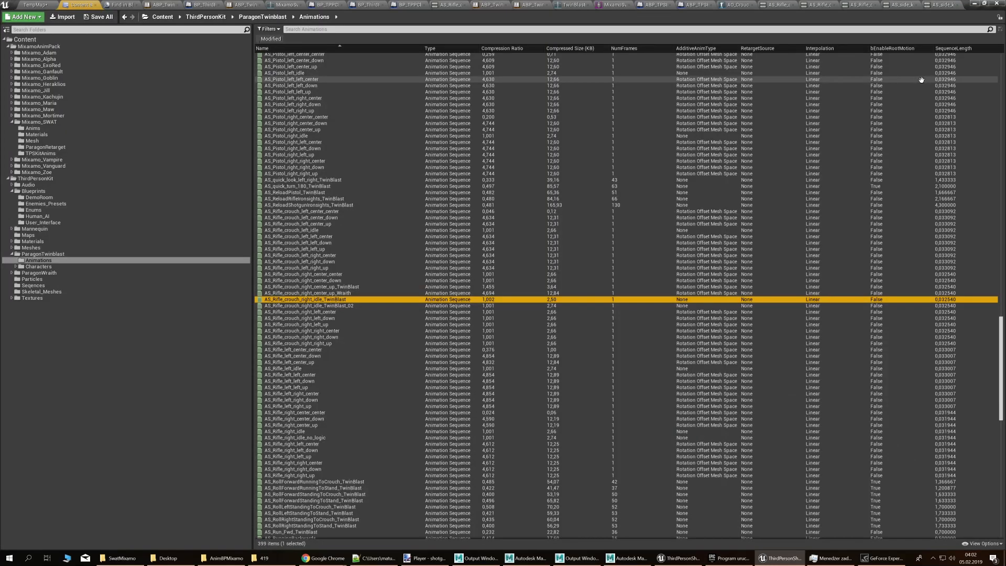
{"action": "double_click", "coordinate": [359, 299]}
{"action": "key", "text": "space"}
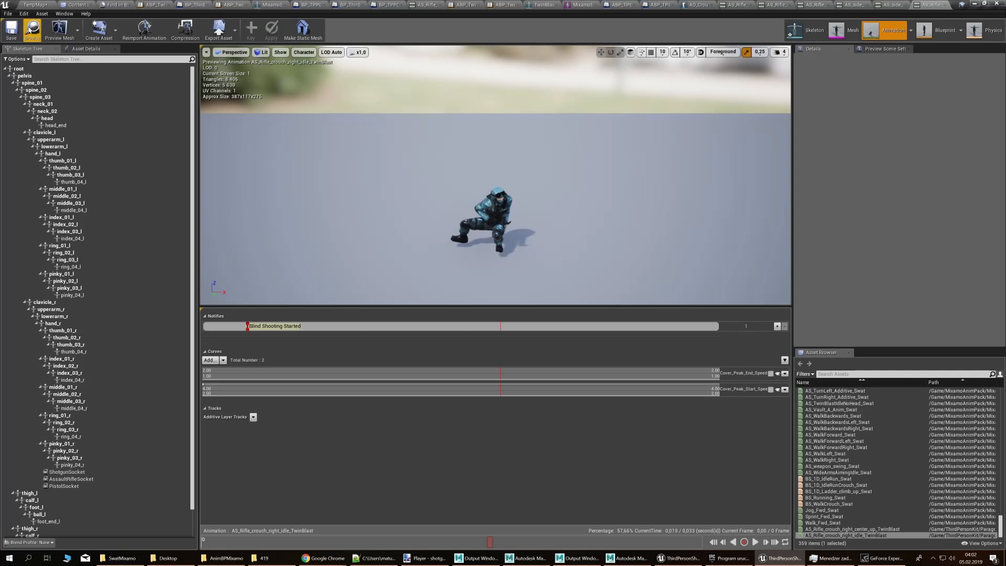
{"action": "left_click", "coordinate": [32, 28]}
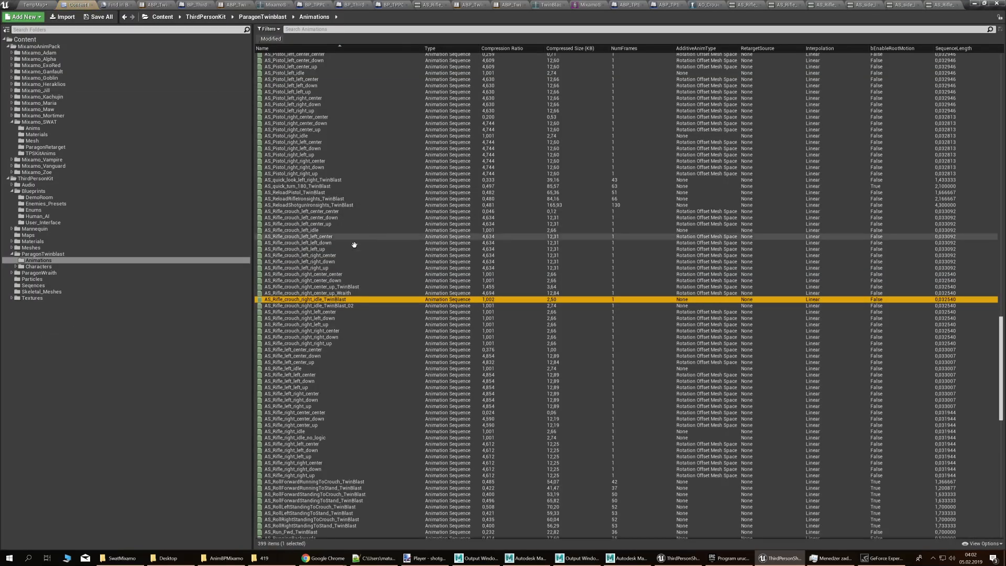
Set up a duplicate-and-retarget of AS_Rifle_crouch_right_idle_TwinBlast onto TwinBlast_Skeleton with the suffix _Tutorial
{"action": "right_click", "coordinate": [353, 299]}
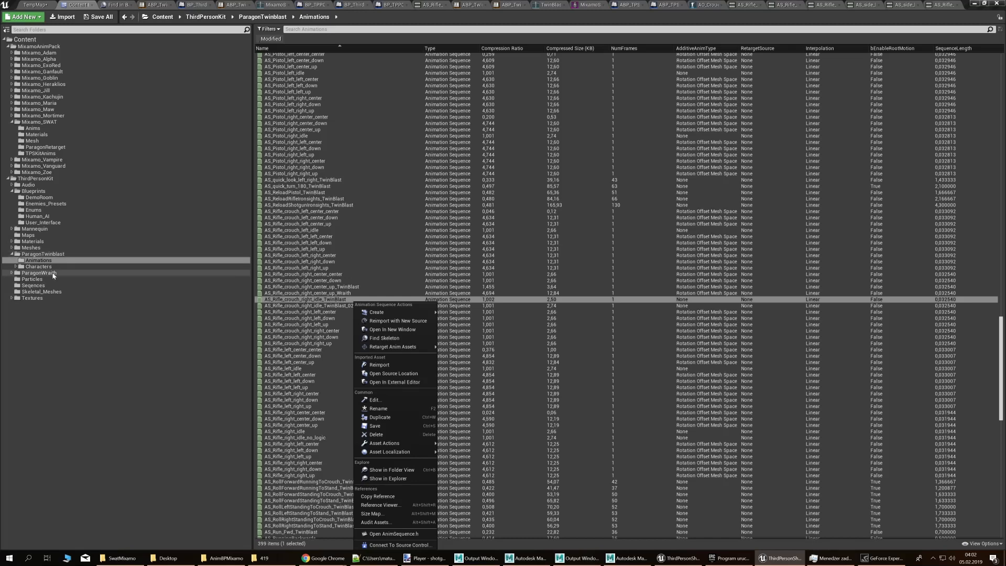
{"action": "mouse_move", "coordinate": [352, 298]}
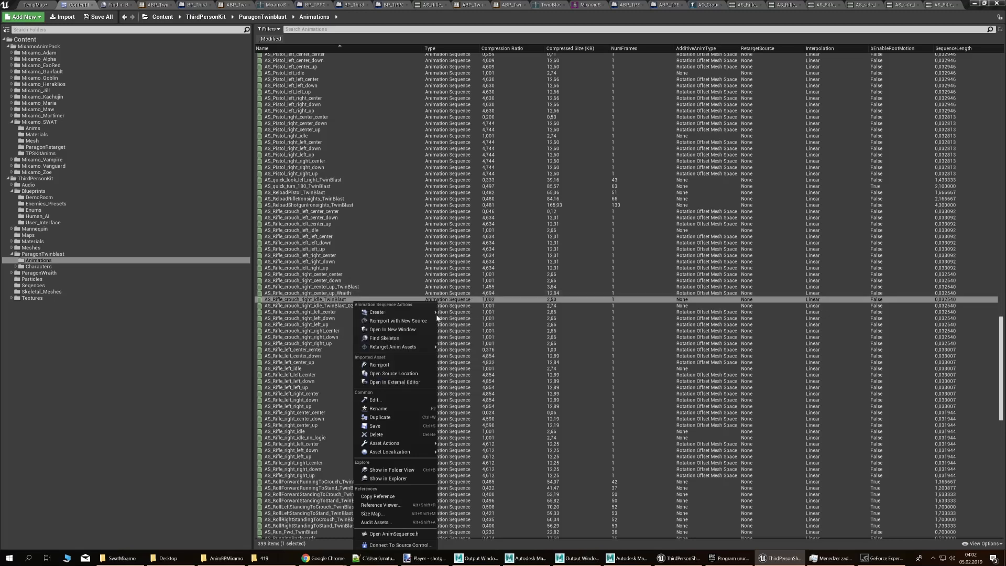
{"action": "mouse_move", "coordinate": [424, 348]}
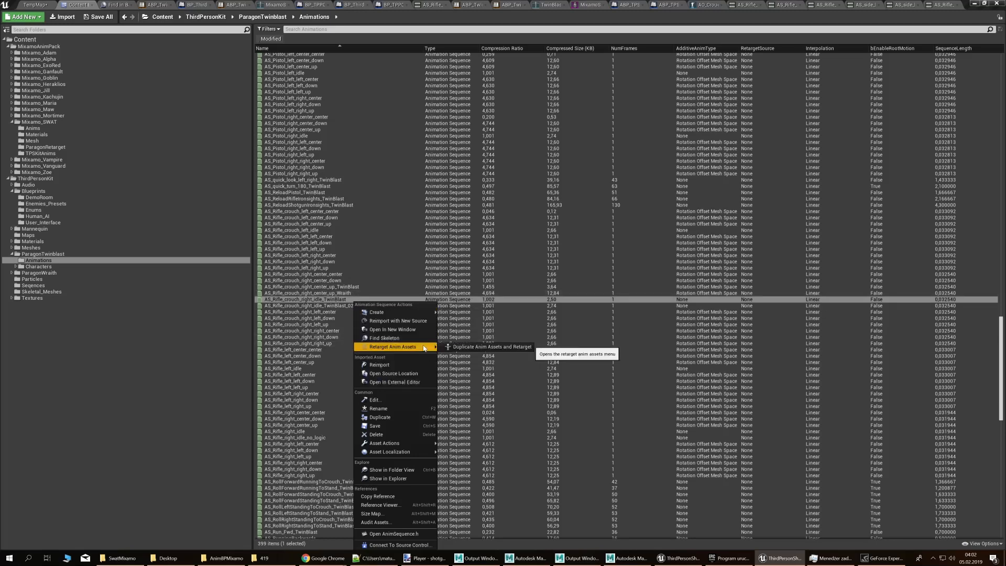
{"action": "left_click", "coordinate": [456, 348]}
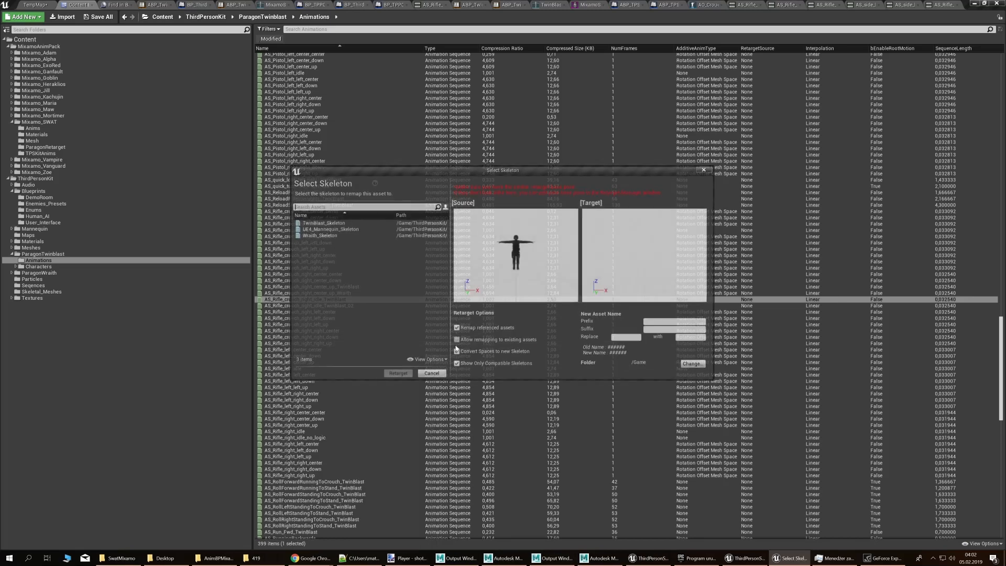
{"action": "left_click", "coordinate": [348, 222]}
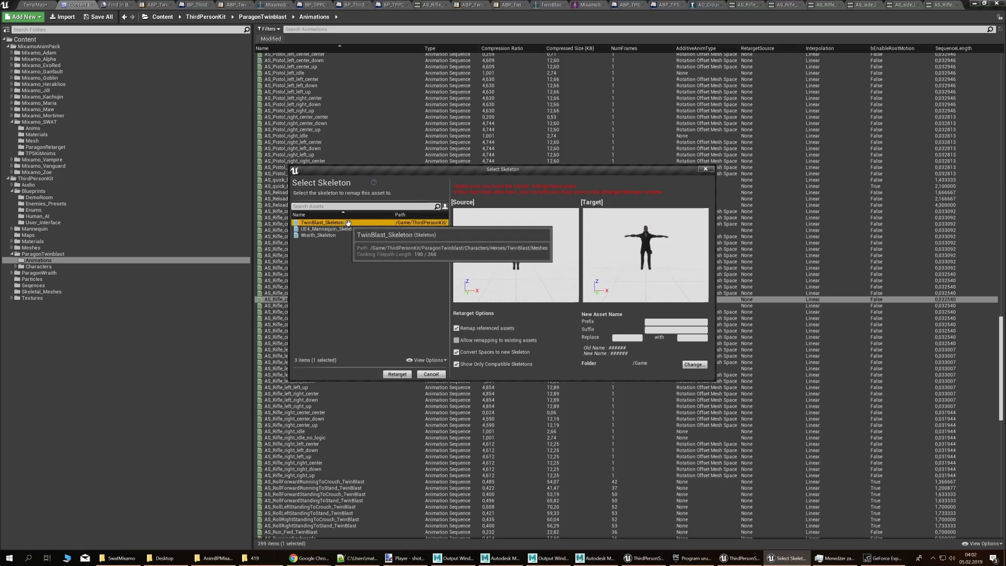
{"action": "left_click", "coordinate": [667, 329]}
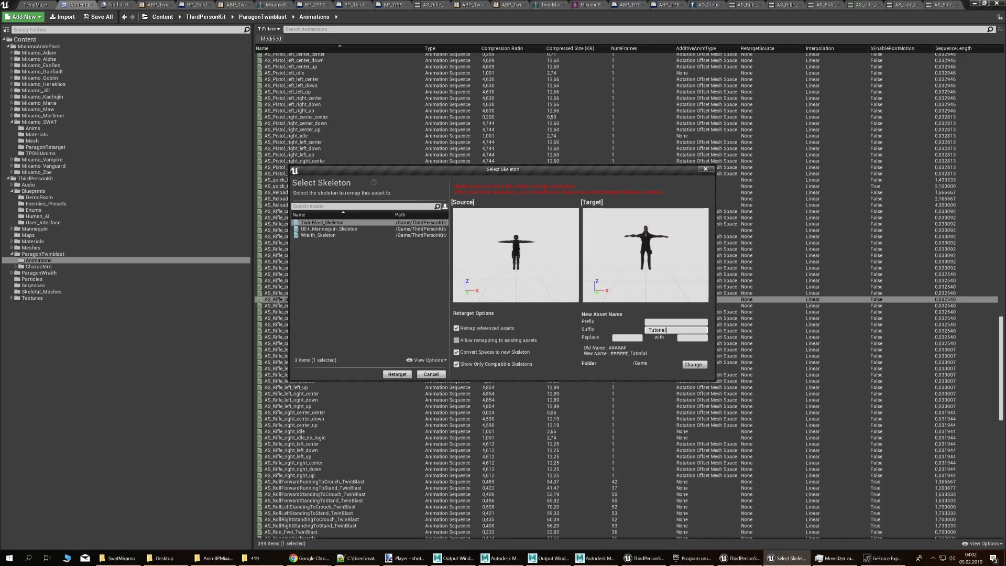
Set the retargeted animation's destination folder to ThirdPersonKit/ParagonTwinBlast/Animations
{"action": "left_click", "coordinate": [695, 365]}
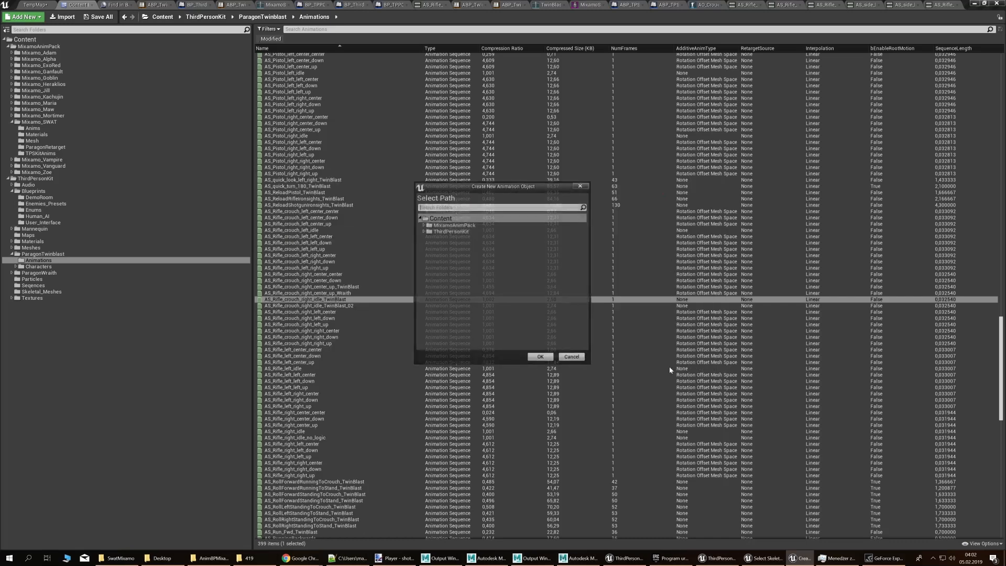
{"action": "double_click", "coordinate": [449, 231]}
{"action": "double_click", "coordinate": [480, 276]}
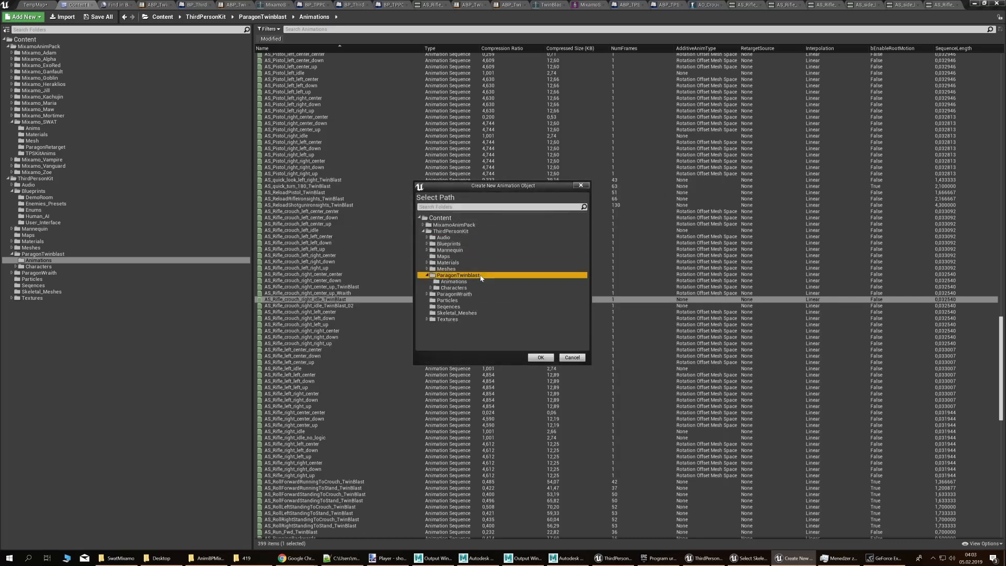
{"action": "left_click", "coordinate": [454, 282]}
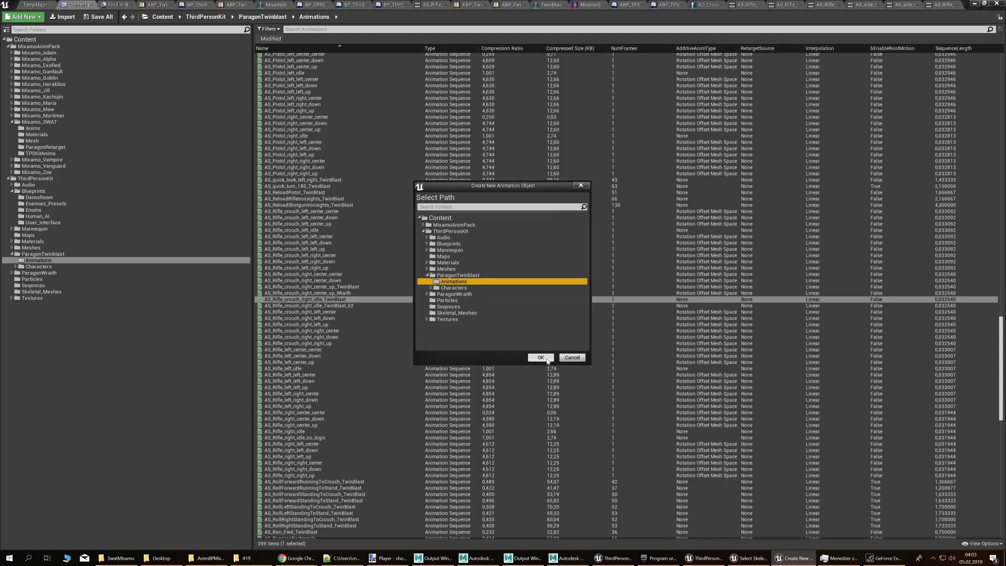
{"action": "left_click", "coordinate": [545, 358]}
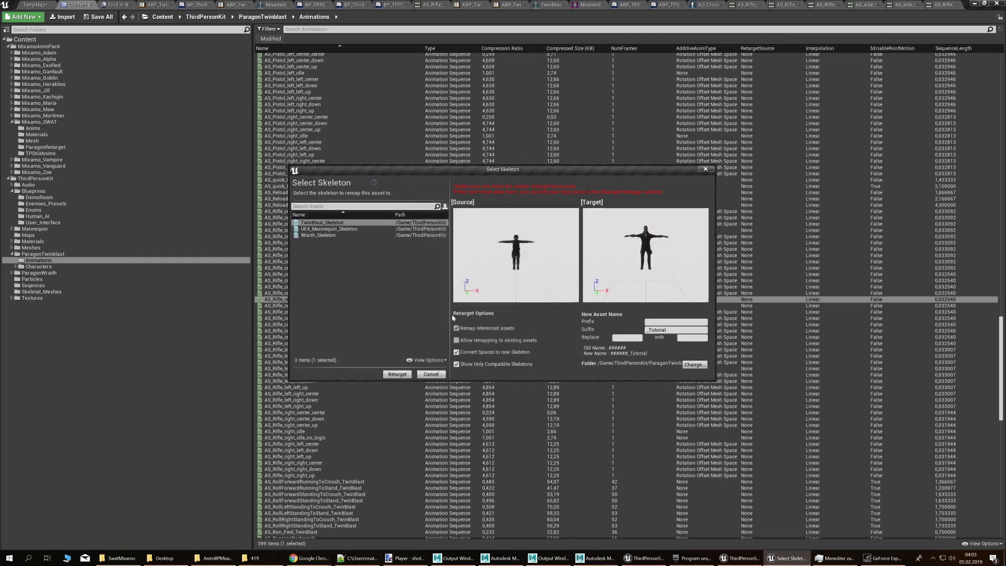
Run the retarget to create the _Tutorial animation copies and bring up the asset browser in the ABP_TwinBlastMainPlayer animation blueprint
{"action": "left_click", "coordinate": [396, 374]}
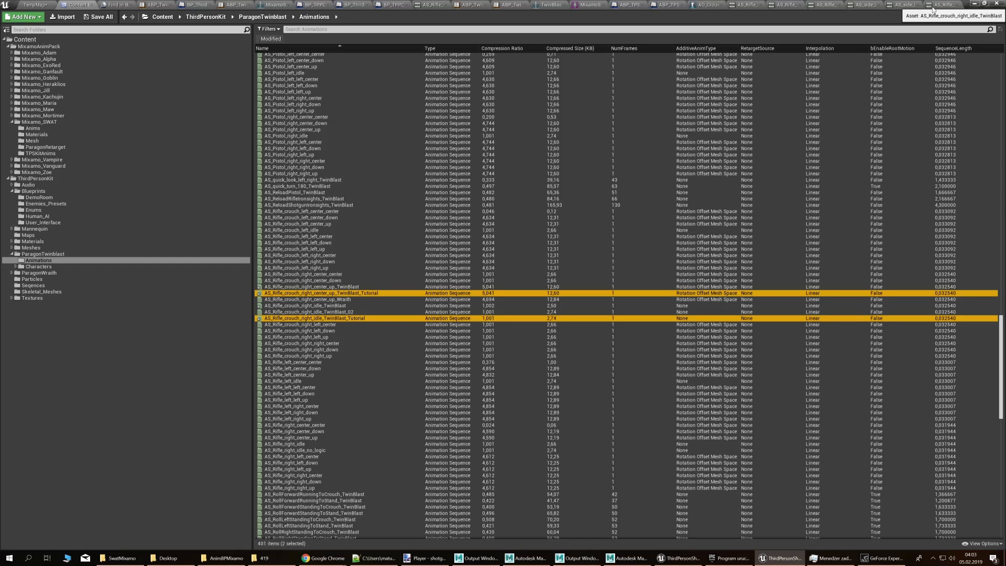
{"action": "left_click", "coordinate": [506, 6]}
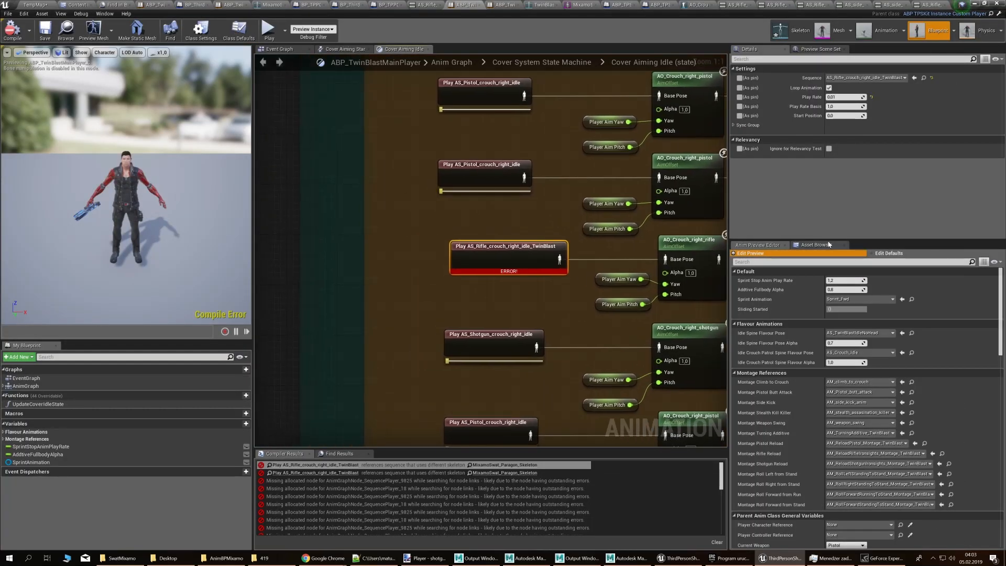
{"action": "left_click", "coordinate": [827, 244]}
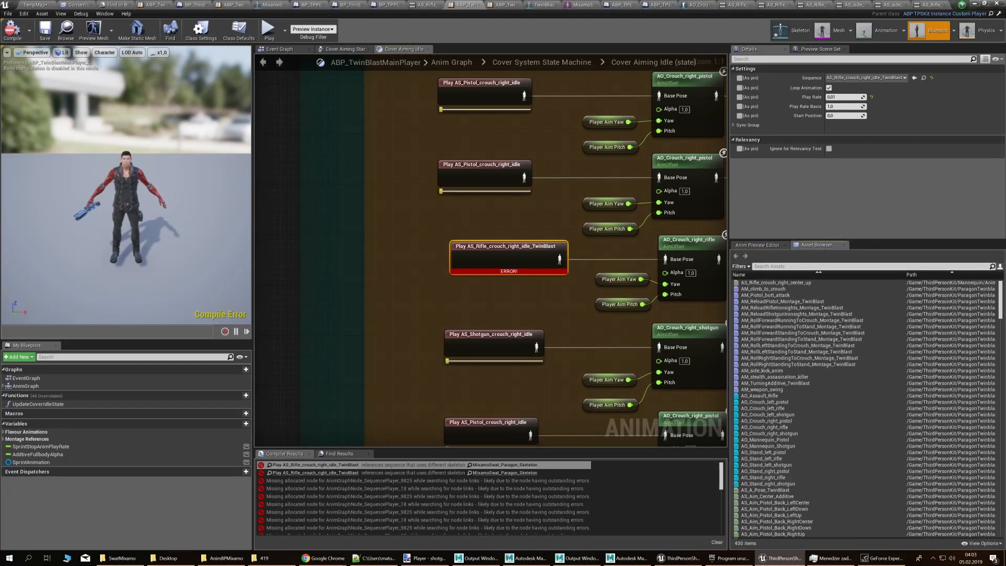
Filter the assets by "tutorial rifle cro idle right" and place AS_Rifle_crouch_right_idle_TwinBlast_Tutorial in the graph beside the erroring rifle node
{"action": "type", "text": "tutorial"}
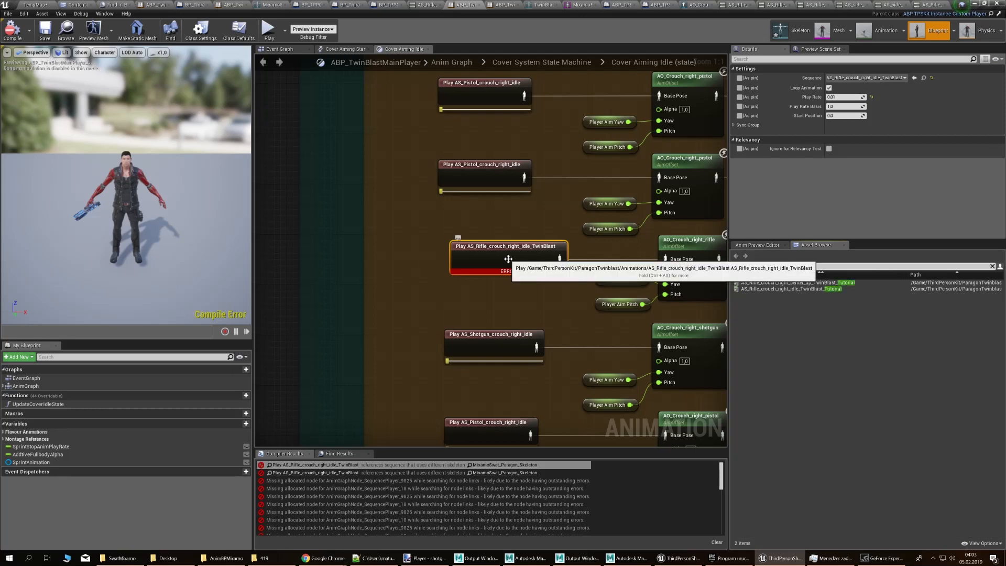
{"action": "type", "text": " ri"}
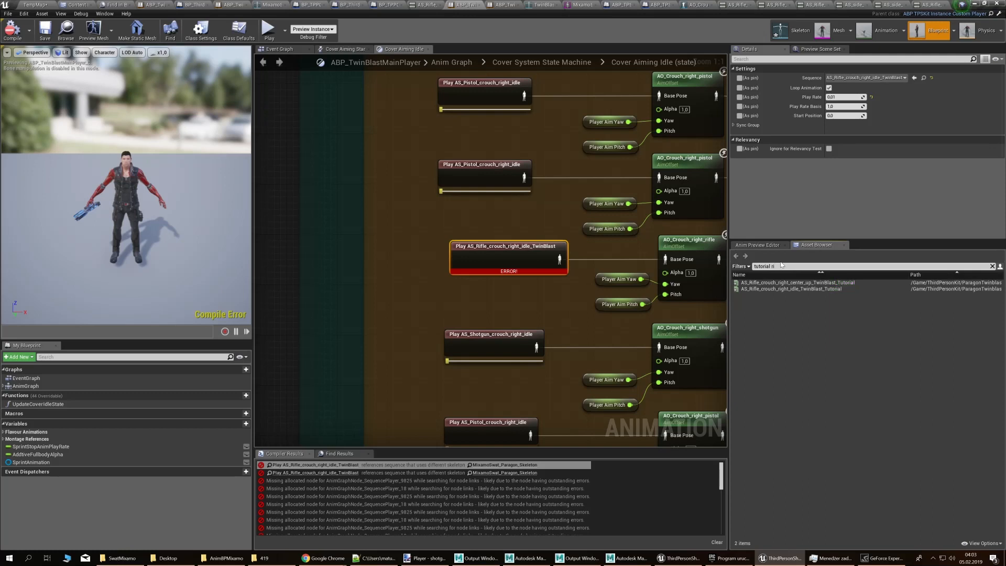
{"action": "type", "text": "fle"}
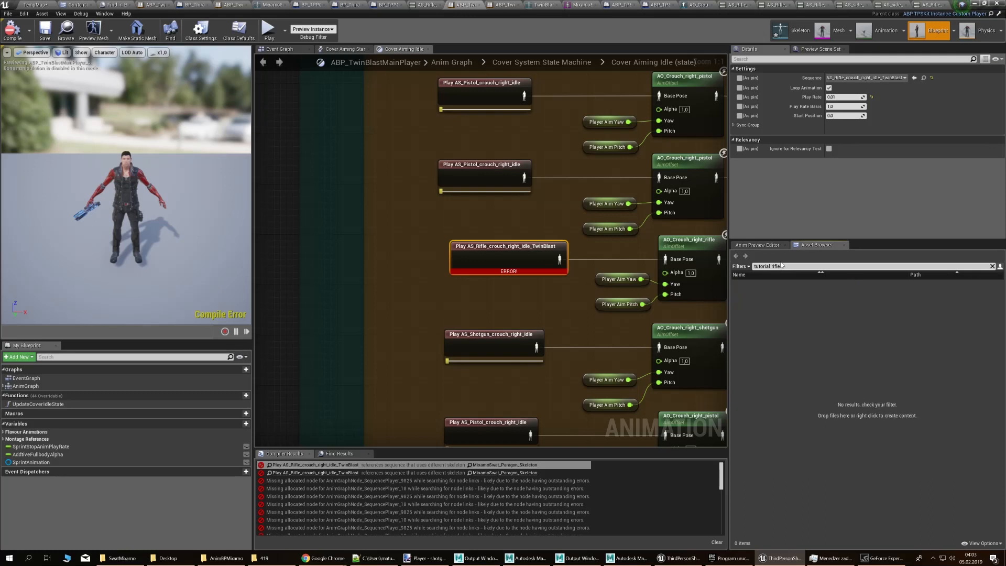
{"action": "type", "text": " cro"}
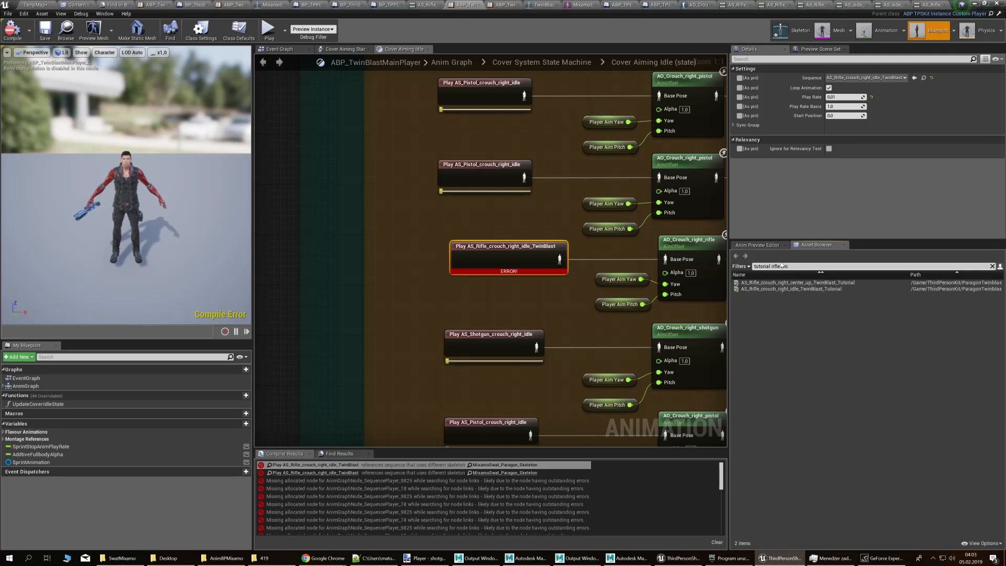
{"action": "type", "text": " udke"}
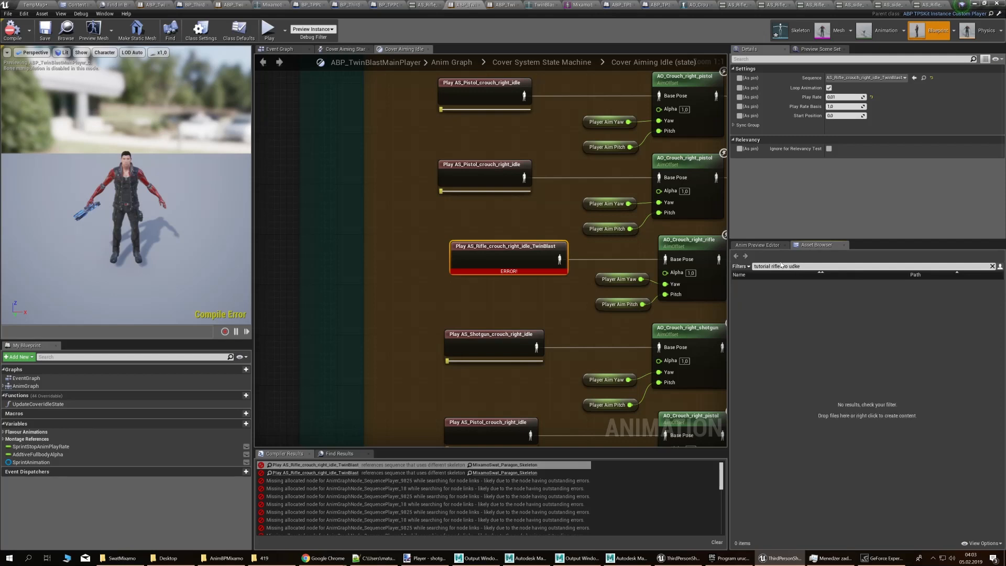
{"action": "key", "text": "BackSpace"}
{"action": "key", "text": "BackSpace"}
{"action": "key", "text": "BackSpace"}
{"action": "key", "text": "BackSpace"}
{"action": "type", "text": "idle right"}
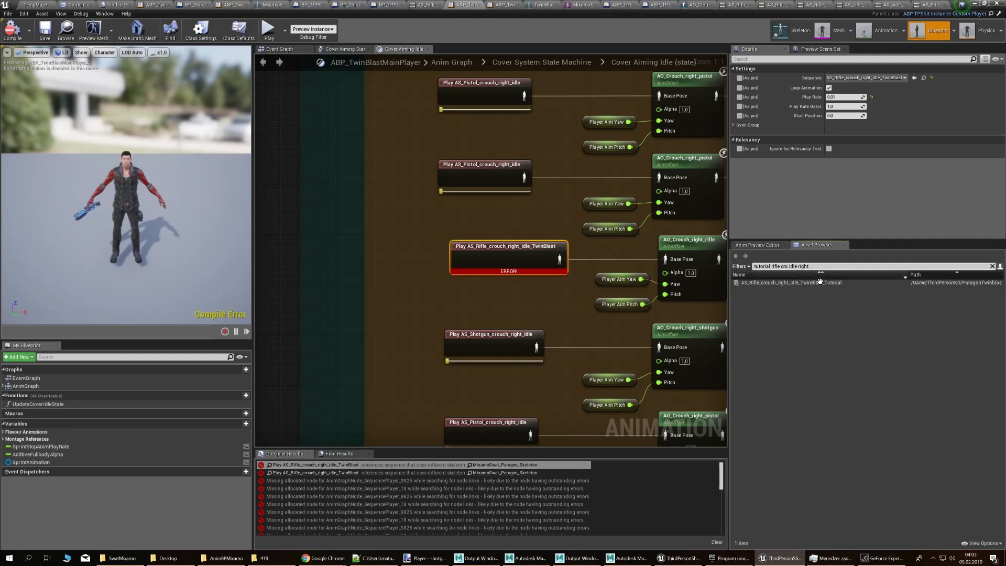
{"action": "left_click_drag", "start_coordinate": [791, 282], "coordinate": [316, 260]}
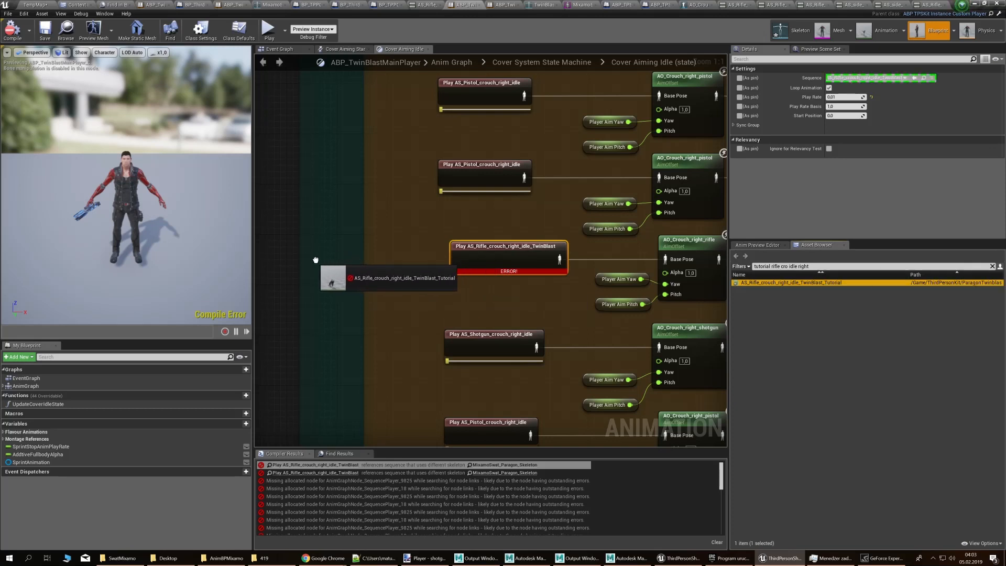
{"action": "left_click_drag", "start_coordinate": [316, 260], "coordinate": [316, 260]}
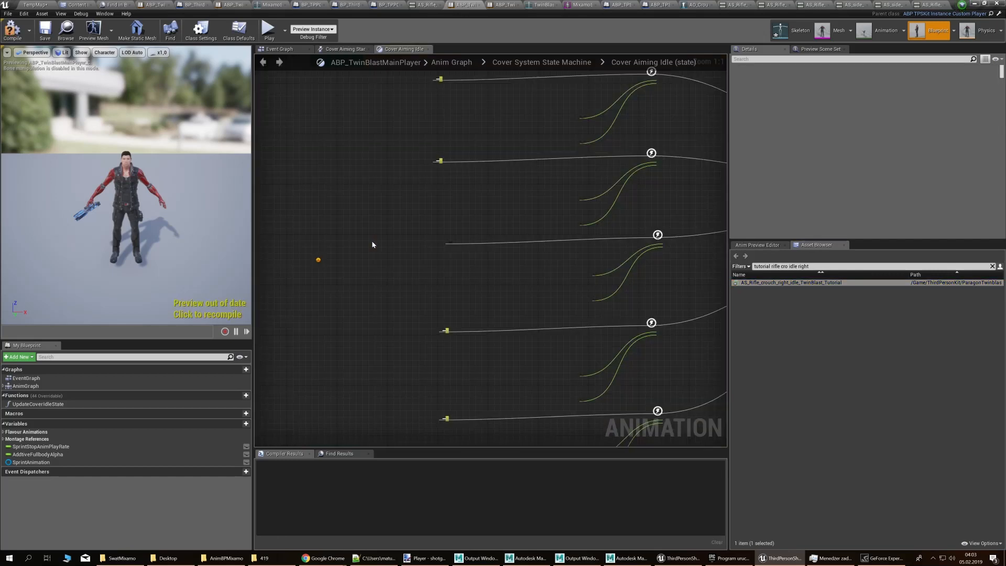
{"action": "left_click_drag", "start_coordinate": [377, 265], "coordinate": [339, 246]}
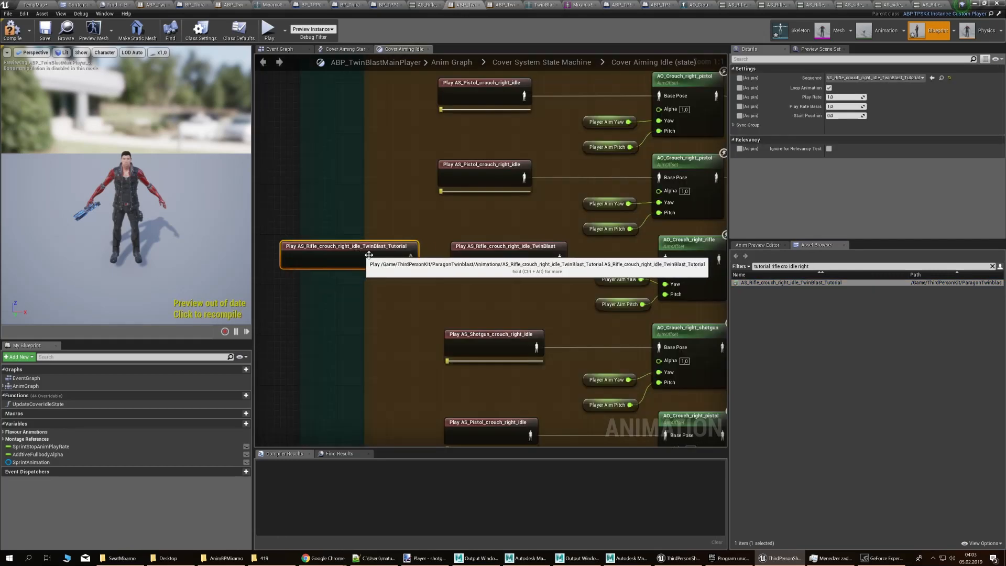
Transfer the erroring rifle node's pose connection to the new Tutorial node, delete the old node and move the new one into its place
{"action": "left_click", "coordinate": [491, 306]}
{"action": "right_click_drag", "start_coordinate": [492, 291], "coordinate": [529, 308]}
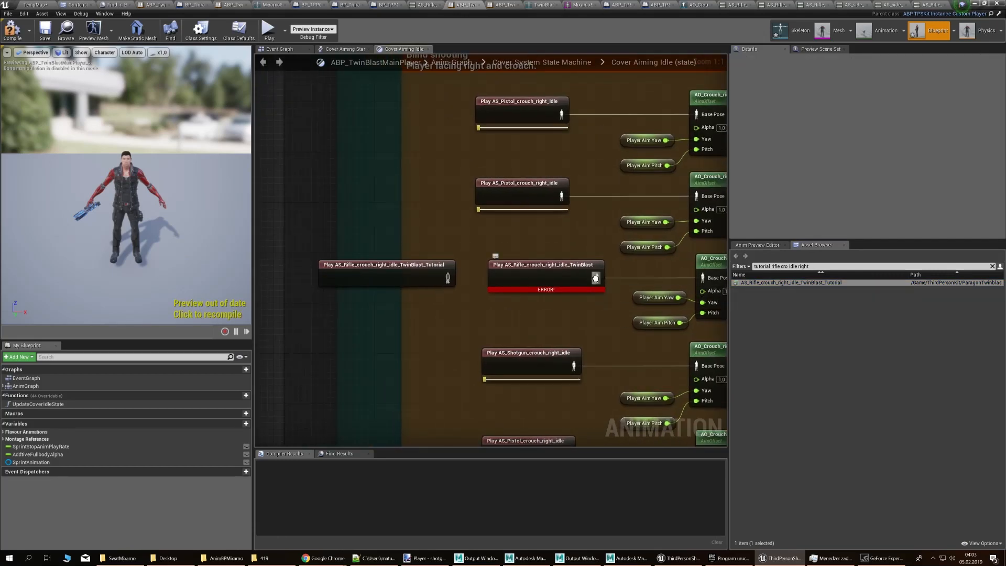
{"action": "left_click_drag", "start_coordinate": [595, 278], "coordinate": [448, 278], "text": "ctrl"}
{"action": "left_click", "coordinate": [567, 269]}
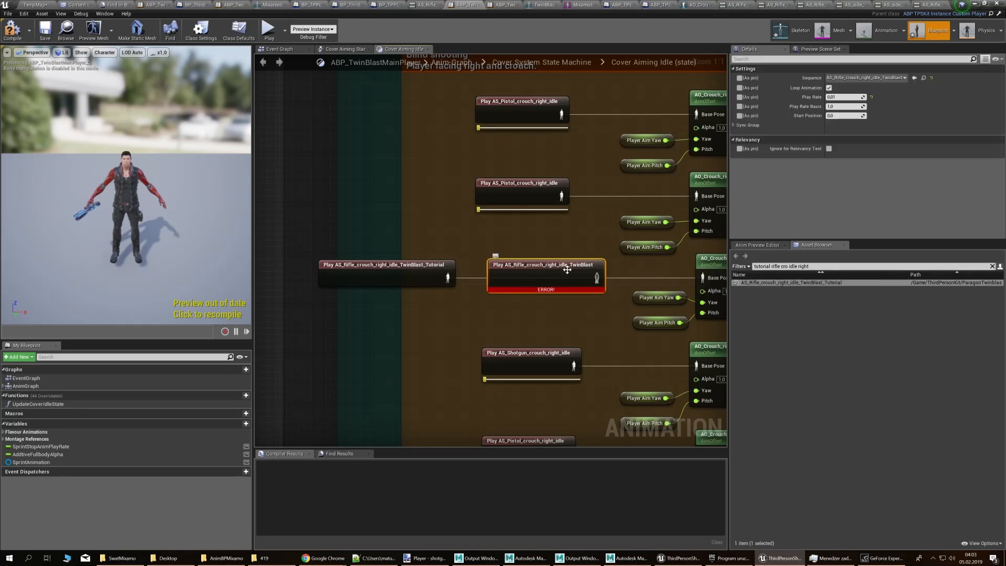
{"action": "key", "text": "Delete"}
{"action": "left_click_drag", "start_coordinate": [394, 273], "coordinate": [518, 272]}
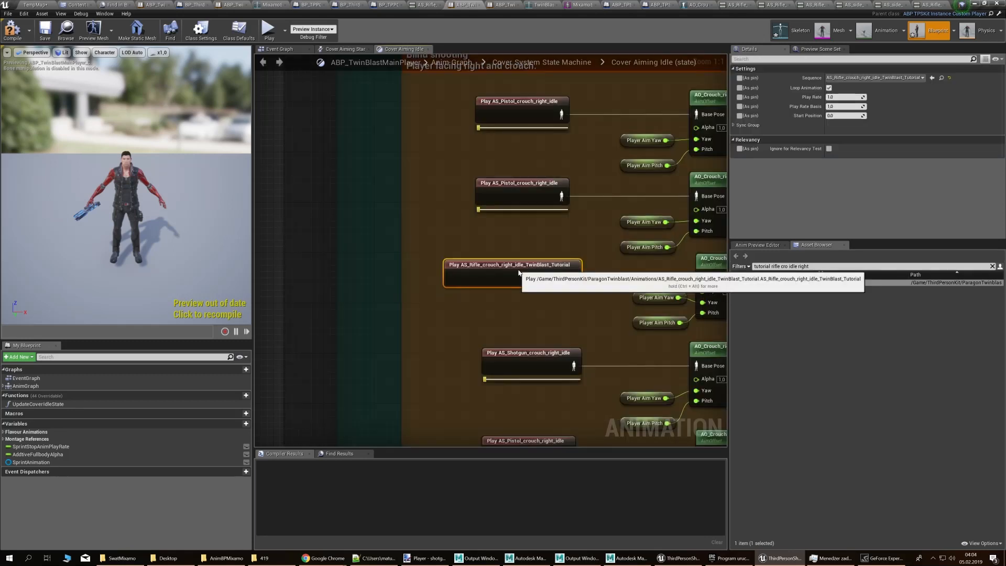
Set the Tutorial rifle idle node's play rate to 0.1 and compile the animation blueprint
{"action": "left_click", "coordinate": [845, 97]}
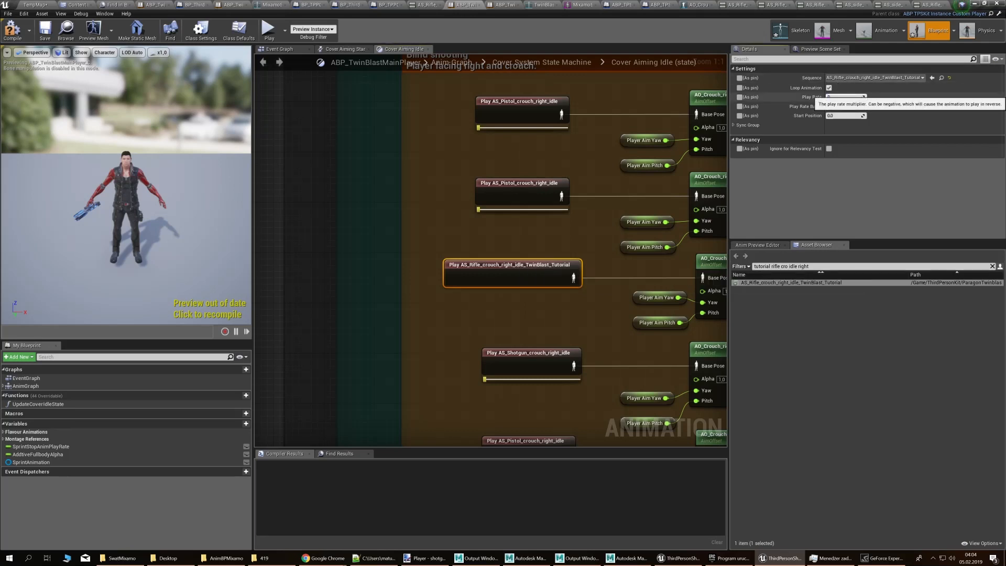
{"action": "key", "text": "BackSpace"}
{"action": "key", "text": "BackSpace"}
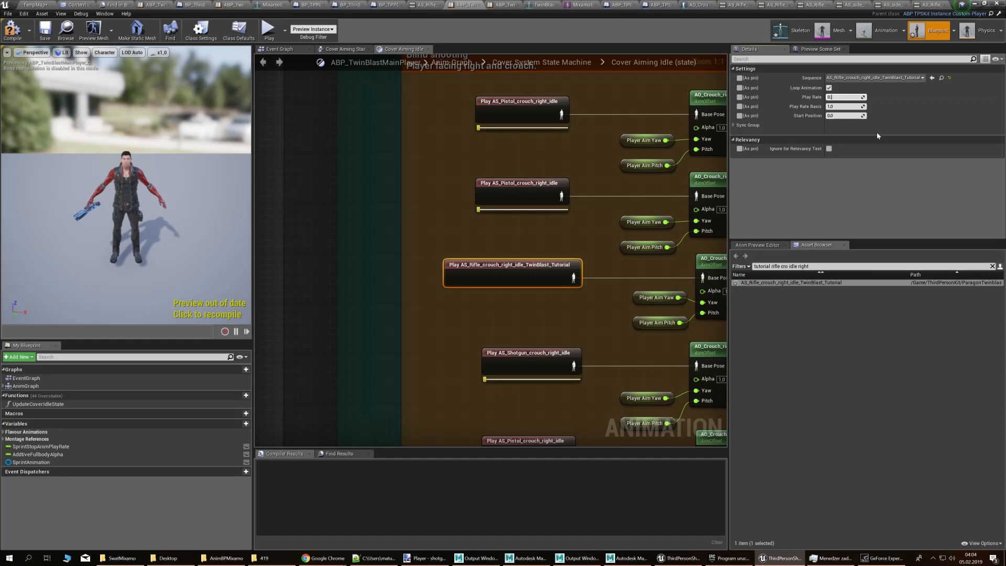
{"action": "key", "text": "Return"}
{"action": "left_click", "coordinate": [555, 309]}
{"action": "right_click_drag", "start_coordinate": [556, 317], "coordinate": [443, 314]}
{"action": "left_click", "coordinate": [426, 258]}
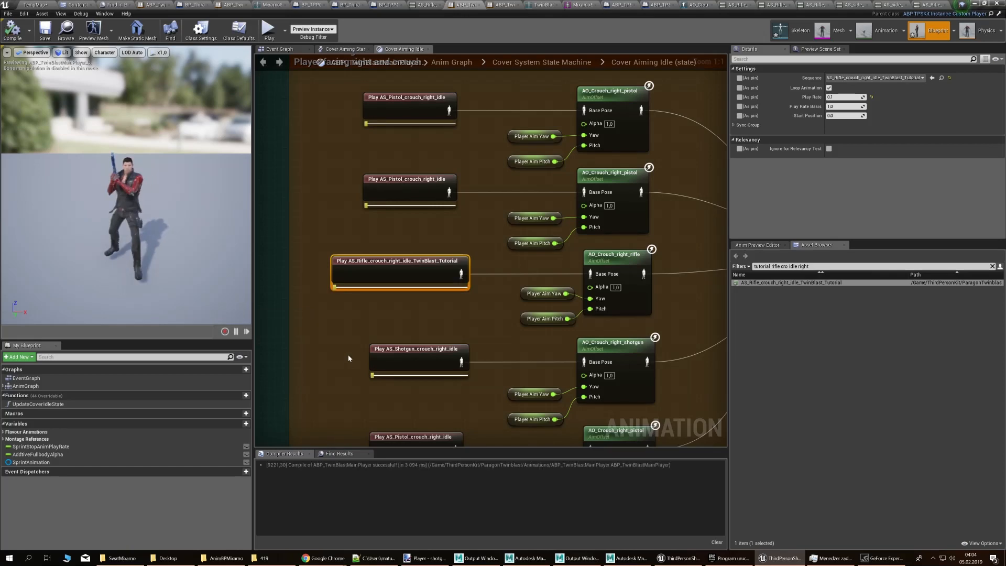
Check the compile results for remaining errors and save ABP_TwinBlastMainPlayer
{"action": "right_click_drag", "start_coordinate": [353, 333], "coordinate": [349, 303]}
{"action": "left_click", "coordinate": [340, 454]}
{"action": "left_click", "coordinate": [285, 453]}
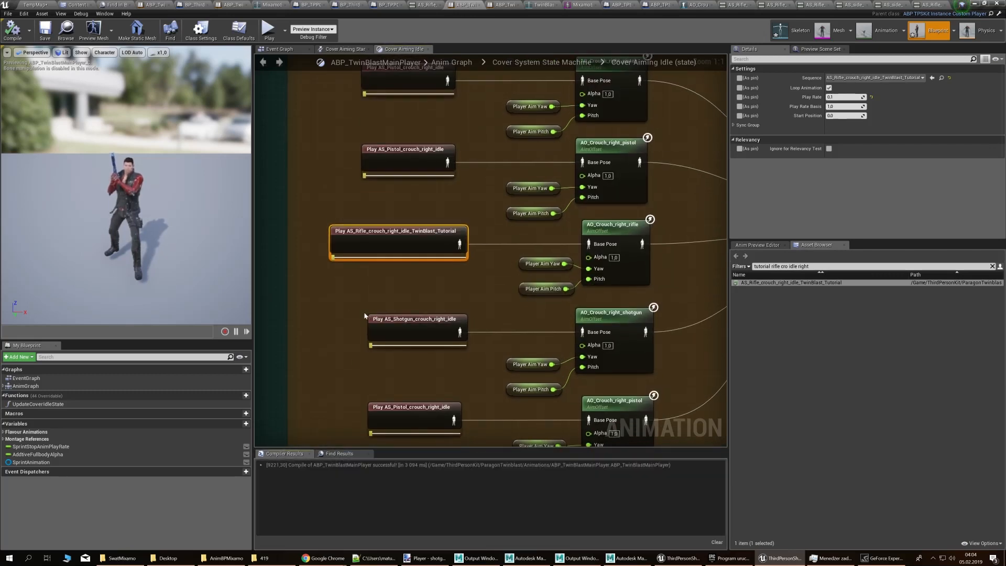
{"action": "left_click", "coordinate": [325, 285]}
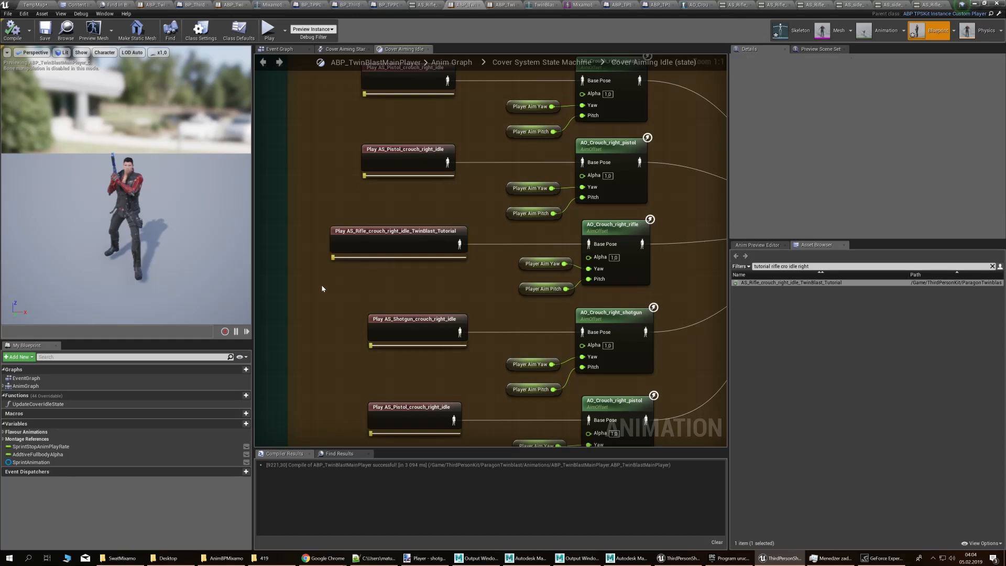
{"action": "left_click", "coordinate": [45, 31]}
Switch to the Notepad++ retargeting notes and read step 13 on fixing the assault rifle blind-shooting crouch-up animation
{"action": "key", "text": "alt+Tab"}
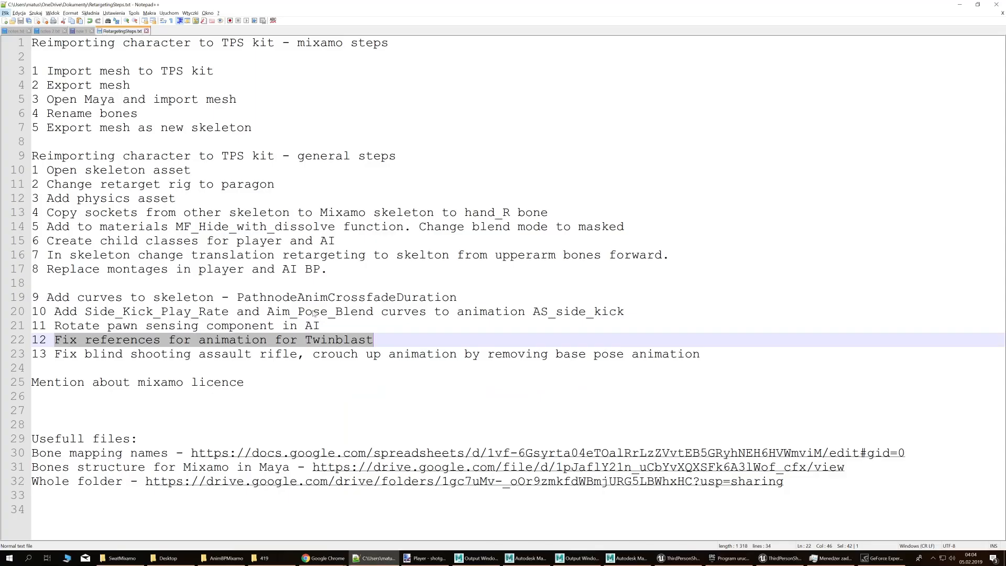
{"action": "left_click_drag", "start_coordinate": [62, 354], "coordinate": [699, 355]}
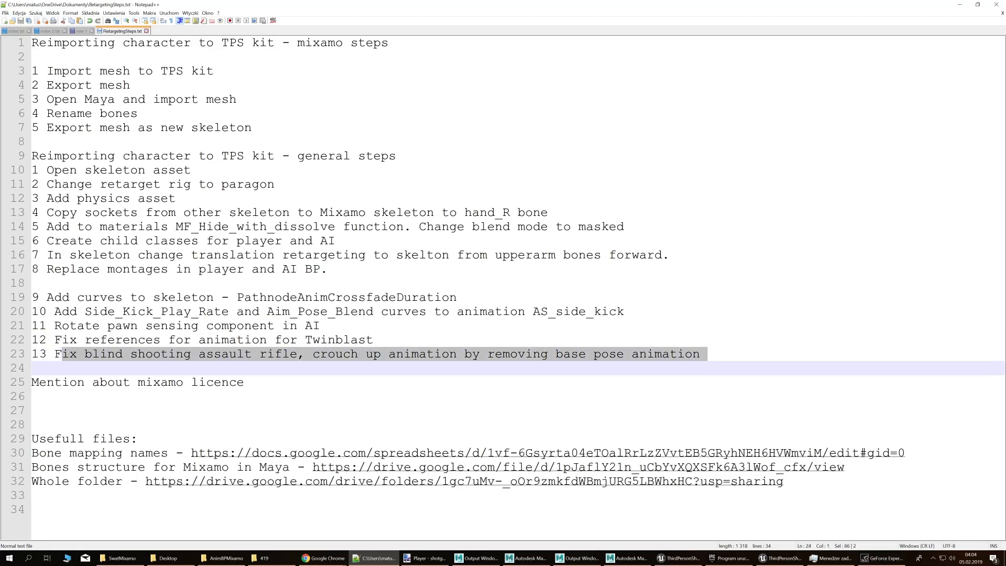
{"action": "key", "text": "alt+Tab"}
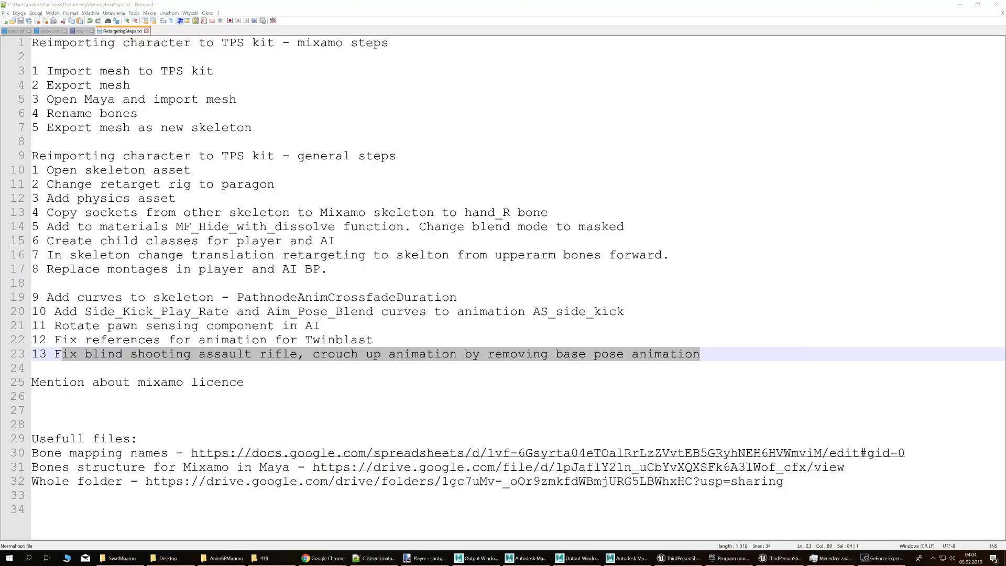
Open the AO_Crouch_right_rifle_Swat aim offset from the Cover Aiming Idle state of ABP_TwinBlastMainPlayer_Swat
{"action": "right_click_drag", "start_coordinate": [481, 272], "coordinate": [459, 302]}
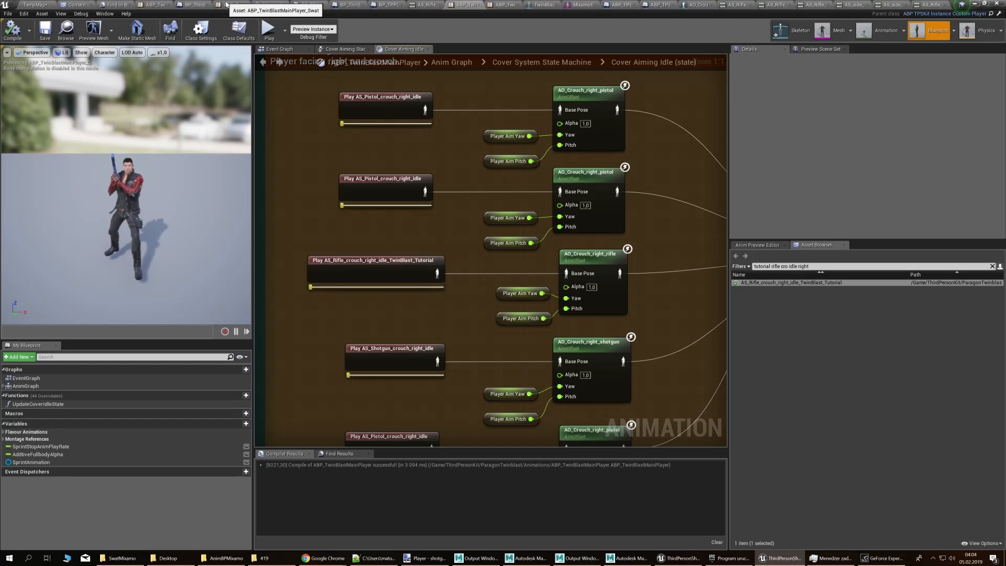
{"action": "left_click", "coordinate": [227, 5]}
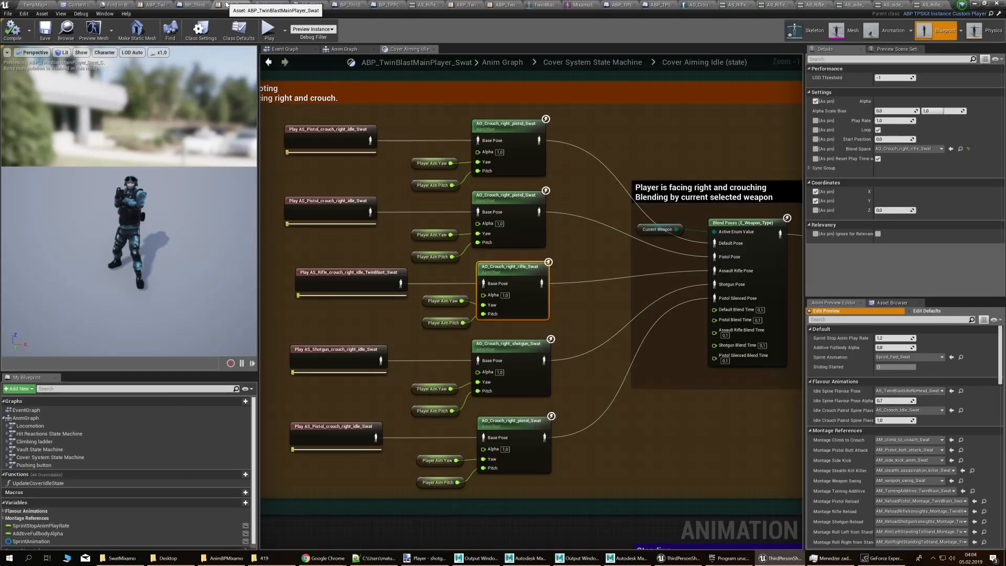
{"action": "right_click_drag", "start_coordinate": [379, 218], "coordinate": [428, 247]}
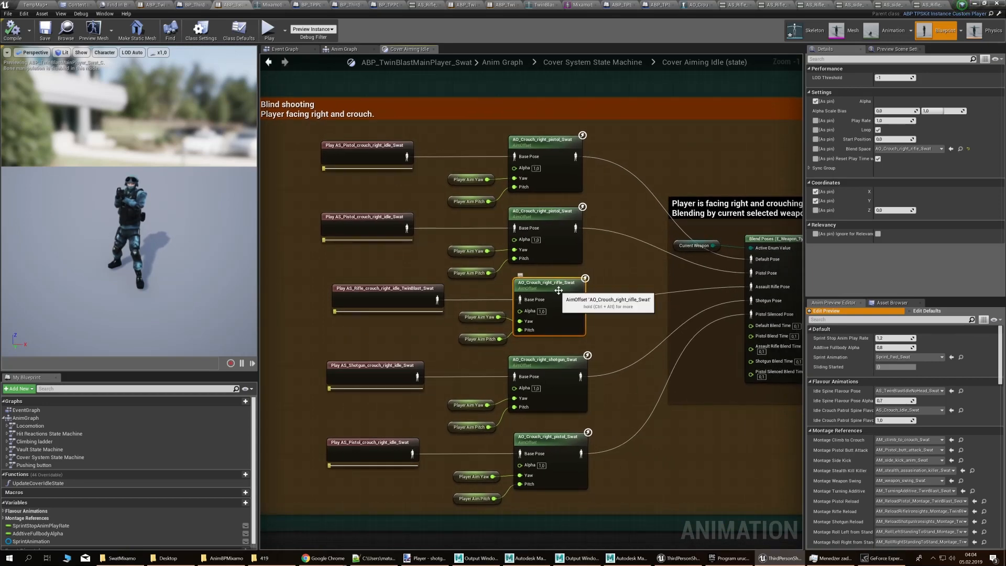
{"action": "double_click", "coordinate": [558, 290]}
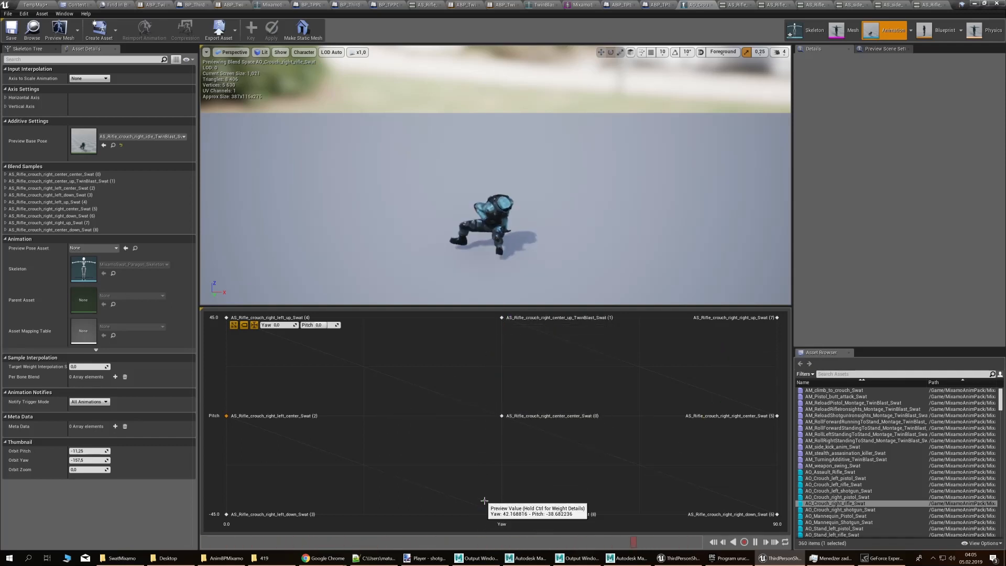
Preview the aim offset's center-up sample and open its AS_Rifle_crouch_right_center_up_TwinBlast_Swat animation from the project assets
{"action": "left_click", "coordinate": [500, 316]}
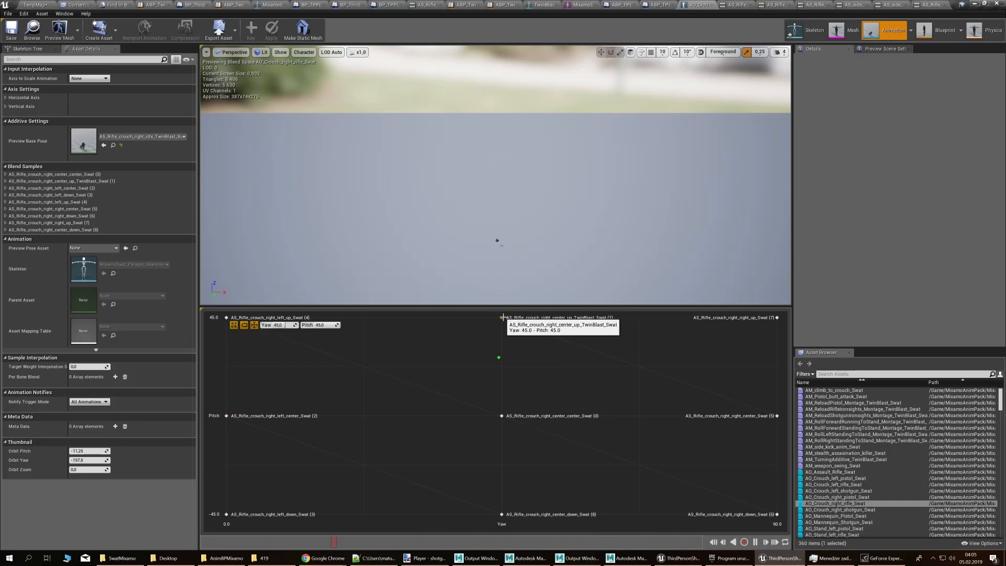
{"action": "right_click", "coordinate": [501, 316]}
{"action": "left_click", "coordinate": [487, 243]}
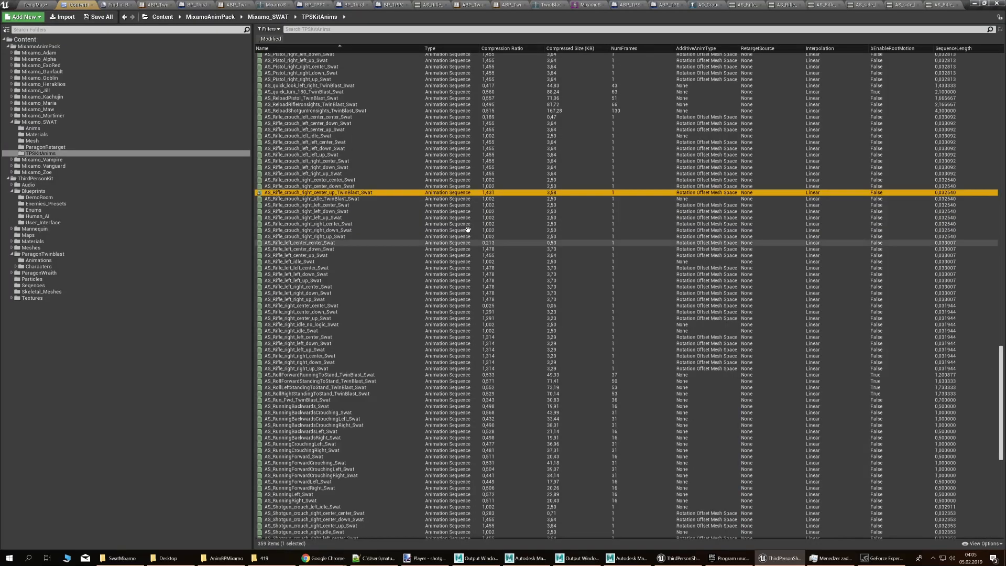
{"action": "double_click", "coordinate": [358, 192]}
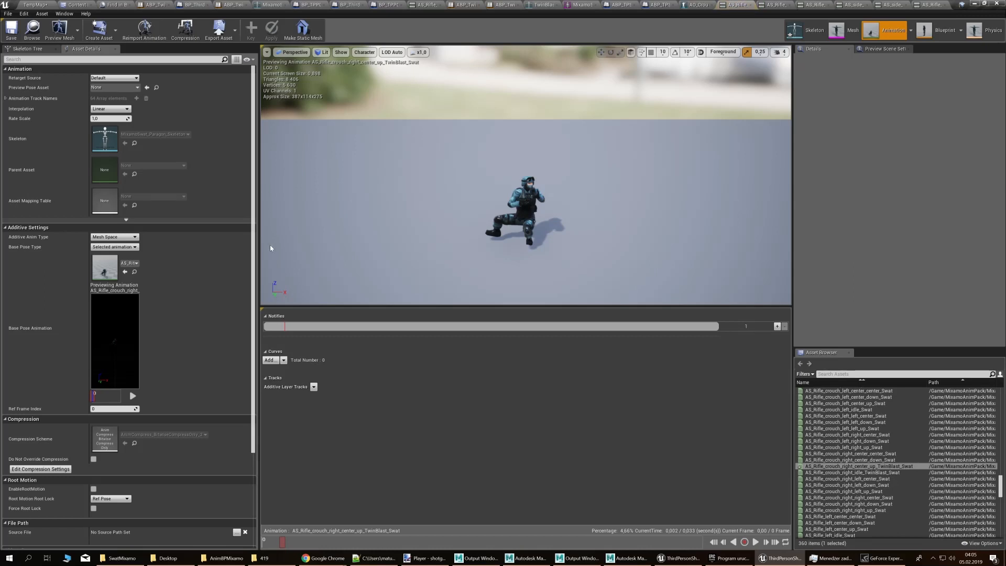
Clear the crouch center-up animation's base pose animation and save it together with the AO_Crouch_right_rifle_Swat aim offset
{"action": "left_click", "coordinate": [133, 263]}
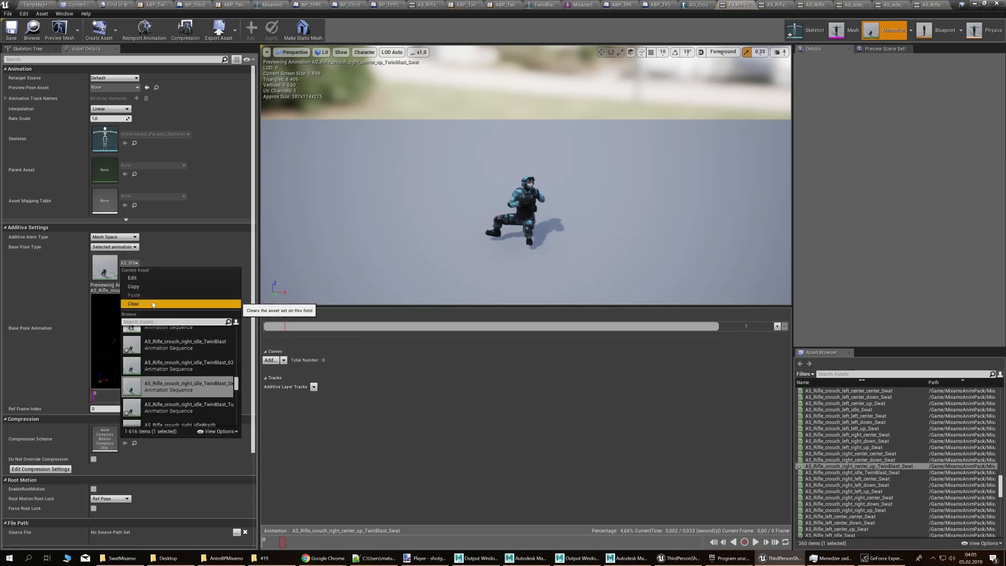
{"action": "left_click", "coordinate": [153, 304]}
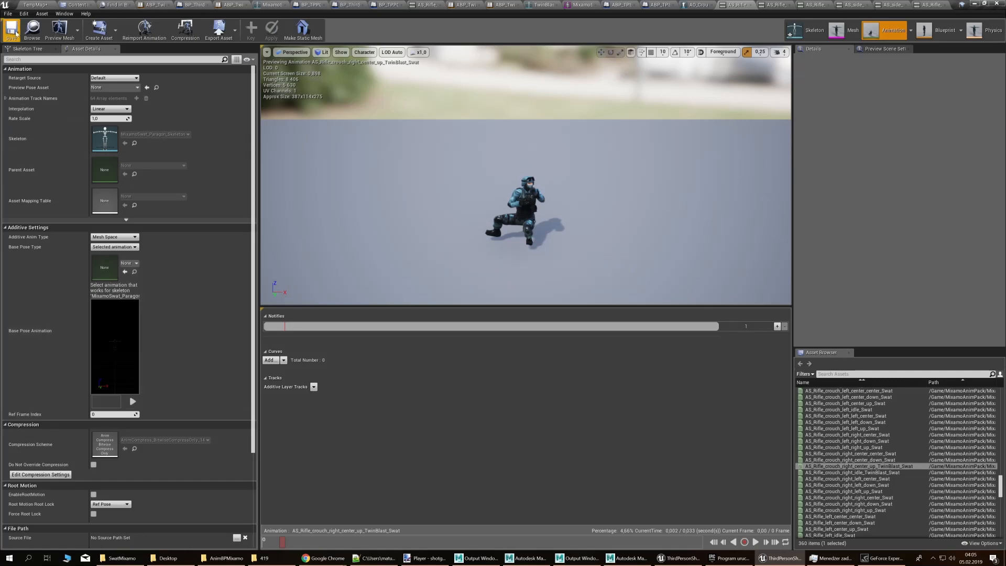
{"action": "left_click", "coordinate": [699, 5]}
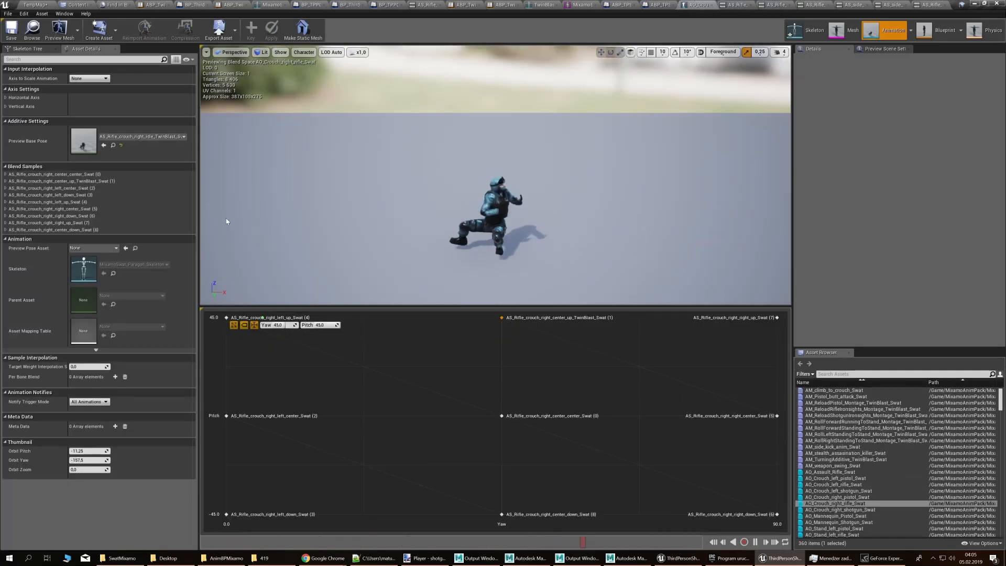
{"action": "left_click", "coordinate": [11, 30]}
Play-test TempMap, cycle through the weapons, and take cover behind the low white block with the assault rifle
{"action": "left_click", "coordinate": [32, 5]}
{"action": "left_click", "coordinate": [265, 37]}
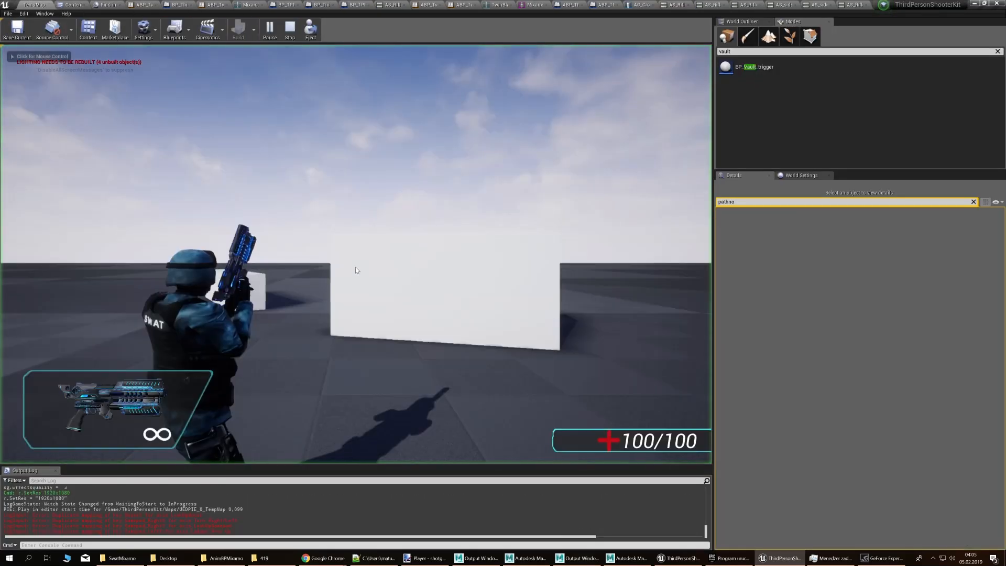
{"action": "key", "text": "w"}
{"action": "key", "text": "2"}
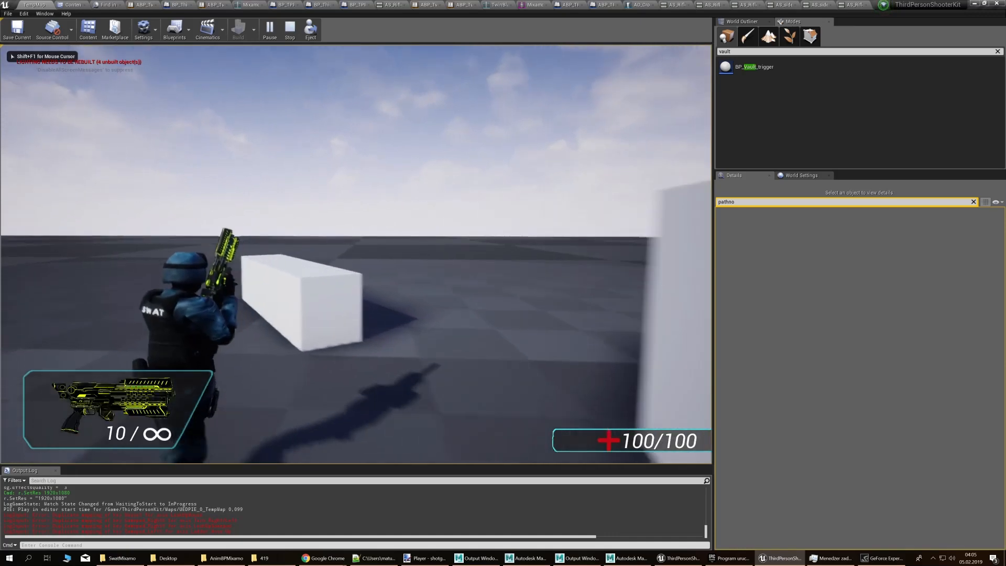
{"action": "key", "text": "3"}
{"action": "key", "text": "f"}
{"action": "key", "text": "1"}
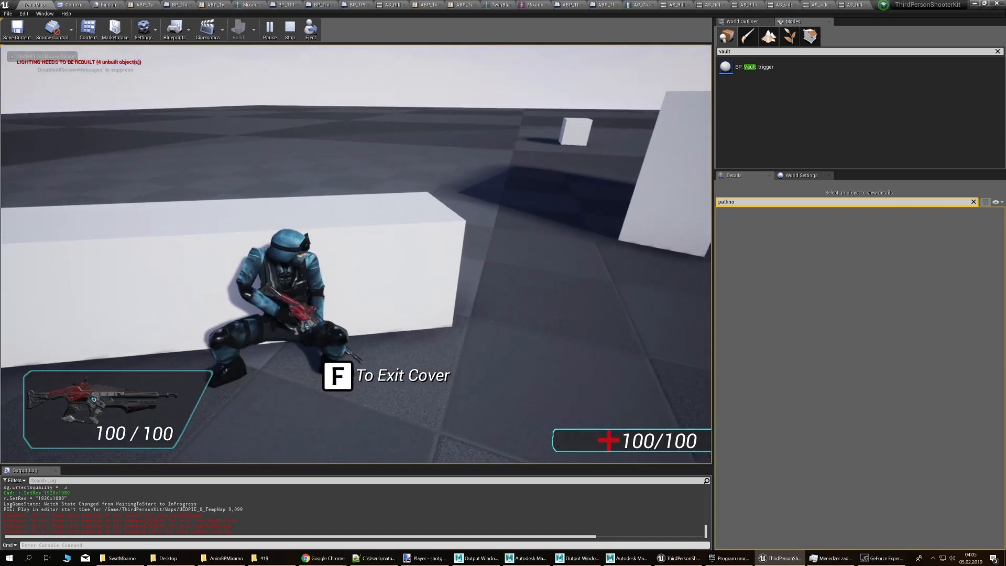
Test aiming and blind shooting the assault rifle from crouched cover at different view angles, and end the play session
{"action": "key", "text": "d"}
{"action": "right_click", "coordinate": [356, 254]}
{"action": "left_click", "coordinate": [355, 254]}
{"action": "left_click", "coordinate": [356, 254]}
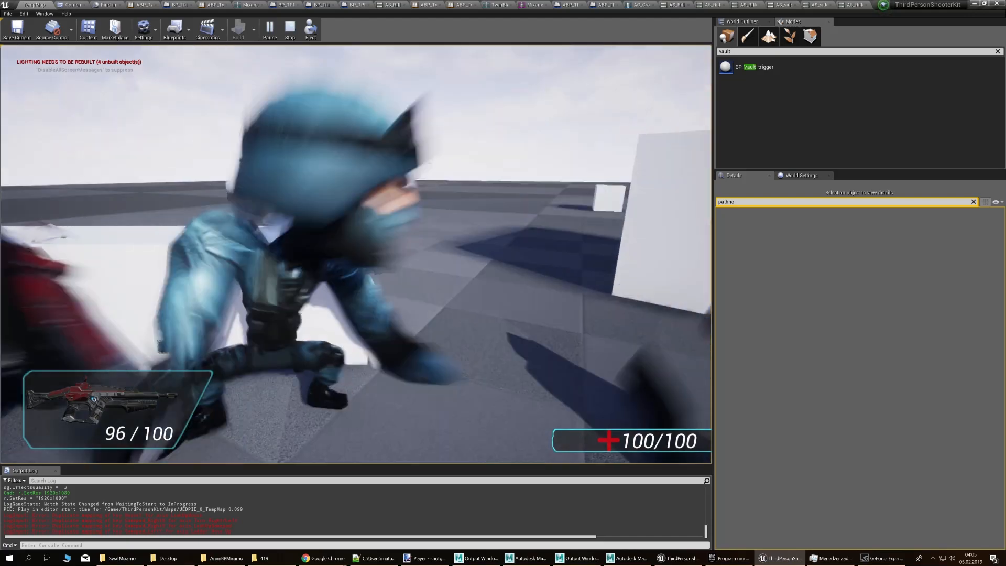
{"action": "right_click", "coordinate": [356, 254]}
{"action": "left_click", "coordinate": [355, 254]}
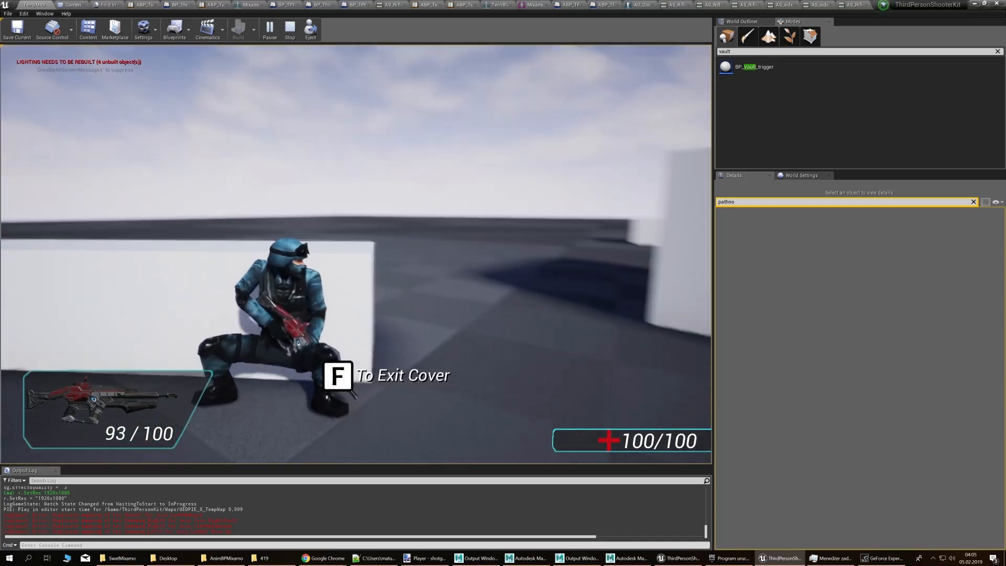
{"action": "right_click", "coordinate": [356, 254]}
{"action": "left_click", "coordinate": [355, 254]}
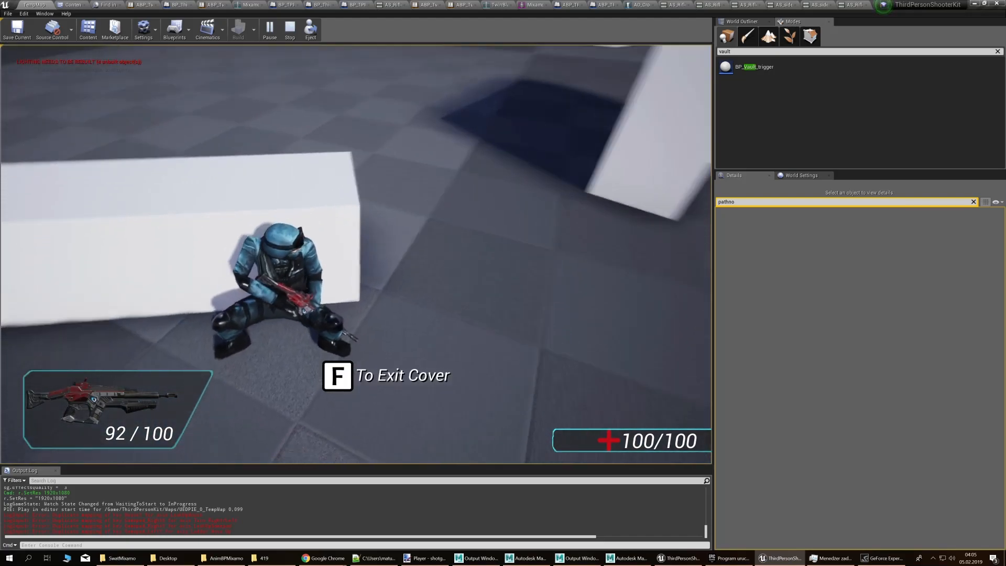
{"action": "right_click", "coordinate": [355, 254]}
{"action": "left_click", "coordinate": [356, 254]}
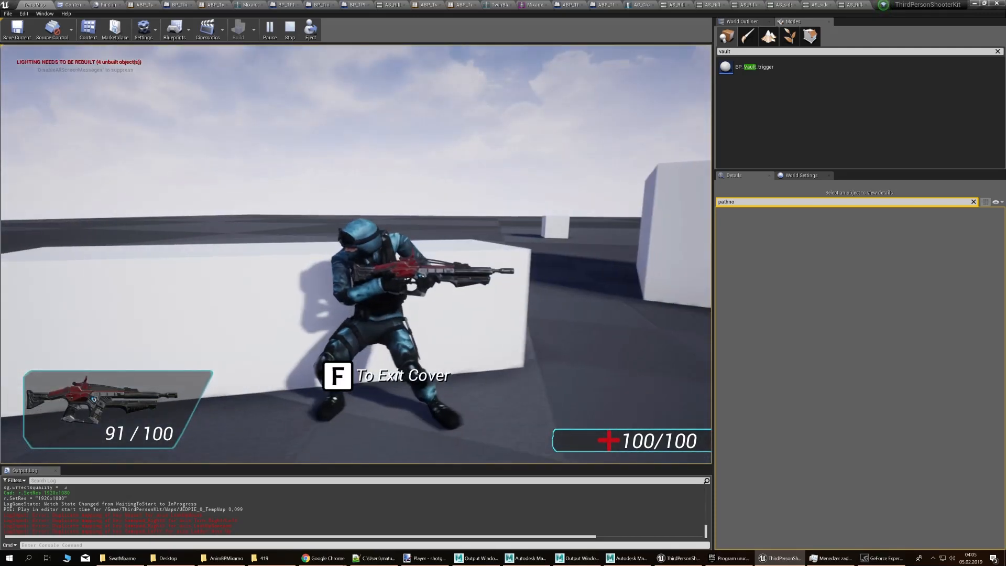
{"action": "key", "text": "Escape"}
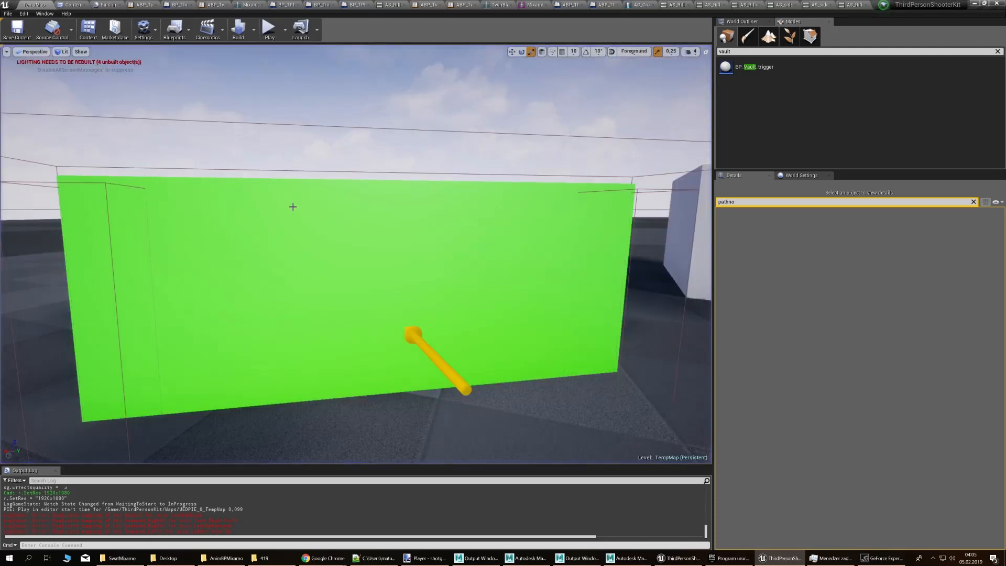
Review the AO_Crouch_right_rifle_Swat aim offset and locate AS_Rifle_crouch_right_idle_TwinBlast_Swat in the TPSKitAnims folder
{"action": "key", "text": "ctrl+Tab"}
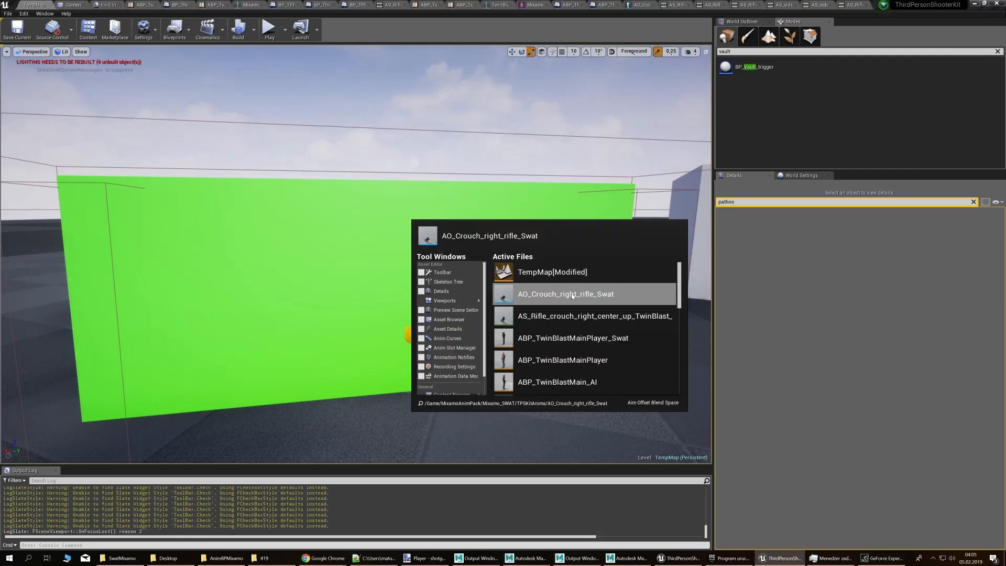
{"action": "left_click", "coordinate": [572, 295]}
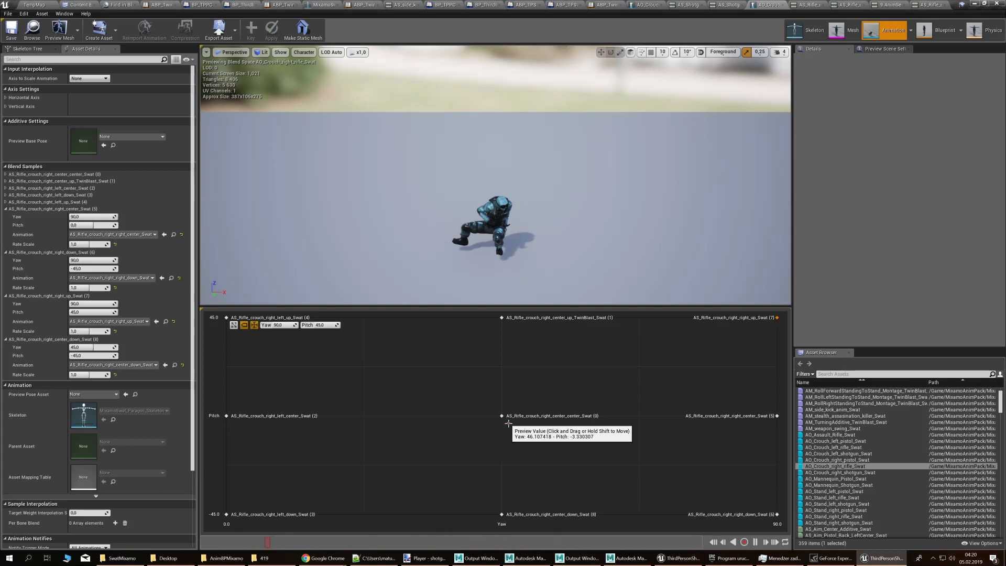
{"action": "left_click", "coordinate": [930, 5]}
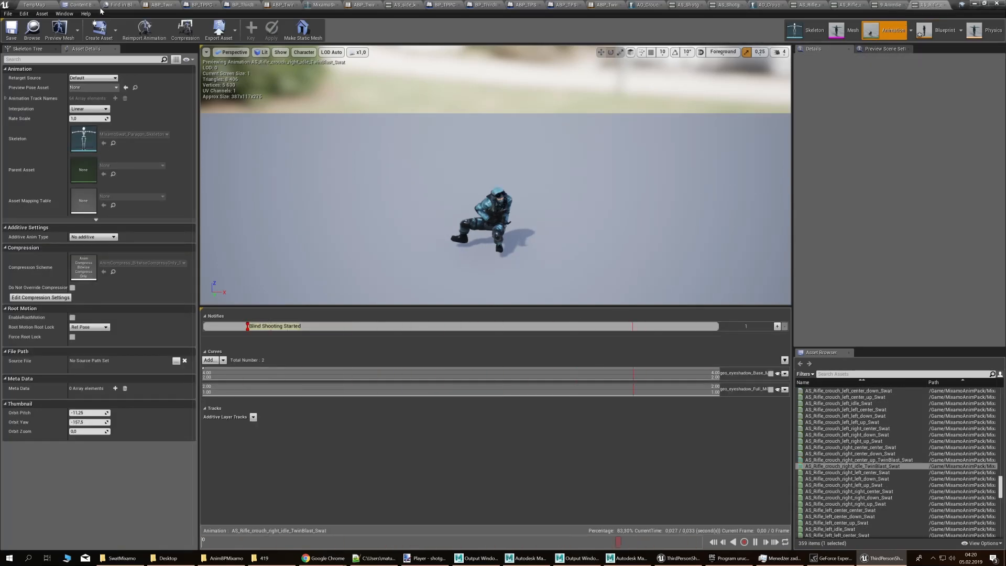
{"action": "left_click", "coordinate": [32, 29]}
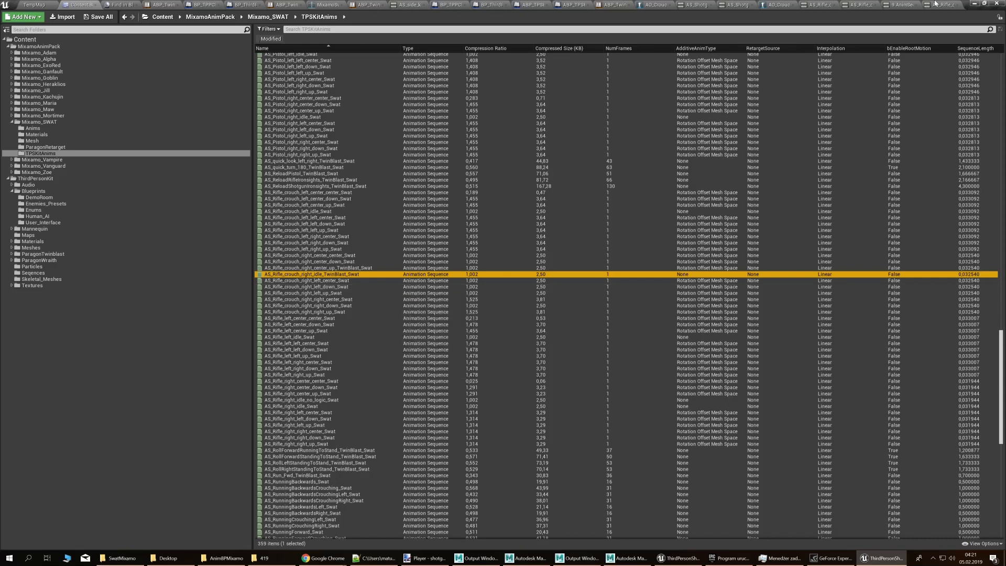
{"action": "left_click", "coordinate": [776, 5]}
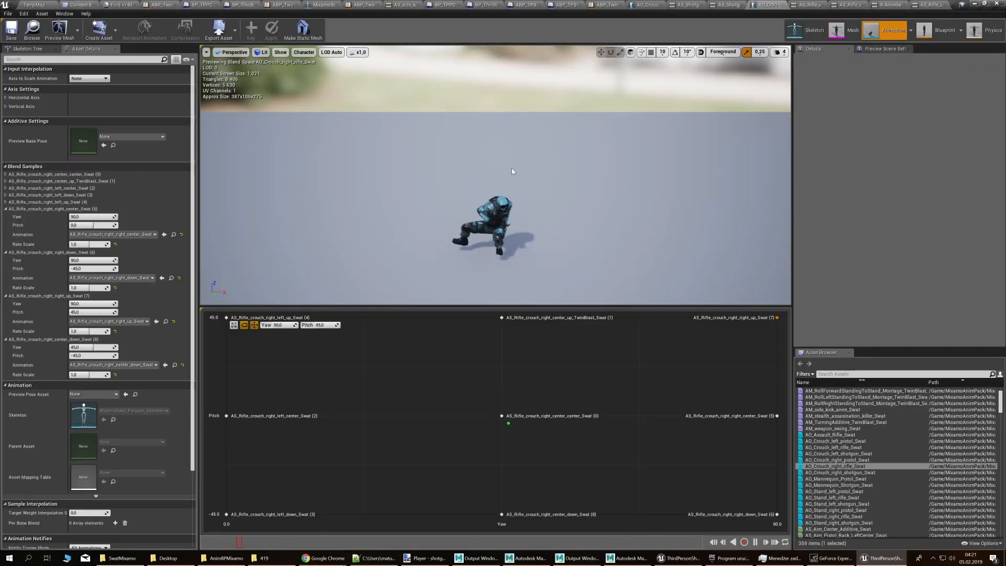
{"action": "left_click", "coordinate": [79, 4]}
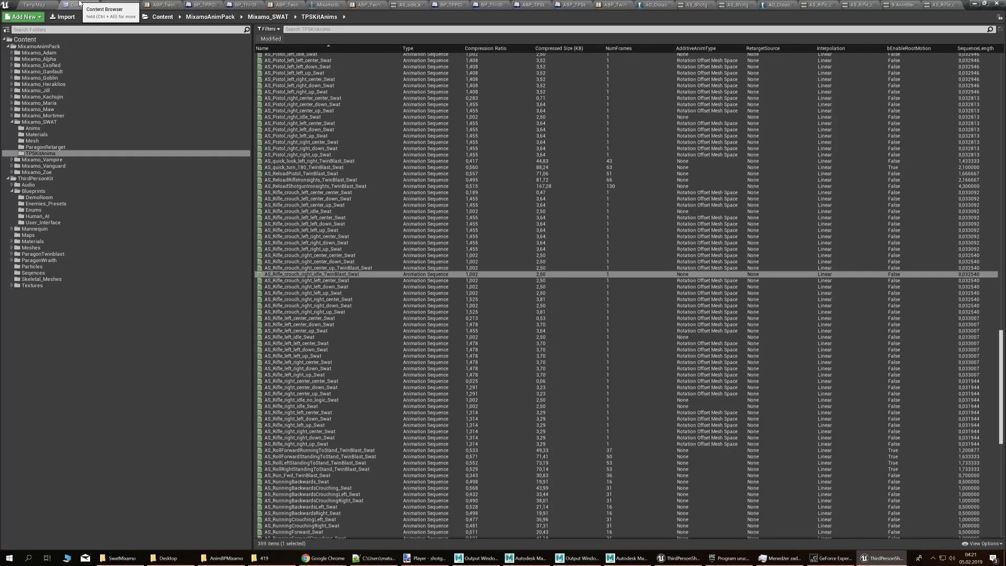
Open the nine AS_Rifle_crouch_right animations, excluding the idle one, together for bulk editing in the Property Matrix
{"action": "left_click", "coordinate": [355, 312]}
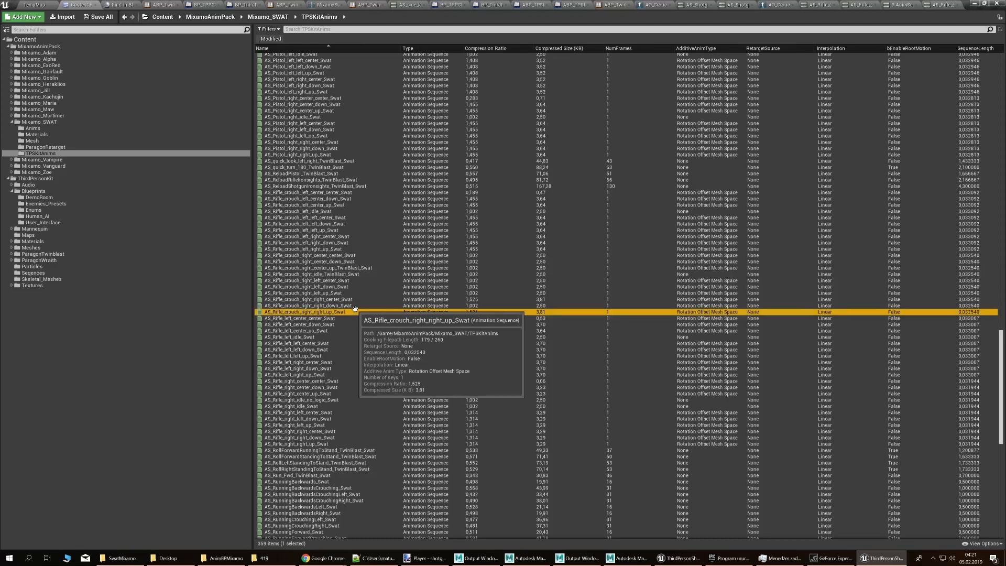
{"action": "left_click", "coordinate": [357, 306], "text": "ctrl"}
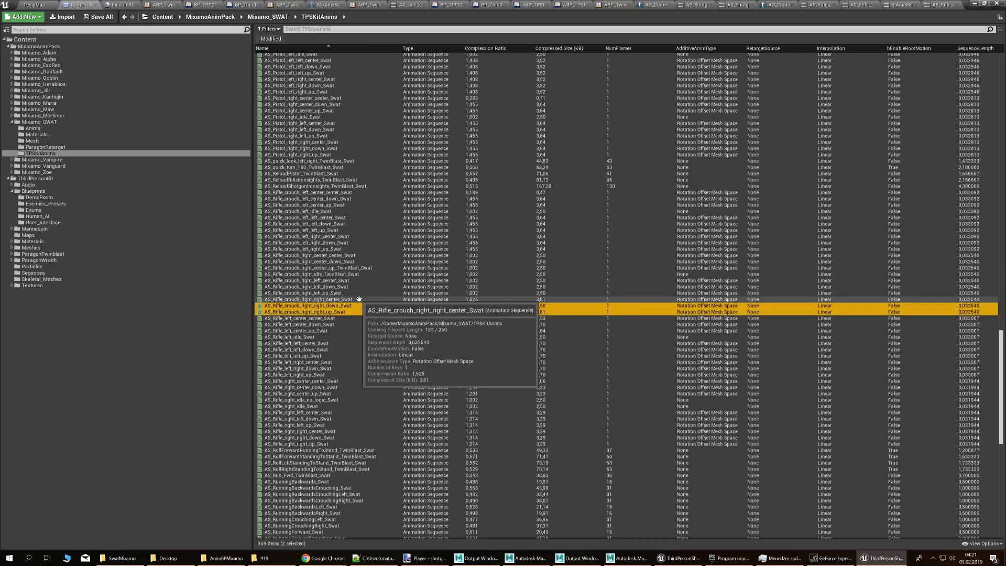
{"action": "left_click", "coordinate": [358, 299], "text": "ctrl"}
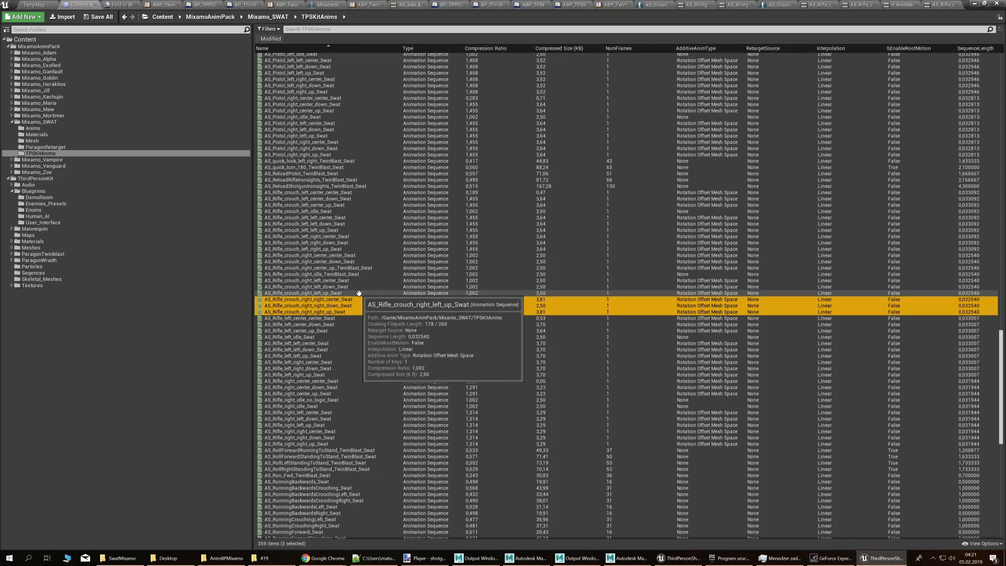
{"action": "left_click", "coordinate": [359, 293], "text": "ctrl"}
{"action": "left_click", "coordinate": [361, 287], "text": "ctrl"}
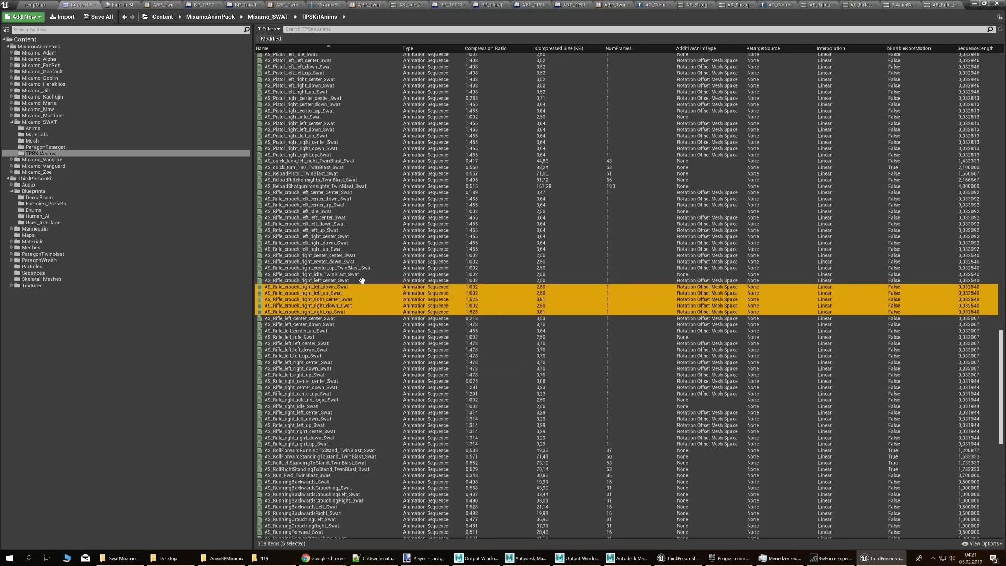
{"action": "left_click", "coordinate": [362, 280], "text": "ctrl"}
{"action": "left_click", "coordinate": [362, 268], "text": "ctrl"}
{"action": "left_click", "coordinate": [361, 261], "text": "ctrl"}
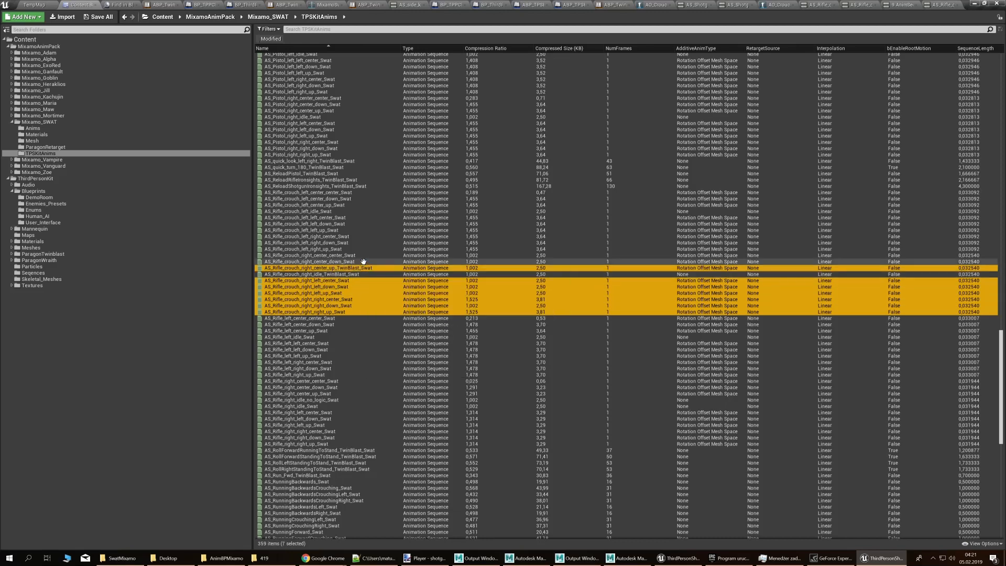
{"action": "left_click", "coordinate": [363, 256], "text": "ctrl"}
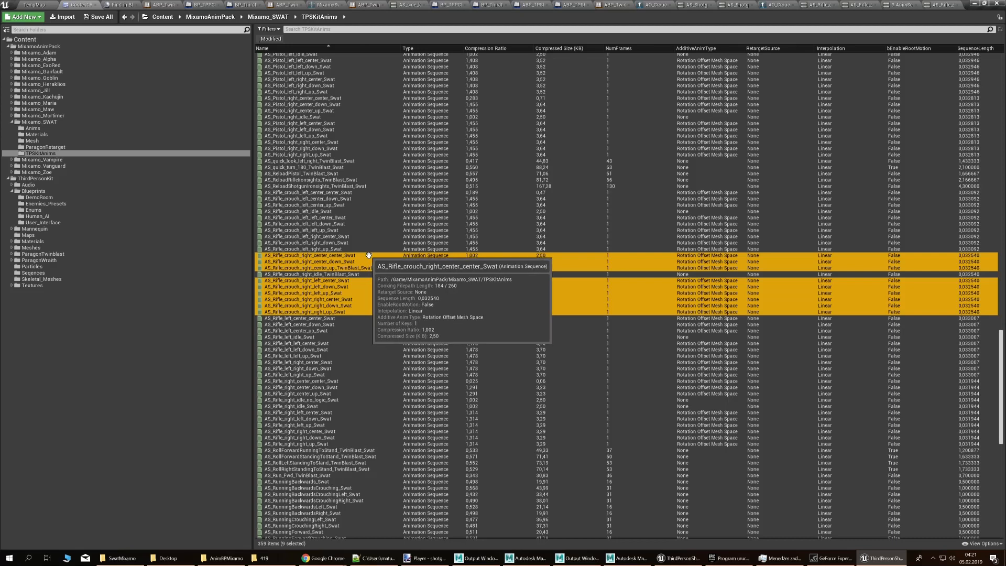
{"action": "right_click", "coordinate": [365, 261]}
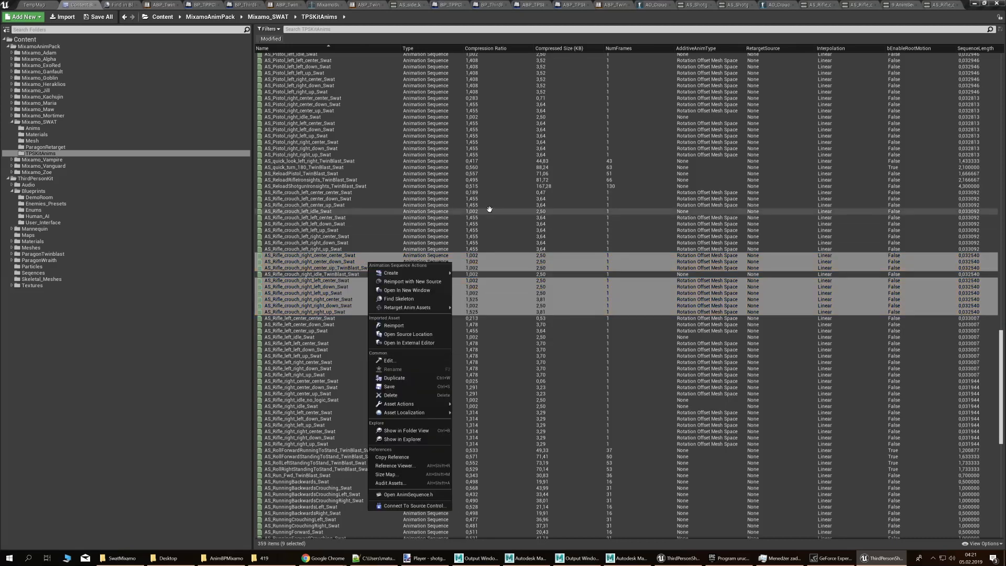
{"action": "mouse_move", "coordinate": [421, 404]}
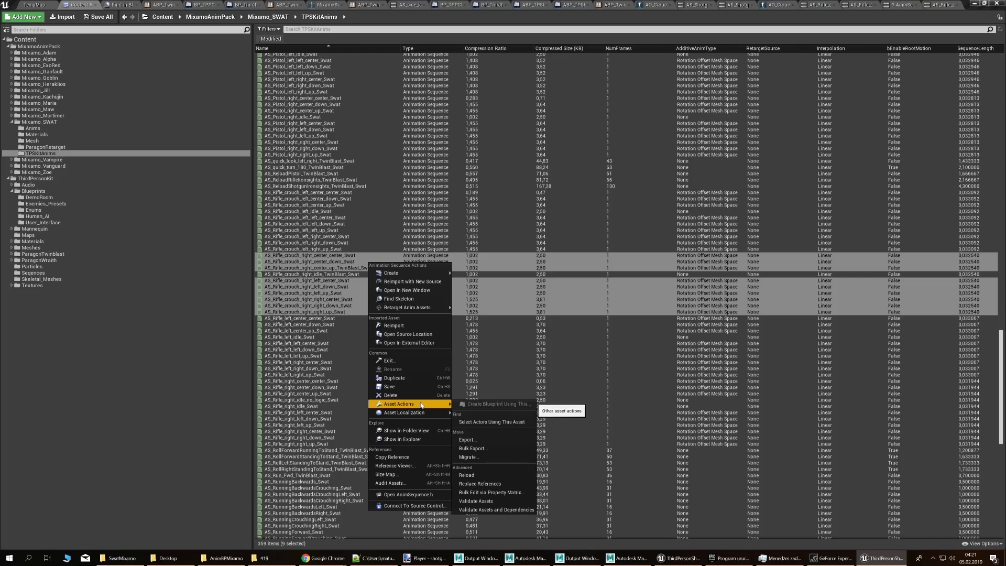
{"action": "left_click", "coordinate": [507, 493]}
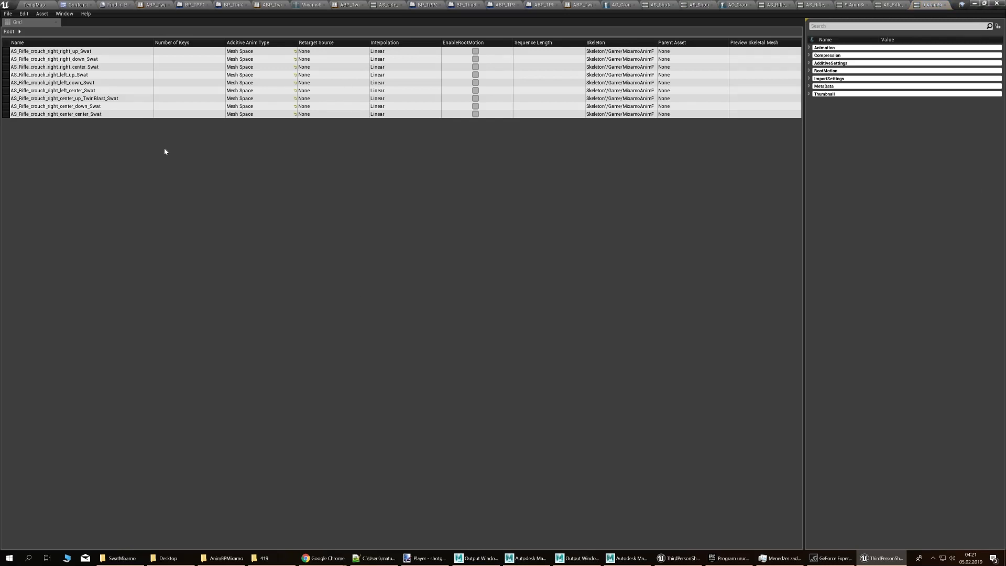
Select all nine crouch-right rifle animations in the Property Matrix and expand their additive settings
{"action": "left_click", "coordinate": [105, 51]}
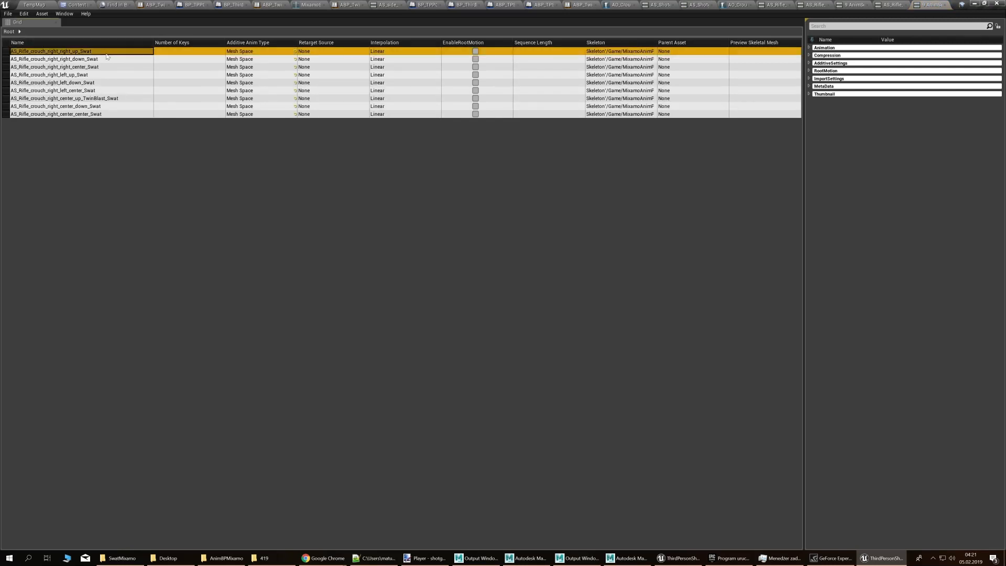
{"action": "left_click", "coordinate": [109, 116], "text": "shift"}
{"action": "left_click", "coordinate": [810, 63]}
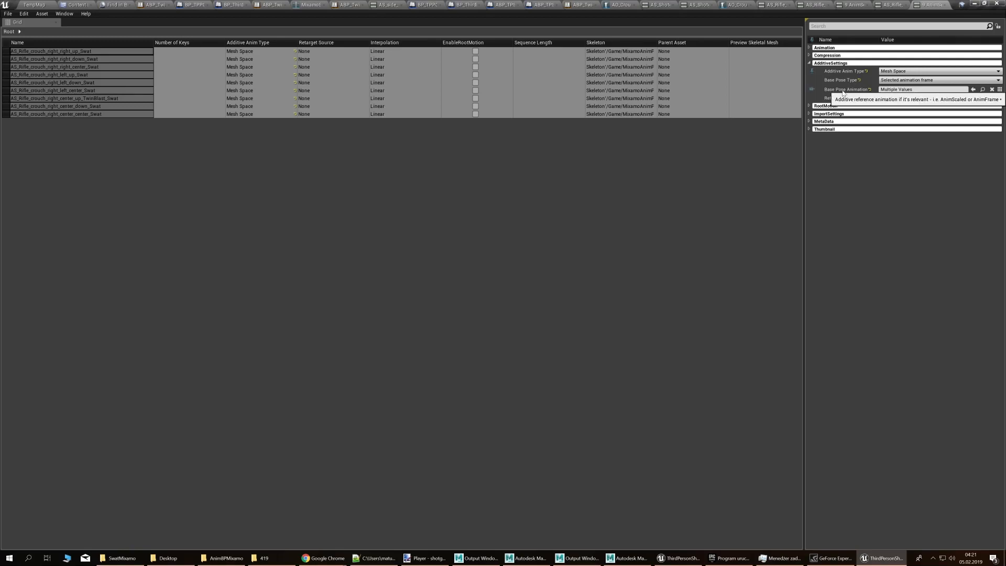
Copy the name AS_Rifle_crouch_right_idle_TwinBlast_Swat from step 13 of the Notepad++ notes and return to the Unreal Property Matrix
{"action": "key", "text": "alt+Tab"}
{"action": "key", "text": "alt+Tab"}
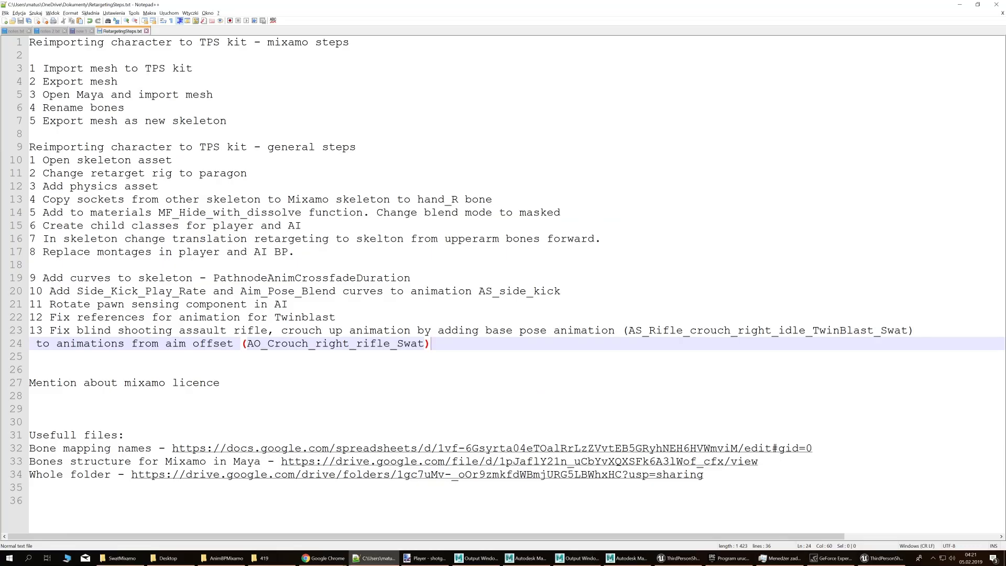
{"action": "left_click", "coordinate": [315, 317]}
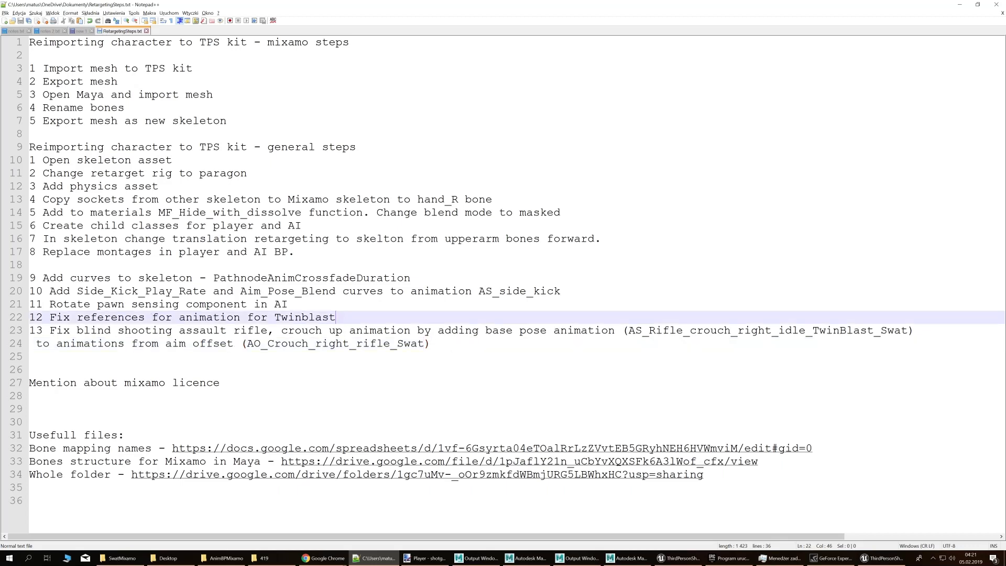
{"action": "double_click", "coordinate": [745, 330]}
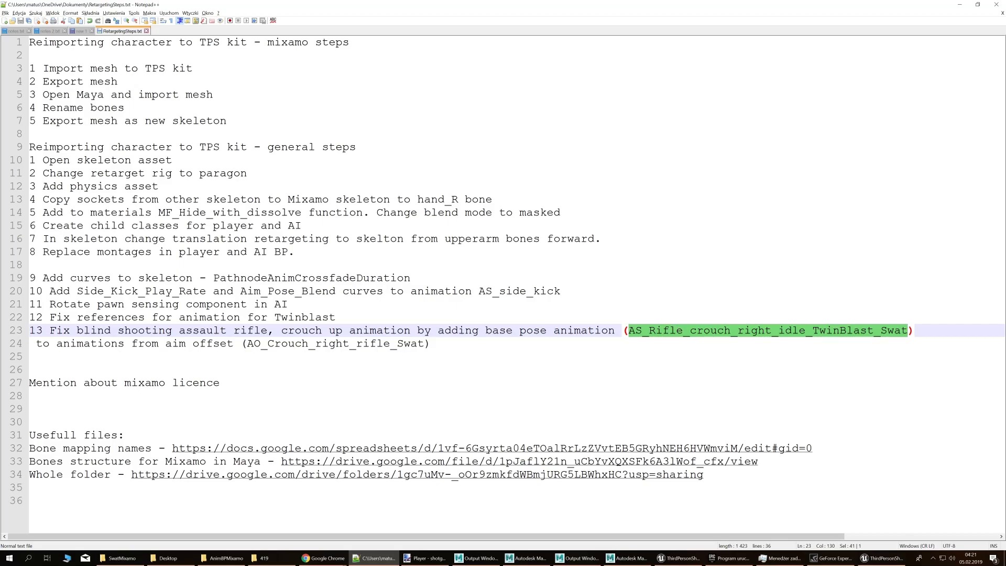
{"action": "right_click", "coordinate": [715, 334]}
{"action": "left_click", "coordinate": [735, 347]}
{"action": "key", "text": "alt+Tab"}
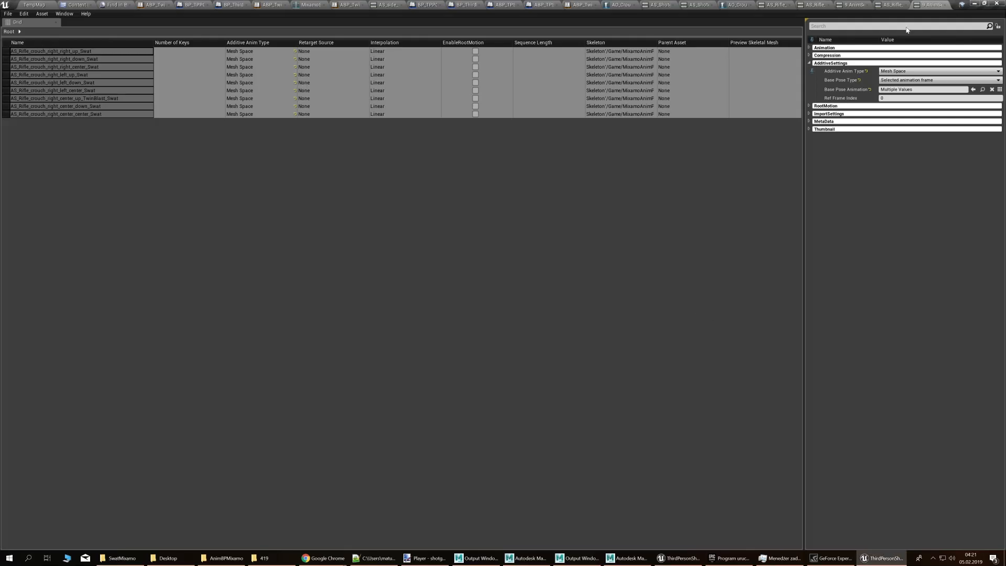
Set the nine animations' Base Pose Animation to AS_Rifle_crouch_right_idle_TwinBlast_Swat and save them
{"action": "left_click", "coordinate": [995, 92]}
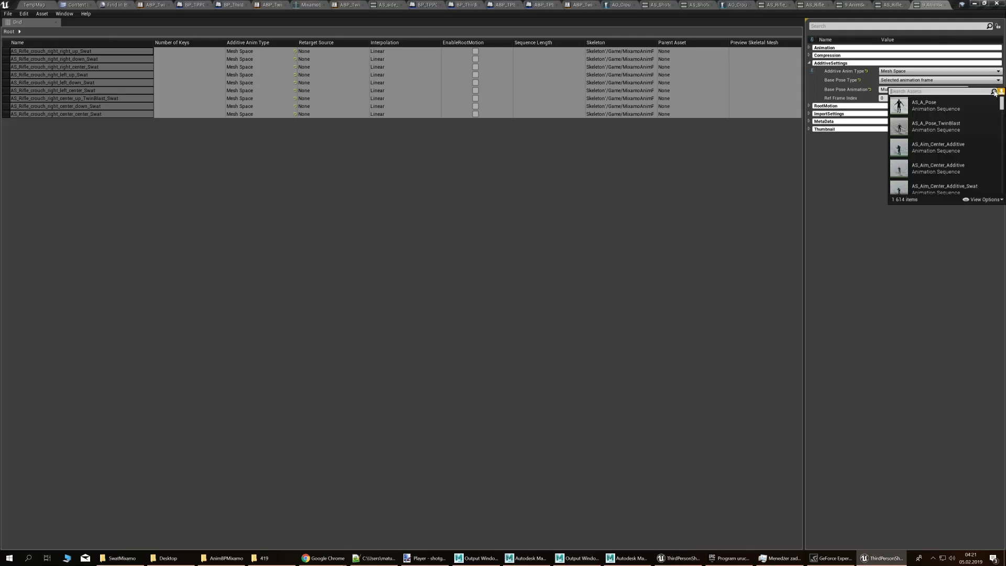
{"action": "left_click", "coordinate": [946, 111]}
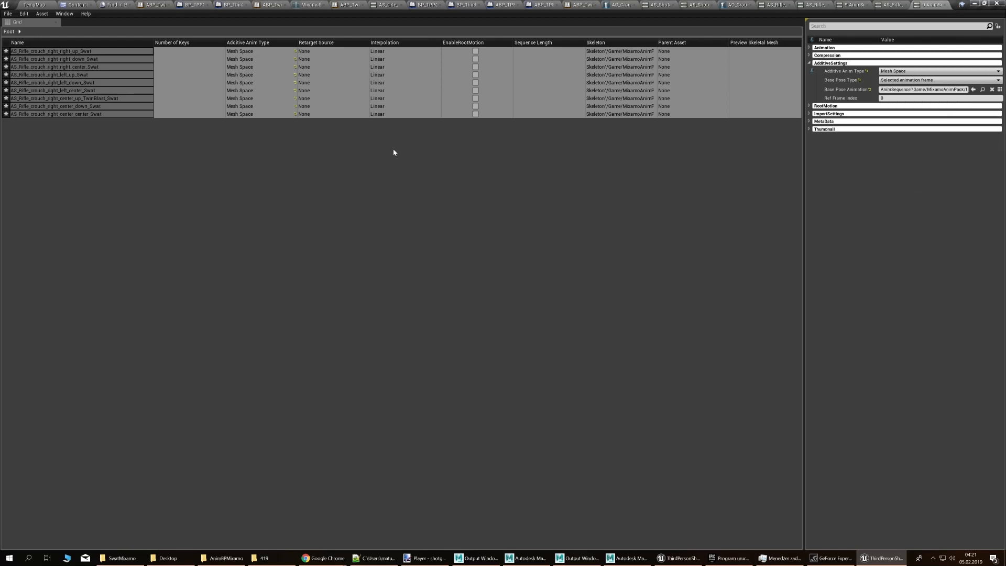
{"action": "left_click", "coordinate": [9, 14]}
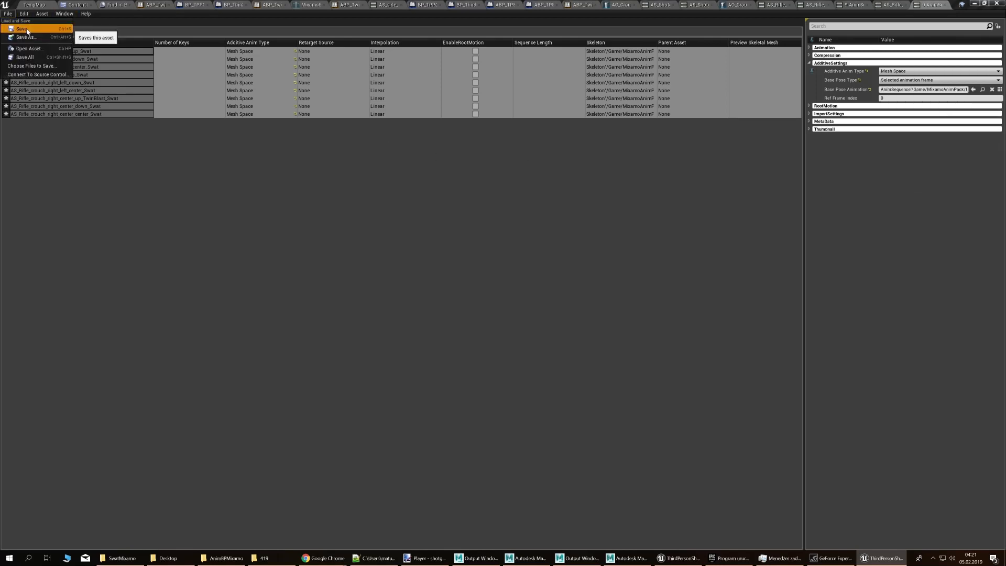
{"action": "left_click", "coordinate": [23, 29]}
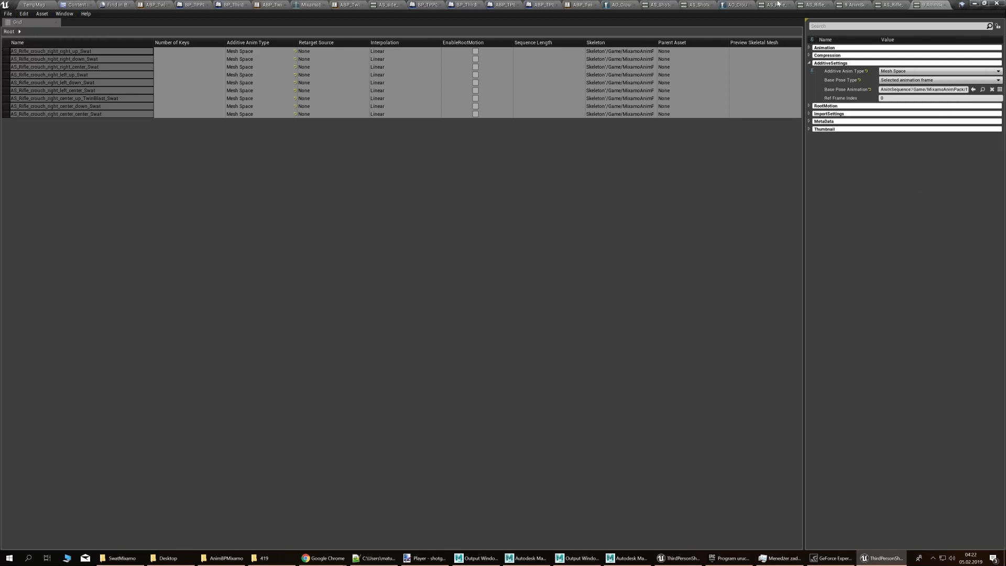
Set the Preview Base Pose of AO_Crouch_right_rifle_Swat to AS_Rifle_crouch_right_idle_TwinBlast_Swat and save the aim offset
{"action": "left_click", "coordinate": [736, 5]}
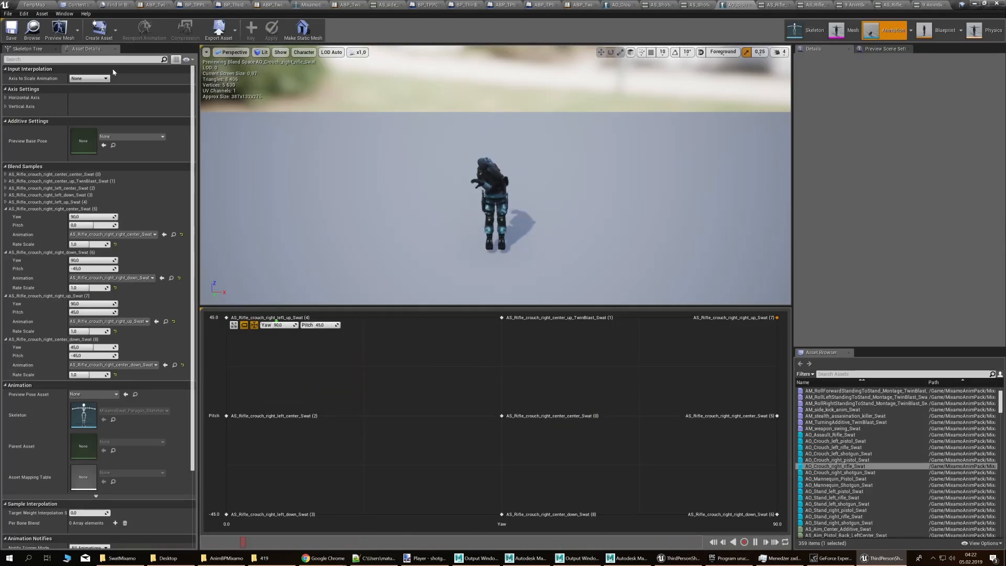
{"action": "left_click", "coordinate": [132, 136]}
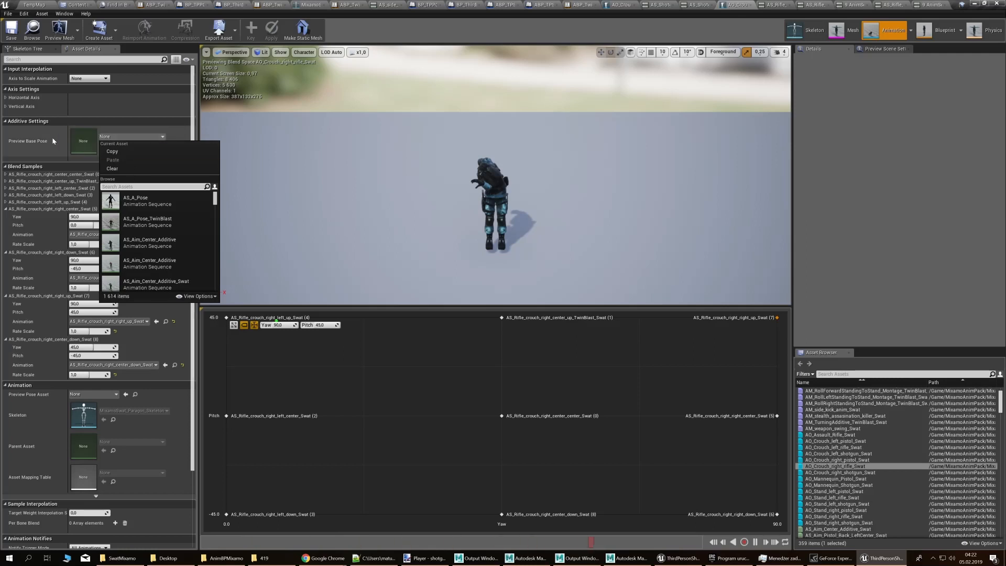
{"action": "left_click", "coordinate": [132, 136]}
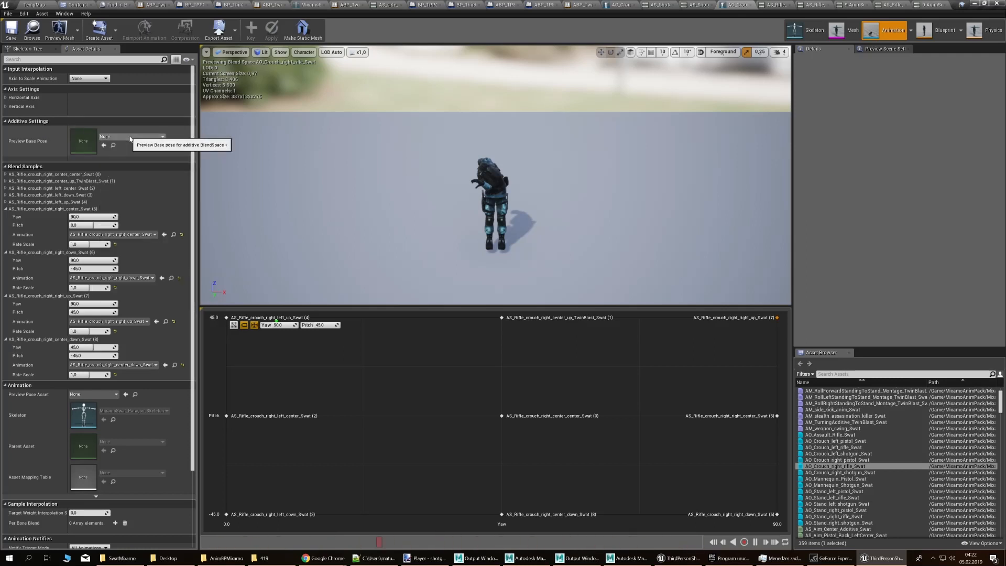
{"action": "left_click", "coordinate": [132, 136]}
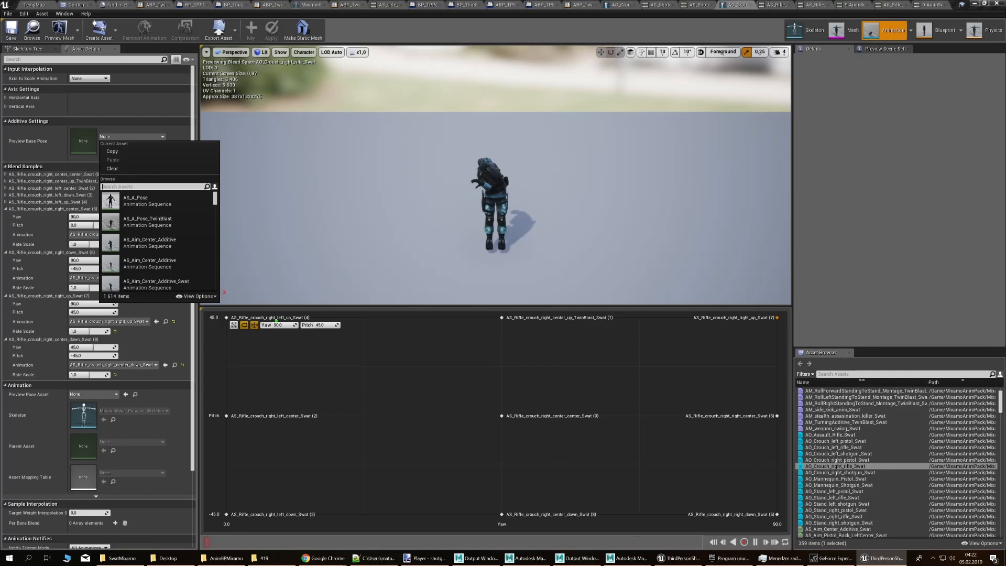
{"action": "key", "text": "ctrl+v"}
{"action": "left_click", "coordinate": [168, 209]}
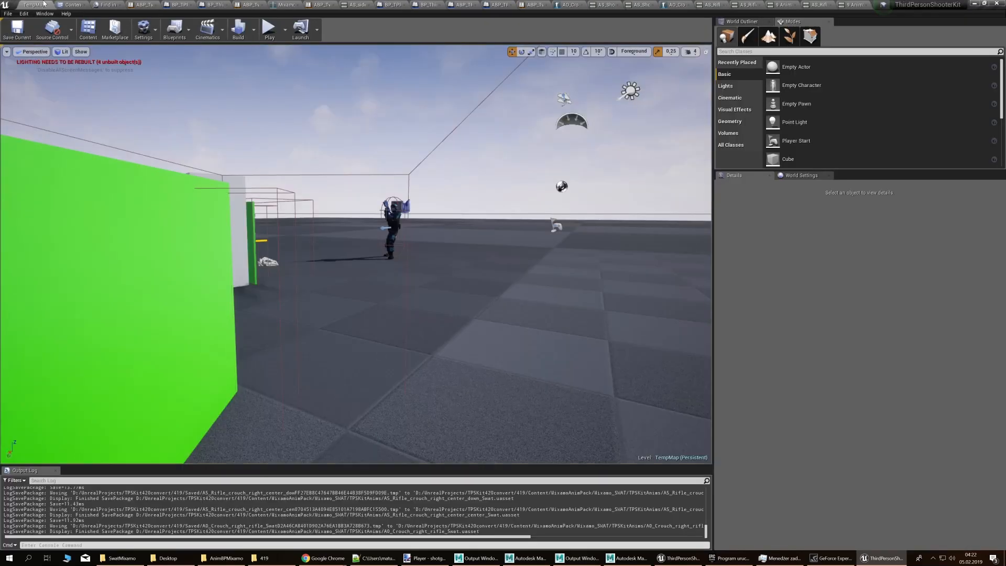
Play-test TempMap with the Swat character blind-firing the assault rifle from crouched cover at the low white block's edge
{"action": "left_click", "coordinate": [34, 5]}
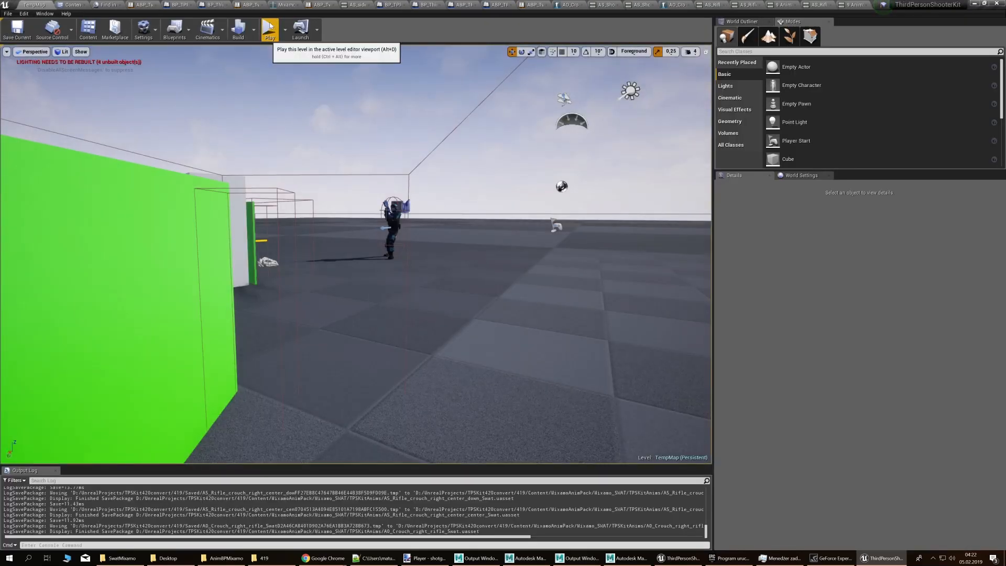
{"action": "left_click", "coordinate": [270, 32]}
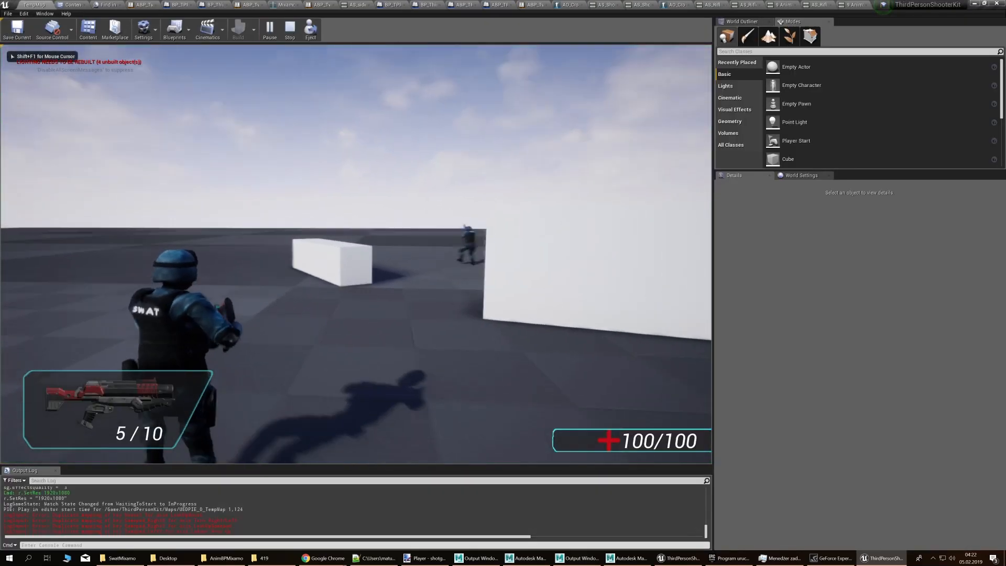
{"action": "key", "text": "w"}
{"action": "scroll", "coordinate": [356, 254], "scroll_direction": "down", "scroll_amount": 2}
{"action": "scroll", "coordinate": [356, 254], "scroll_direction": "up", "scroll_amount": 1}
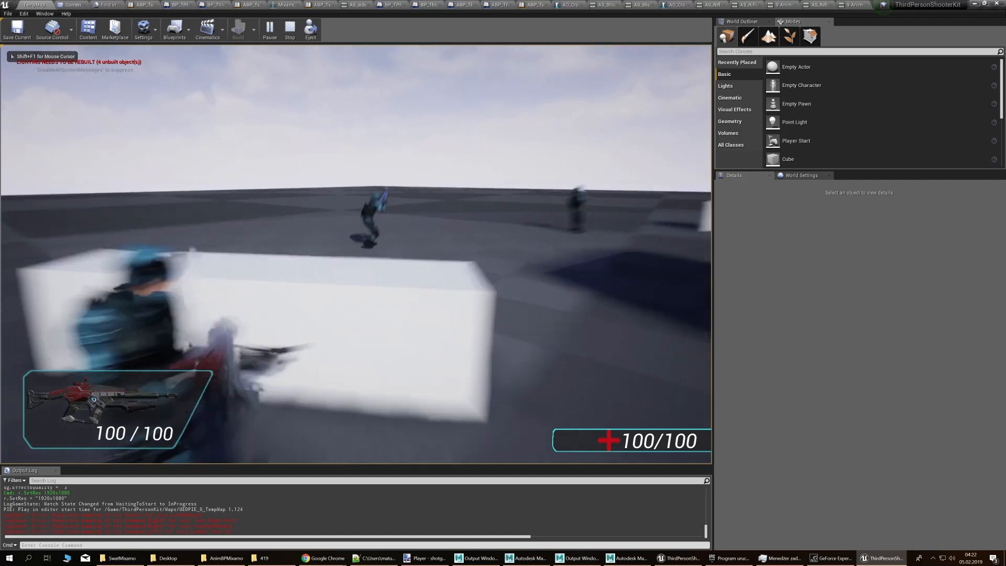
{"action": "key", "text": "f"}
{"action": "key", "text": "d"}
{"action": "left_click", "coordinate": [356, 254]}
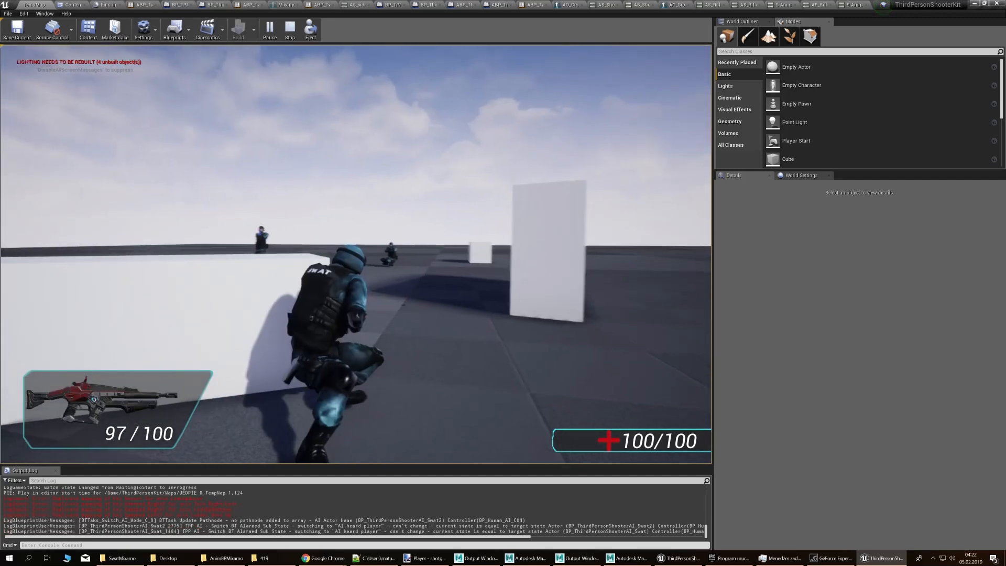
{"action": "left_click", "coordinate": [356, 254]}
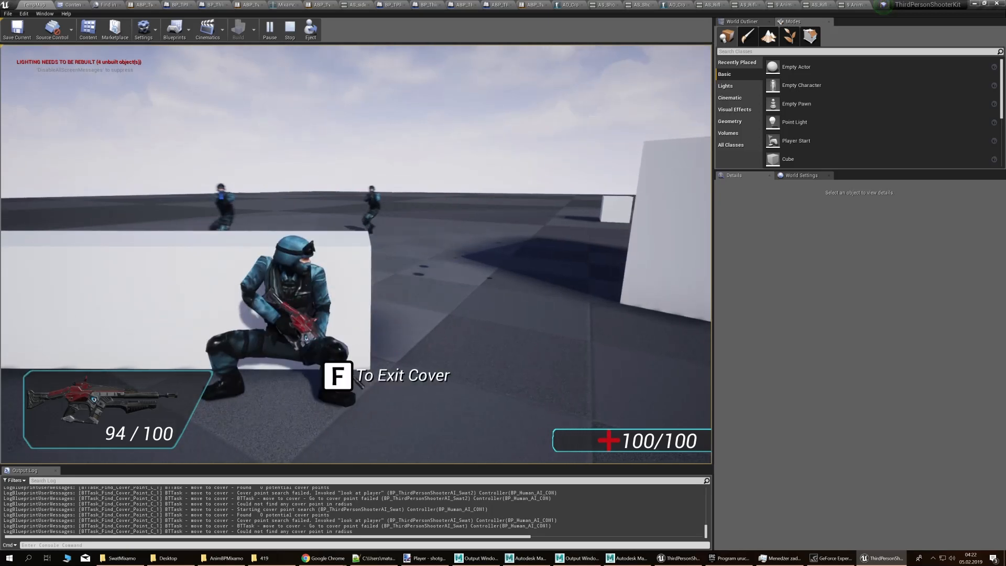
{"action": "key", "text": "Escape"}
Delete the two Swat AI characters and their three pathnodes from the level, accepting all broken references
{"action": "right_click_drag", "start_coordinate": [356, 254], "coordinate": [404, 393]}
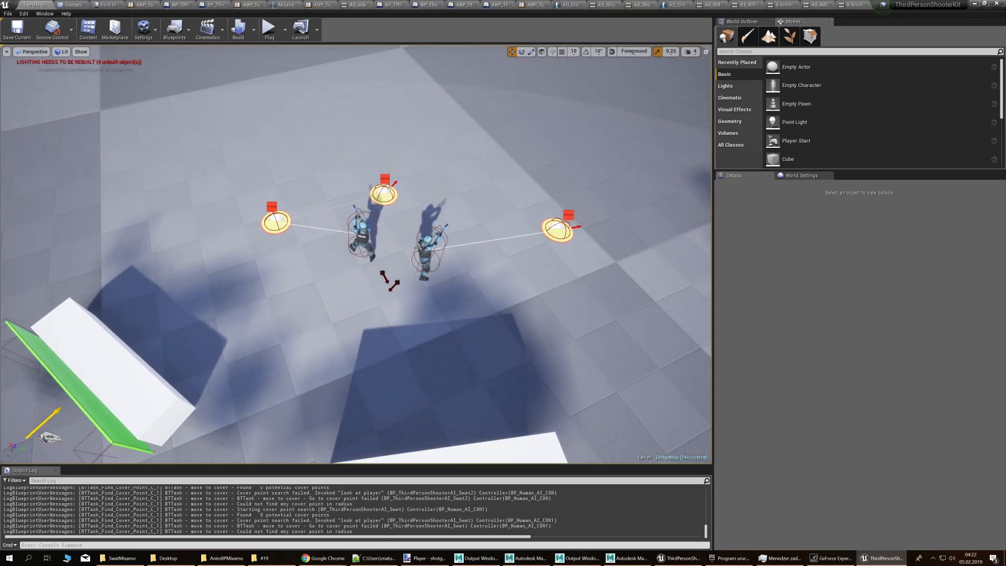
{"action": "left_click", "coordinate": [419, 246]}
{"action": "left_click", "coordinate": [361, 226], "text": "ctrl"}
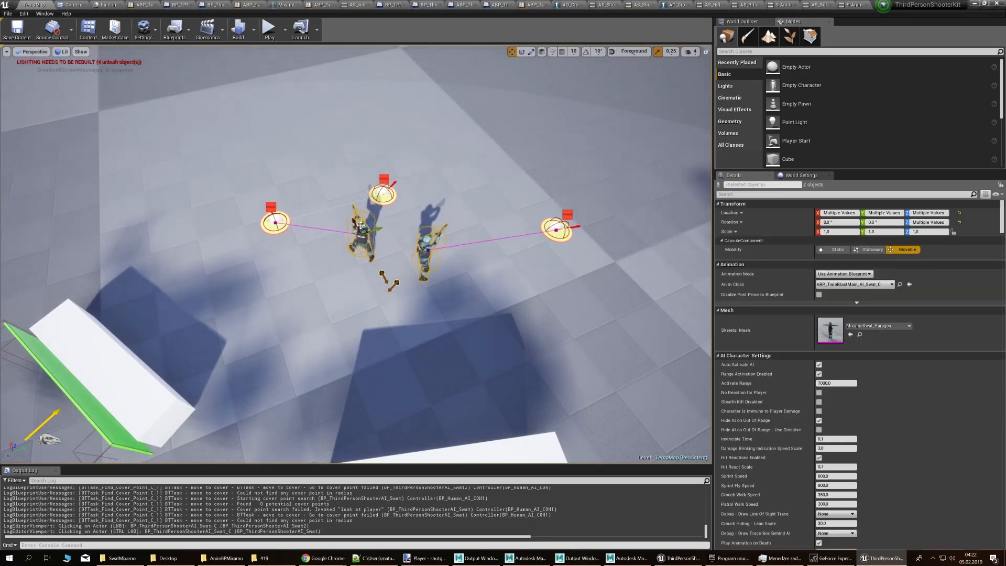
{"action": "left_click", "coordinate": [383, 198], "text": "ctrl"}
{"action": "left_click", "coordinate": [275, 222], "text": "ctrl"}
{"action": "left_click", "coordinate": [549, 229], "text": "ctrl"}
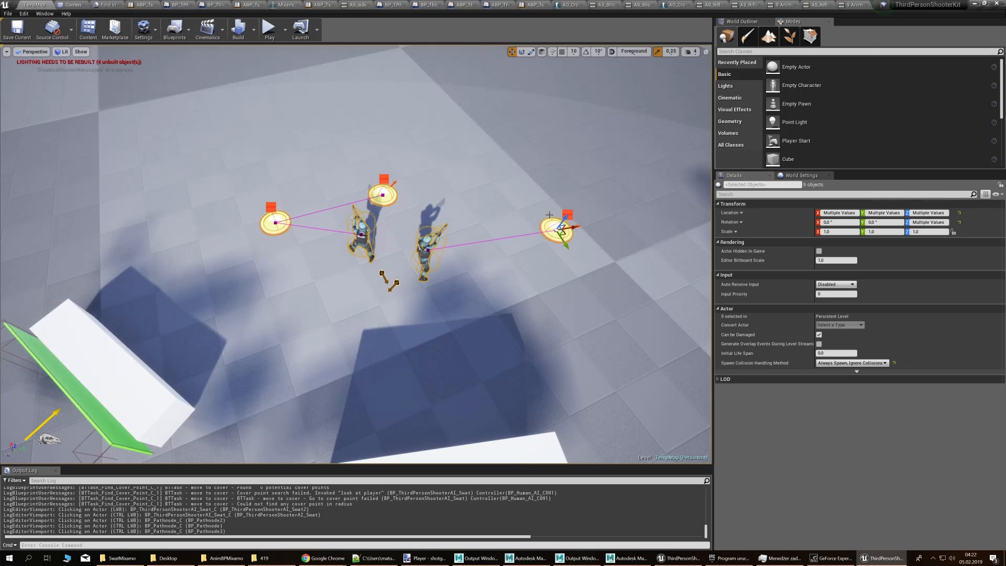
{"action": "key", "text": "Delete"}
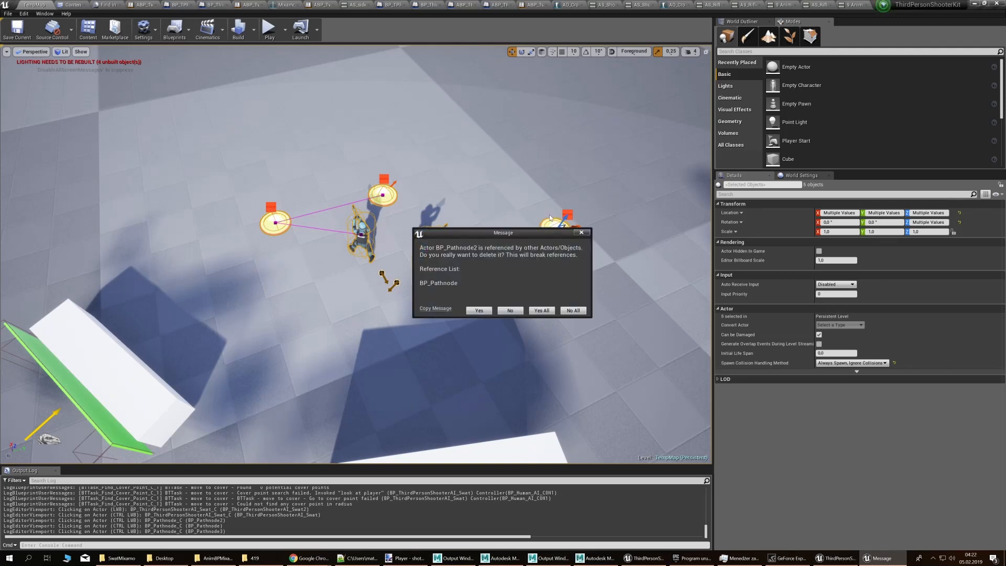
{"action": "left_click", "coordinate": [540, 310]}
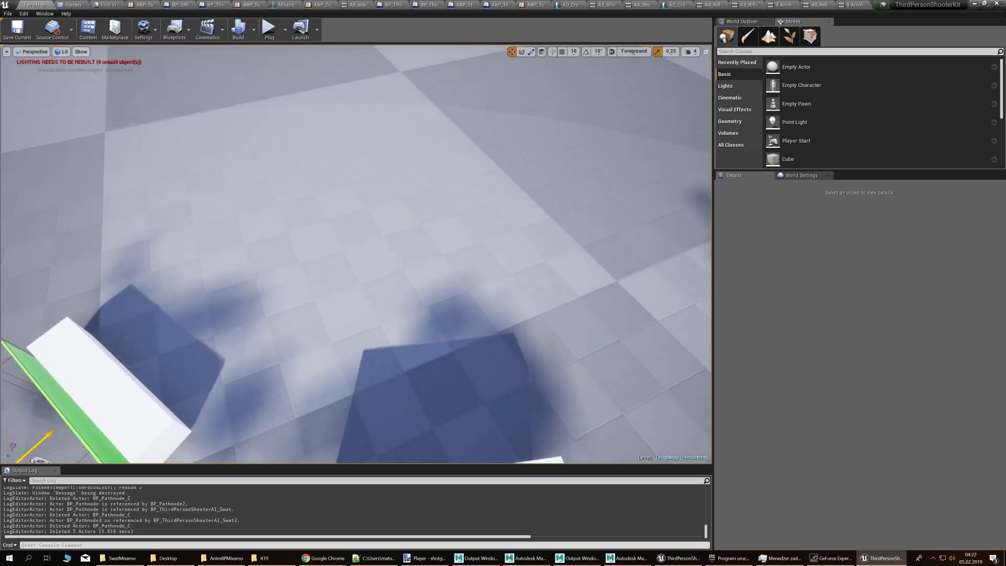
Place a BP_Pathnode on the open floor and make two copies of it to form three separate patrol points
{"action": "left_click", "coordinate": [743, 51]}
{"action": "type", "text": "pathn"}
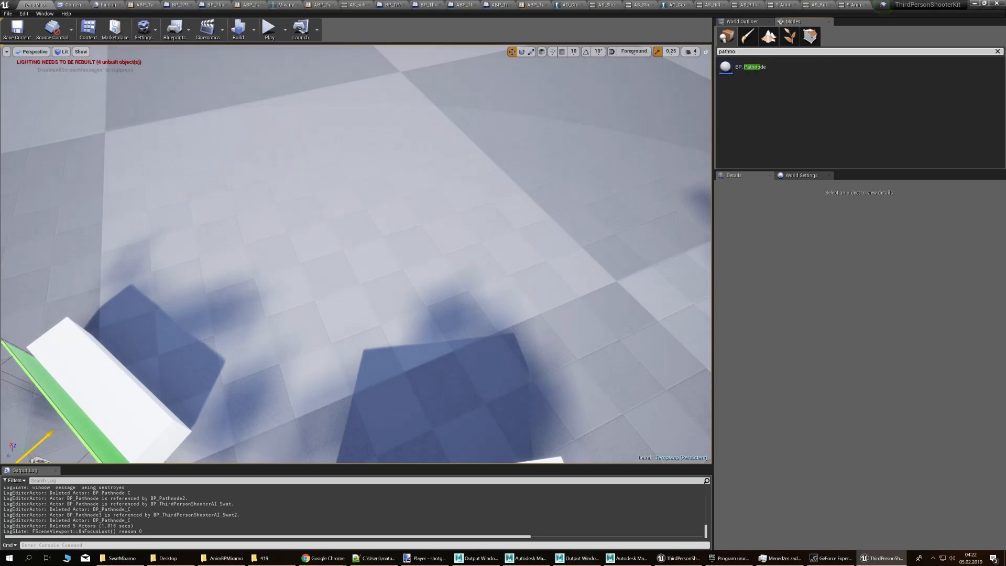
{"action": "type", "text": "o"}
{"action": "left_click_drag", "start_coordinate": [751, 66], "coordinate": [303, 215]}
{"action": "right_click_drag", "start_coordinate": [356, 211], "coordinate": [350, 305]}
{"action": "left_click_drag", "start_coordinate": [368, 214], "coordinate": [371, 207]}
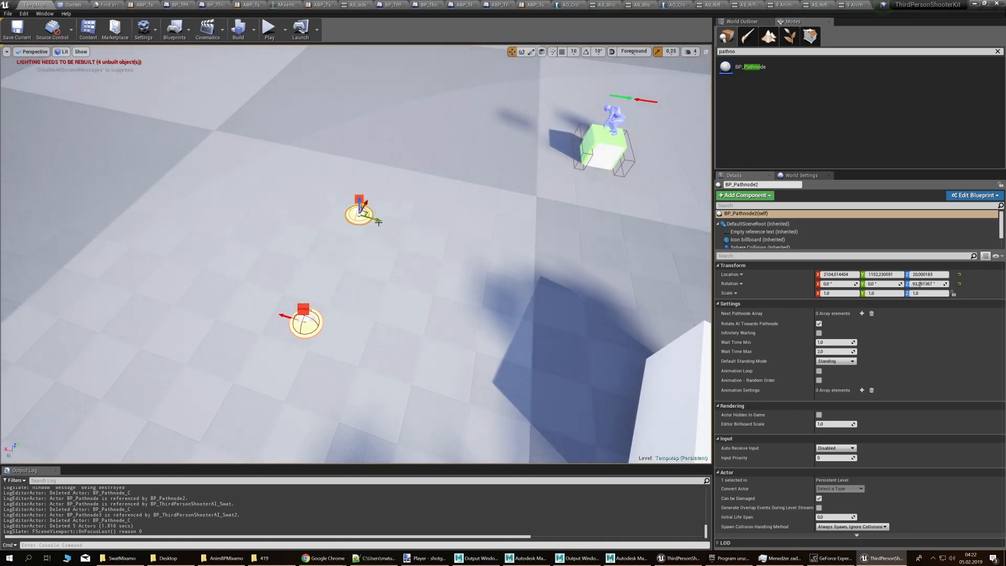
{"action": "right_click_drag", "start_coordinate": [370, 214], "coordinate": [561, 278]}
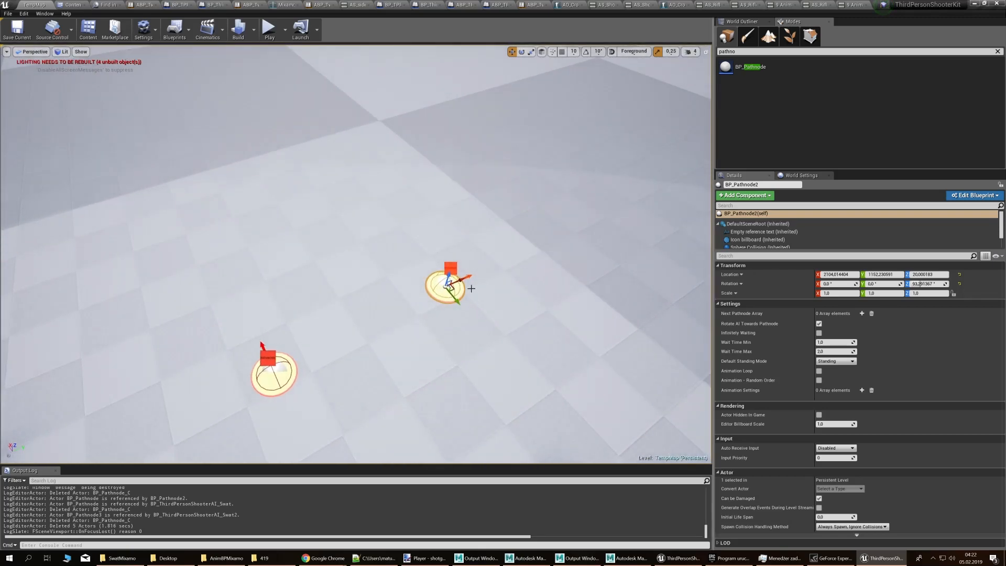
{"action": "left_click_drag", "start_coordinate": [453, 287], "coordinate": [615, 357], "text": "alt"}
{"action": "right_click_drag", "start_coordinate": [615, 358], "coordinate": [257, 292]}
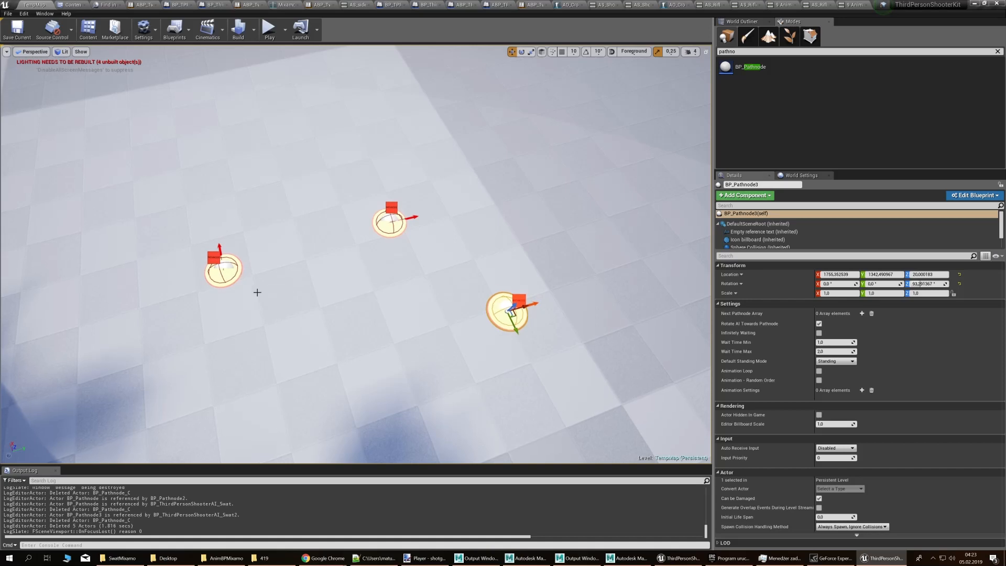
Add an element to BP_Pathnode's Next Pathnode Array and assign BP_Pathnode2 to it
{"action": "left_click", "coordinate": [223, 271]}
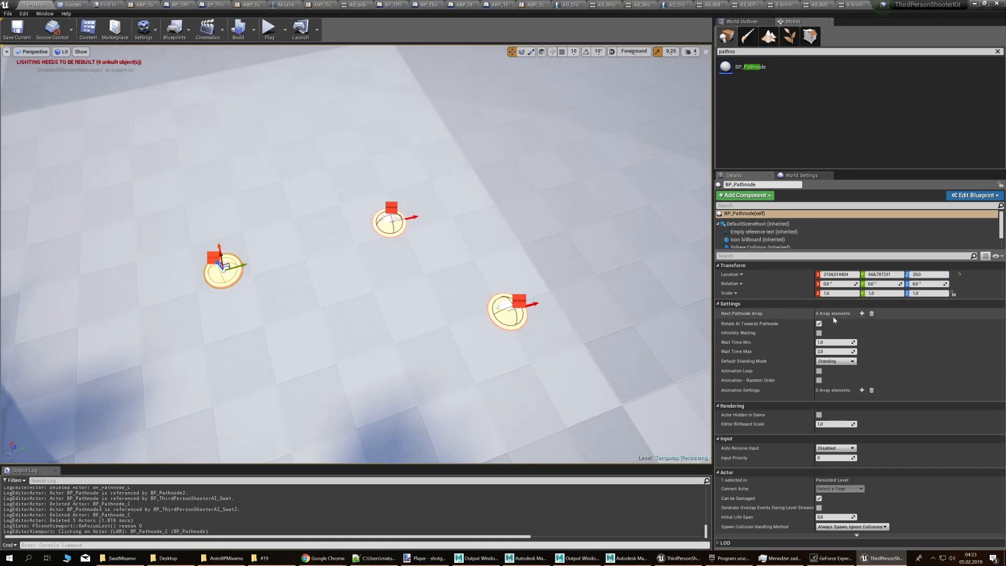
{"action": "left_click", "coordinate": [861, 313]}
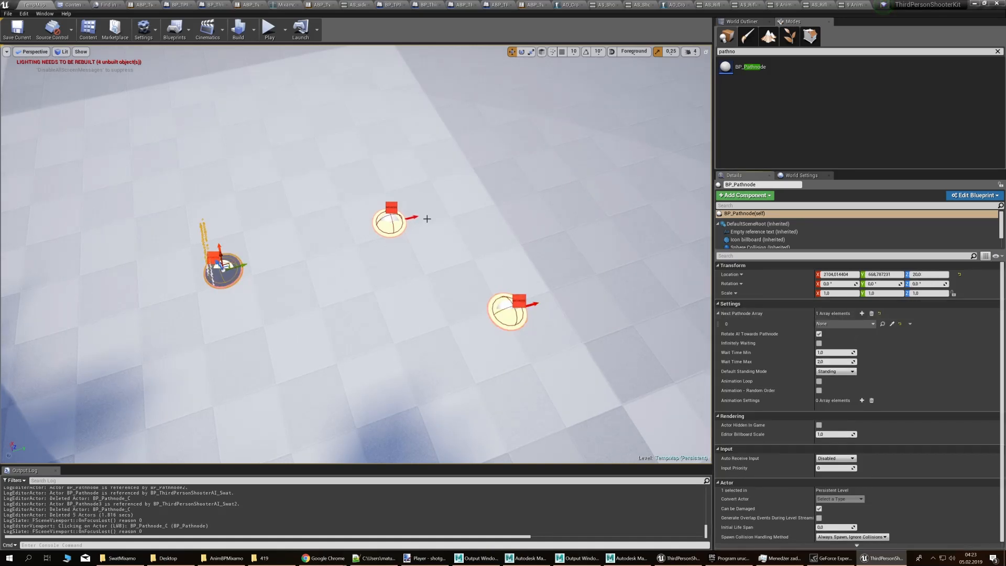
{"action": "left_click", "coordinate": [891, 324]}
{"action": "left_click", "coordinate": [392, 222]}
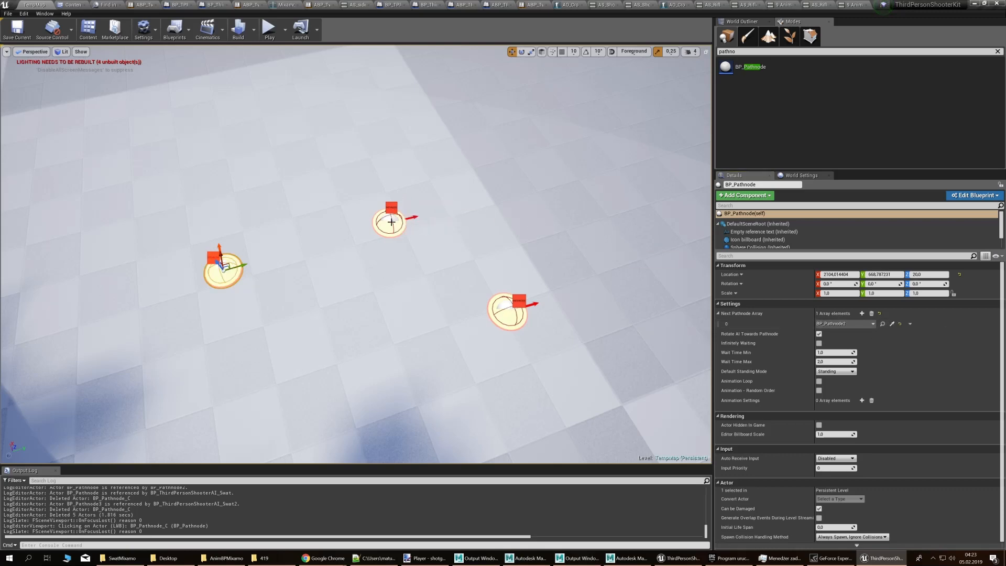
Add an element to BP_Pathnode2's Next Pathnode Array and link it back to BP_Pathnode
{"action": "left_click", "coordinate": [391, 222]}
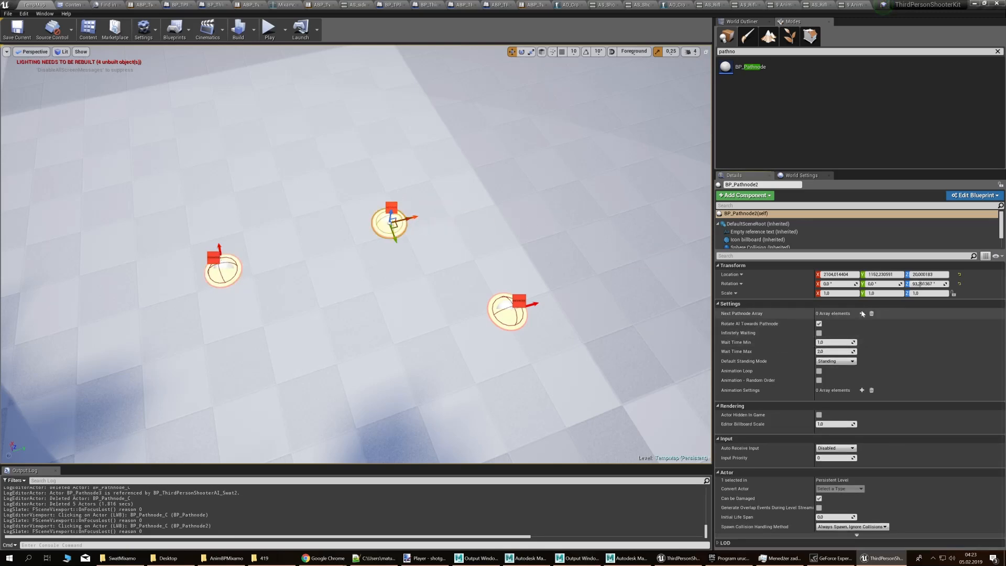
{"action": "left_click", "coordinate": [892, 323]}
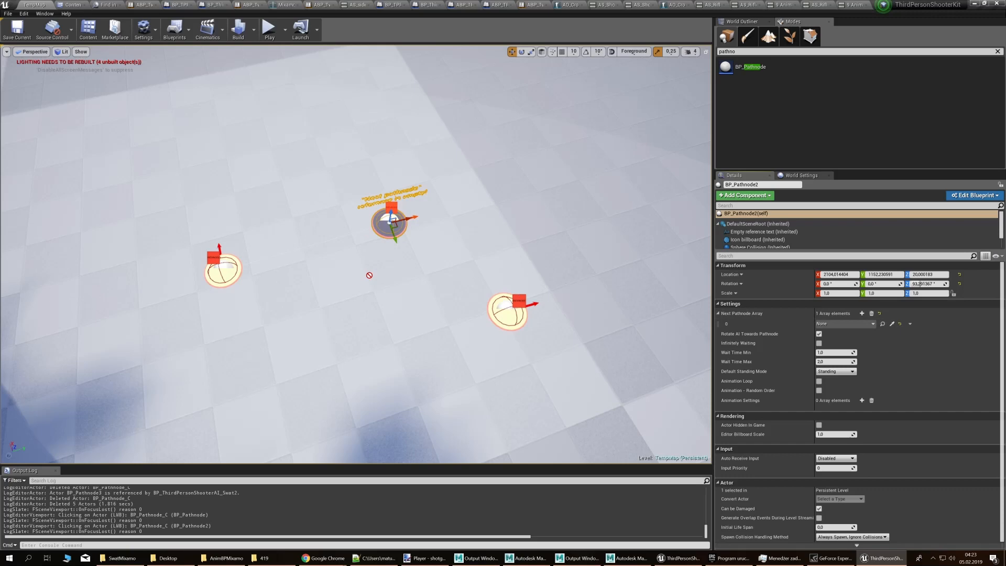
{"action": "left_click", "coordinate": [230, 273]}
{"action": "right_click_drag", "start_coordinate": [230, 274], "coordinate": [151, 312]}
{"action": "right_click_drag", "start_coordinate": [317, 303], "coordinate": [317, 330]}
{"action": "right_click_drag", "start_coordinate": [436, 258], "coordinate": [435, 263]}
Place a BP_ThirdPersonShooterAI_Swat character beside the pathnodes and duplicate it to create a second Swat AI
{"action": "left_click_drag", "start_coordinate": [756, 61], "coordinate": [757, 58]}
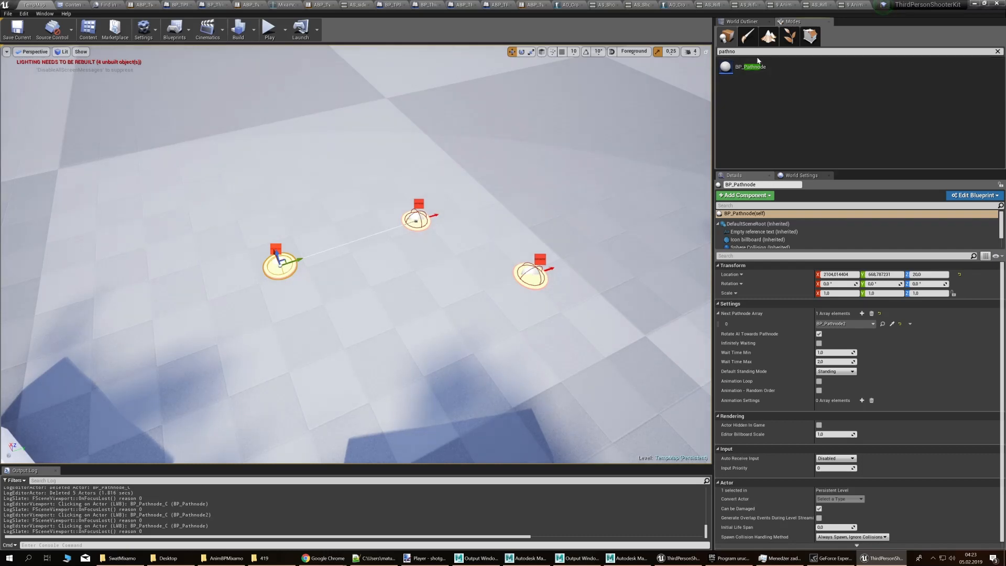
{"action": "key", "text": "ctrl+a"}
{"action": "type", "text": "sw"}
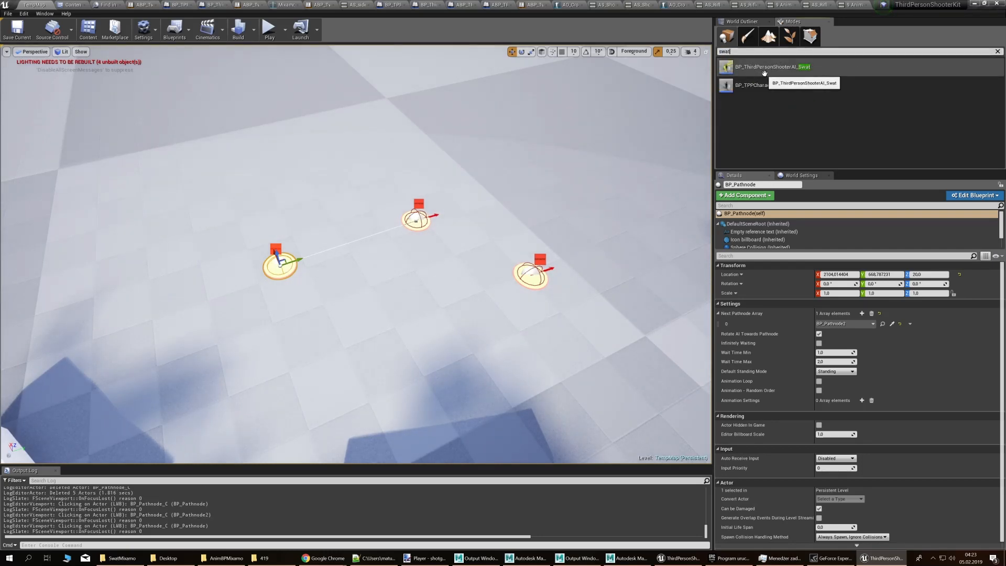
{"action": "left_click_drag", "start_coordinate": [790, 67], "coordinate": [364, 318]}
{"action": "right_click_drag", "start_coordinate": [364, 318], "coordinate": [384, 250]}
{"action": "key", "text": "w"}
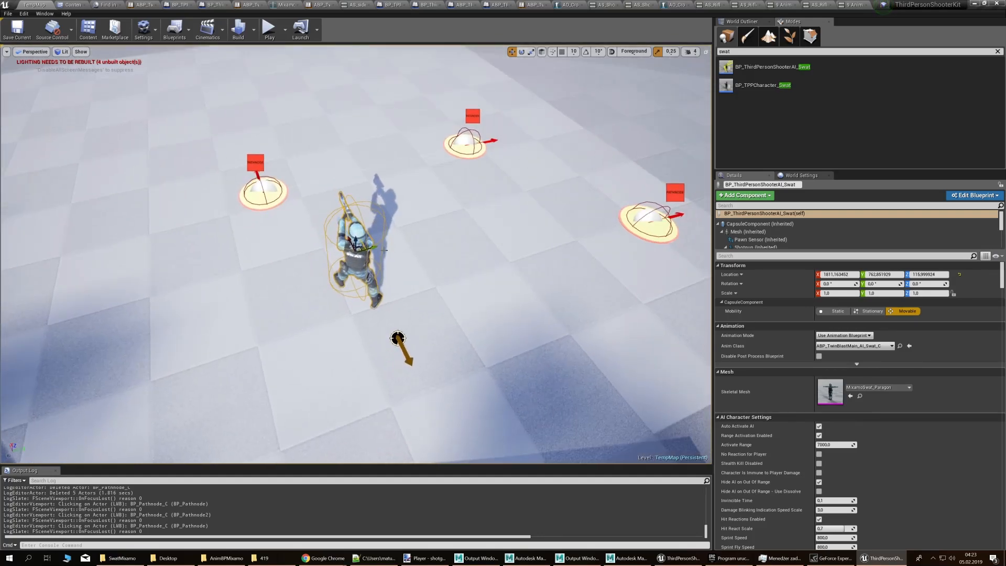
{"action": "left_click_drag", "start_coordinate": [373, 246], "coordinate": [536, 201], "text": "alt"}
{"action": "right_click_drag", "start_coordinate": [591, 262], "coordinate": [675, 266]}
{"action": "key", "text": "w"}
Set the Default Weapon of the duplicated Swat AI to the assault rifle
{"action": "left_click", "coordinate": [778, 256]}
{"action": "type", "text": "wea"}
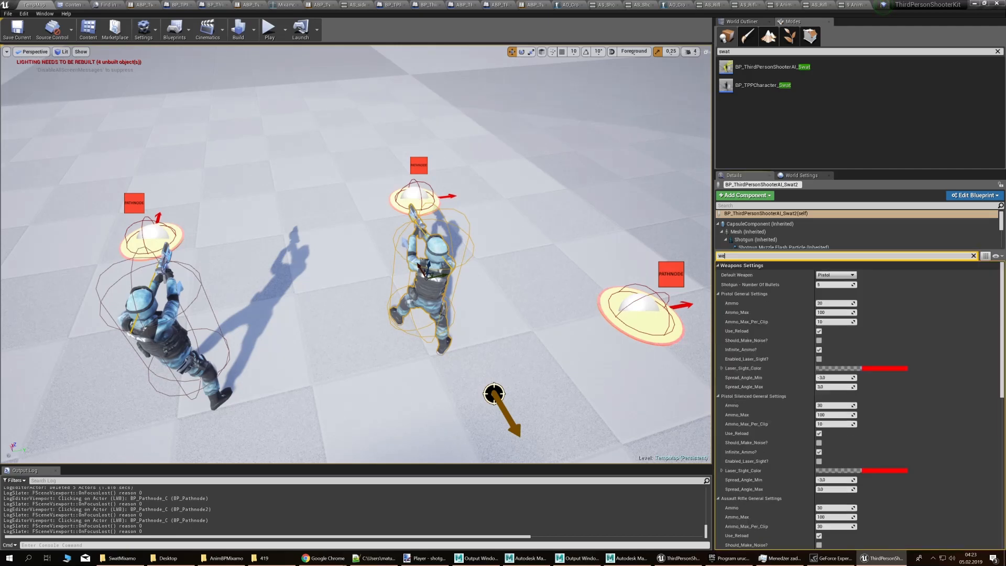
{"action": "left_click", "coordinate": [852, 275]}
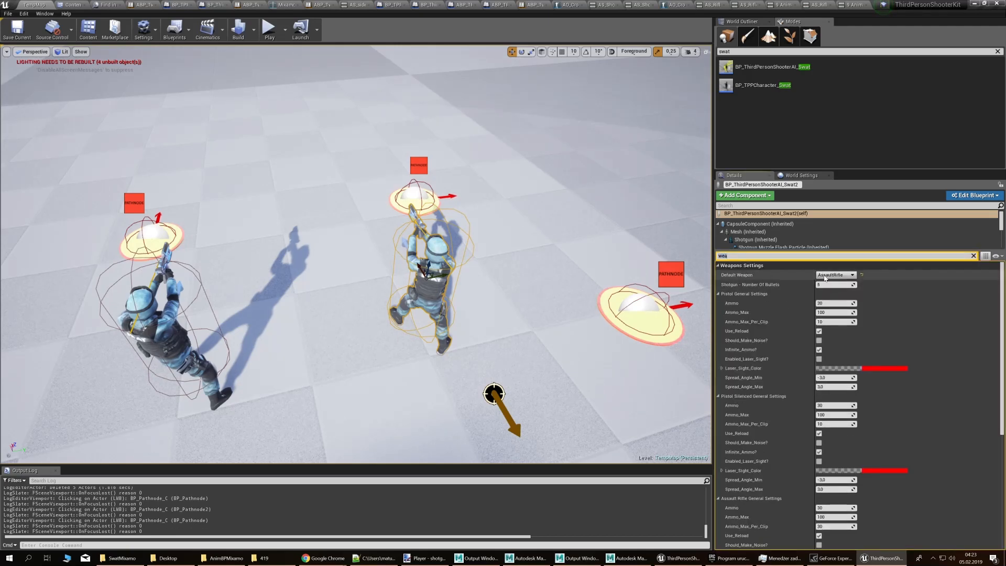
{"action": "left_click", "coordinate": [833, 294]}
Set the Initial Patrol Pathnode of the first Swat AI to BP_Pathnode
{"action": "right_click_drag", "start_coordinate": [428, 274], "coordinate": [384, 247]}
{"action": "key", "text": "Escape"}
{"action": "left_click", "coordinate": [296, 299]}
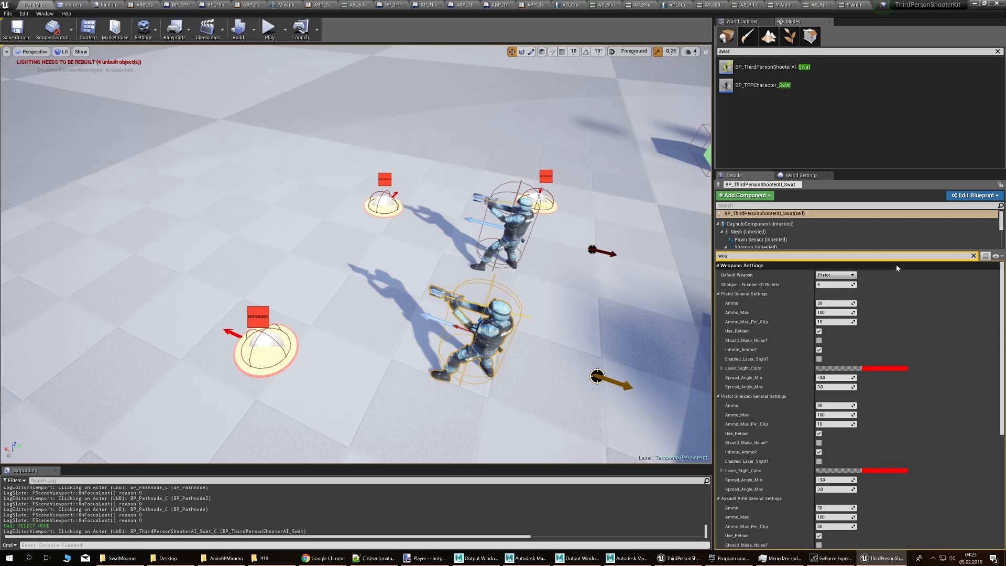
{"action": "left_click", "coordinate": [973, 257]}
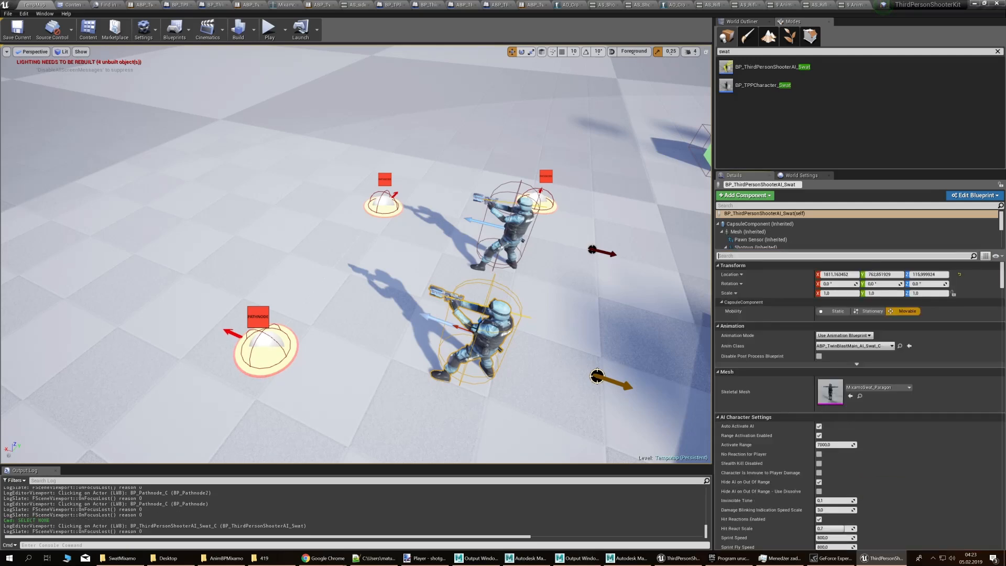
{"action": "type", "text": "pathnode"}
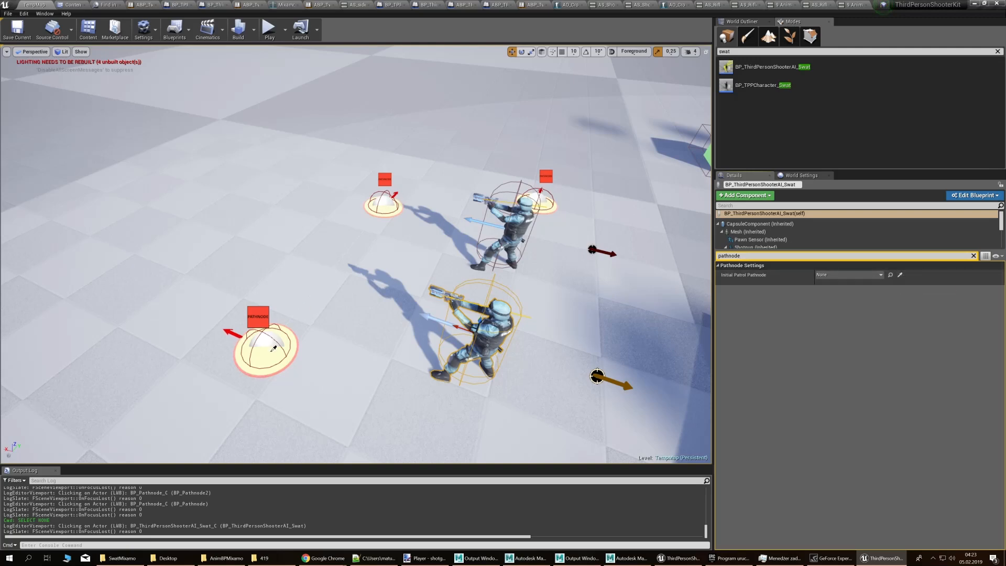
{"action": "right_click_drag", "start_coordinate": [407, 288], "coordinate": [425, 318]}
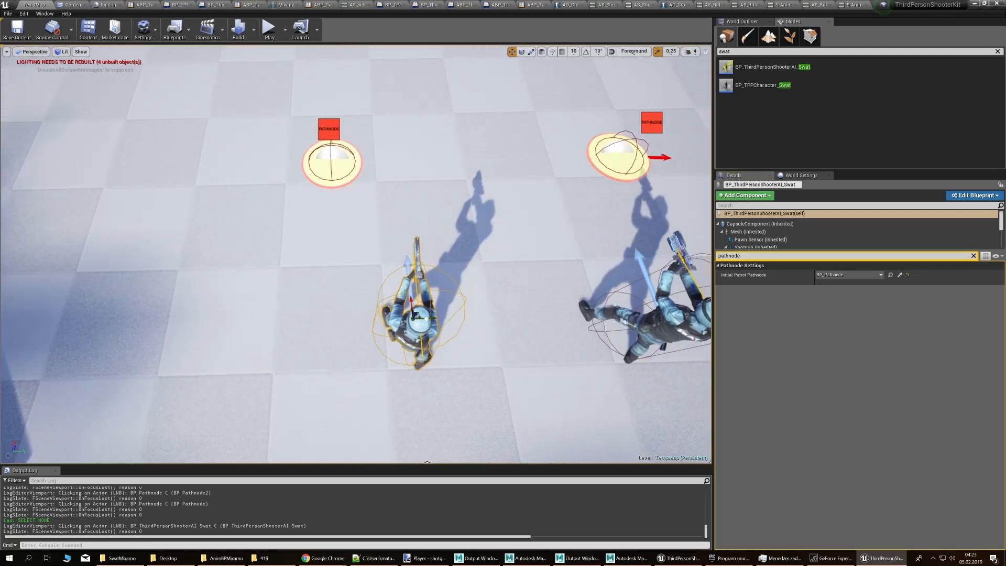
{"action": "left_click", "coordinate": [429, 319]}
{"action": "left_click_drag", "start_coordinate": [433, 319], "coordinate": [412, 318]}
{"action": "right_click_drag", "start_coordinate": [412, 318], "coordinate": [471, 294]}
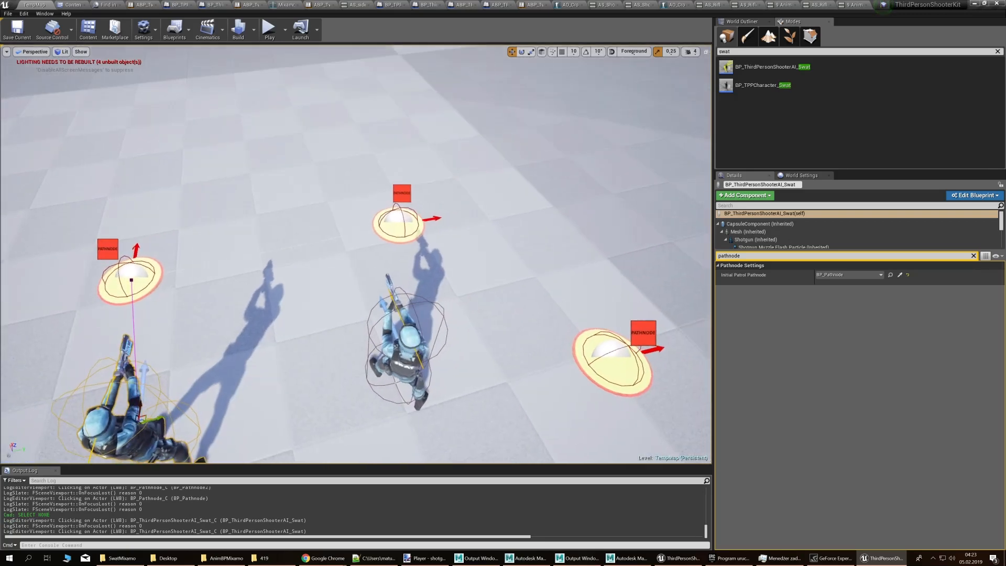
Set the Initial Patrol Pathnode of the second Swat AI to BP_Pathnode3
{"action": "left_click", "coordinate": [401, 335]}
{"action": "left_click", "coordinate": [900, 275]}
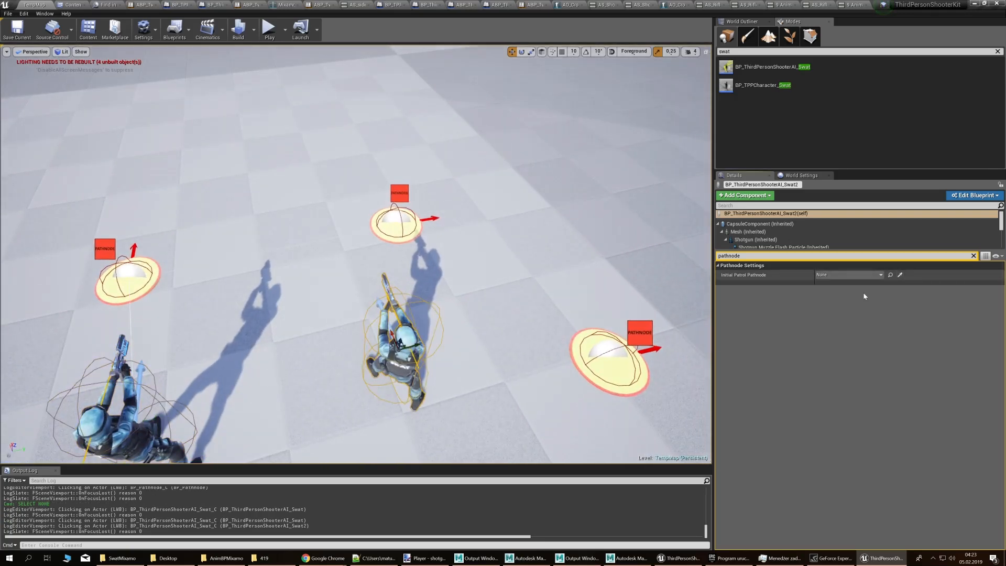
{"action": "left_click", "coordinate": [609, 359]}
{"action": "right_click_drag", "start_coordinate": [252, 323], "coordinate": [335, 323]}
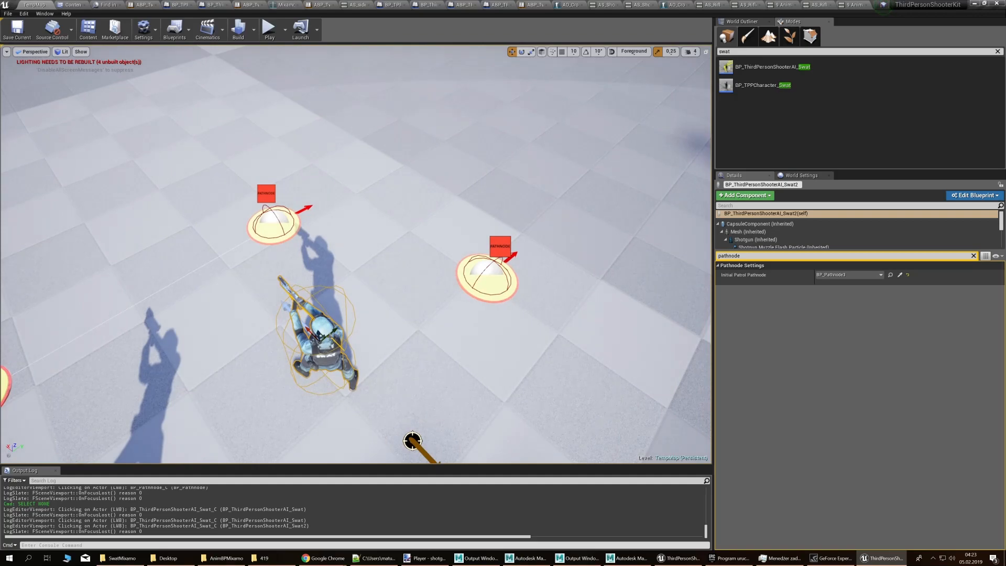
{"action": "left_click_drag", "start_coordinate": [333, 332], "coordinate": [348, 321]}
{"action": "right_click_drag", "start_coordinate": [343, 333], "coordinate": [440, 317]}
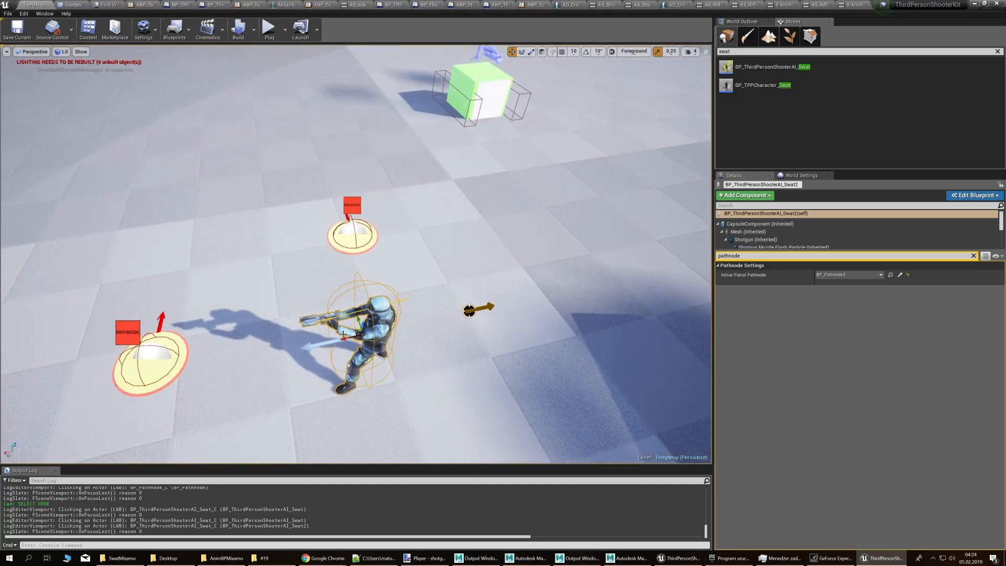
{"action": "left_click_drag", "start_coordinate": [343, 334], "coordinate": [370, 324]}
{"action": "right_click_drag", "start_coordinate": [369, 324], "coordinate": [471, 324]}
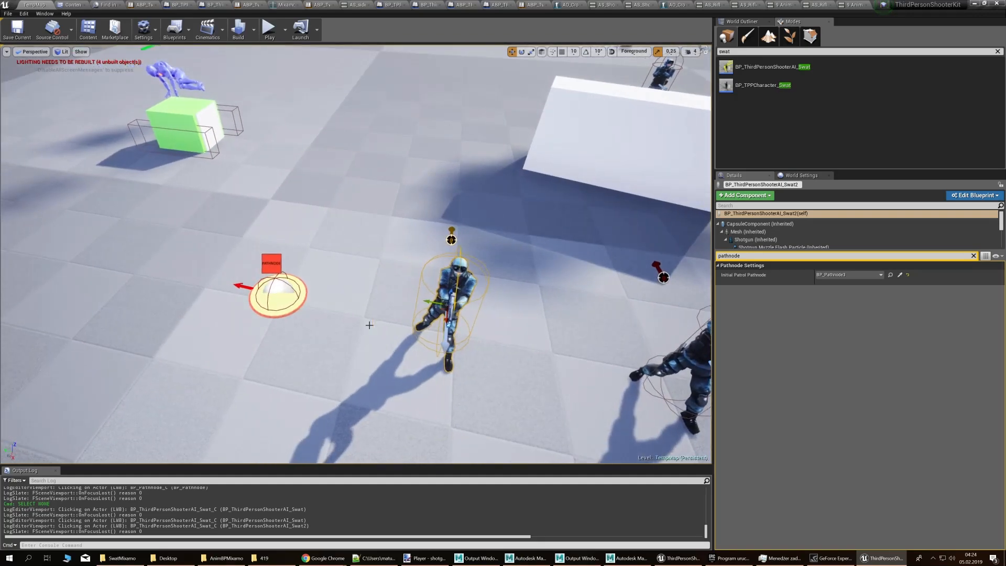
Examine BP_Pathnode3 and the link lines between the Swat AIs and their pathnodes across the level
{"action": "left_click", "coordinate": [277, 290]}
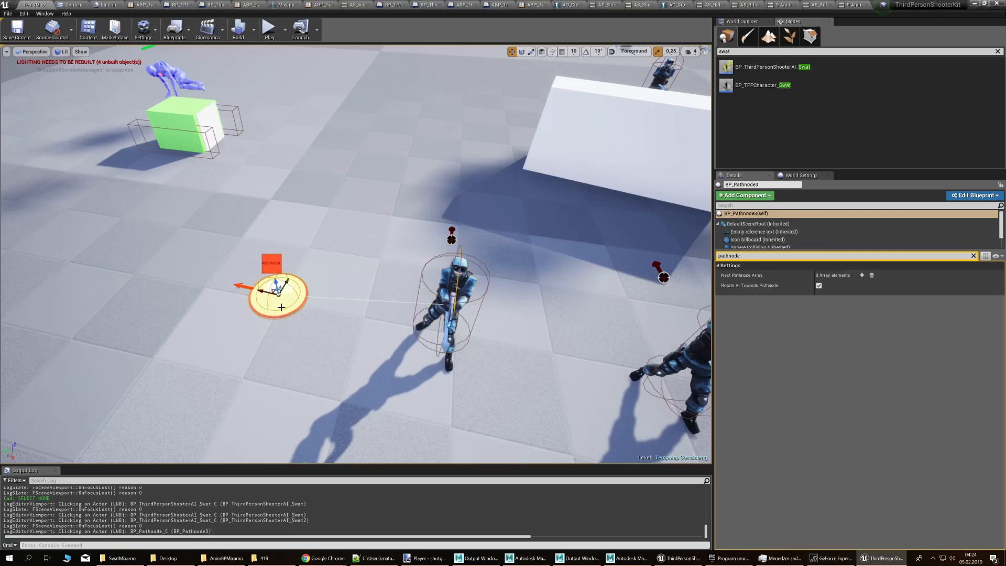
{"action": "key", "text": "f"}
{"action": "right_click_drag", "start_coordinate": [355, 286], "coordinate": [246, 262]}
{"action": "key", "text": "alt+3"}
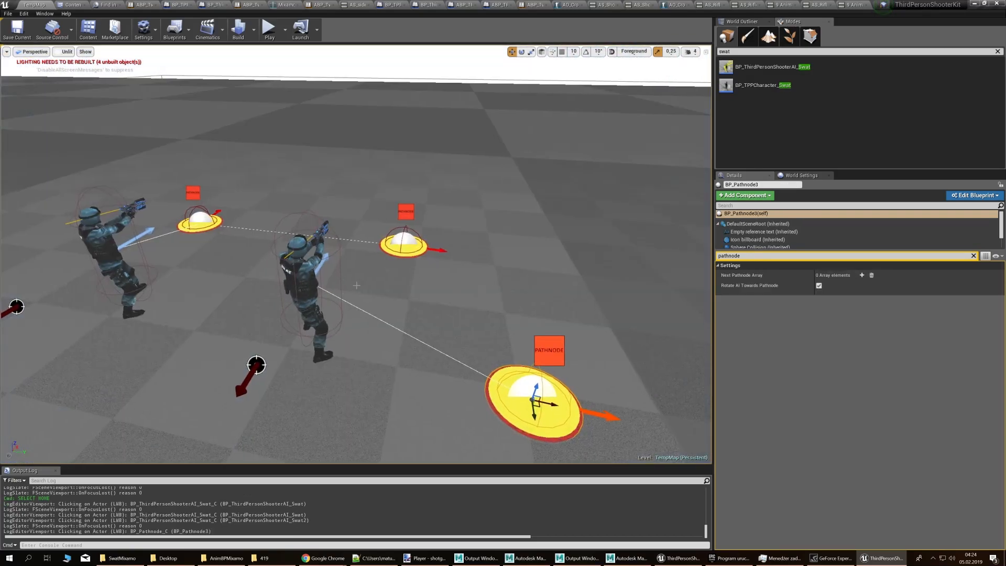
{"action": "key", "text": "alt+4"}
{"action": "right_click_drag", "start_coordinate": [356, 285], "coordinate": [398, 324]}
{"action": "key", "text": "Escape"}
{"action": "right_click_drag", "start_coordinate": [357, 285], "coordinate": [293, 241]}
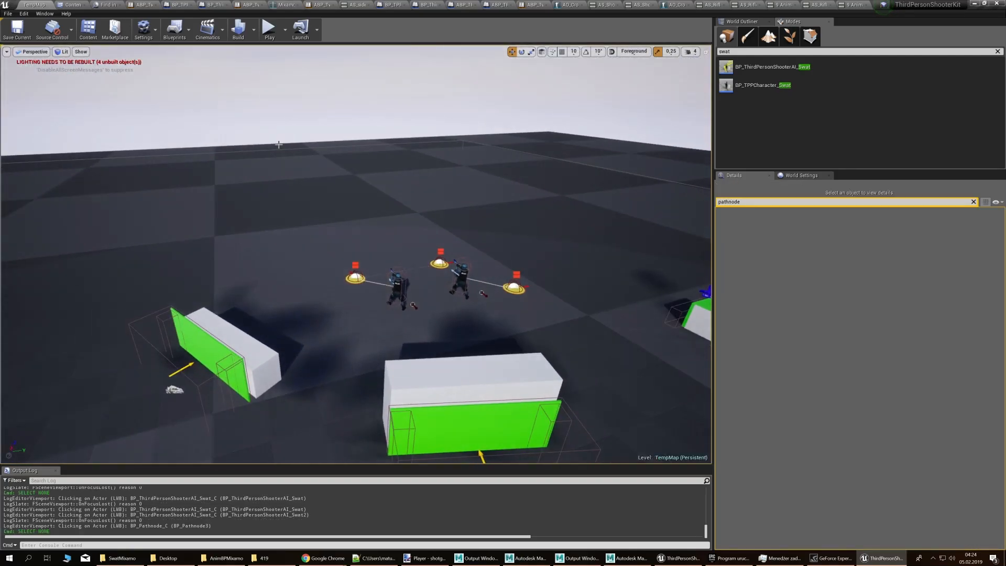
{"action": "left_click", "coordinate": [488, 253]}
{"action": "key", "text": "Escape"}
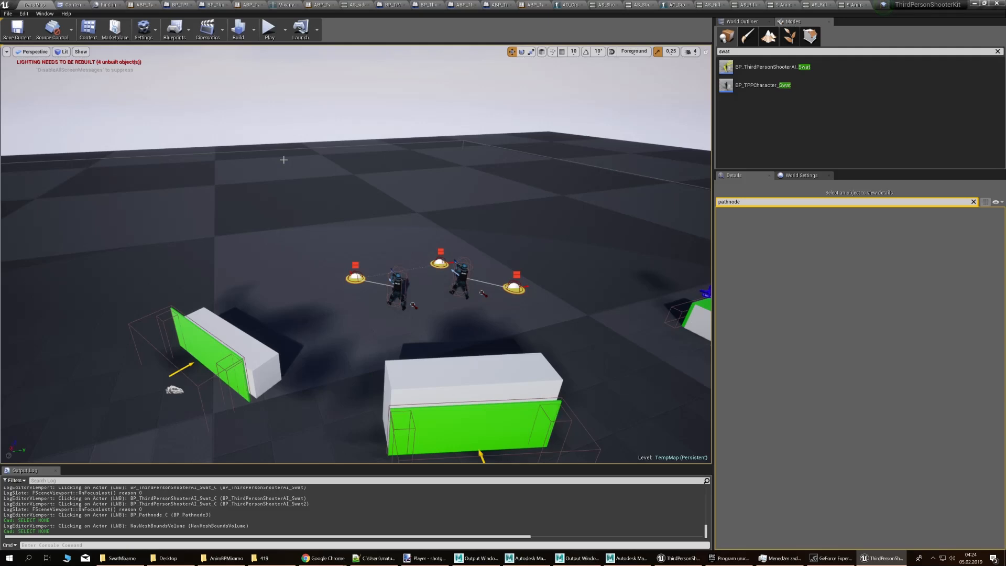
Place a BP_AI_Cover_point on the open floor beyond the pathnodes, turn it, and duplicate it to form a second cover point
{"action": "right_click_drag", "start_coordinate": [360, 211], "coordinate": [356, 283]}
{"action": "key", "text": "w"}
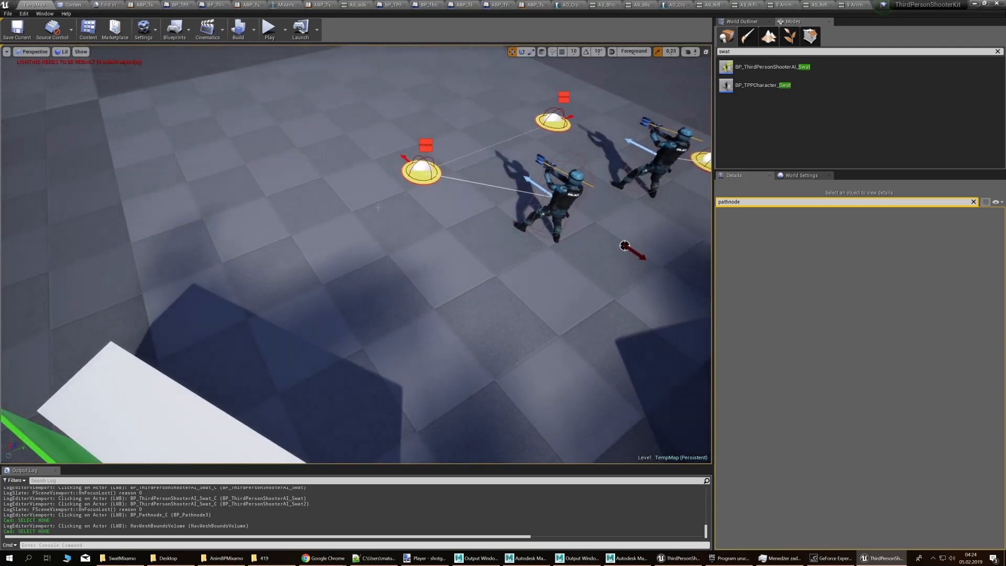
{"action": "left_click", "coordinate": [749, 51]}
{"action": "type", "text": "cover"}
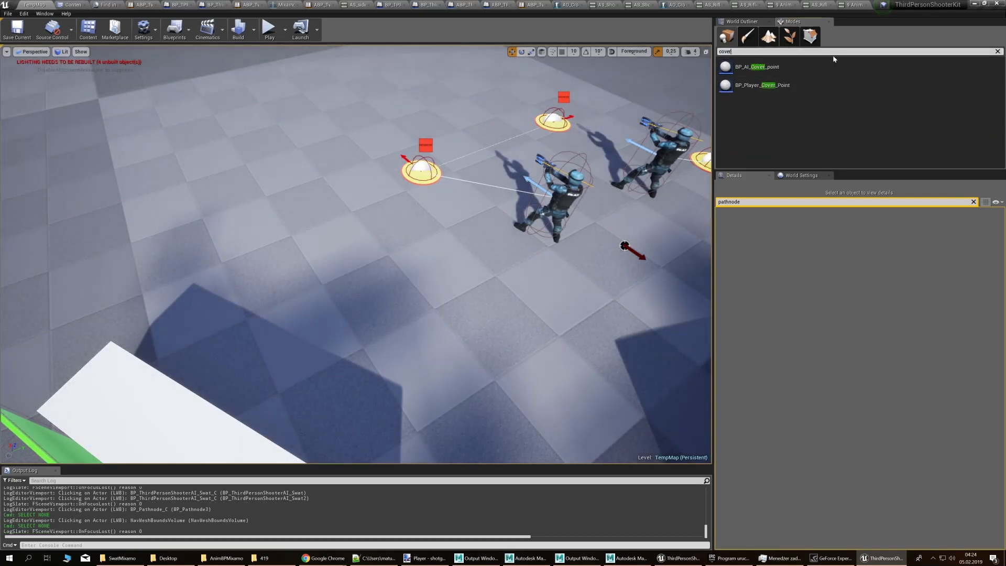
{"action": "left_click_drag", "start_coordinate": [754, 67], "coordinate": [314, 105]}
{"action": "right_click_drag", "start_coordinate": [315, 104], "coordinate": [317, 200]}
{"action": "key", "text": "e"}
{"action": "key", "text": "r"}
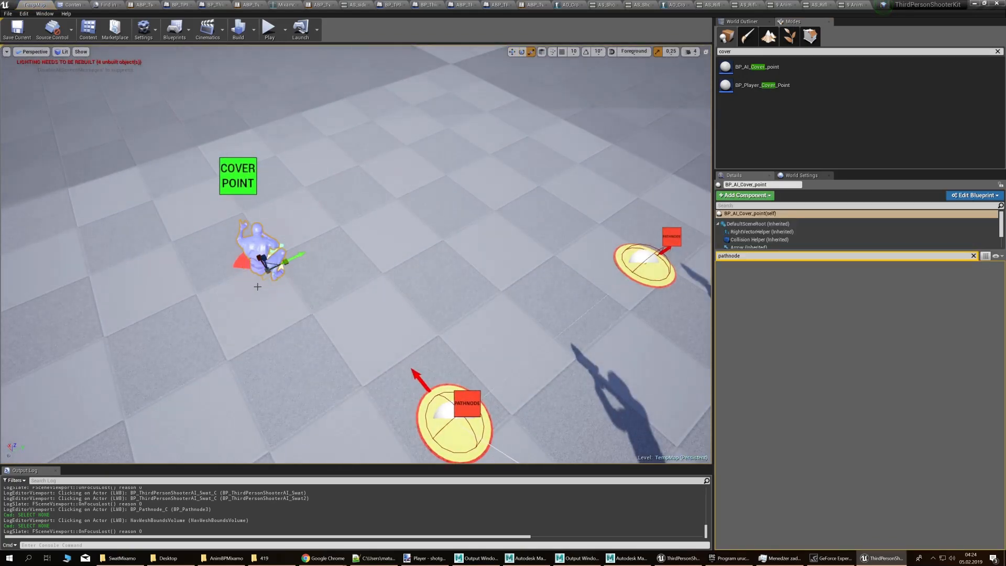
{"action": "left_click_drag", "start_coordinate": [257, 293], "coordinate": [276, 380]}
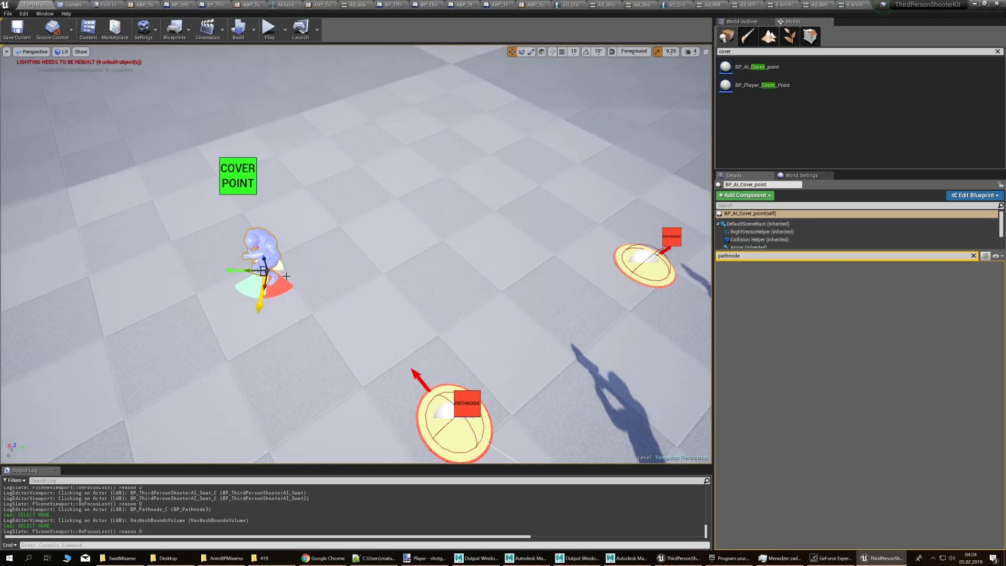
{"action": "left_click_drag", "start_coordinate": [263, 271], "coordinate": [458, 263], "text": "alt"}
{"action": "right_click_drag", "start_coordinate": [457, 263], "coordinate": [351, 280]}
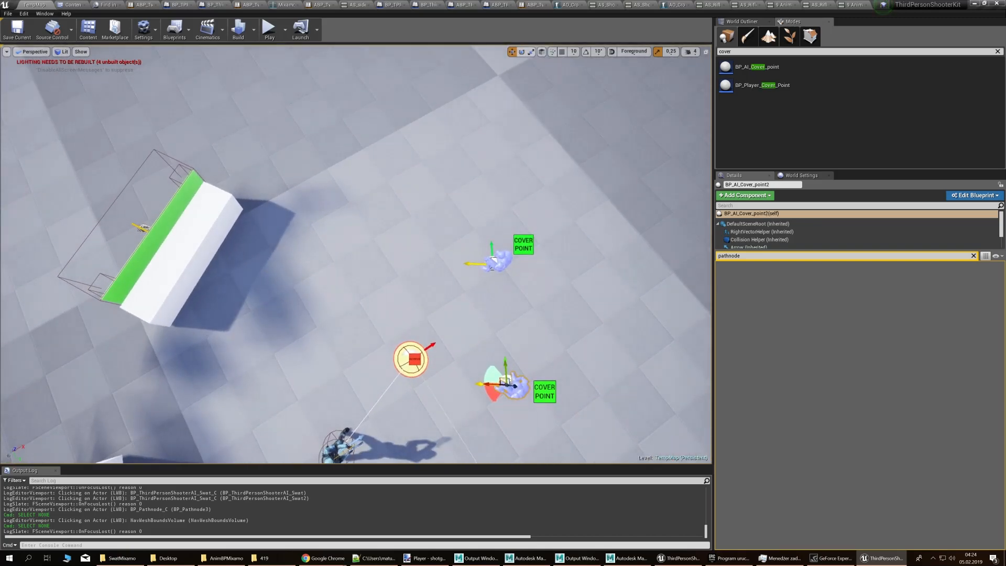
Duplicate the low white wall block and rotate the copy so it stands parallel in front of the two cover points
{"action": "left_click", "coordinate": [187, 268]}
{"action": "left_click_drag", "start_coordinate": [196, 265], "coordinate": [458, 336], "text": "alt"}
{"action": "key", "text": "e"}
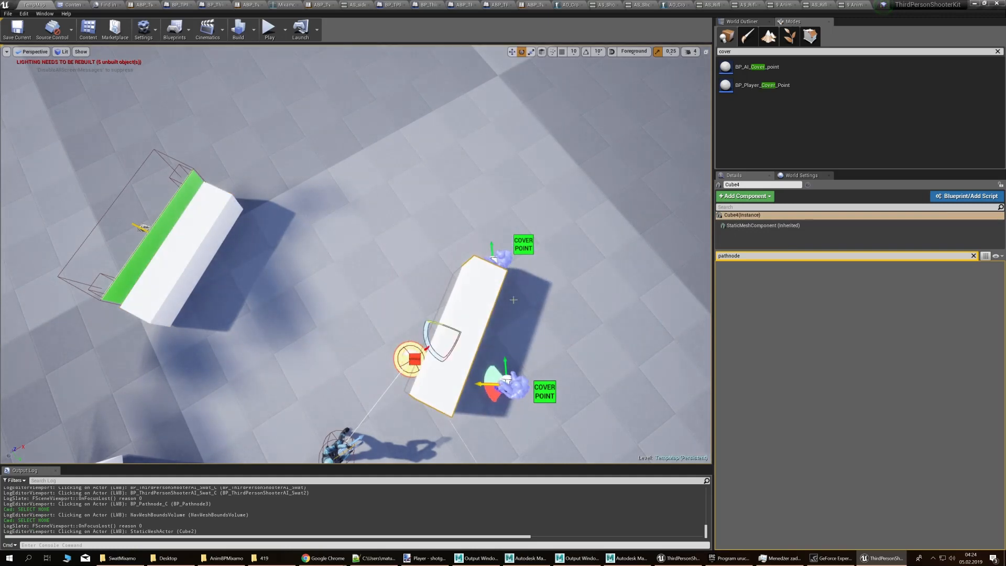
{"action": "right_click_drag", "start_coordinate": [459, 335], "coordinate": [358, 320]}
{"action": "left_click_drag", "start_coordinate": [347, 309], "coordinate": [341, 282]}
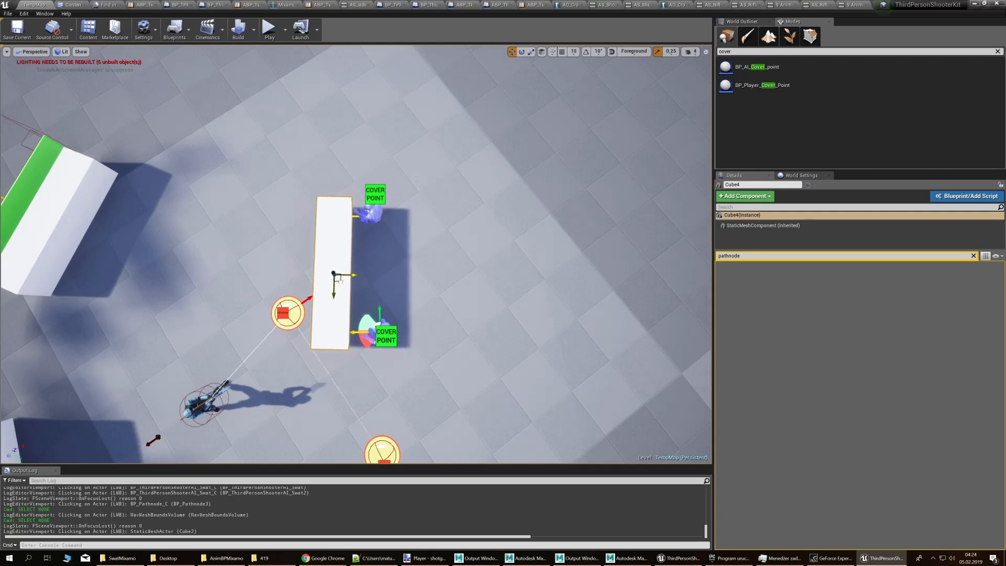
Move the new wall and both cover points together away from the pathnode, and shift the wall slightly away from the cover points
{"action": "left_click", "coordinate": [371, 212], "text": "ctrl"}
{"action": "left_click", "coordinate": [381, 338], "text": "ctrl"}
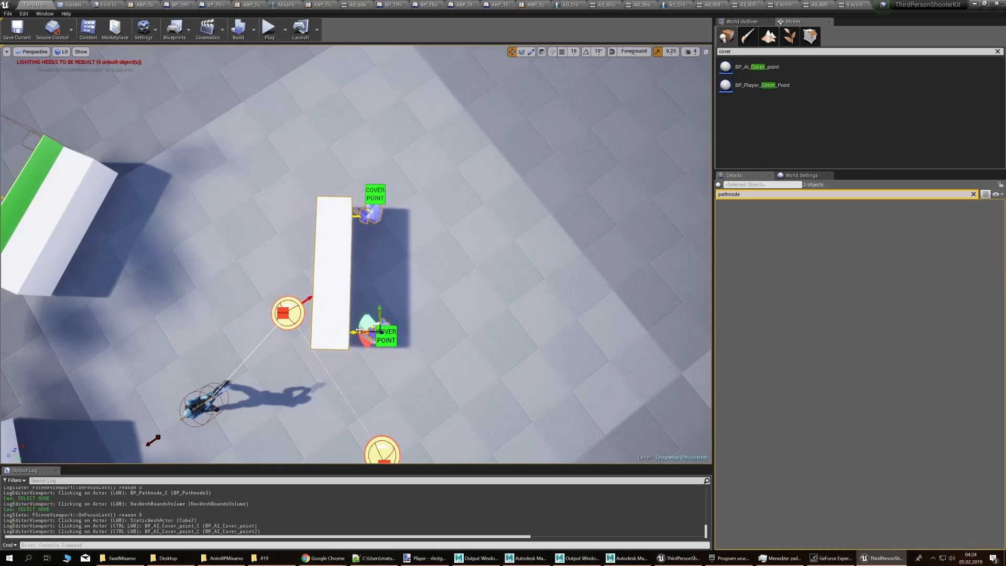
{"action": "left_click_drag", "start_coordinate": [382, 335], "coordinate": [410, 310]}
{"action": "left_click", "coordinate": [409, 309]}
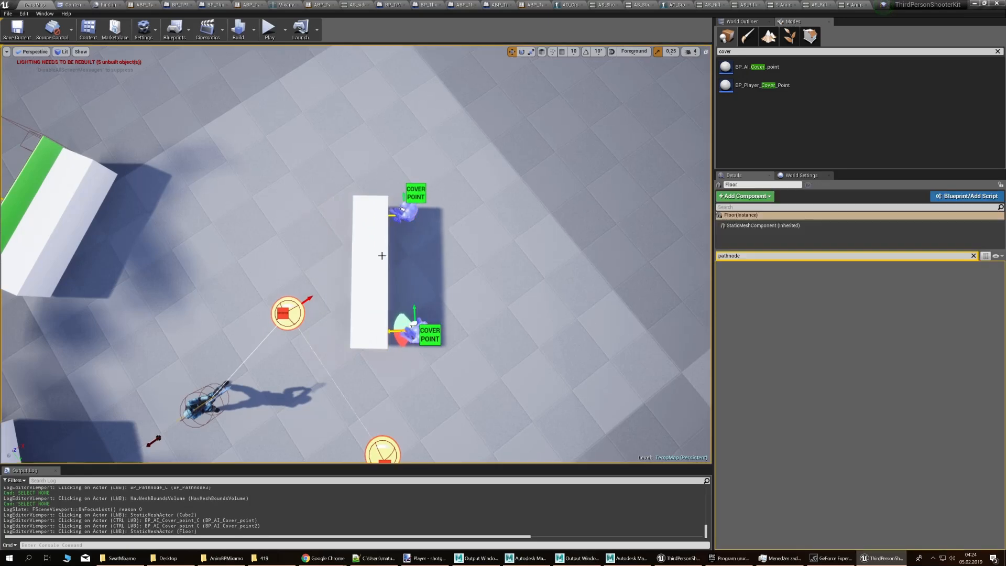
{"action": "left_click", "coordinate": [382, 256]}
{"action": "left_click_drag", "start_coordinate": [390, 274], "coordinate": [377, 274]}
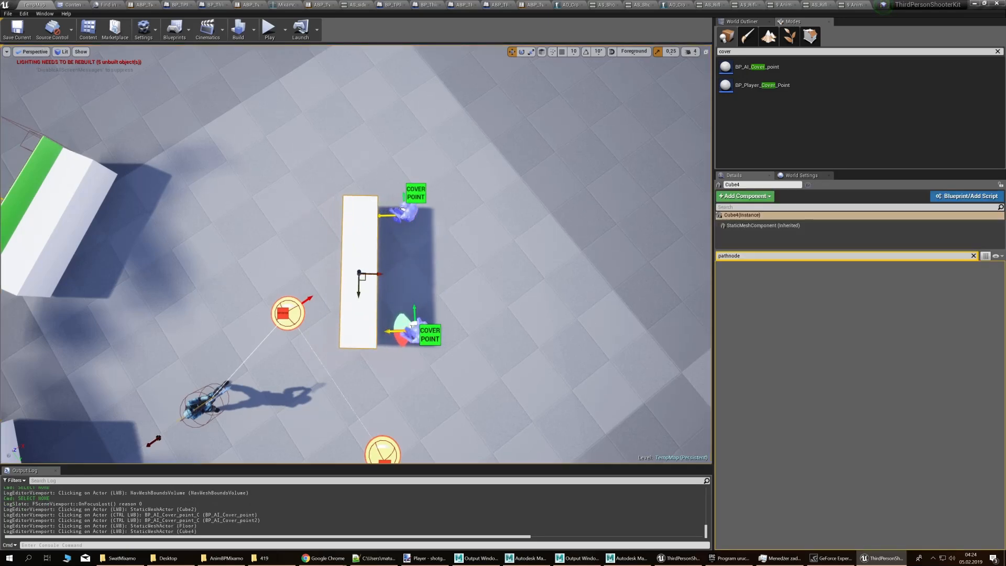
Adjust the cover points behind the new wall and save the level
{"action": "mouse_move", "coordinate": [417, 263]}
{"action": "right_mouse_down"}
{"action": "mouse_move", "coordinate": [388, 278]}
{"action": "mouse_move", "coordinate": [383, 262]}
{"action": "mouse_move", "coordinate": [400, 258]}
{"action": "mouse_move", "coordinate": [391, 250]}
{"action": "mouse_move", "coordinate": [405, 258]}
{"action": "right_mouse_up"}
{"action": "key", "text": "p"}
{"action": "key", "text": "p"}
{"action": "left_click", "coordinate": [466, 346]}
{"action": "left_click_drag", "start_coordinate": [475, 370], "coordinate": [330, 374]}
{"action": "right_click_drag", "start_coordinate": [366, 375], "coordinate": [287, 401]}
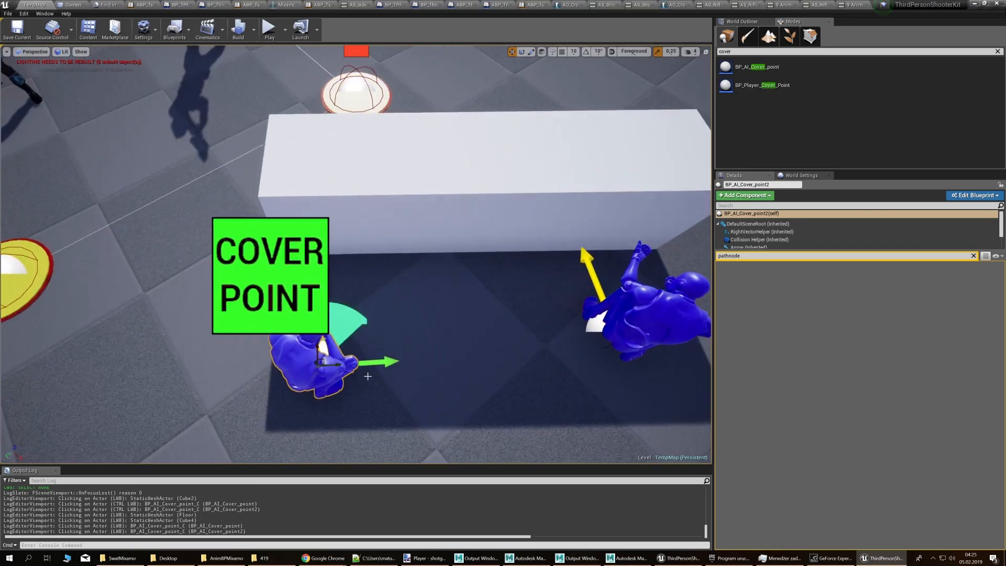
{"action": "right_click_drag", "start_coordinate": [387, 345], "coordinate": [608, 372]}
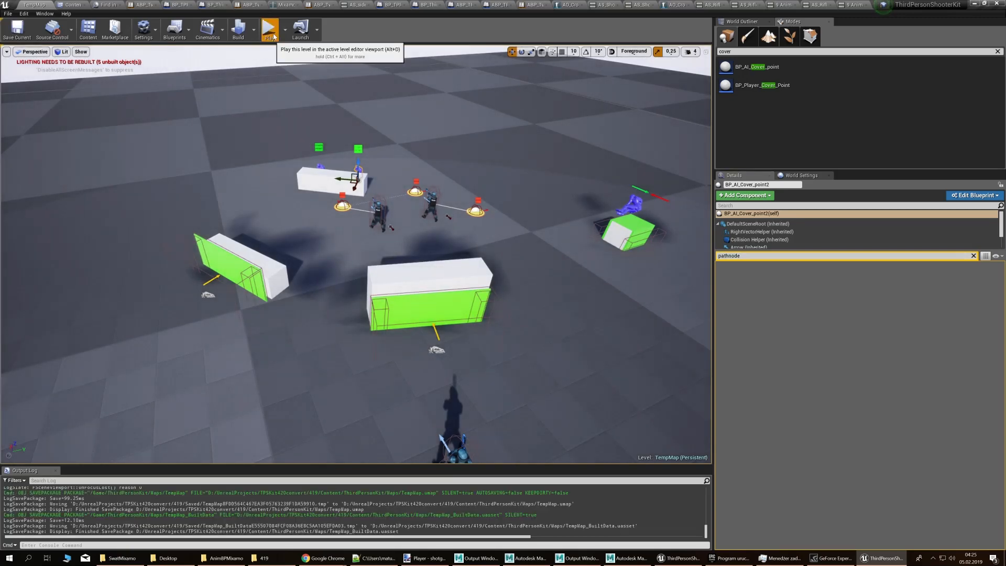
Play the level, take cover against the tall wall, and aim around its edge at the Swat AIs
{"action": "left_click", "coordinate": [270, 30]}
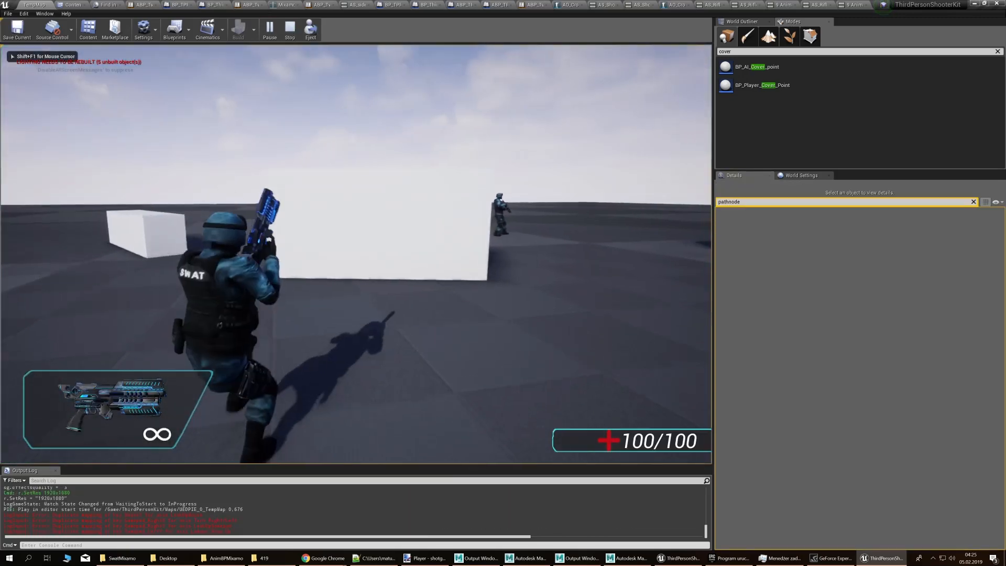
{"action": "key", "text": "w"}
{"action": "key", "text": "f"}
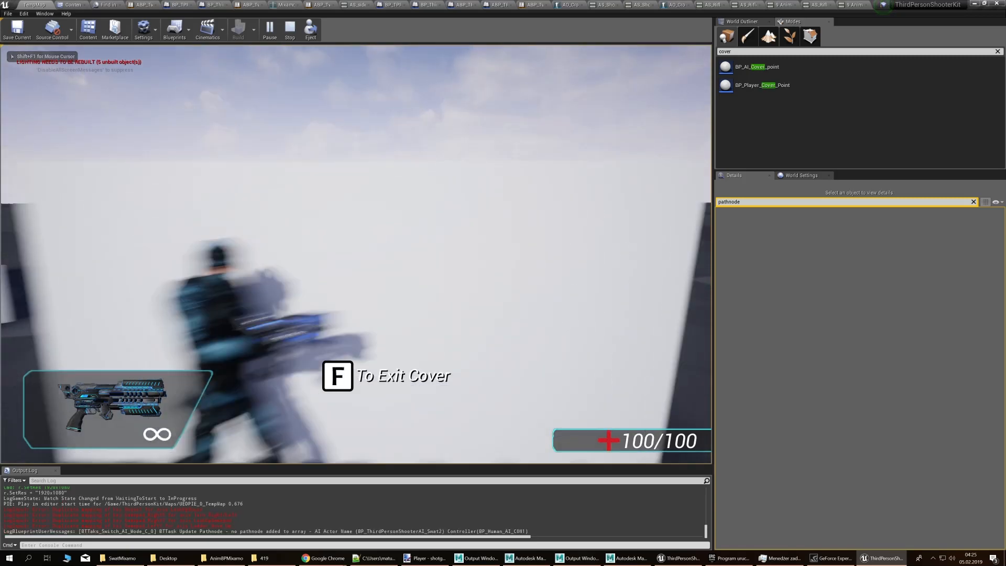
{"action": "key", "text": "d"}
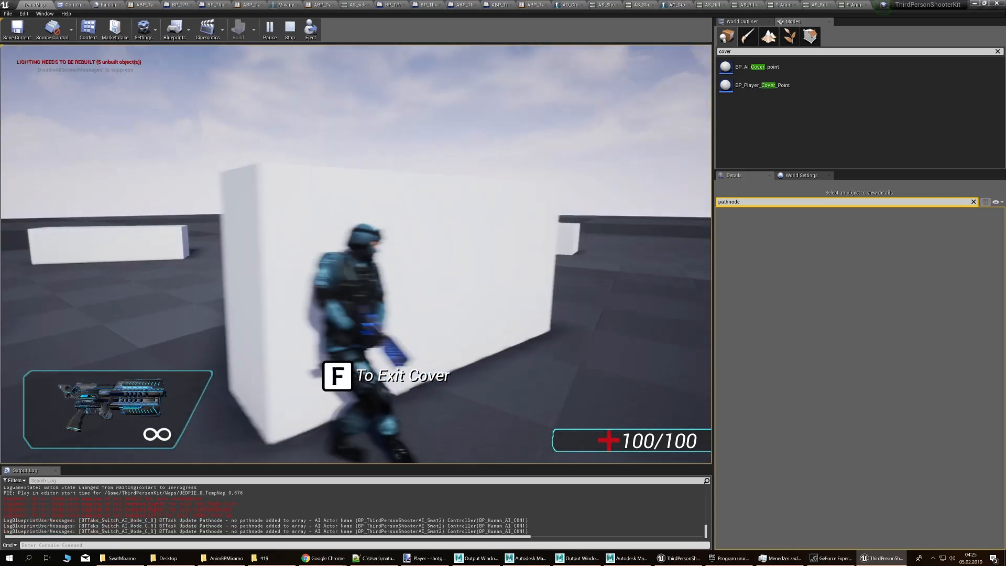
{"action": "key", "text": "d"}
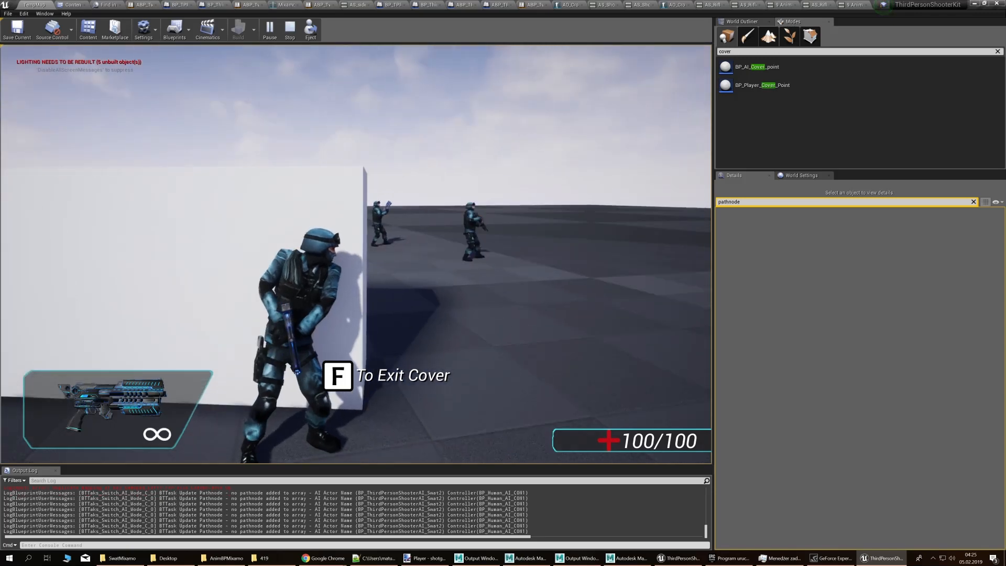
{"action": "key", "text": "a"}
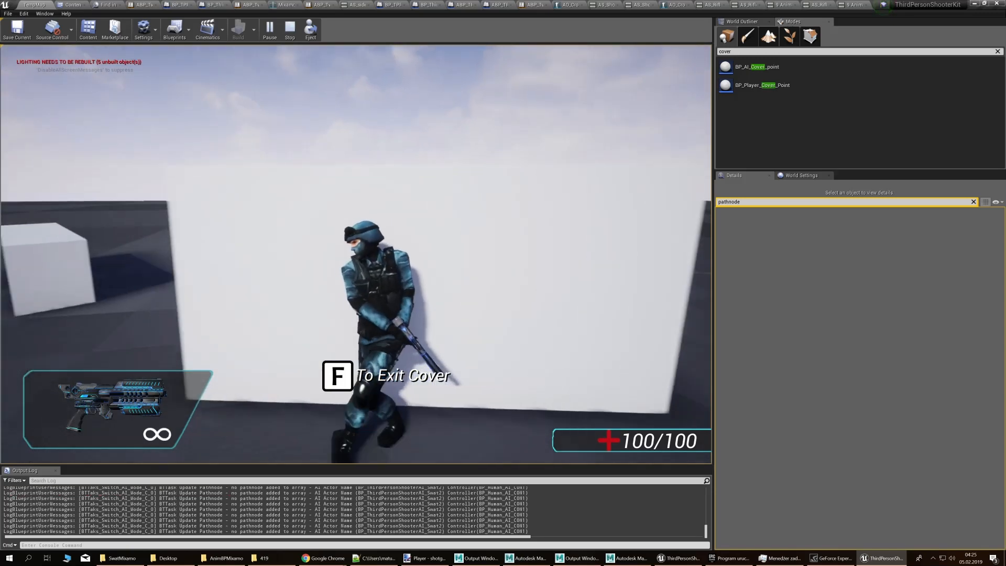
{"action": "right_click", "coordinate": [356, 255]}
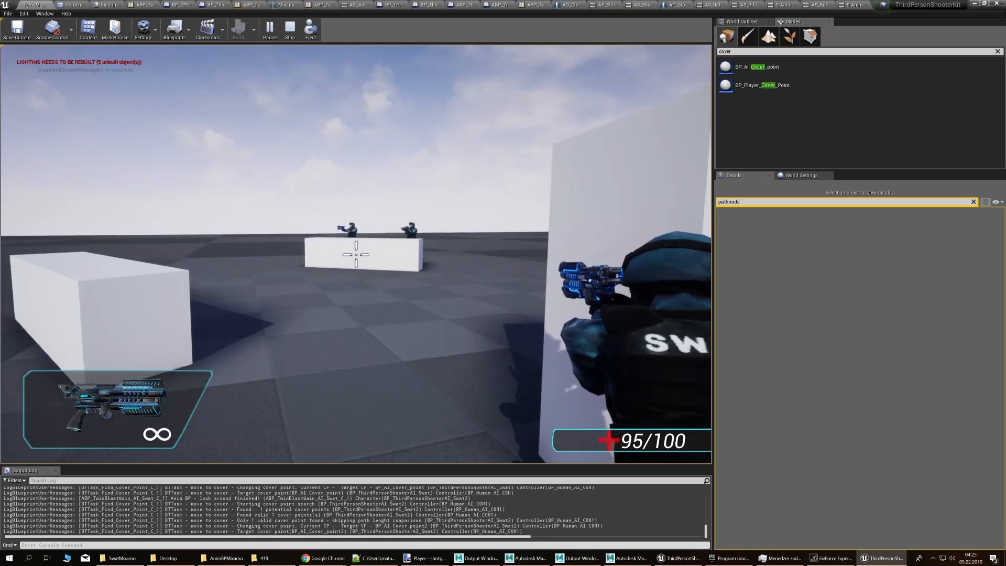
Leave the tall wall for cover behind the low block and test aiming over it and moving along it
{"action": "key", "text": "f"}
{"action": "key", "text": "a"}
{"action": "key", "text": "w"}
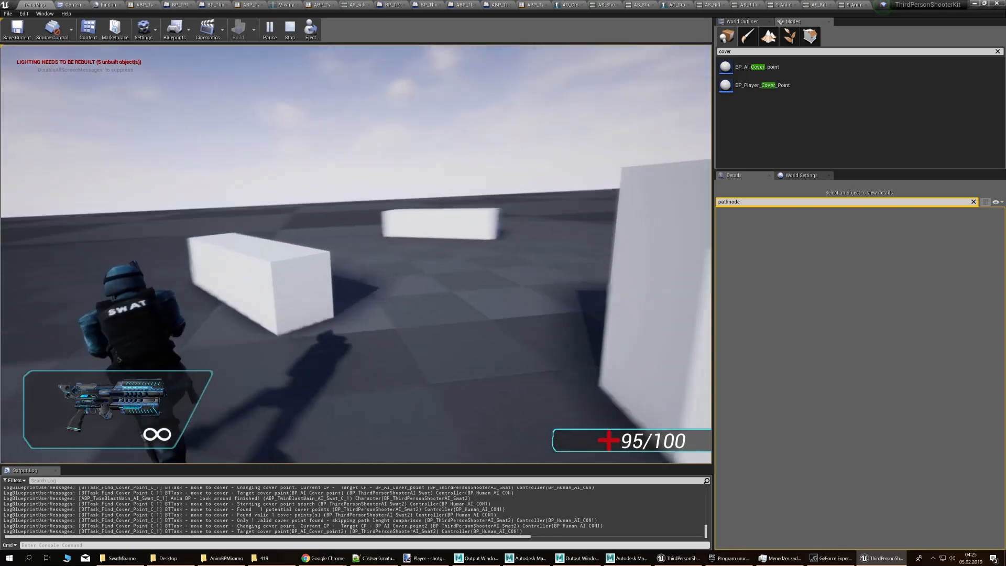
{"action": "key", "text": "f"}
{"action": "right_click", "coordinate": [356, 254]}
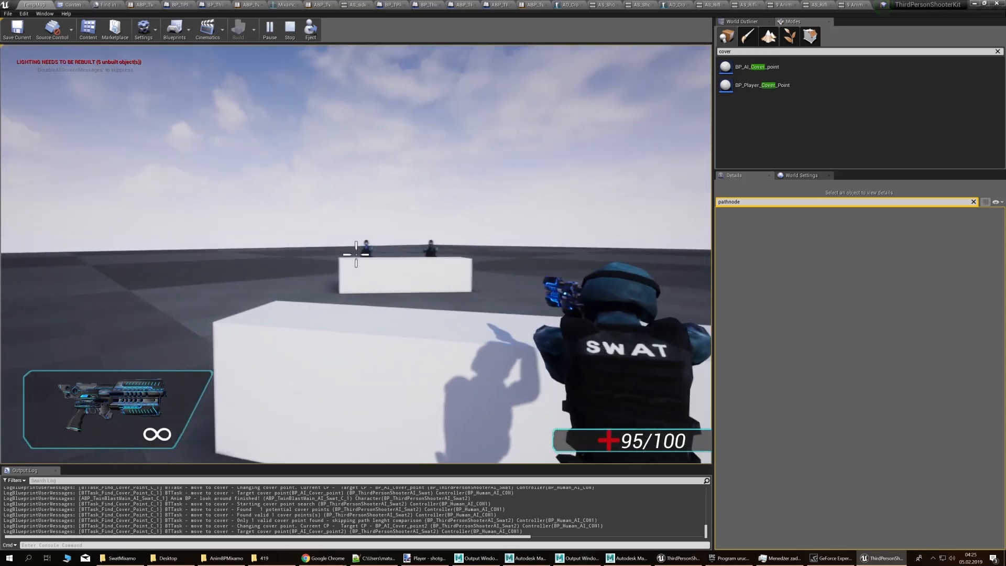
{"action": "key", "text": "d"}
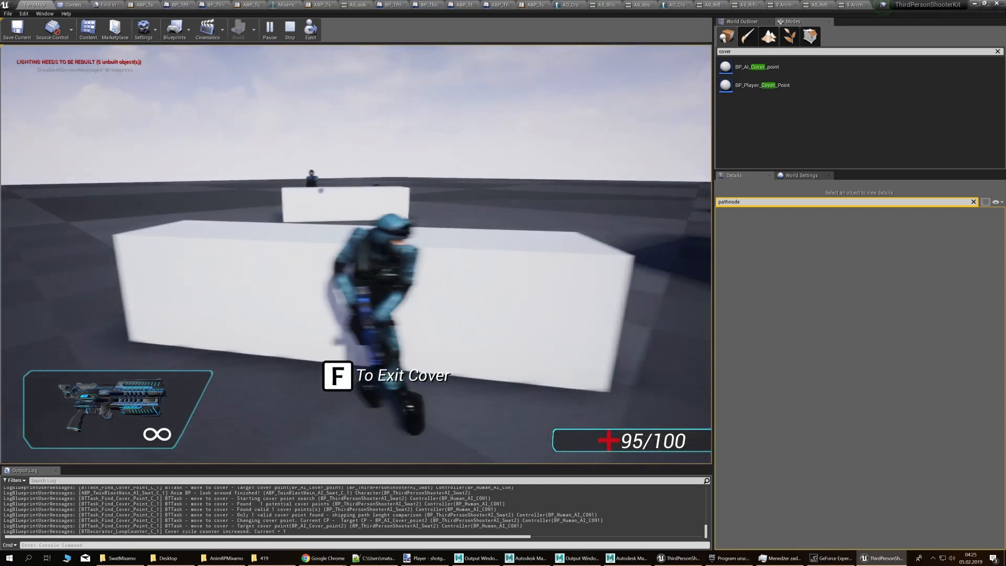
Leave cover, approach the two Swat AIs beside the low block, and test aiming and firing different weapons including the shotgun at them
{"action": "key", "text": "f"}
{"action": "key", "text": "w"}
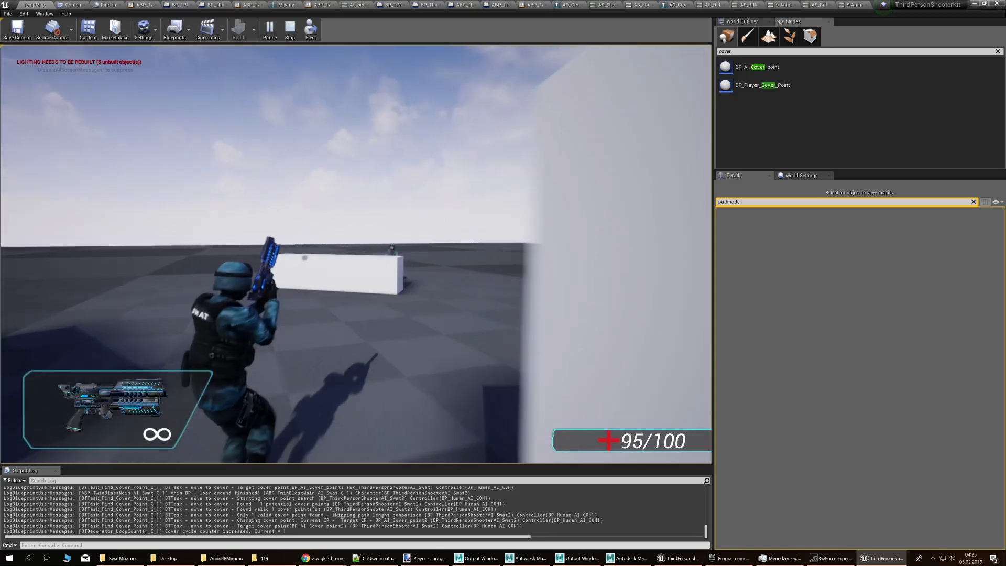
{"action": "right_click", "coordinate": [356, 255]}
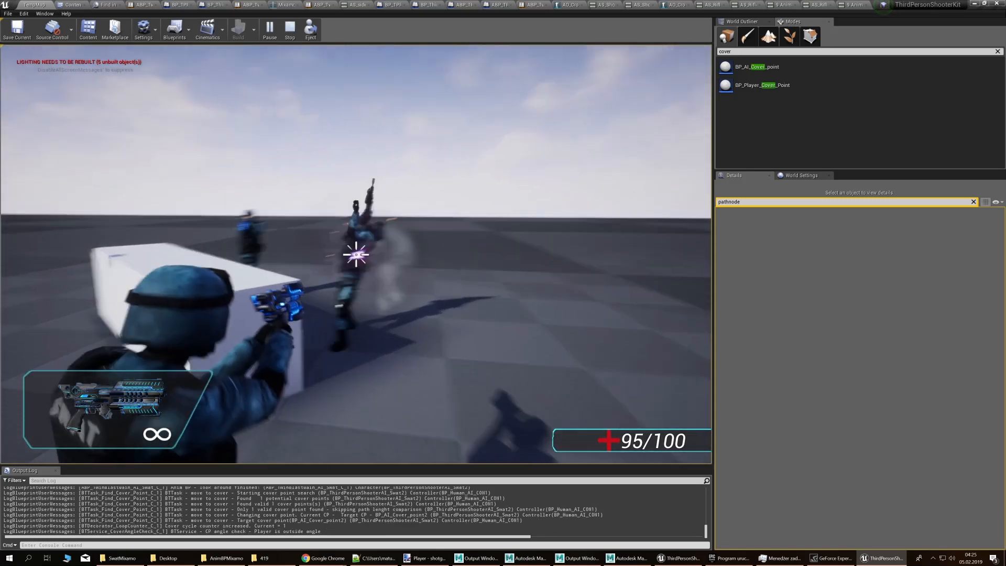
{"action": "scroll", "coordinate": [356, 255], "scroll_direction": "down", "scroll_amount": 2}
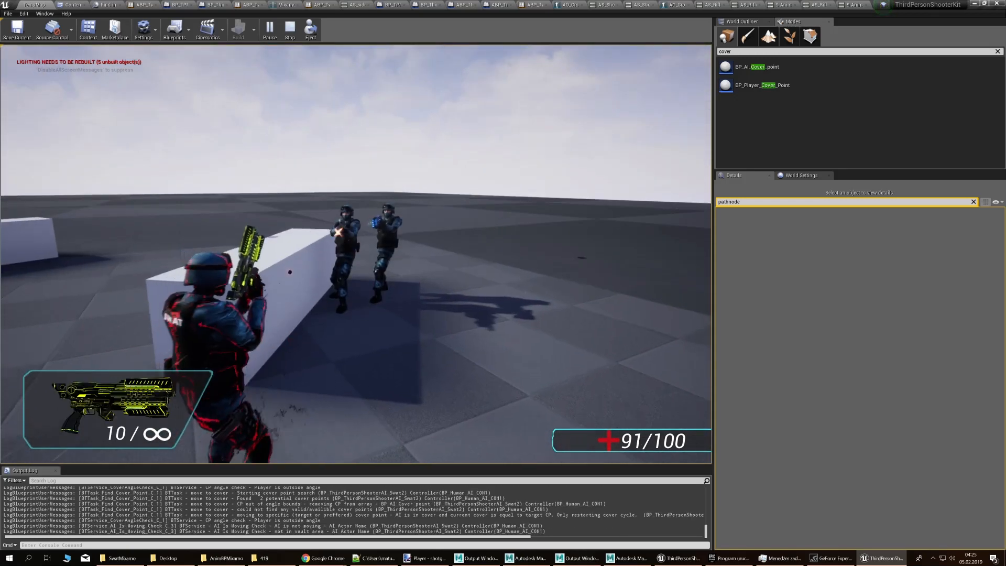
{"action": "right_click", "coordinate": [356, 255]}
{"action": "left_click", "coordinate": [356, 255]}
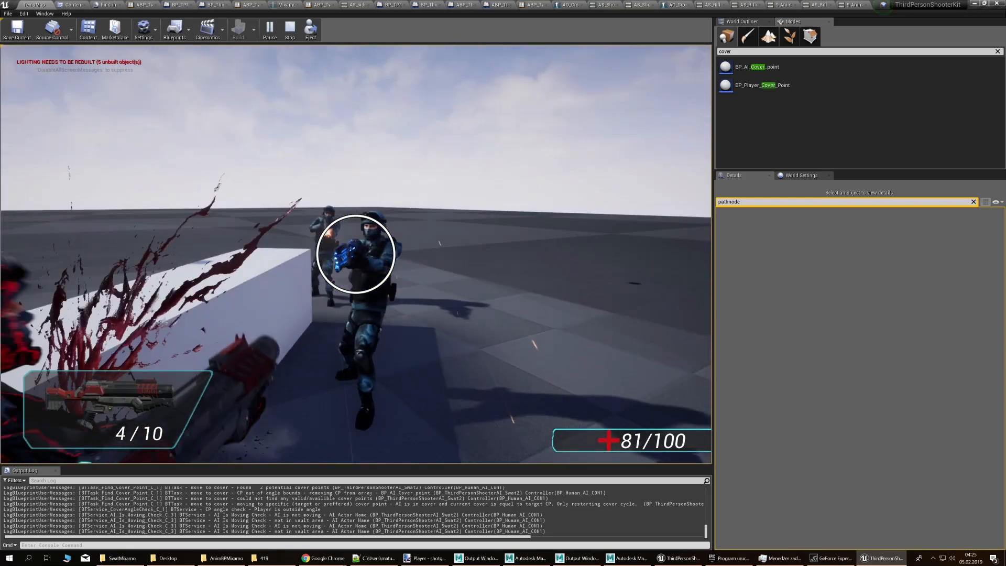
{"action": "left_click", "coordinate": [356, 255]}
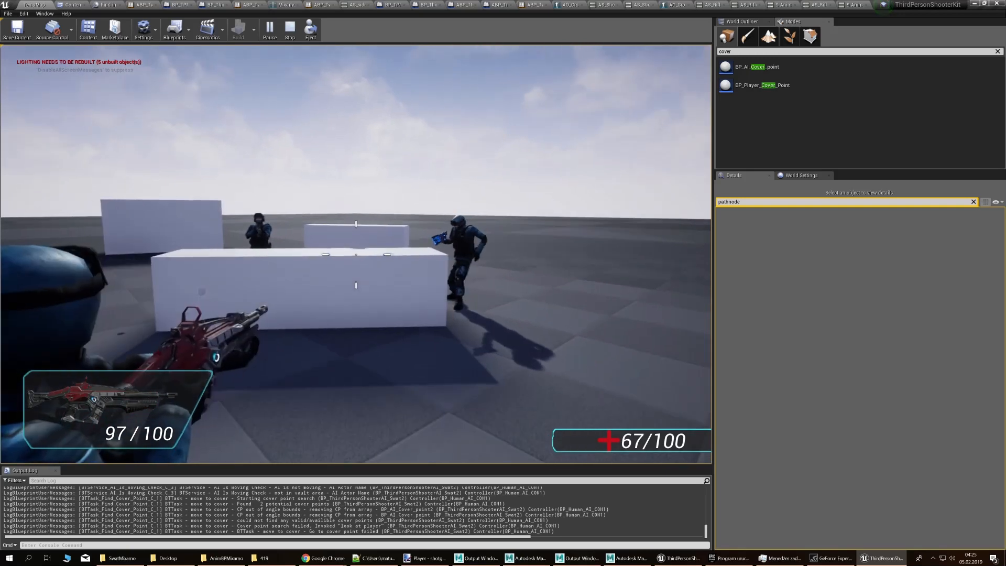
Back away from the Swat AIs, fire the assault rifle, and switch to the unlimited-ammo weapon to shoot the nearest AI
{"action": "key", "text": "s"}
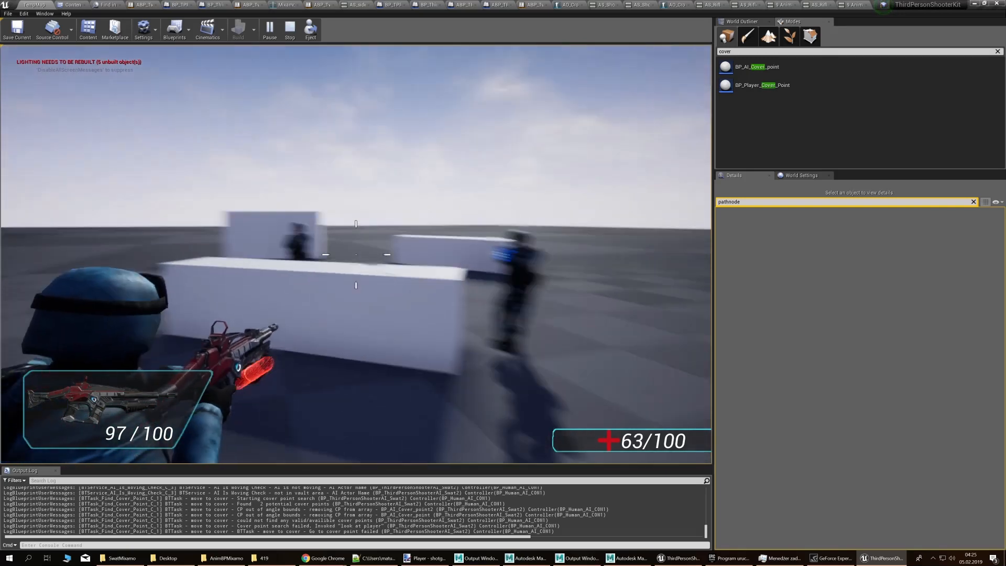
{"action": "left_click", "coordinate": [357, 255]}
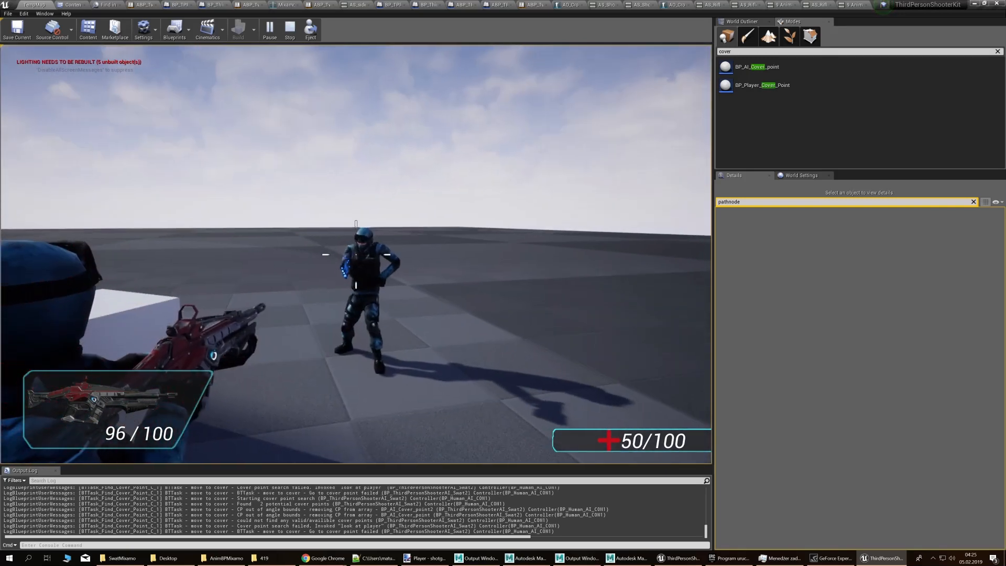
{"action": "key", "text": "2"}
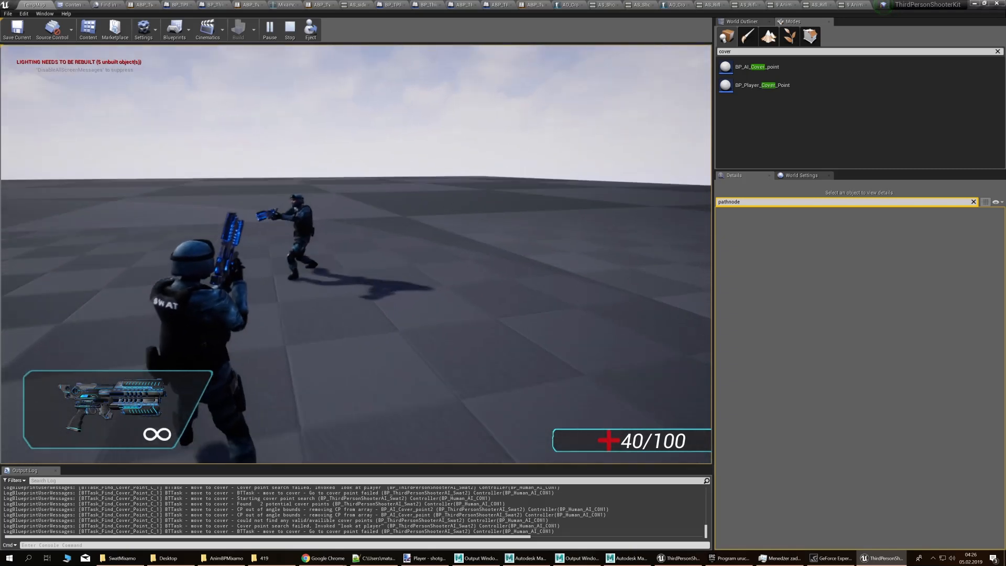
{"action": "left_click", "coordinate": [356, 254]}
{"action": "left_click", "coordinate": [356, 254]}
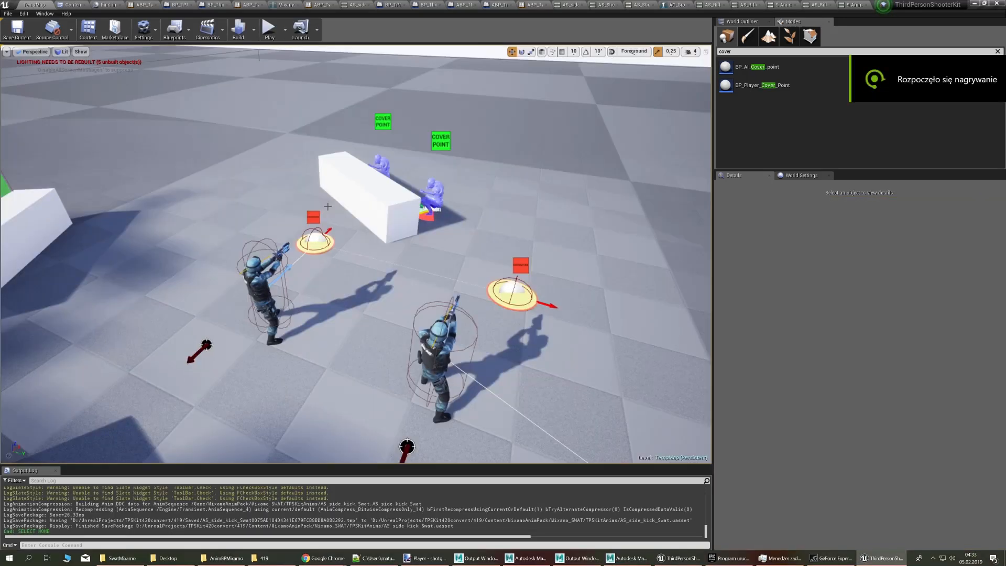
Review the curves in AS_side_kick_Swat, and play TempMap close to a Swat AI to test its side kick
{"action": "key", "text": "ctrl+Tab"}
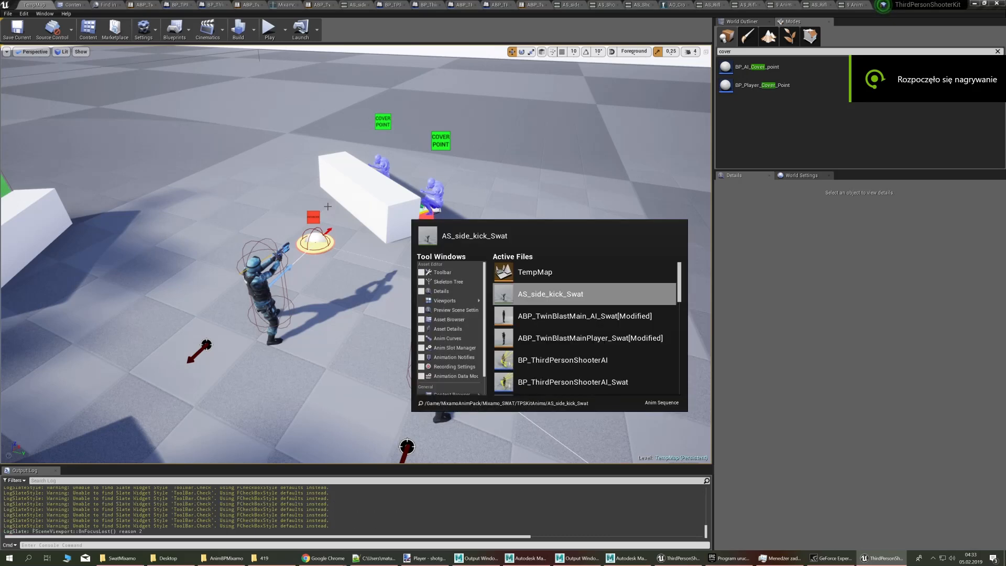
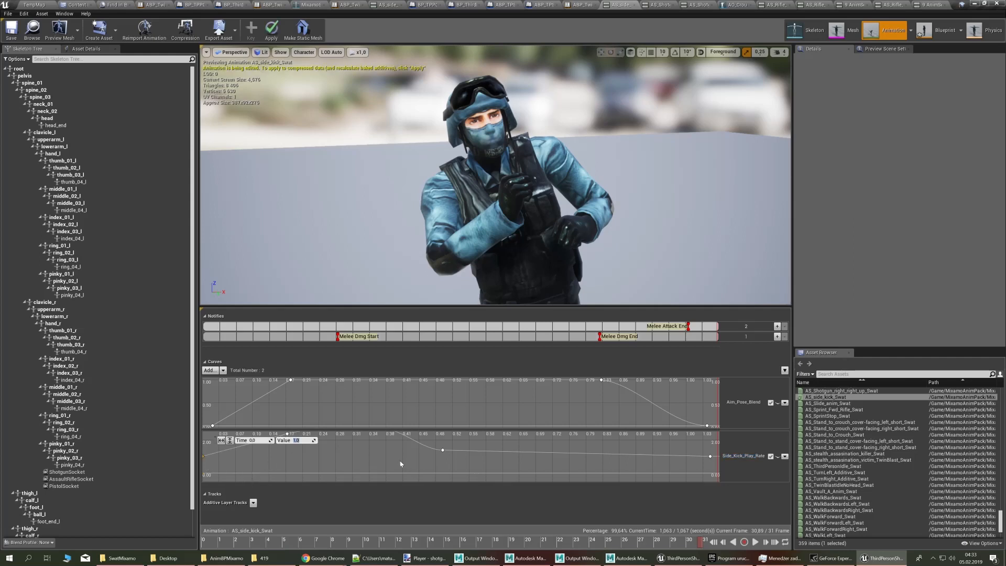
{"action": "left_click", "coordinate": [20, 5]}
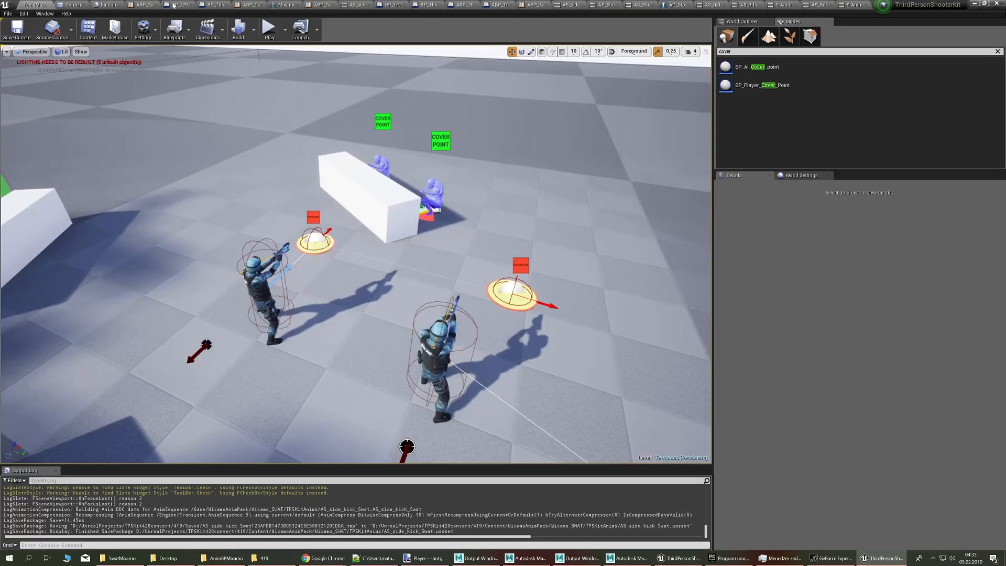
{"action": "left_click", "coordinate": [268, 31]}
{"action": "key", "text": "w"}
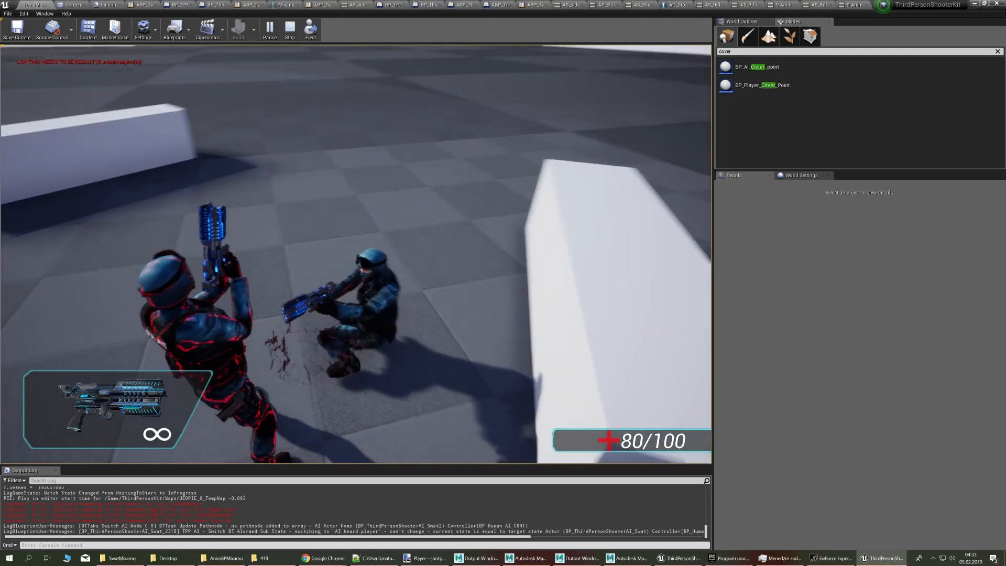
{"action": "key", "text": "s"}
{"action": "key", "text": "w"}
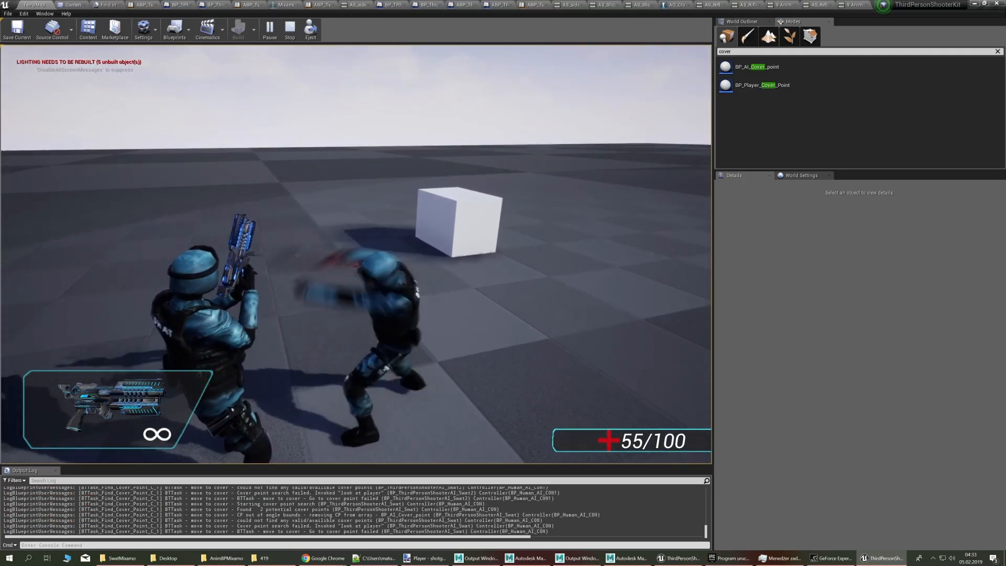
{"action": "key", "text": "w"}
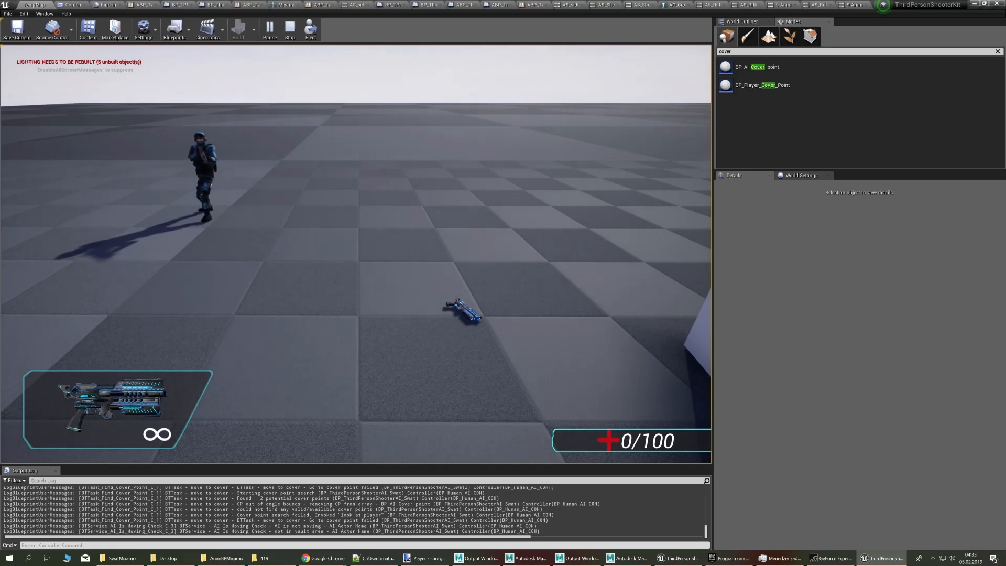
Run back to the Swat AIs and keep stepping in and out of close range to test their melee attacks
{"action": "key", "text": "w"}
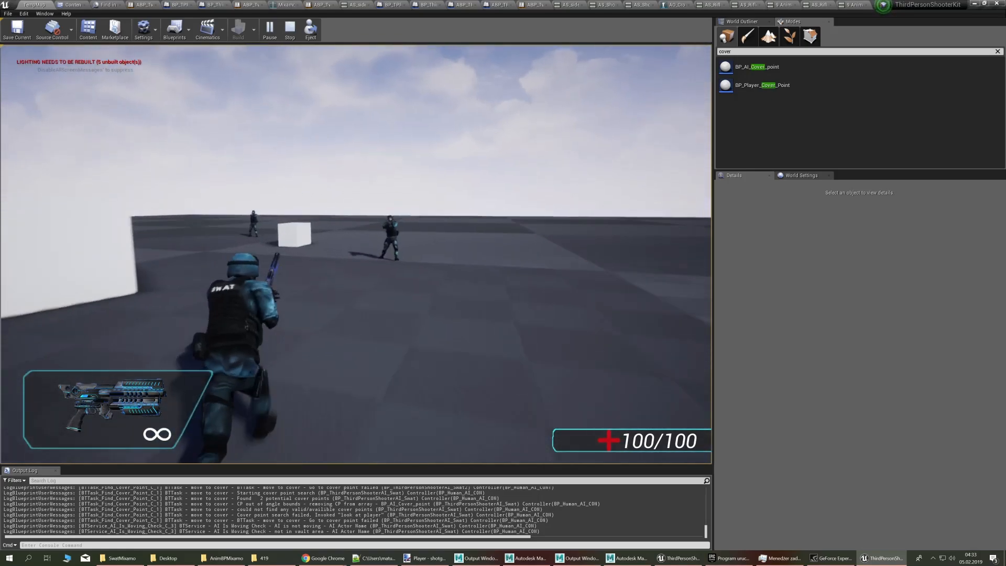
{"action": "key", "text": "w"}
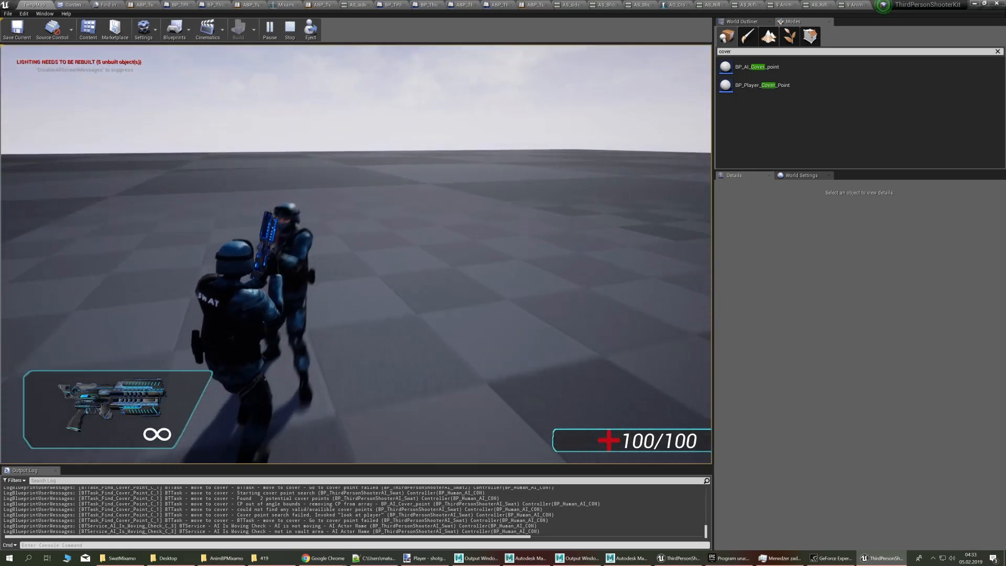
{"action": "key", "text": "w"}
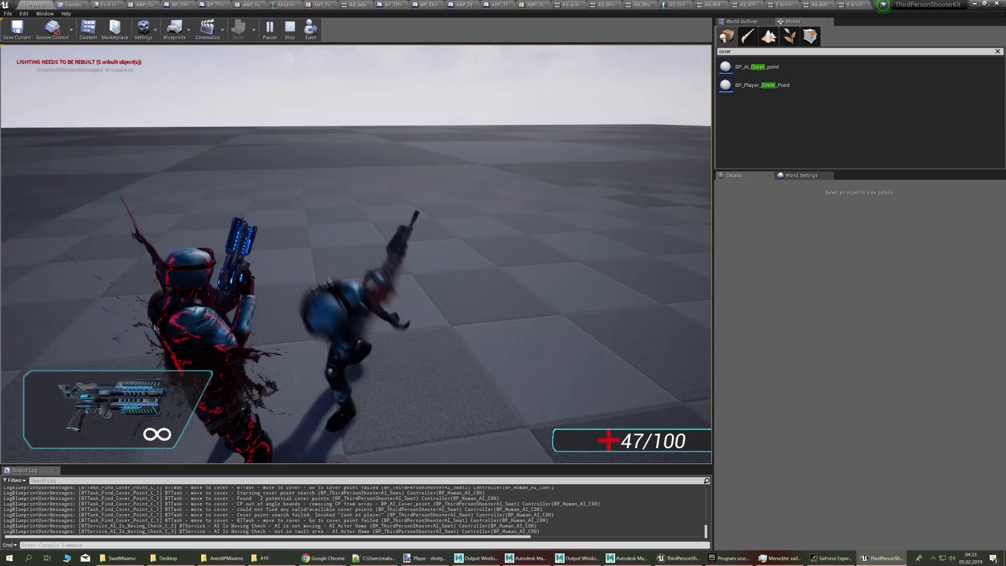
{"action": "key", "text": "s"}
{"action": "key", "text": "w"}
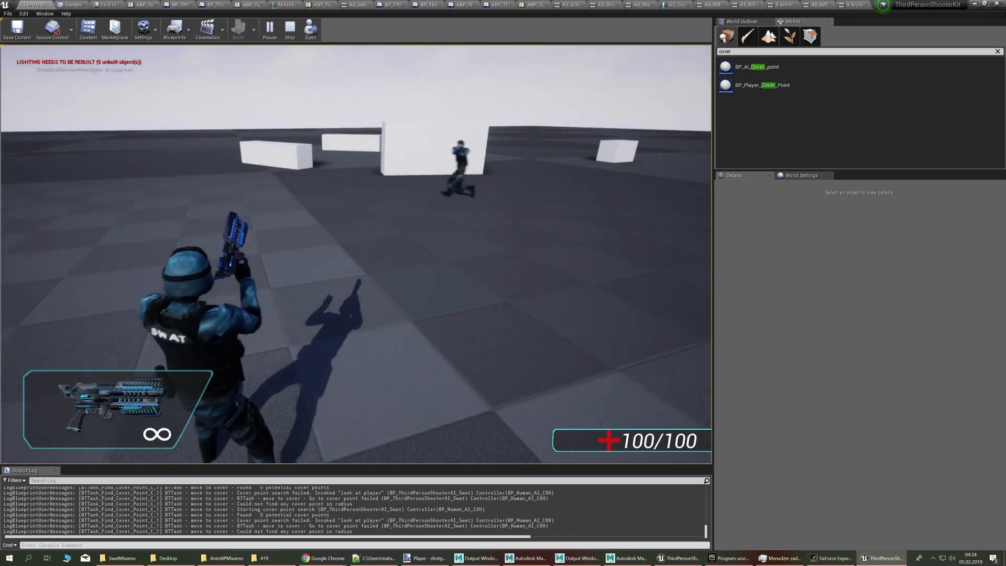
{"action": "key", "text": "w"}
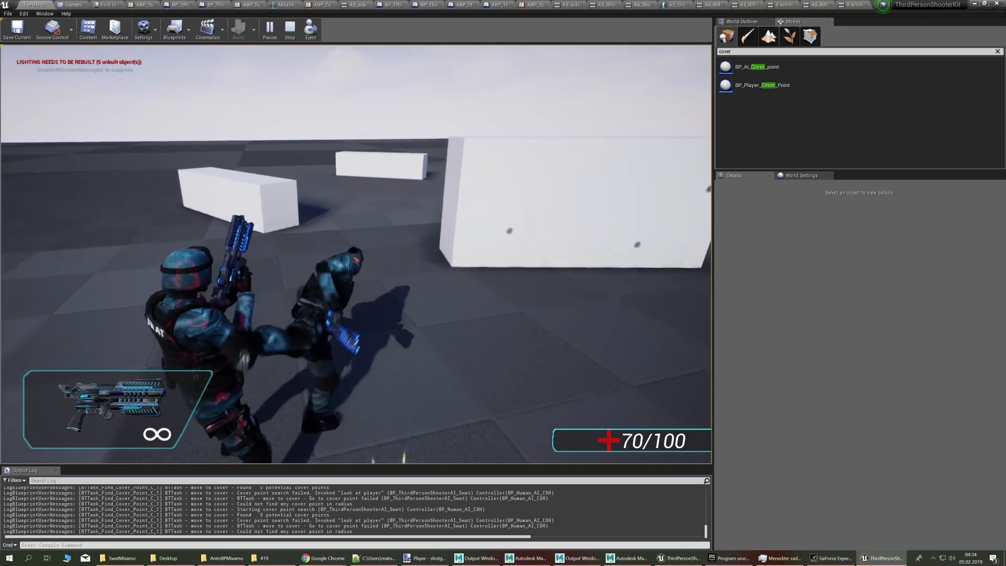
{"action": "key", "text": "s"}
{"action": "key", "text": "w"}
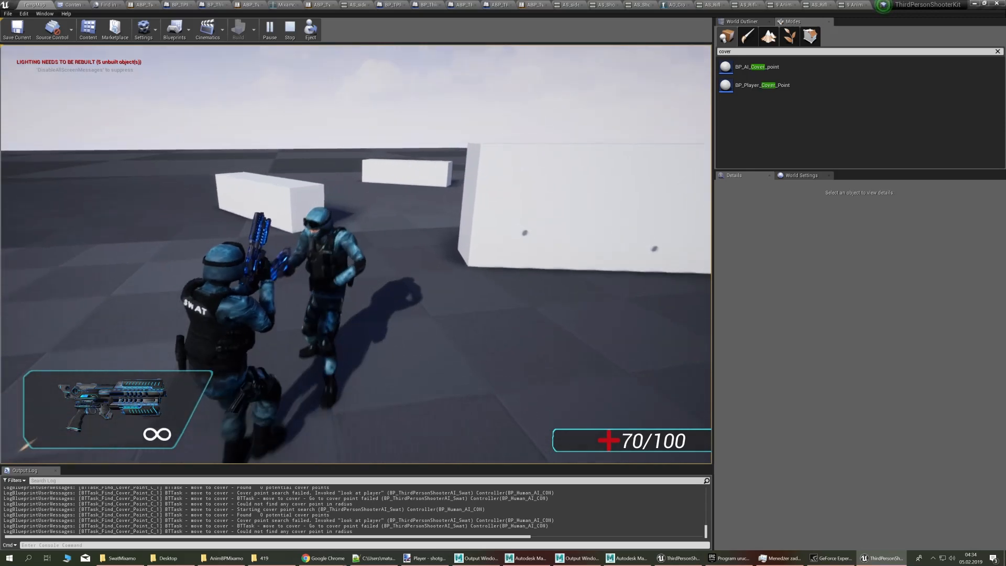
{"action": "key", "text": "s"}
Aim the unlimited-ammo weapon at the Swat AIs and shoot the nearest one until it goes down
{"action": "right_click", "coordinate": [356, 254]}
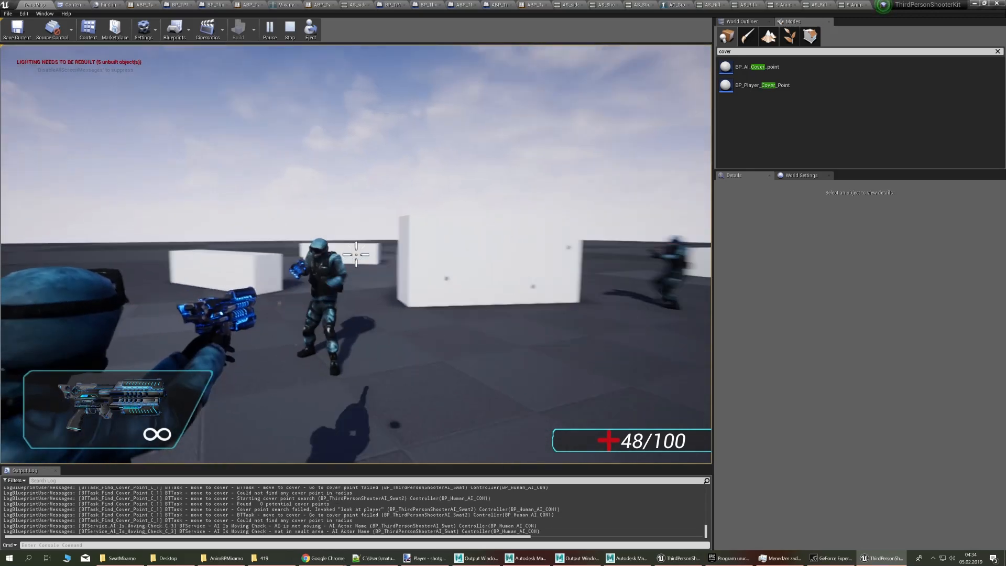
{"action": "left_click", "coordinate": [356, 254]}
{"action": "left_click", "coordinate": [356, 254]}
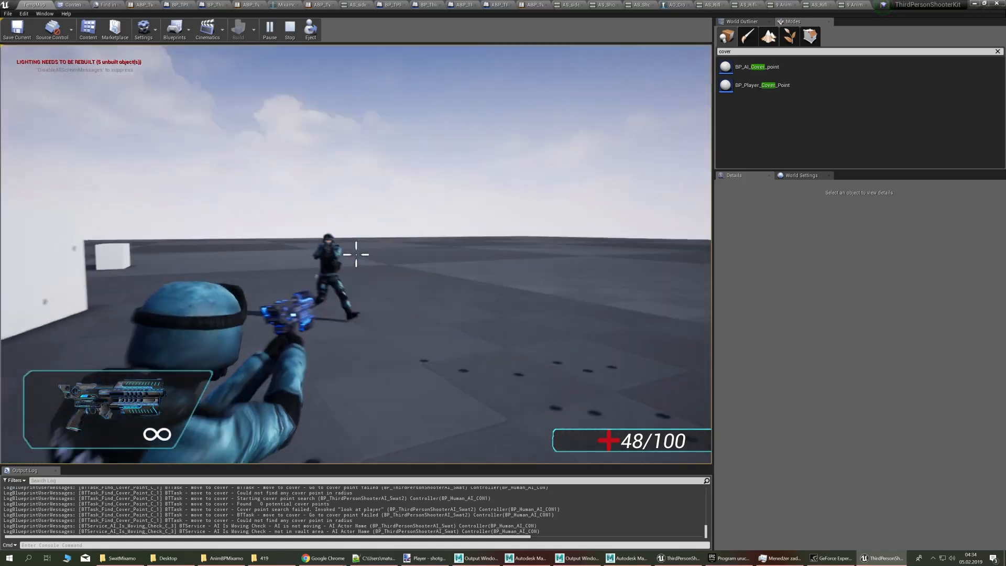
{"action": "left_click", "coordinate": [356, 254]}
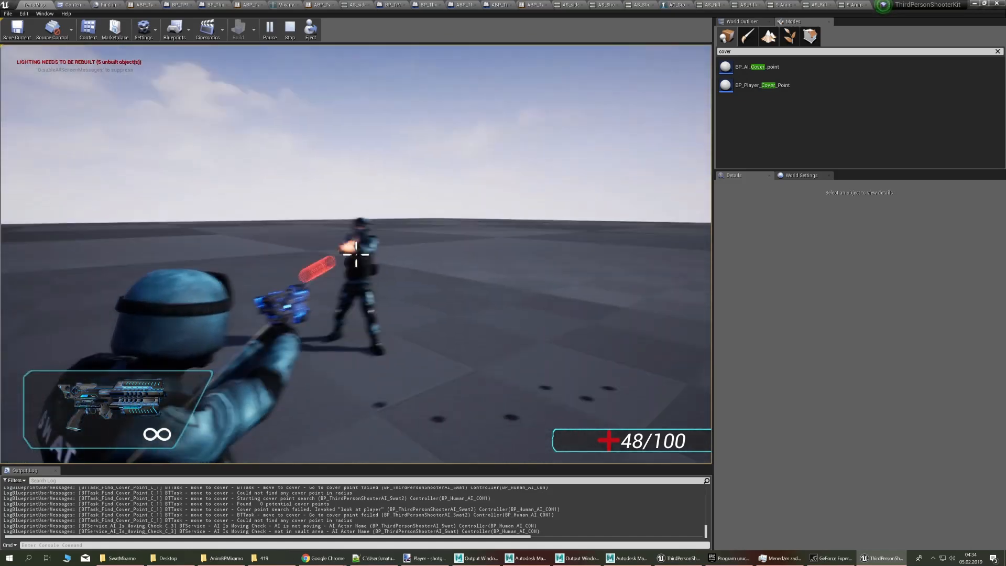
{"action": "left_click", "coordinate": [355, 254]}
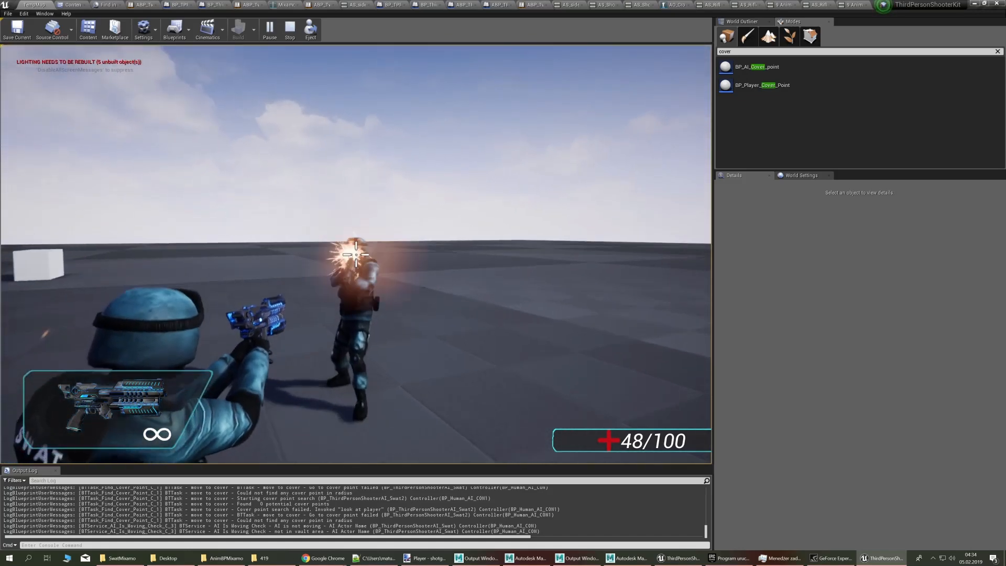
{"action": "left_click", "coordinate": [355, 254]}
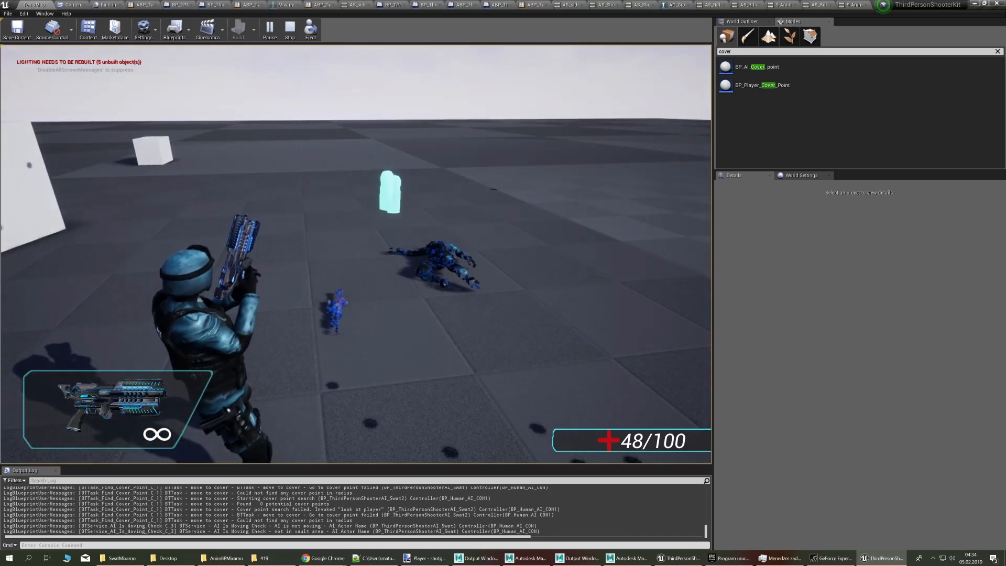
Move the player around near the tall wall, end the play session, and view the level layout from above
{"action": "key", "text": "w"}
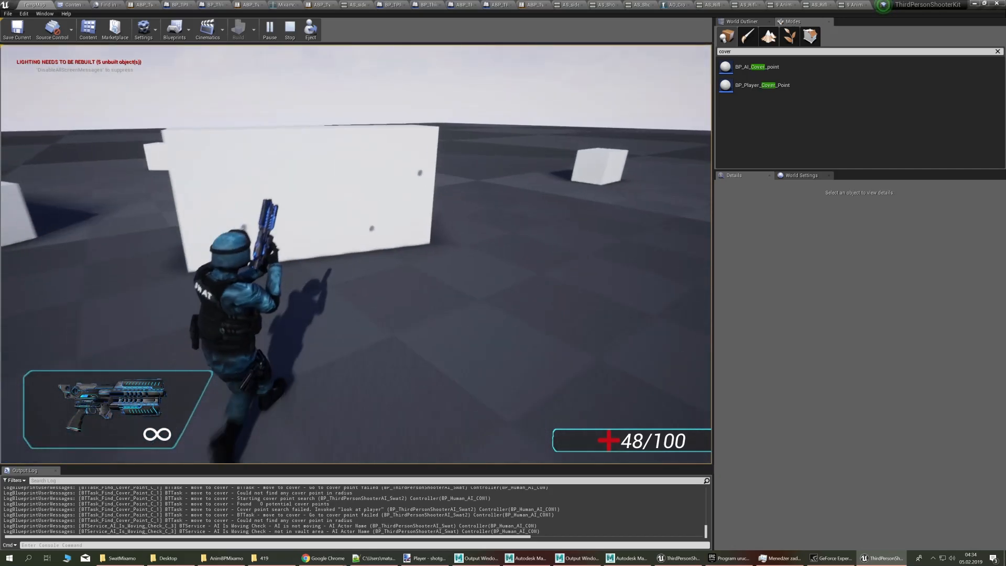
{"action": "key", "text": "s"}
{"action": "key", "text": "a"}
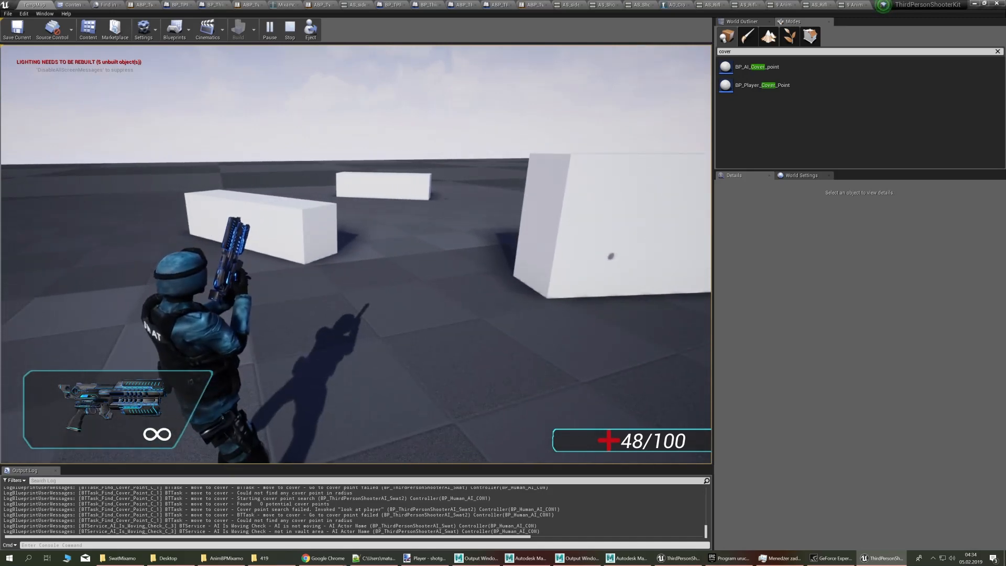
{"action": "key", "text": "Escape"}
{"action": "key", "text": "s"}
{"action": "right_click_drag", "start_coordinate": [502, 403], "coordinate": [425, 370]}
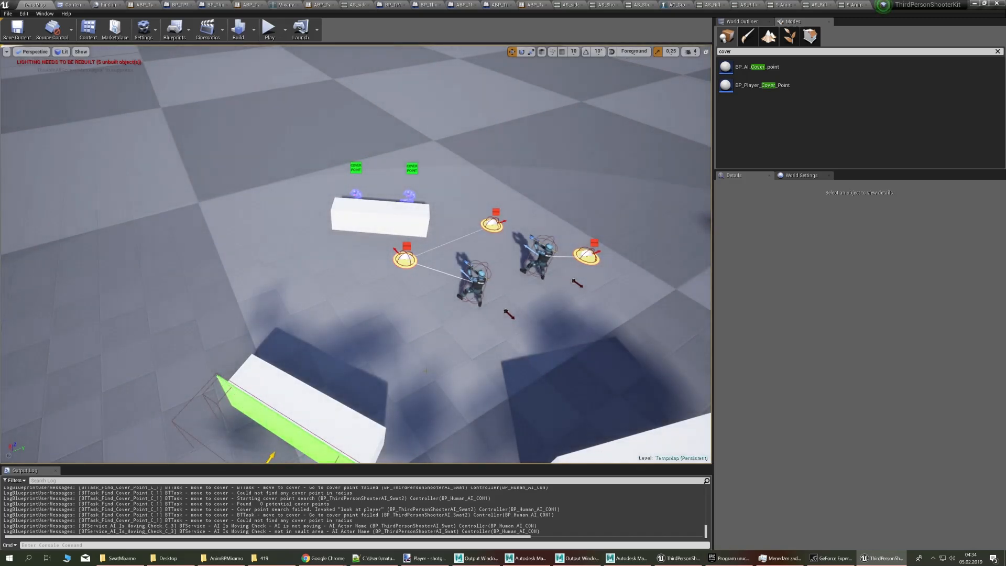
Switch to Notepad++ and review step 13 on fixing blind shooting in RetargetingSteps.txt
{"action": "key", "text": "alt+Tab"}
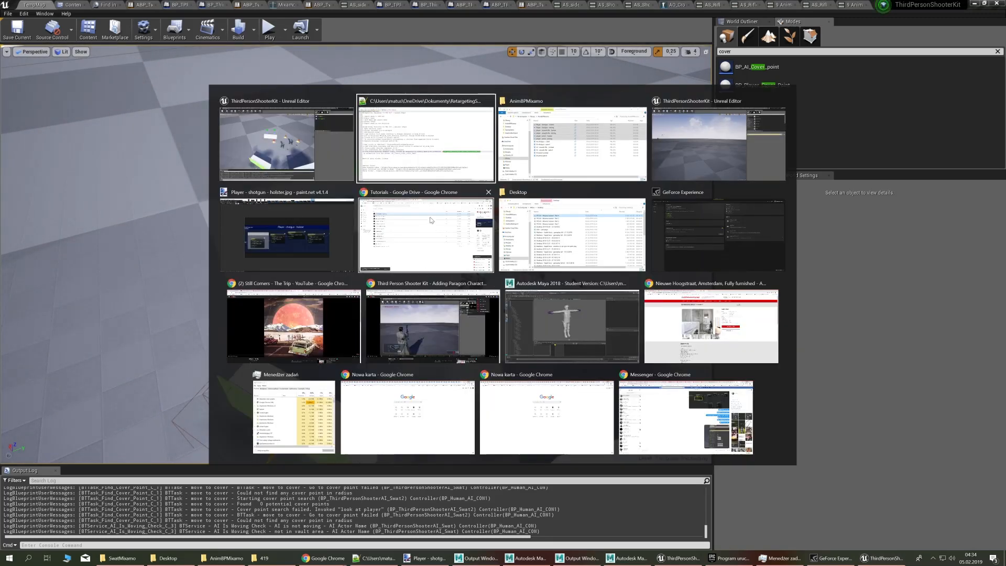
{"action": "left_click", "coordinate": [421, 142]}
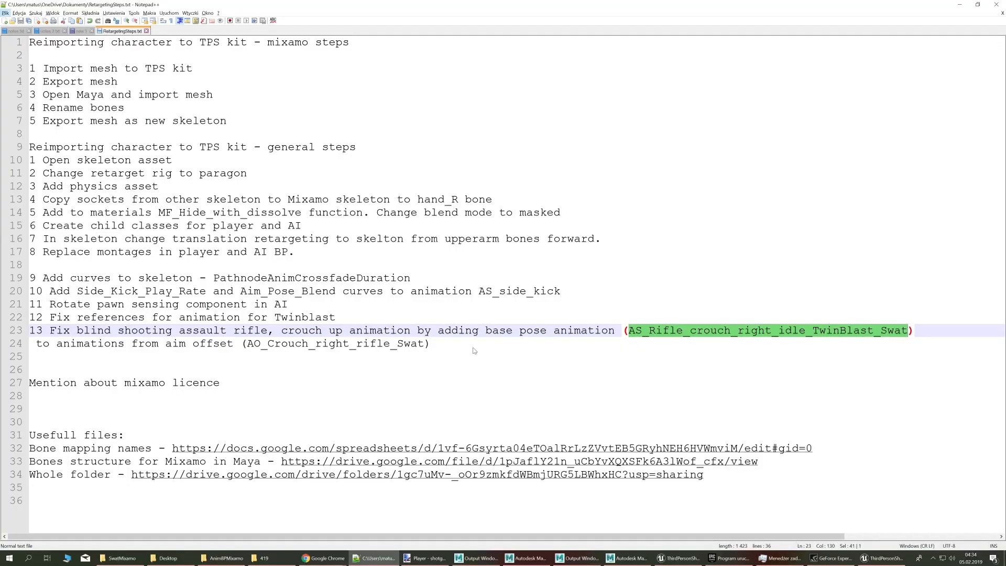
{"action": "left_click", "coordinate": [451, 345]}
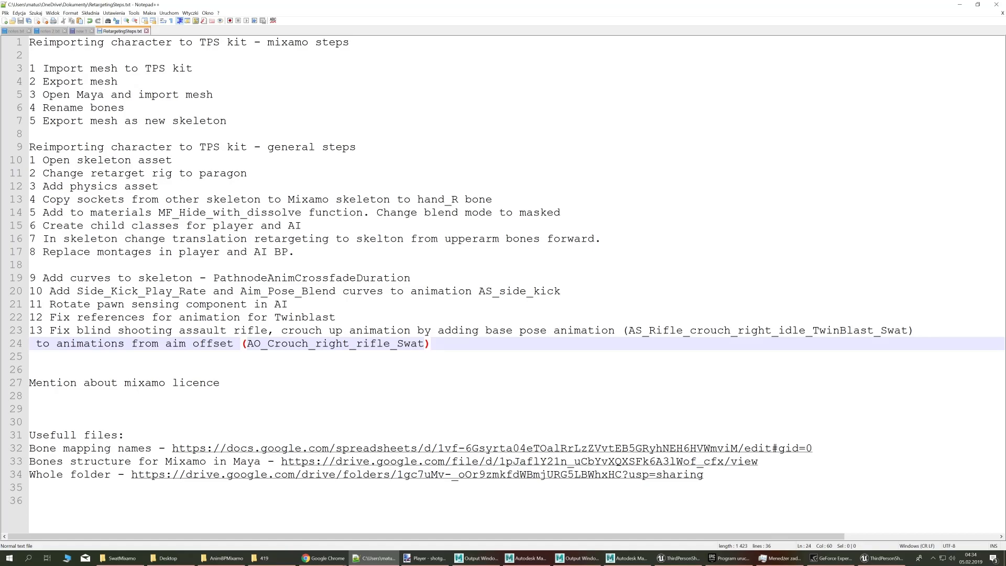
Return to Unreal Editor, play the level again, and aim and fire the shotgun at a Swat AI near the far block
{"action": "key", "text": "alt+Tab"}
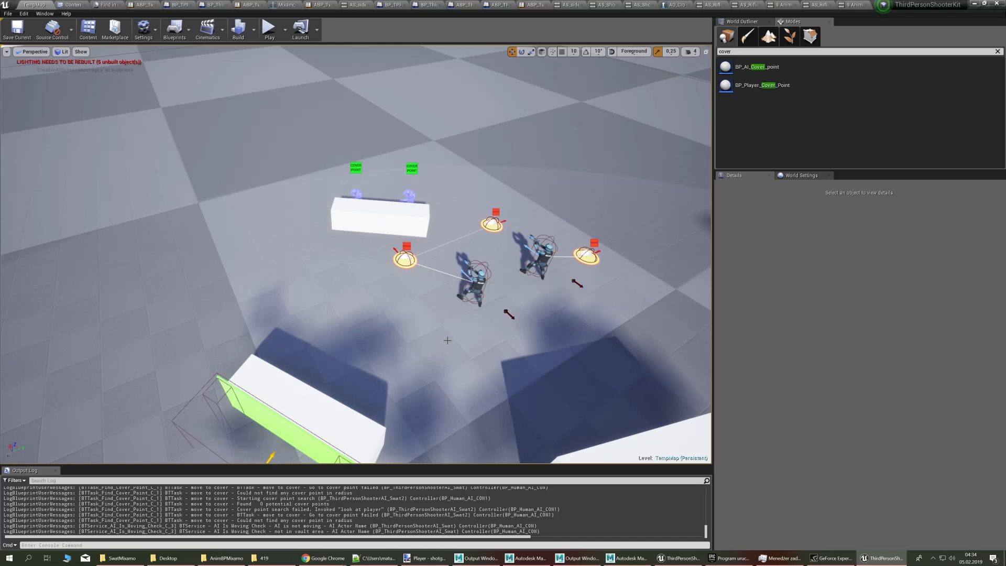
{"action": "left_click", "coordinate": [271, 41]}
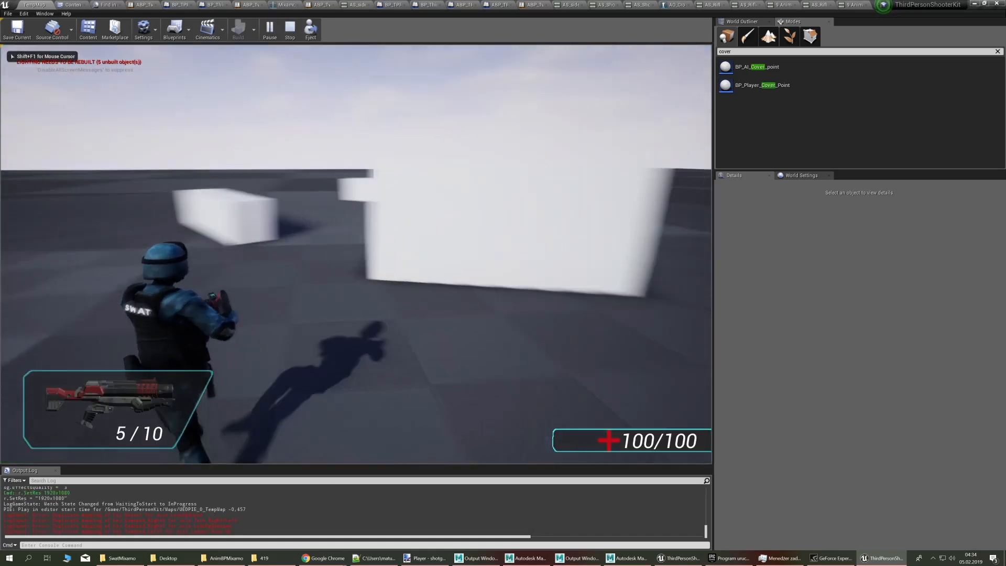
{"action": "key", "text": "w"}
{"action": "right_click", "coordinate": [355, 254]}
{"action": "left_click", "coordinate": [355, 254]}
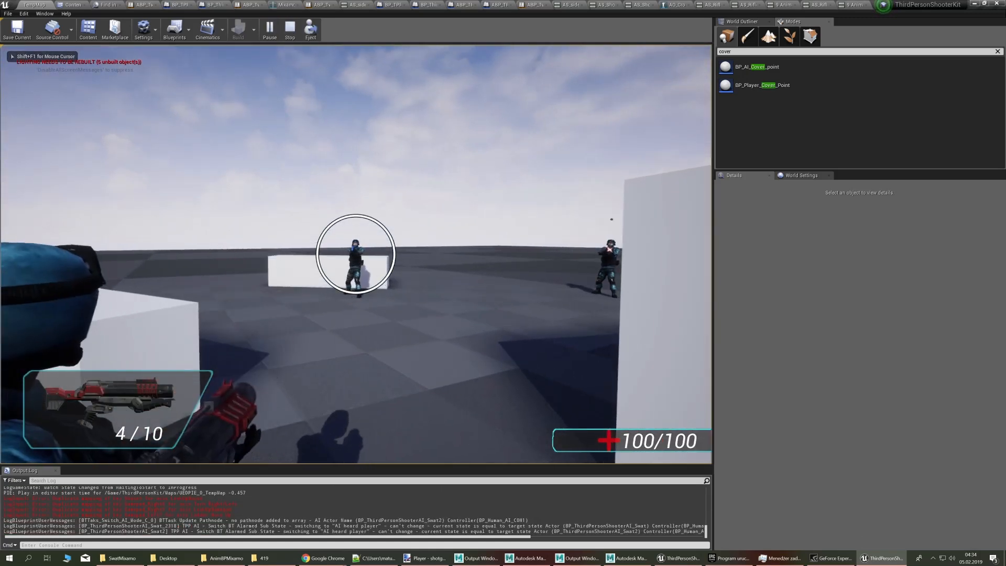
Move the player to the tall wall, take cover against it, and aim around its edge at the Swat AI by the far block
{"action": "key", "text": "w"}
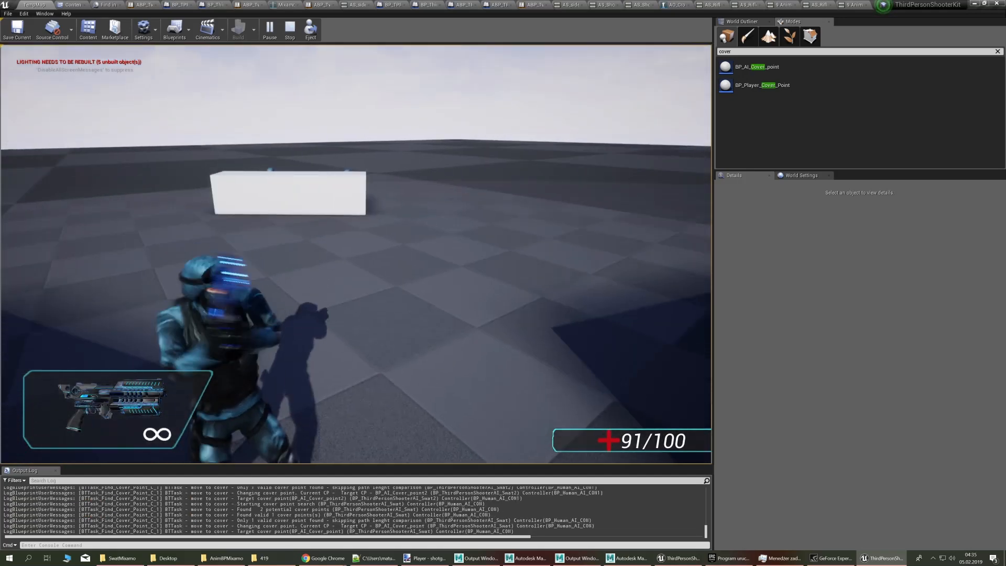
{"action": "key", "text": "s"}
{"action": "key", "text": "w"}
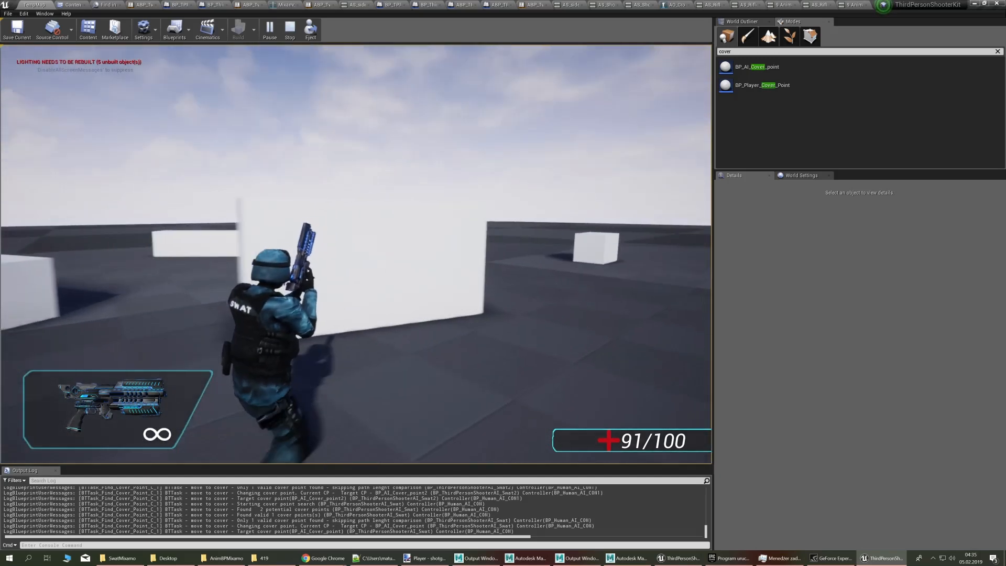
{"action": "key", "text": "f"}
{"action": "key", "text": "d"}
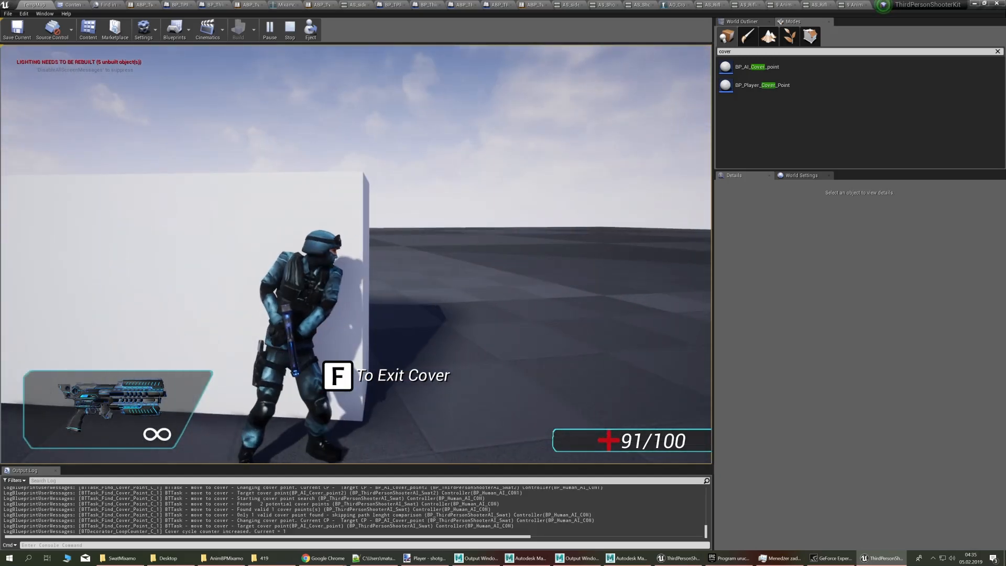
{"action": "right_click", "coordinate": [355, 254]}
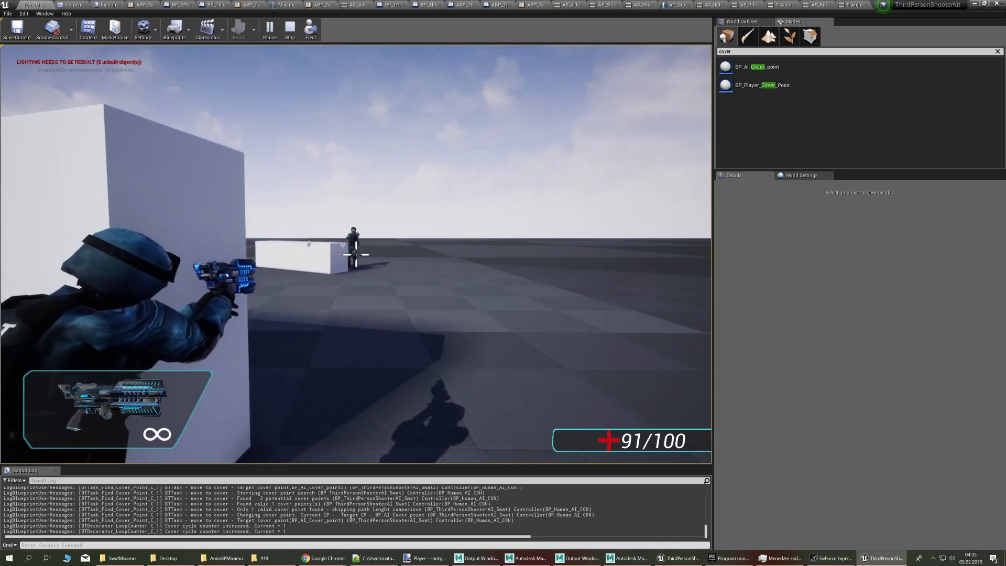
{"action": "right_click", "coordinate": [355, 254]}
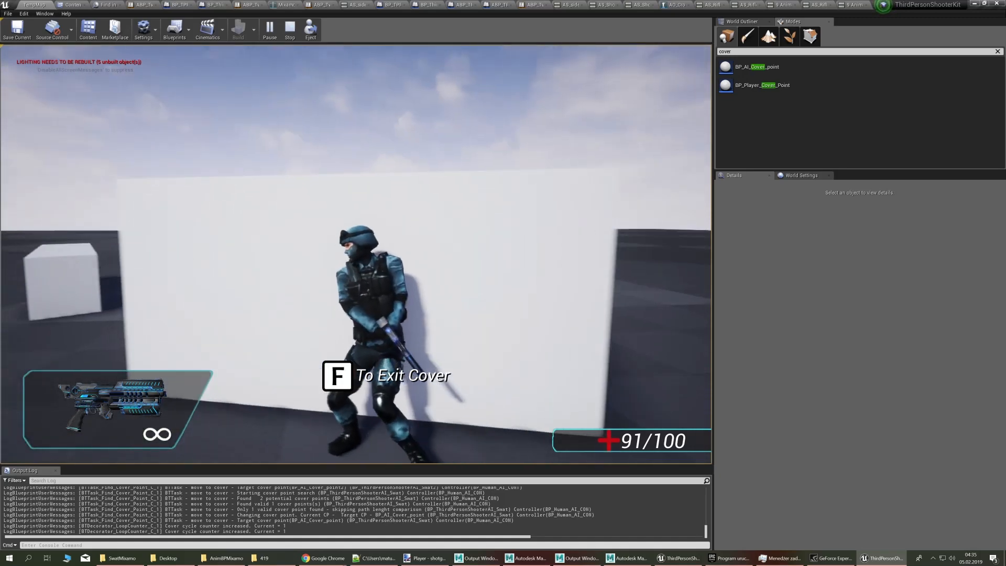
Exit cover at the tall wall and run the player past the low block up to the two Swat AIs
{"action": "key", "text": "a"}
{"action": "key", "text": "f"}
{"action": "key", "text": "w"}
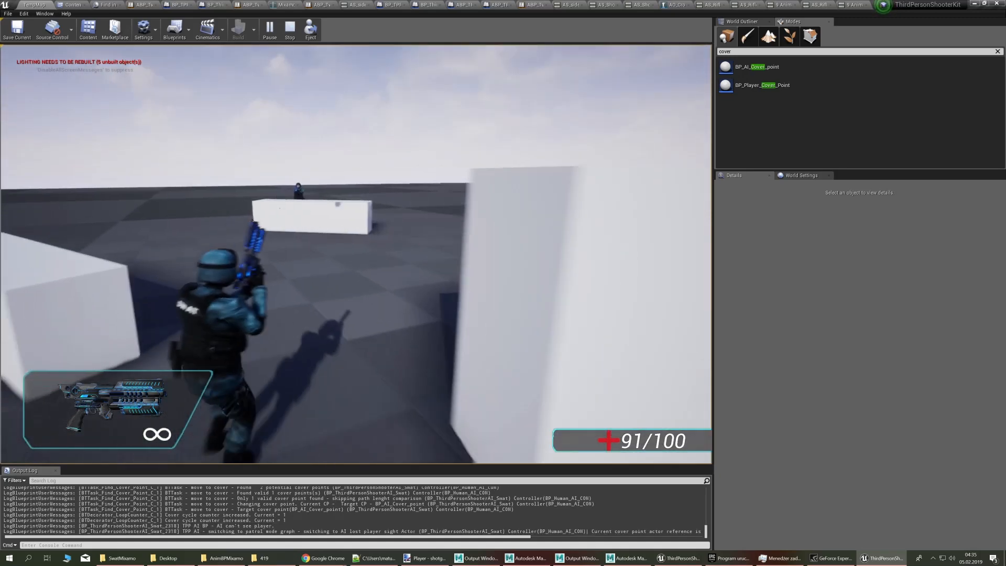
{"action": "key", "text": "w"}
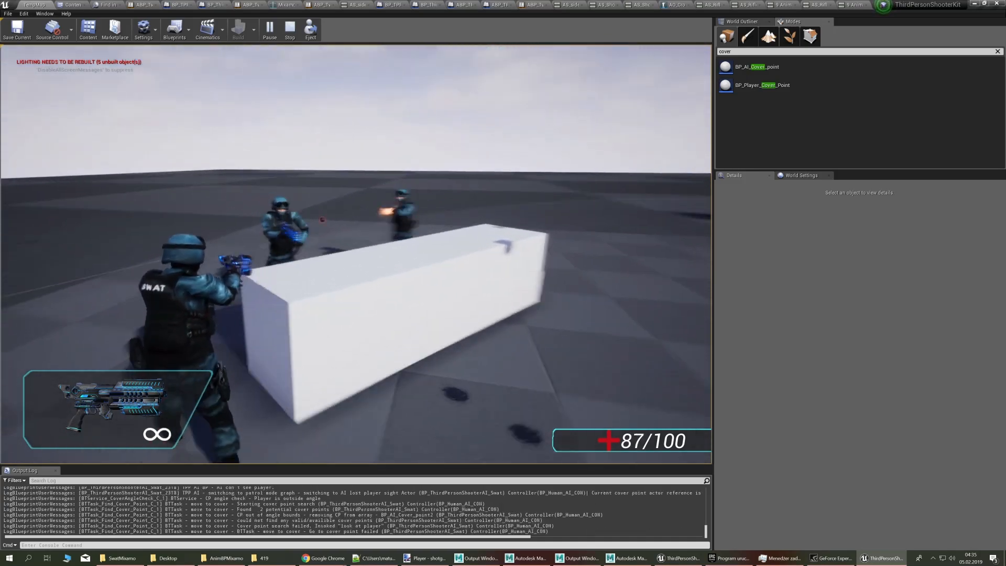
{"action": "key", "text": "w"}
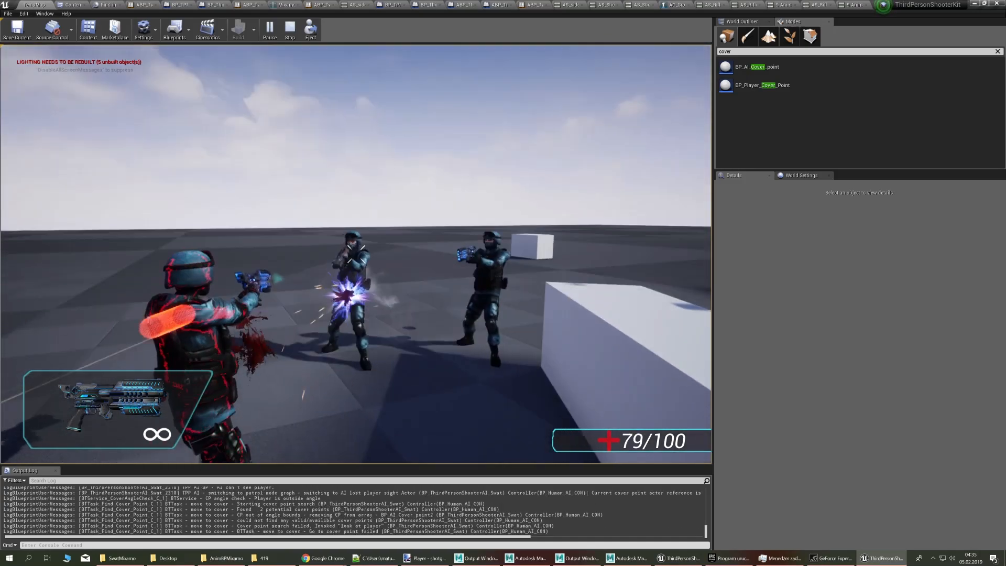
Cycle through the player's weapons while facing the Swat AIs at close range, and fire the blue unlimited-ammo weapon at them
{"action": "key", "text": "2"}
{"action": "left_click_drag", "start_coordinate": [356, 255], "coordinate": [356, 255]}
{"action": "key", "text": "s"}
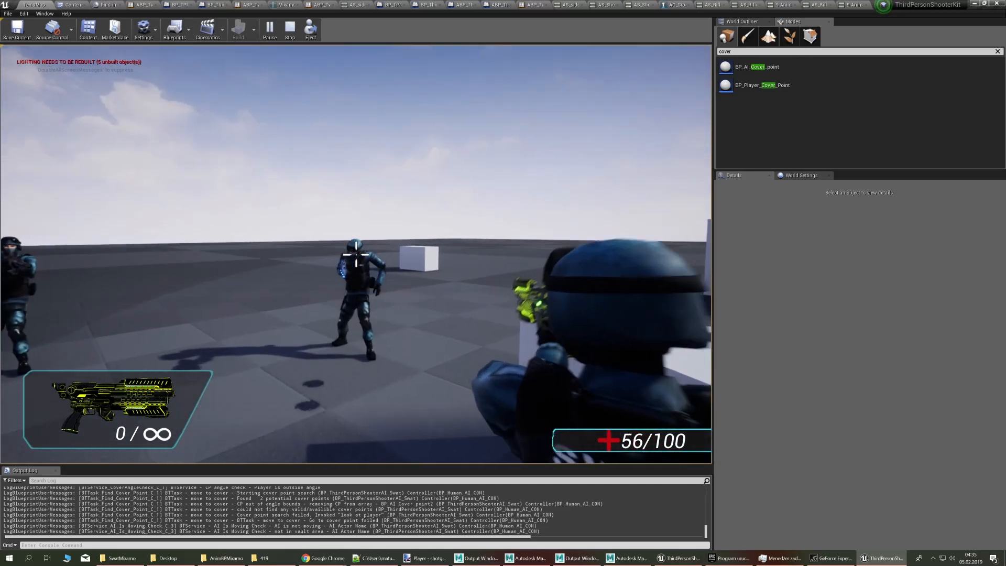
{"action": "key", "text": "1"}
{"action": "key", "text": "2"}
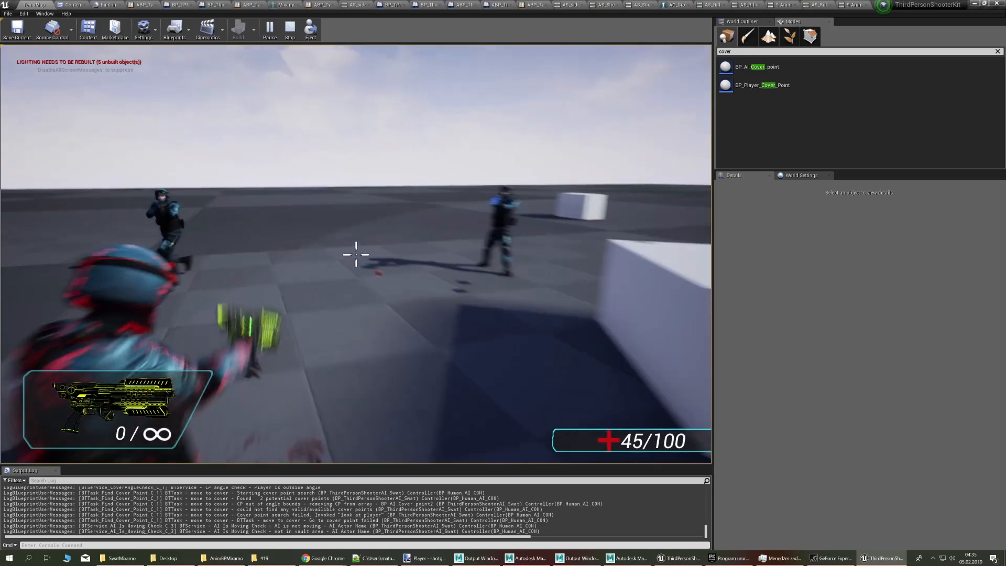
{"action": "key", "text": "3"}
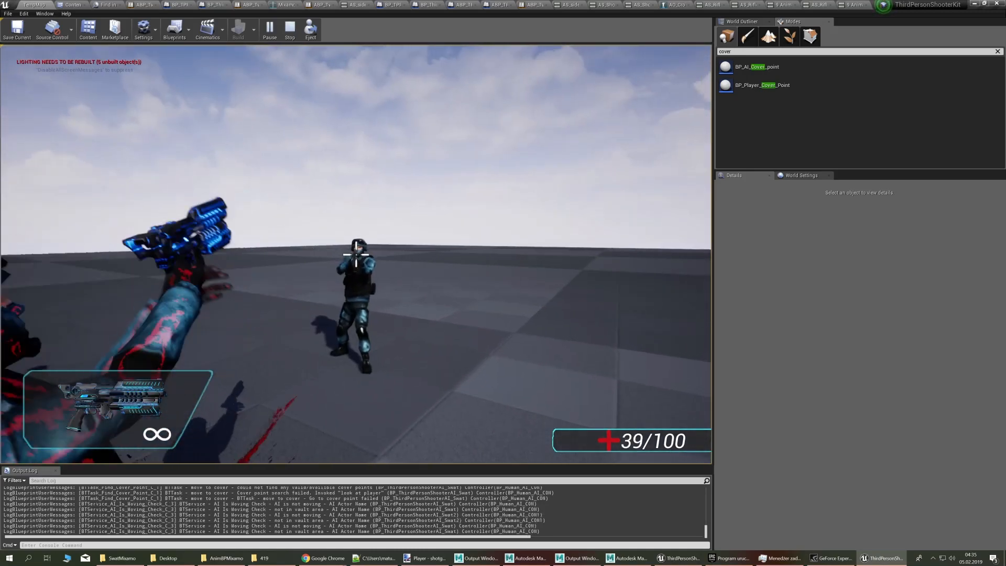
{"action": "left_click", "coordinate": [356, 254]}
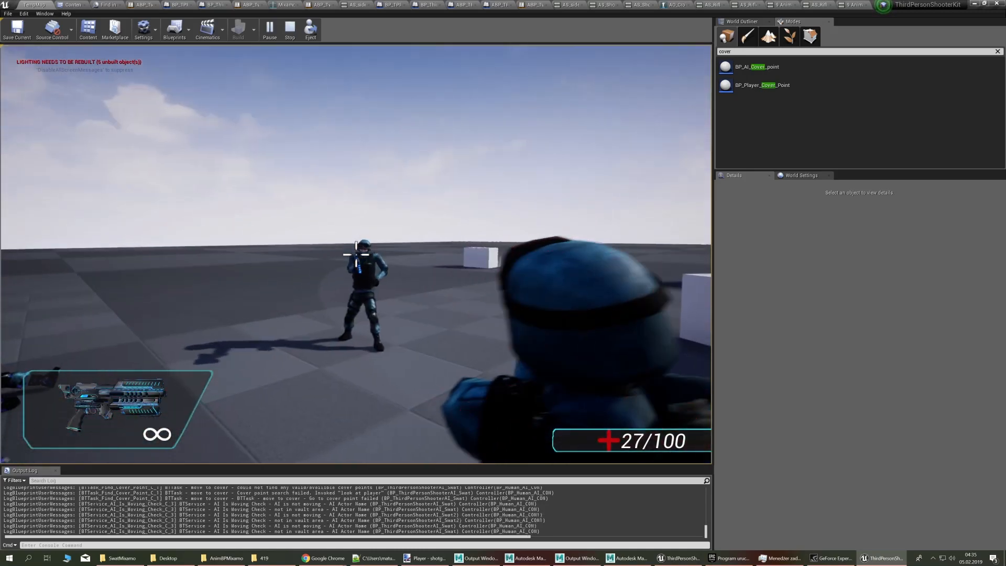
{"action": "left_click", "coordinate": [355, 255]}
{"action": "left_click", "coordinate": [355, 254]}
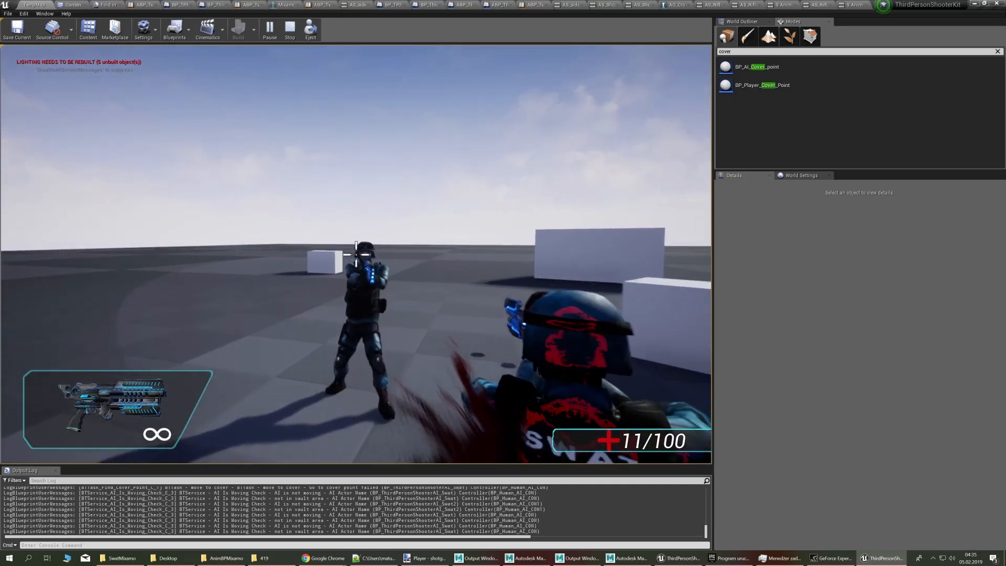
End the play session and view the level around the AI cover points and the two placed Swat AIs
{"action": "key", "text": "Escape"}
{"action": "key", "text": "Escape"}
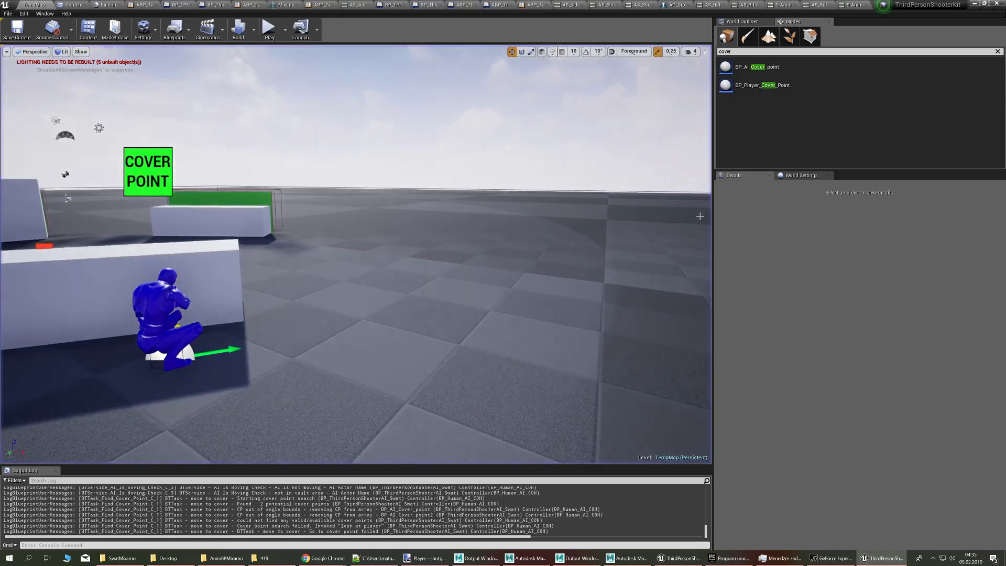
{"action": "right_click_drag", "start_coordinate": [544, 207], "coordinate": [398, 202]}
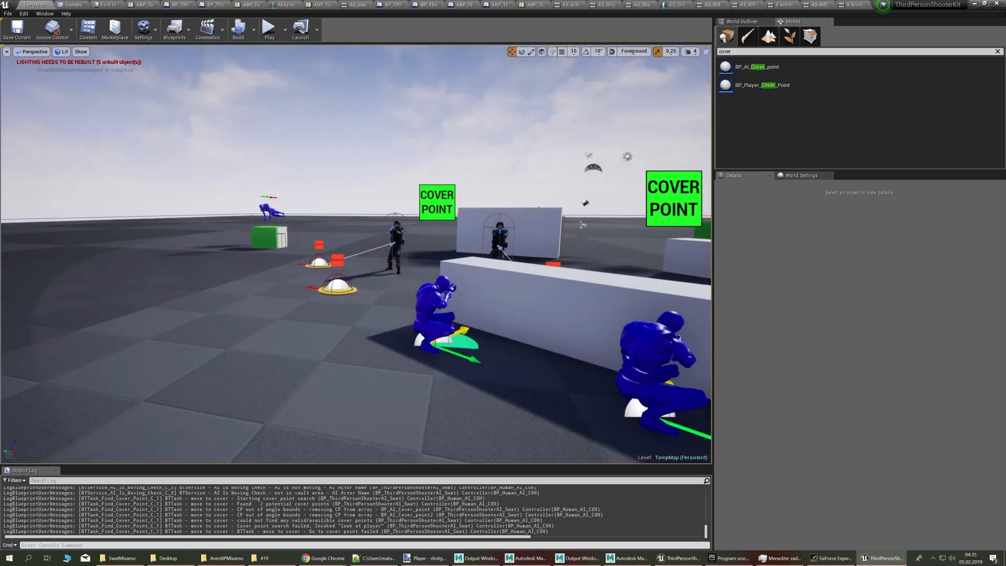